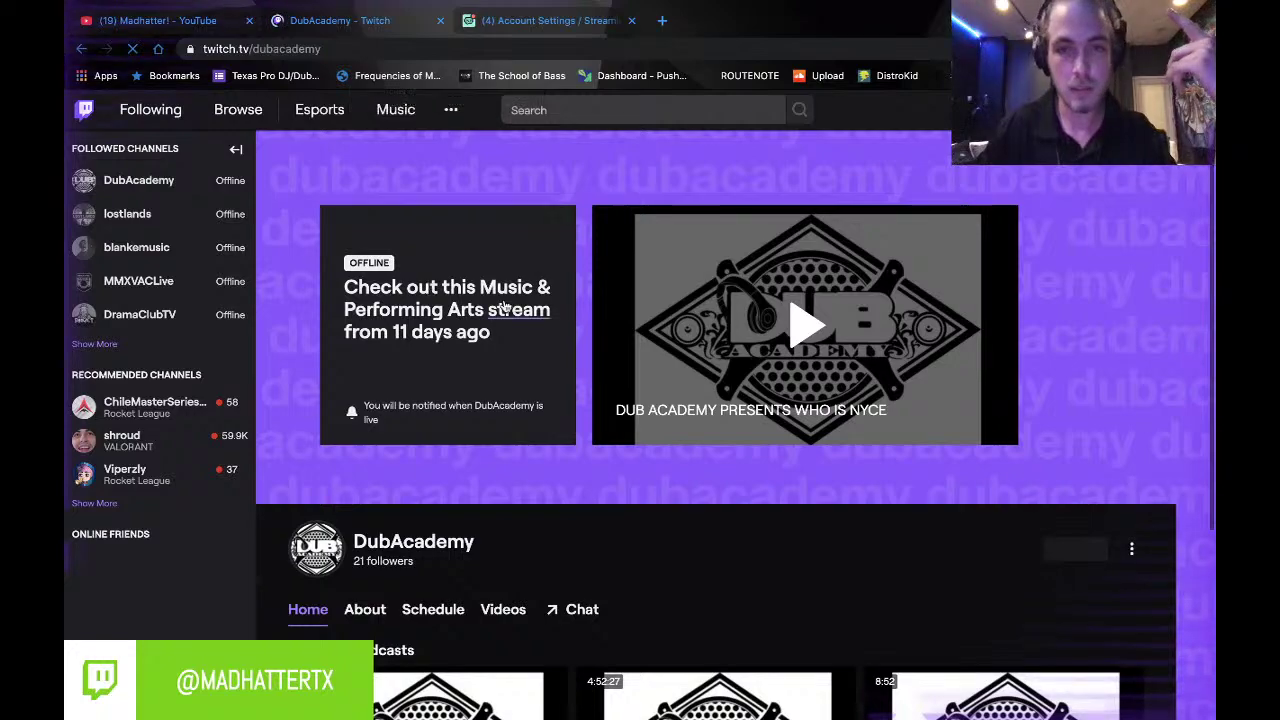
# Reload the Madhatter! YouTube channel and the DubAcademy Twitch channel to check whether the stream is live, then view the Streamlabs account settings.
pyautogui.scroll(-2, 582, 320)
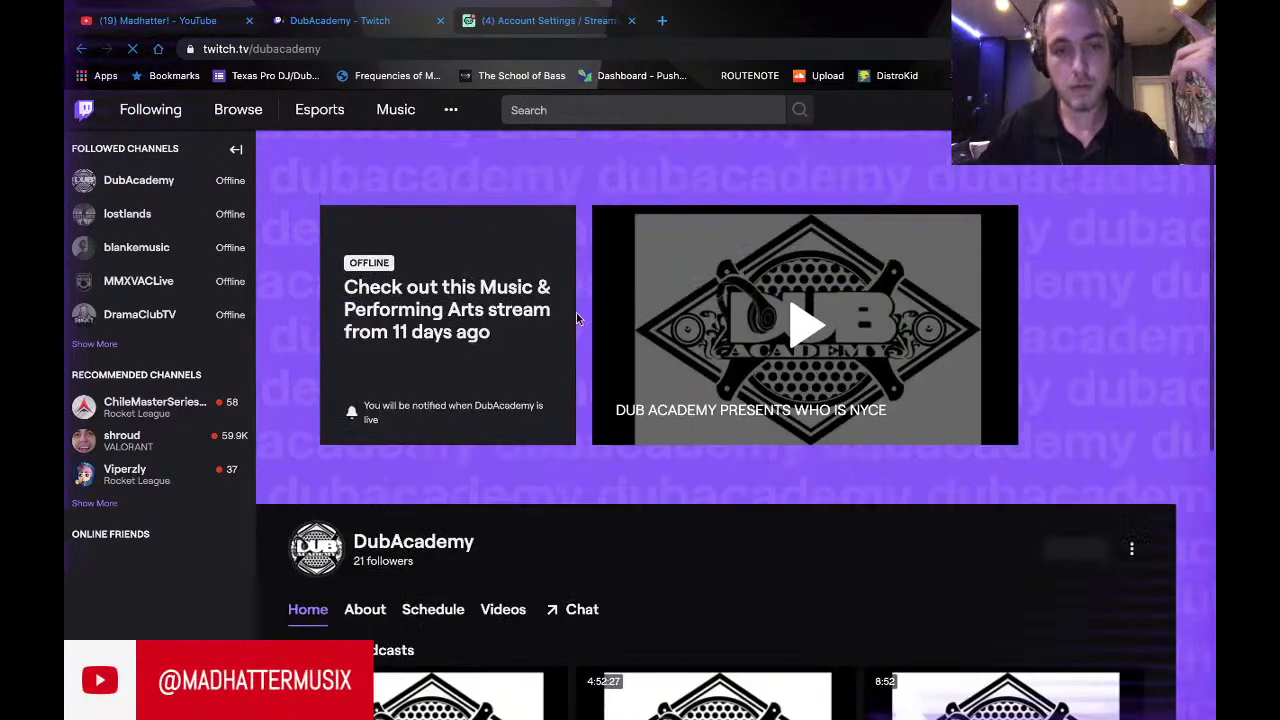
pyautogui.click(197, 22)
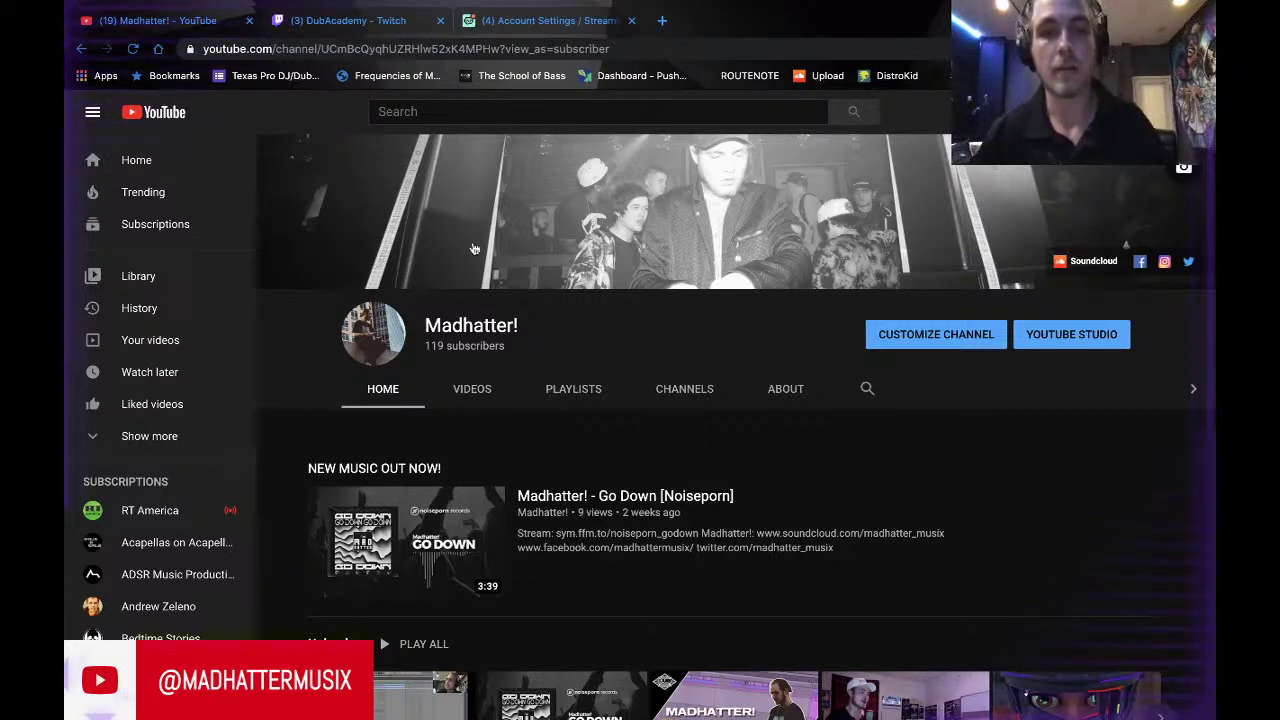
pyautogui.click(448, 52)
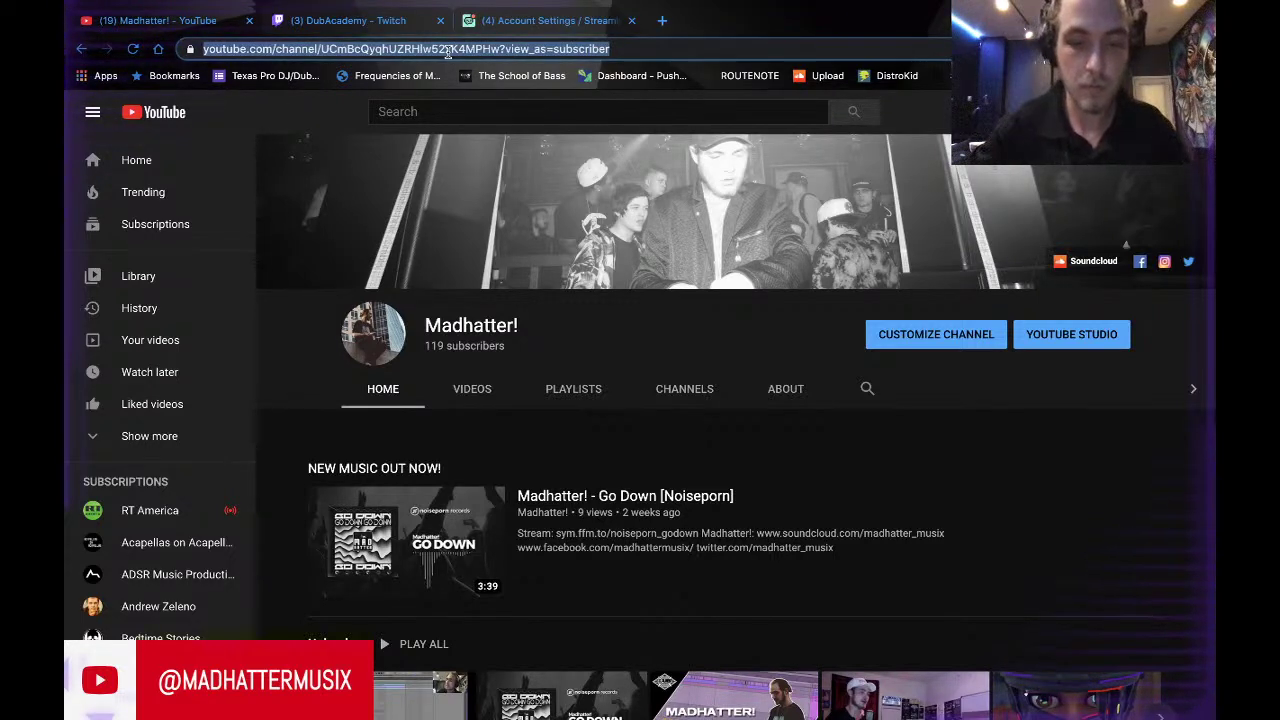
pyautogui.press('Return')
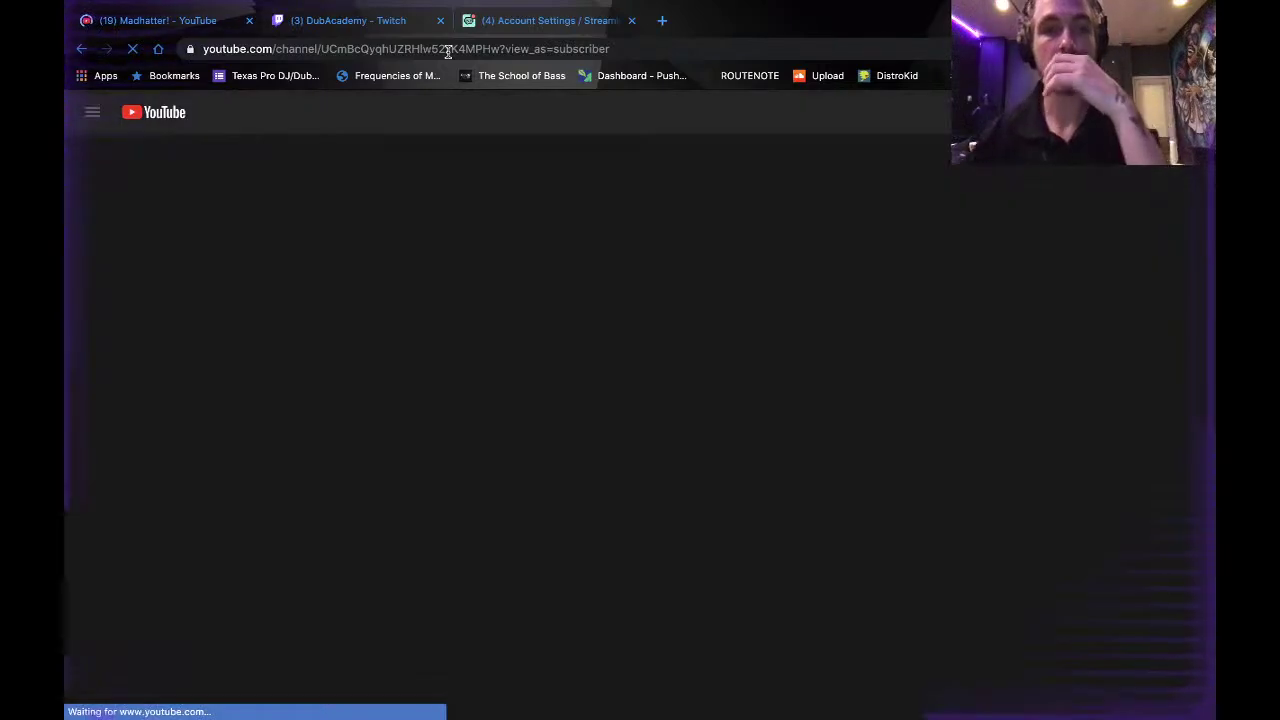
pyautogui.click(398, 27)
pyautogui.hotkey('ctrl', 'r')
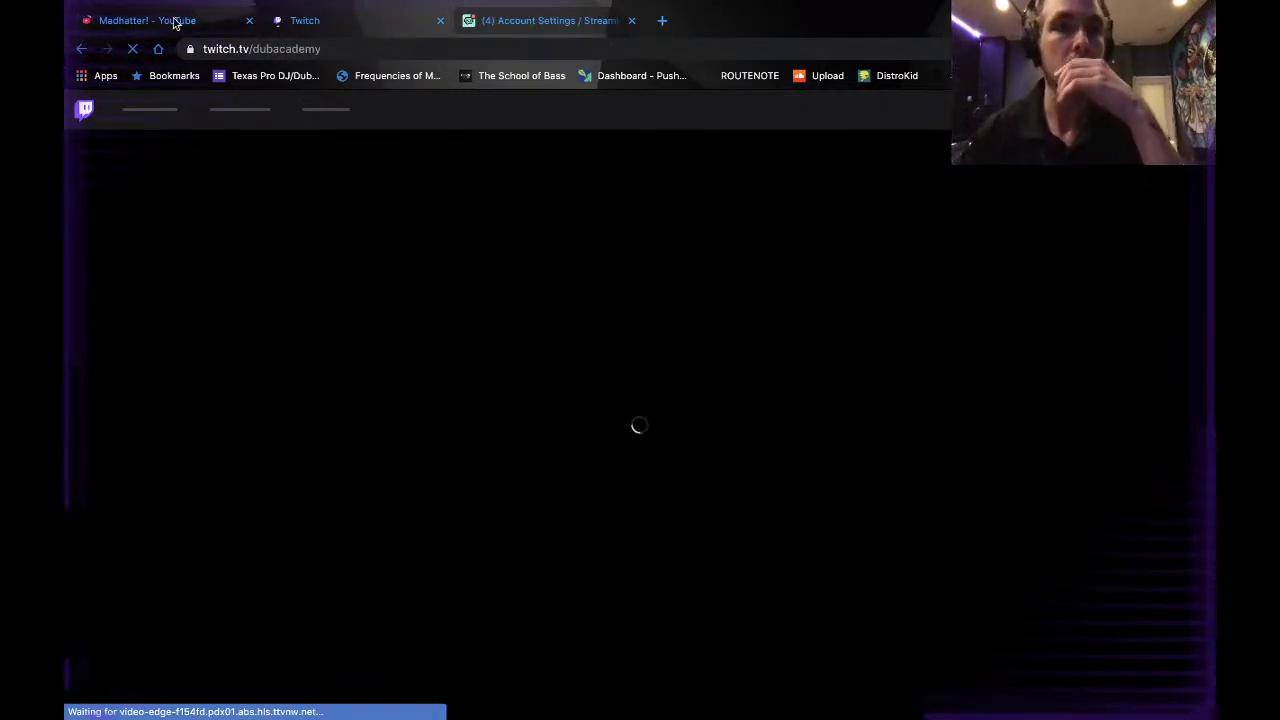
pyautogui.click(177, 23)
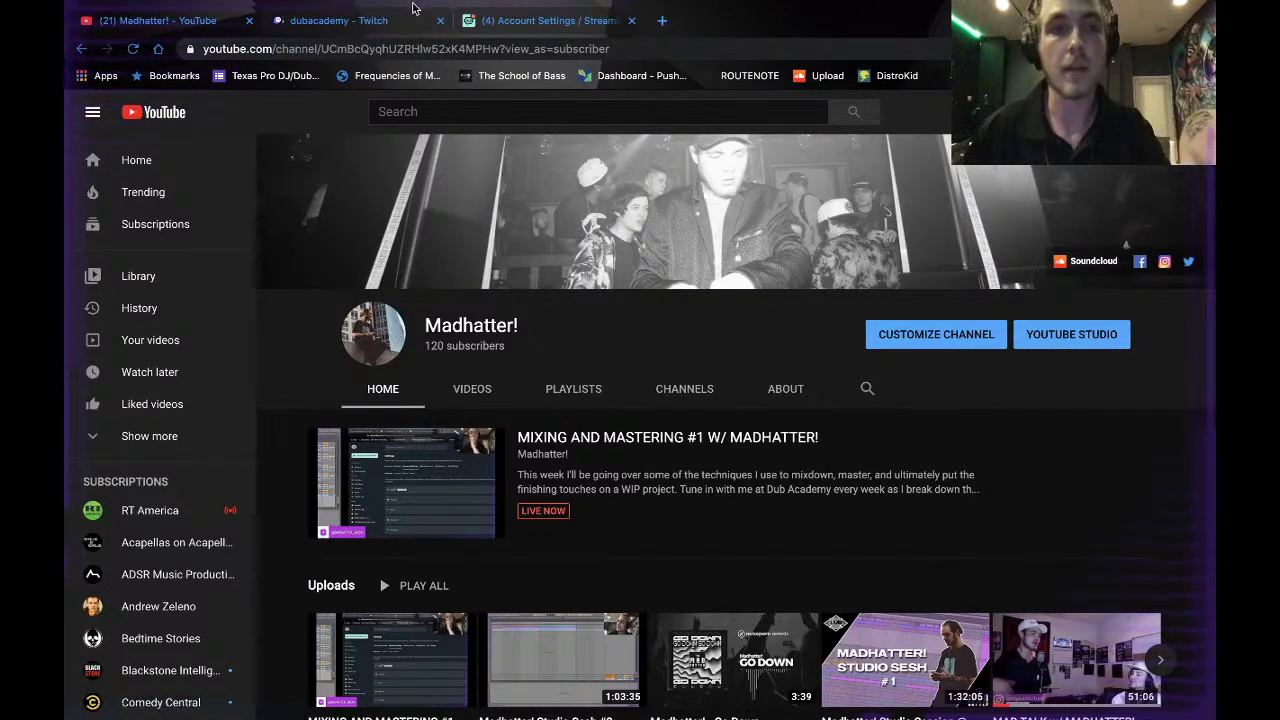
pyautogui.click(373, 22)
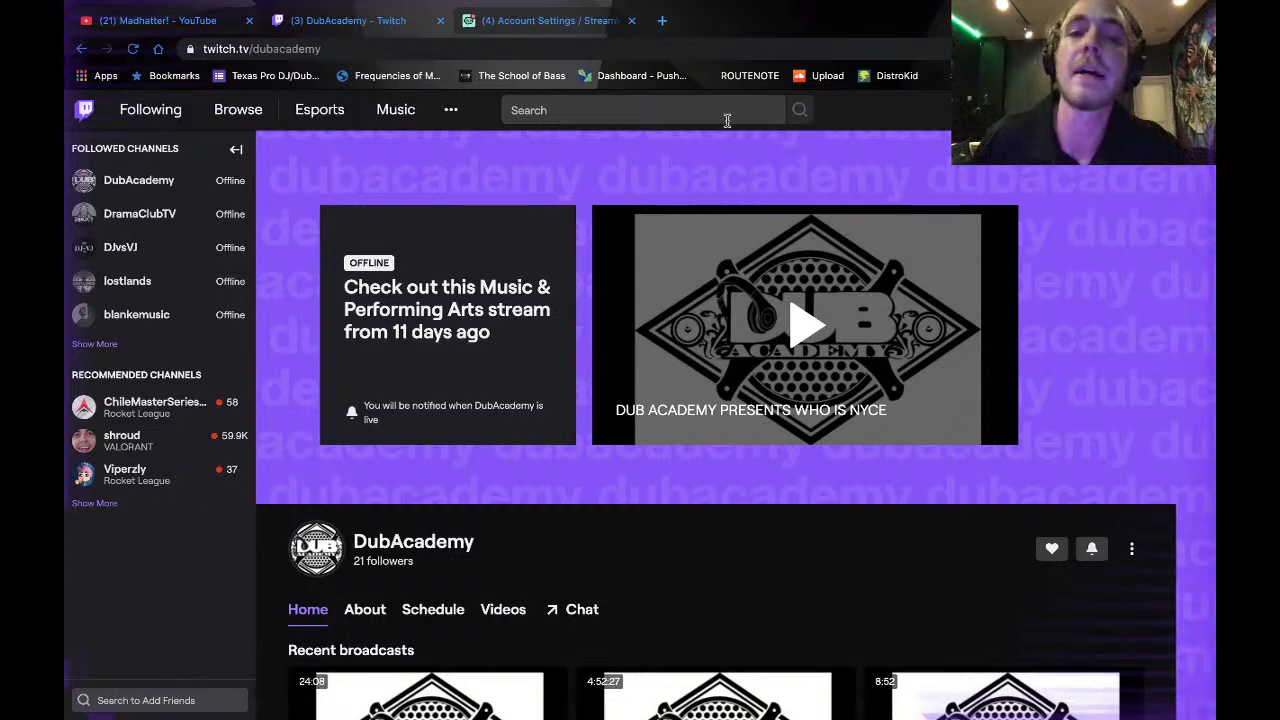
pyautogui.click(552, 21)
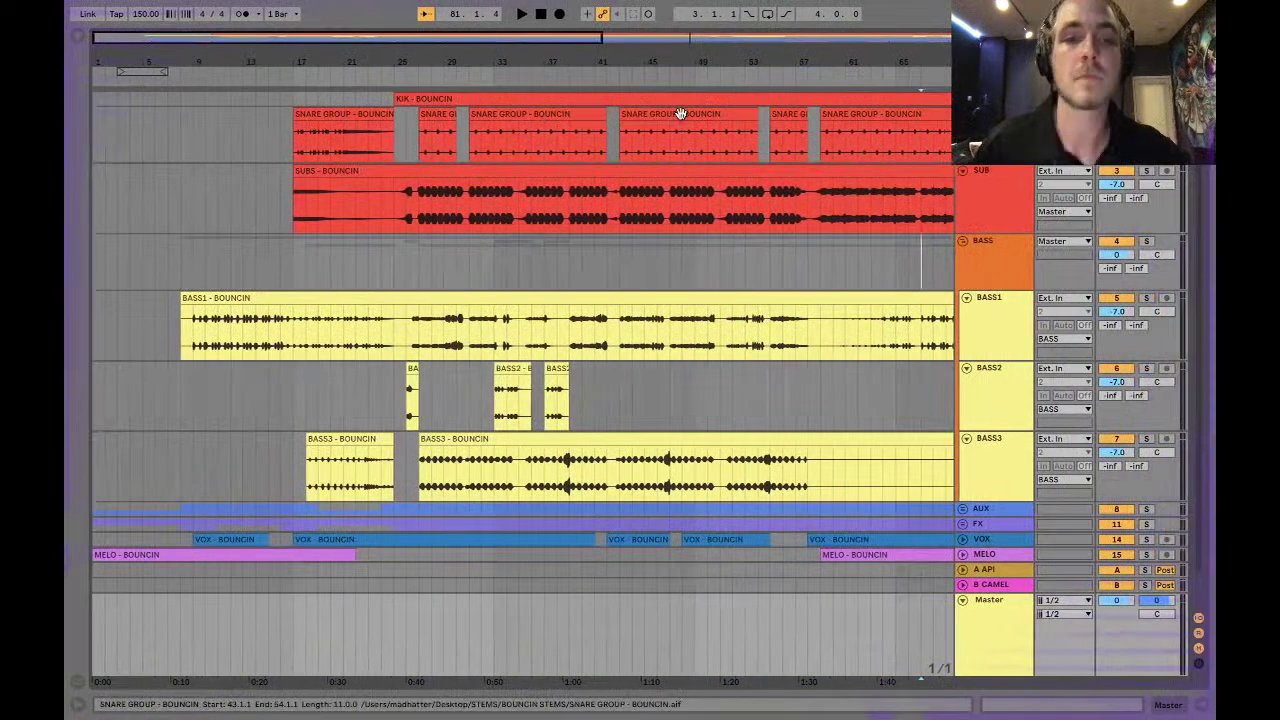
# Fold the BASS group and the SUB, SNR and Master tracks in the arrangement.
pyautogui.click(962, 241)
pyautogui.click(962, 171)
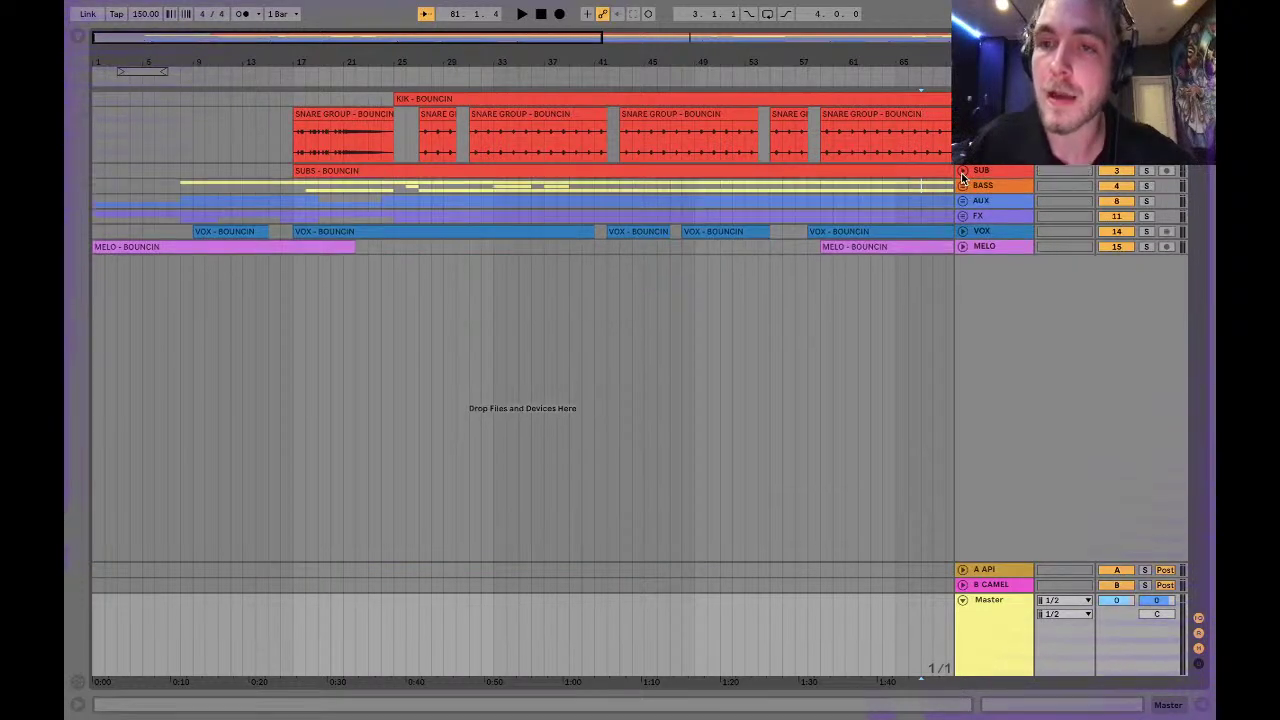
pyautogui.click(962, 113)
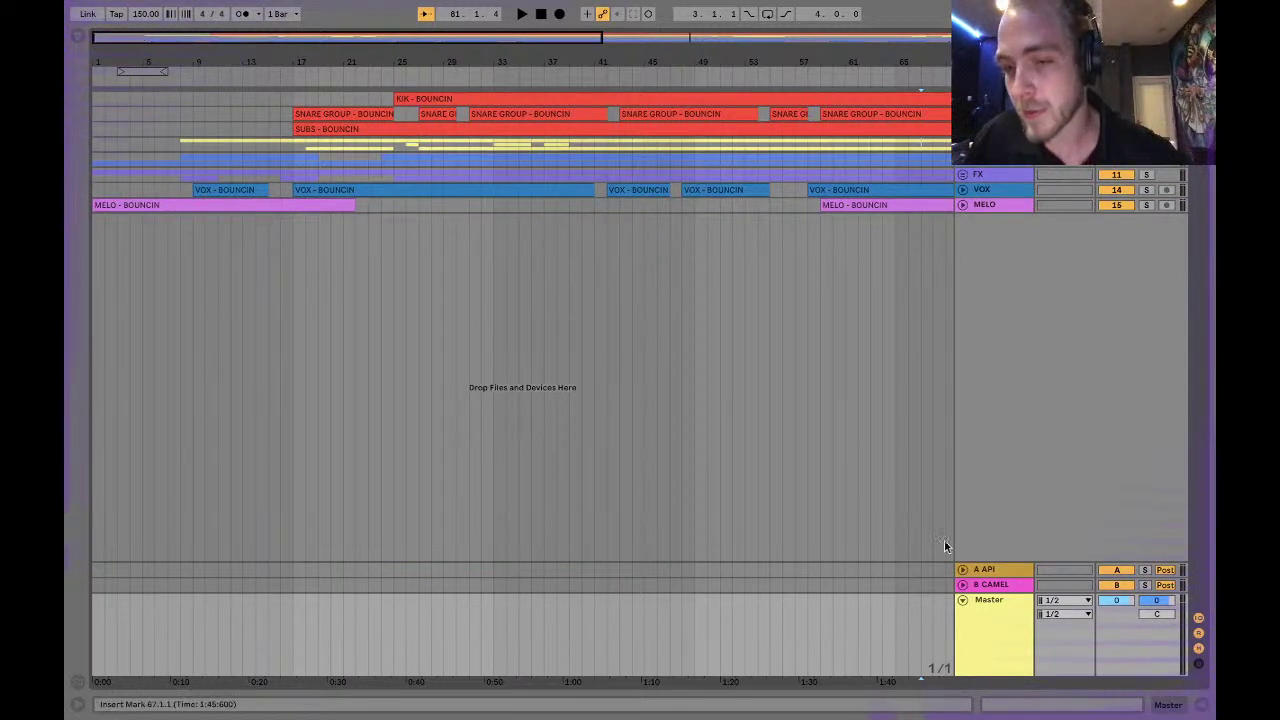
pyautogui.click(958, 599)
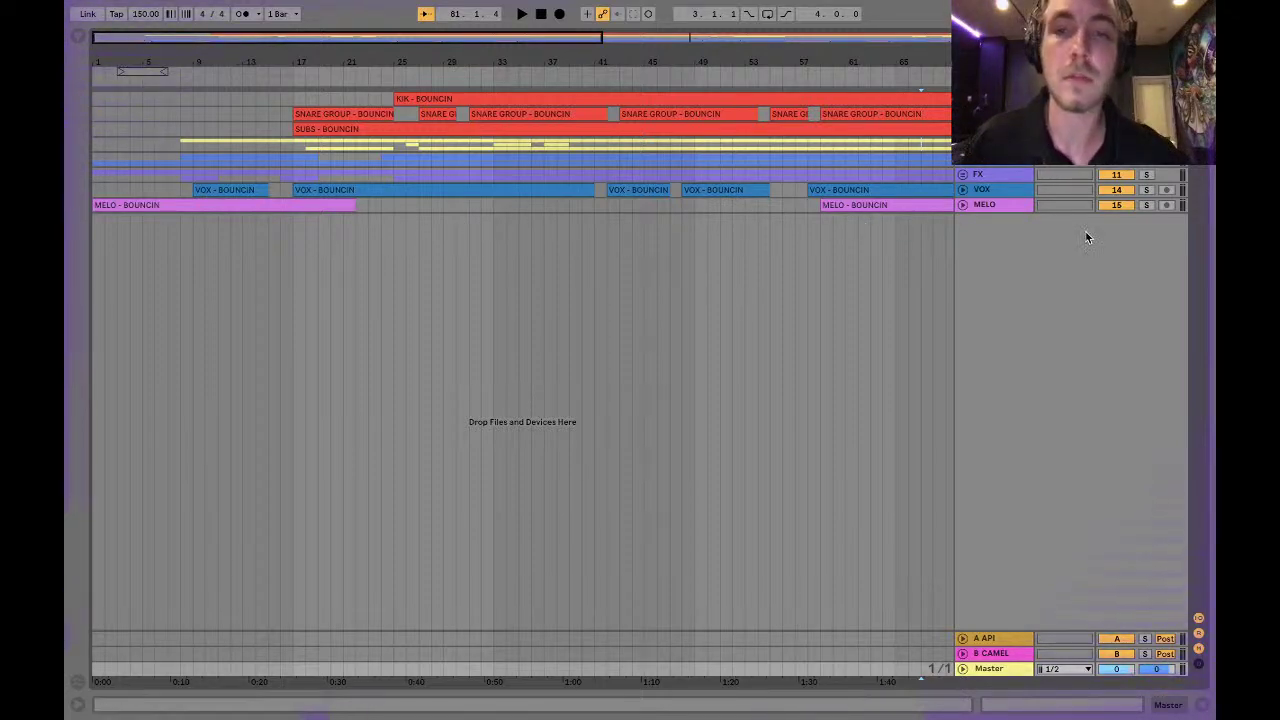
pyautogui.press('super+Tab')
pyautogui.click(661, 20)
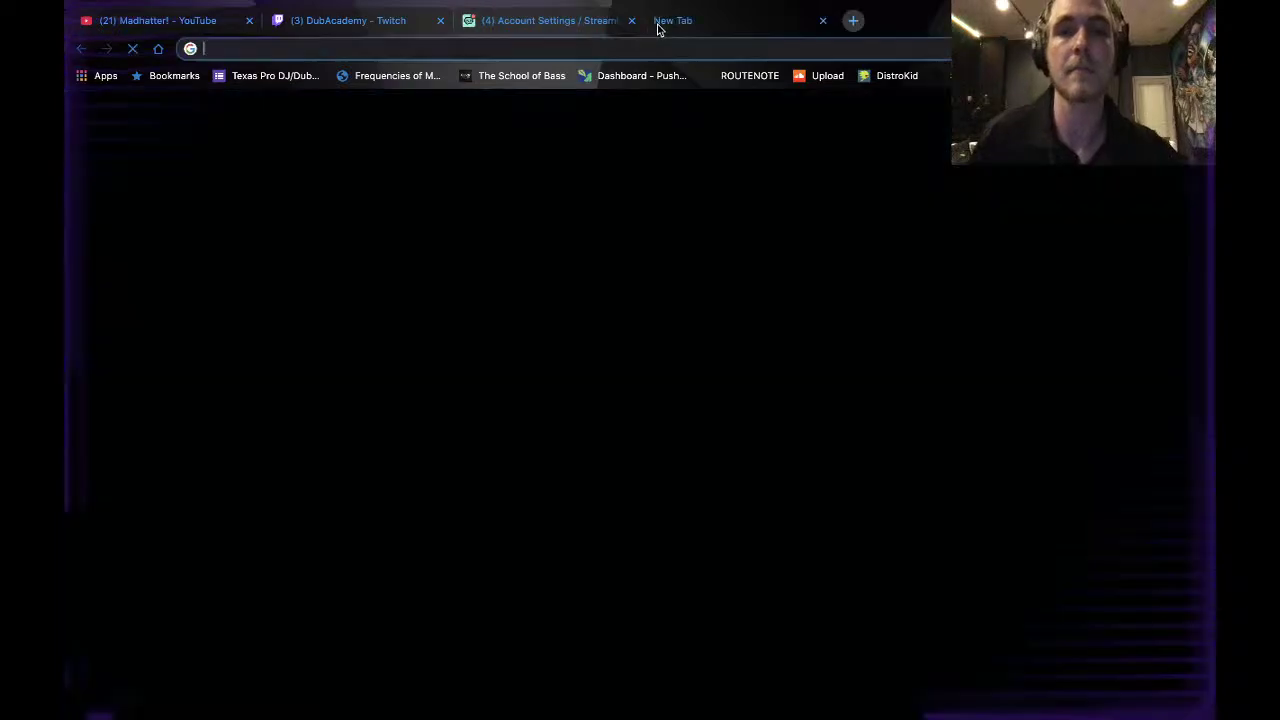
pyautogui.write('f')
pyautogui.press('Return')
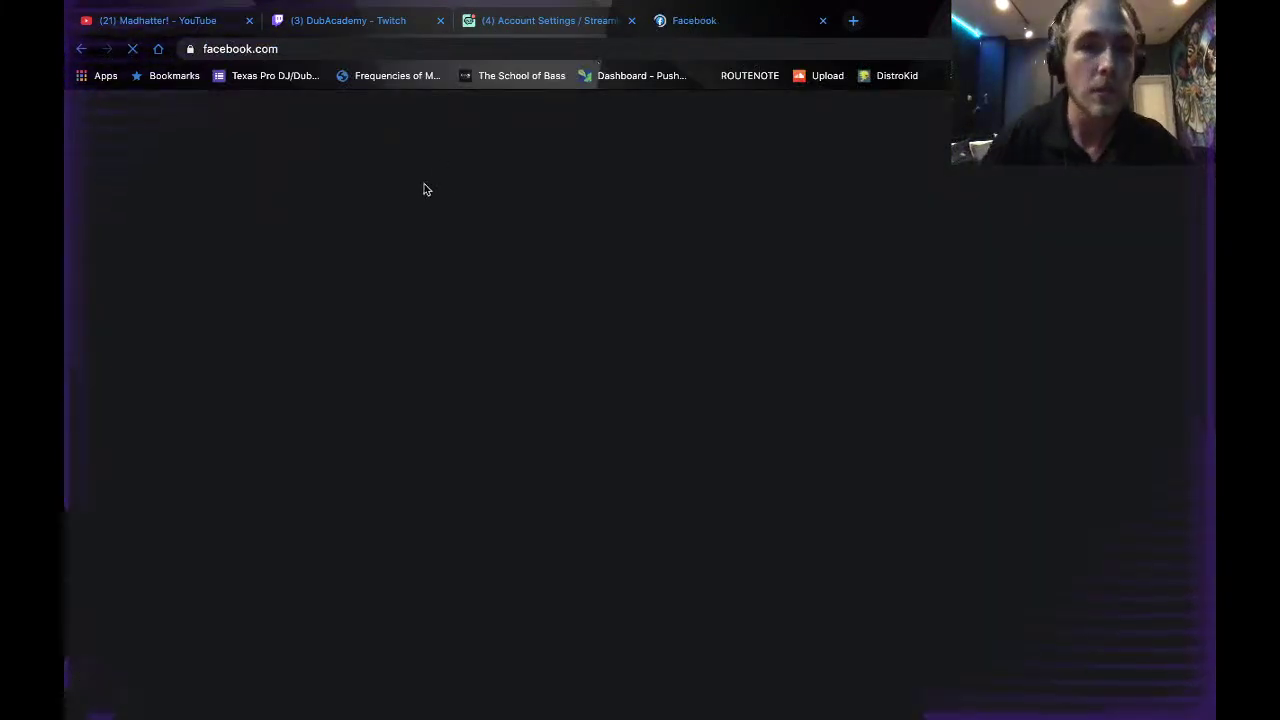
pyautogui.click(177, 22)
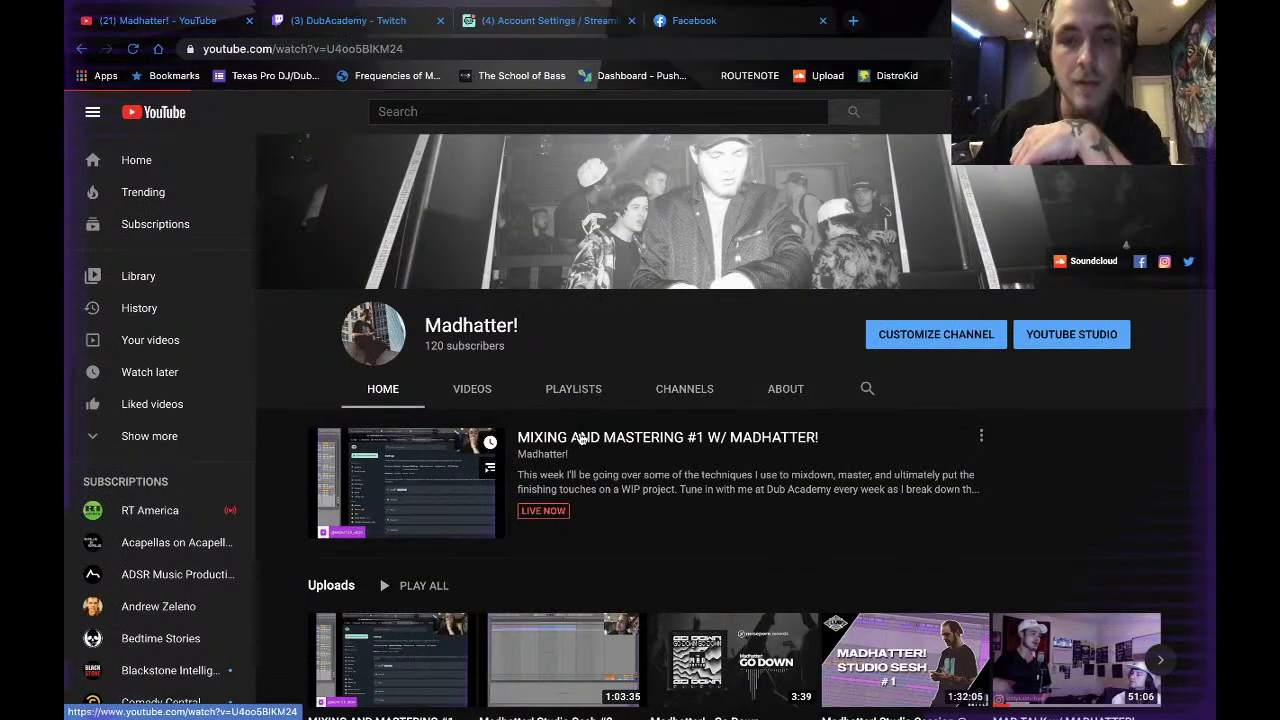
pyautogui.click(586, 438)
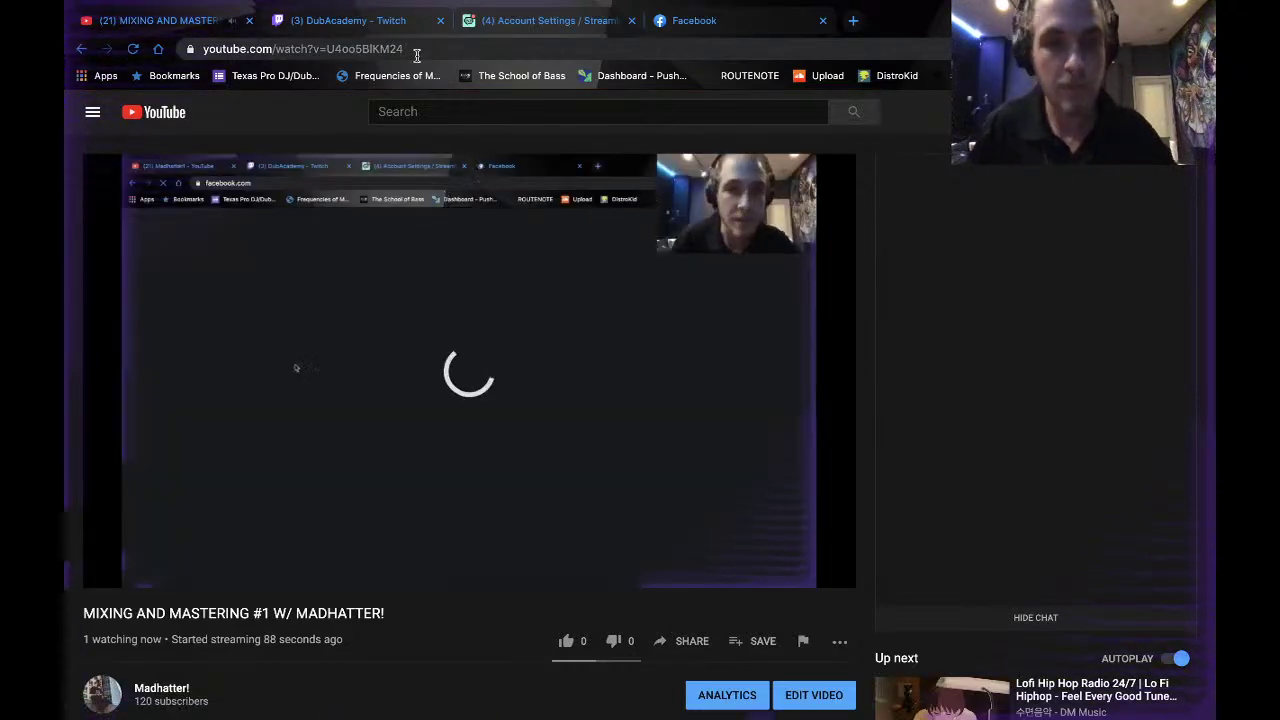
pyautogui.click(417, 50)
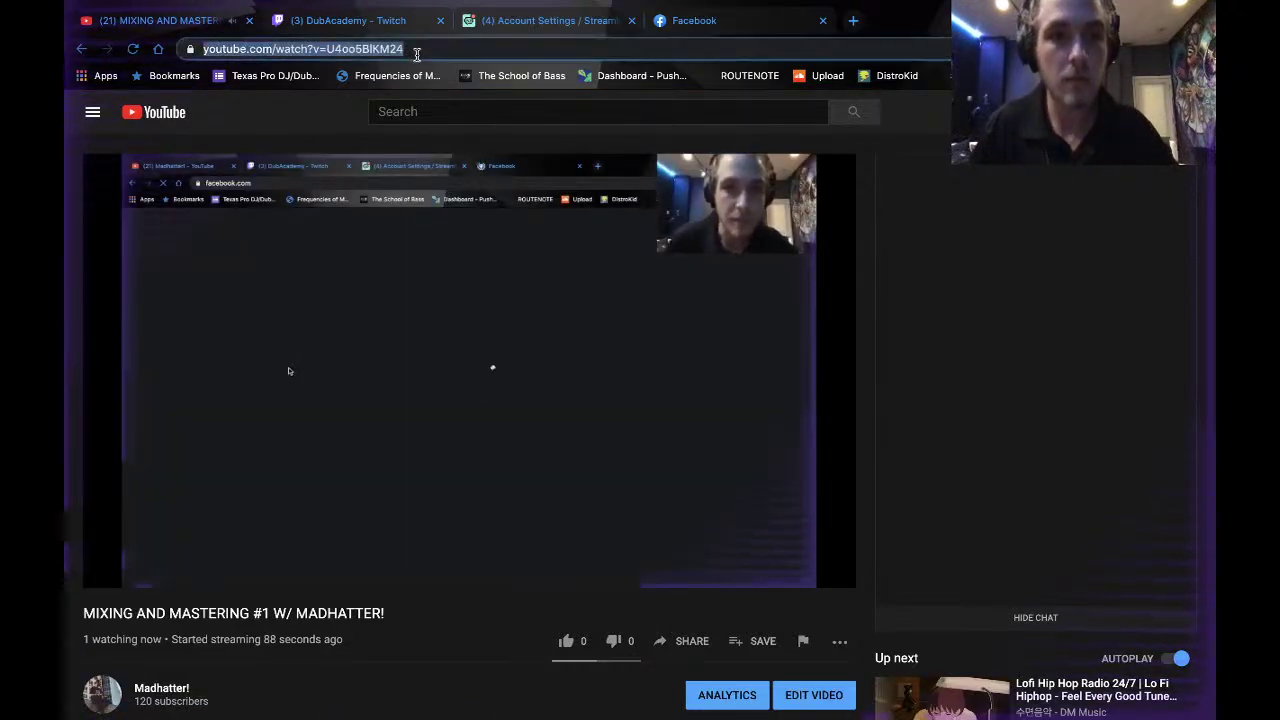
pyautogui.doubleClick(84, 52)
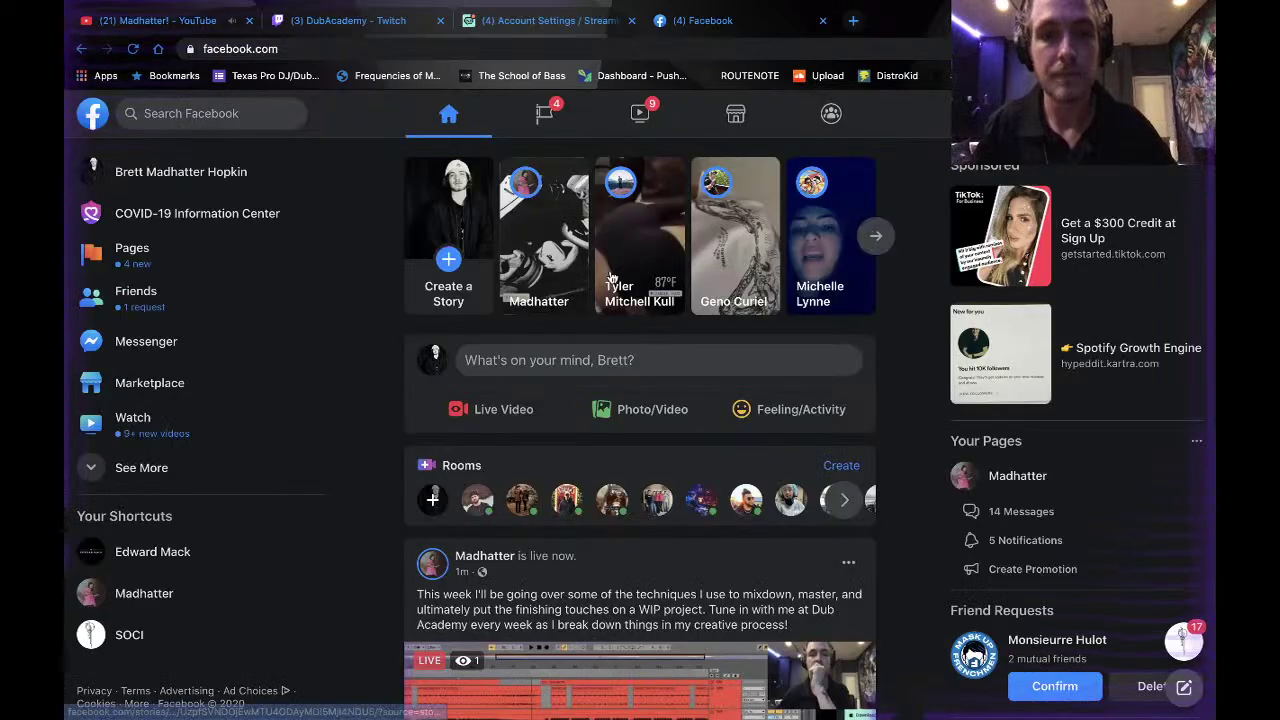
pyautogui.click(558, 364)
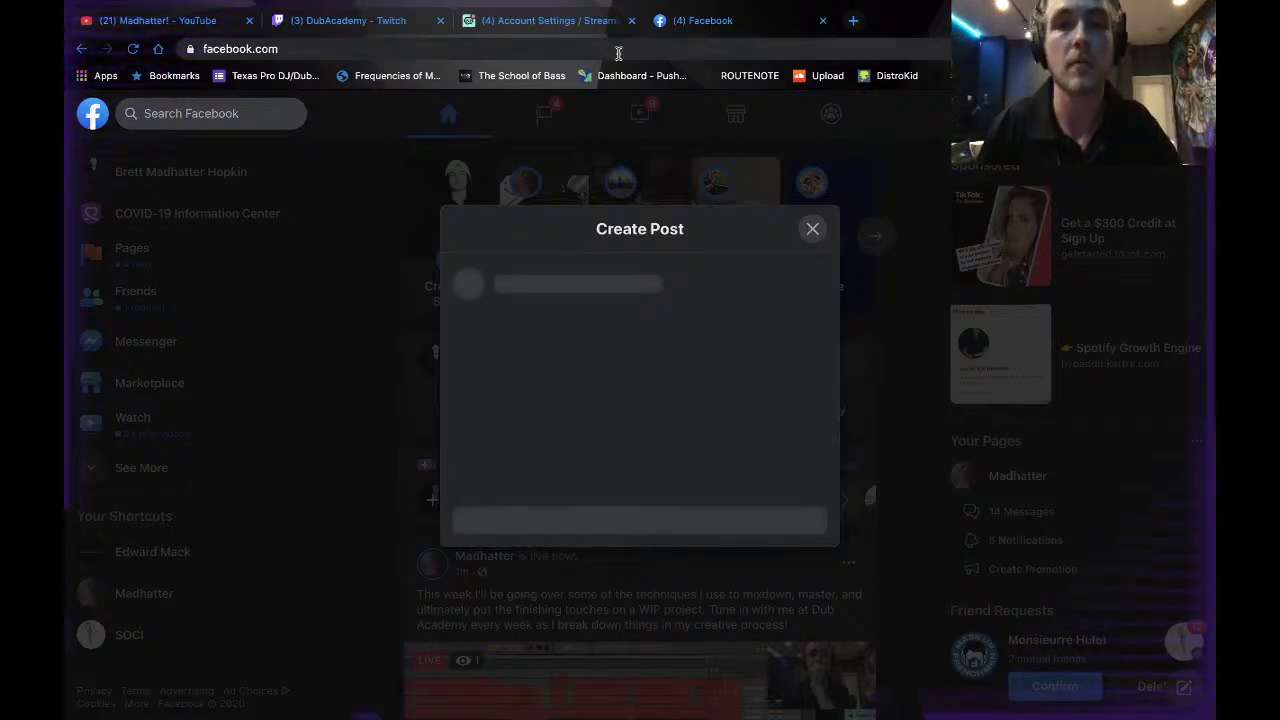
pyautogui.click(822, 20)
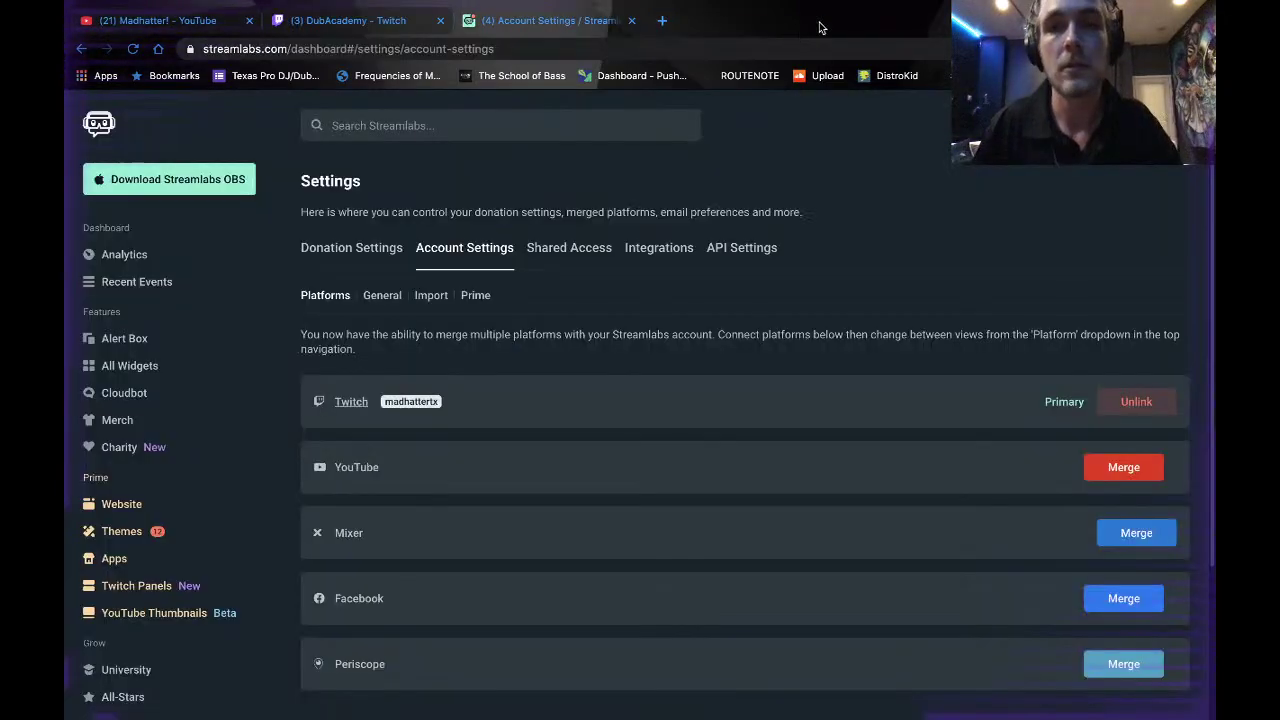
# Check the DubAcademy Twitch channel page again for the live broadcast.
pyautogui.click(418, 22)
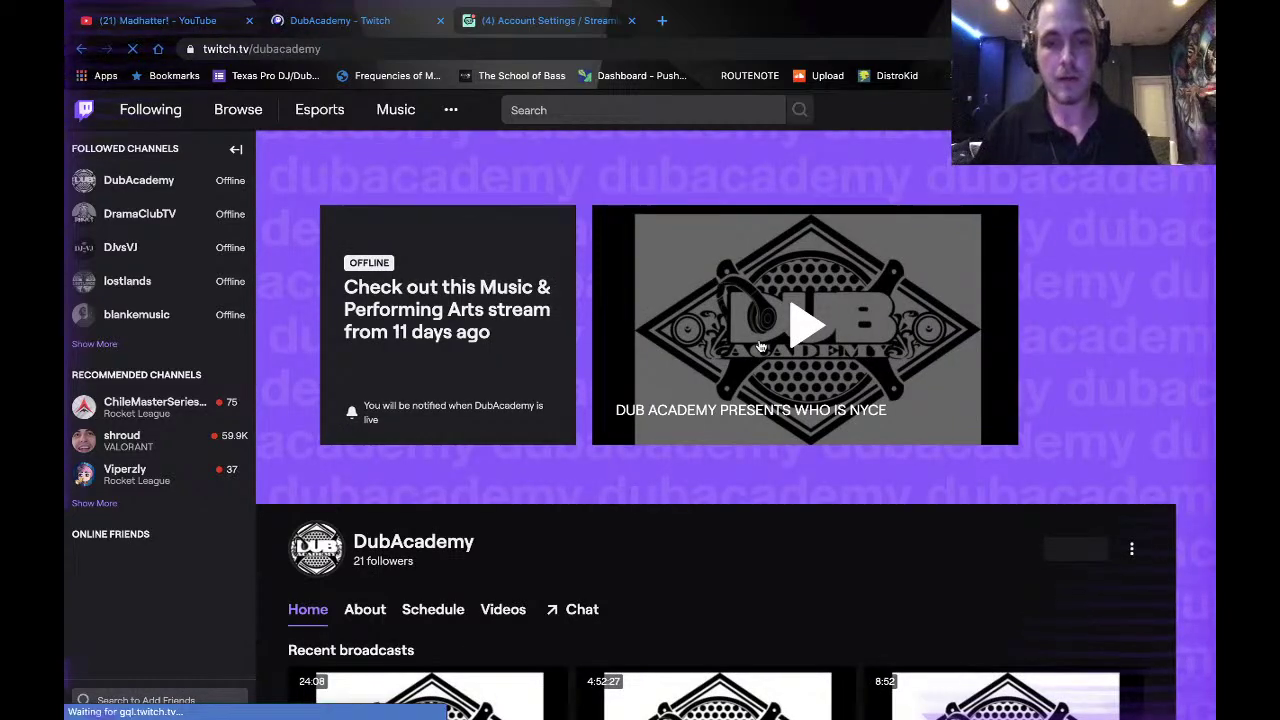
pyautogui.scroll(-4, 758, 343)
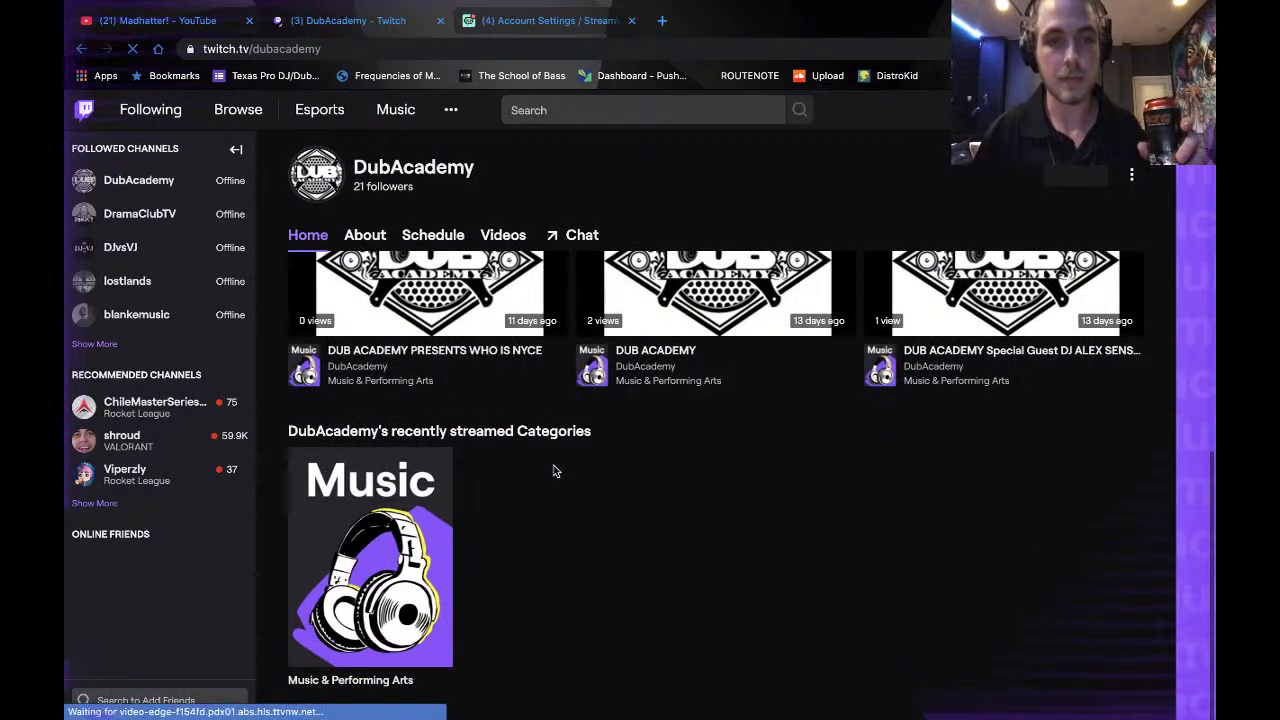
pyautogui.scroll(4, 556, 471)
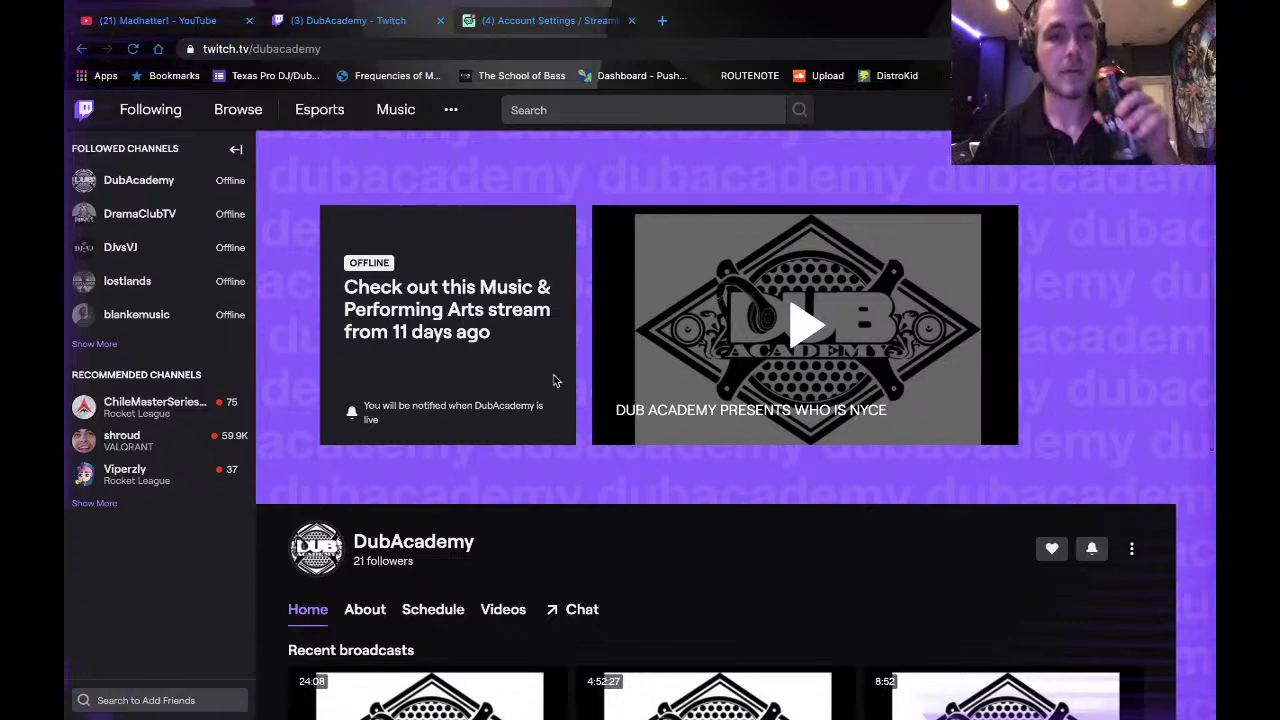
# Switch to Ableton Live and unfold the KIK and SUB tracks and the BASS group in the BOUNCIN MASTER arrangement.
pyautogui.hotkey('ctrl', 'Right')
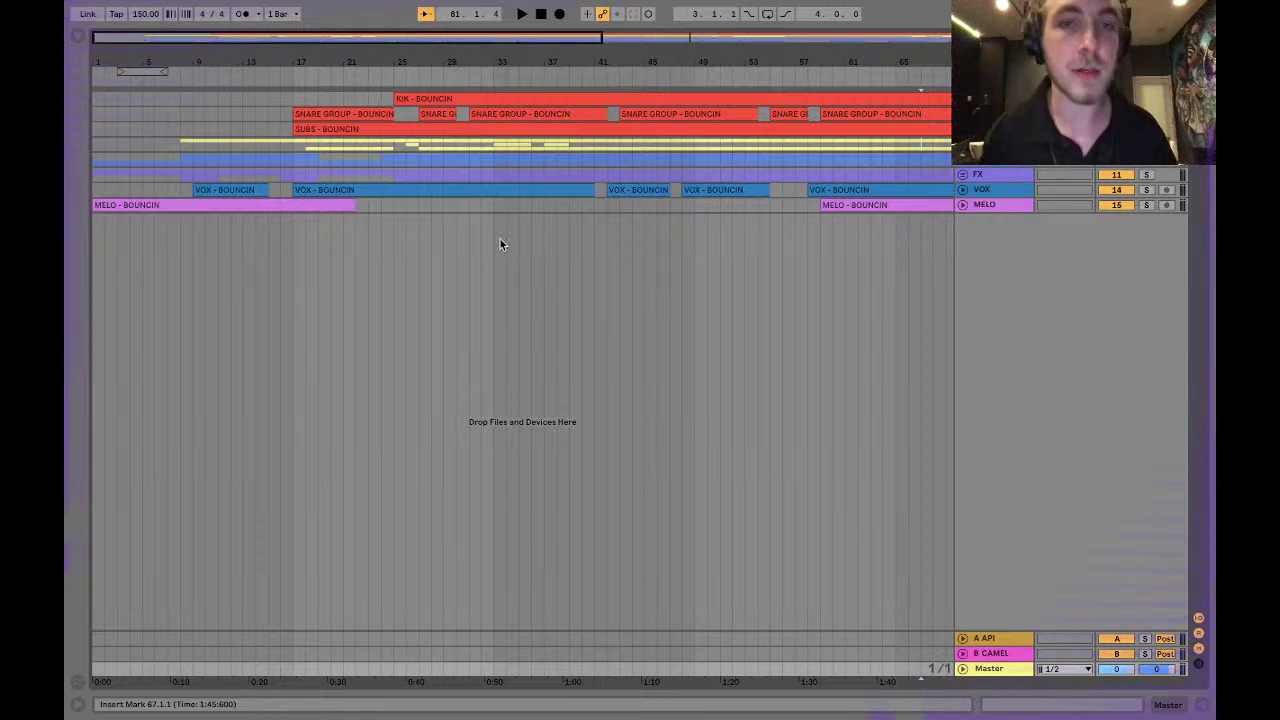
pyautogui.click(217, 207)
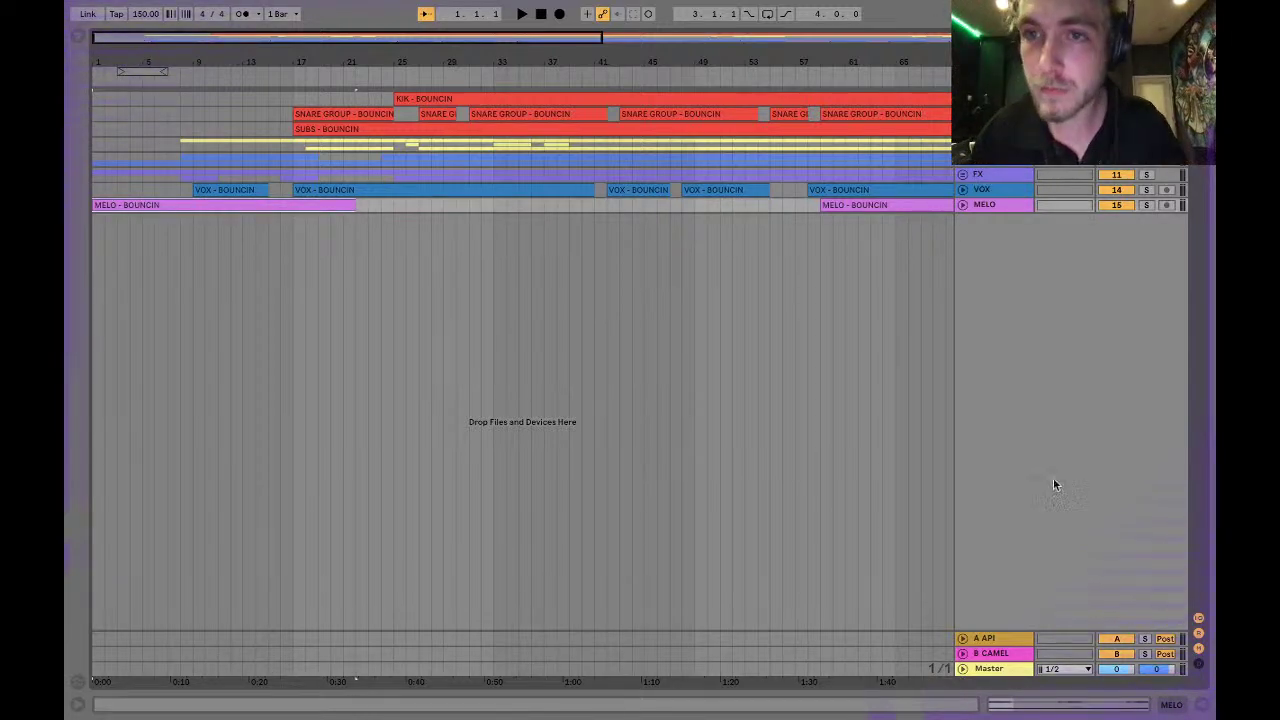
pyautogui.scroll(2, 556, 129)
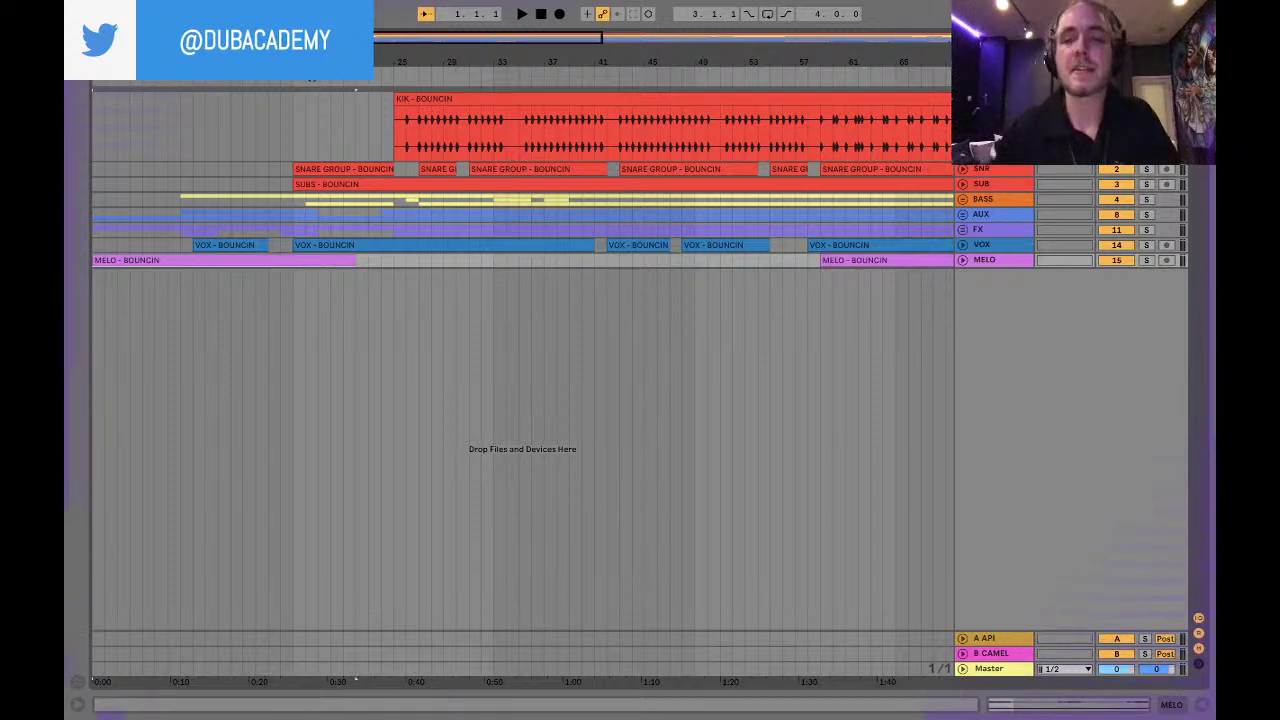
pyautogui.click(775, 185)
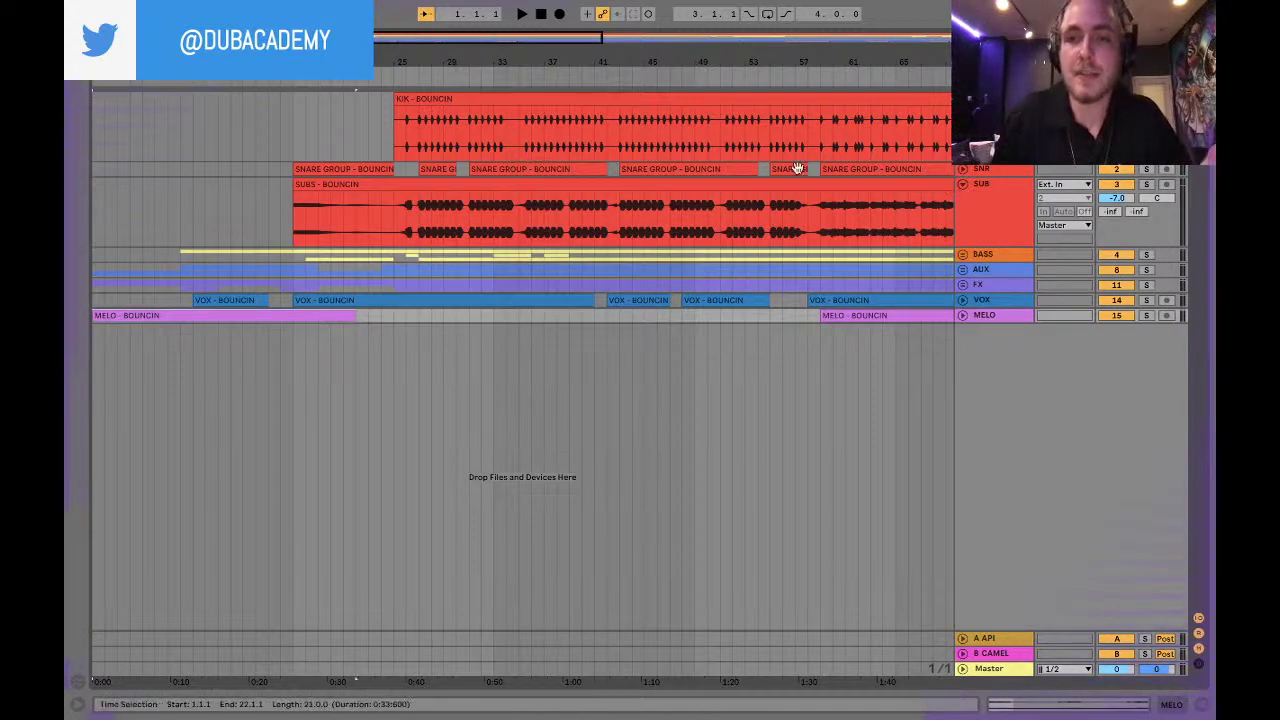
pyautogui.click(962, 254)
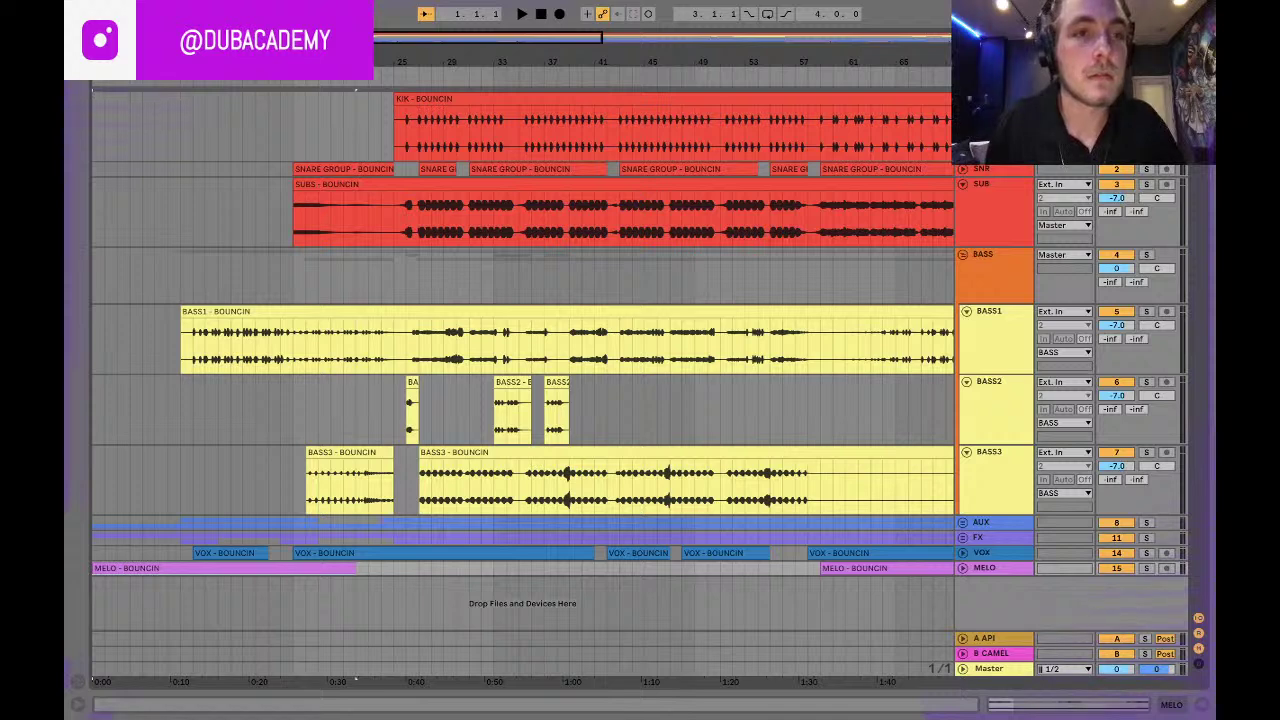
# Open the recent Live Set WOBKORD.als and fold its bfass group.
pyautogui.click(155, 8)
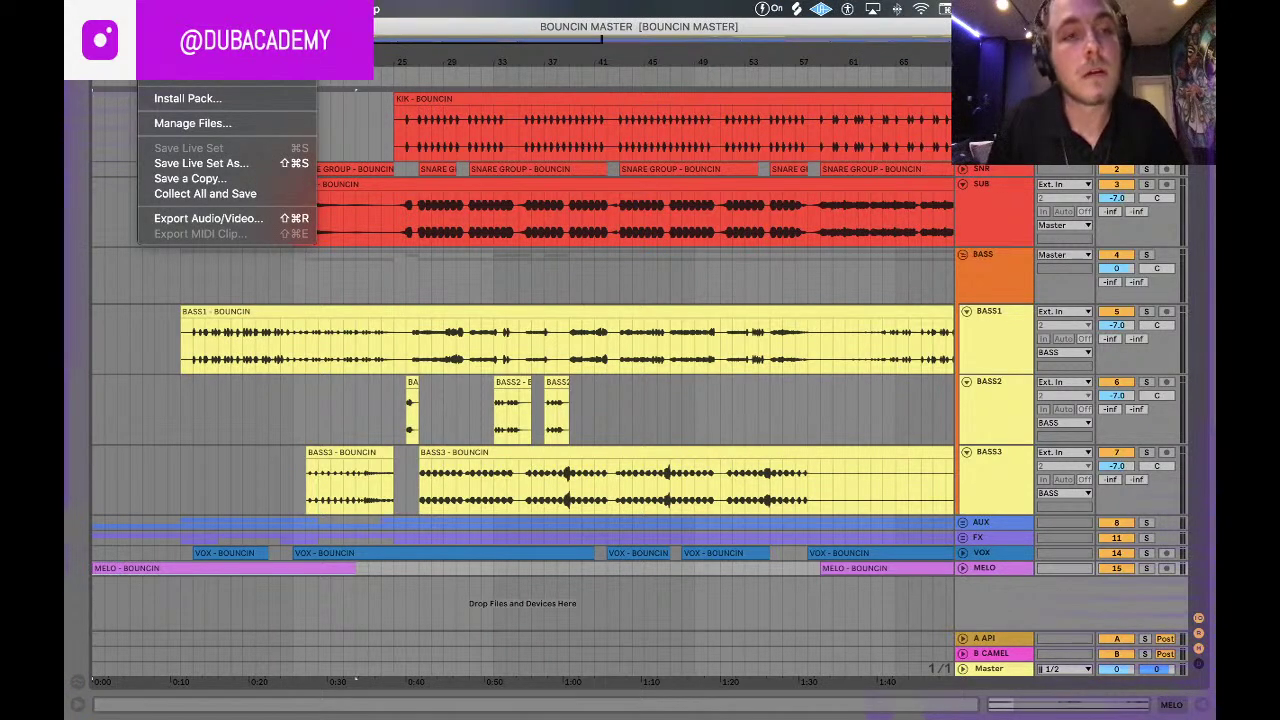
pyautogui.moveTo(250, 58)
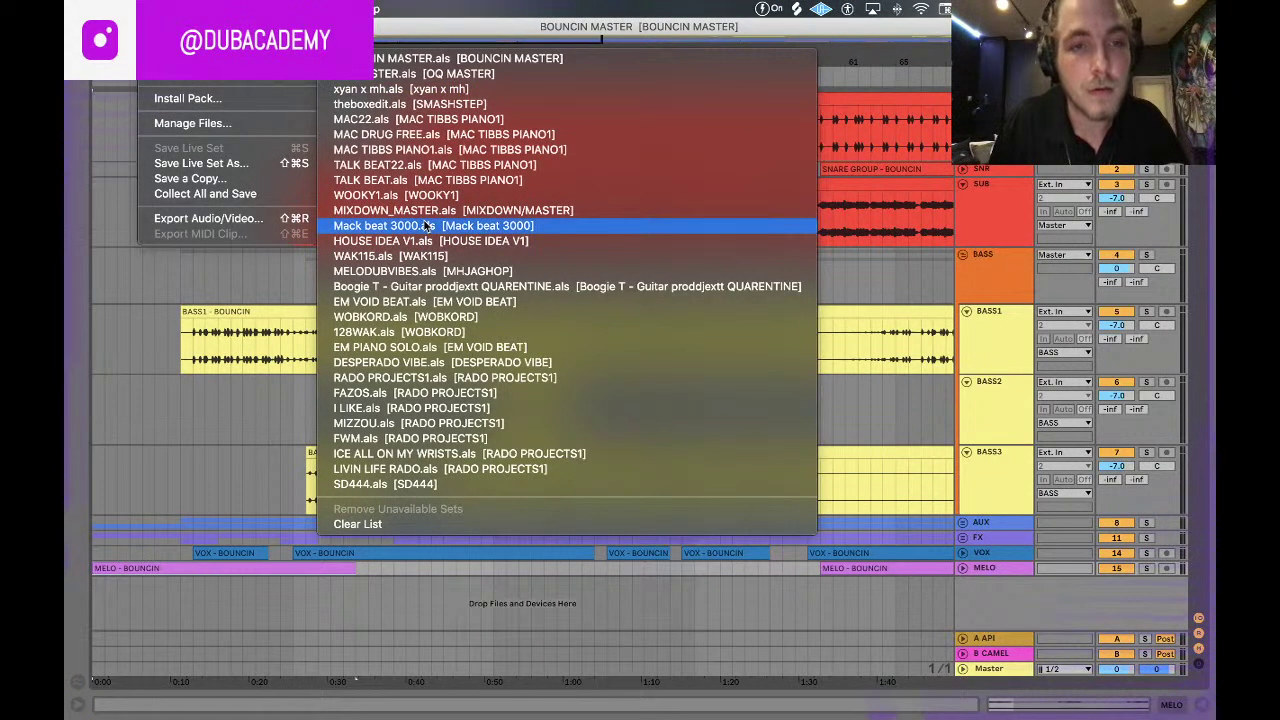
pyautogui.click(428, 317)
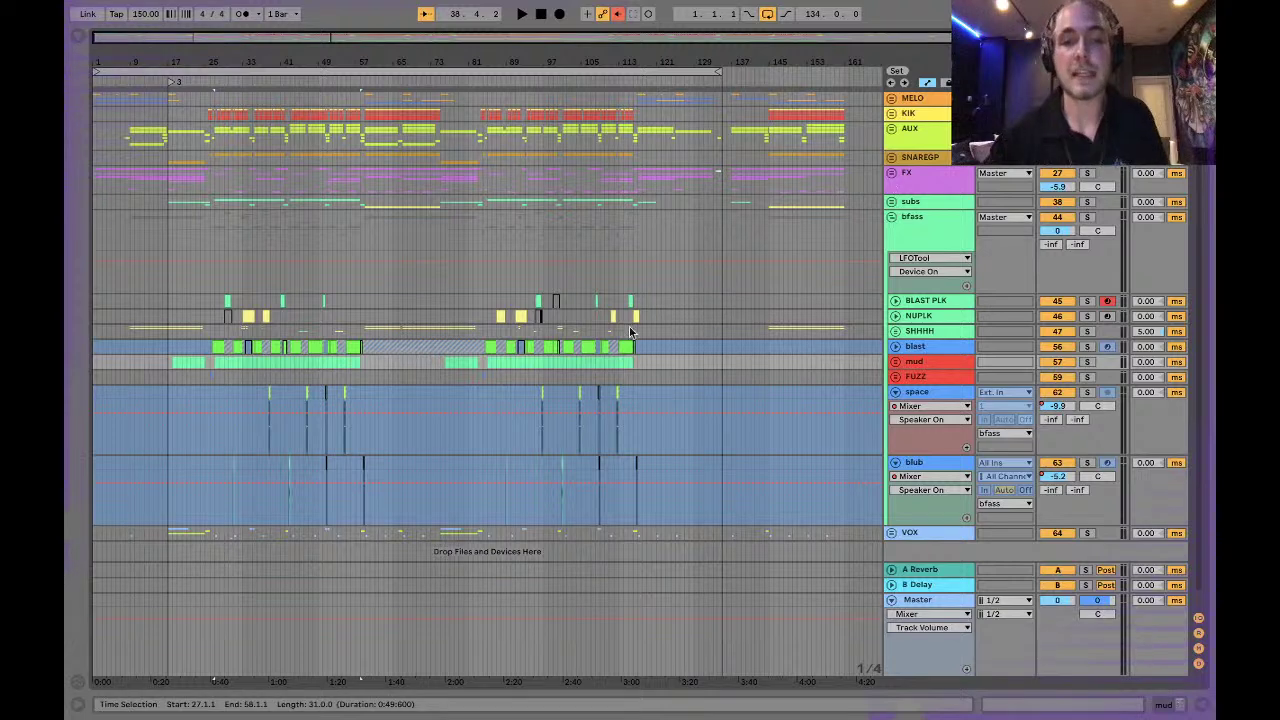
pyautogui.click(891, 217)
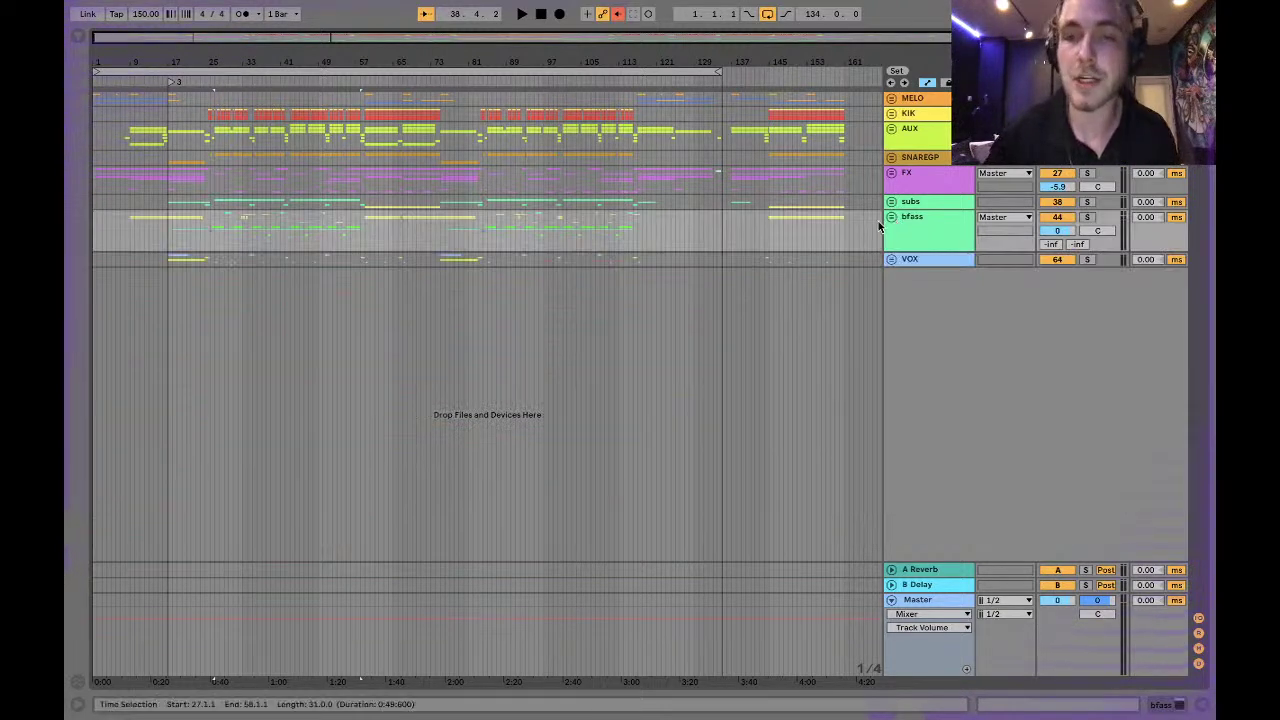
# Examine the MELO, KIK, AUX, SNAREGP and FX groups one after another, and return to the start of the arrangement.
pyautogui.click(922, 100)
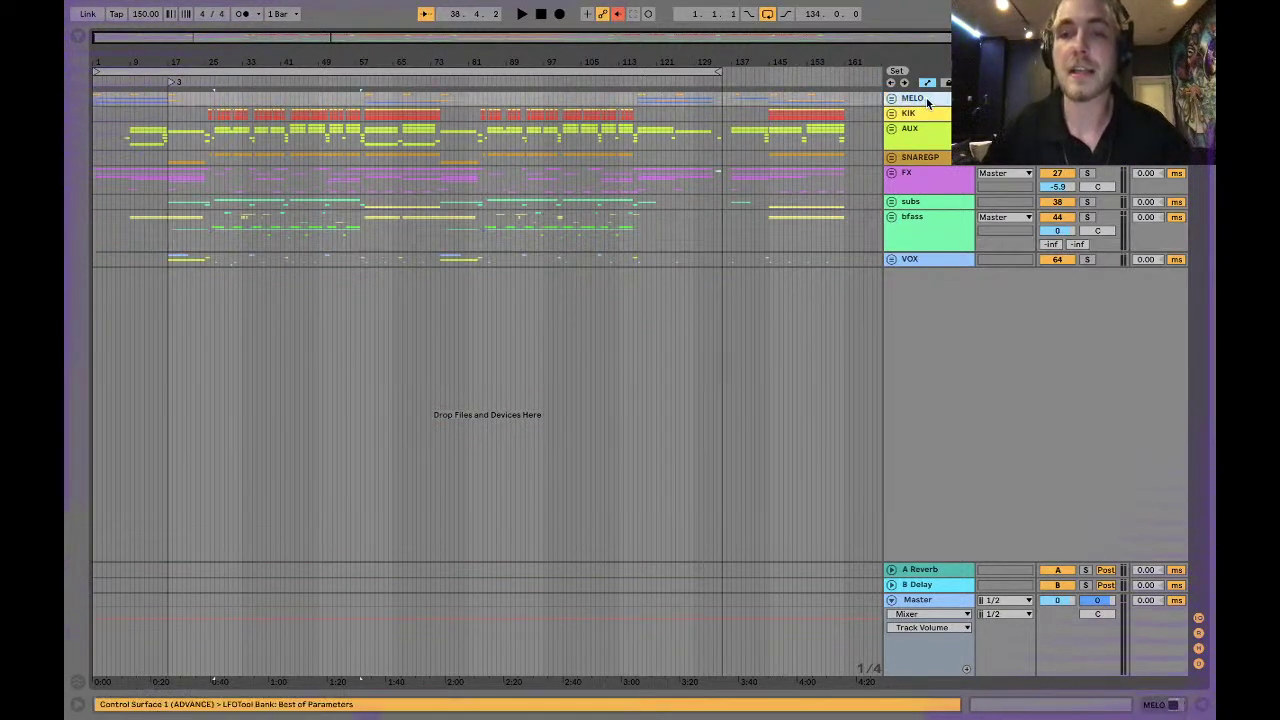
pyautogui.click(922, 114)
pyautogui.click(922, 136)
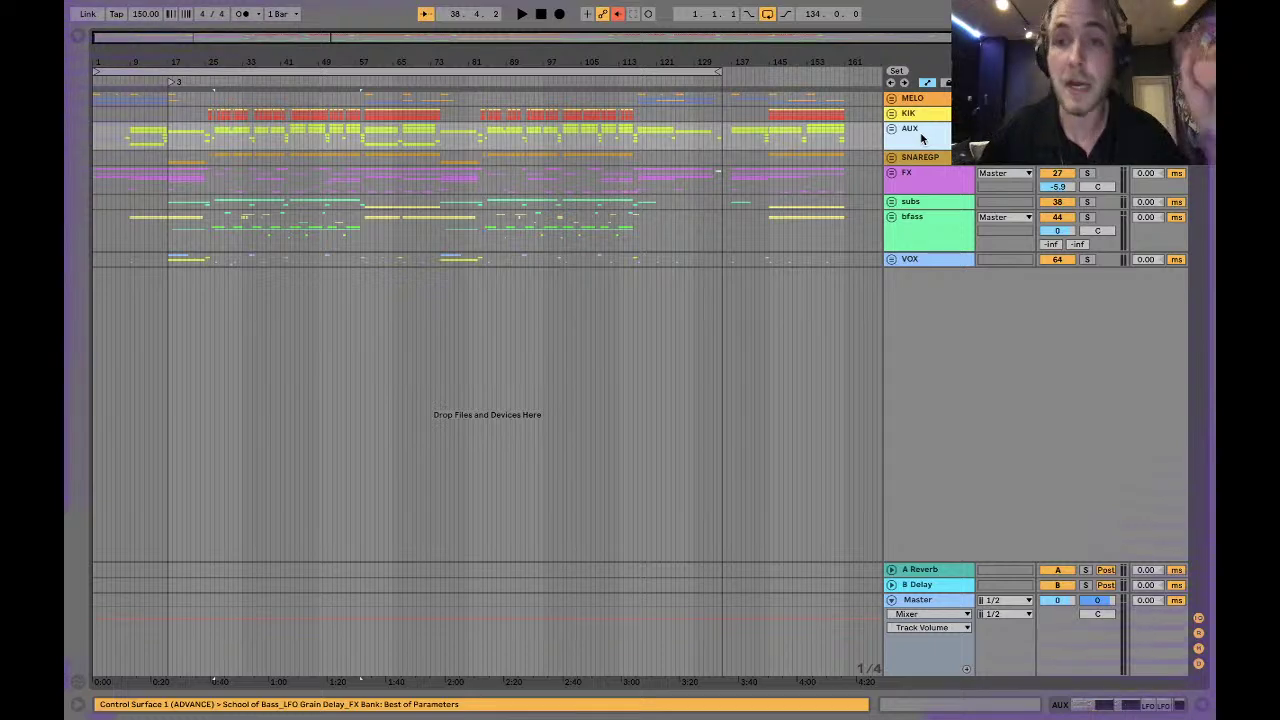
pyautogui.click(914, 158)
pyautogui.click(918, 180)
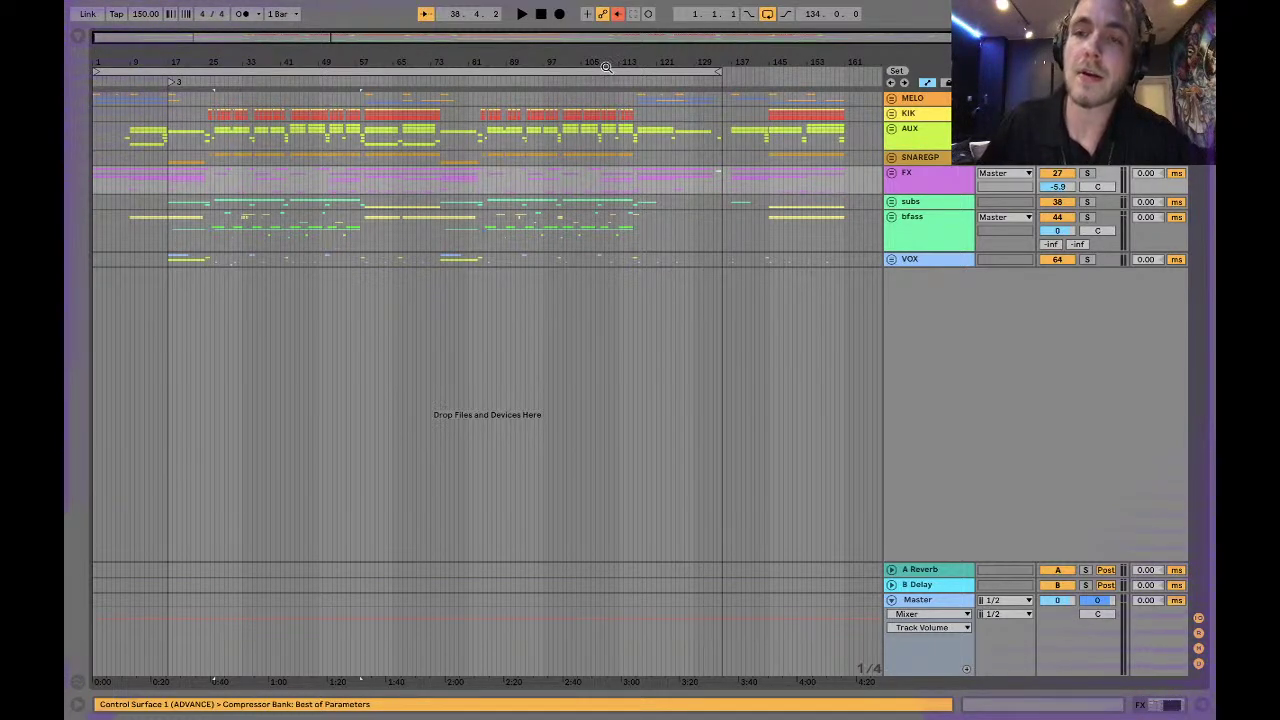
pyautogui.press('Home')
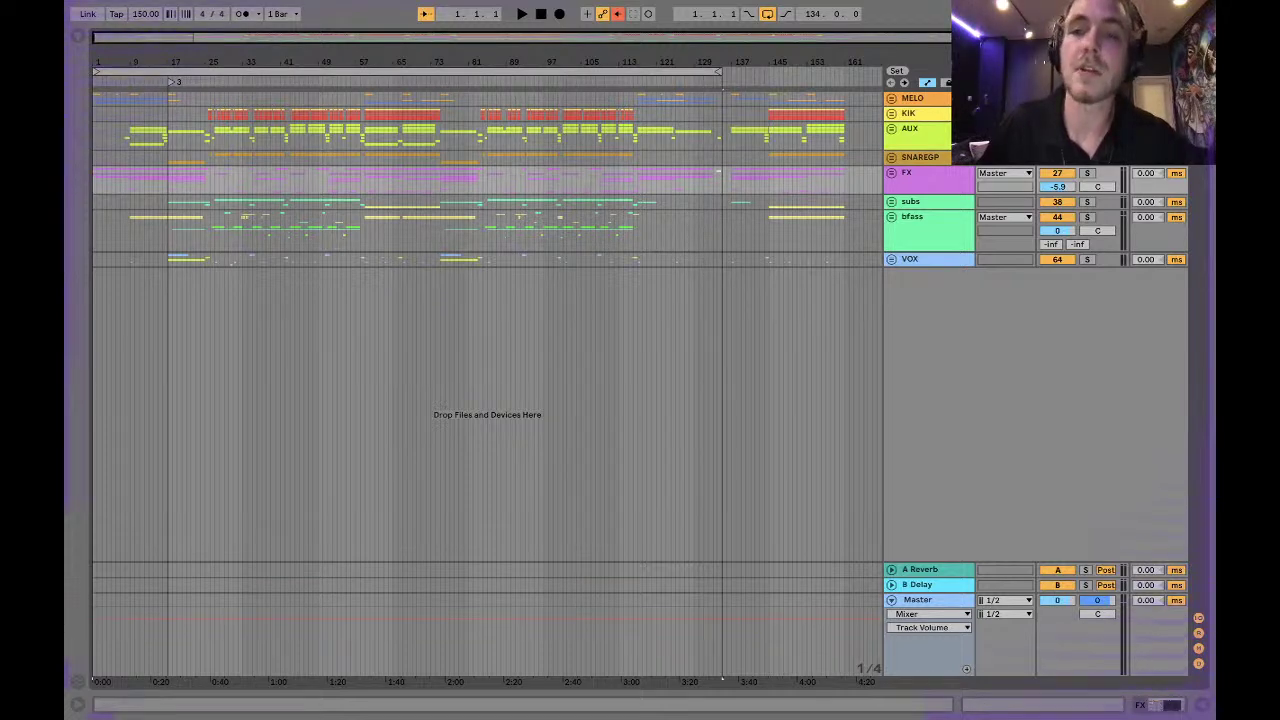
# Select the looped range across all tracks and go through the KIK, AUX, SNAREGP, FX, subs, bfass and VOX groups one by one.
pyautogui.click(684, 71)
pyautogui.click(618, 15)
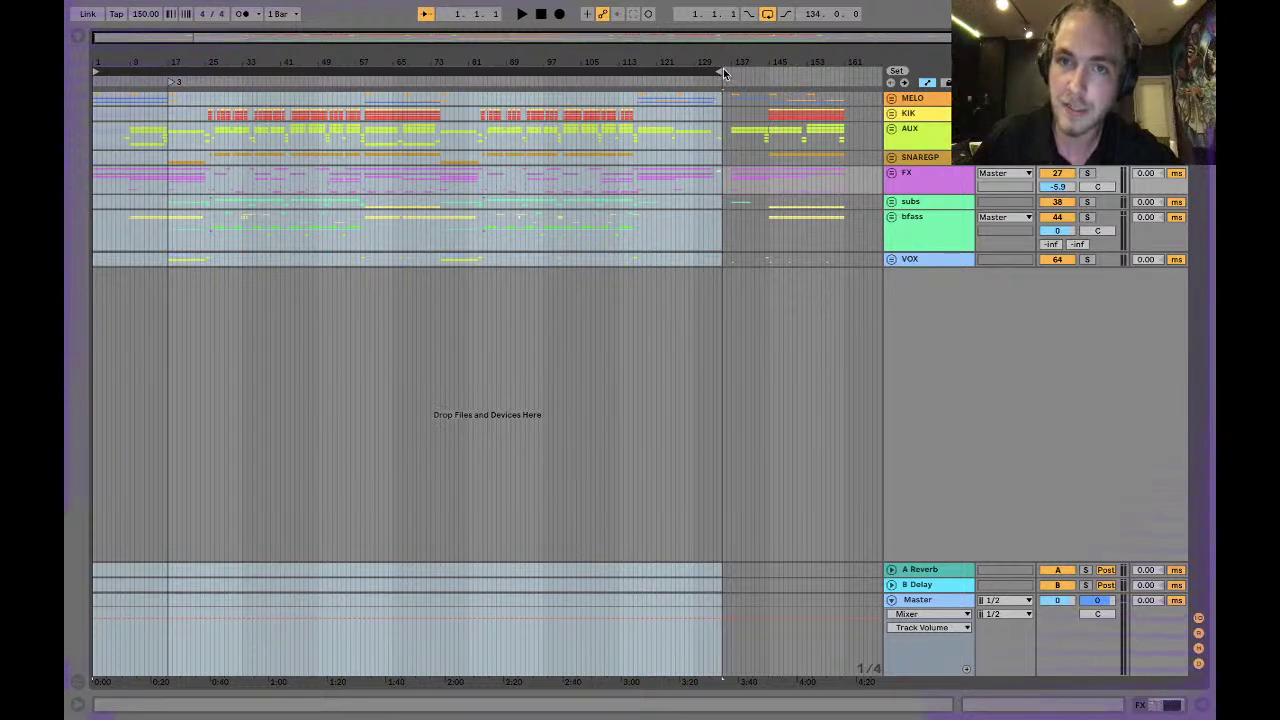
pyautogui.click(922, 114)
pyautogui.click(926, 130)
pyautogui.click(922, 157)
pyautogui.click(914, 180)
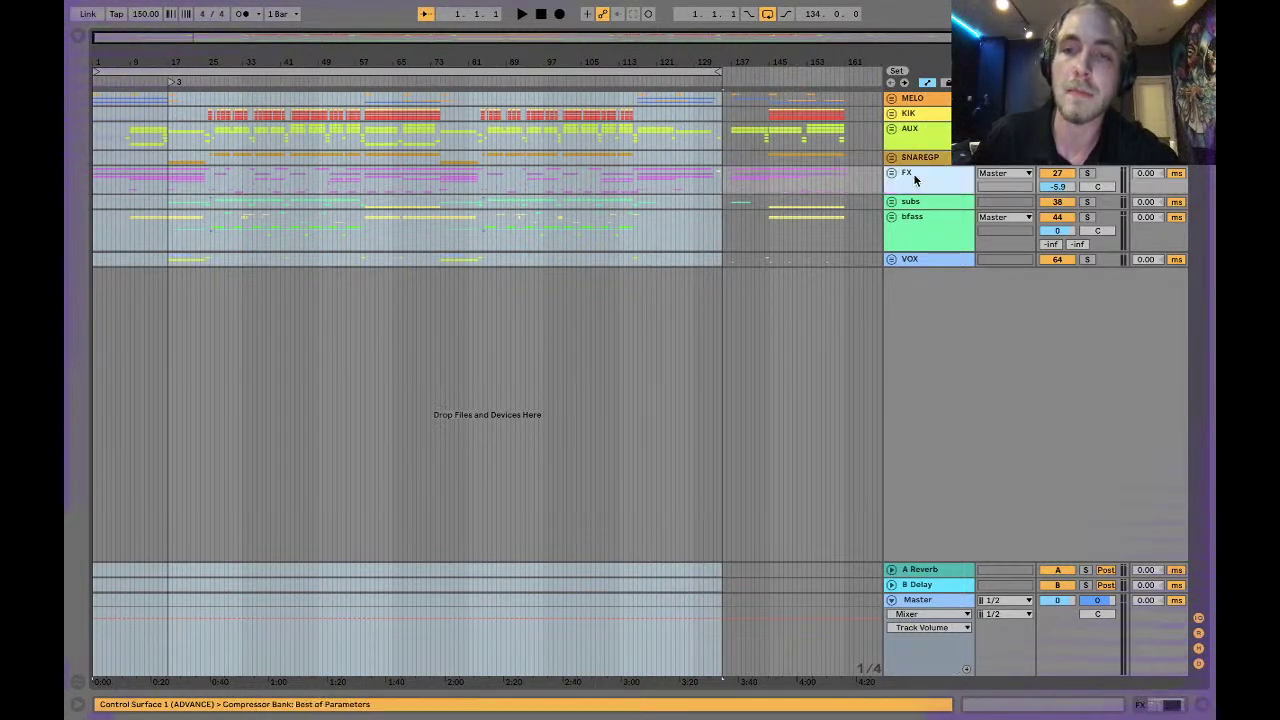
pyautogui.click(912, 203)
pyautogui.click(912, 231)
pyautogui.click(912, 261)
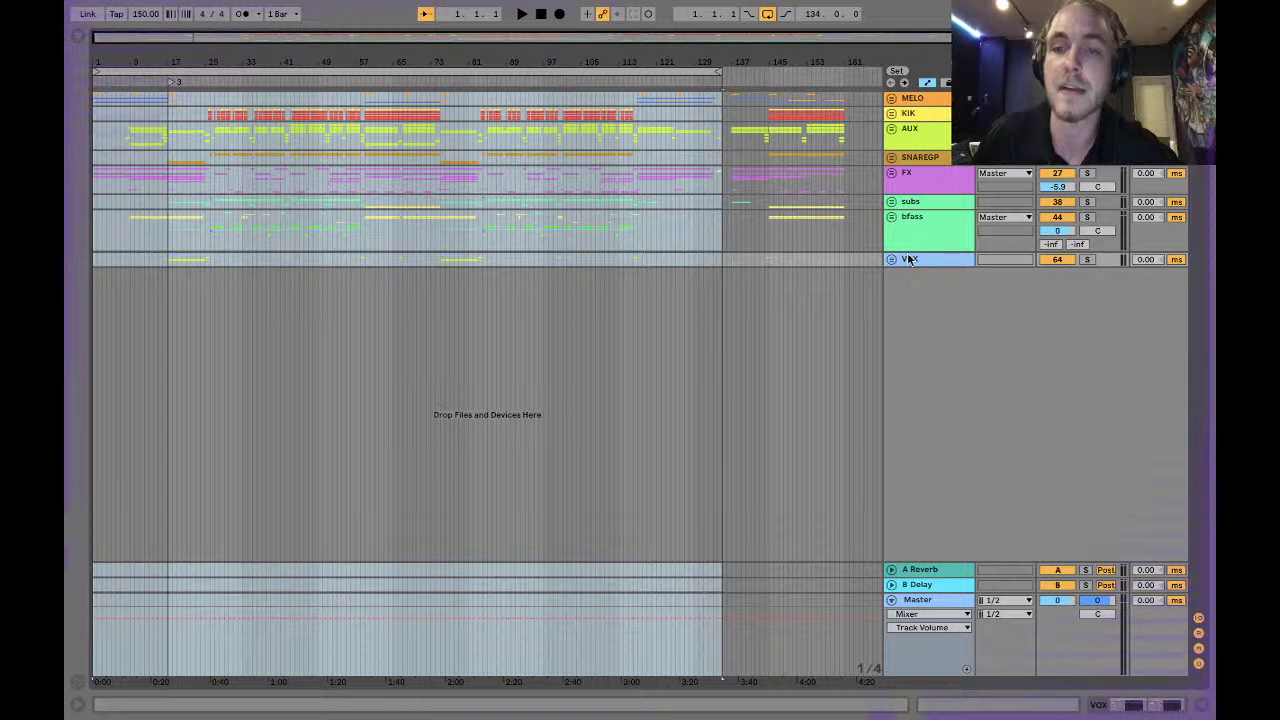
# Unfold the bfass group to inspect the bass tracks inside it, and fold it again.
pyautogui.click(891, 217)
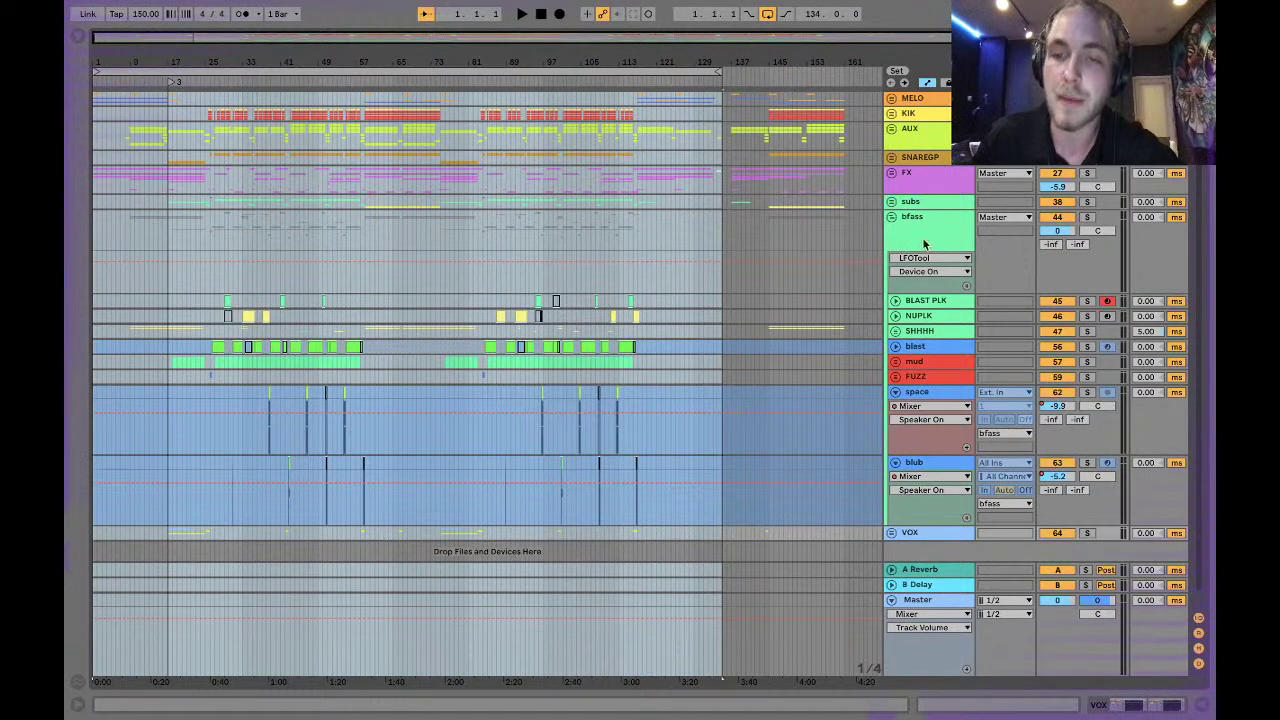
pyautogui.click(892, 217)
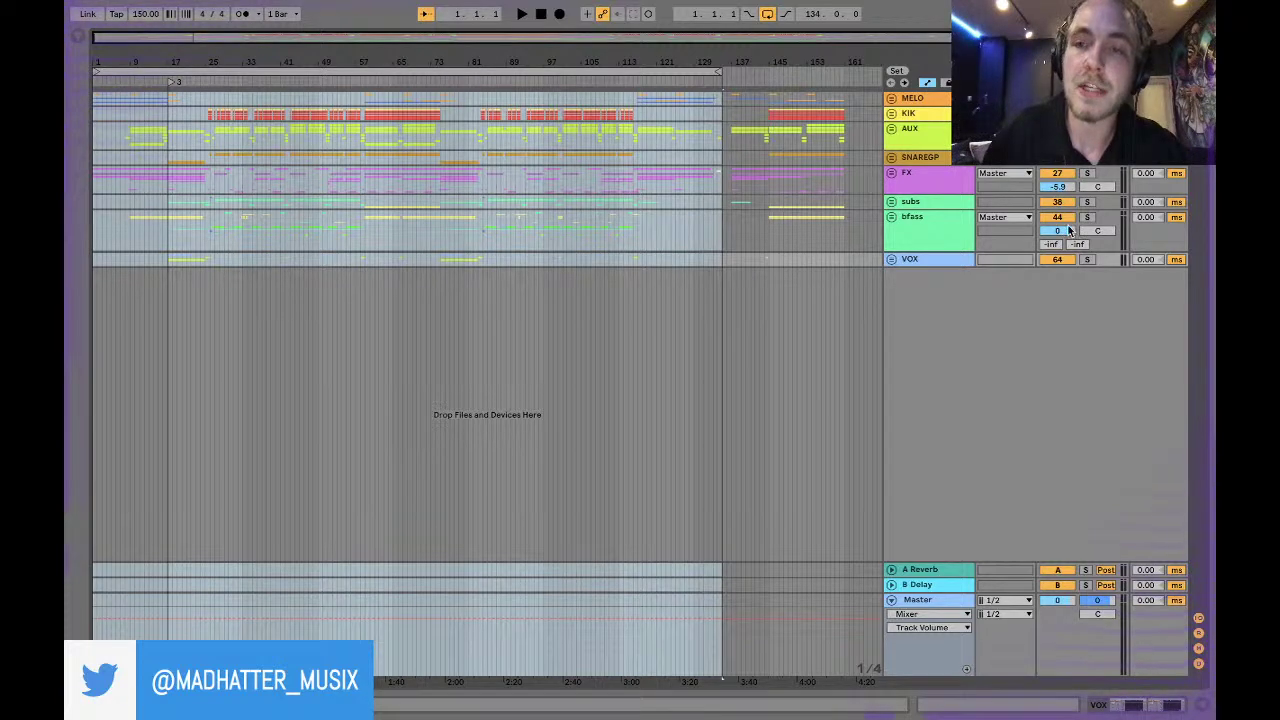
pyautogui.click(892, 218)
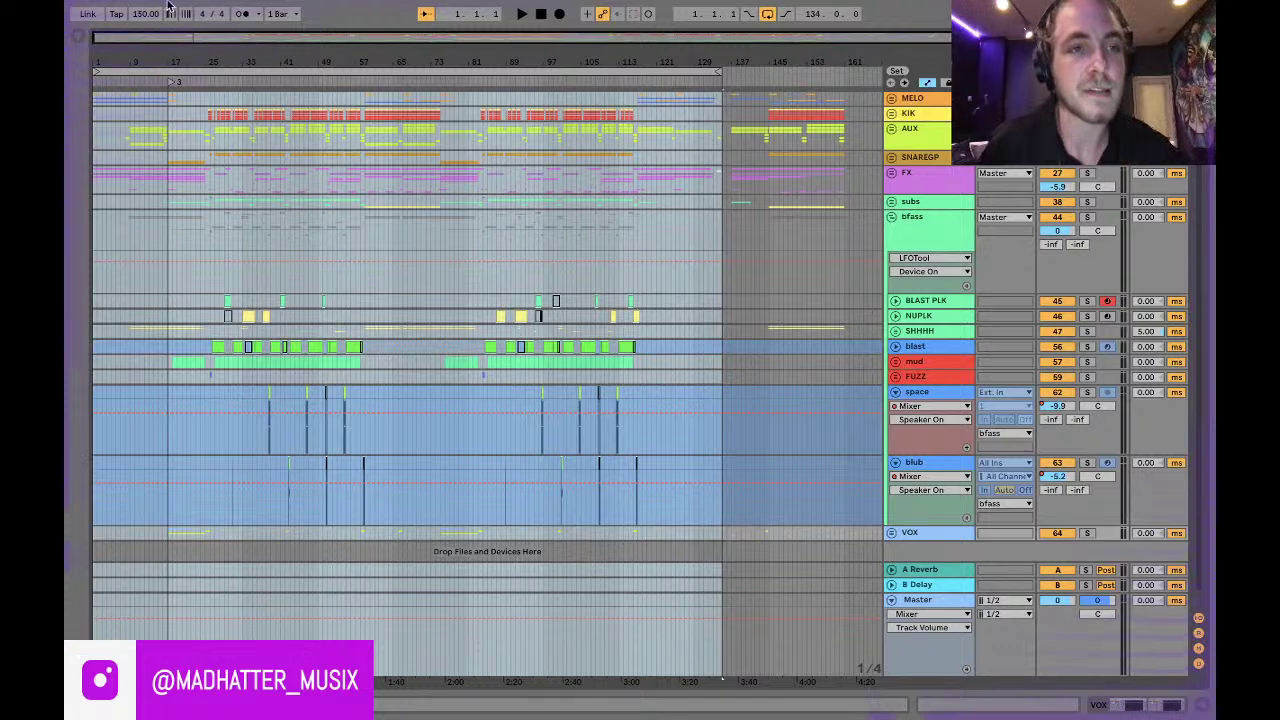
pyautogui.click(892, 218)
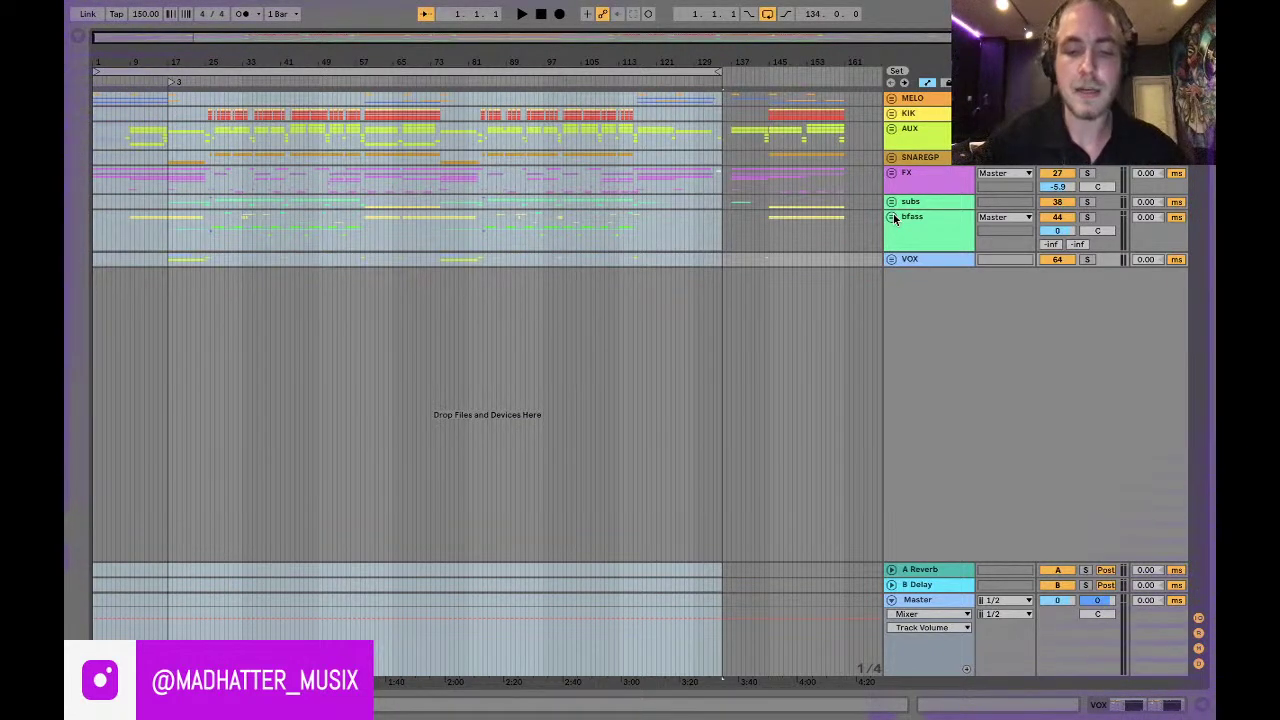
# Leave the WOBKORD project for an empty Live Set and hide the device view.
pyautogui.press('super+q')
pyautogui.click(533, 387)
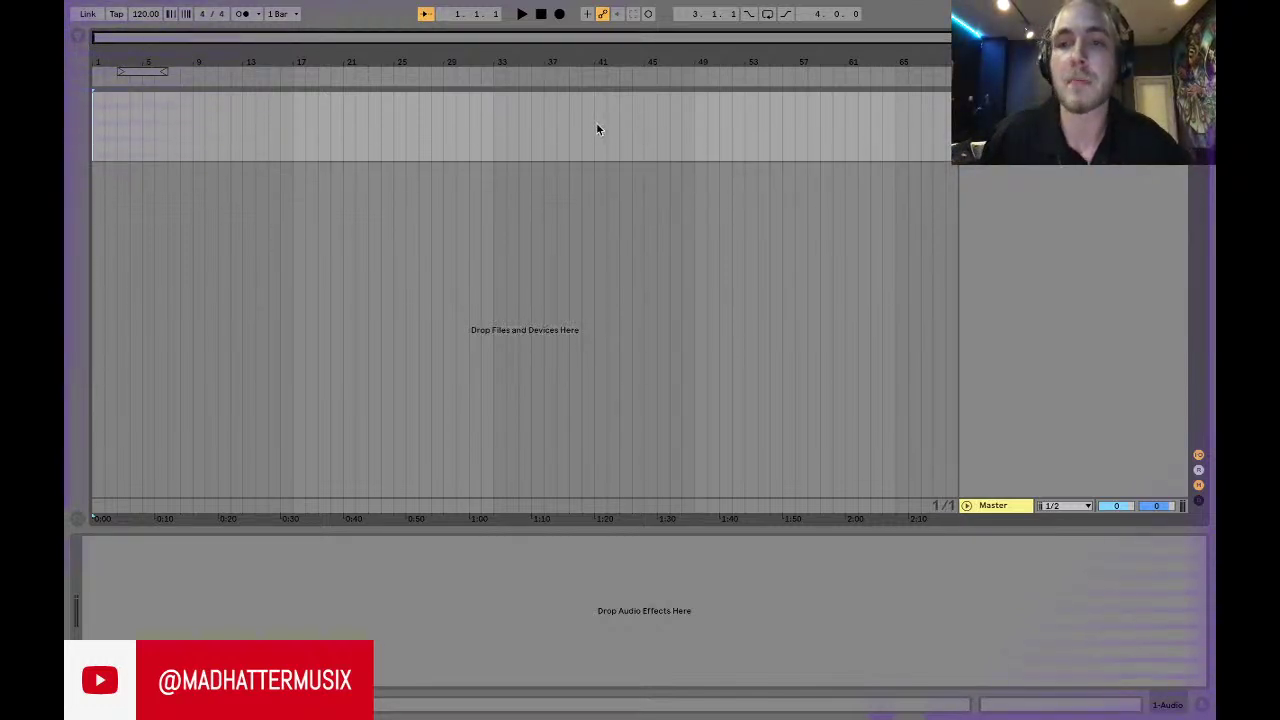
pyautogui.click(1210, 702)
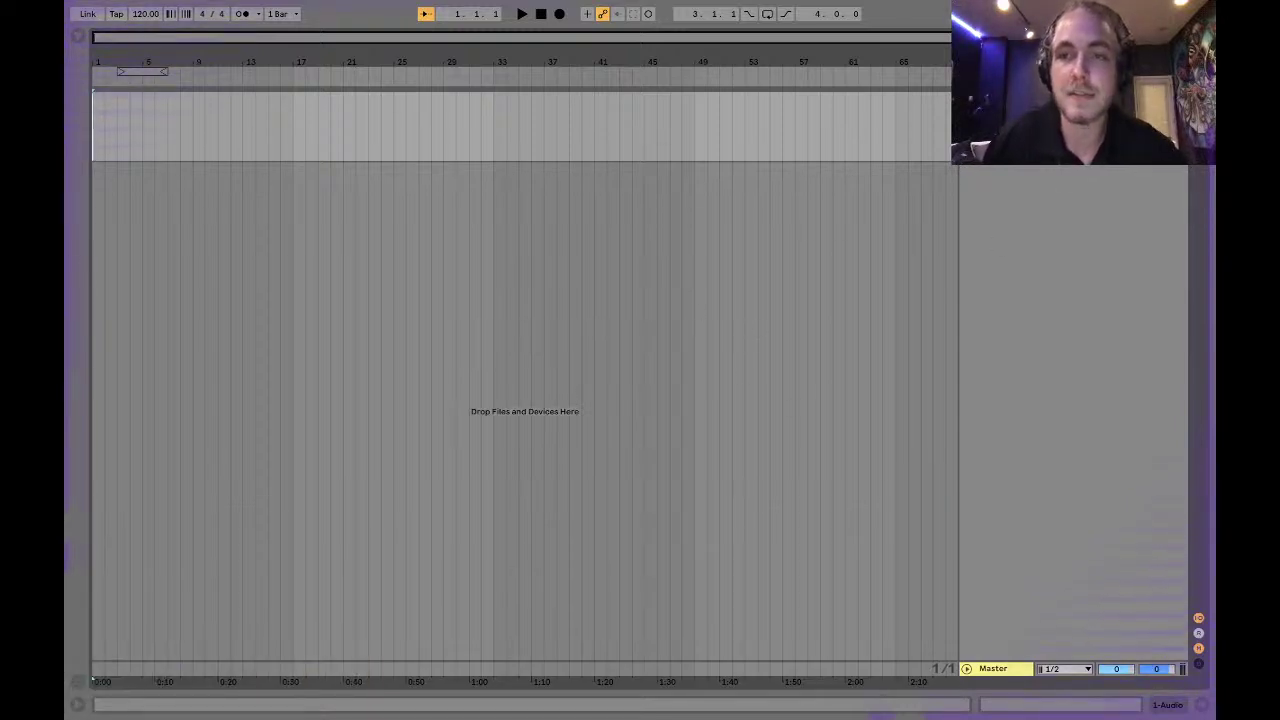
# Add nine more audio tracks below the existing audio track in the empty arrangement.
pyautogui.press('super+t')
pyautogui.press('super+t')
pyautogui.press('super+t')
pyautogui.press('super+t')
pyautogui.press('super+t')
pyautogui.press('super+t')
pyautogui.press('super+t')
pyautogui.press('super+t')
pyautogui.press('super+t')
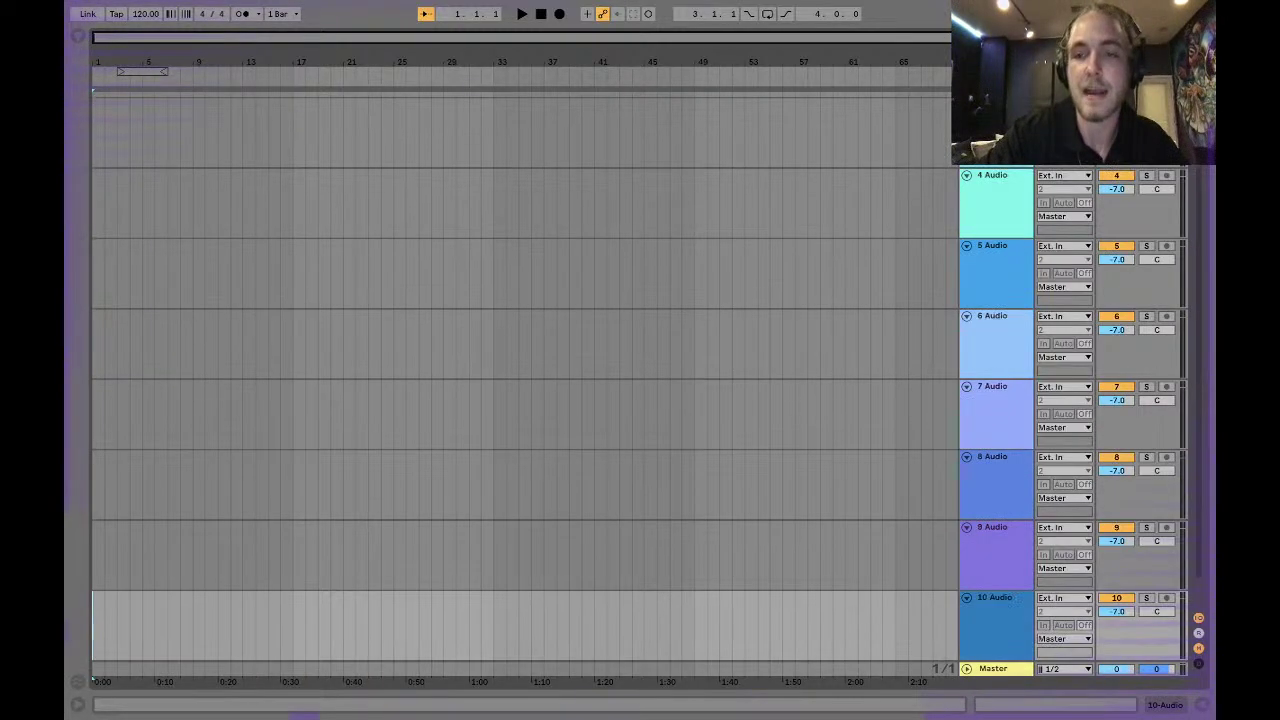
pyautogui.scroll(-2, 972, 456)
pyautogui.scroll(5, 974, 459)
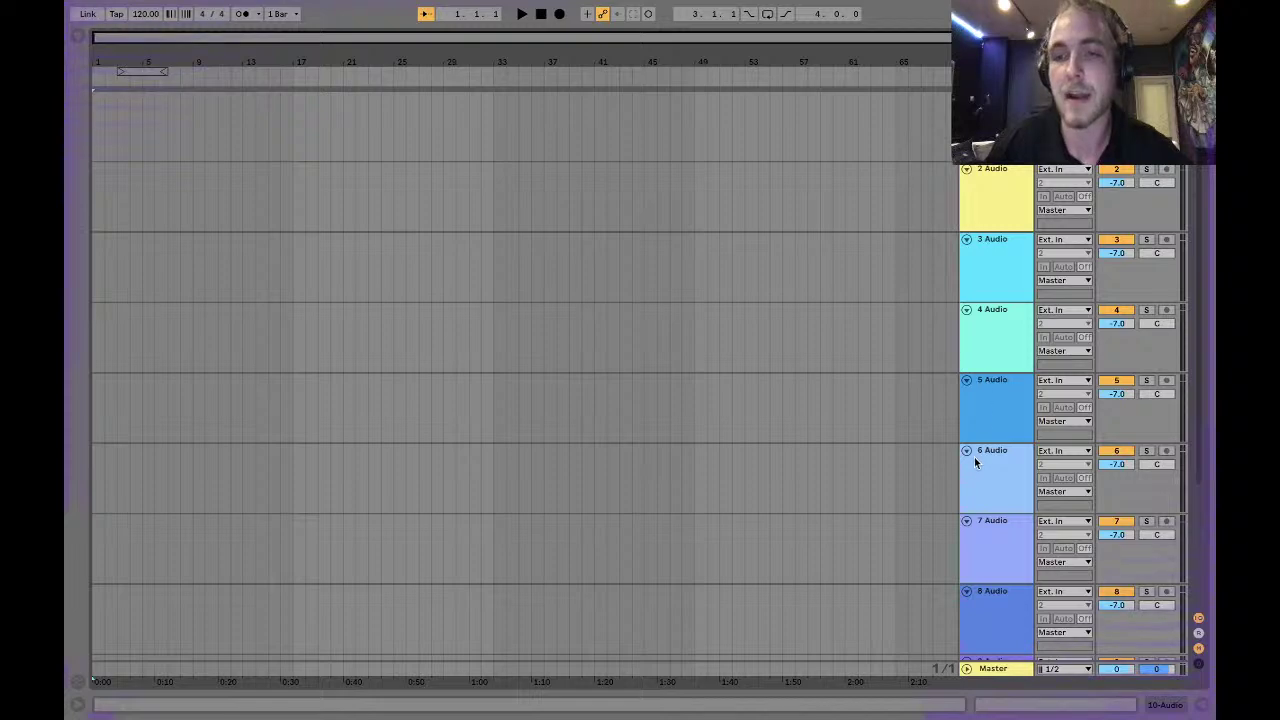
# Show the browser and select all the stem files from AUX1 to VOX in FAV FOLDERS > STEMS > BOUNCIN STEMS.
pyautogui.click(77, 37)
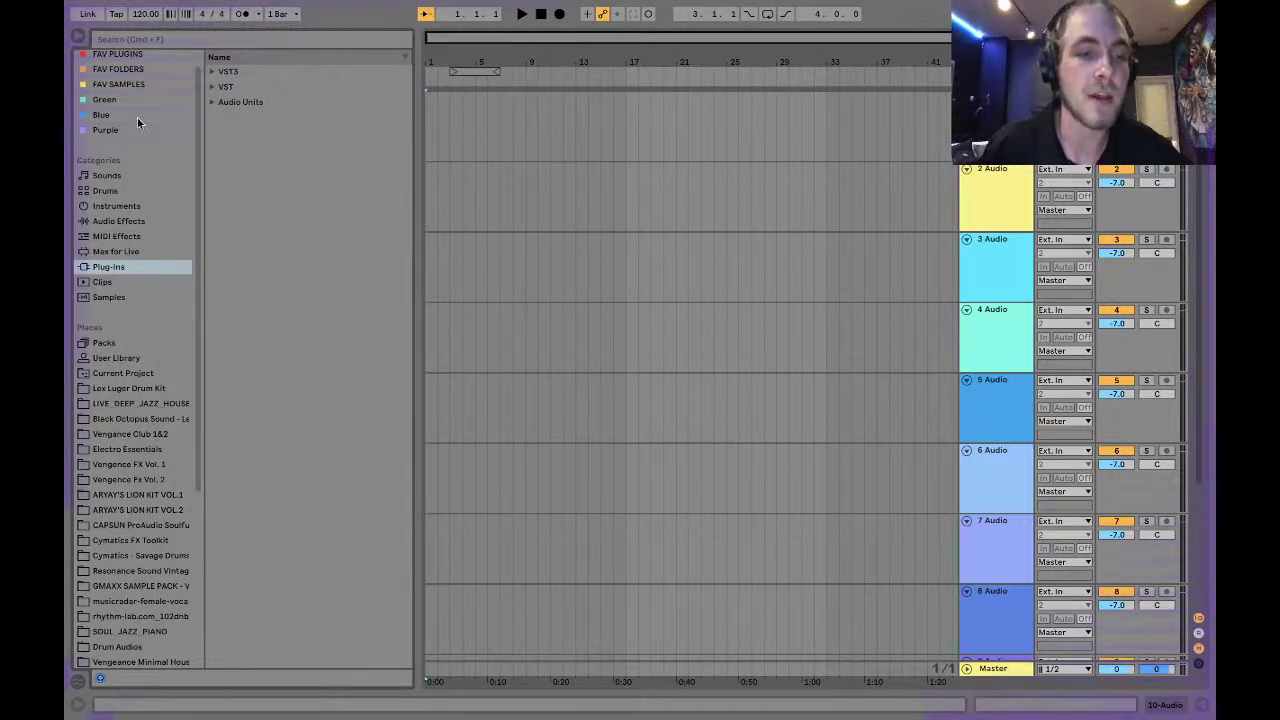
pyautogui.click(130, 70)
pyautogui.click(213, 117)
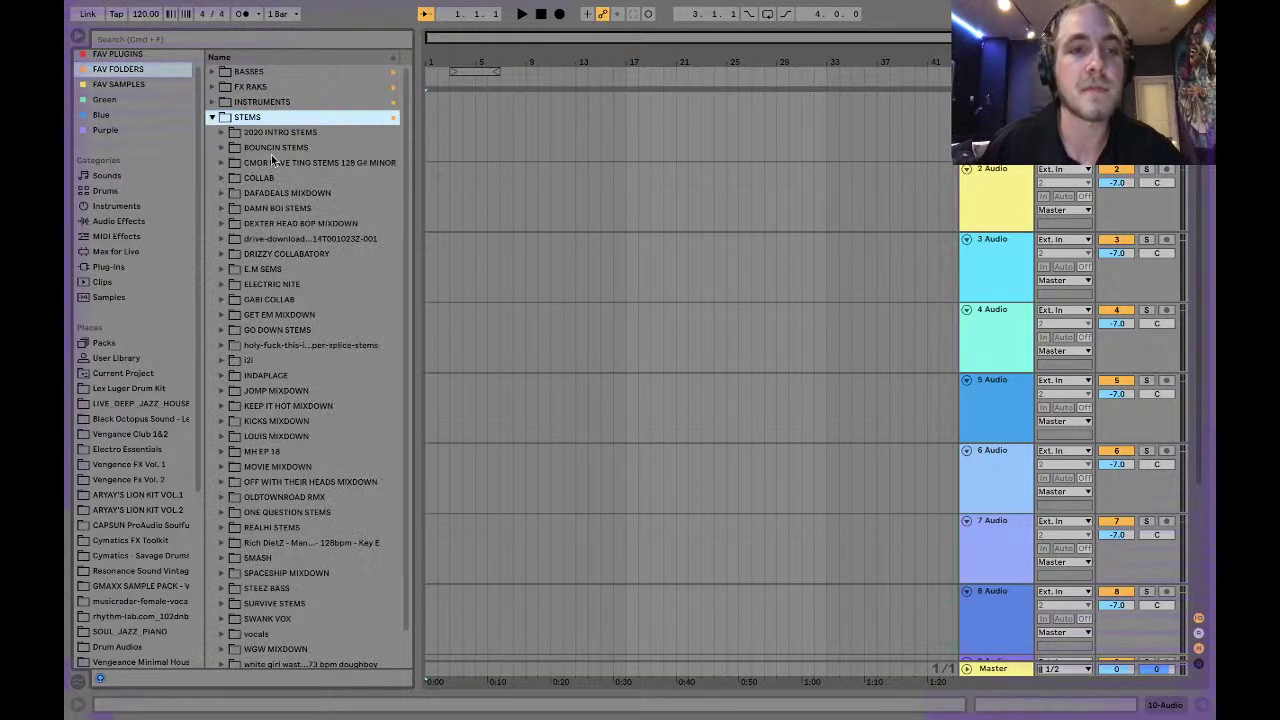
pyautogui.click(222, 147)
pyautogui.click(266, 163)
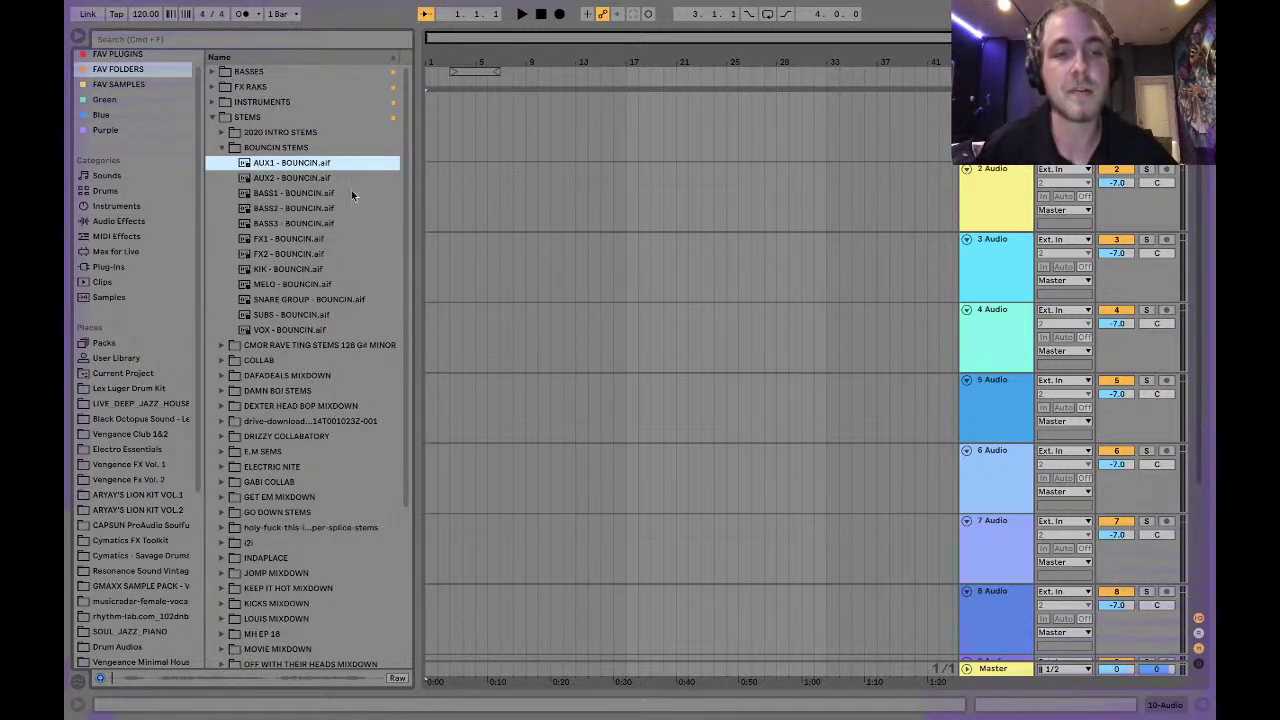
pyautogui.keyDown('shift'); pyautogui.click(303, 336); pyautogui.keyUp('shift')
# Place the selected BOUNCIN stems on separate tracks starting at bar 1, and hide the browser.
pyautogui.moveTo(296, 166); pyautogui.dragTo(455, 45)
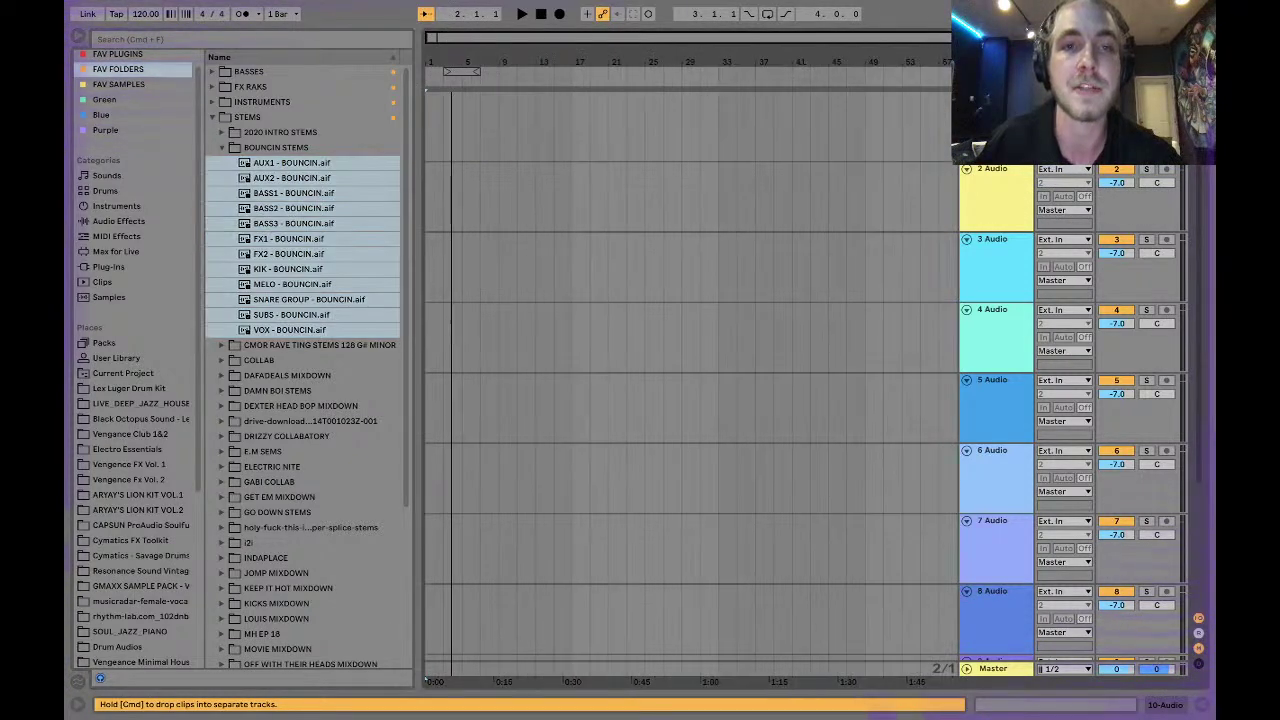
pyautogui.moveTo(290, 170); pyautogui.dragTo(331, 223)
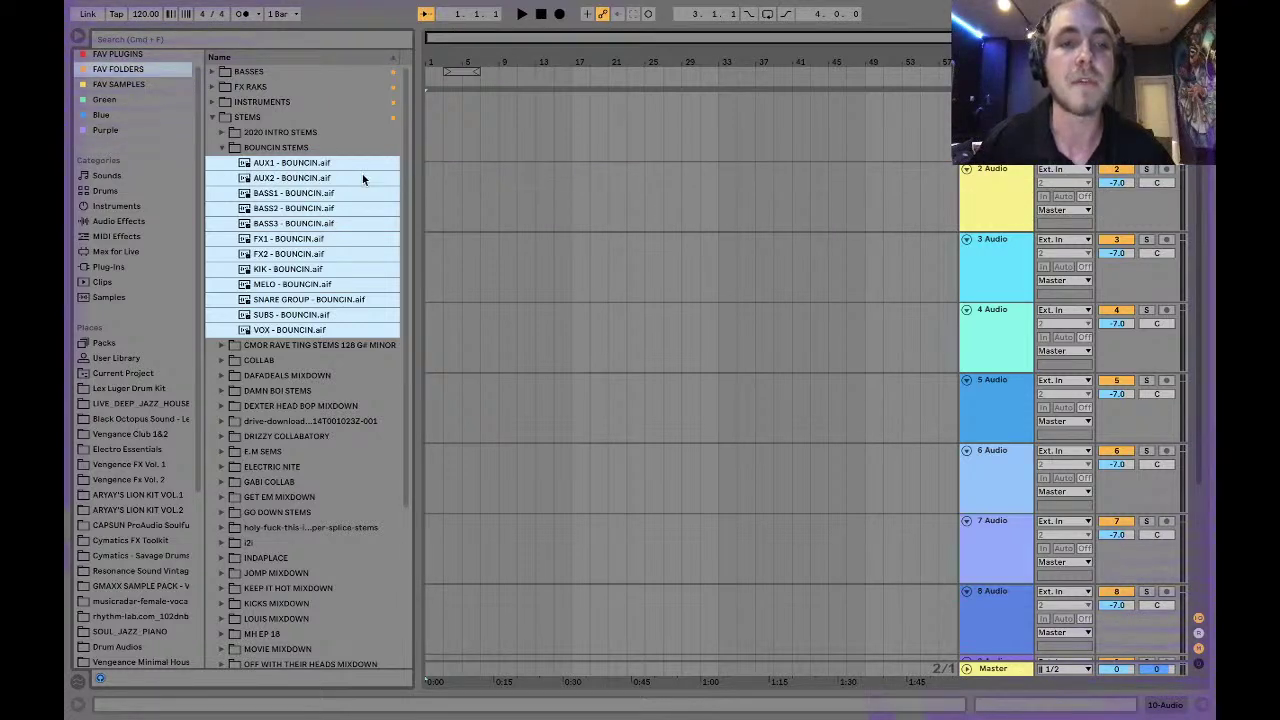
pyautogui.moveTo(285, 165); pyautogui.dragTo(431, 148)
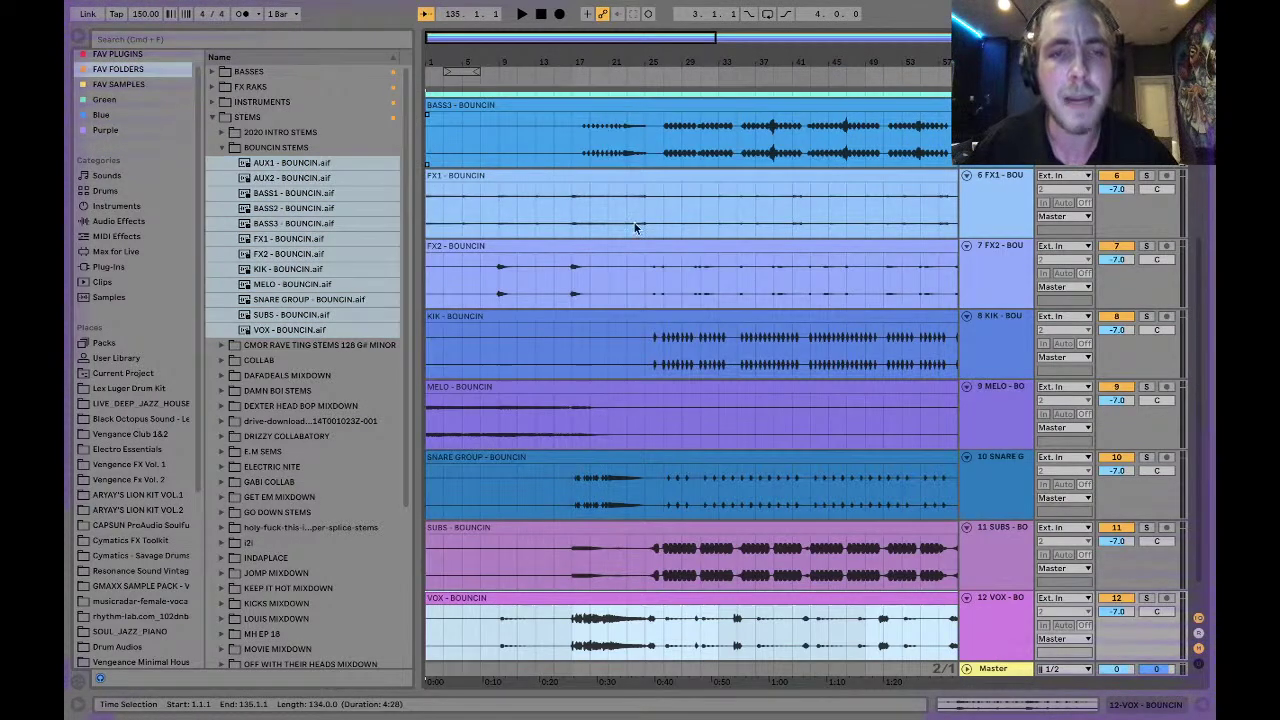
pyautogui.click(223, 148)
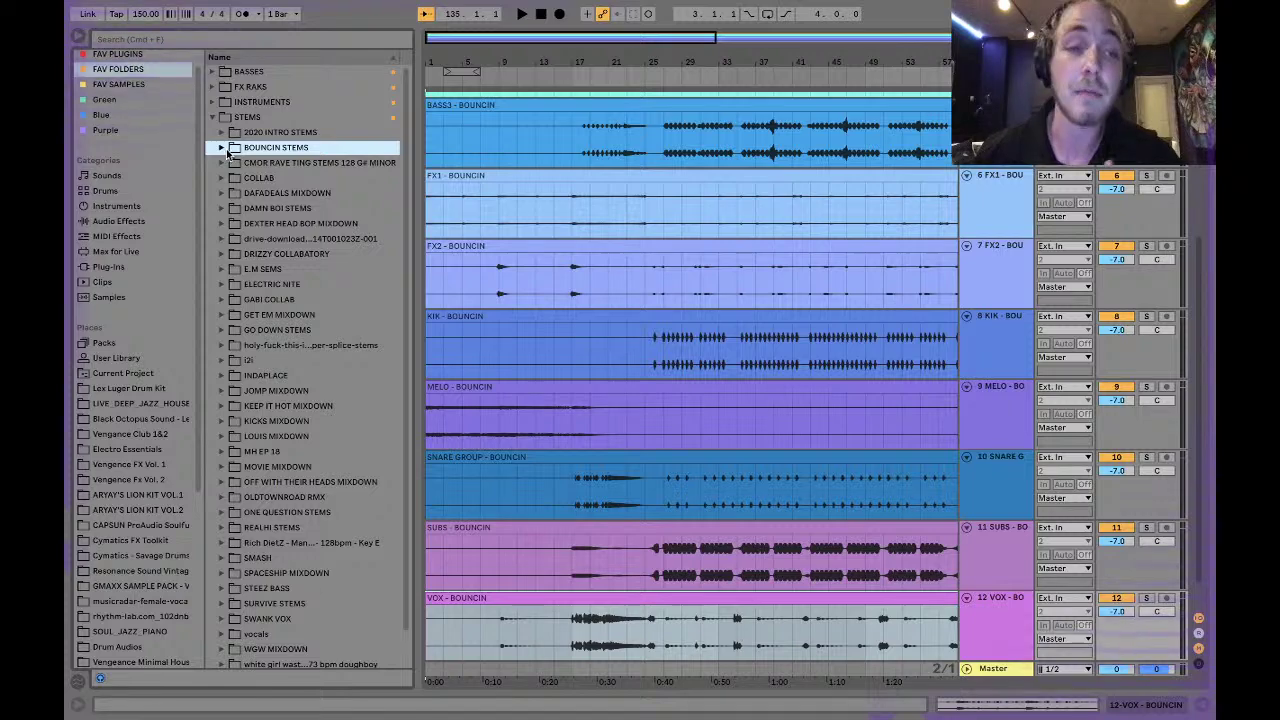
pyautogui.click(79, 37)
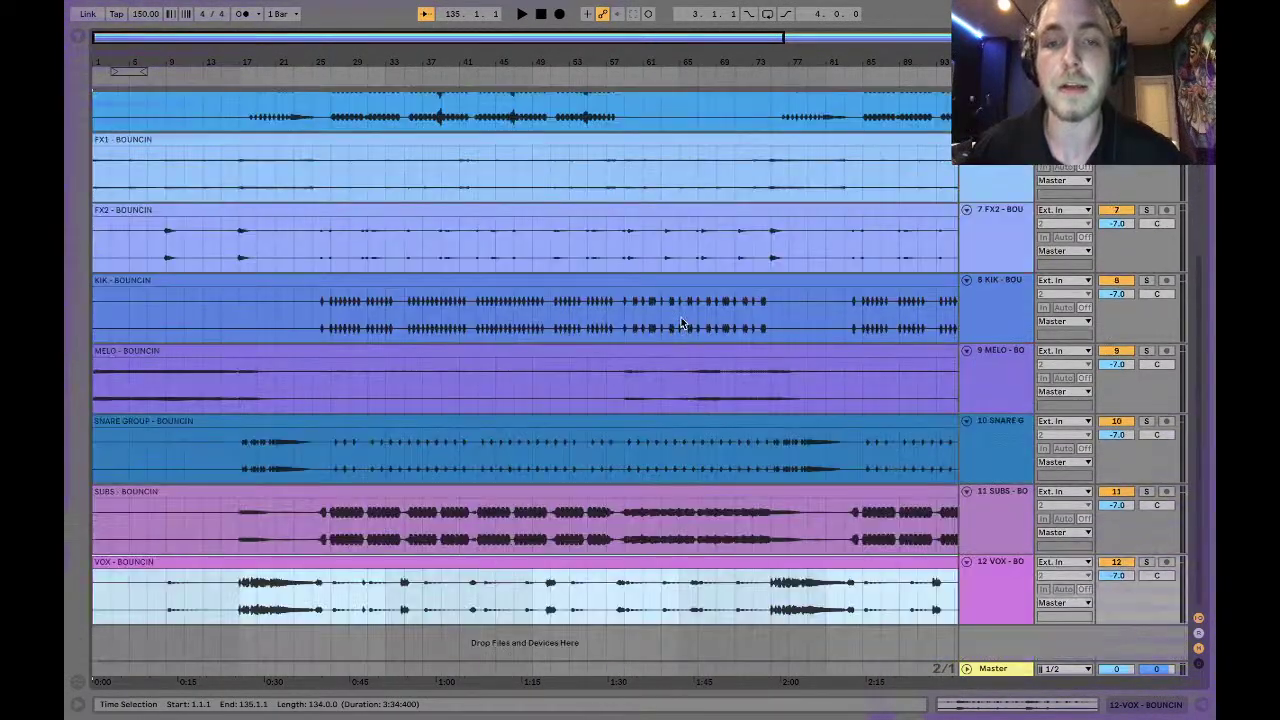
# Turn off Warp for all twelve imported stem clips at once and hide the clip view.
pyautogui.hscroll(10, 451, 464)
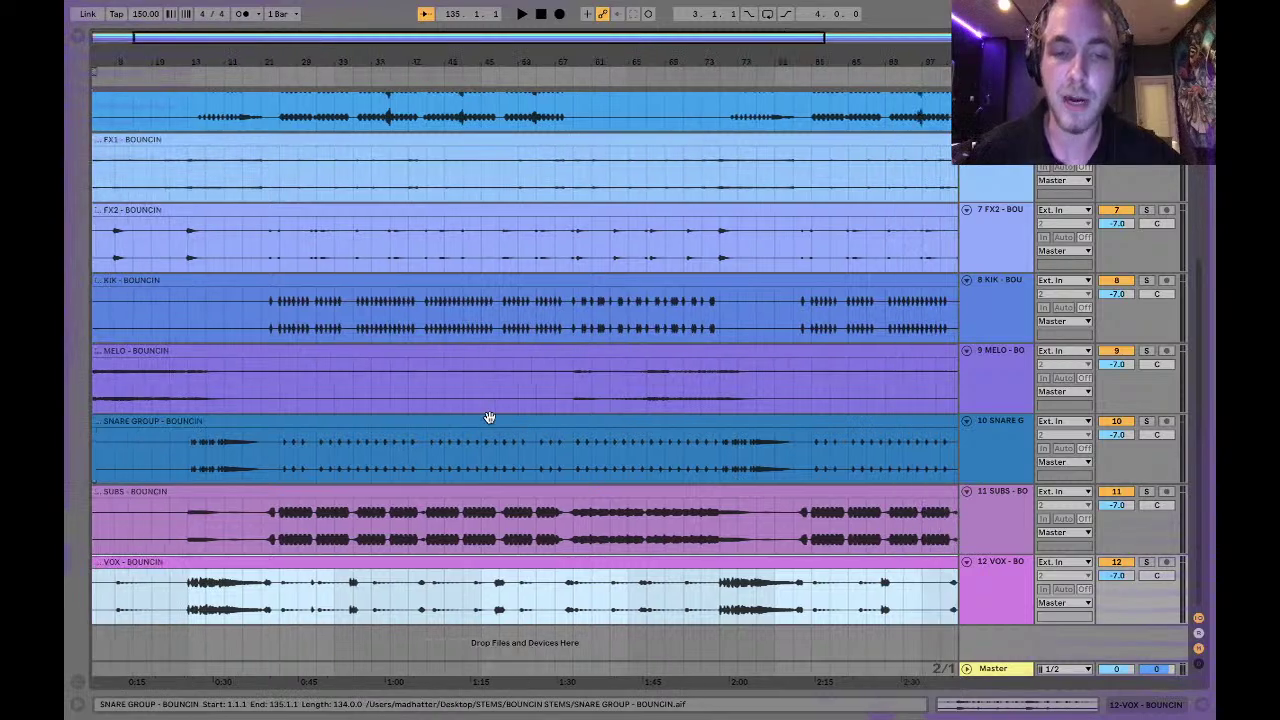
pyautogui.scroll(5, 870, 227)
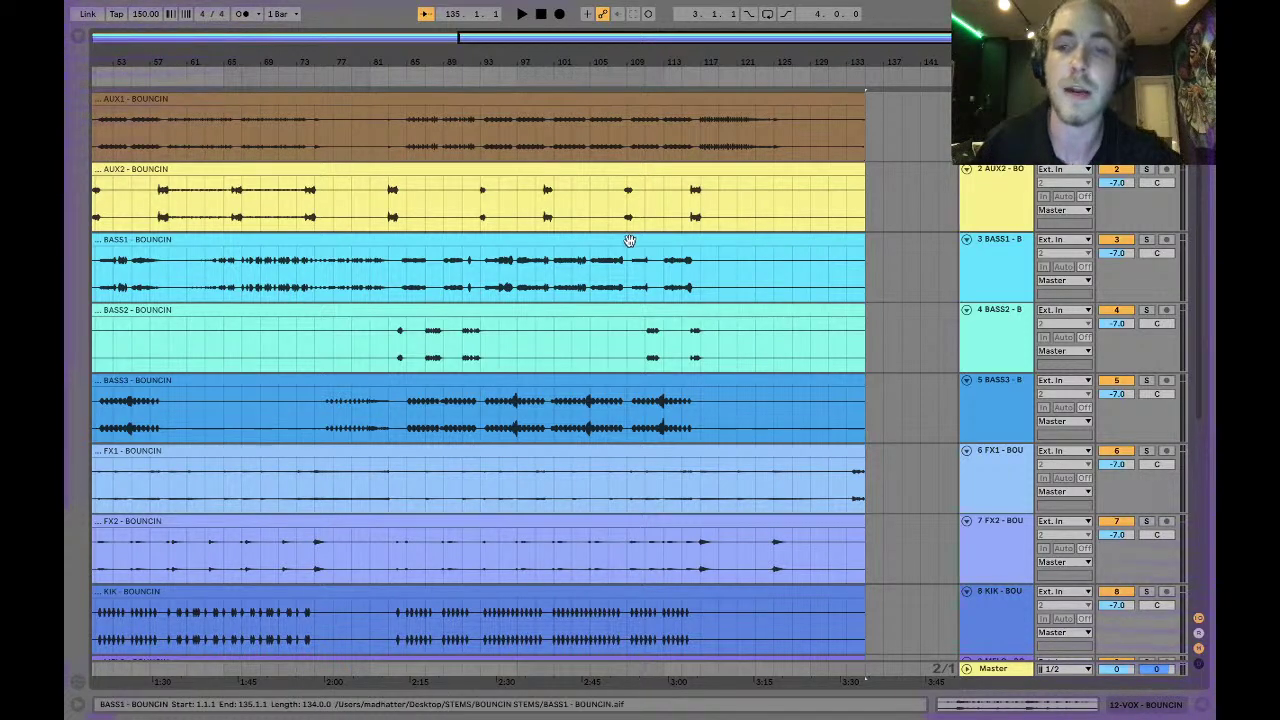
pyautogui.hscroll(-10, 629, 240)
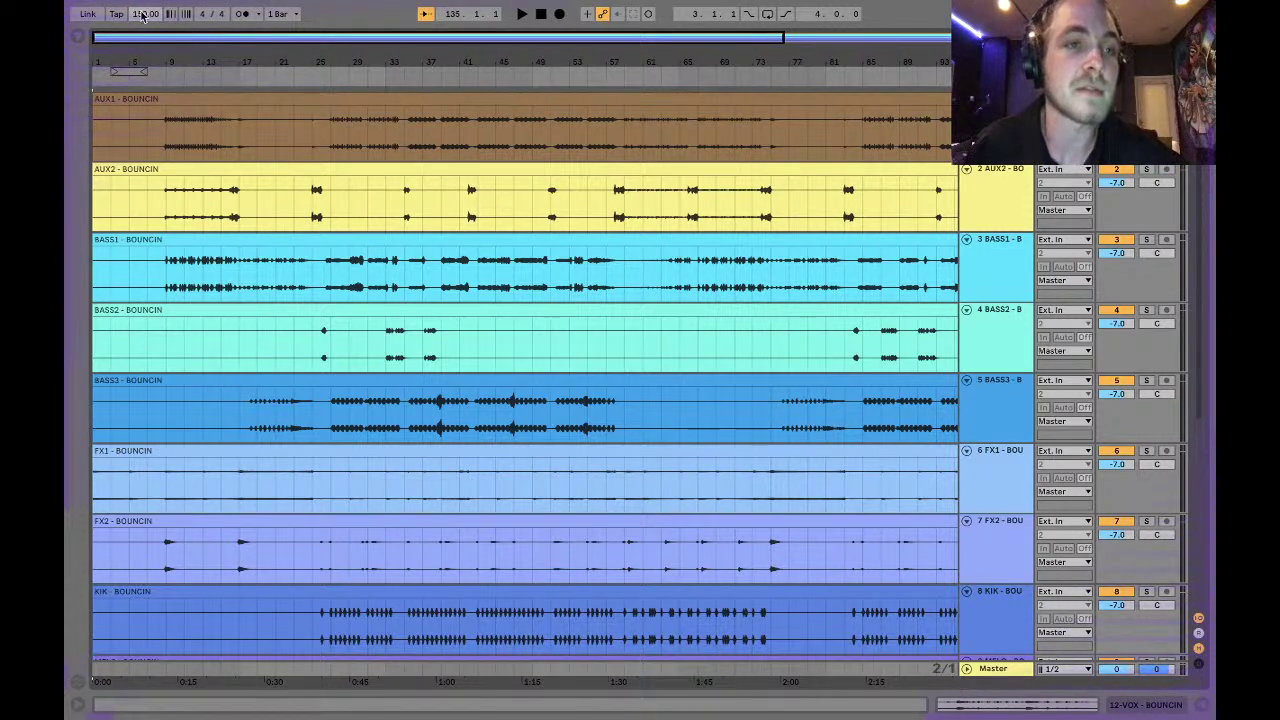
pyautogui.click(170, 99)
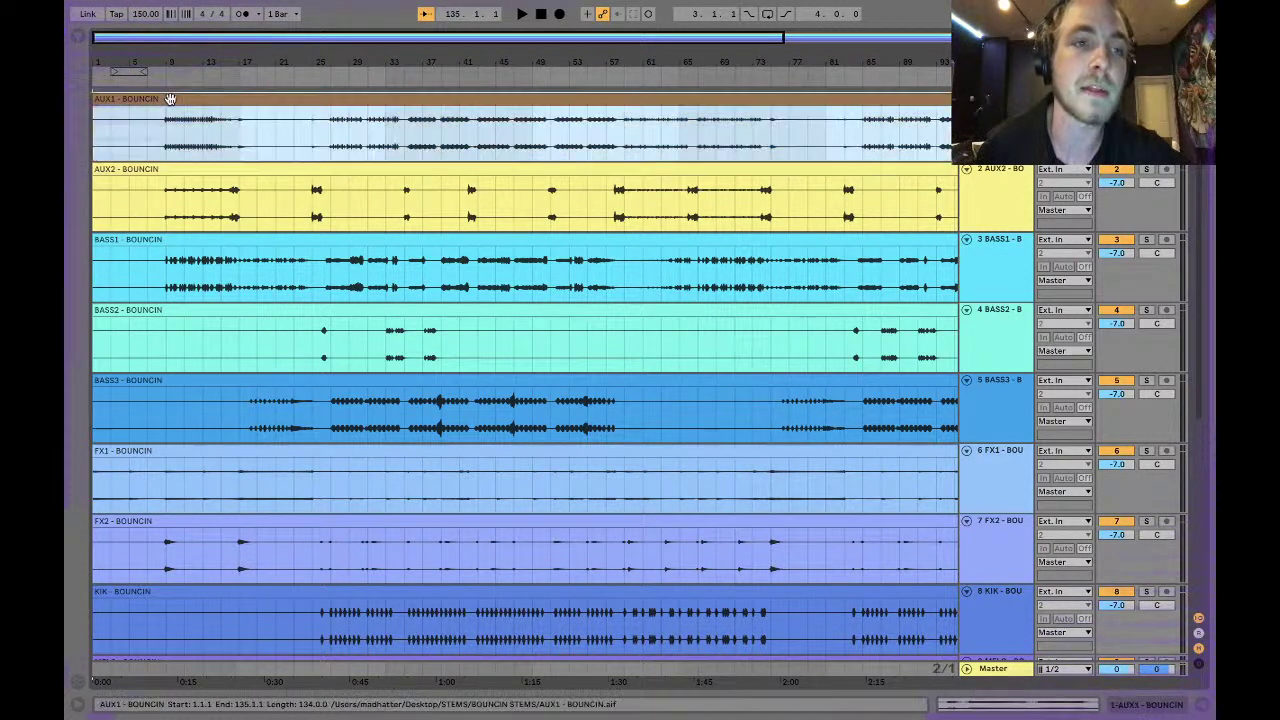
pyautogui.doubleClick(170, 99)
pyautogui.scroll(-5, 287, 216)
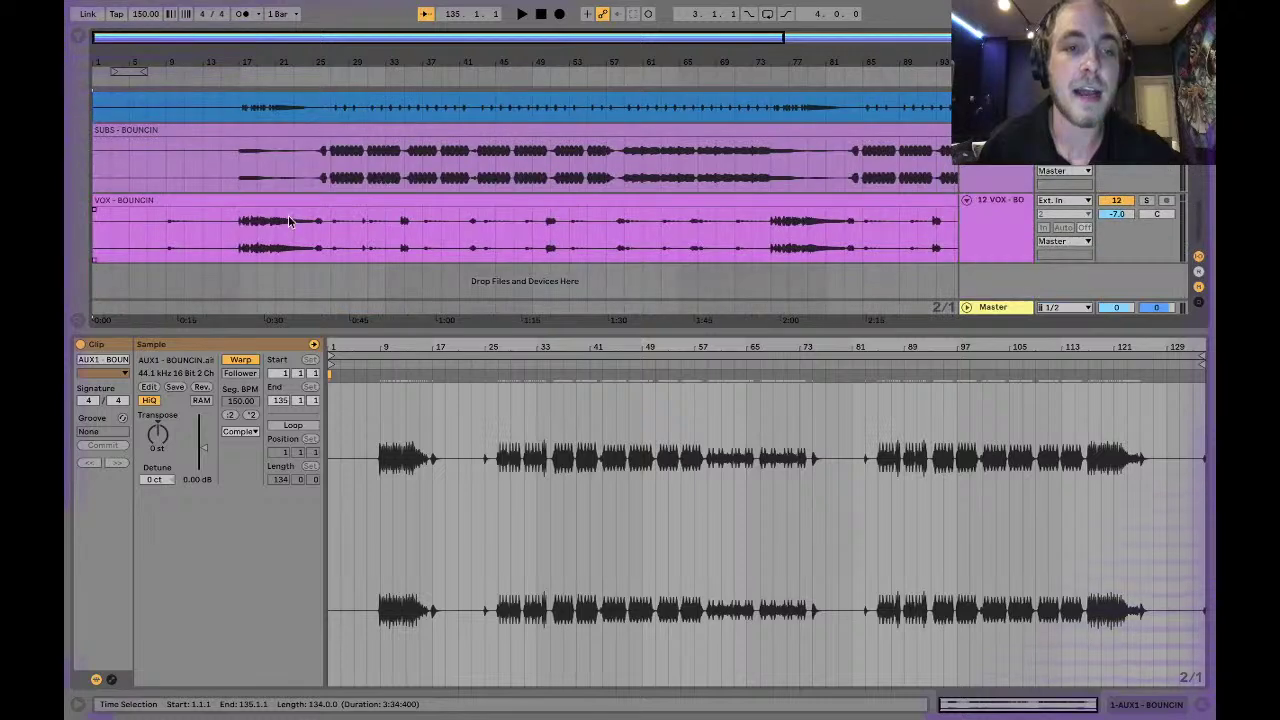
pyautogui.hotkey('ctrl', 'a')
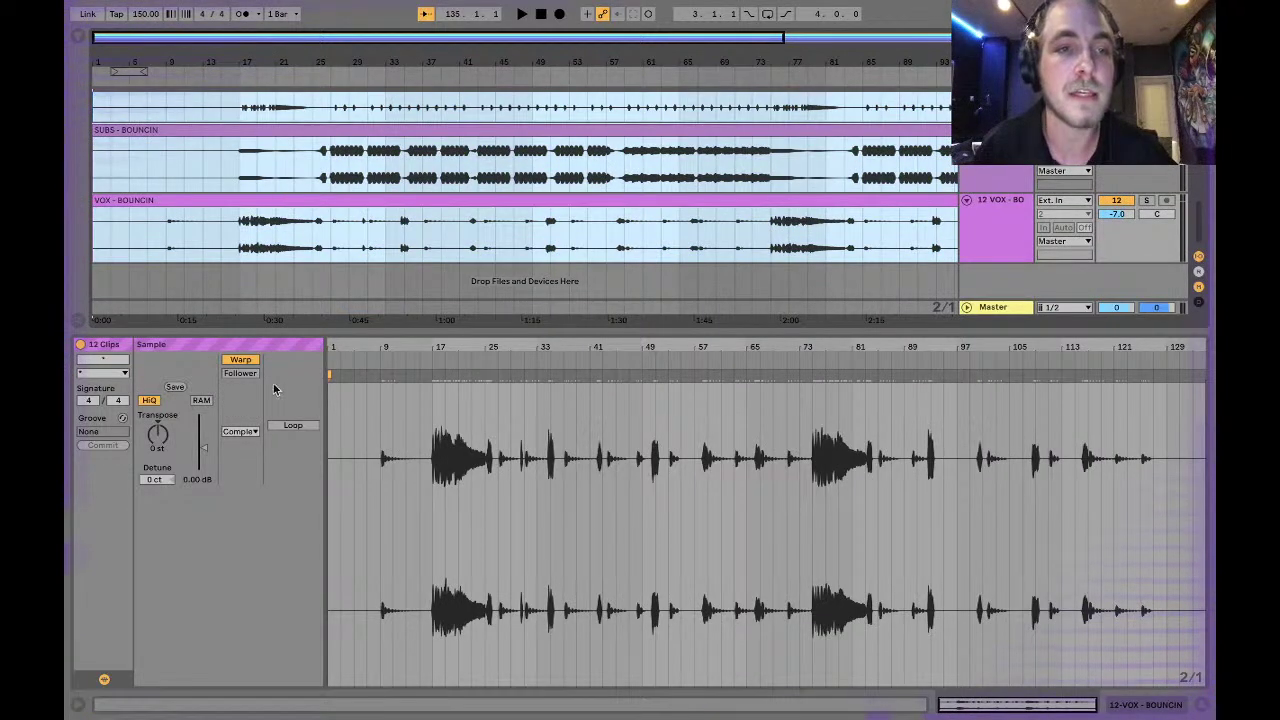
pyautogui.click(240, 359)
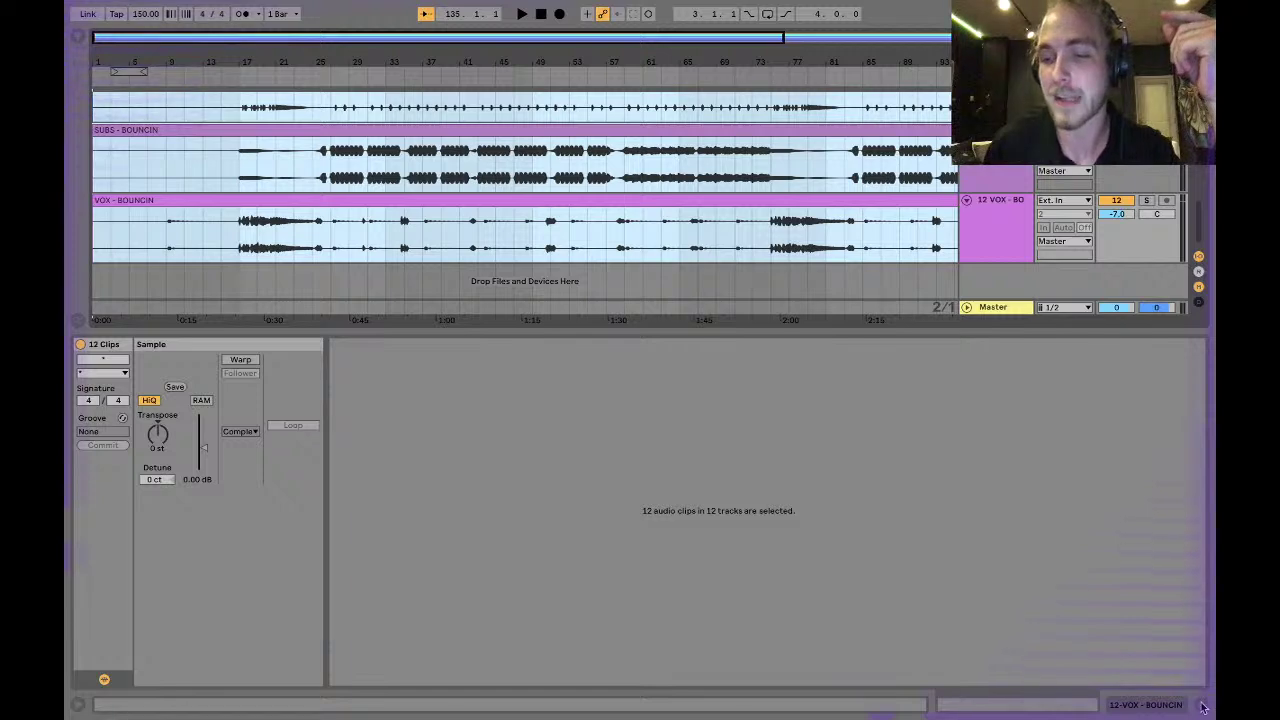
pyautogui.press('super+alt+l')
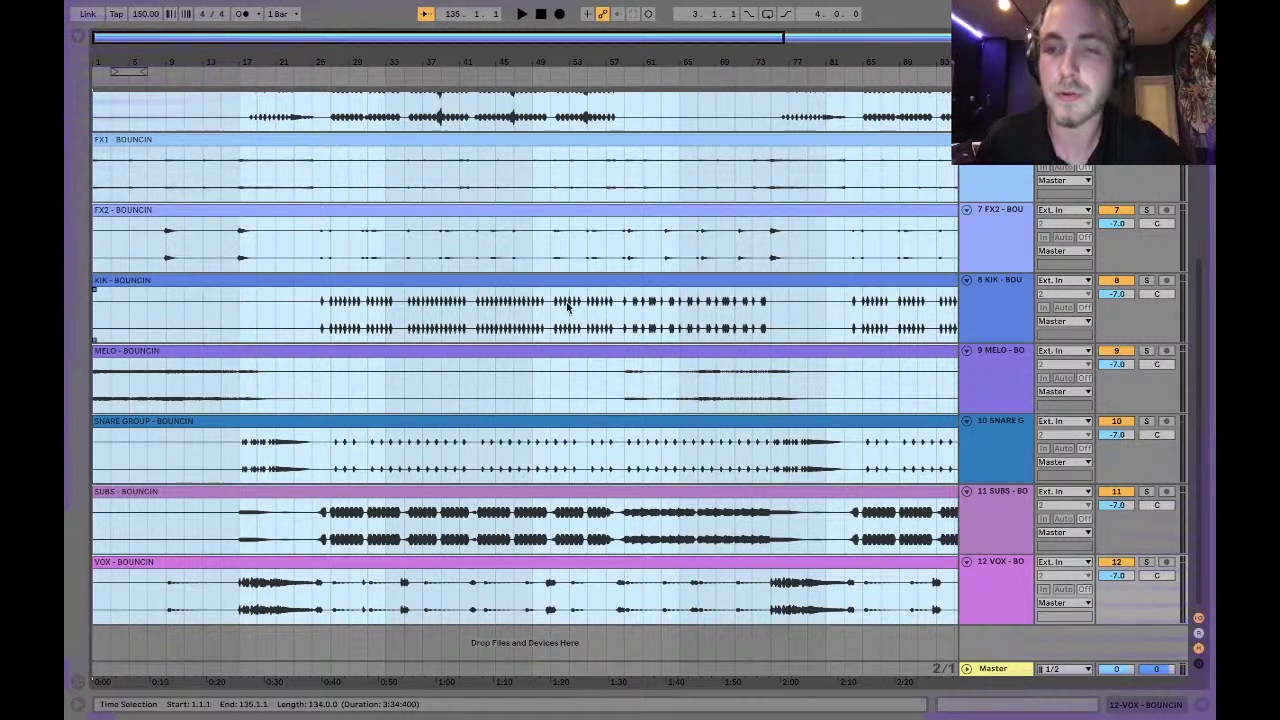
# Check the sample start settings of the AUX1, AUX2 and BASS1 clips in turn.
pyautogui.scroll(5, 433, 359)
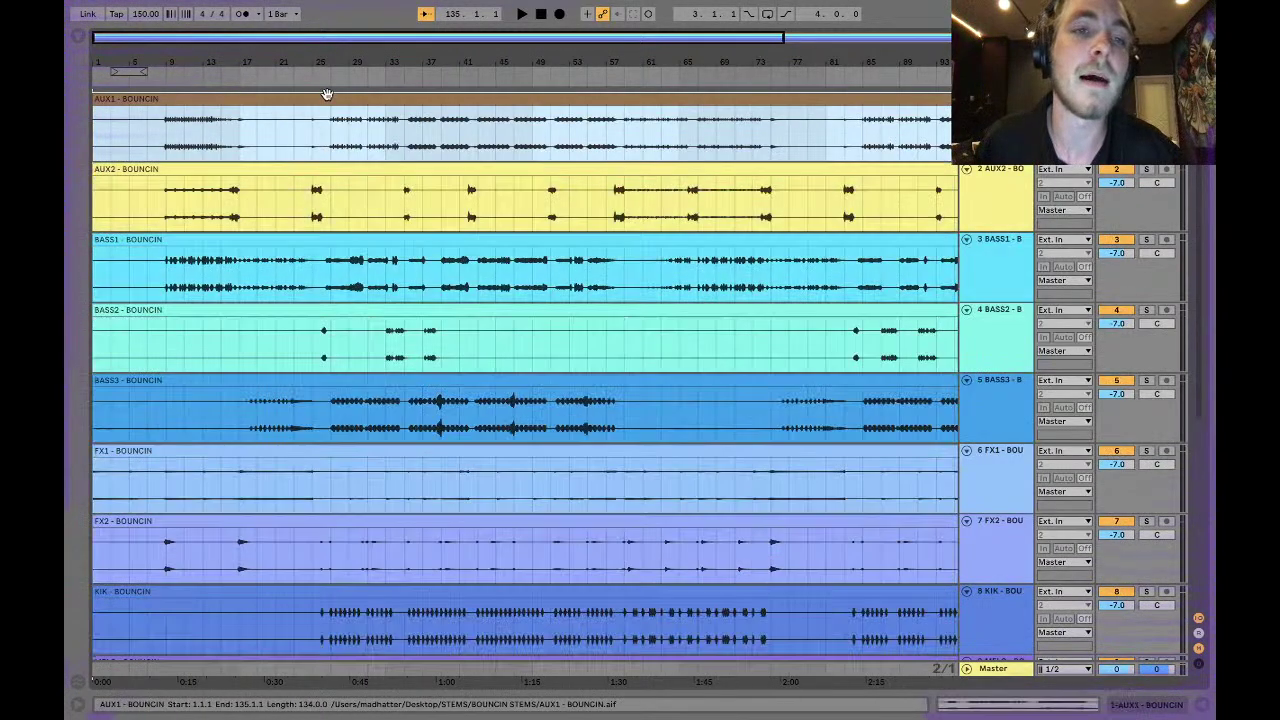
pyautogui.doubleClick(328, 113)
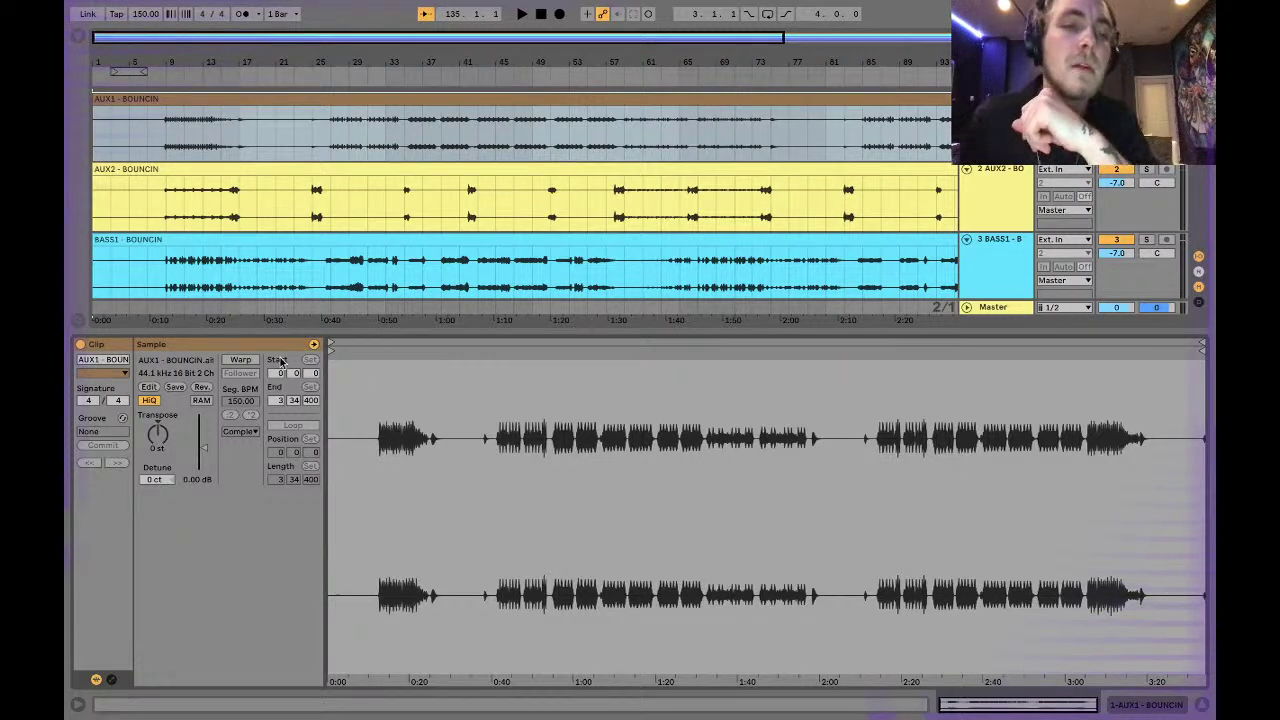
pyautogui.click(318, 171)
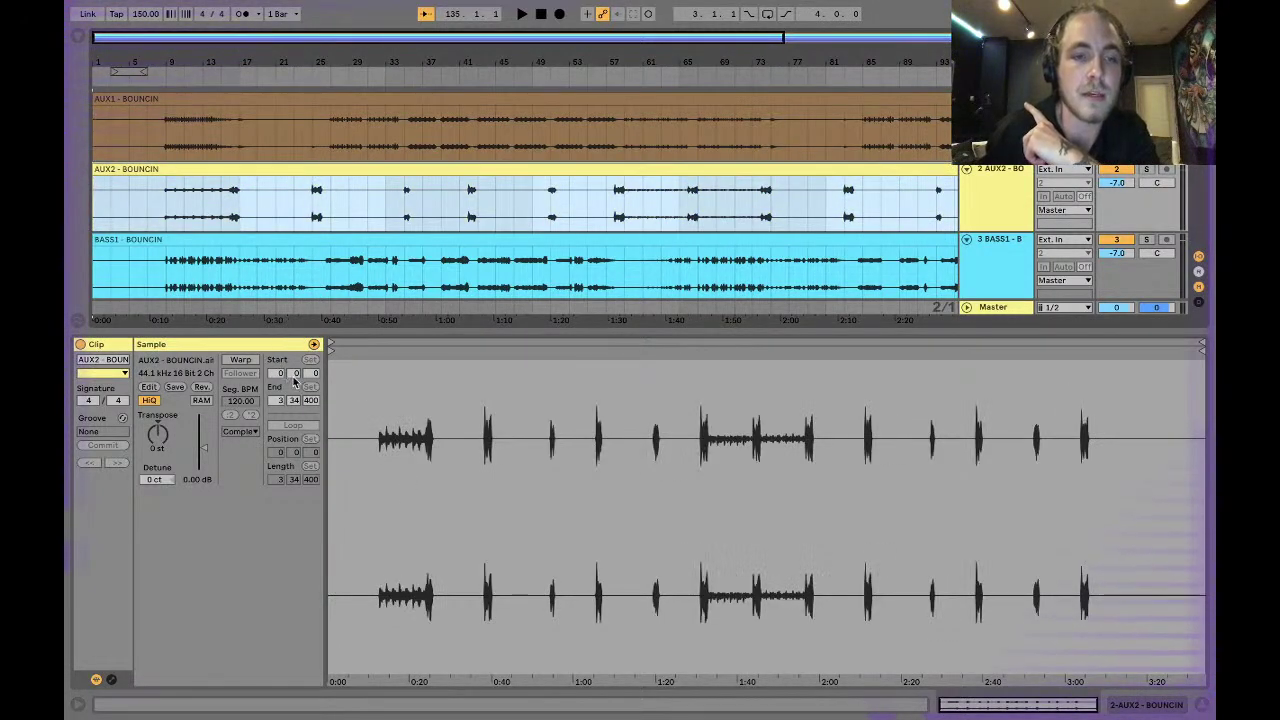
pyautogui.click(309, 241)
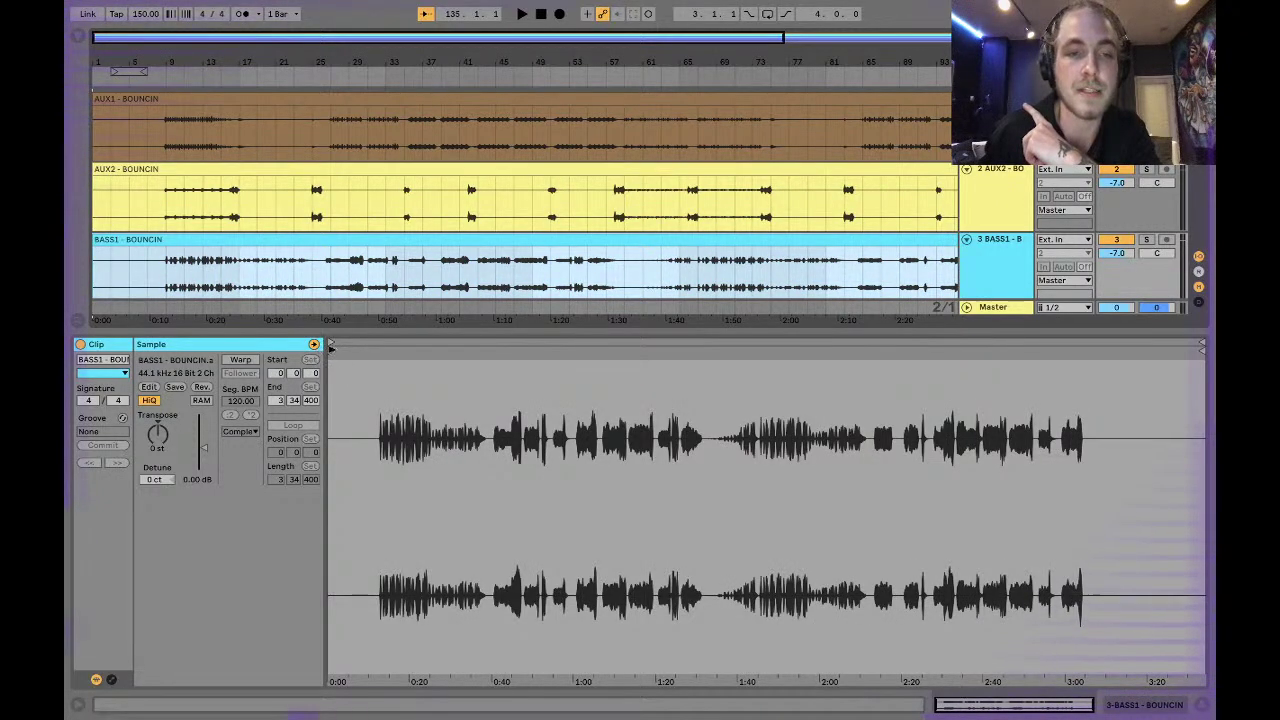
# Try shifting the BASS1 clip's start marker to about 5 seconds, return it to the sample's beginning, and hide the clip view.
pyautogui.moveTo(331, 344); pyautogui.dragTo(352, 346)
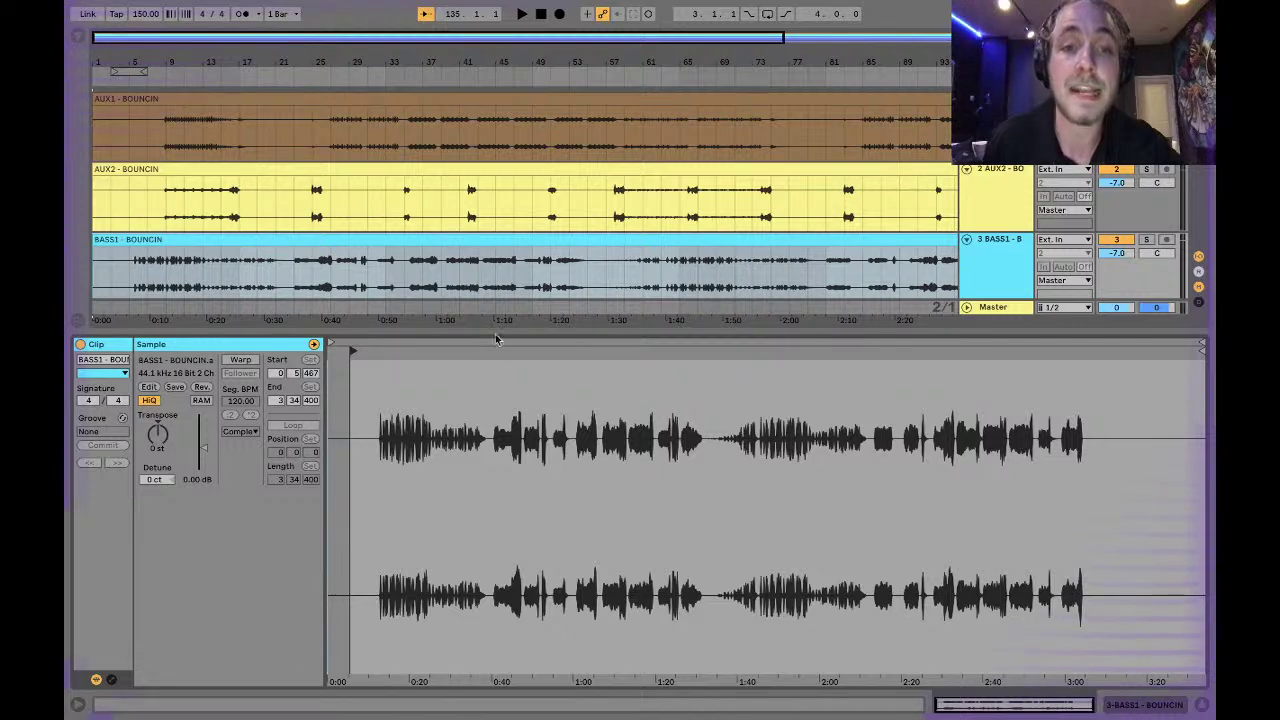
pyautogui.moveTo(352, 349); pyautogui.dragTo(330, 349)
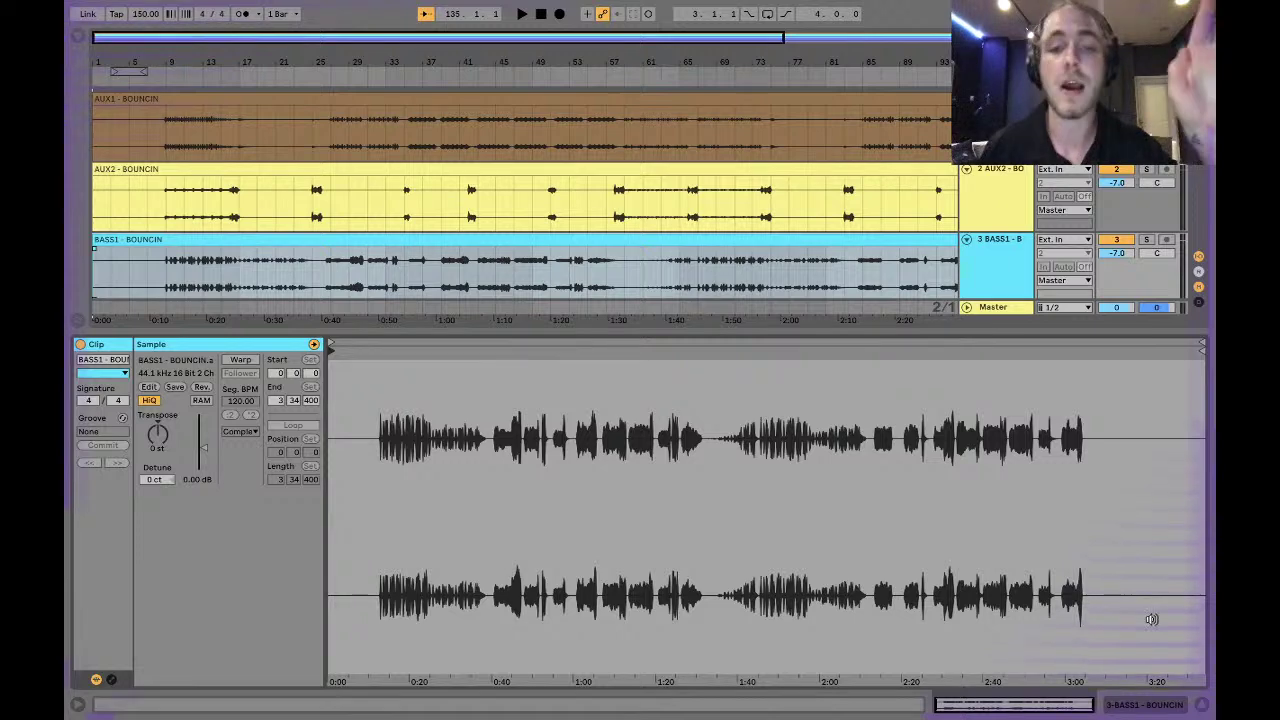
pyautogui.click(1198, 704)
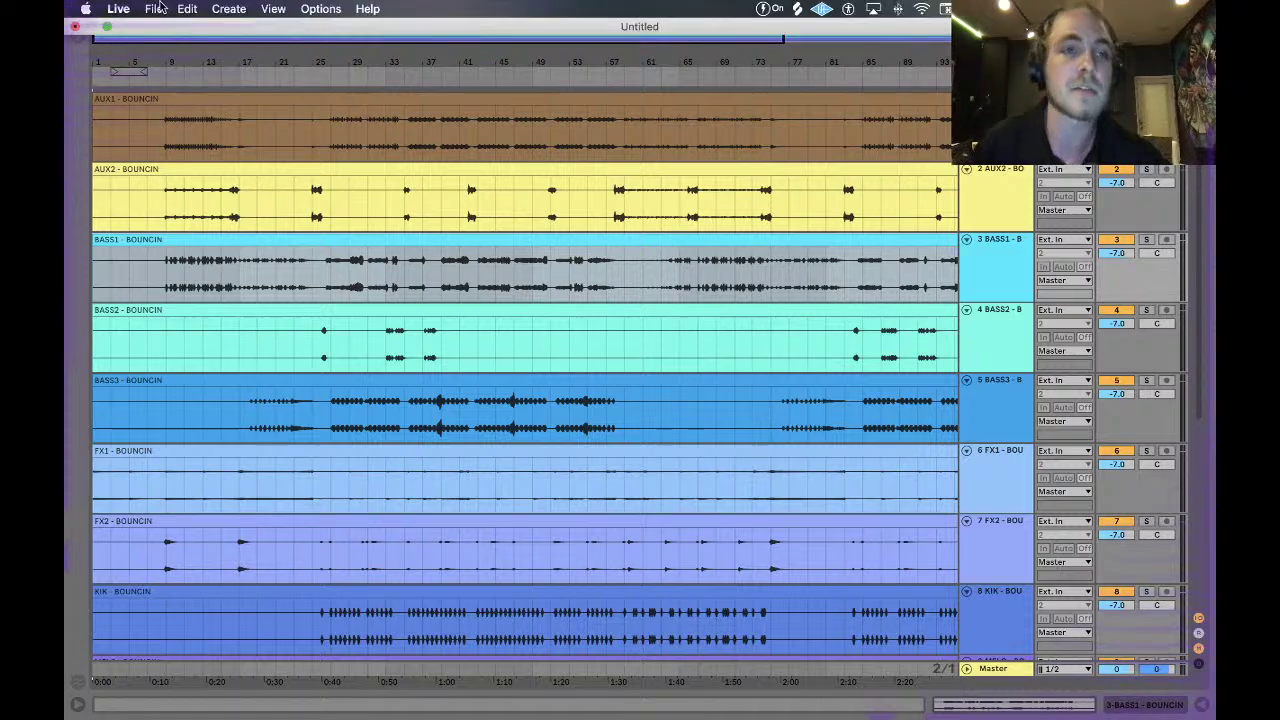
# Open the recent BOUNCIN MASTER Live Set.
pyautogui.click(153, 8)
pyautogui.moveTo(252, 64)
pyautogui.click(340, 73)
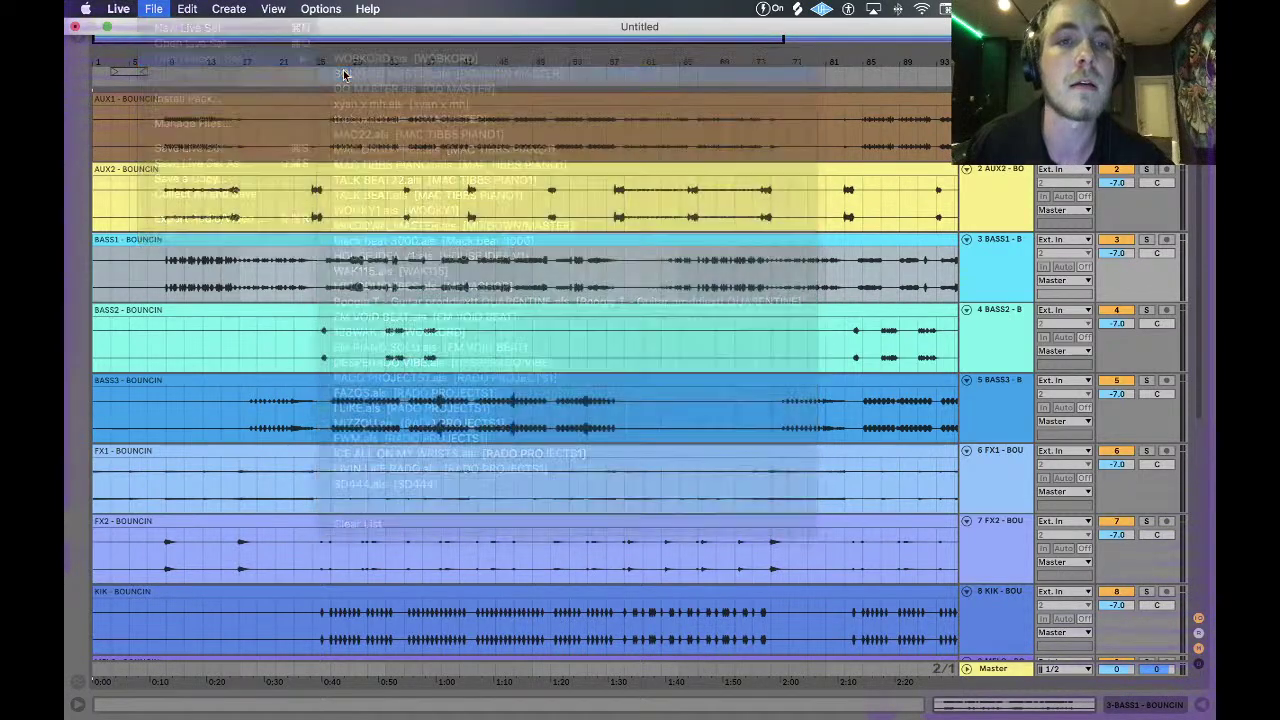
# Show the whole song in the arrangement and fold the BASS group and the SUB and KIK tracks.
pyautogui.click(518, 386)
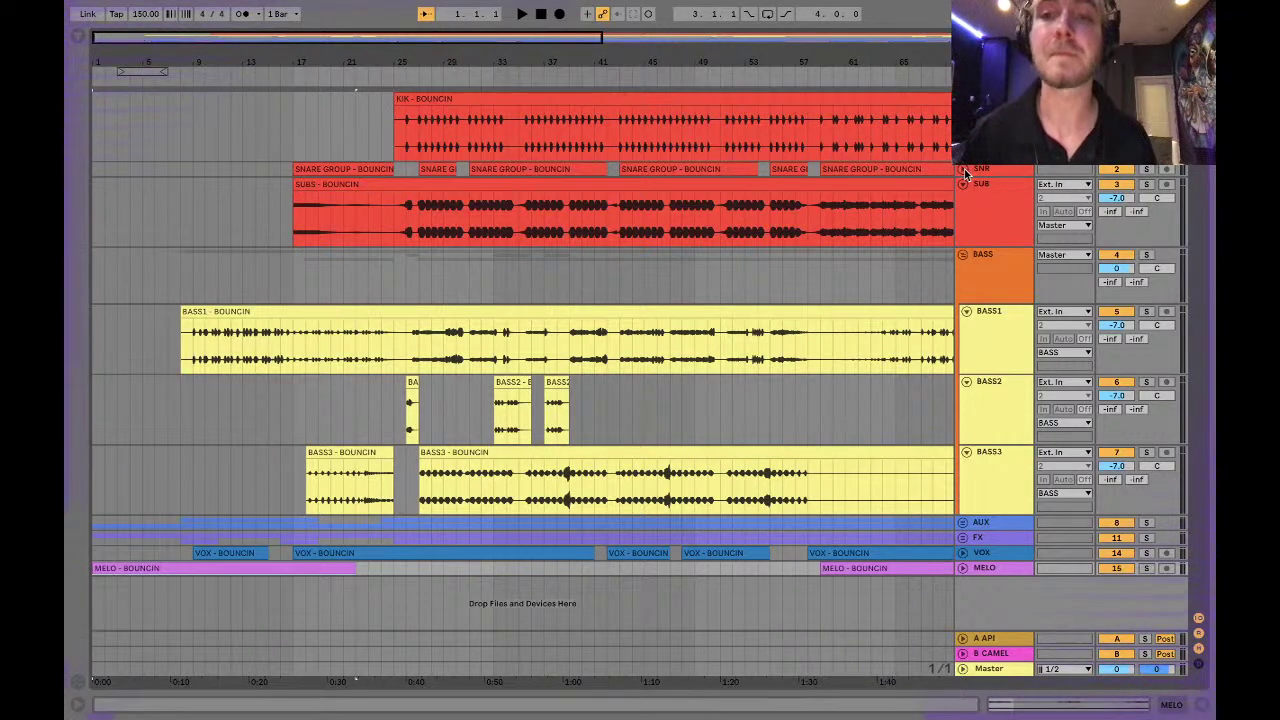
pyautogui.press('-')
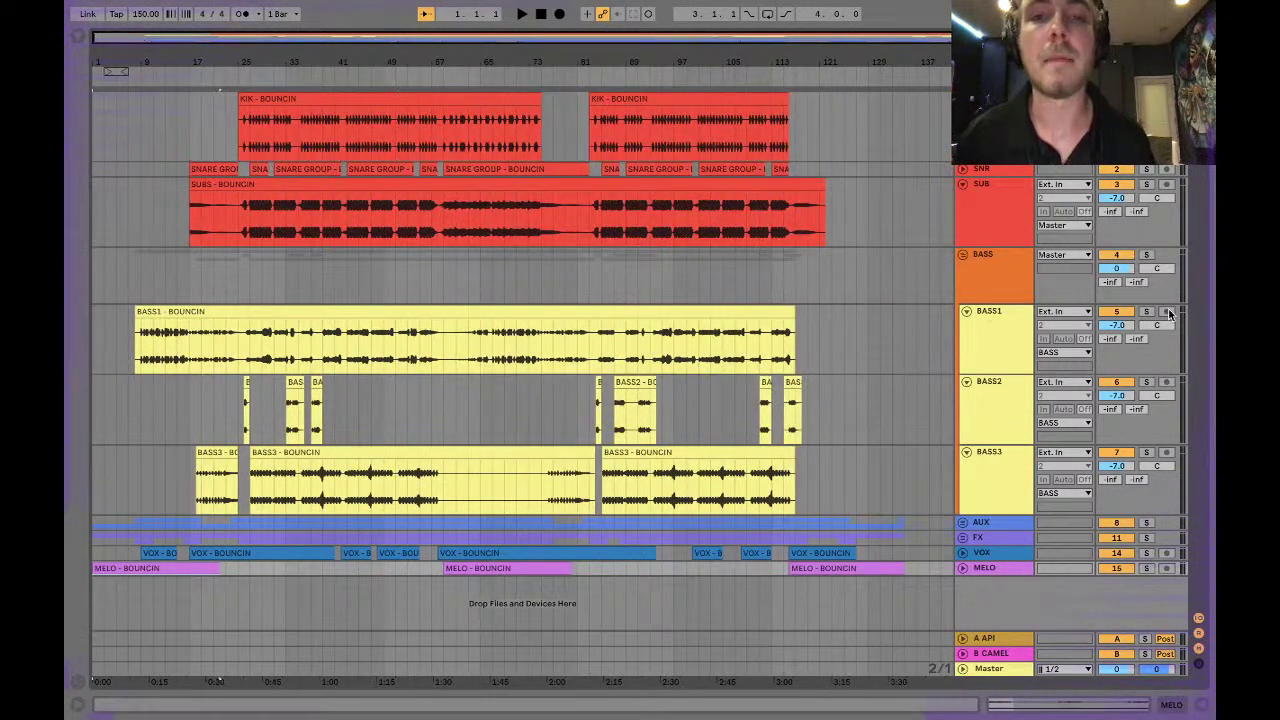
pyautogui.click(963, 255)
pyautogui.click(962, 184)
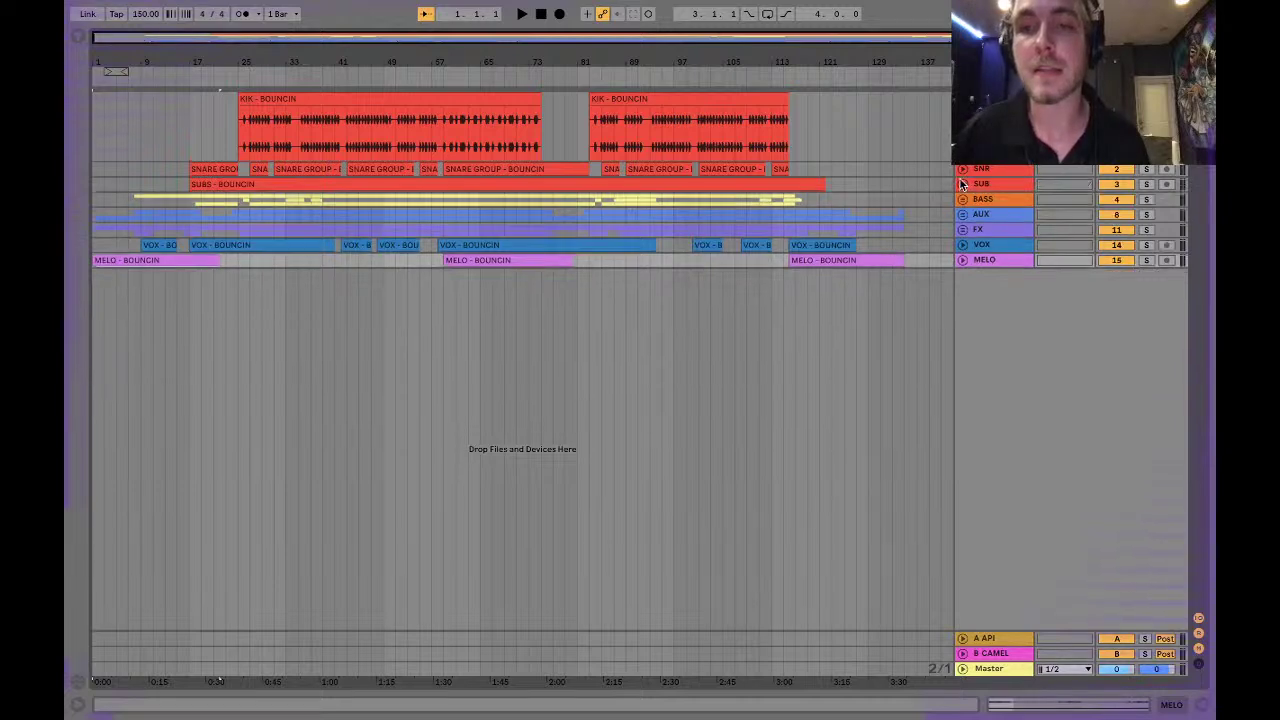
pyautogui.click(962, 98)
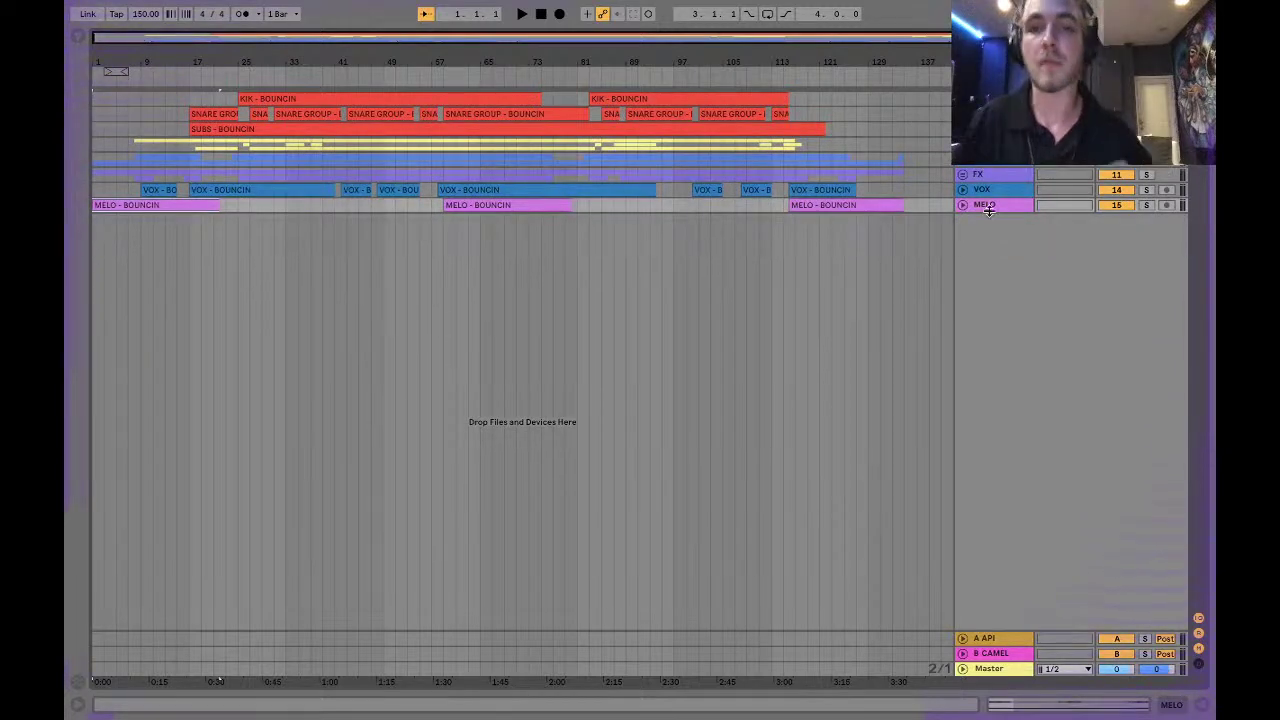
# Unfold the MELO and VOX tracks to examine their waveforms and fold both again.
pyautogui.click(962, 205)
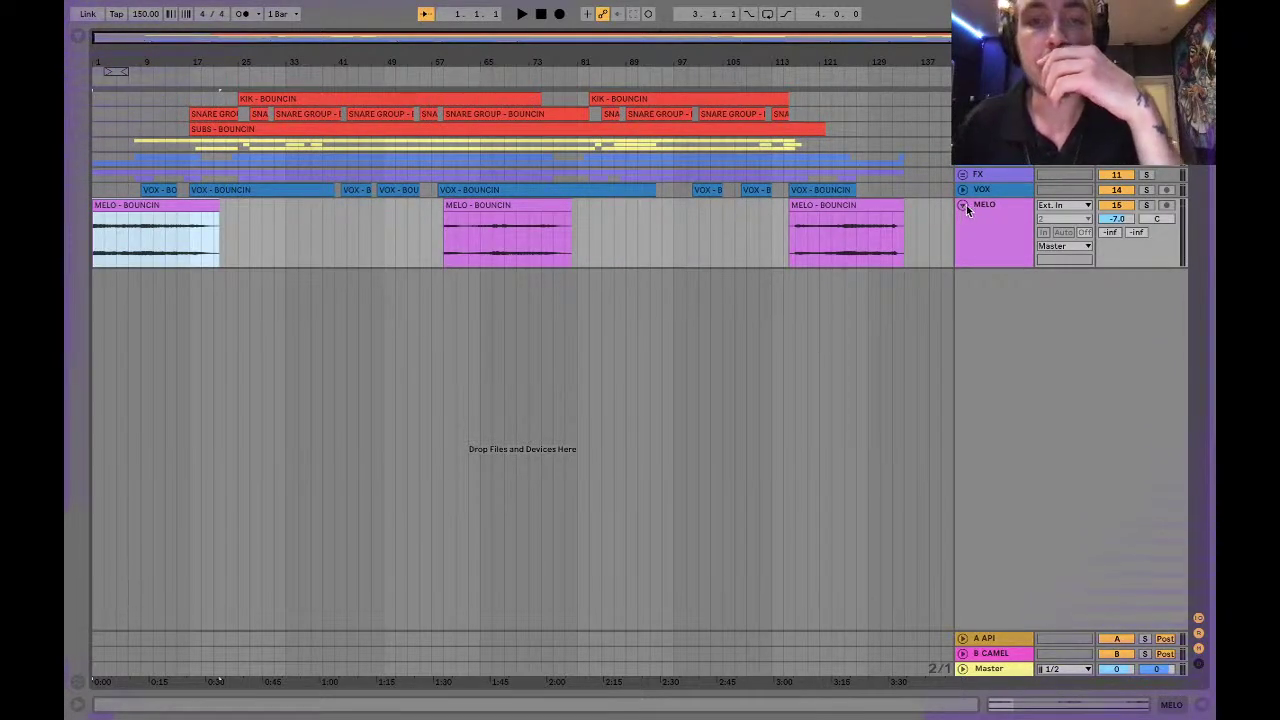
pyautogui.click(962, 189)
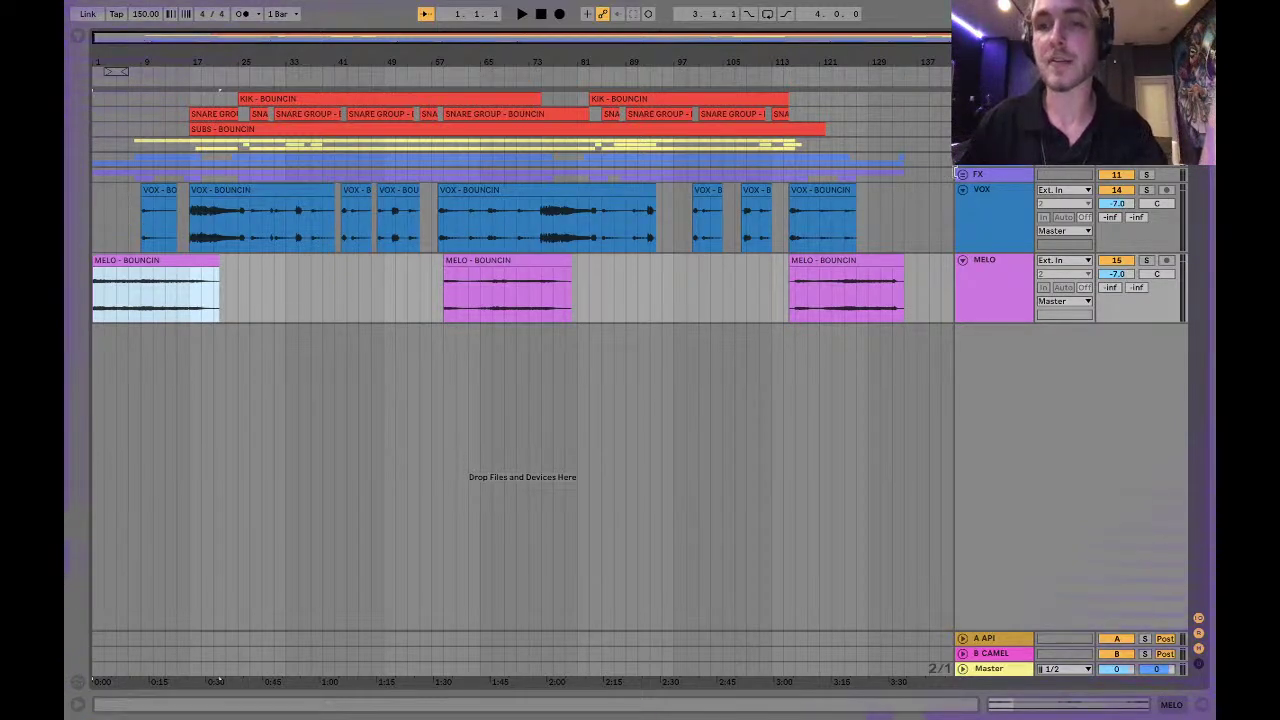
pyautogui.click(962, 174)
pyautogui.click(962, 175)
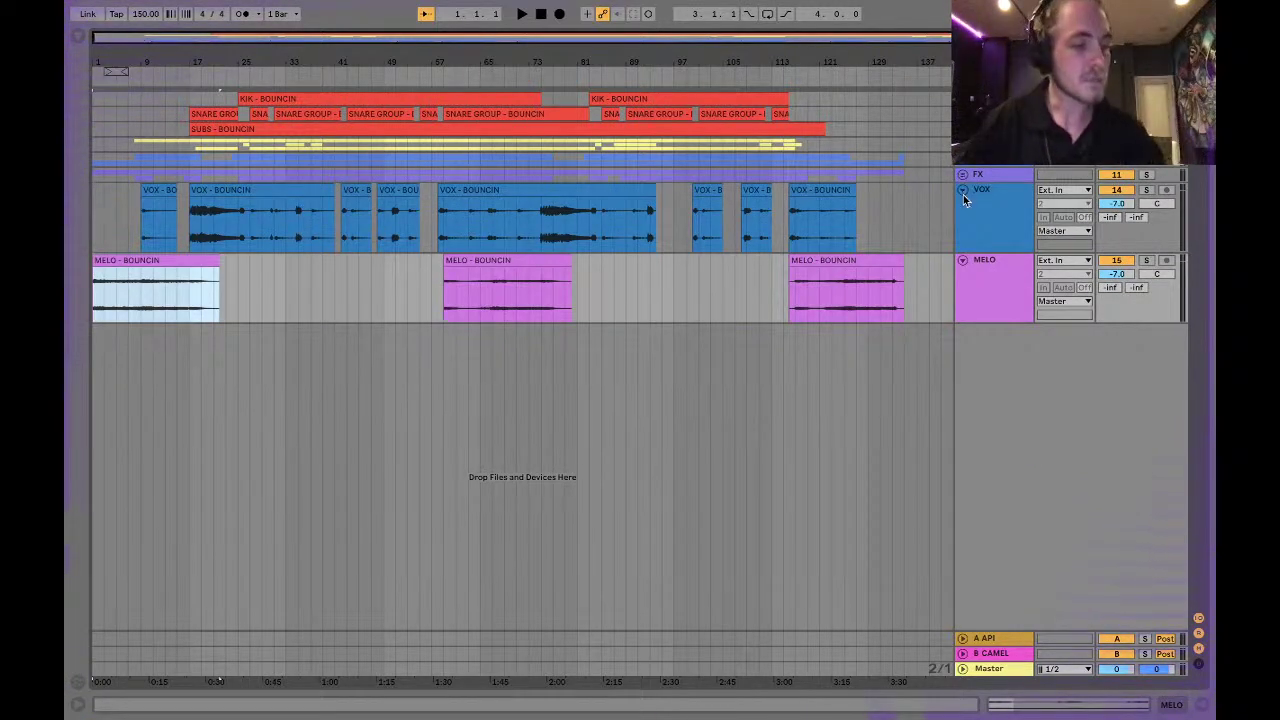
pyautogui.click(963, 191)
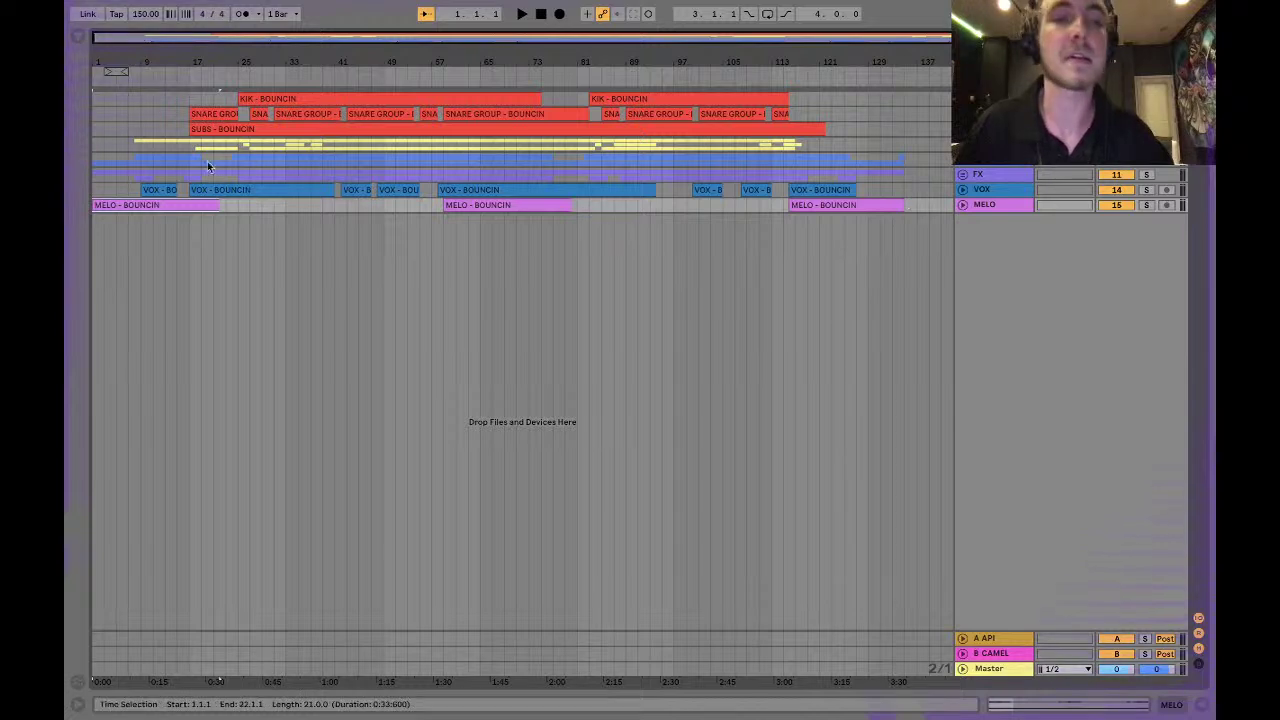
# Start playback at bar 9 and check the device chains of the Master track and the B CAMEL return.
pyautogui.click(143, 147)
pyautogui.press('space')
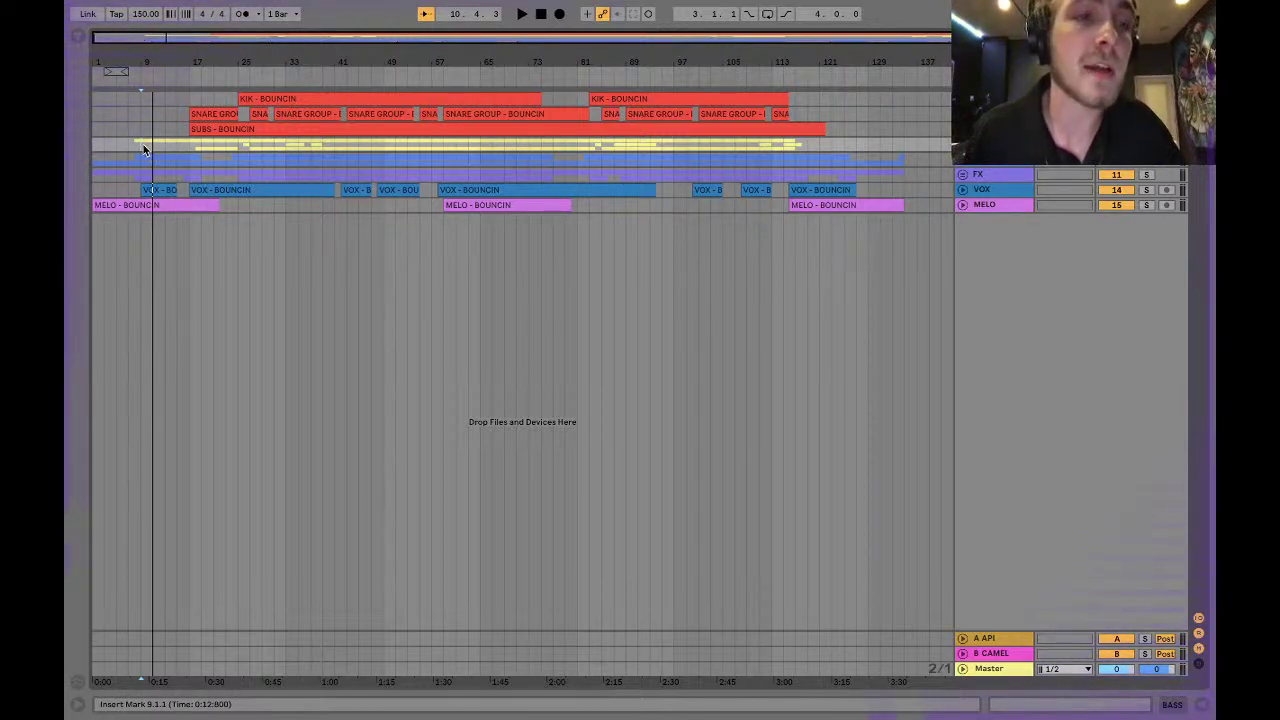
pyautogui.doubleClick(997, 668)
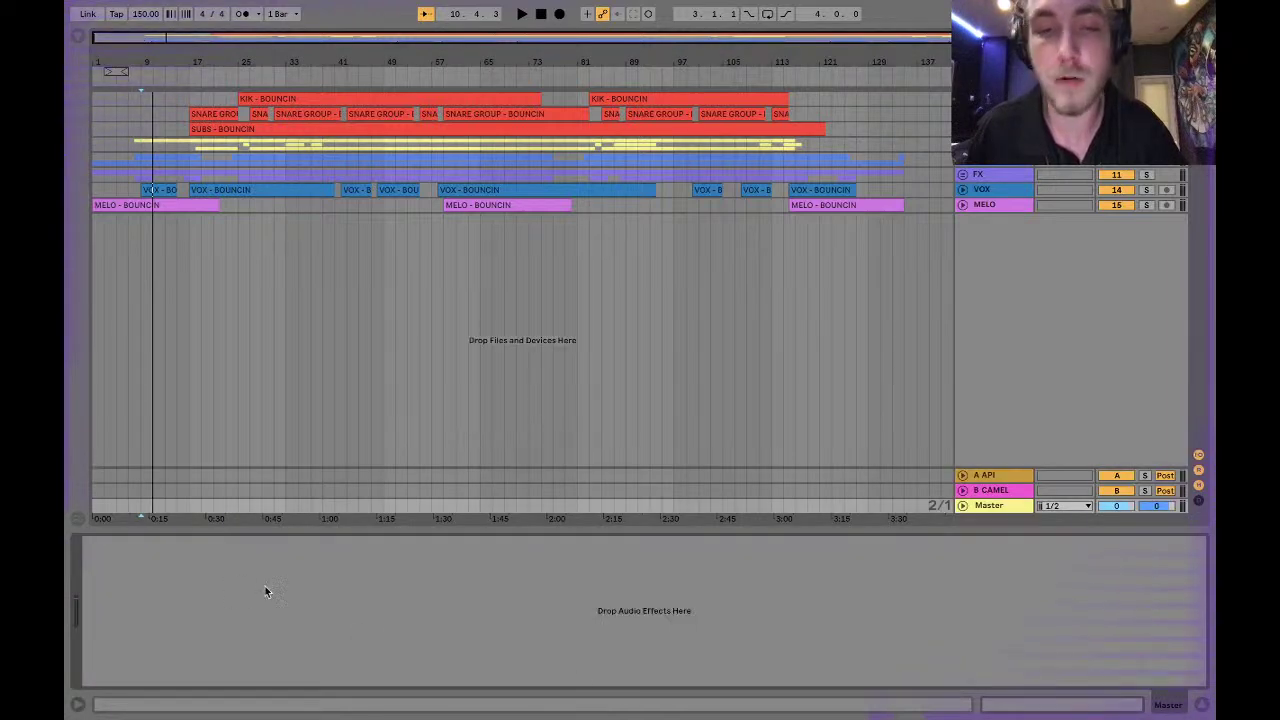
pyautogui.click(988, 490)
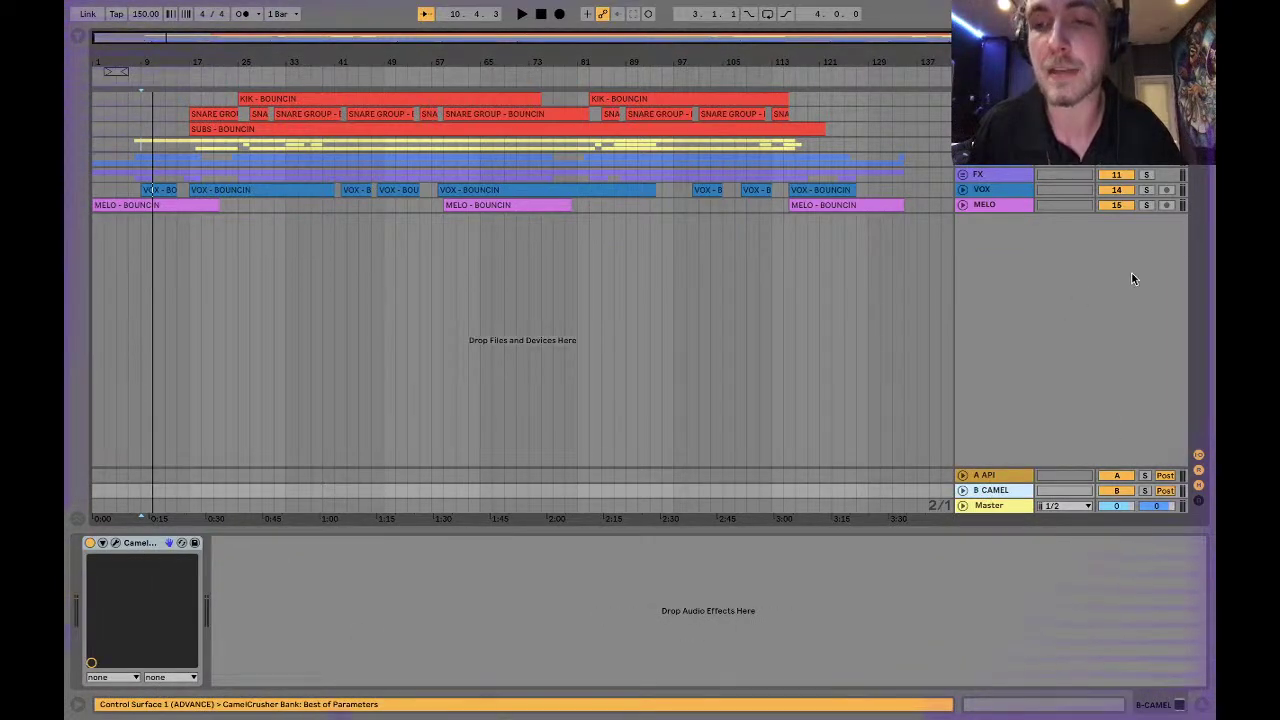
# Test playback of the arrangement in short passes from bar 9 and from bar 17.
pyautogui.click(144, 146)
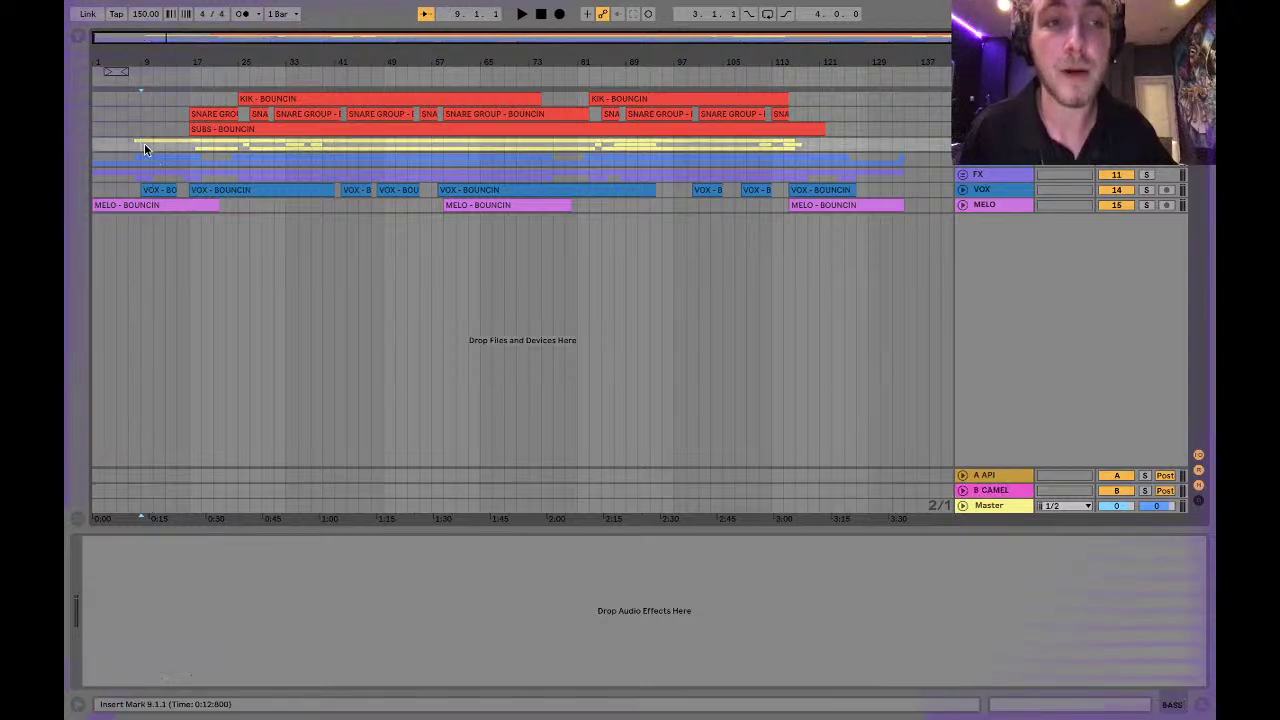
pyautogui.press('space')
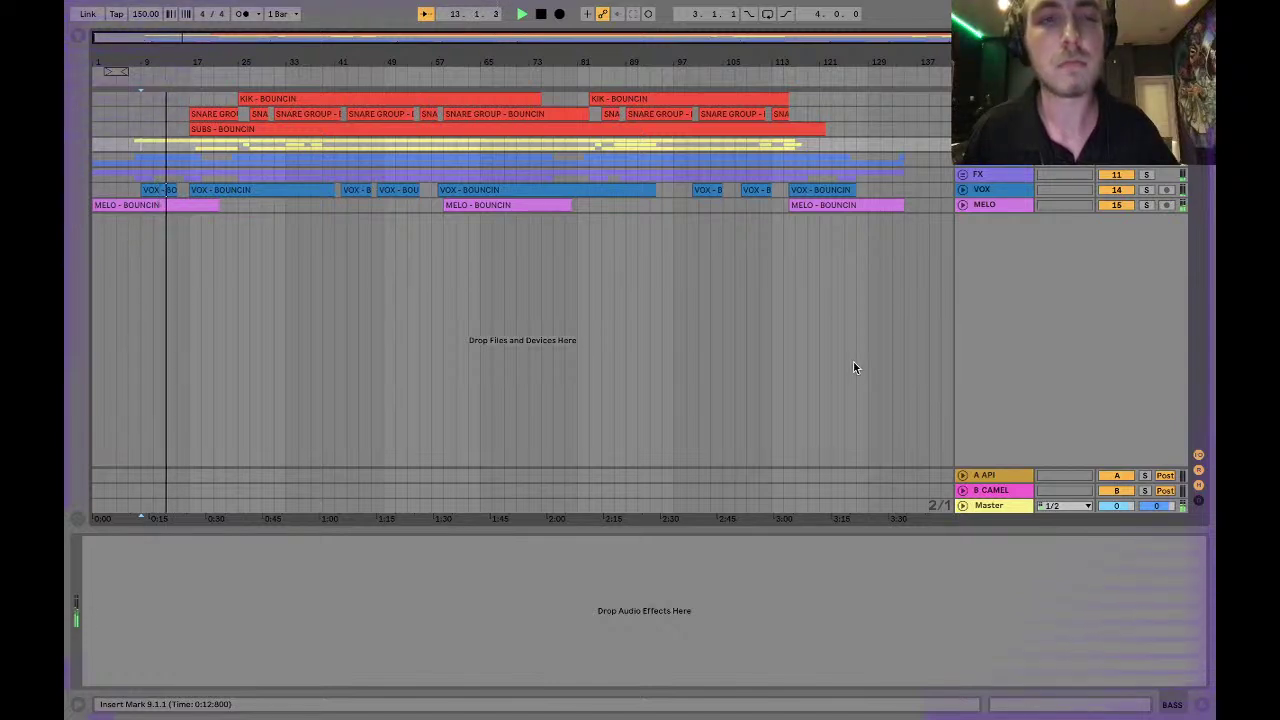
pyautogui.press('space')
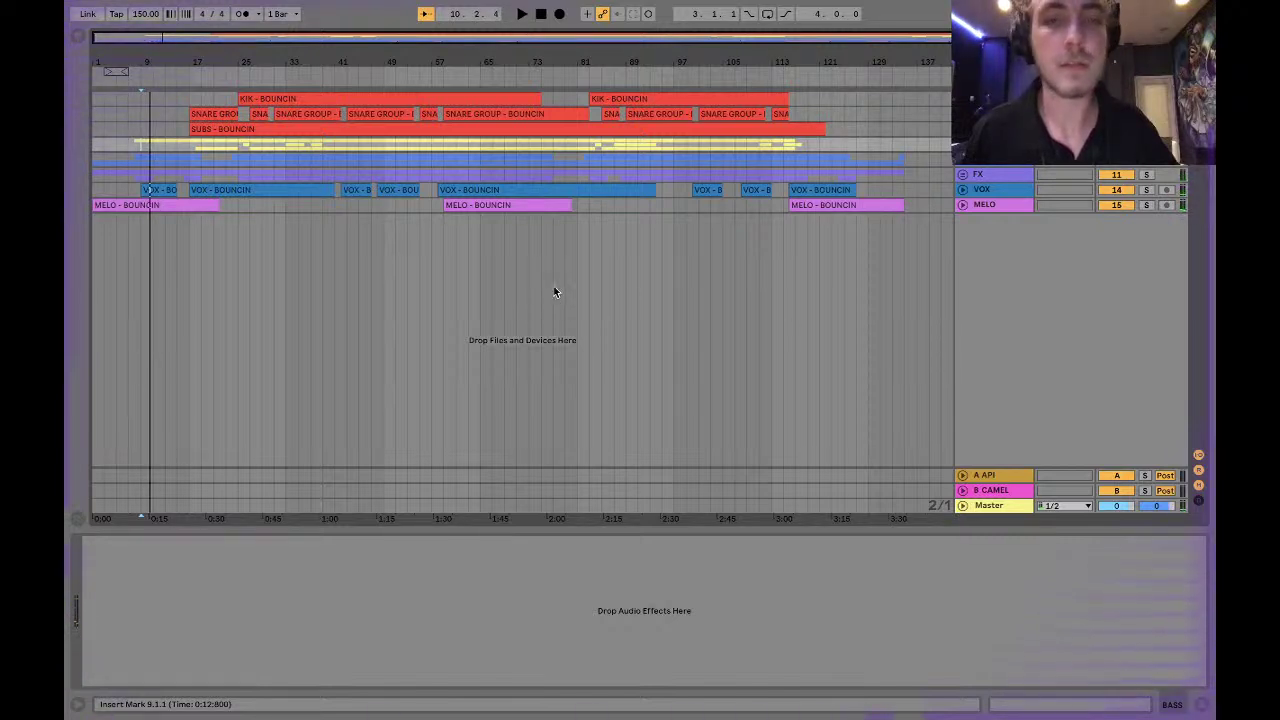
pyautogui.press('space')
pyautogui.press('space')
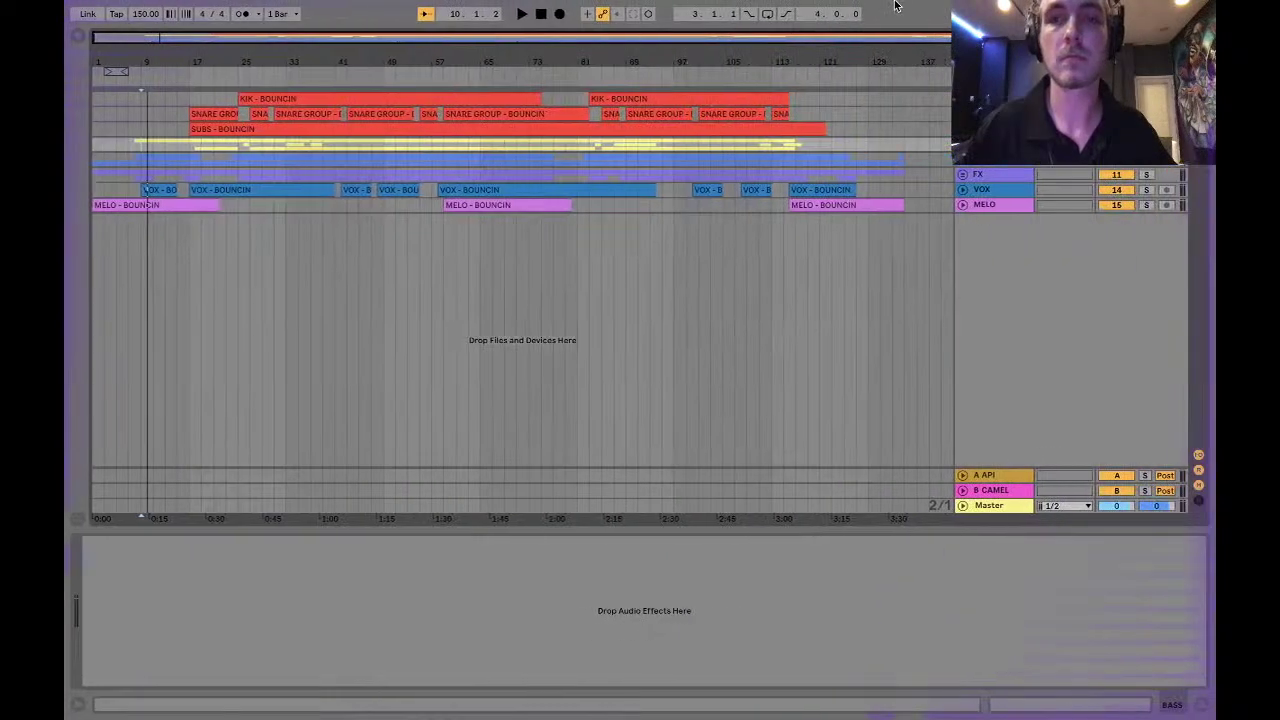
pyautogui.click(710, 205)
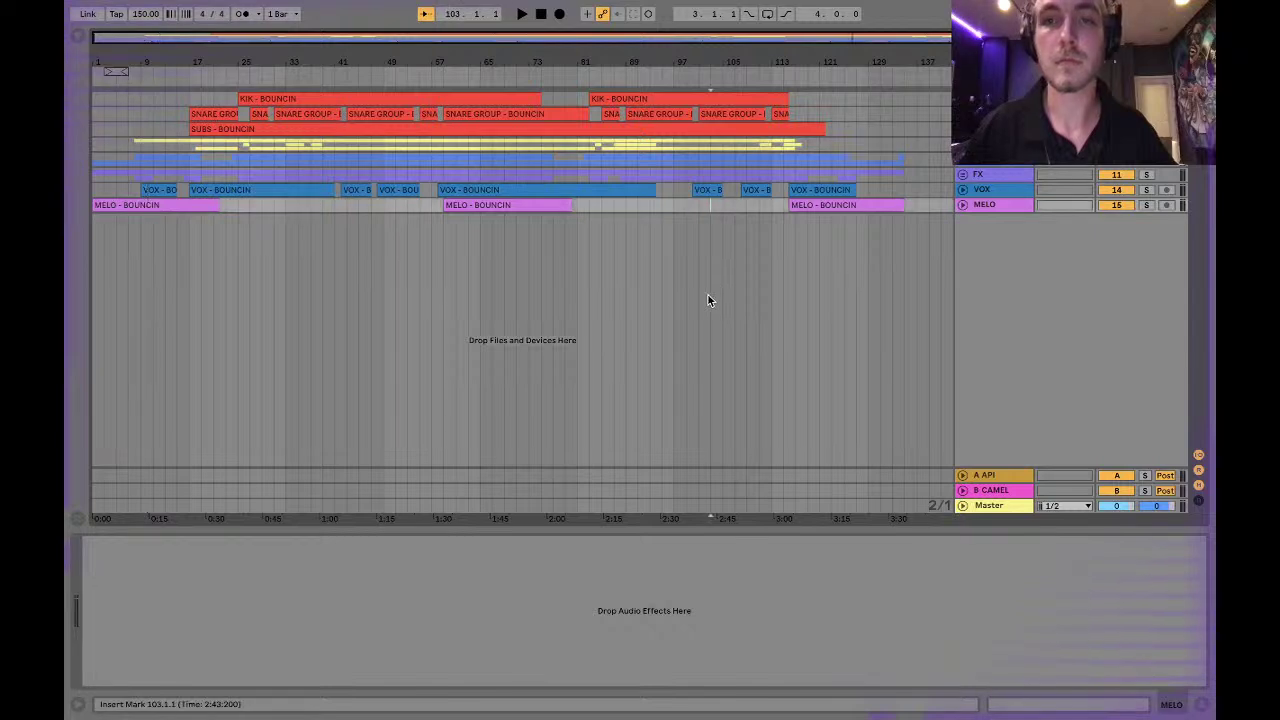
pyautogui.moveTo(907, 17)
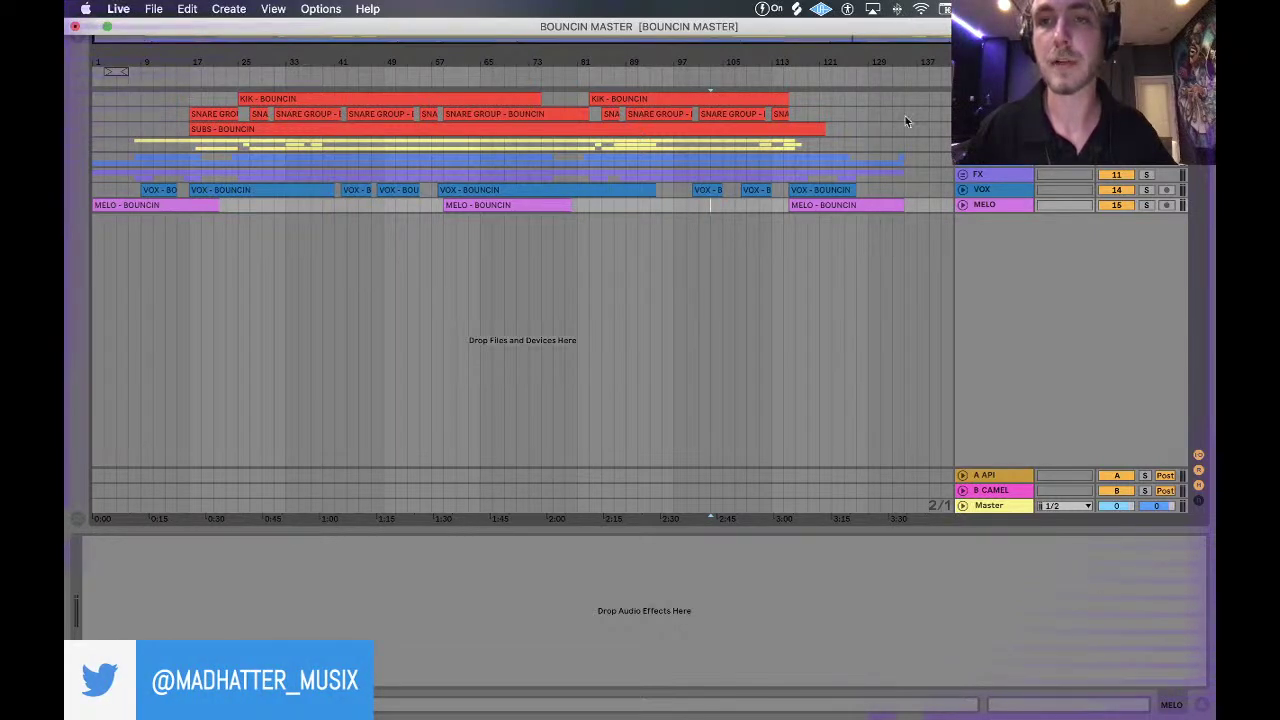
pyautogui.click(188, 170)
pyautogui.press('space')
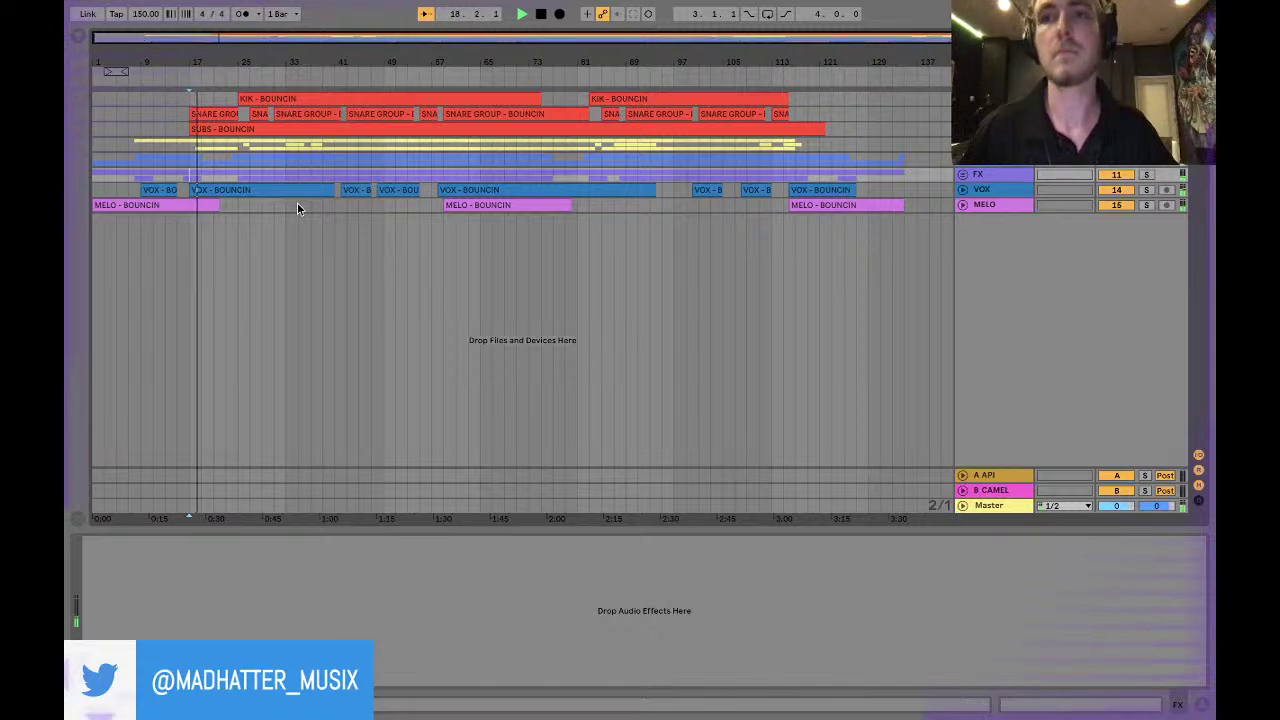
# Reset the audio output by switching it to No Device and back to Aggregate Device (2 In, 4 Out), and close the preferences.
pyautogui.press('super+comma')
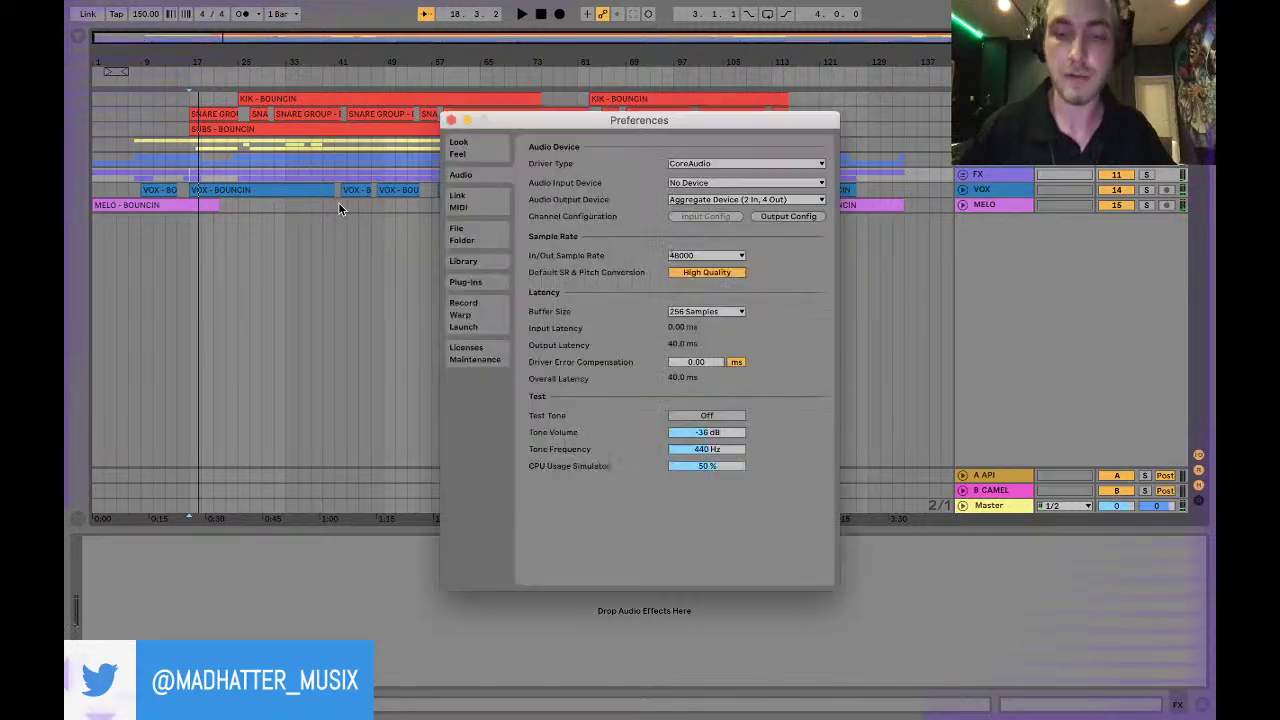
pyautogui.click(729, 204)
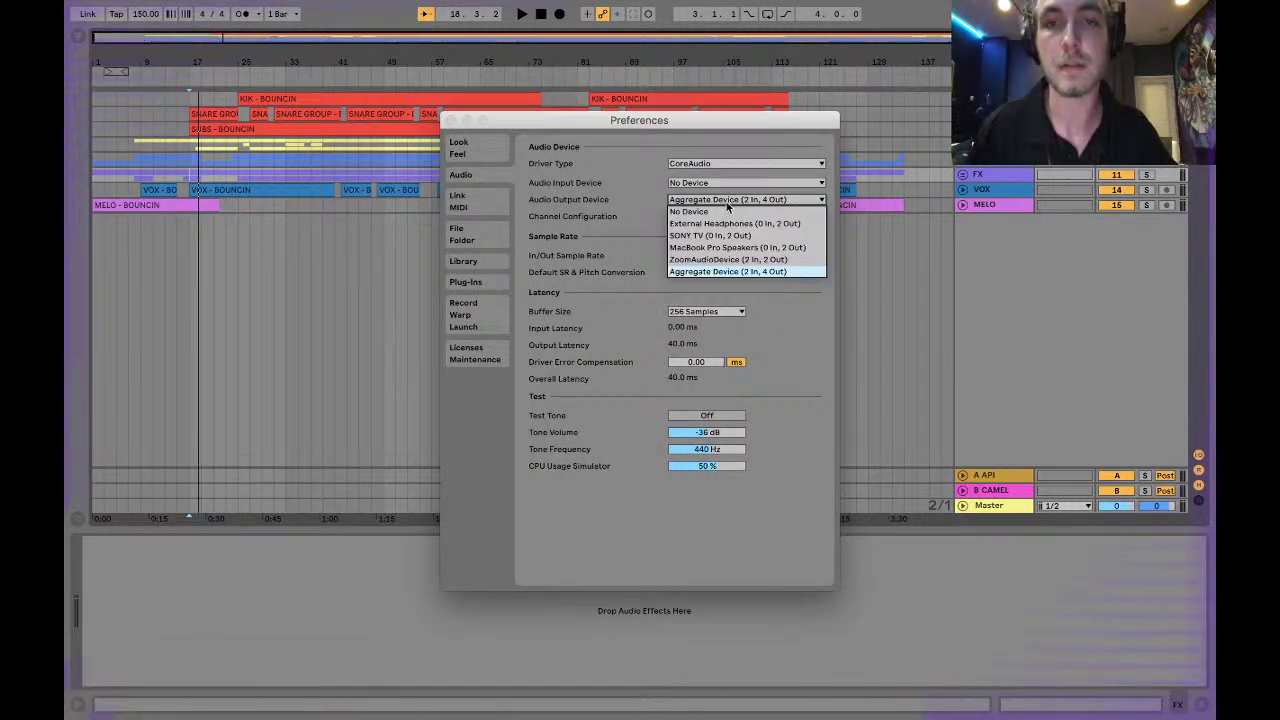
pyautogui.click(720, 212)
pyautogui.click(720, 200)
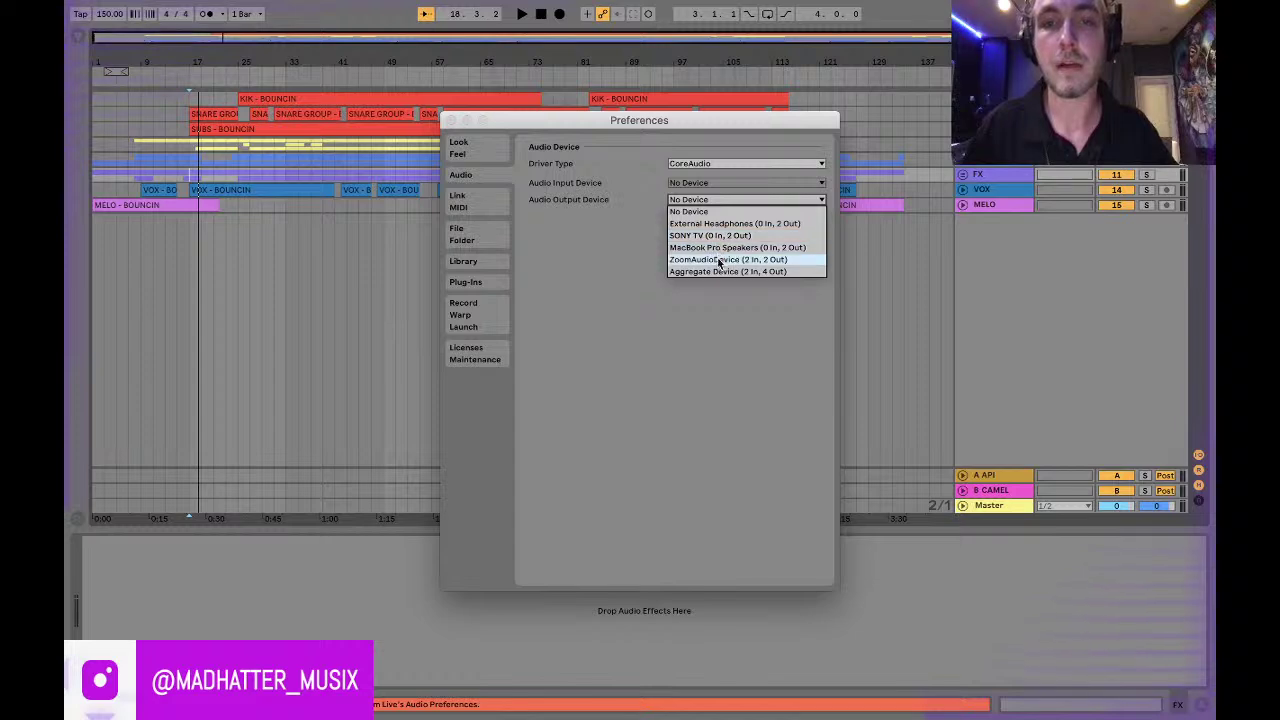
pyautogui.click(718, 266)
pyautogui.click(449, 121)
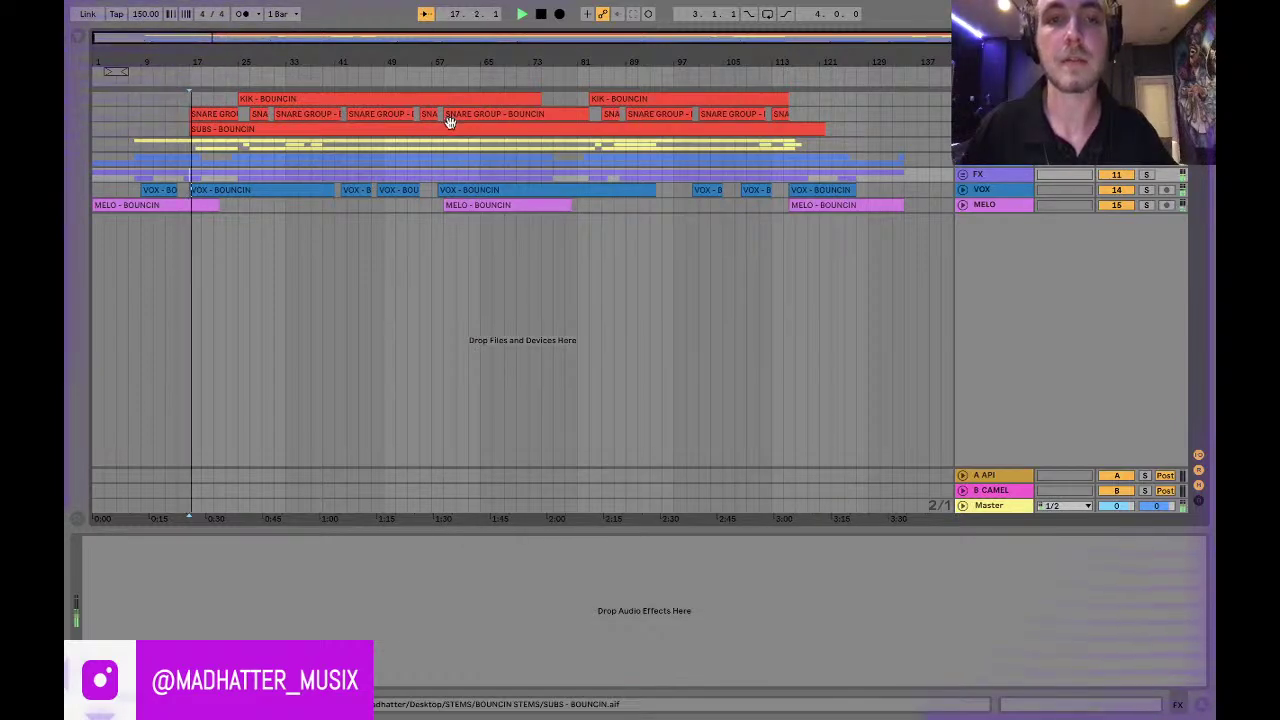
# Place the insert marker at bar 59 and set the audio output device to ZoomAudioDevice (2 In, 2 Out).
pyautogui.click(448, 268)
pyautogui.press('super+comma')
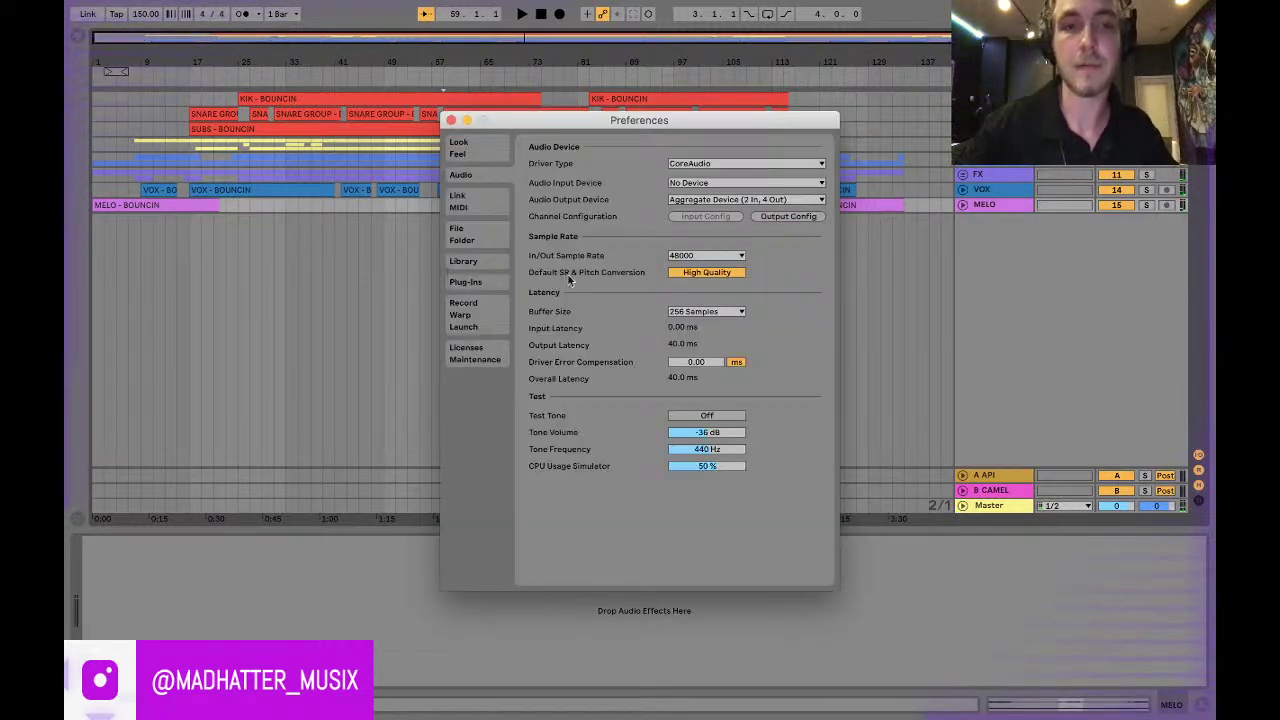
pyautogui.click(757, 200)
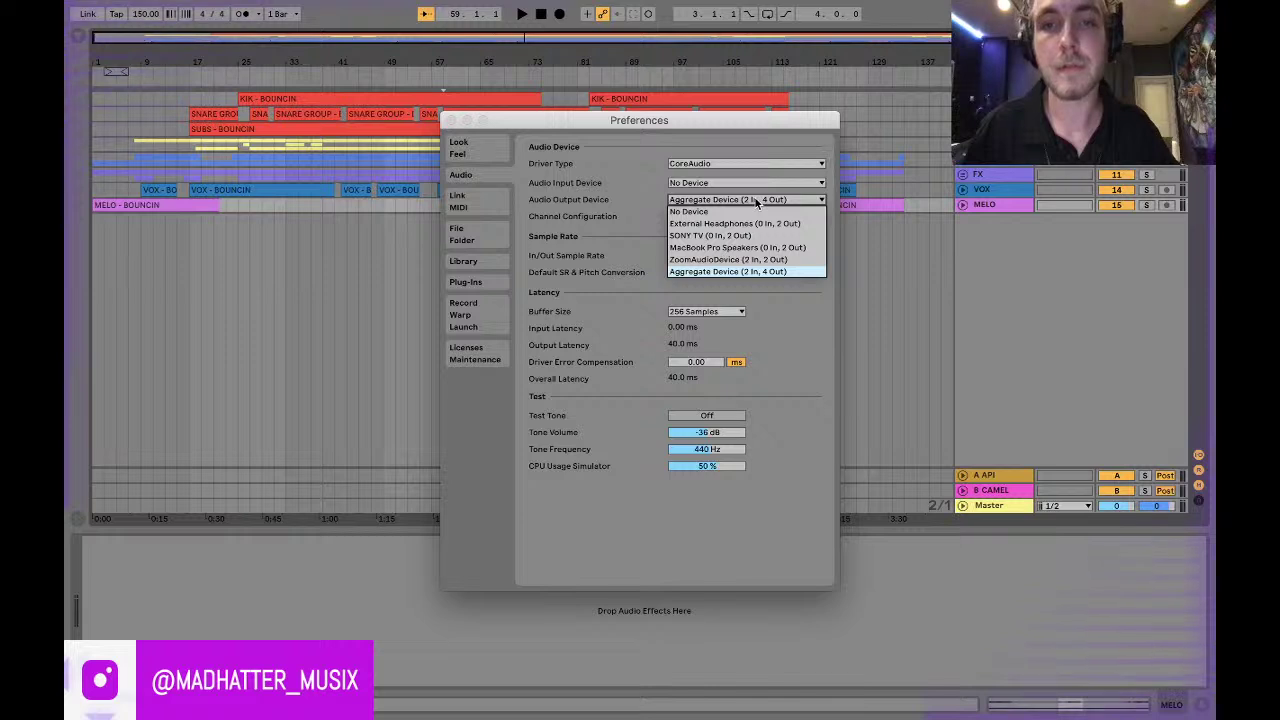
pyautogui.click(735, 260)
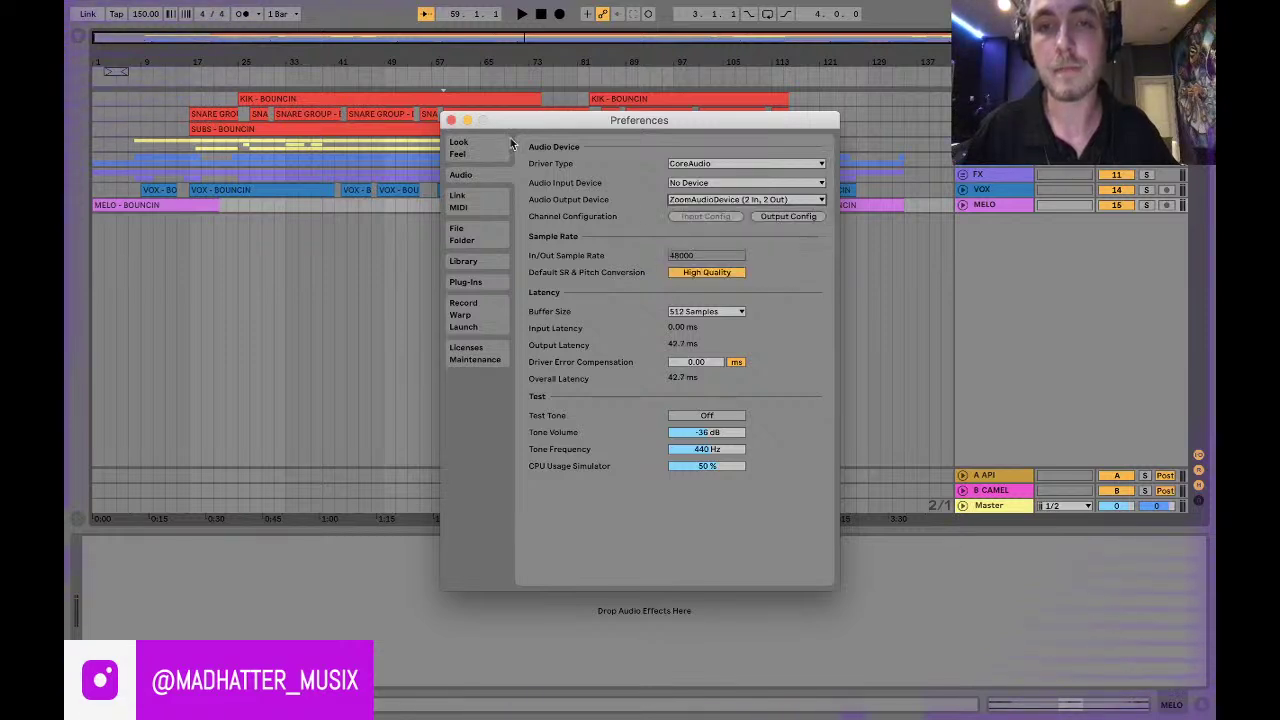
pyautogui.click(451, 121)
# Test playback with the changed audio output from bar 59 and from bar 9.
pyautogui.press('space')
pyautogui.press('space')
pyautogui.press('space')
pyautogui.press('space')
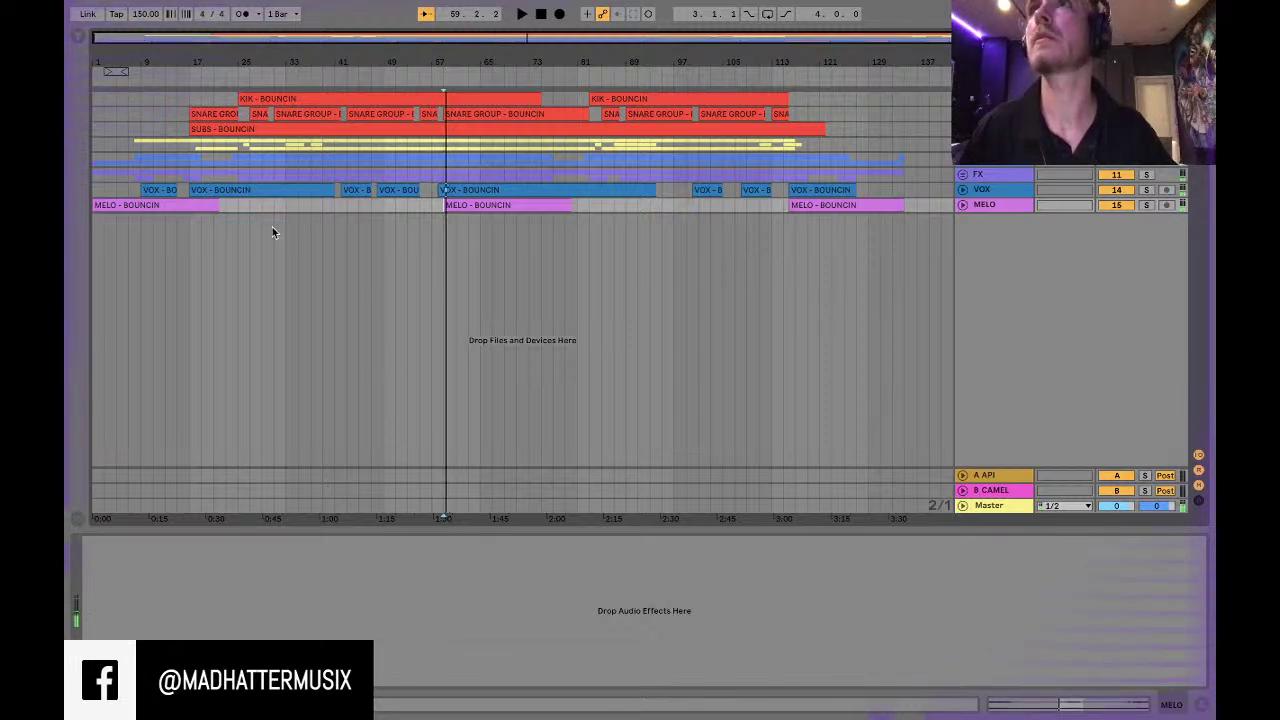
pyautogui.click(166, 153)
pyautogui.click(143, 147)
pyautogui.press('space')
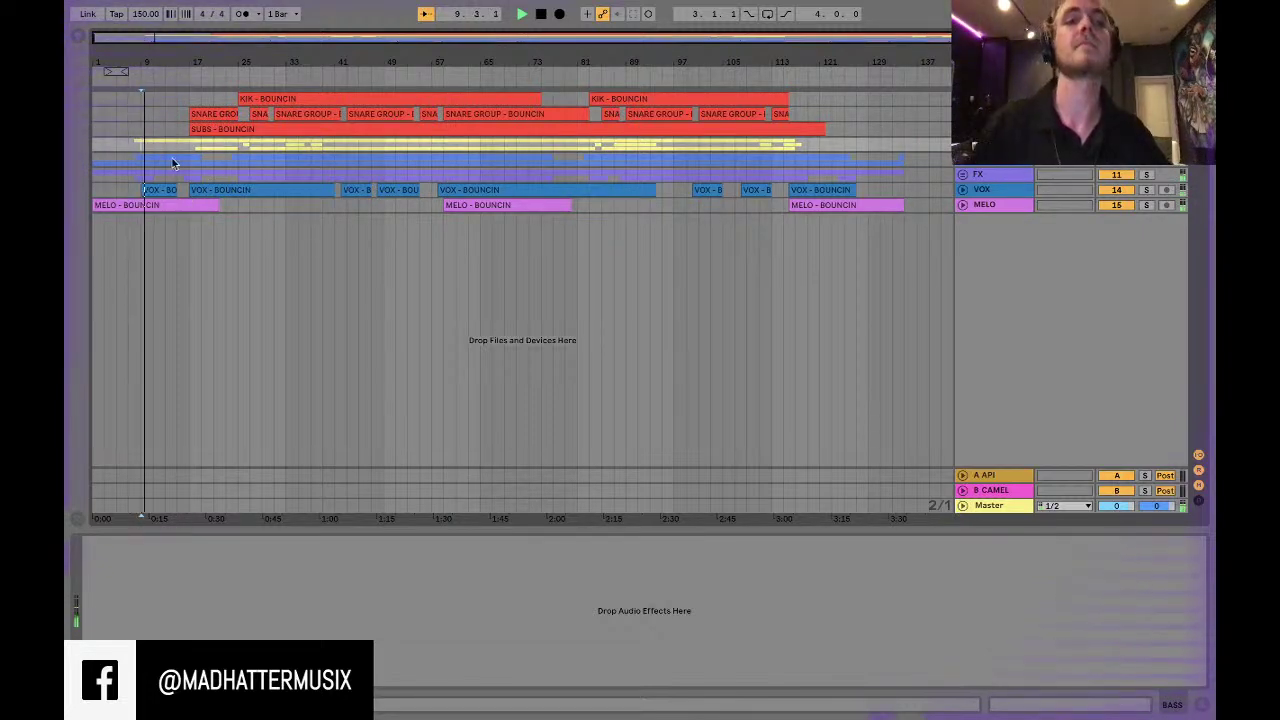
# Hide the device view and unfold the BASS group to show the BASS1, BASS2 and BASS3 tracks.
pyautogui.click(1205, 706)
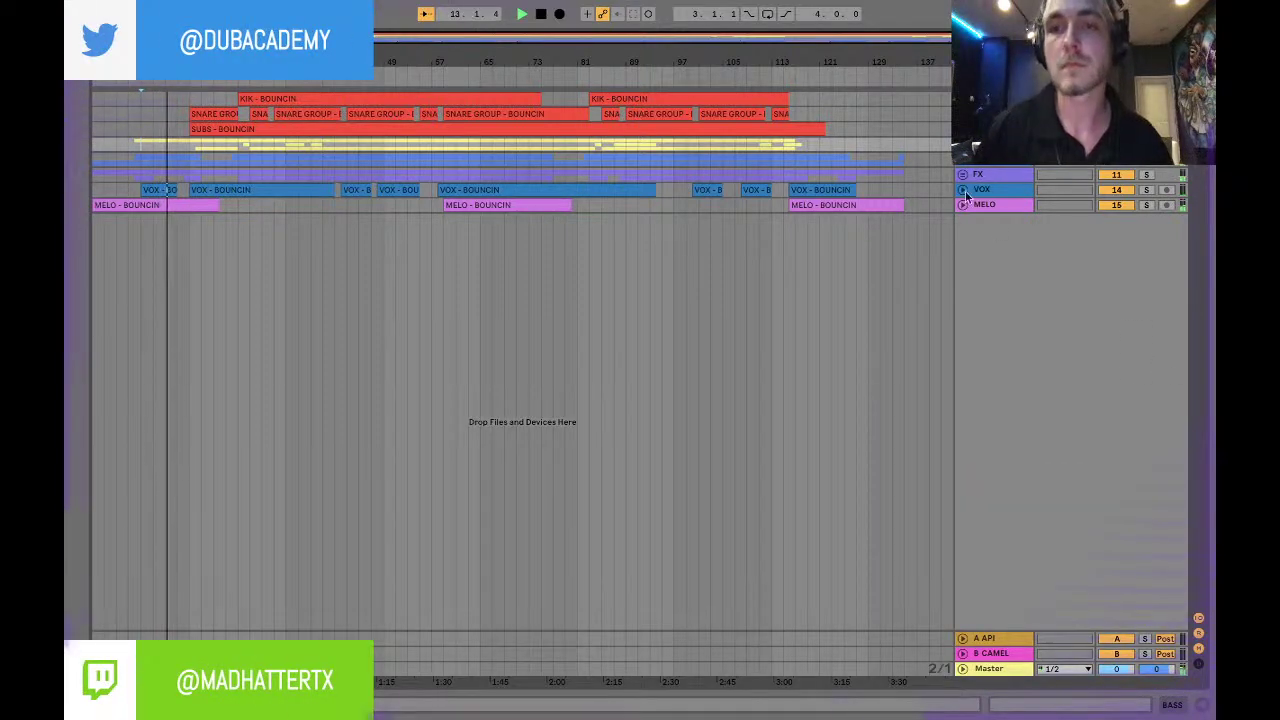
pyautogui.click(963, 147)
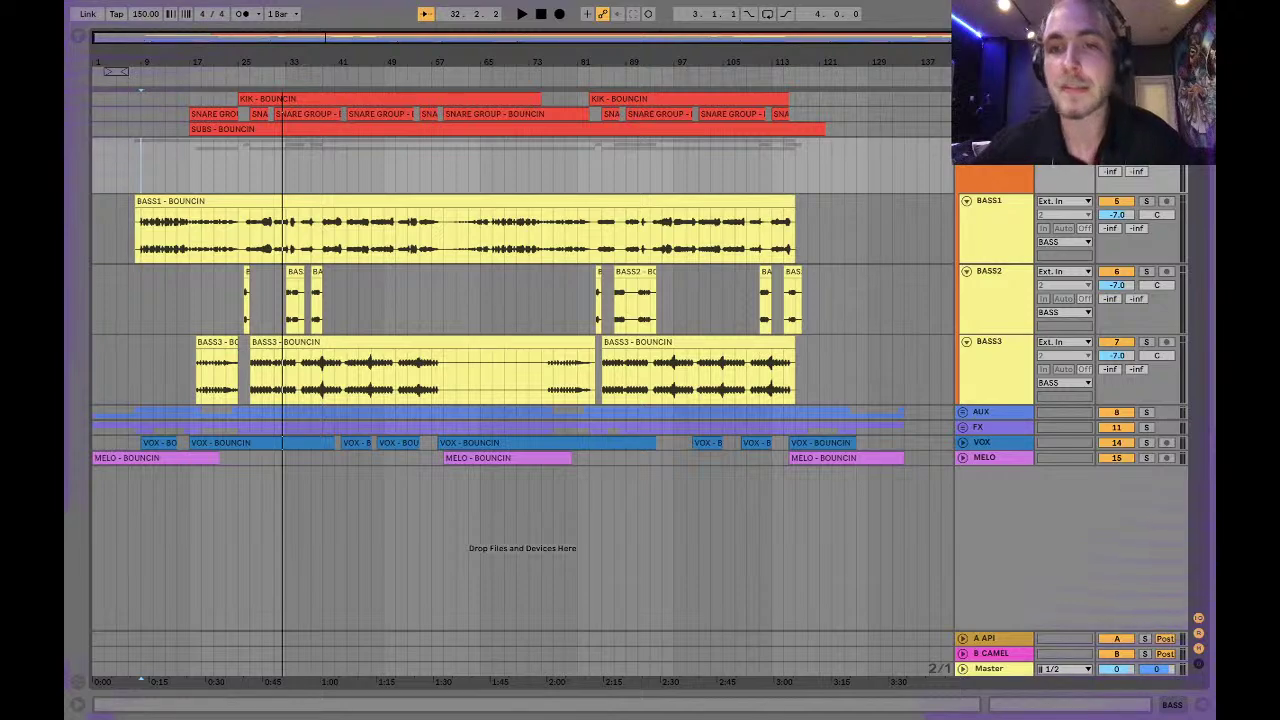
# Switch to the web browser and open soundcloud.com in a new tab.
pyautogui.hotkey('ctrl', 'Left')
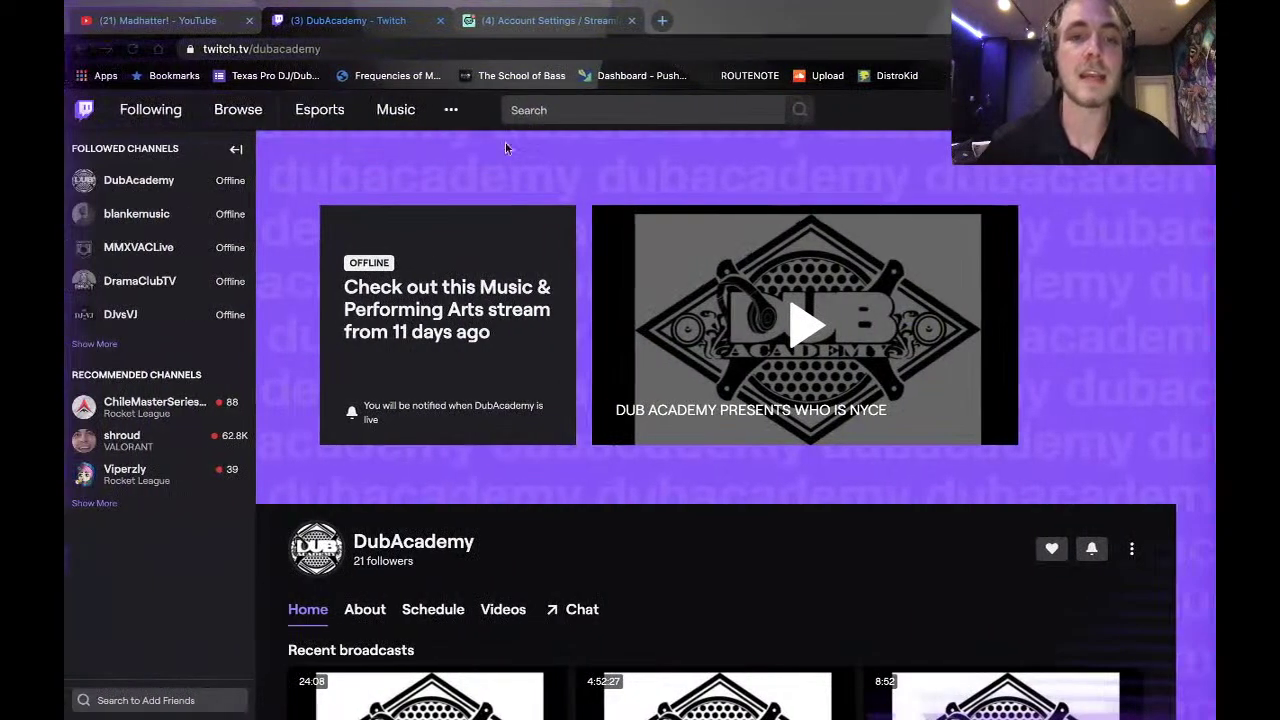
pyautogui.click(178, 20)
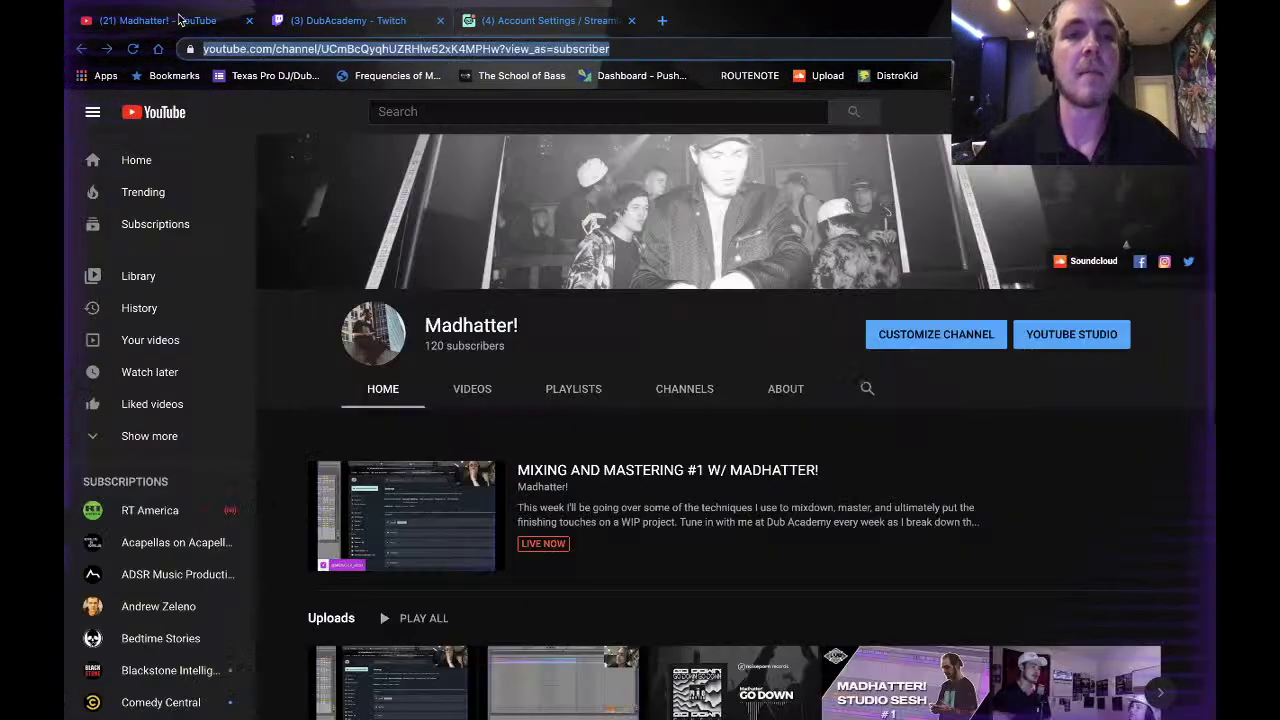
pyautogui.click(661, 20)
pyautogui.click(563, 49)
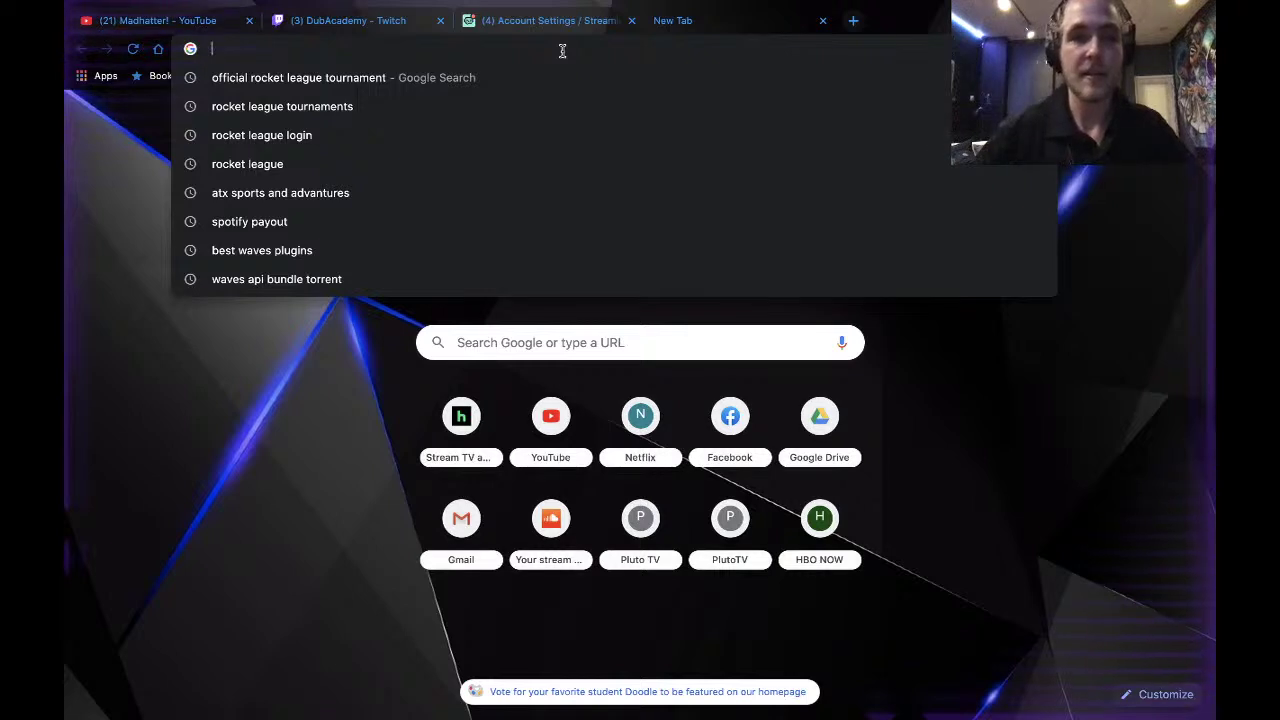
pyautogui.write('soundcloud.com')
pyautogui.press('Return')
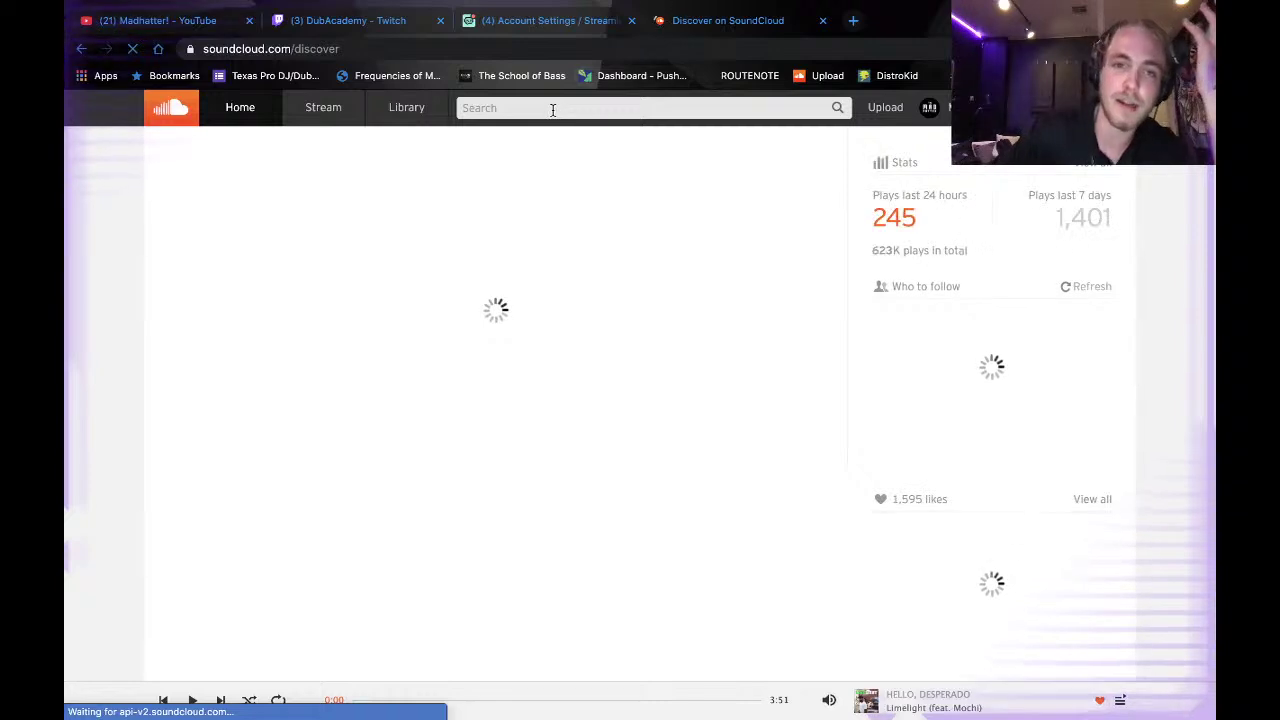
# Search SoundCloud for zomboy and open the Zomboy artist profile.
pyautogui.click(552, 110)
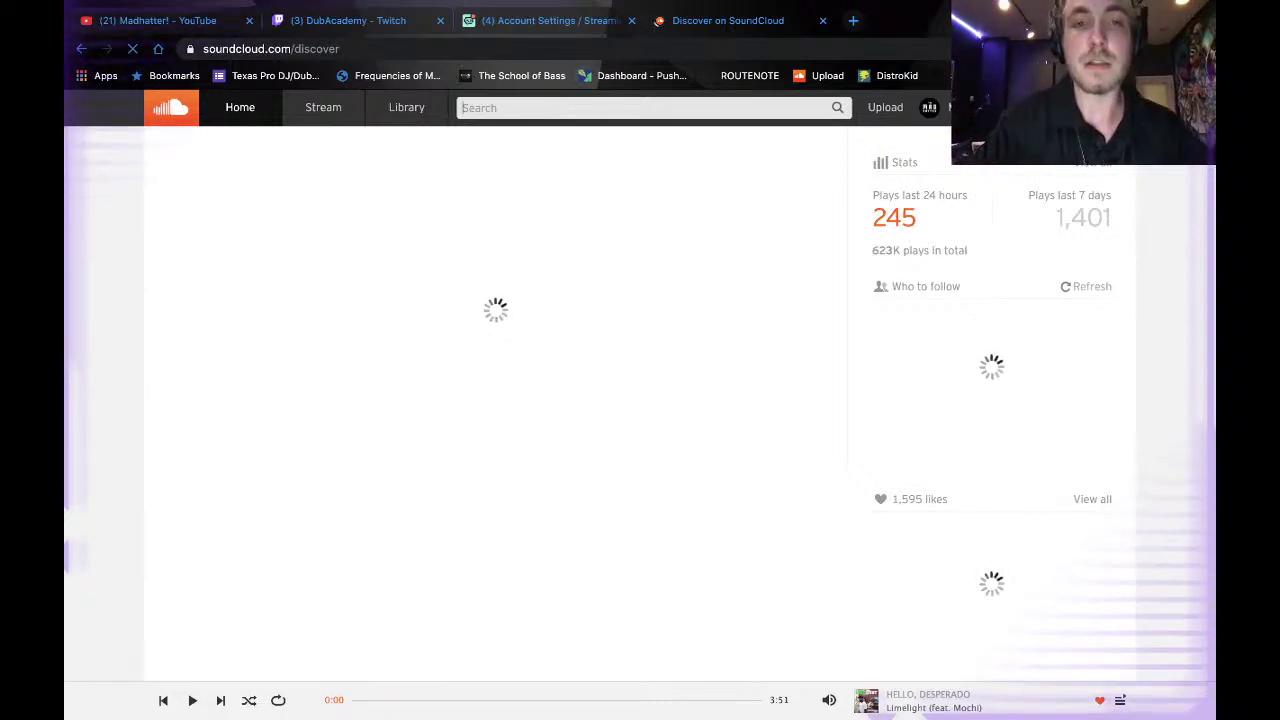
pyautogui.write('zomboy')
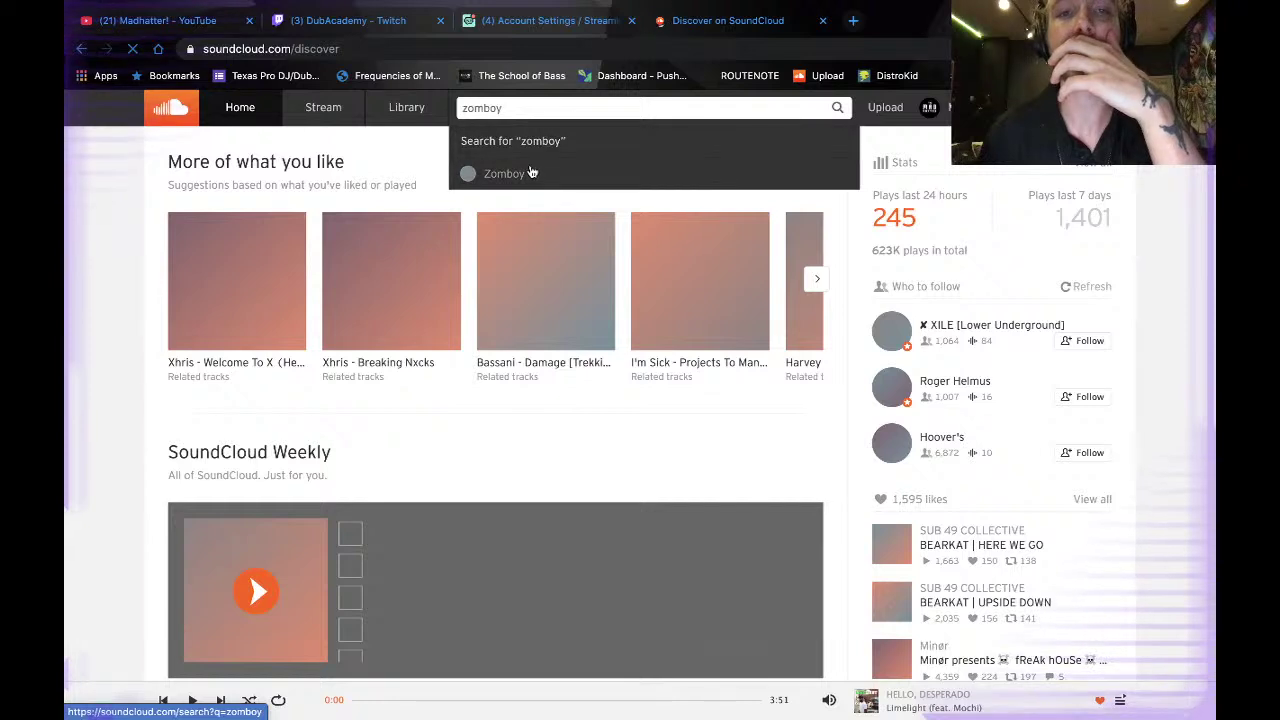
pyautogui.click(532, 173)
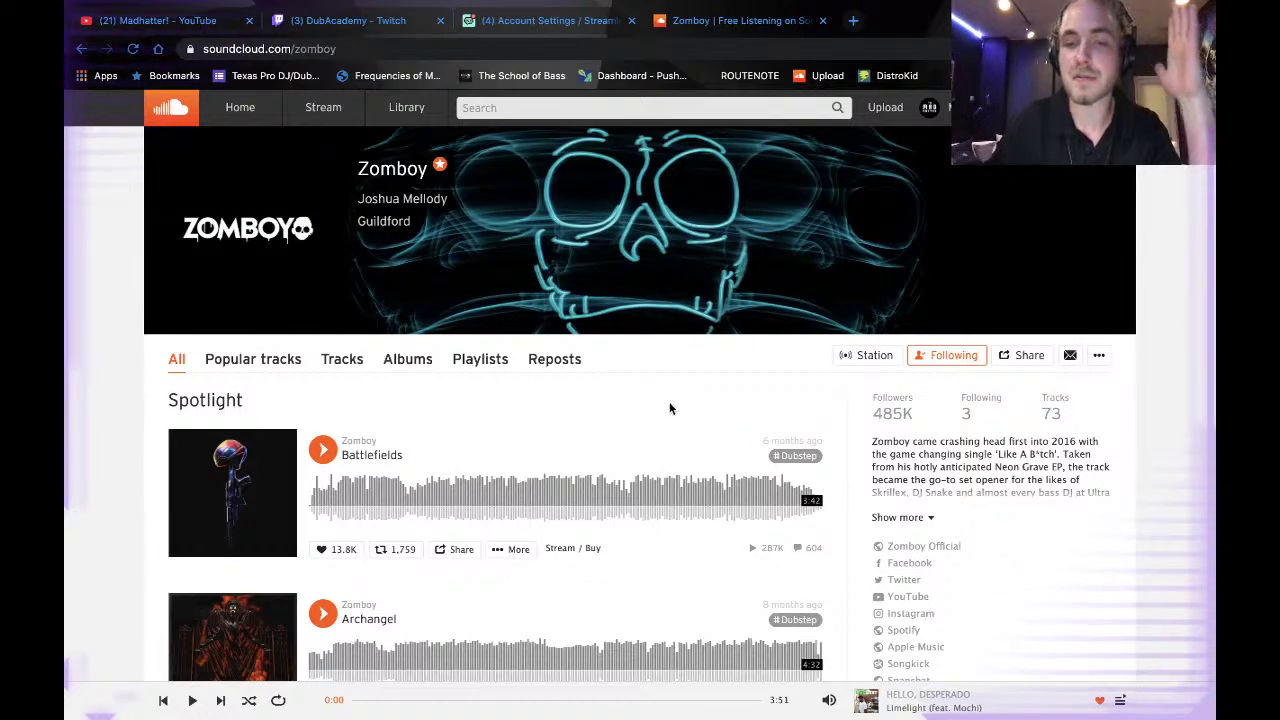
# Look through the tracks on the Zomboy profile, close its browser tab and return to Ableton Live.
pyautogui.scroll(-3, 640, 412)
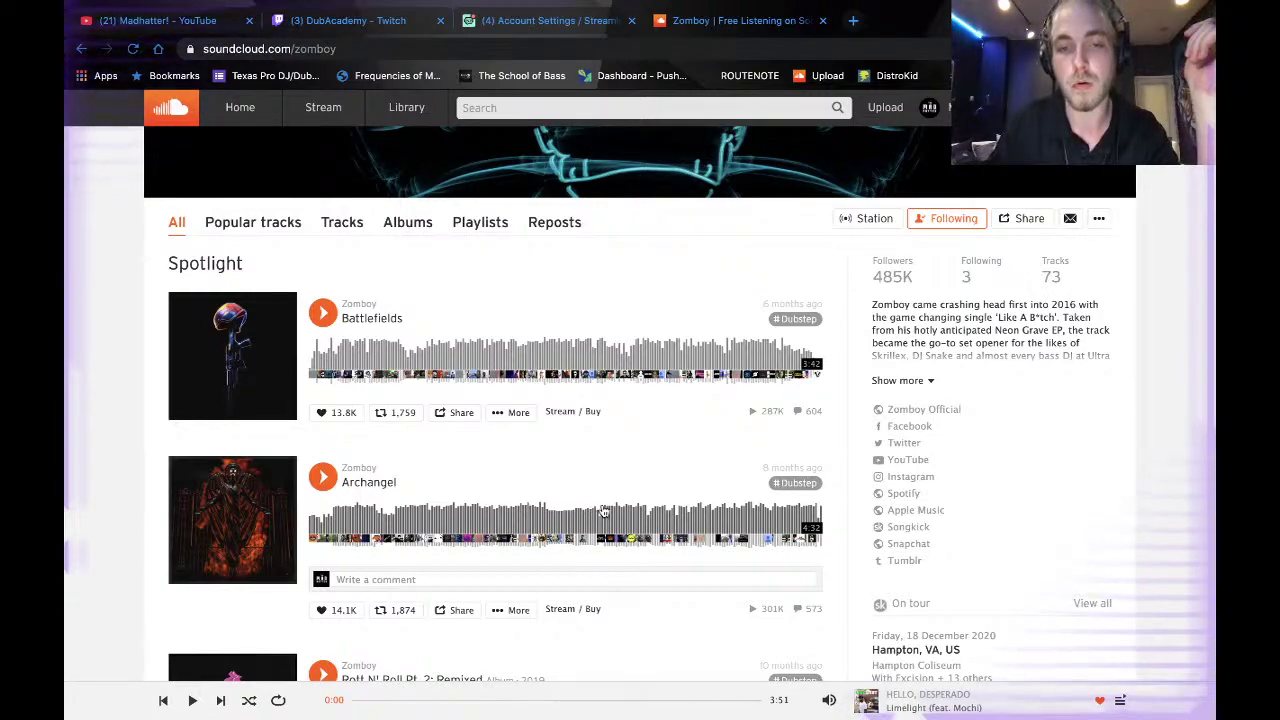
pyautogui.scroll(-2, 616, 510)
pyautogui.scroll(-5, 616, 510)
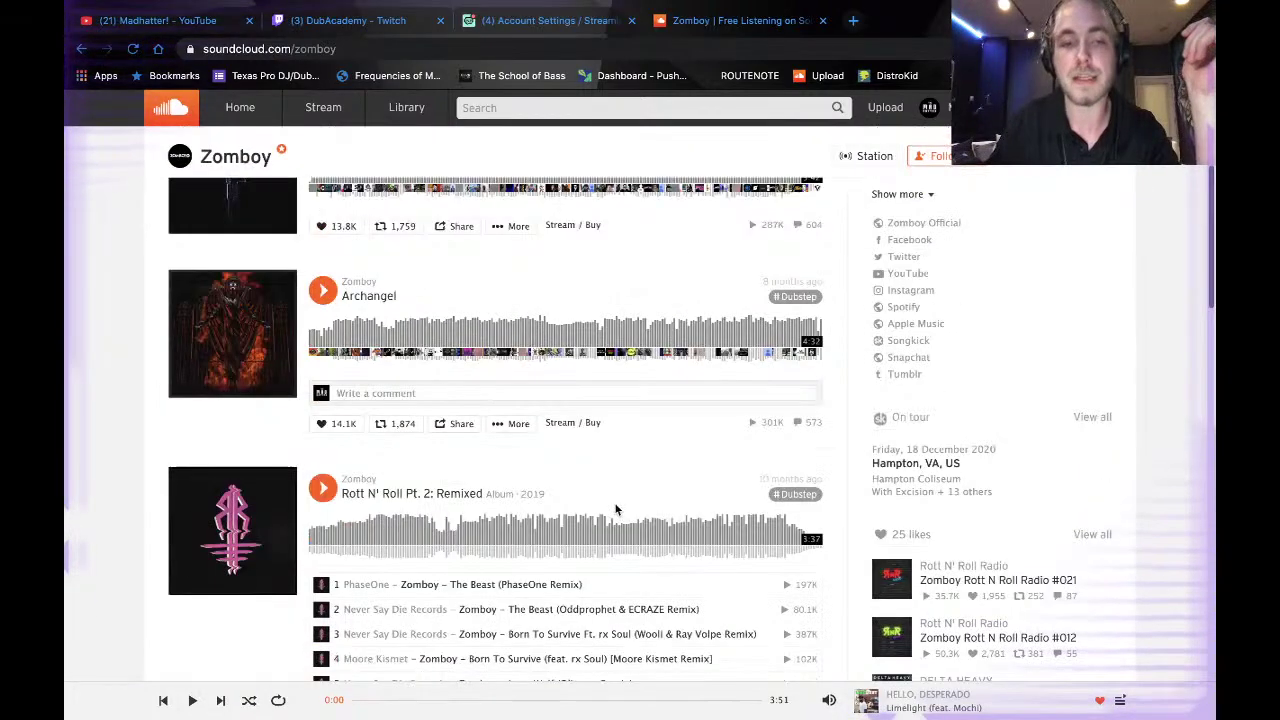
pyautogui.scroll(3, 616, 510)
pyautogui.scroll(-10, 616, 510)
pyautogui.scroll(-10, 616, 510)
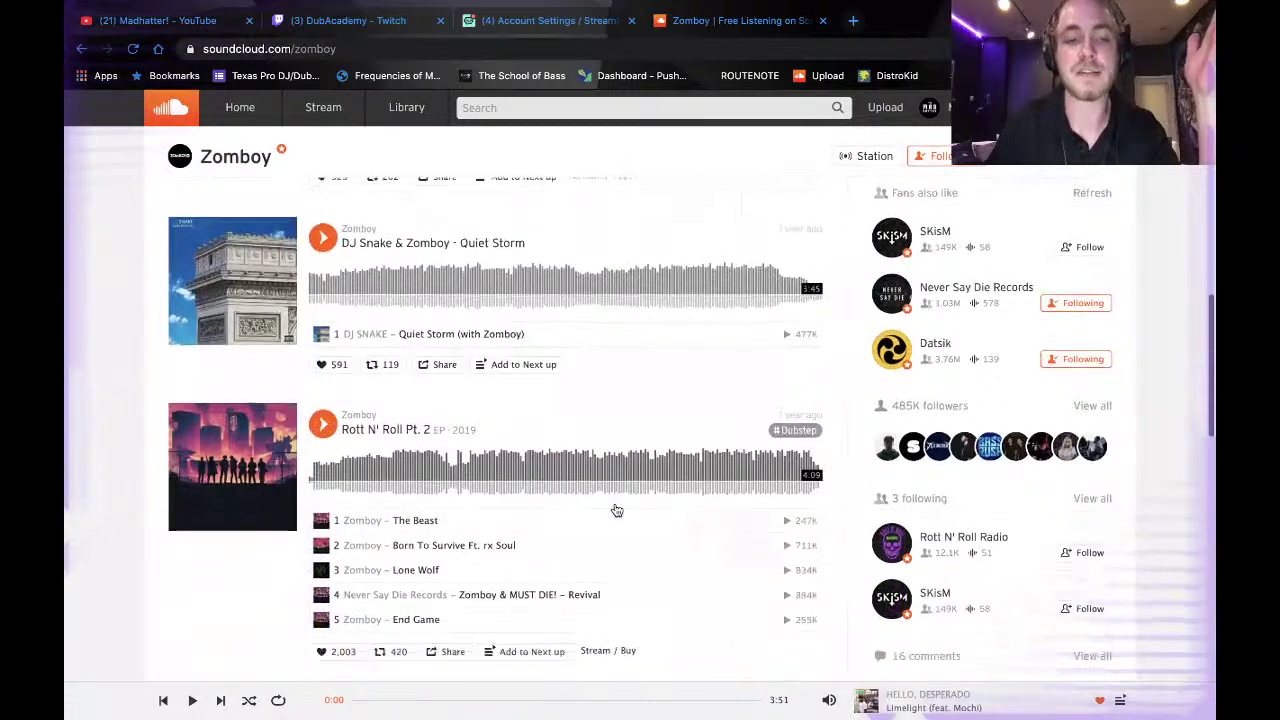
pyautogui.scroll(20, 616, 510)
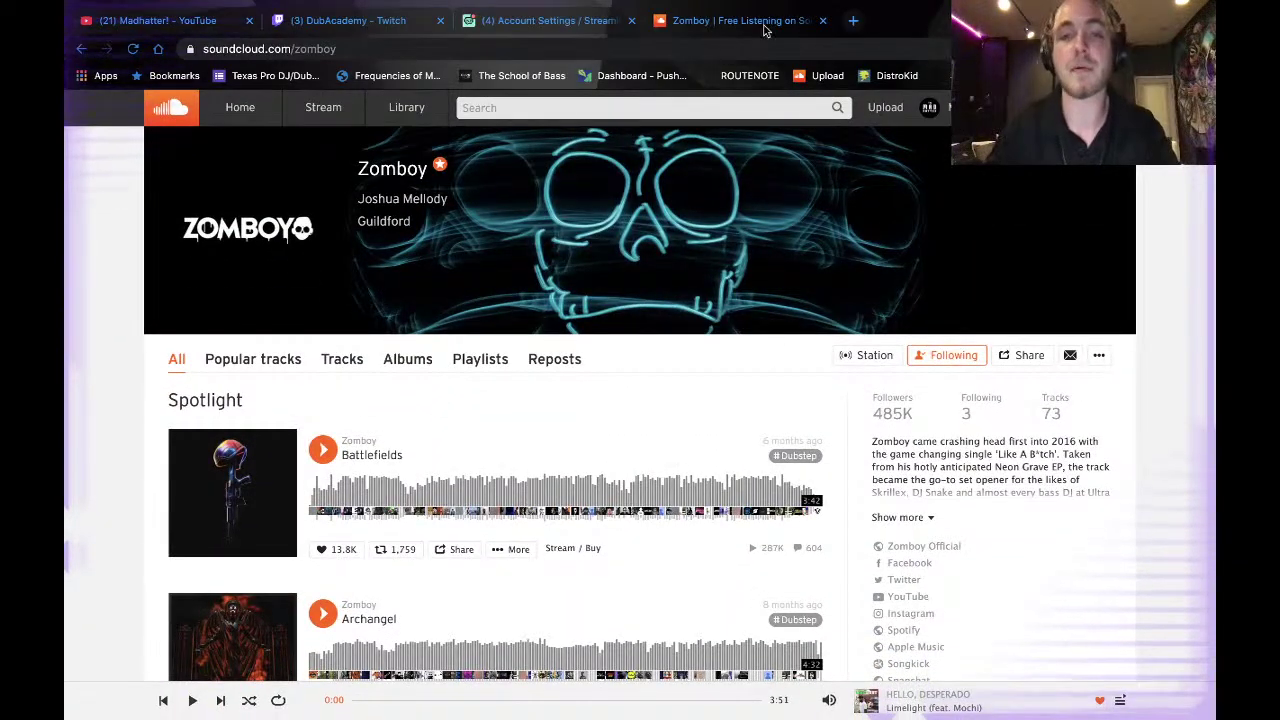
pyautogui.click(822, 22)
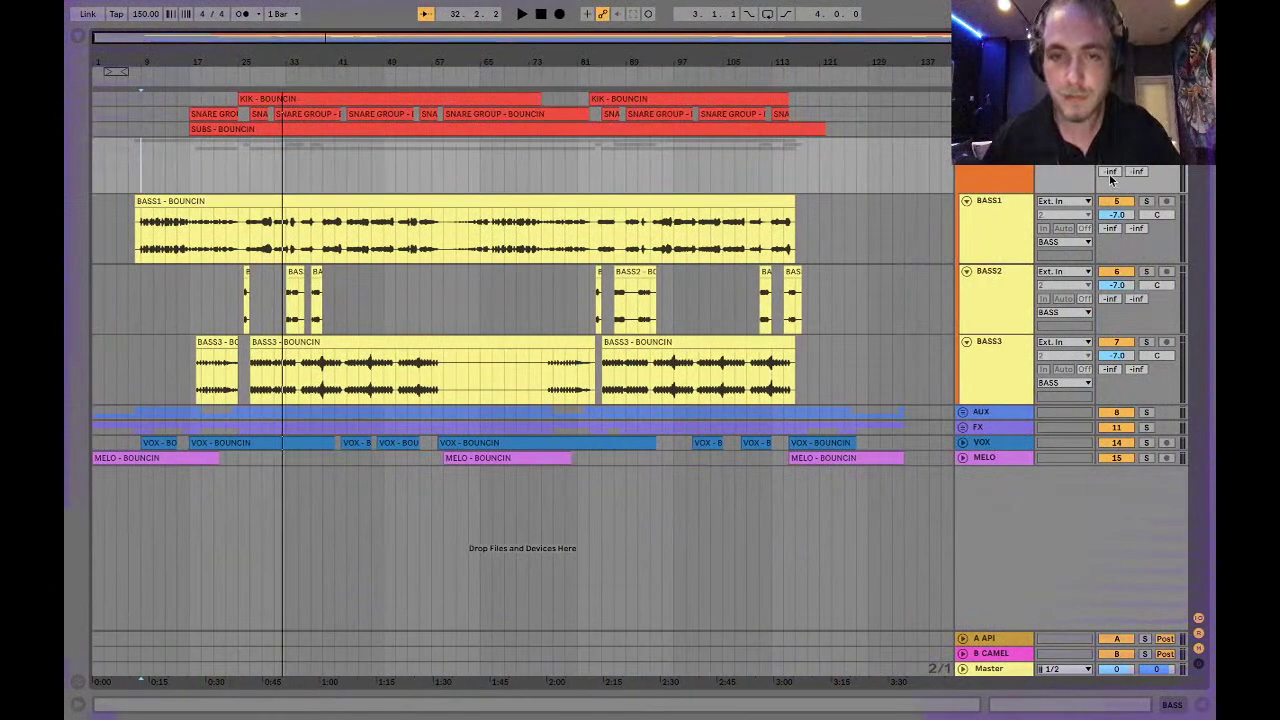
# Fold the BASS1, BASS2 and BASS3 tracks inside the BASS group.
pyautogui.click(966, 201)
pyautogui.click(965, 216)
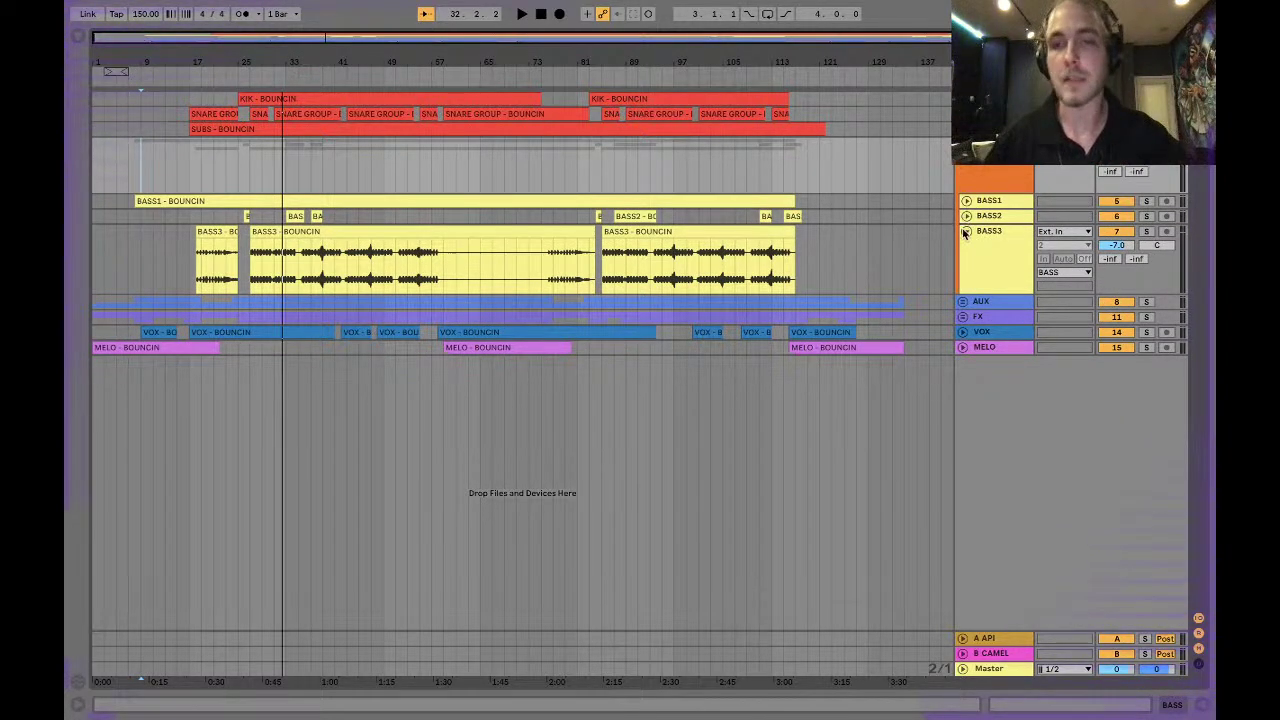
pyautogui.click(966, 231)
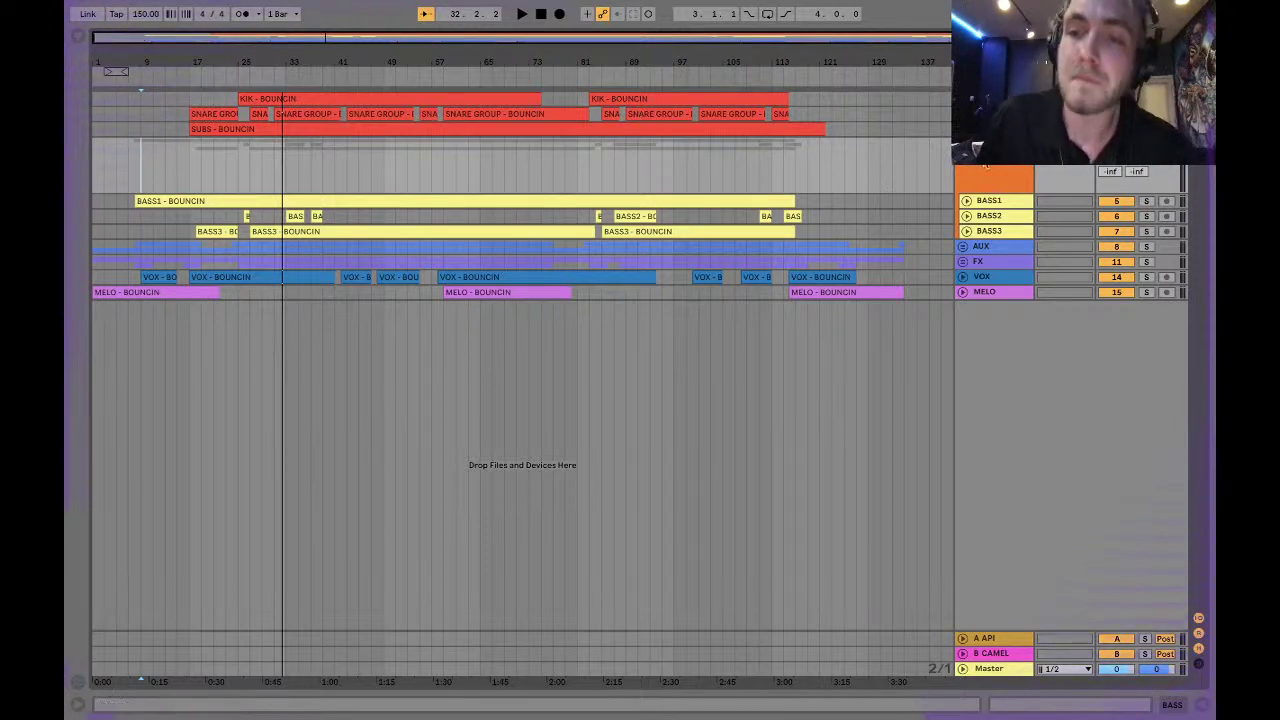
# Unfold the SUB, SNR and KIK tracks to show their waveforms.
pyautogui.click(962, 128)
pyautogui.click(962, 113)
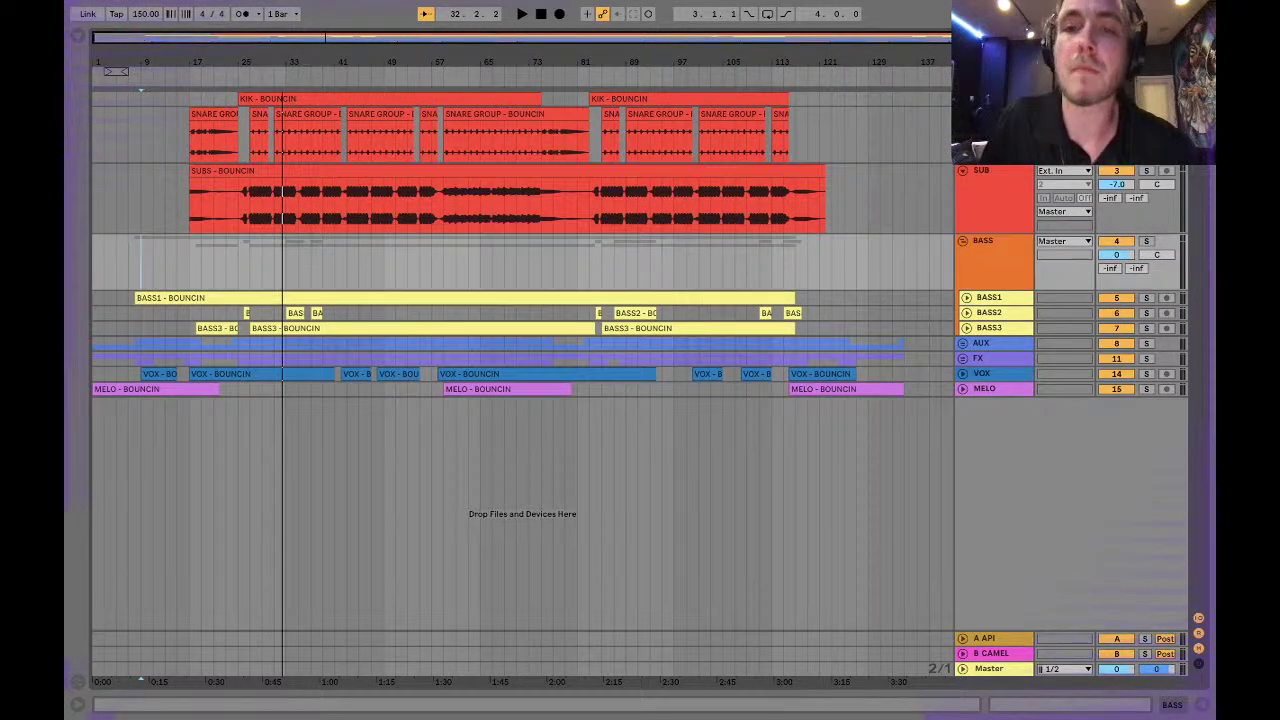
pyautogui.click(962, 98)
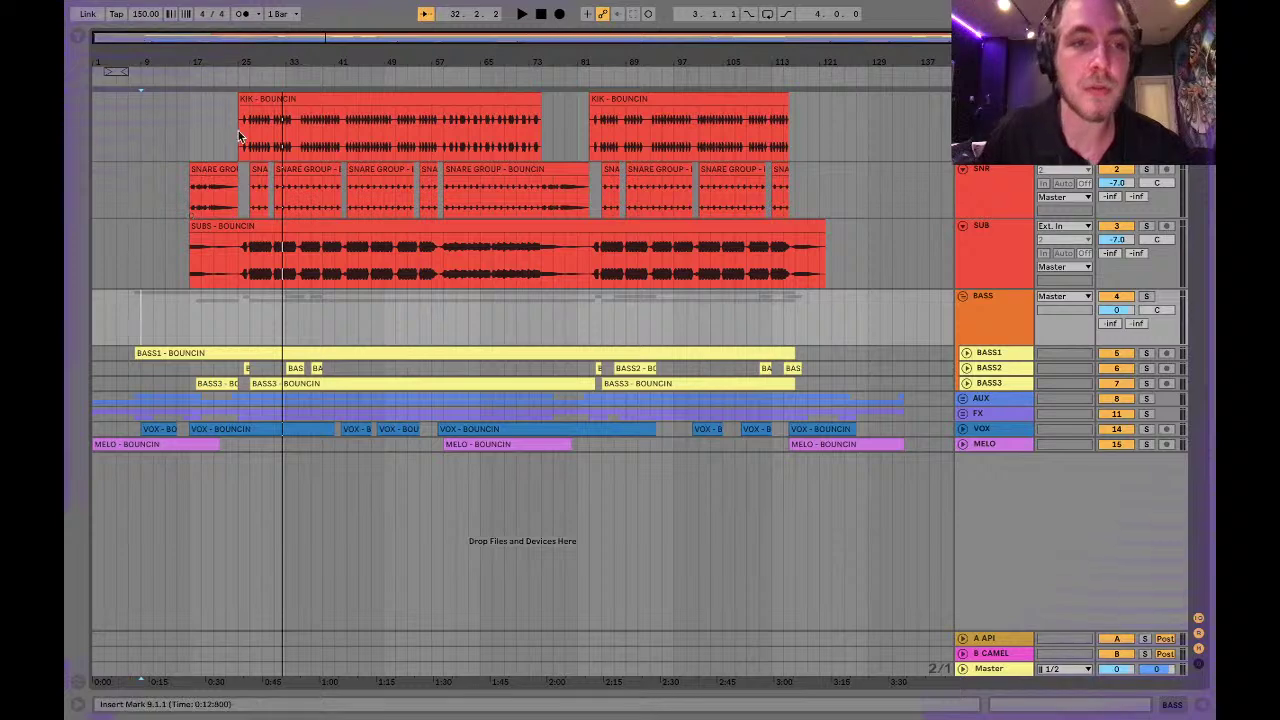
# Try extending the first KIK clip back to bar 1 and forward to bar 135, and undo the changes.
pyautogui.moveTo(239, 98); pyautogui.dragTo(93, 98)
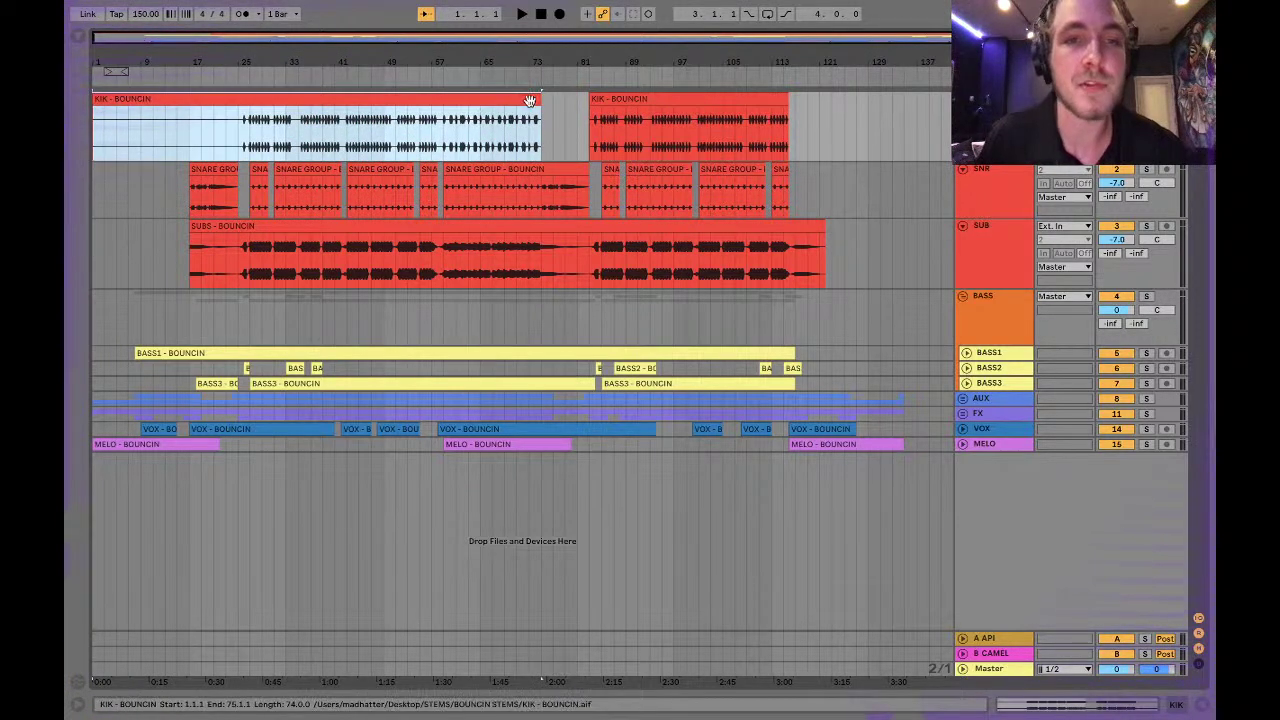
pyautogui.moveTo(539, 100); pyautogui.dragTo(943, 120)
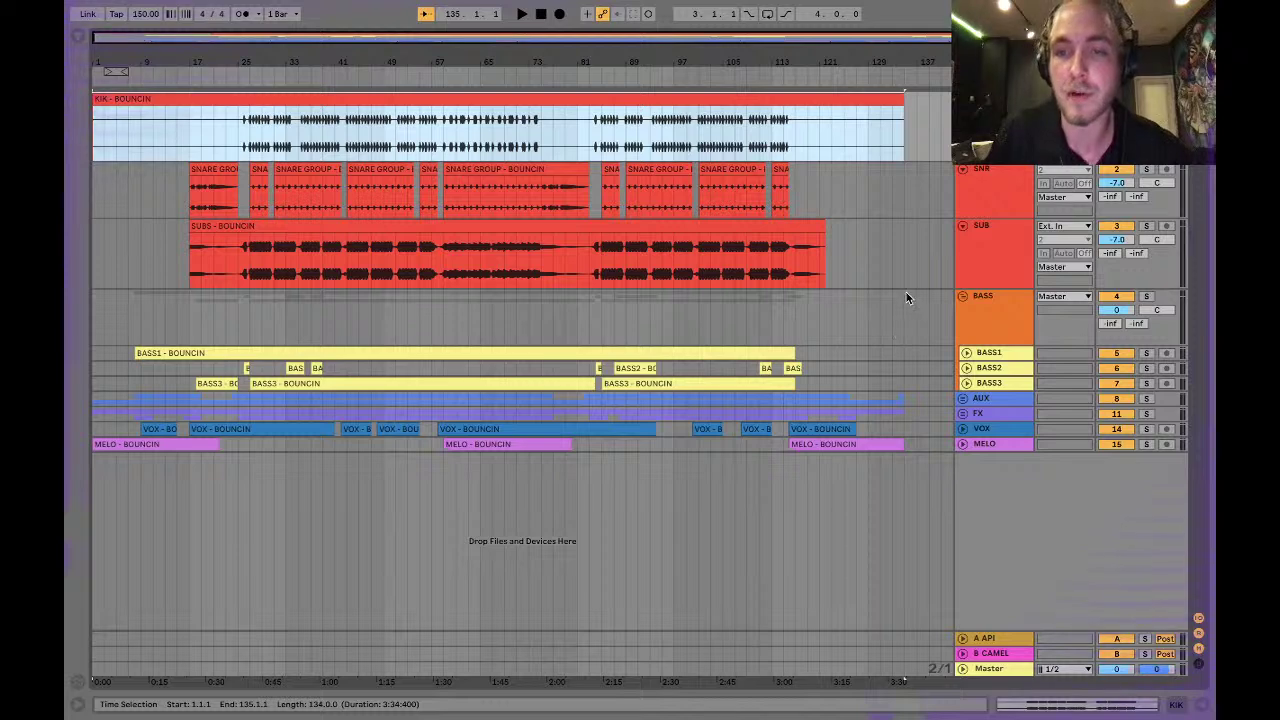
pyautogui.hotkey('ctrl', 'z')
pyautogui.hotkey('ctrl', 'z')
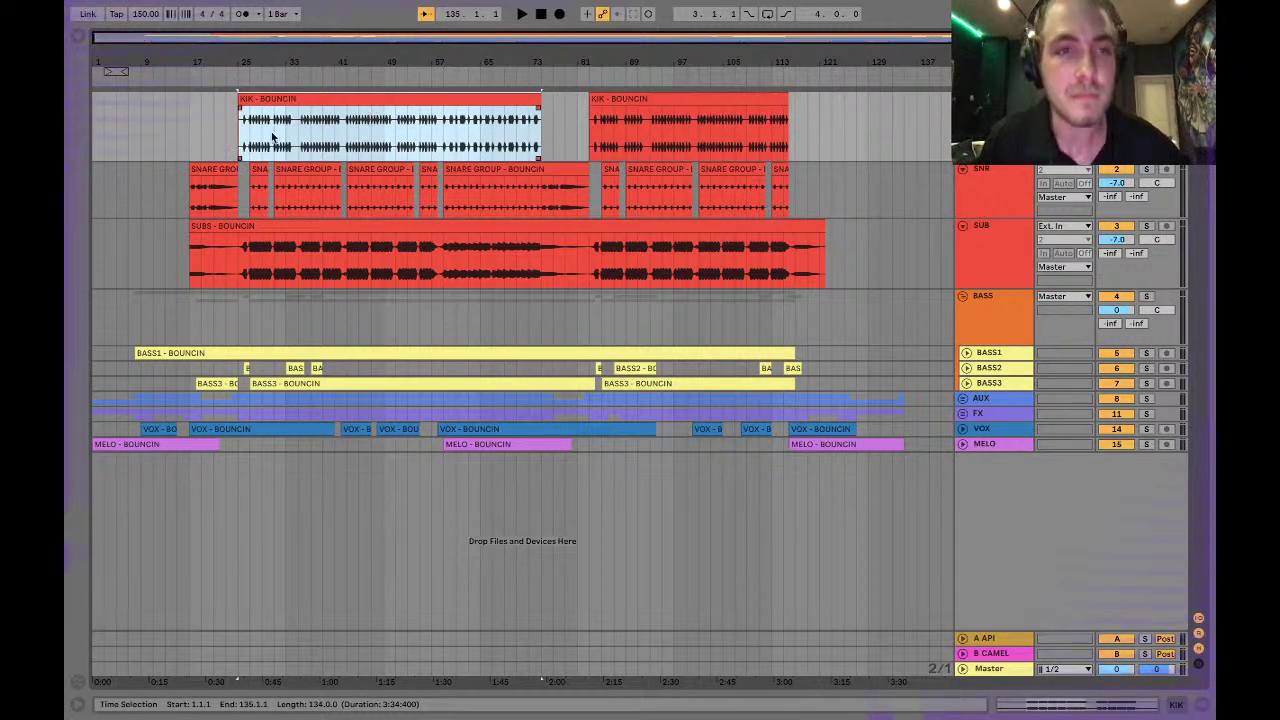
pyautogui.hotkey('ctrl', 'j')
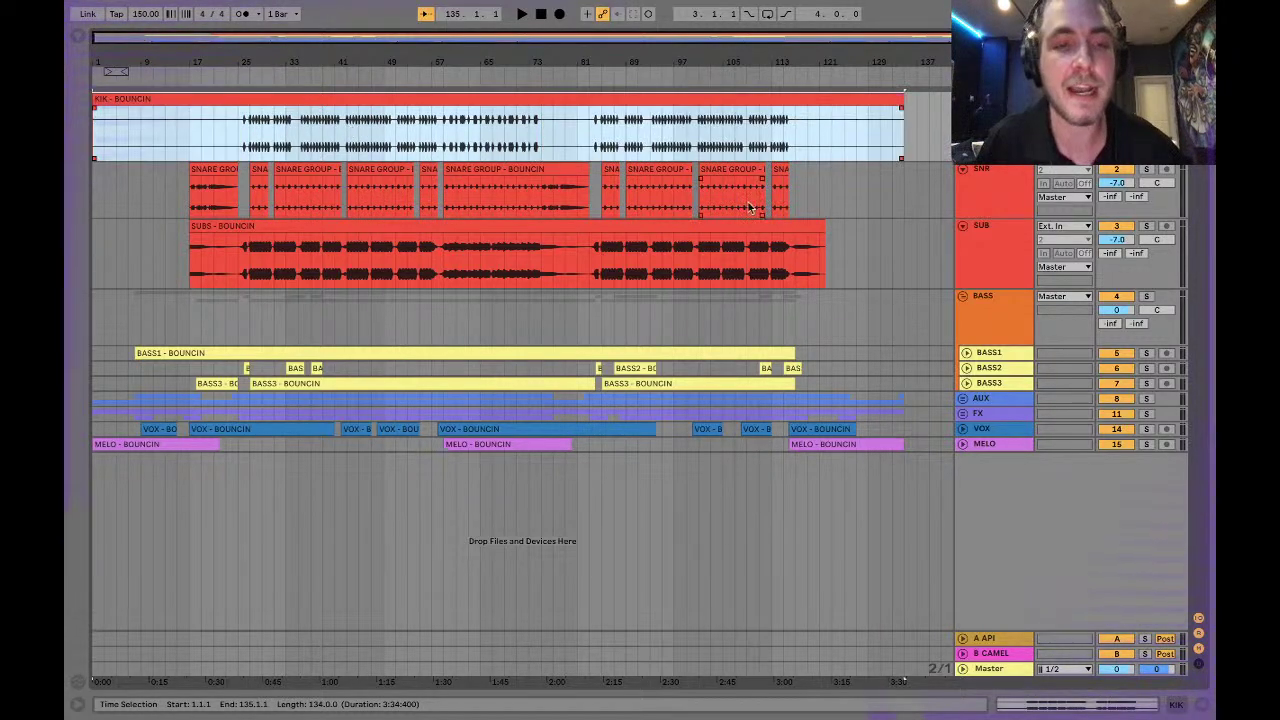
pyautogui.hotkey('ctrl', 'z')
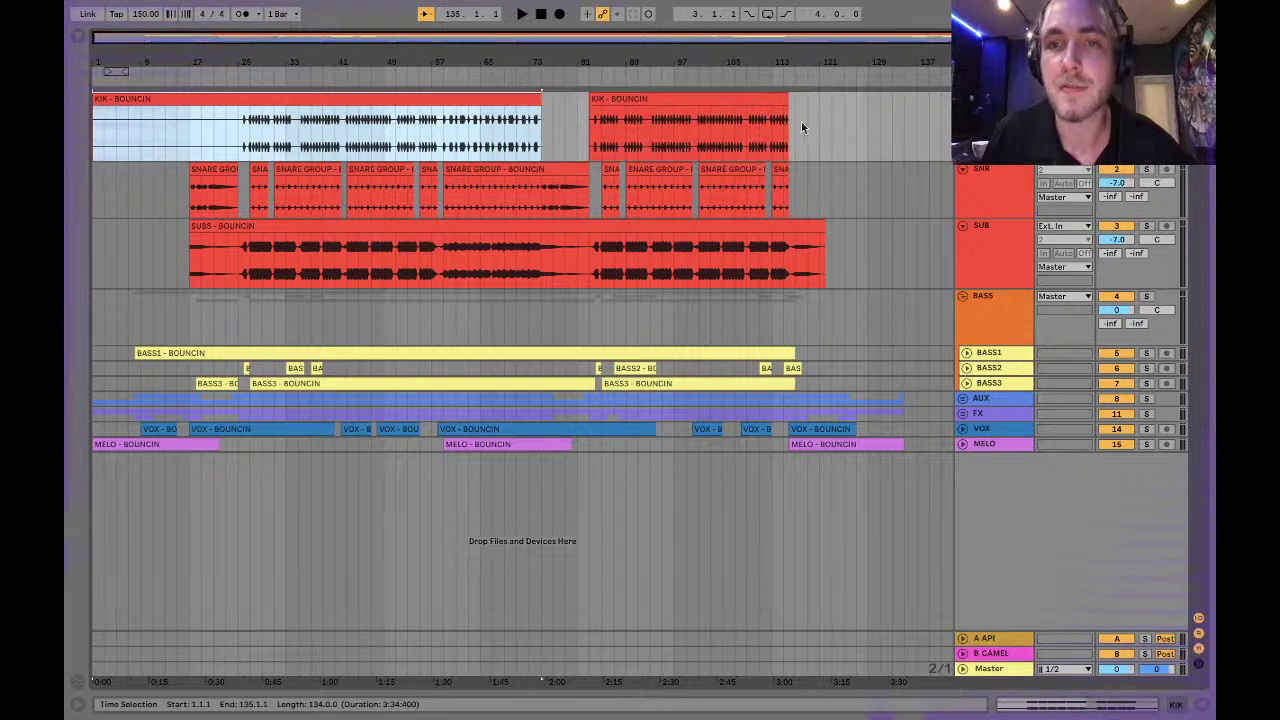
pyautogui.hotkey('ctrl', 'z')
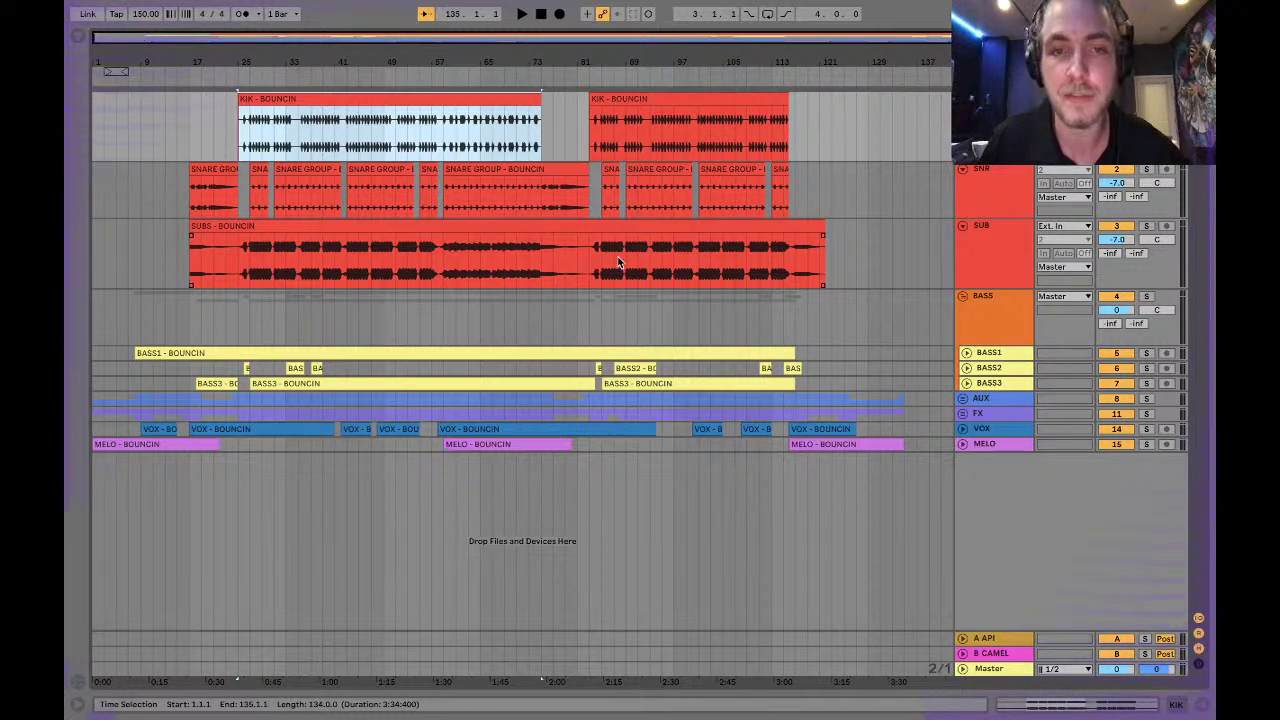
# Unfold the BASS2 track, try extending its clip at bar 111 back to bar 9, and undo the extension.
pyautogui.click(966, 368)
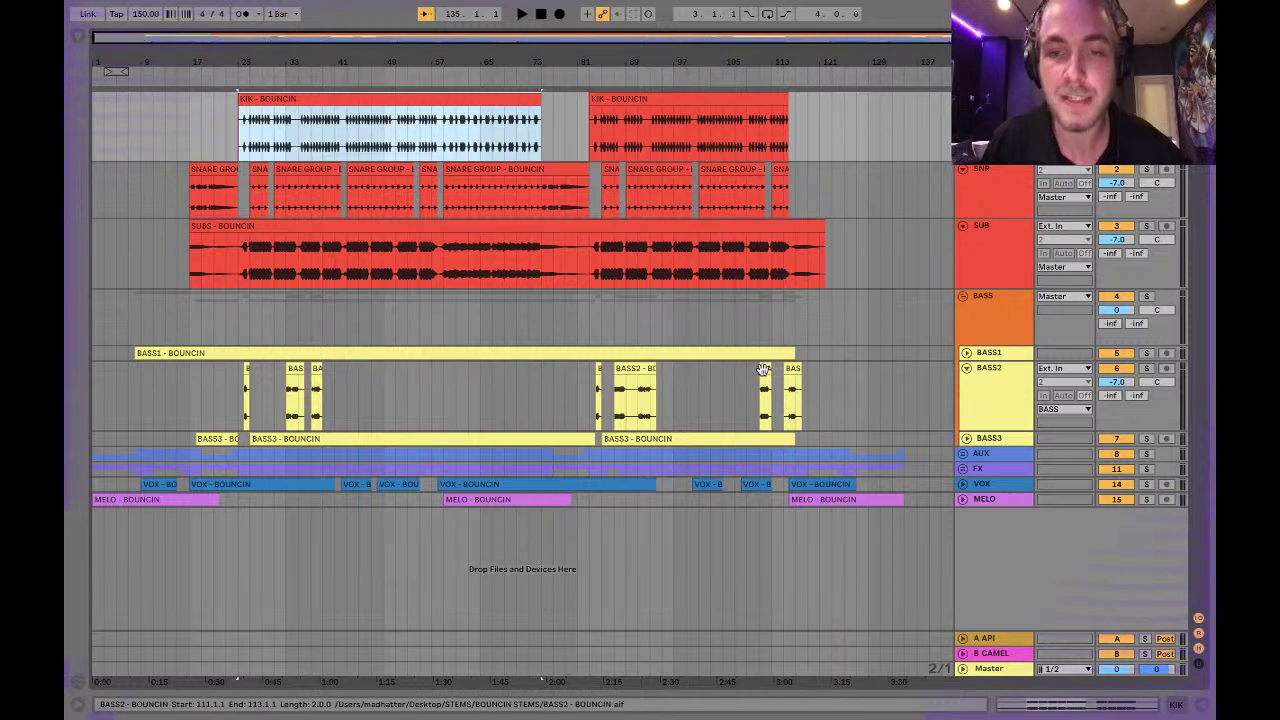
pyautogui.moveTo(764, 370); pyautogui.dragTo(141, 376)
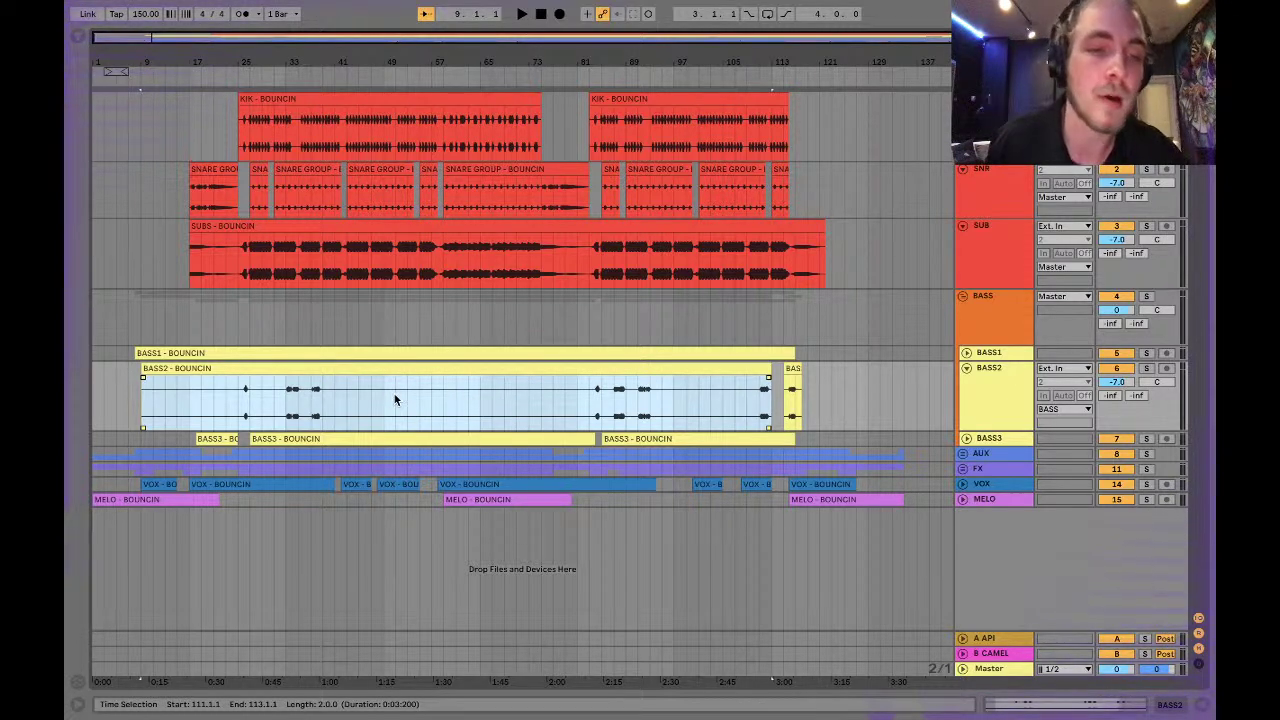
pyautogui.press('super+z')
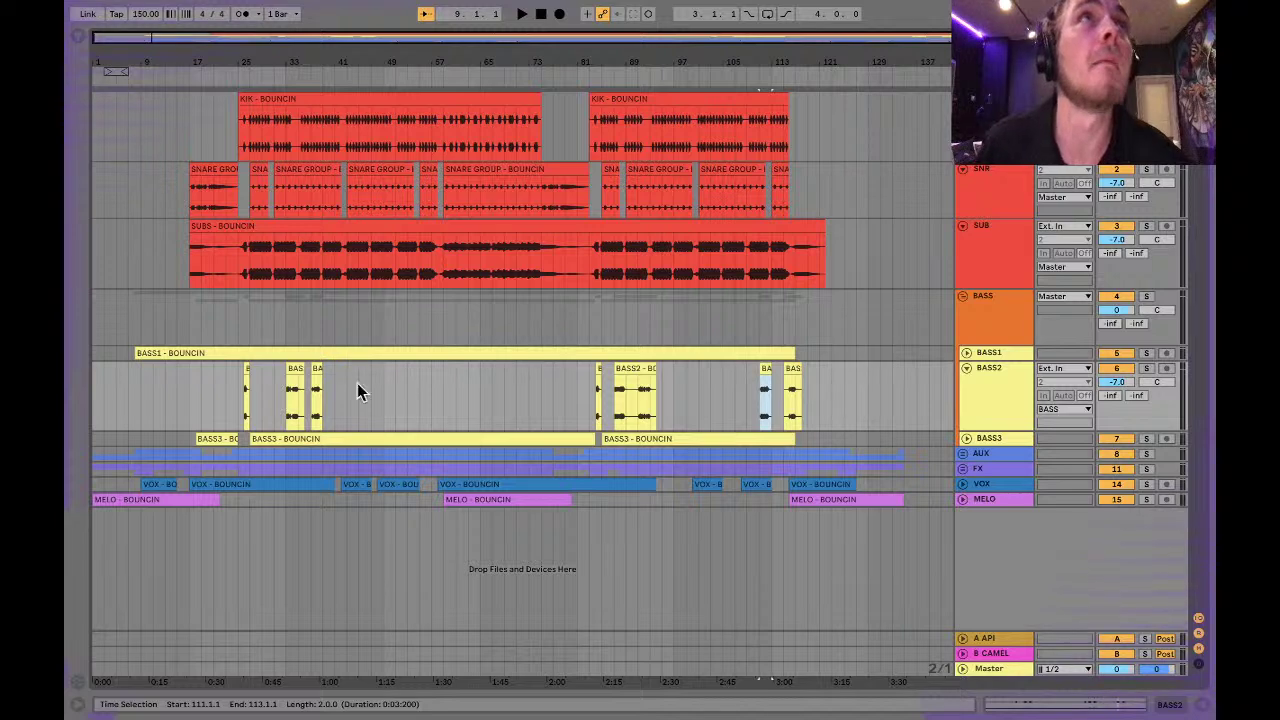
# Unfold the BASS1, VOX and MELO tracks to show their waveforms.
pyautogui.click(965, 353)
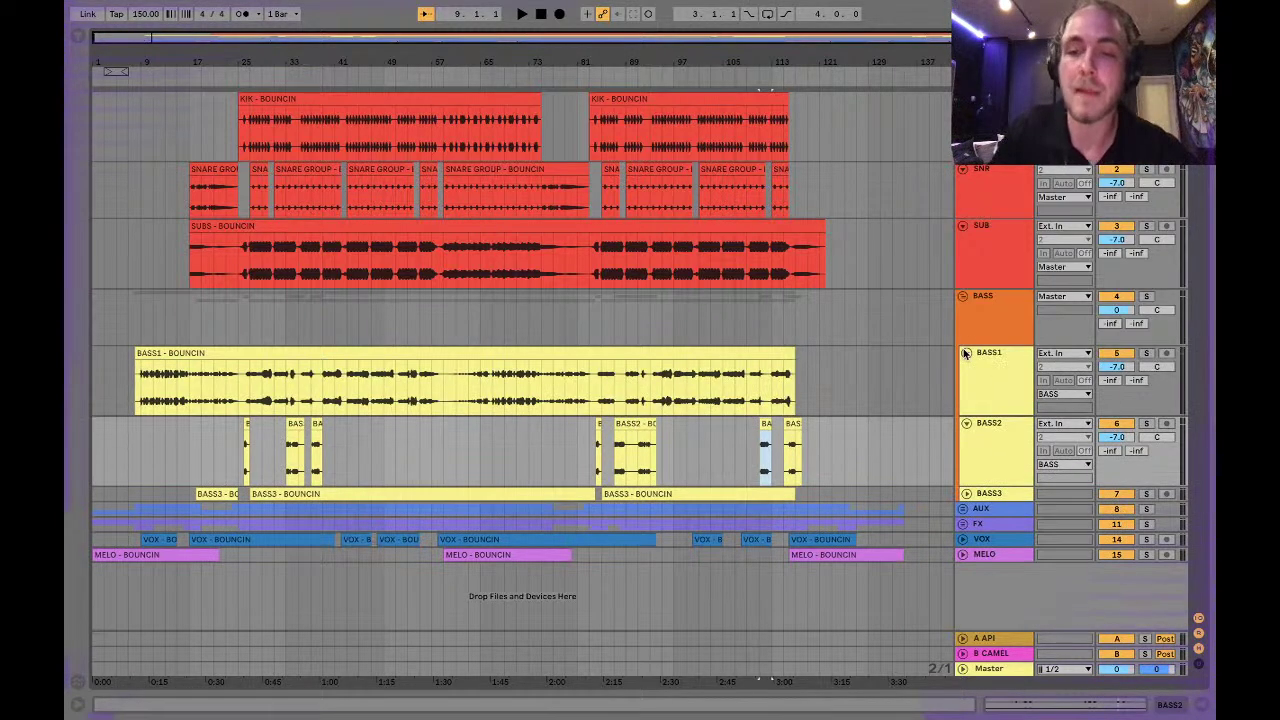
pyautogui.click(963, 540)
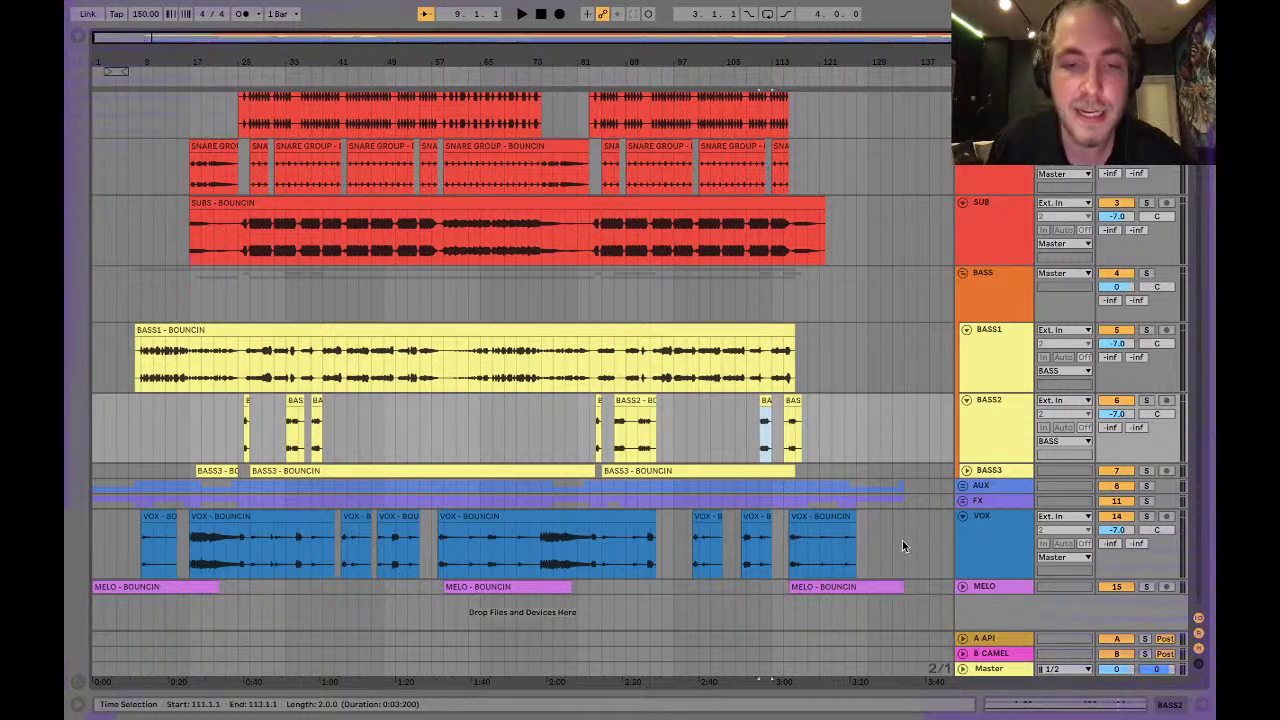
pyautogui.click(963, 588)
pyautogui.scroll(-2, 865, 557)
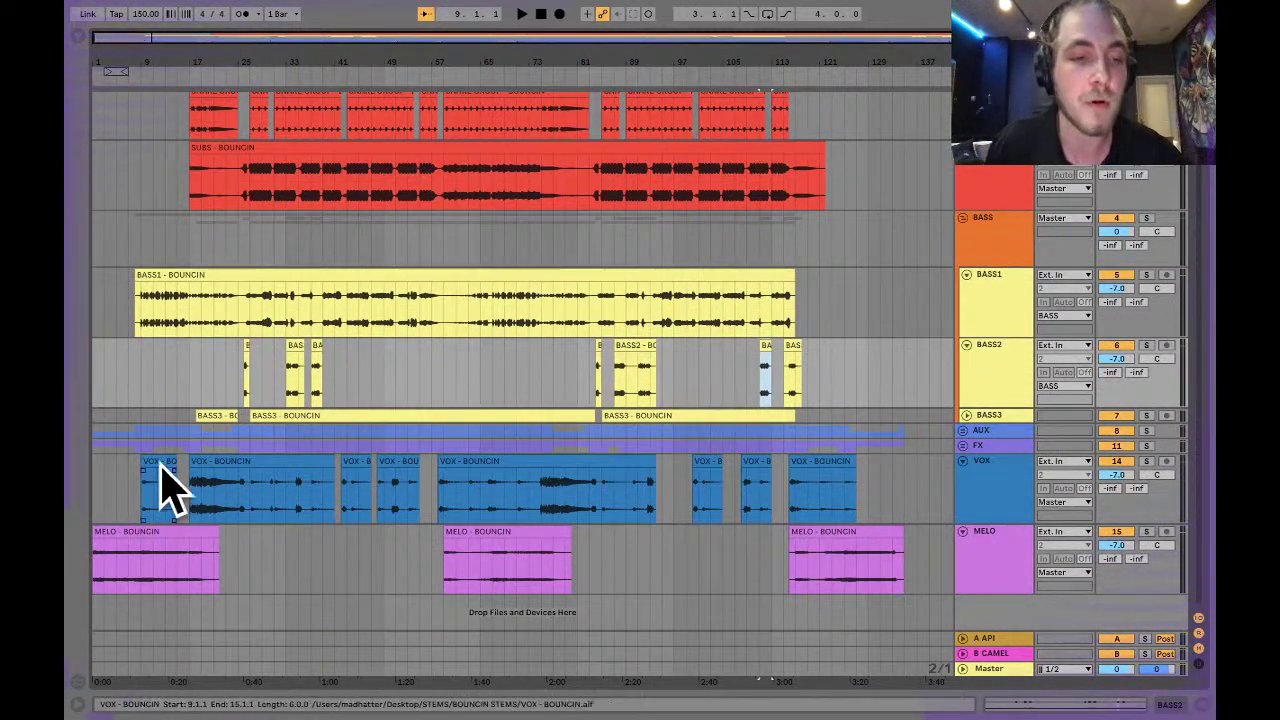
# Unfold the FX group to examine its FX1 and FX2 clips, and fold it again.
pyautogui.click(964, 446)
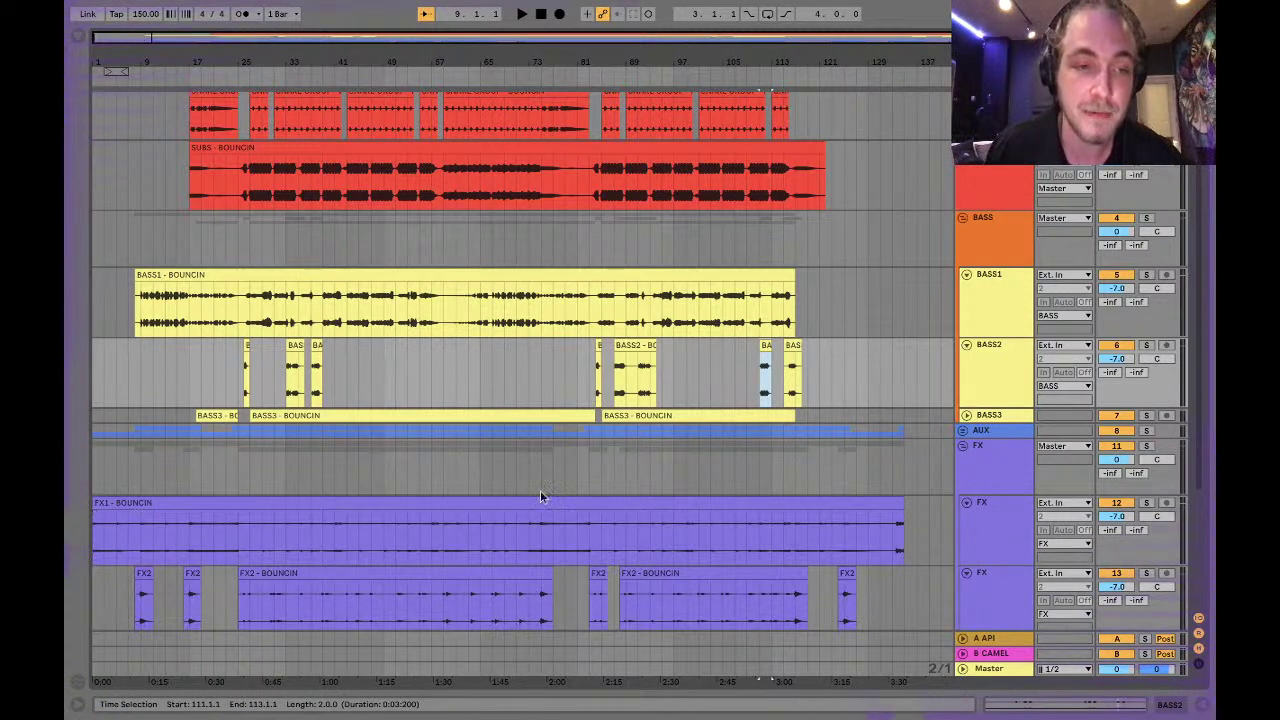
pyautogui.click(964, 446)
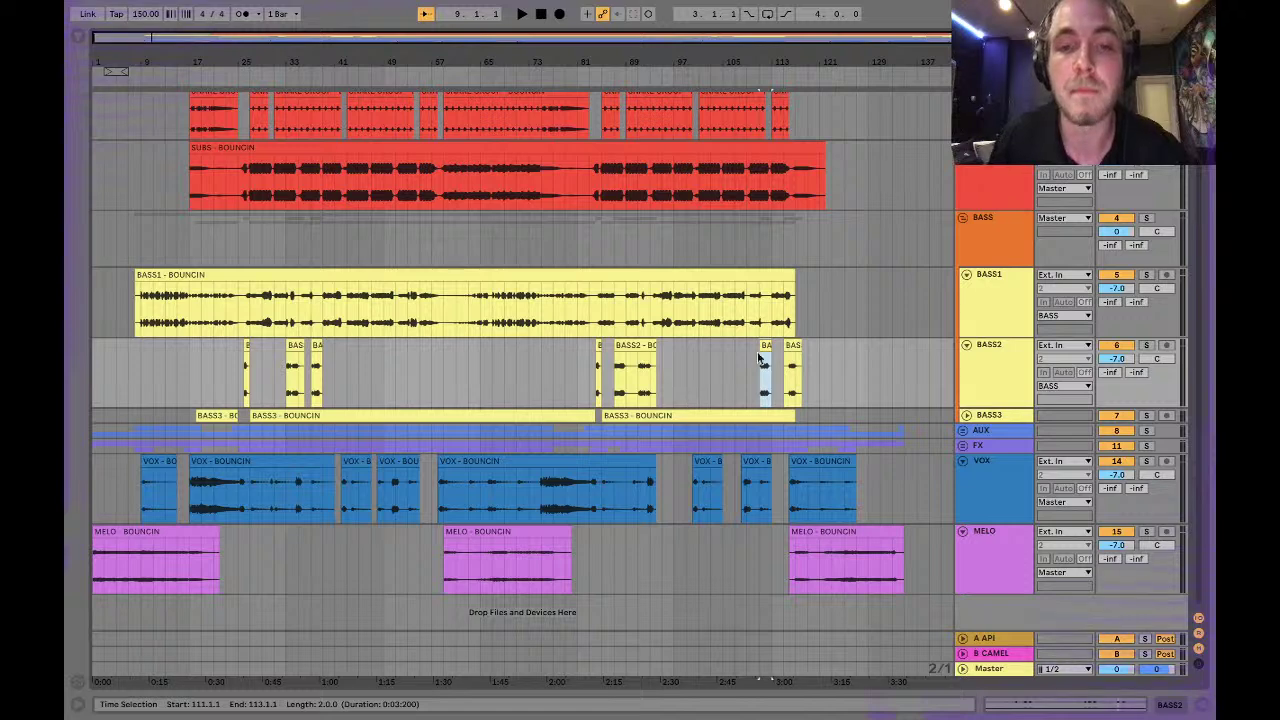
pyautogui.scroll(3, 490, 345)
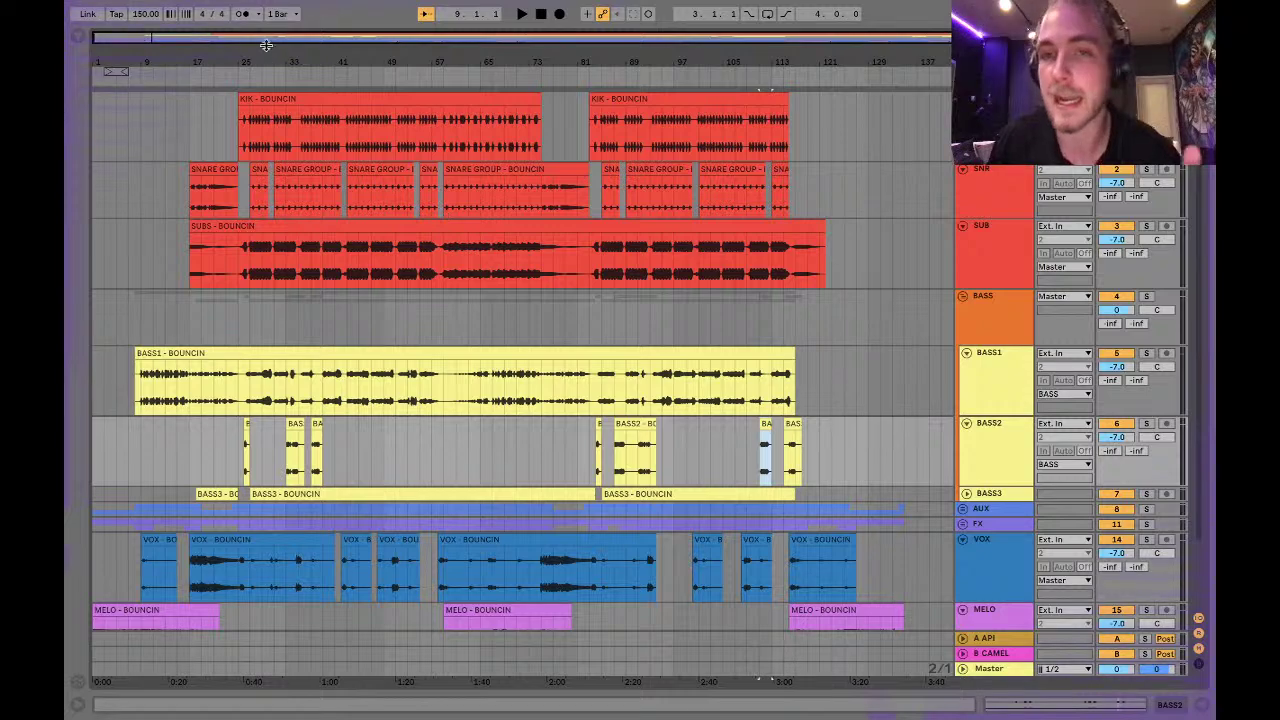
# Increase the height of the SUB track to enlarge its waveform.
pyautogui.moveTo(158, 40); pyautogui.dragTo(700, 200)
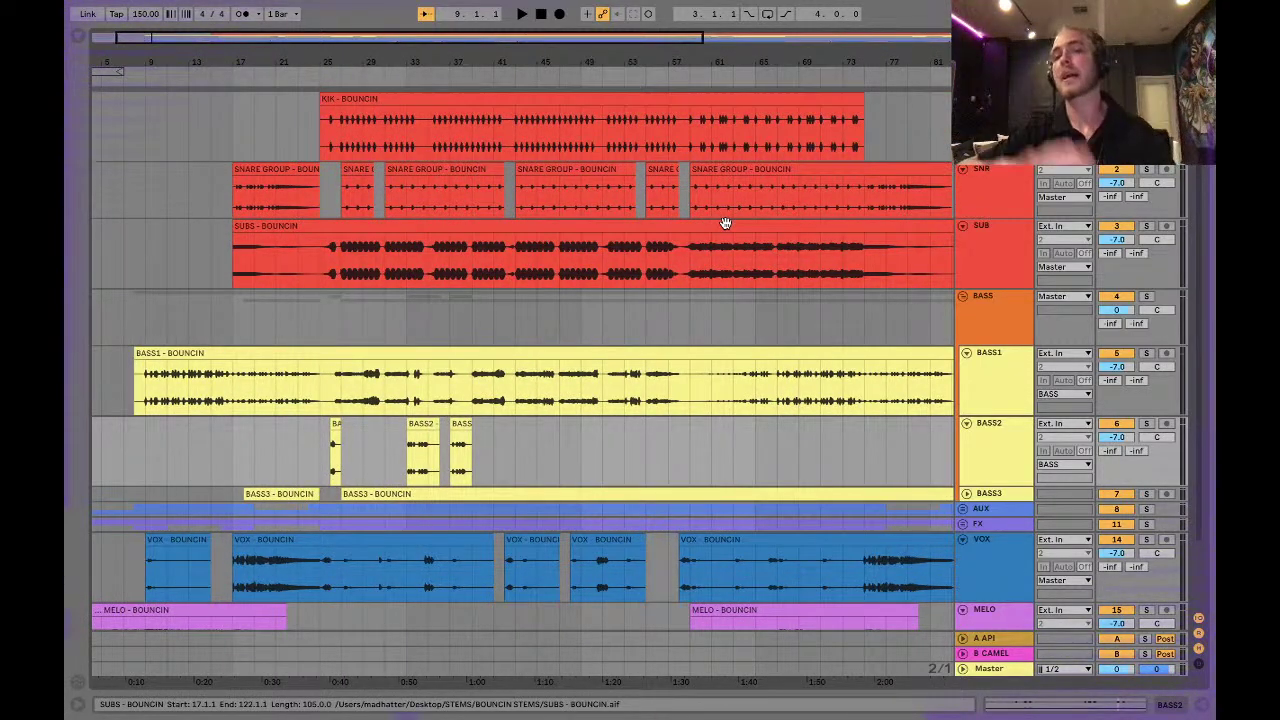
pyautogui.moveTo(162, 36); pyautogui.dragTo(166, 62)
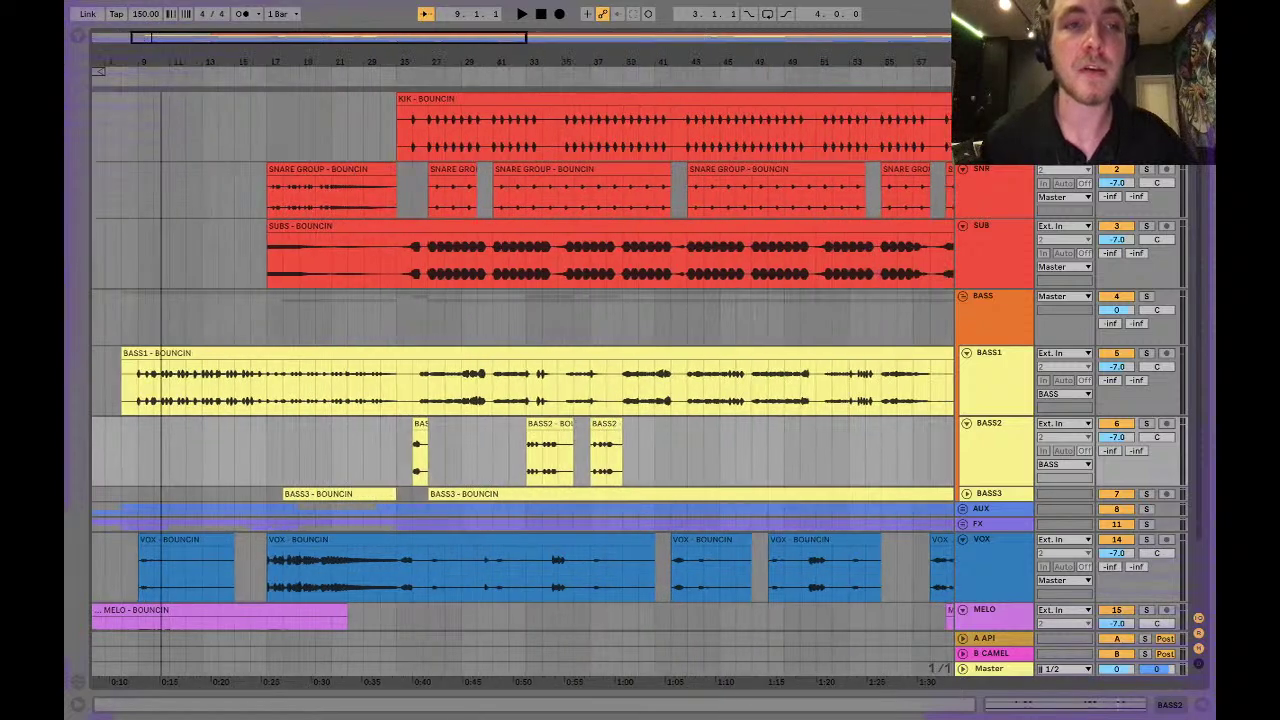
pyautogui.moveTo(997, 287); pyautogui.dragTo(997, 342)
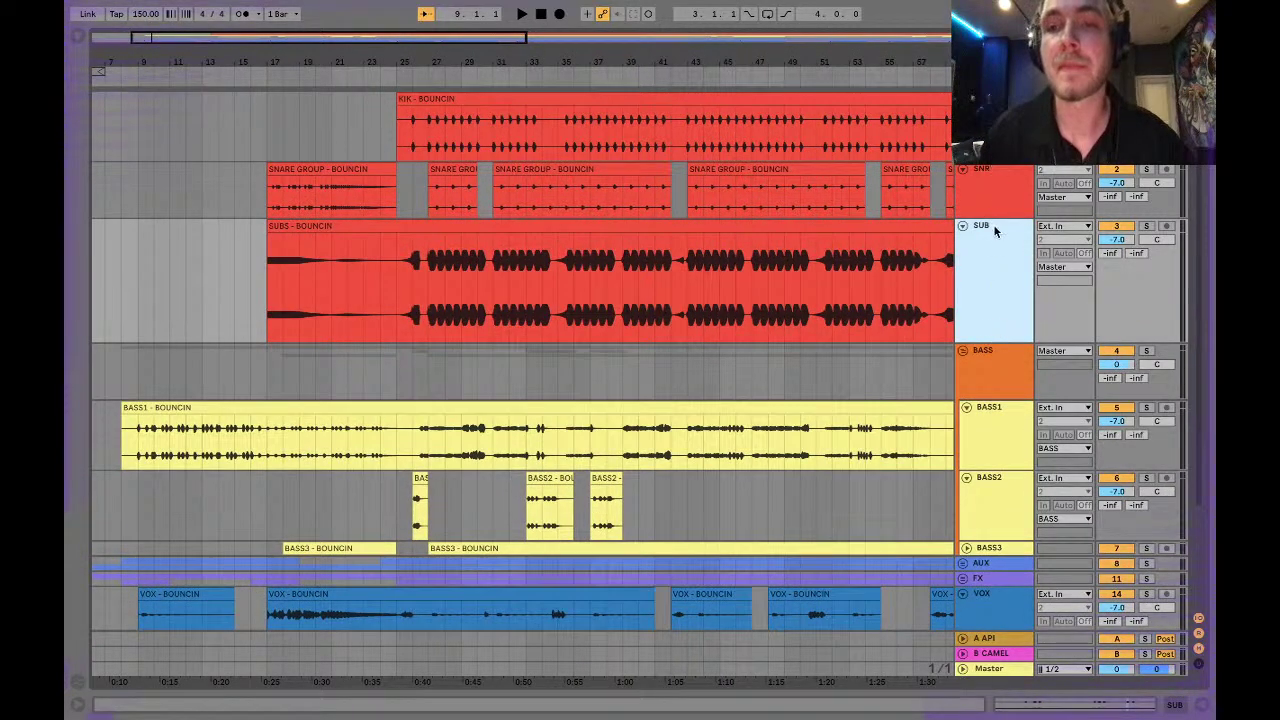
# Group the KIK and SUB tracks together and name the group KIKSUB.
pyautogui.click(240, 127)
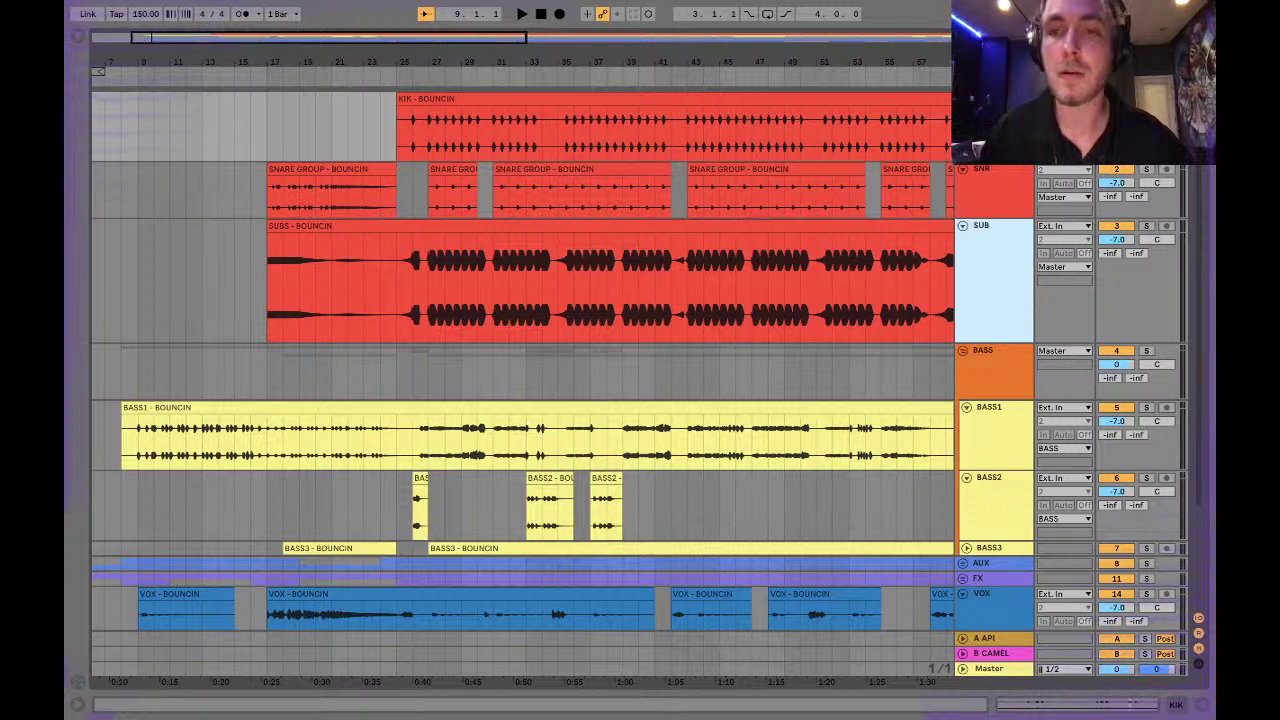
pyautogui.hotkey('ctrl', 'g')
pyautogui.click(995, 112)
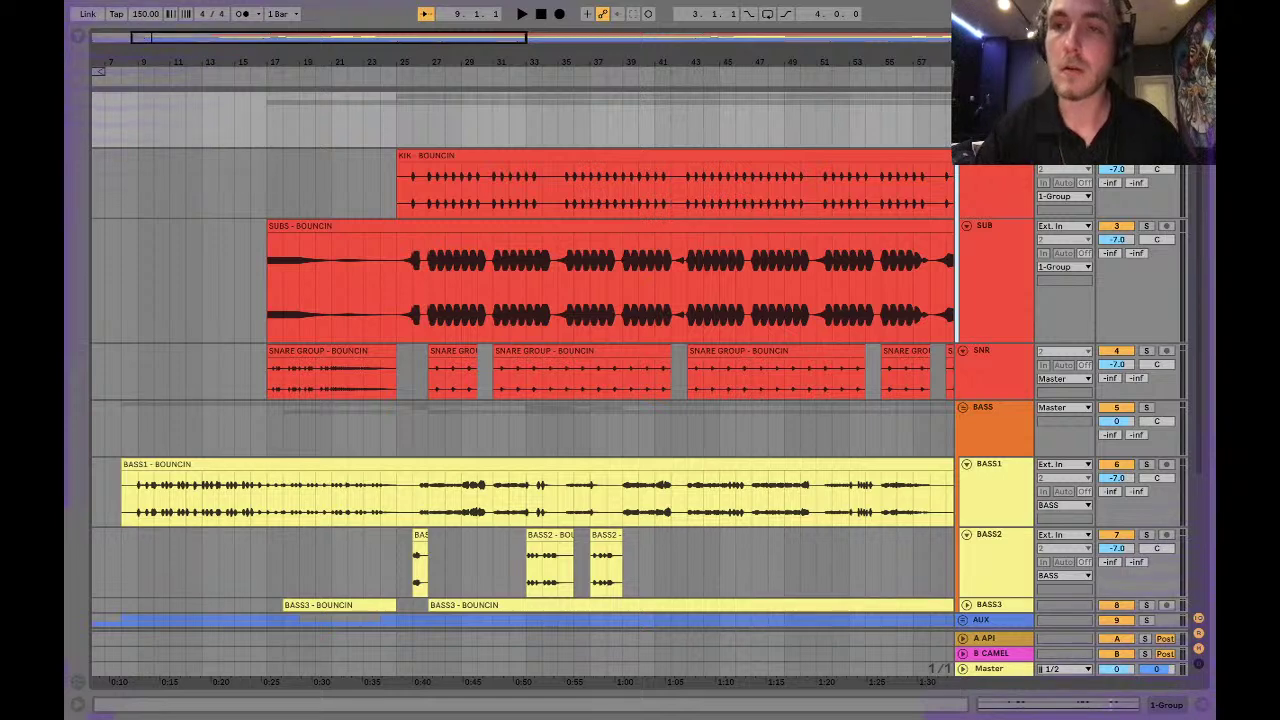
pyautogui.press('Return')
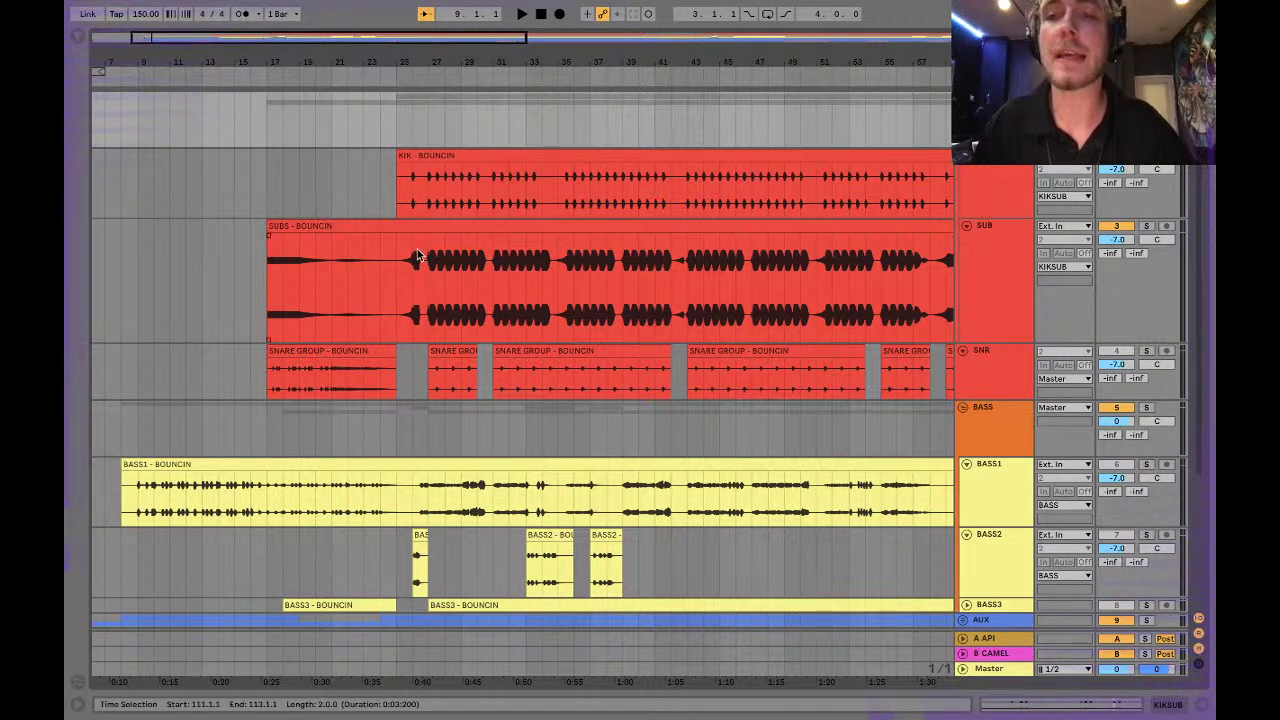
# Place the insert marker on the SUB clip at bar 26 and at bar 42.
pyautogui.click(414, 262)
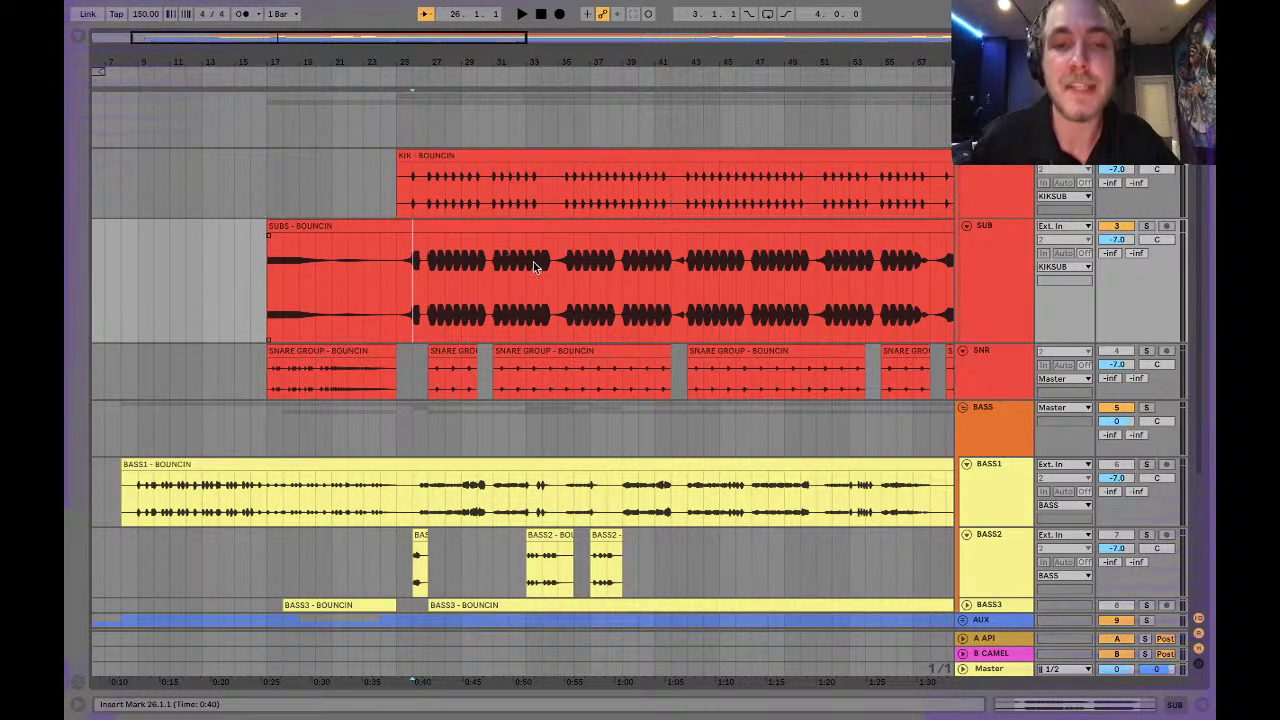
pyautogui.click(668, 266)
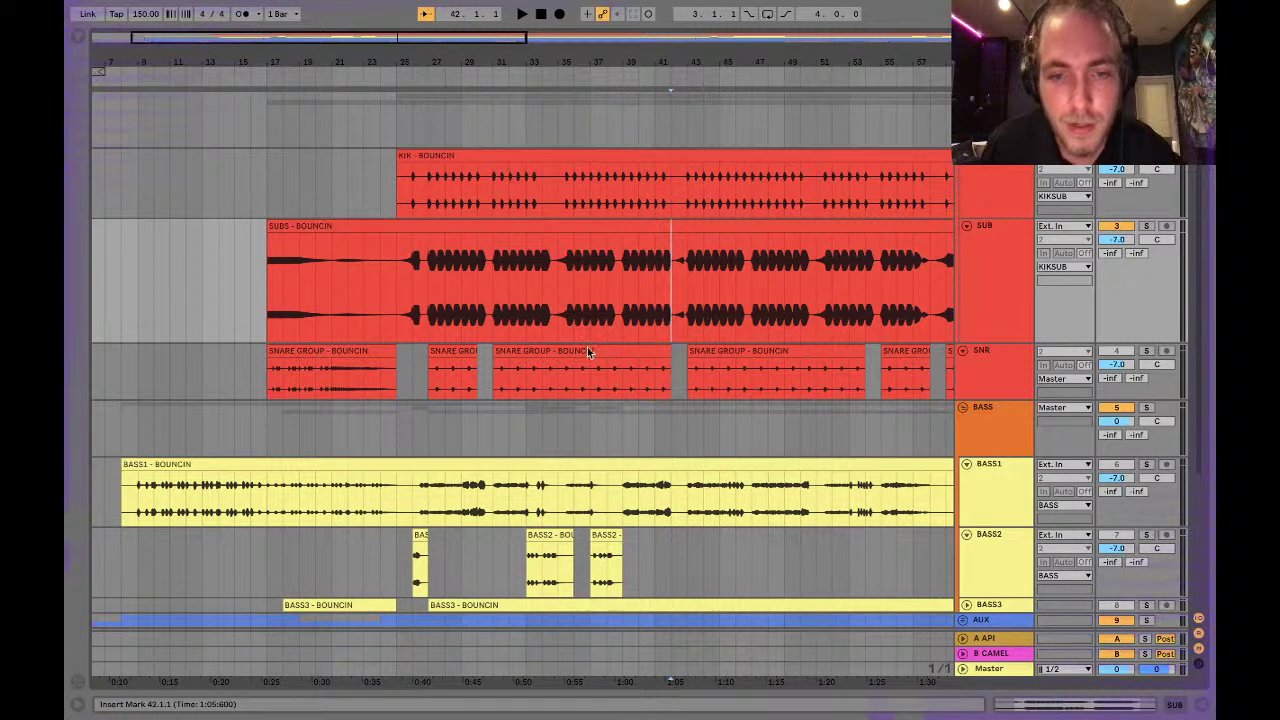
# Delete the silent SUB section from 30.3.1 to 31.1.1 and the silent KIK section from 33.4.1 to 35.2.1.
pyautogui.click(543, 280)
pyautogui.press('+')
pyautogui.press('+')
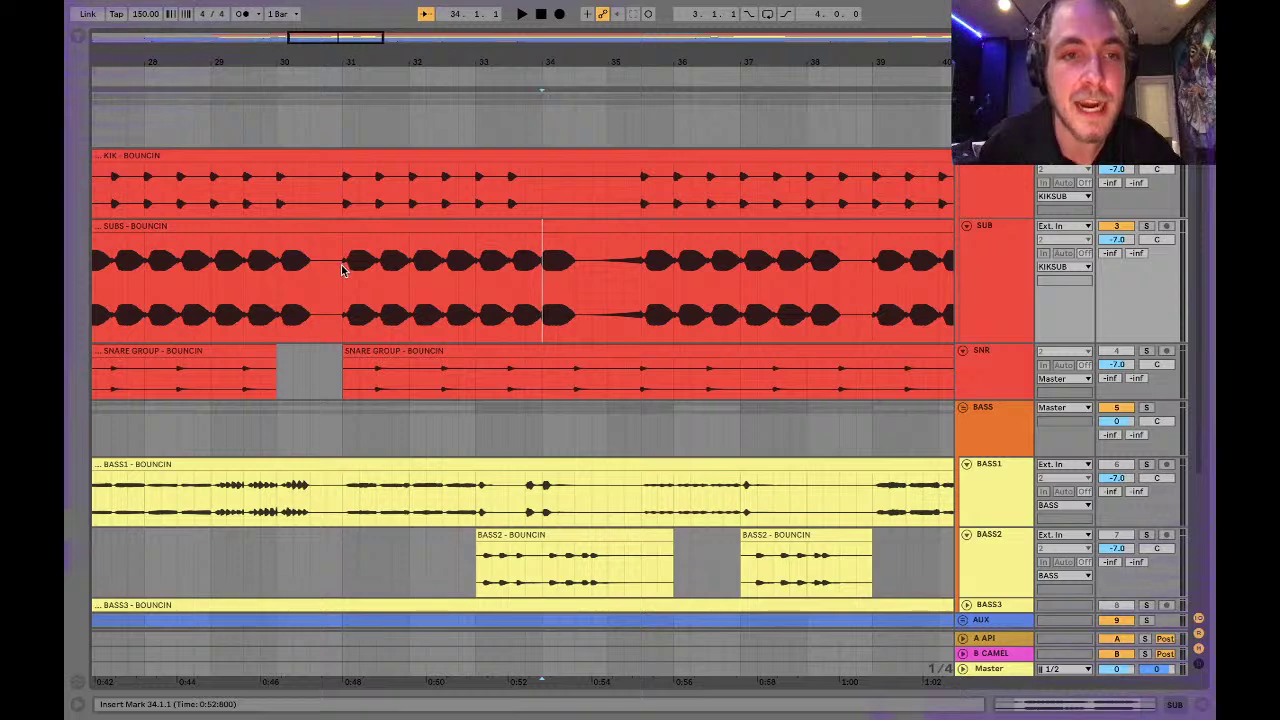
pyautogui.moveTo(337, 268); pyautogui.dragTo(314, 282)
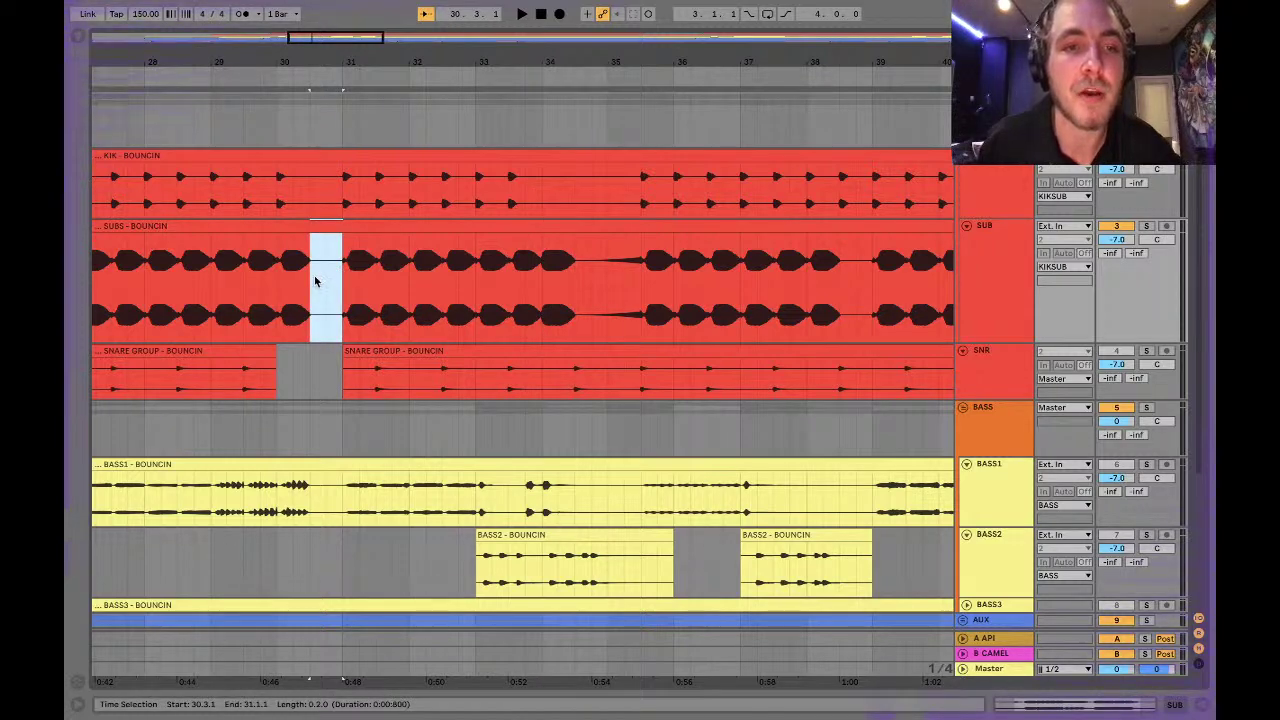
pyautogui.press('Delete')
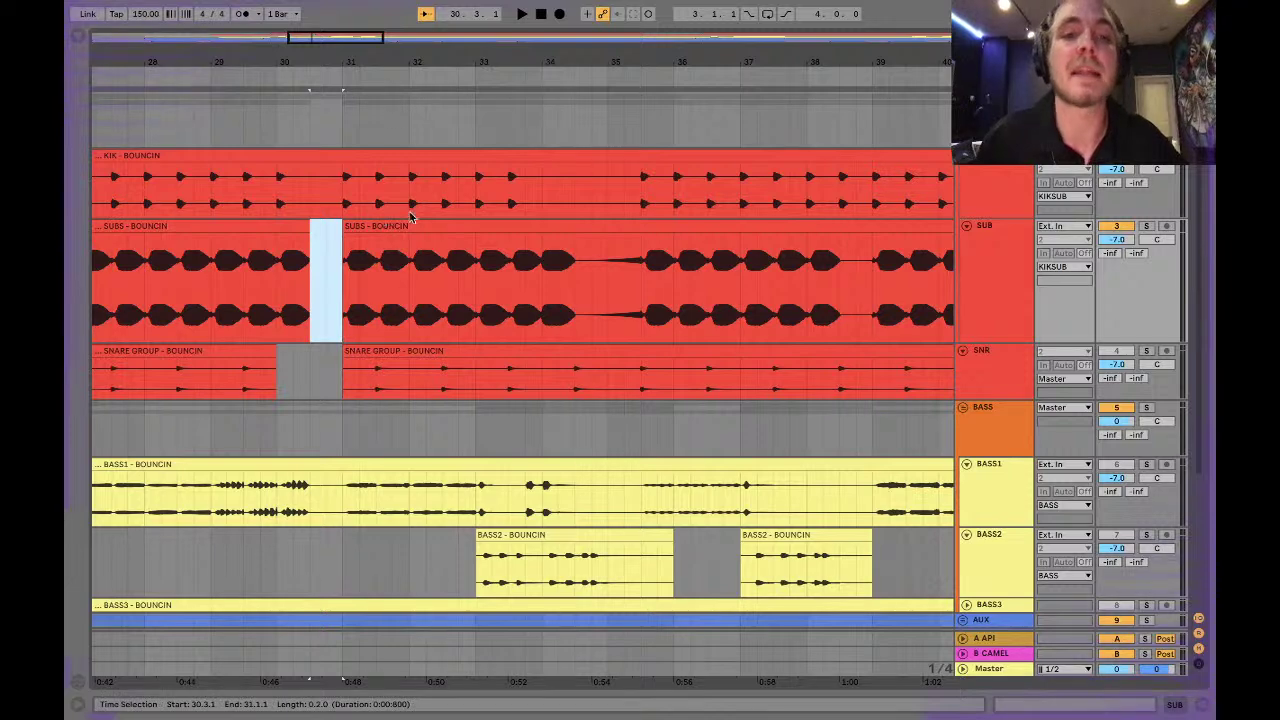
pyautogui.moveTo(526, 186); pyautogui.dragTo(621, 186)
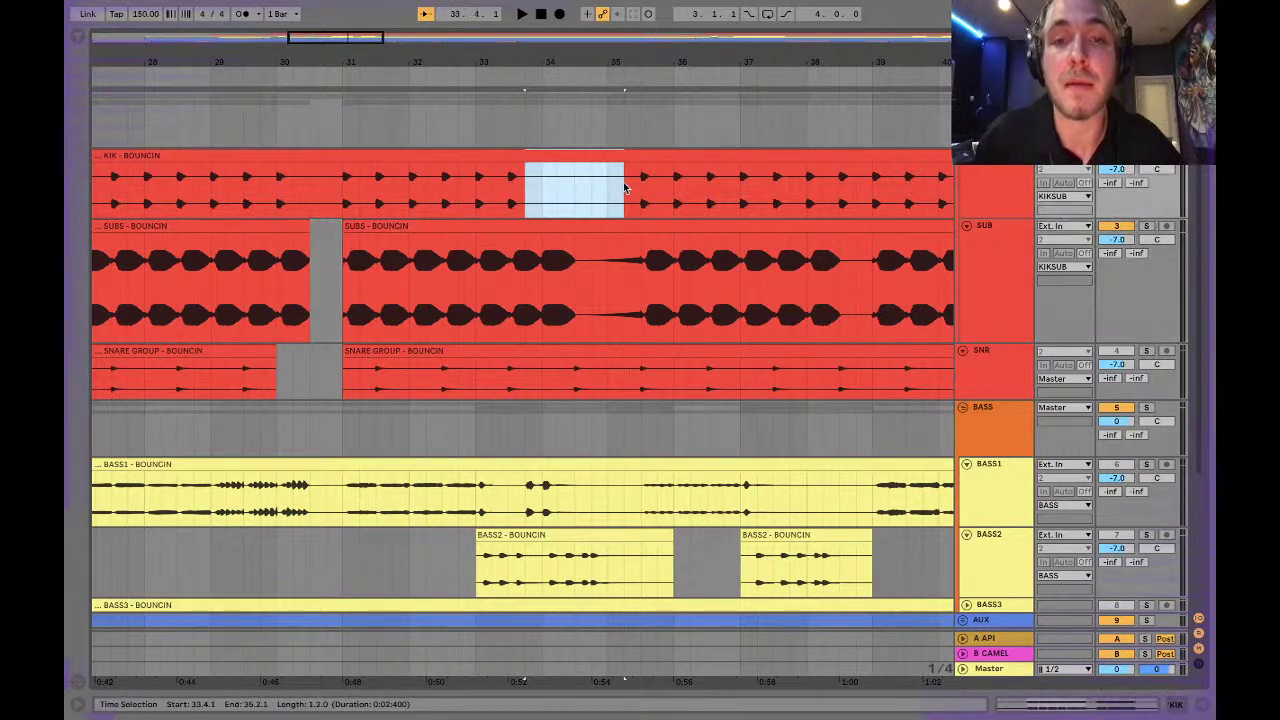
pyautogui.press('Delete')
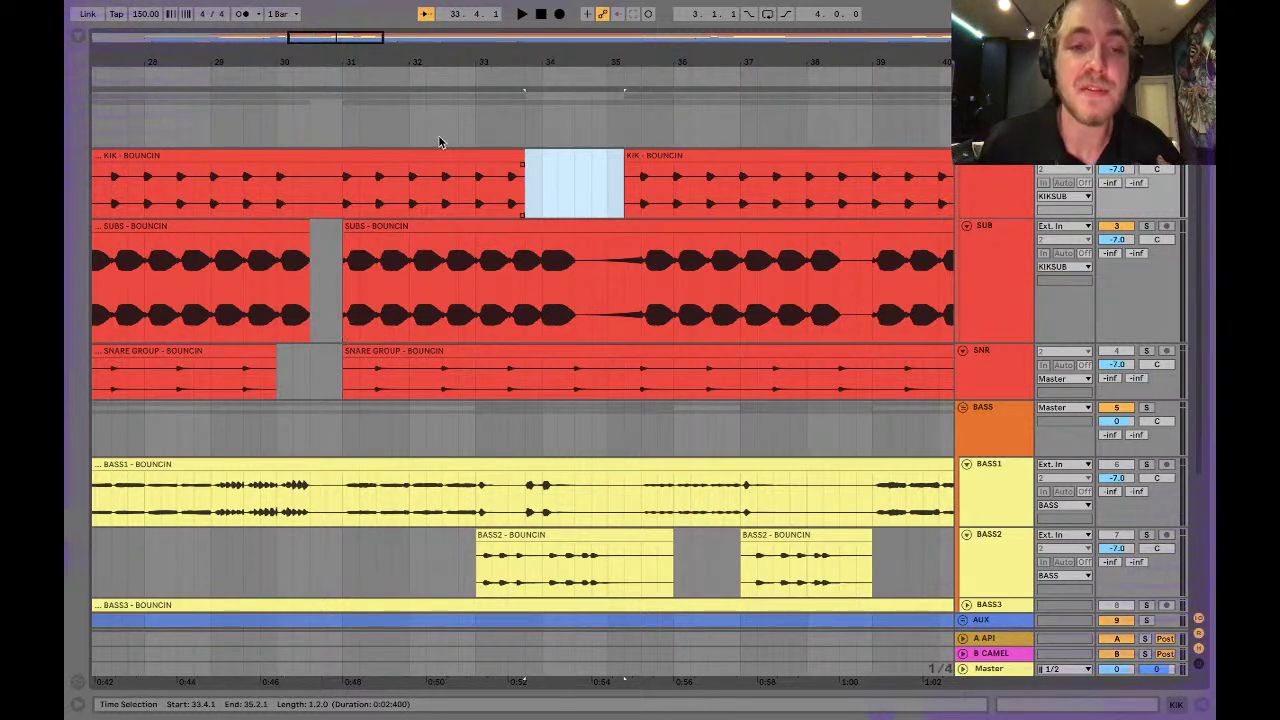
# Delete the silent section of the SUB clip from 26.3.1 to 27.1.1.
pyautogui.hscroll(-5, 471, 275)
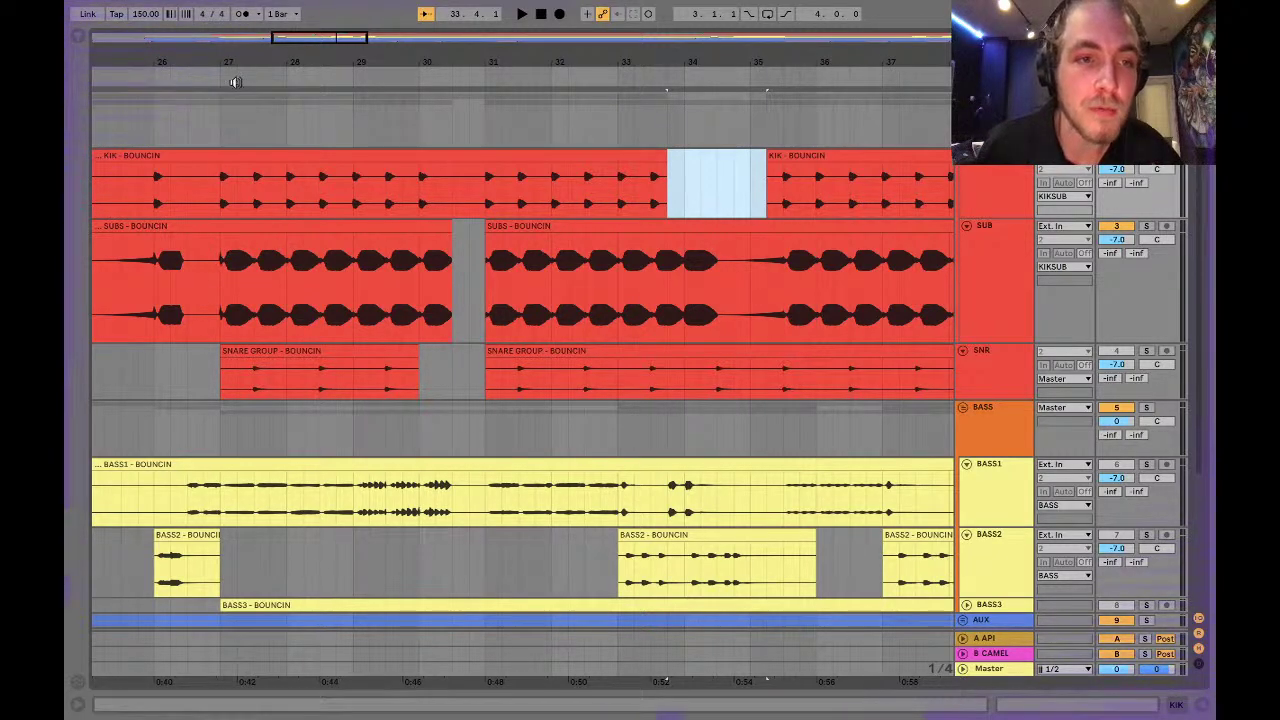
pyautogui.moveTo(296, 40); pyautogui.dragTo(279, 324)
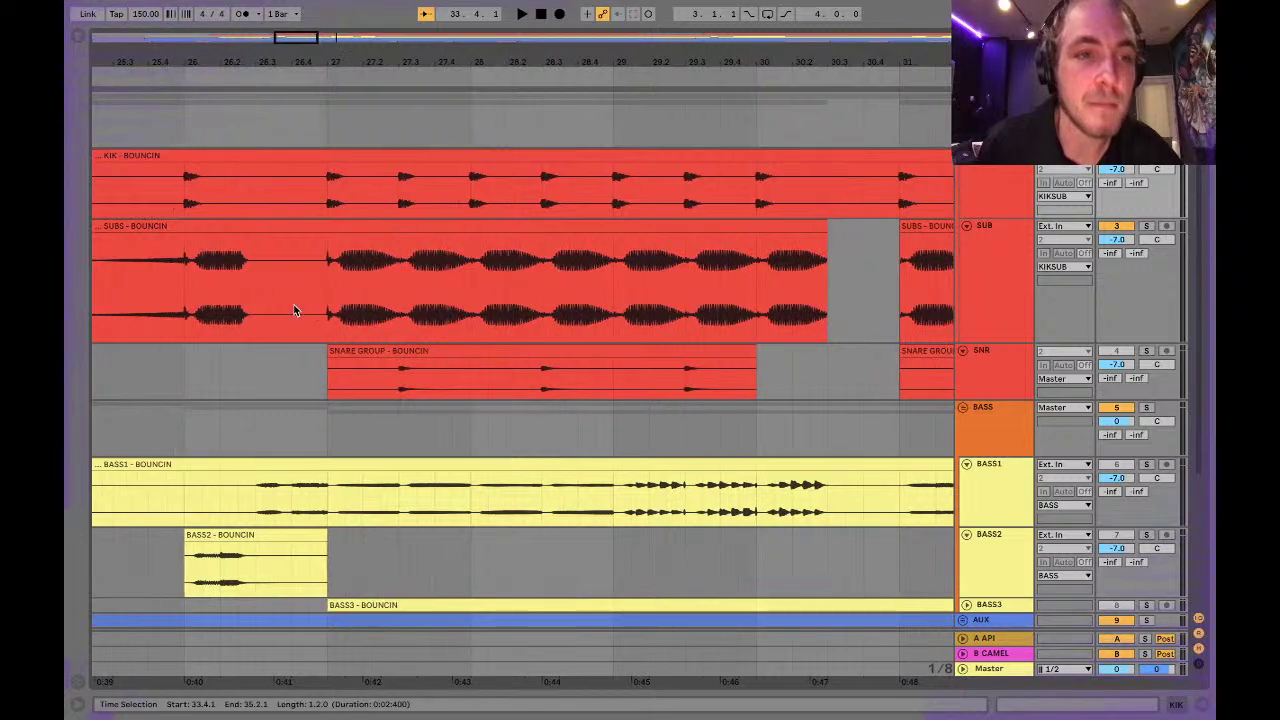
pyautogui.moveTo(325, 268); pyautogui.dragTo(257, 265)
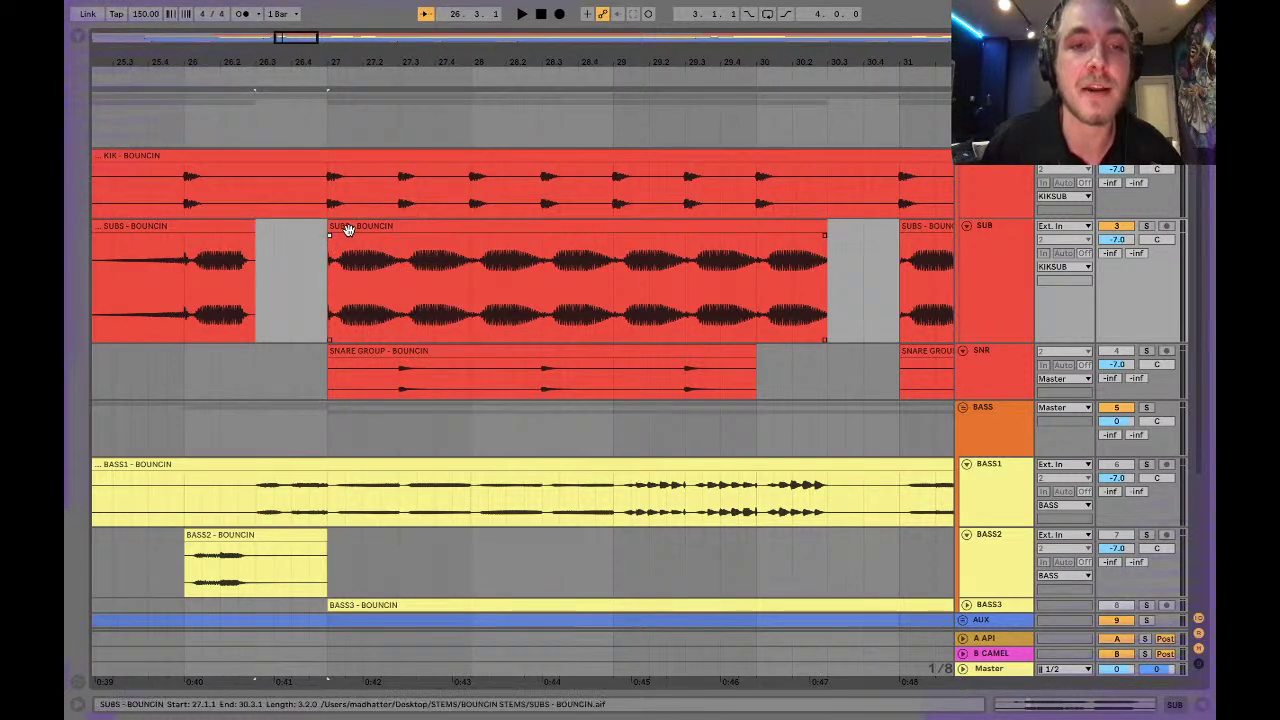
# Play the SUB track soloed from bar 27, turn its solo off and return the insert marker to 27.1.1.
pyautogui.click(340, 228)
pyautogui.click(1148, 226)
pyautogui.press('space')
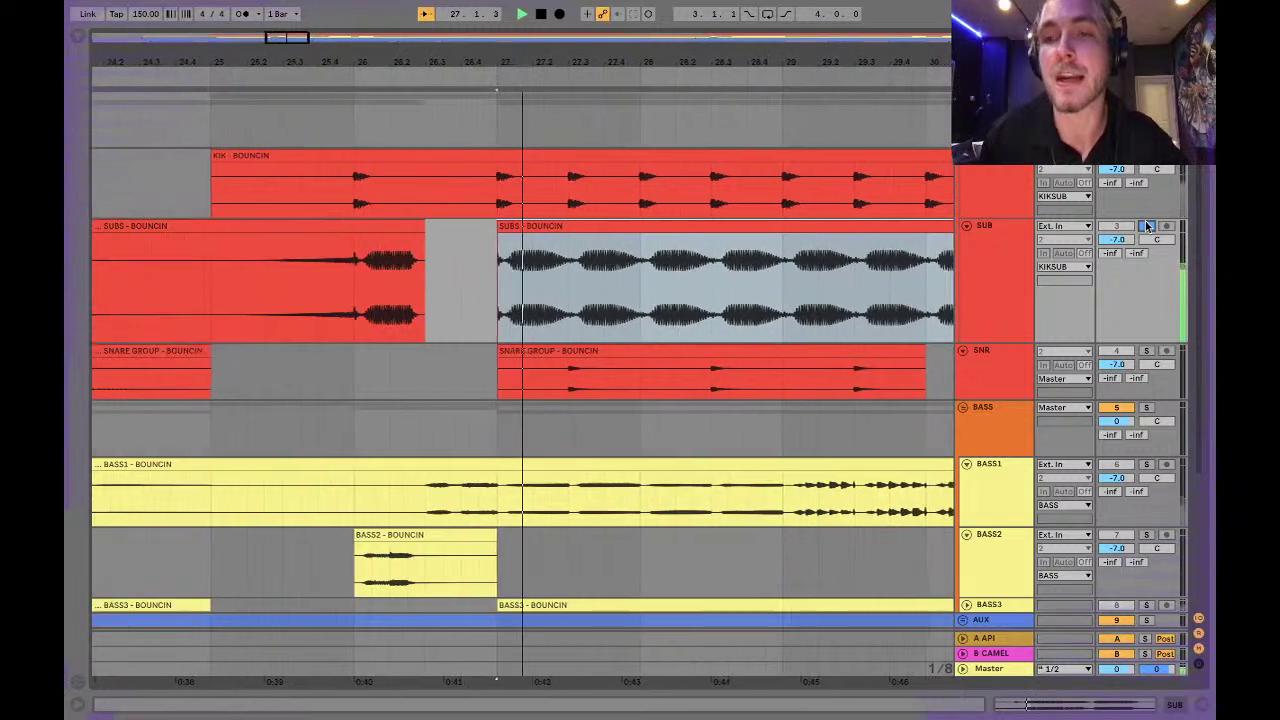
pyautogui.click(1148, 226)
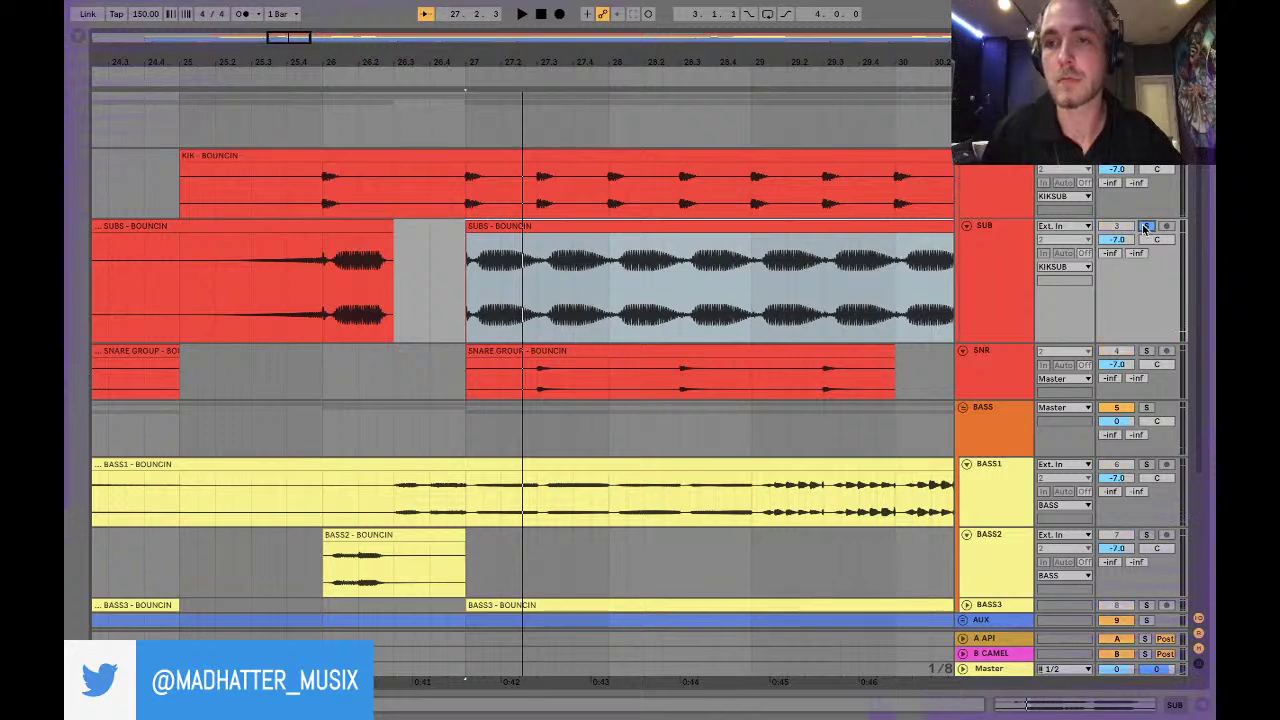
pyautogui.click(430, 335)
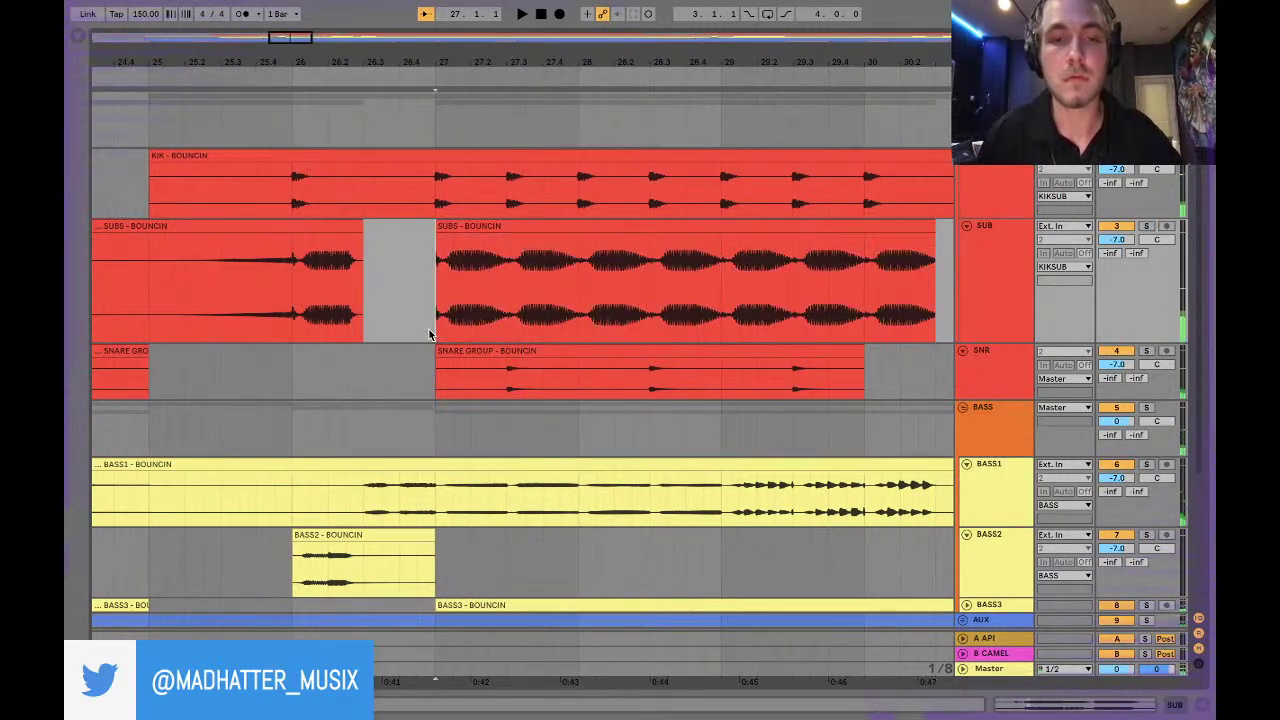
# Set the audio output device to Aggregate Device (2 In, 4 Out) and play the arrangement from bar 27.
pyautogui.press('super+comma')
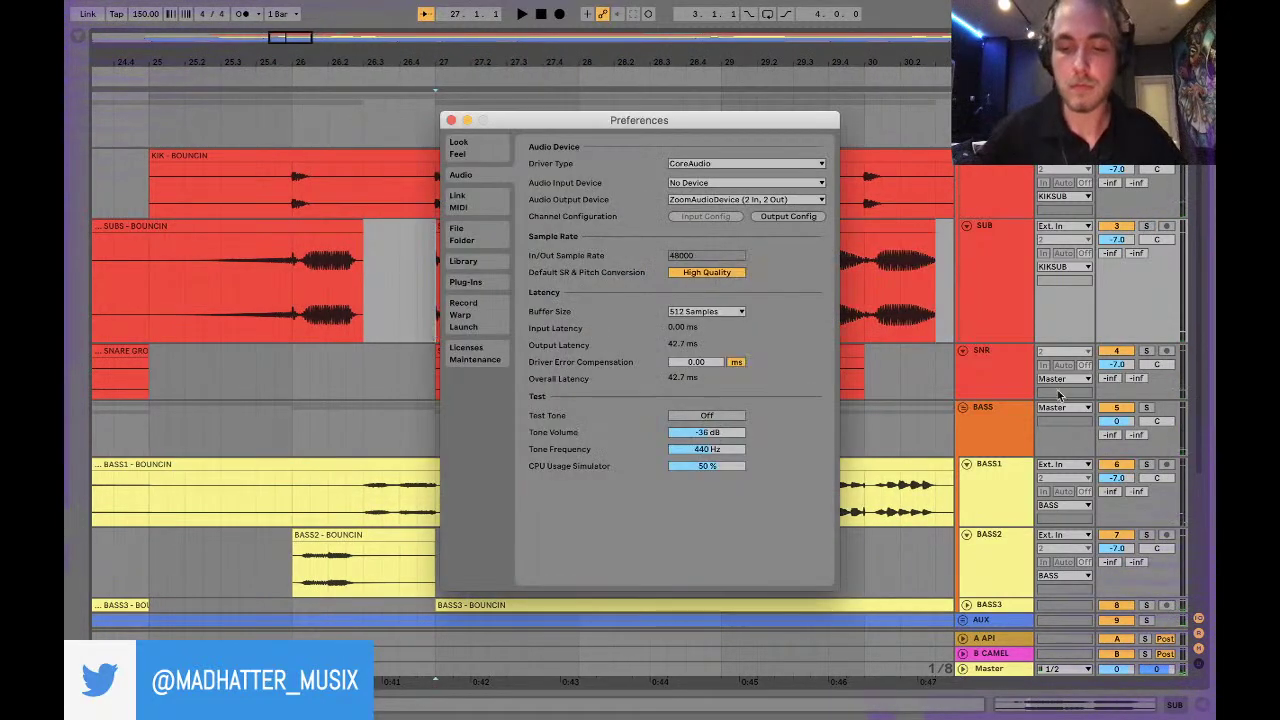
pyautogui.click(696, 201)
pyautogui.click(705, 277)
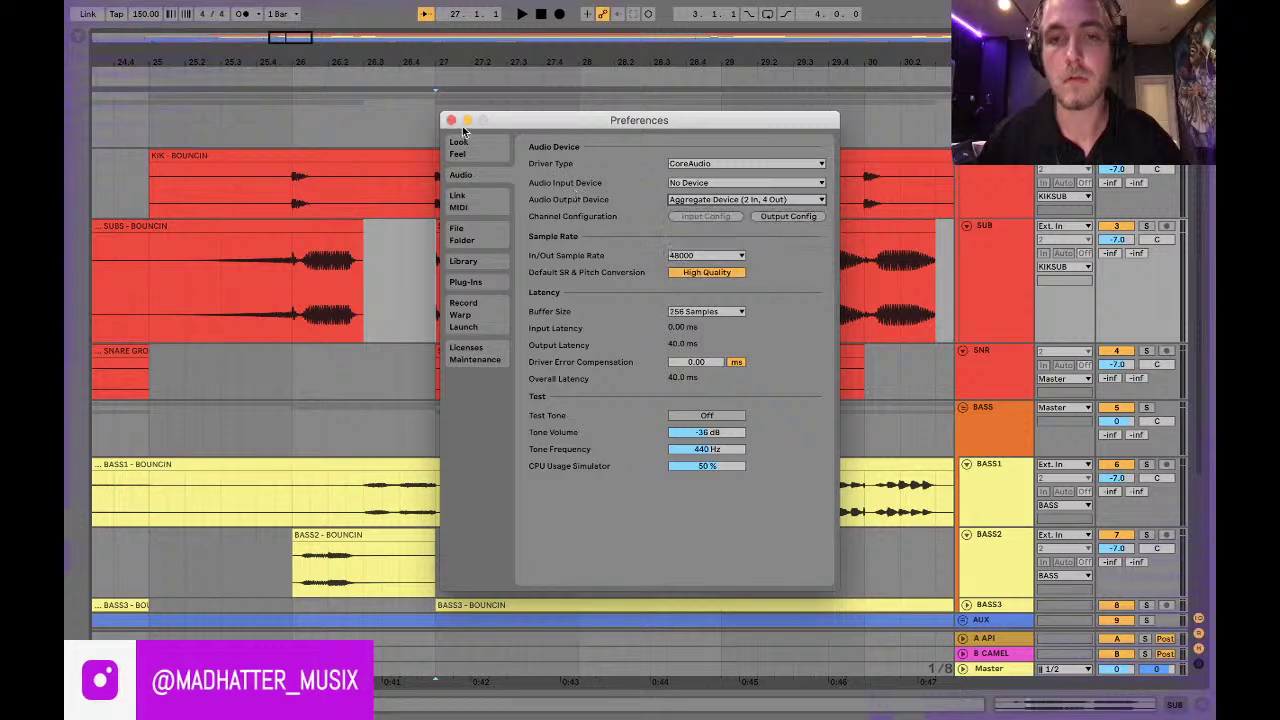
pyautogui.click(451, 120)
pyautogui.press('space')
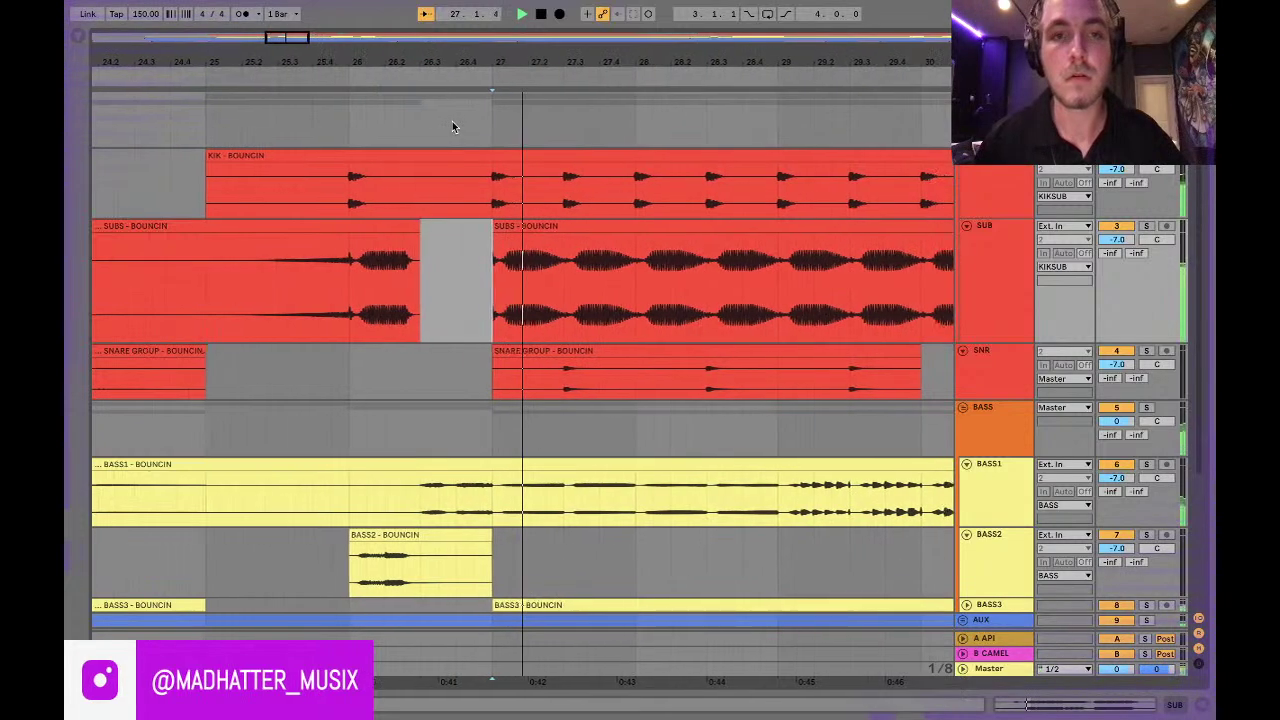
# Set the audio output device back to ZoomAudioDevice (2 In, 2 Out) and toggle the SUB track's solo.
pyautogui.press('super+comma')
pyautogui.click(708, 199)
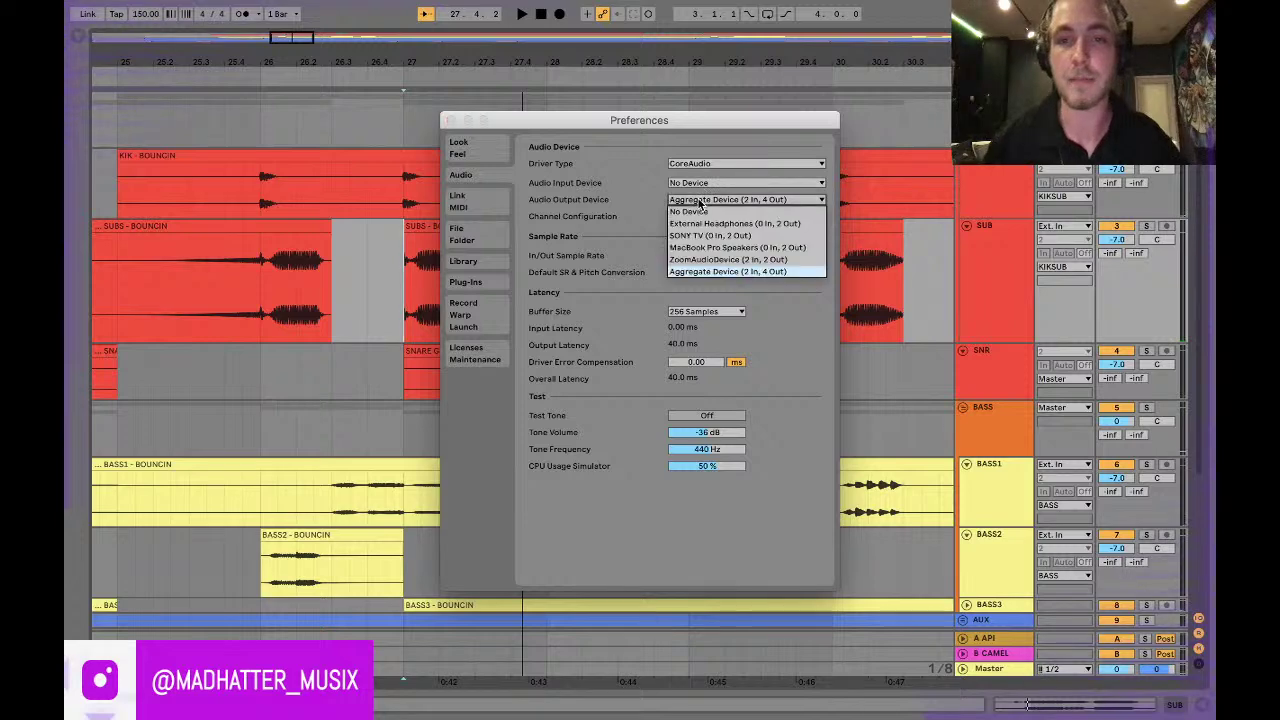
pyautogui.click(705, 260)
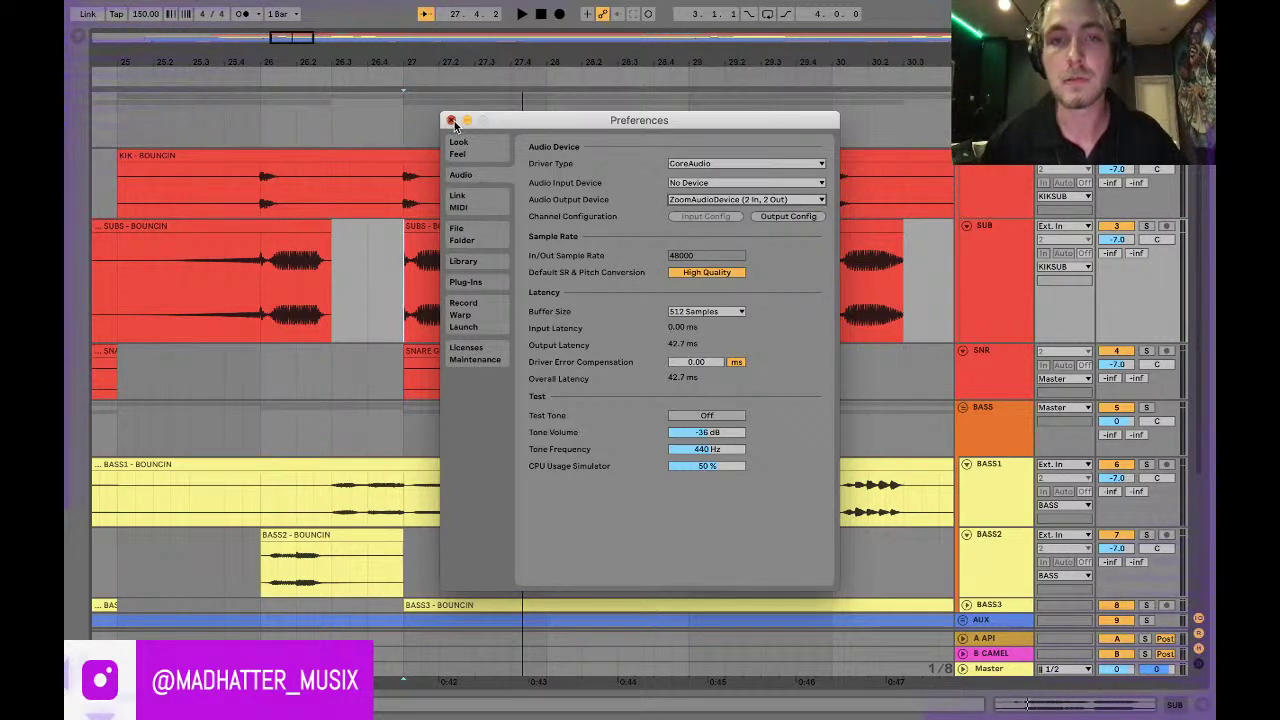
pyautogui.click(451, 120)
pyautogui.click(1146, 227)
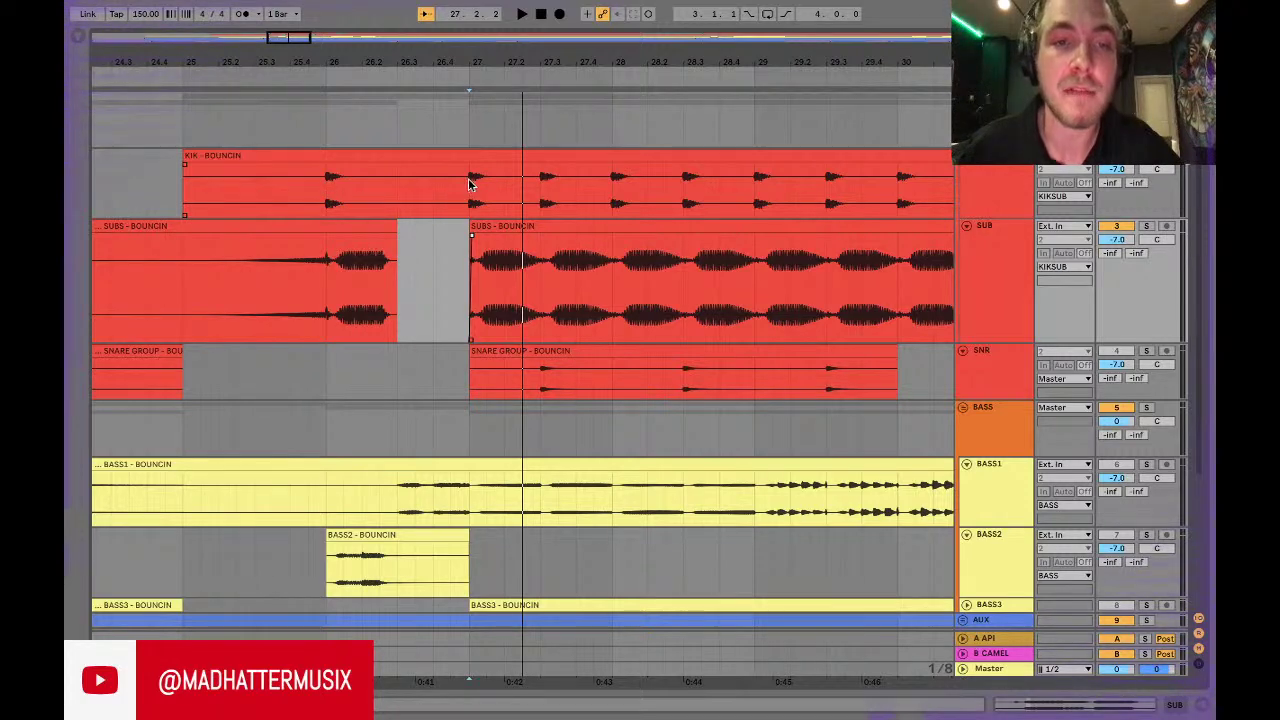
# Try deleting the KIK section from 26.4.3 to 27.1.1 and examine the fade-in at the start of the bar 27 clip.
pyautogui.moveTo(469, 184); pyautogui.dragTo(451, 186)
pyautogui.hotkey('ctrl', 'e')
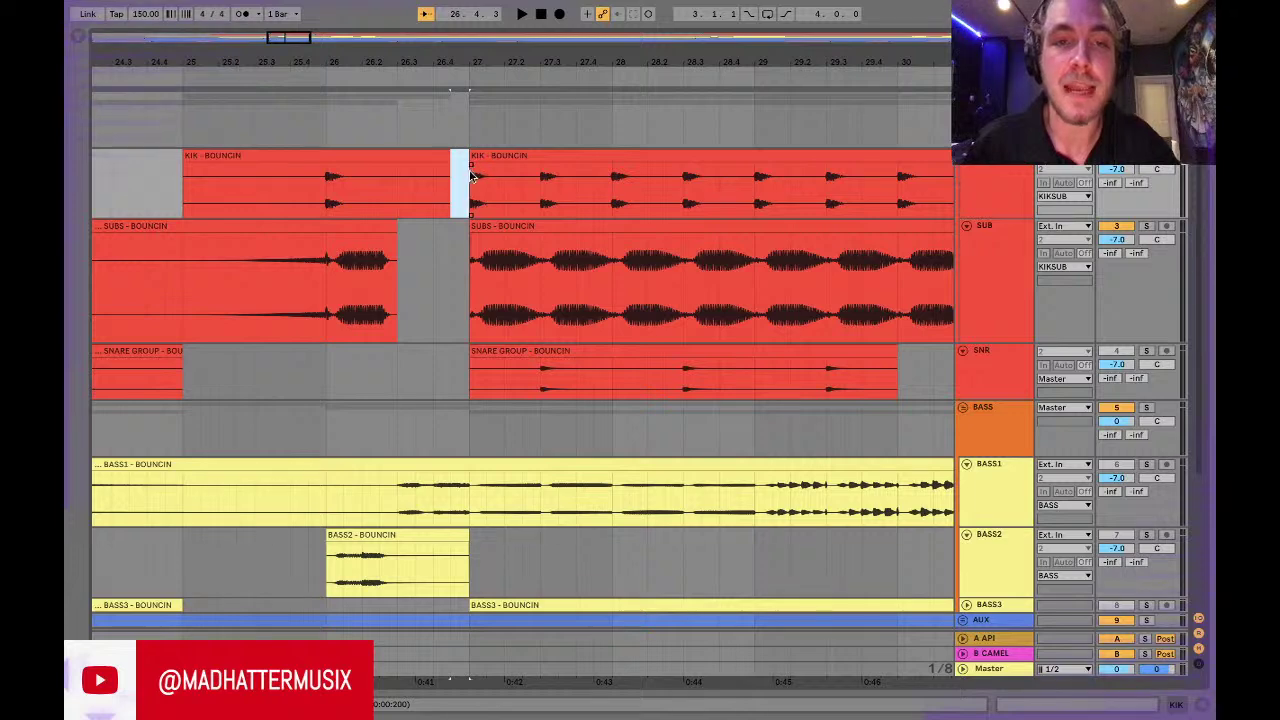
pyautogui.click(474, 156)
pyautogui.press('+')
pyautogui.press('+')
pyautogui.press('+')
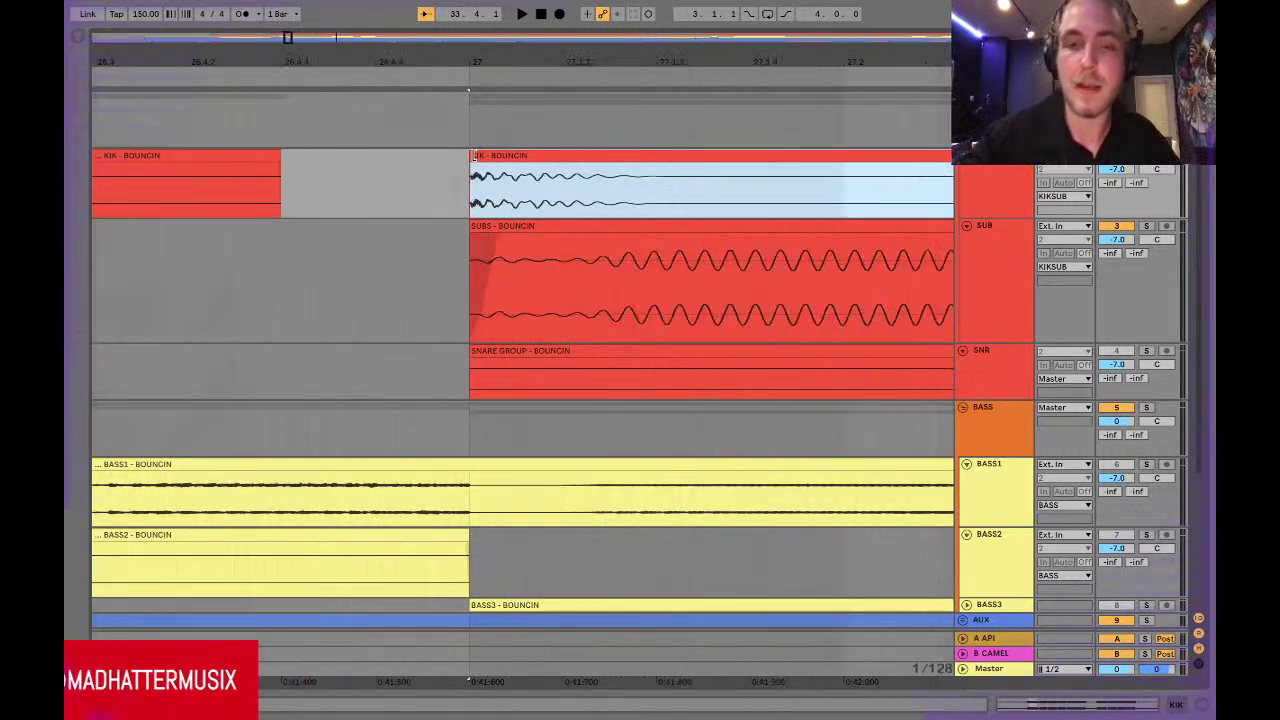
pyautogui.press('+')
pyautogui.press('+')
pyautogui.press('+')
pyautogui.press('+')
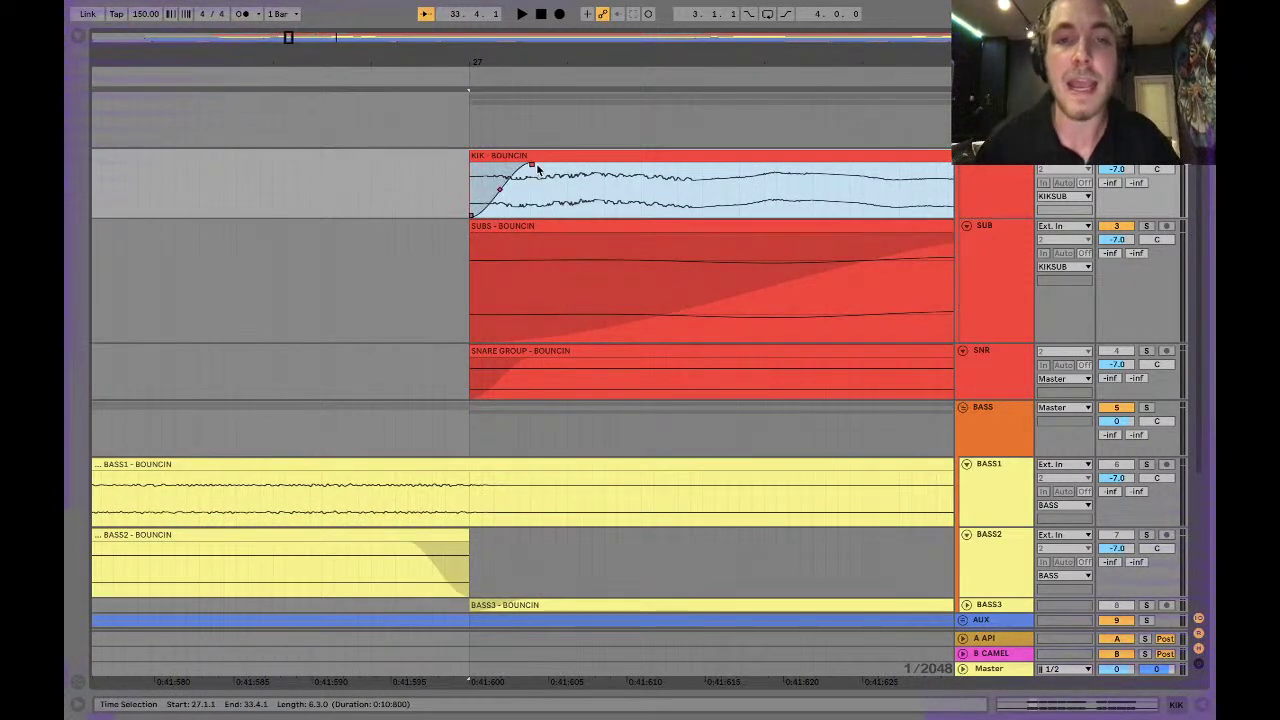
# Demonstrate removing the fade-in from the KIK clip at bar 27, and undo the cut before it.
pyautogui.moveTo(510, 181); pyautogui.dragTo(536, 173)
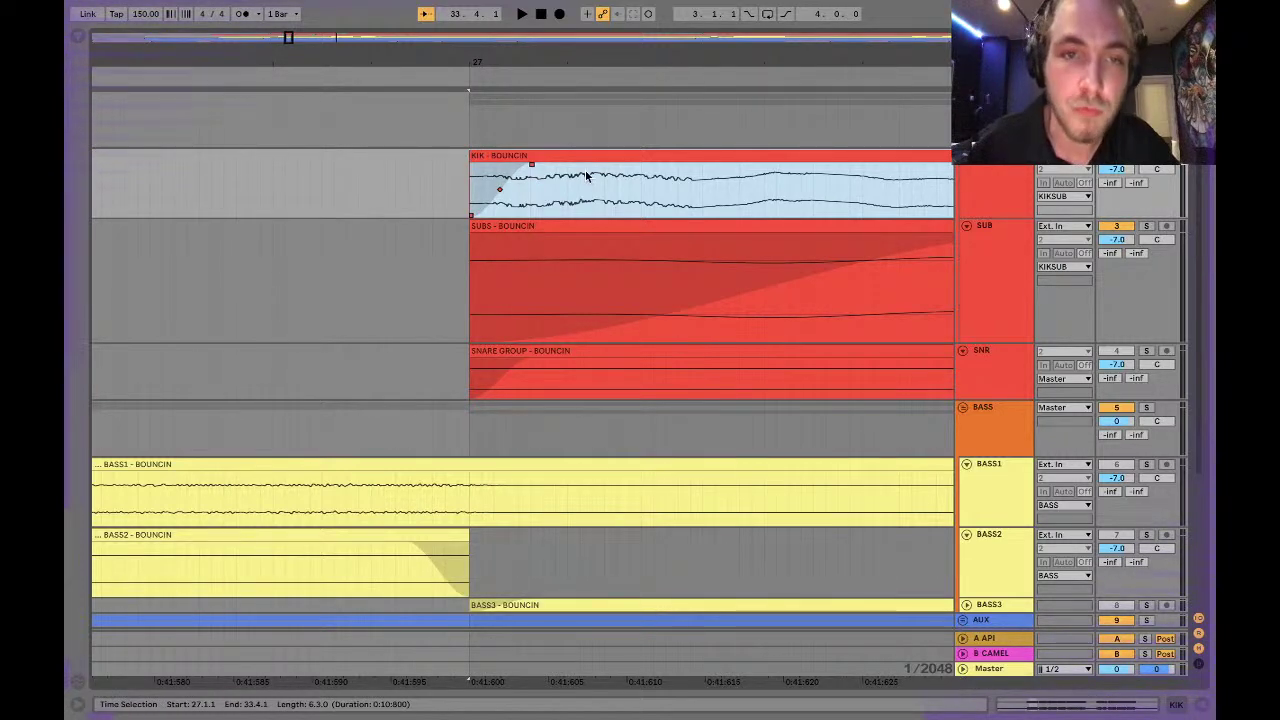
pyautogui.click(445, 174)
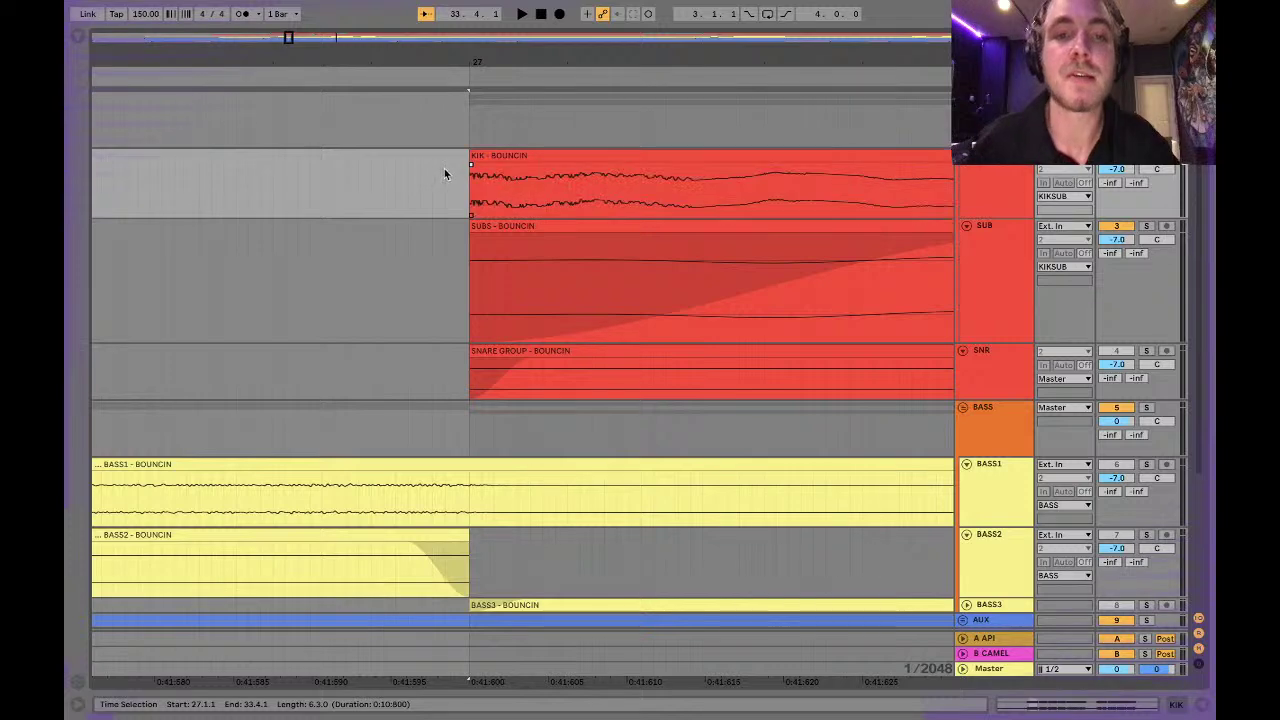
pyautogui.click(472, 166)
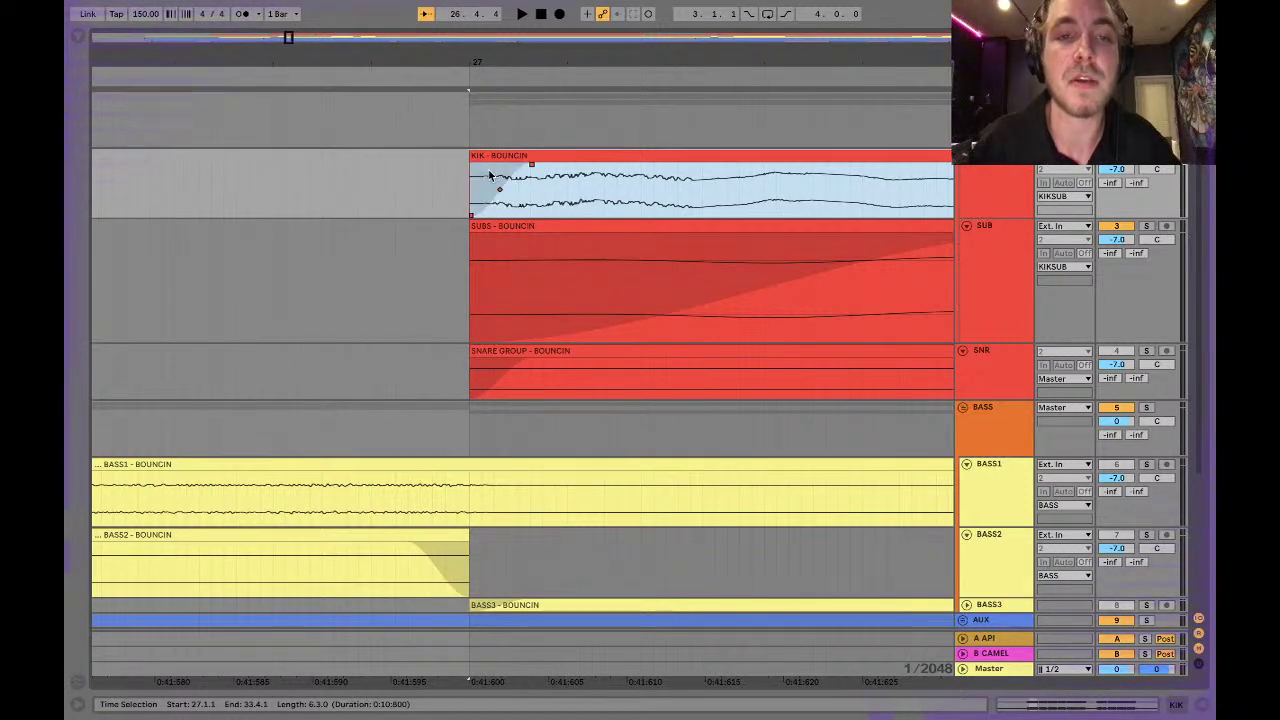
pyautogui.press('super+z')
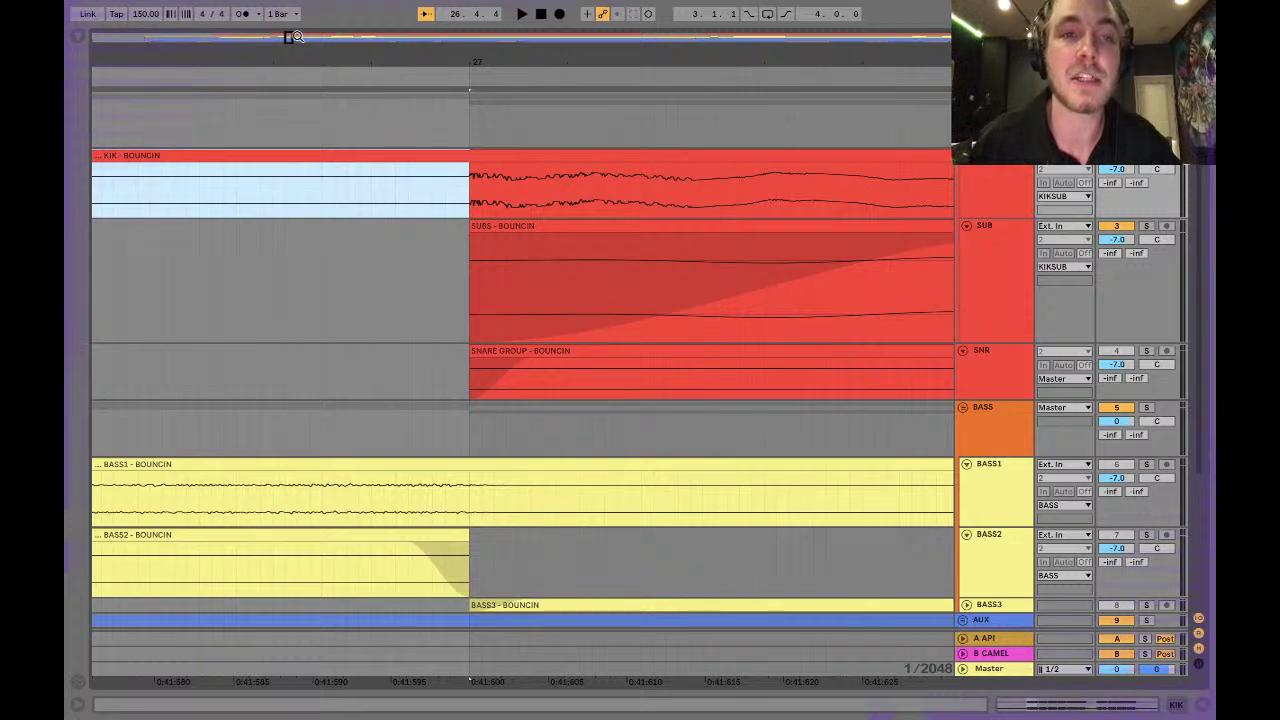
# Delete the silent section of the KIK clip from 26.2.1 to 26.4.3, leaving a short lead-in before bar 27.
pyautogui.scroll(-7, 346, 171)
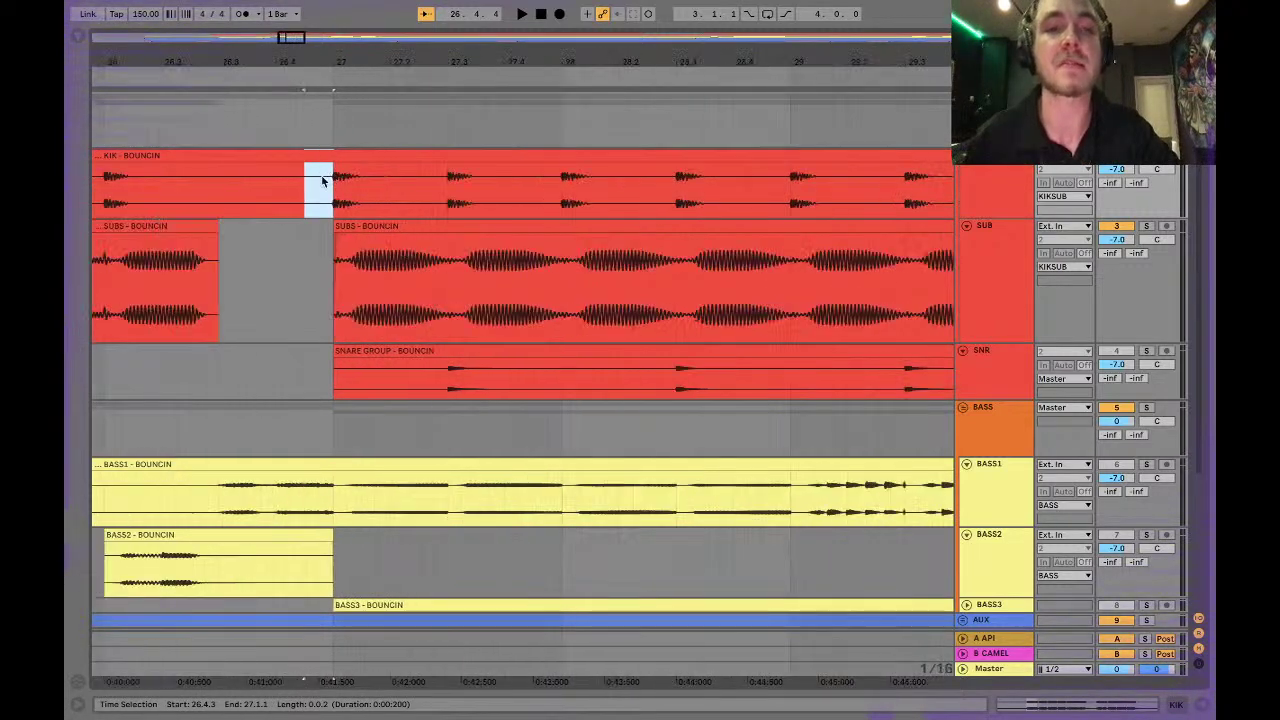
pyautogui.scroll(-2, 332, 178)
pyautogui.moveTo(217, 190); pyautogui.dragTo(308, 192)
pyautogui.hotkey('ctrl', 'e')
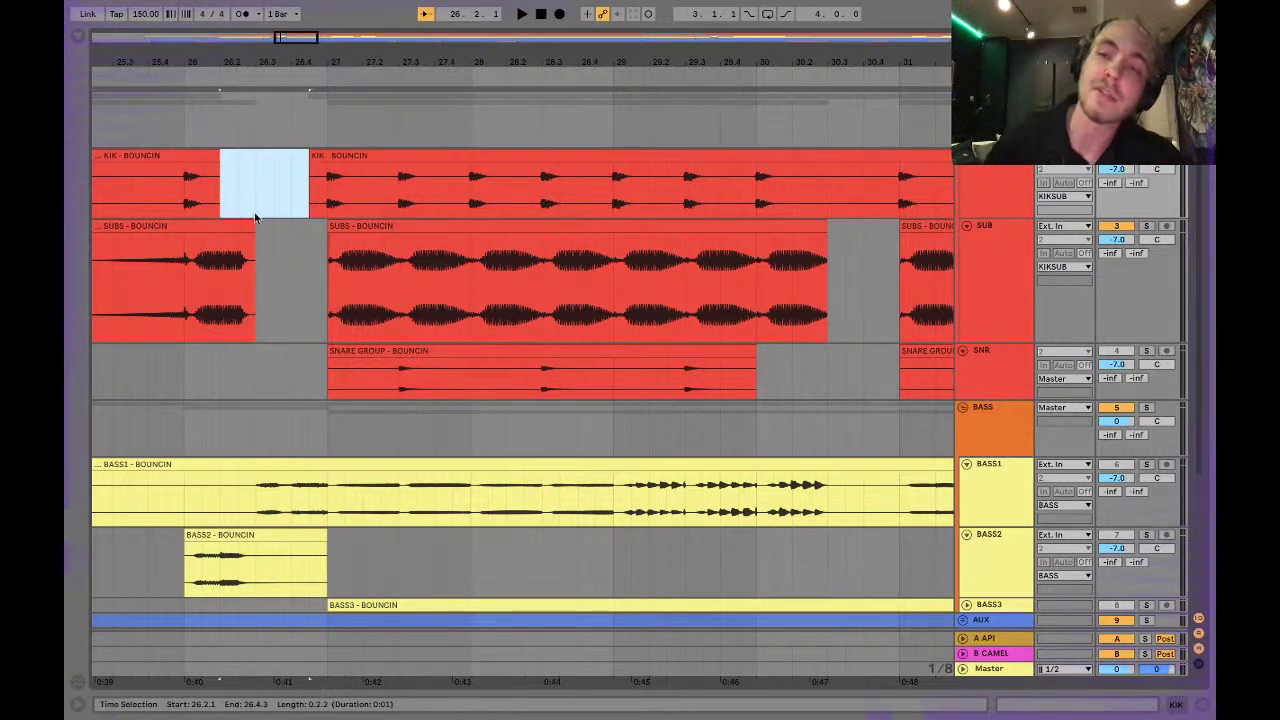
# Select the SUB clip starting at bar 27 and play the arrangement from there to check the edits.
pyautogui.click(332, 226)
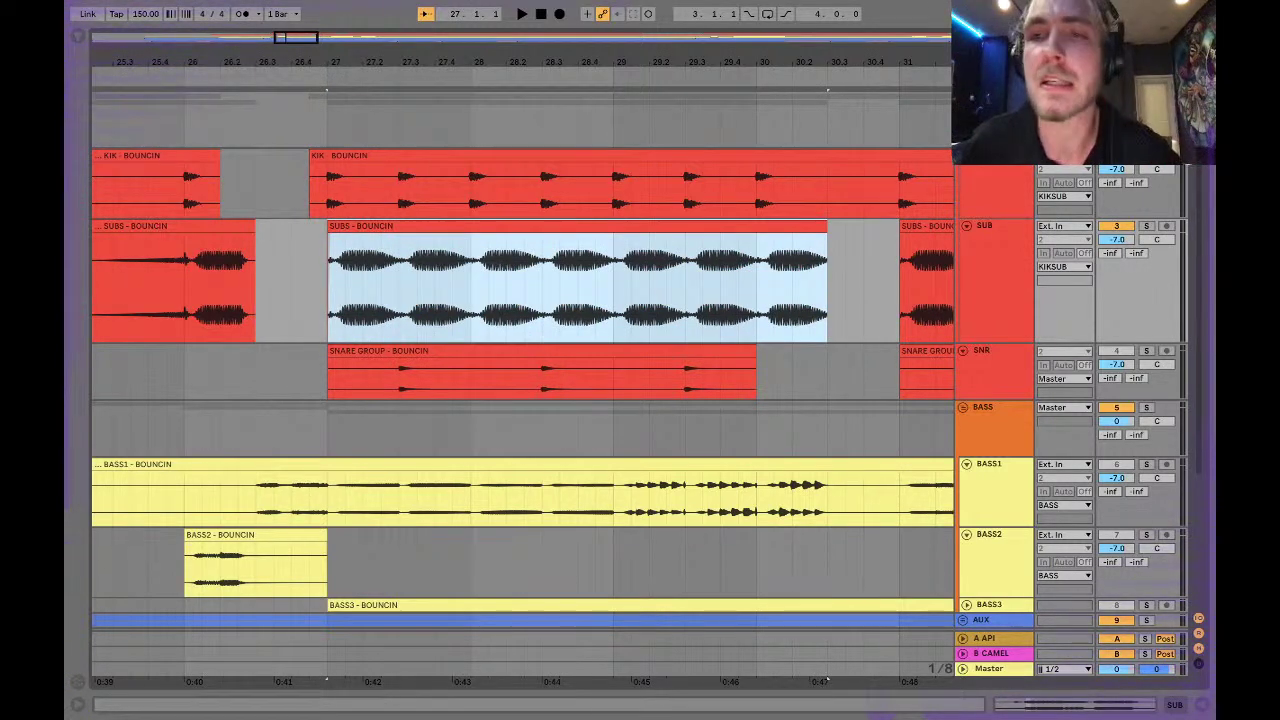
pyautogui.press('space')
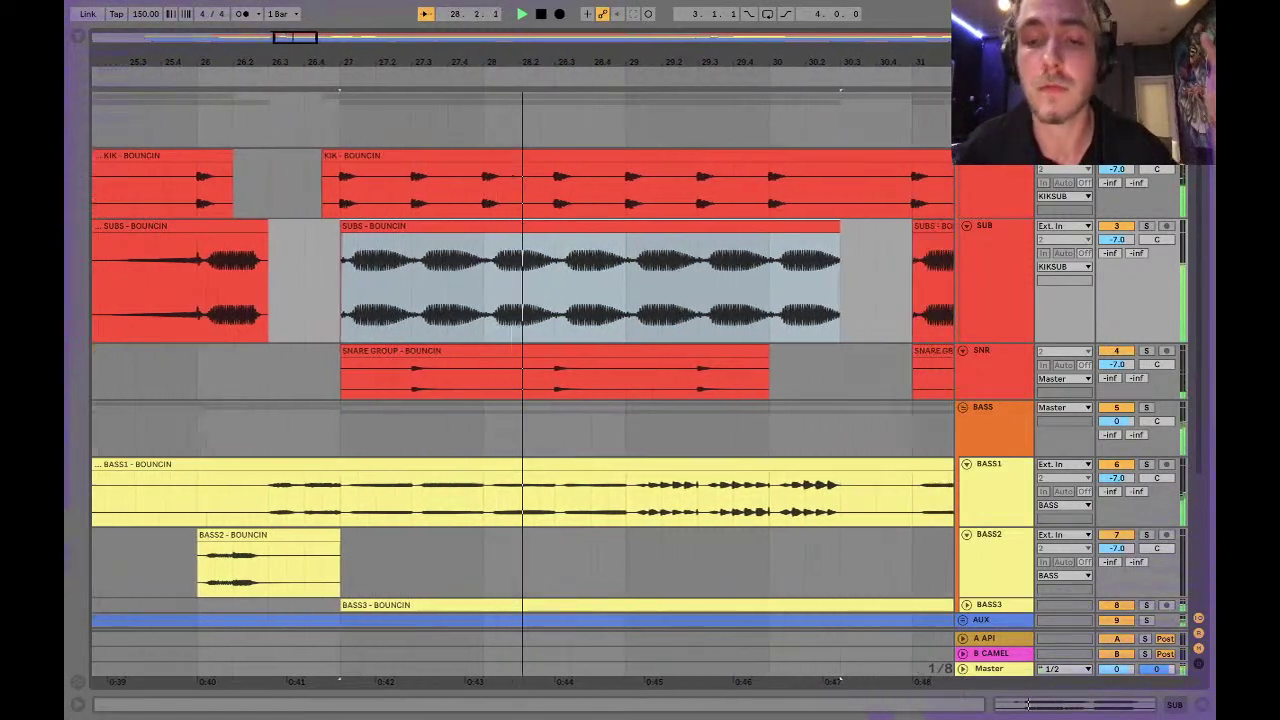
pyautogui.press('space')
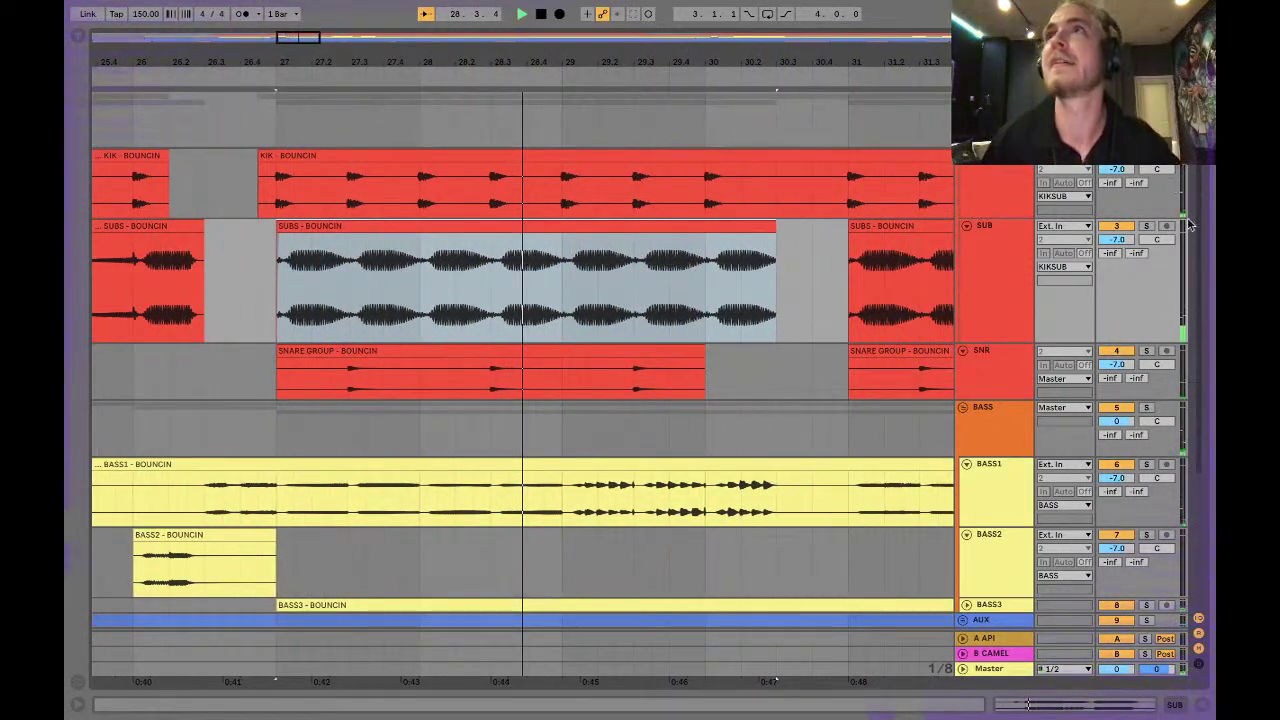
pyautogui.press('space')
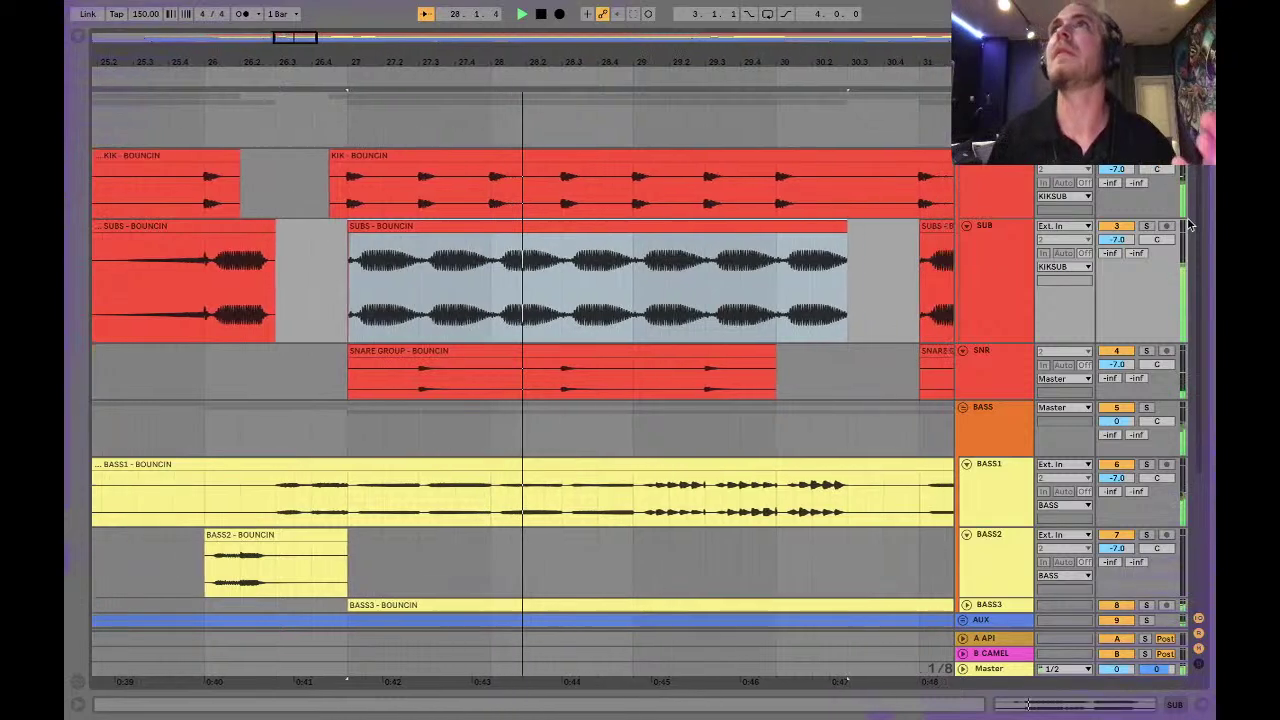
# Examine the output channel configuration in the audio preferences and accept it as it is.
pyautogui.press('super+comma')
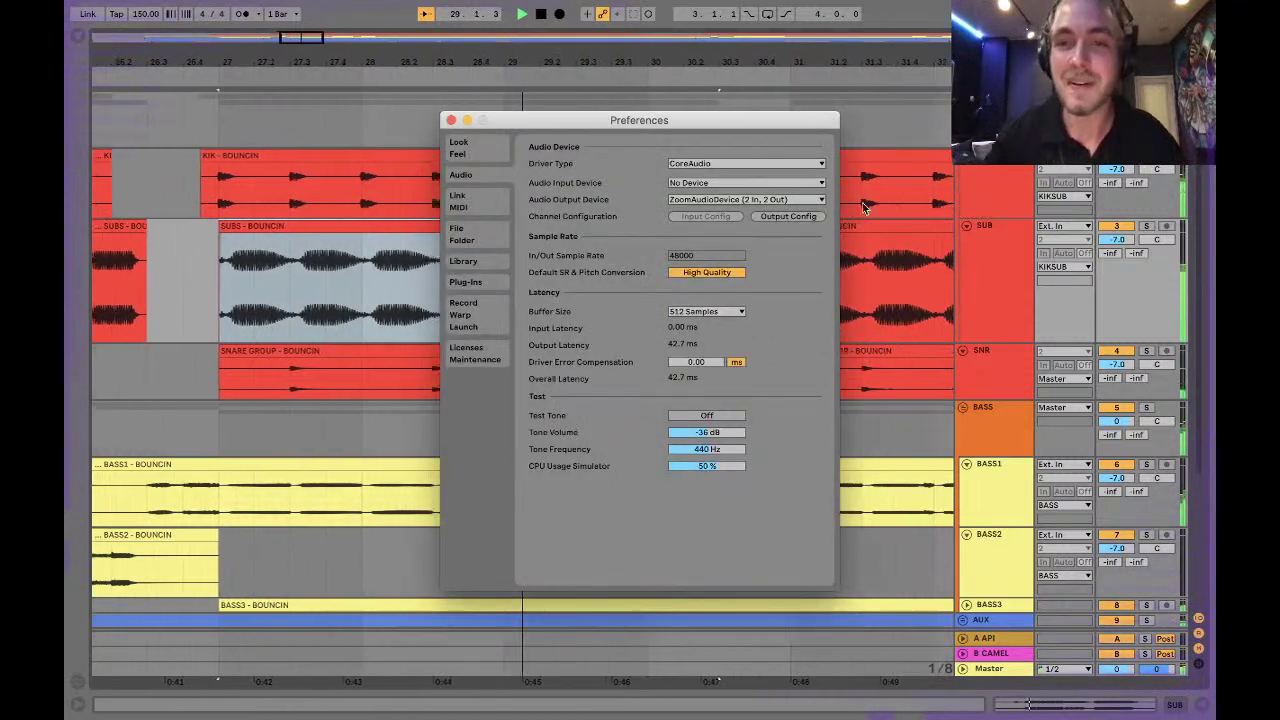
pyautogui.click(788, 216)
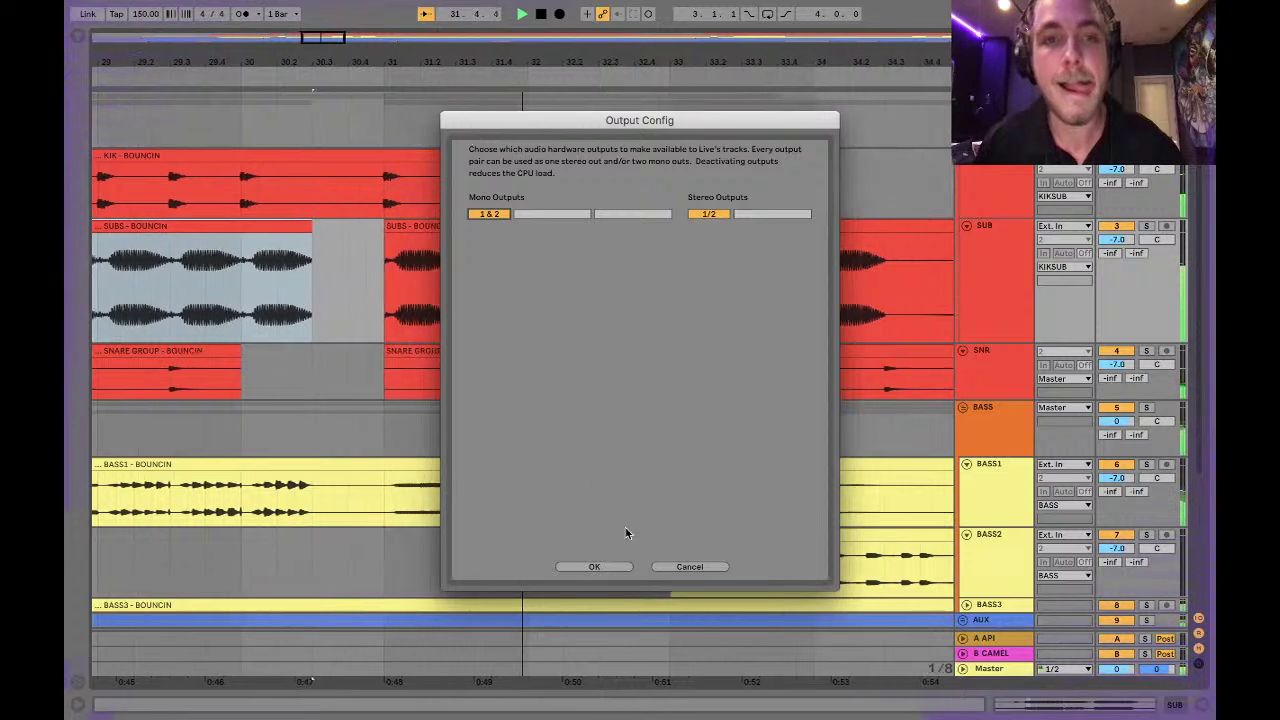
pyautogui.click(605, 567)
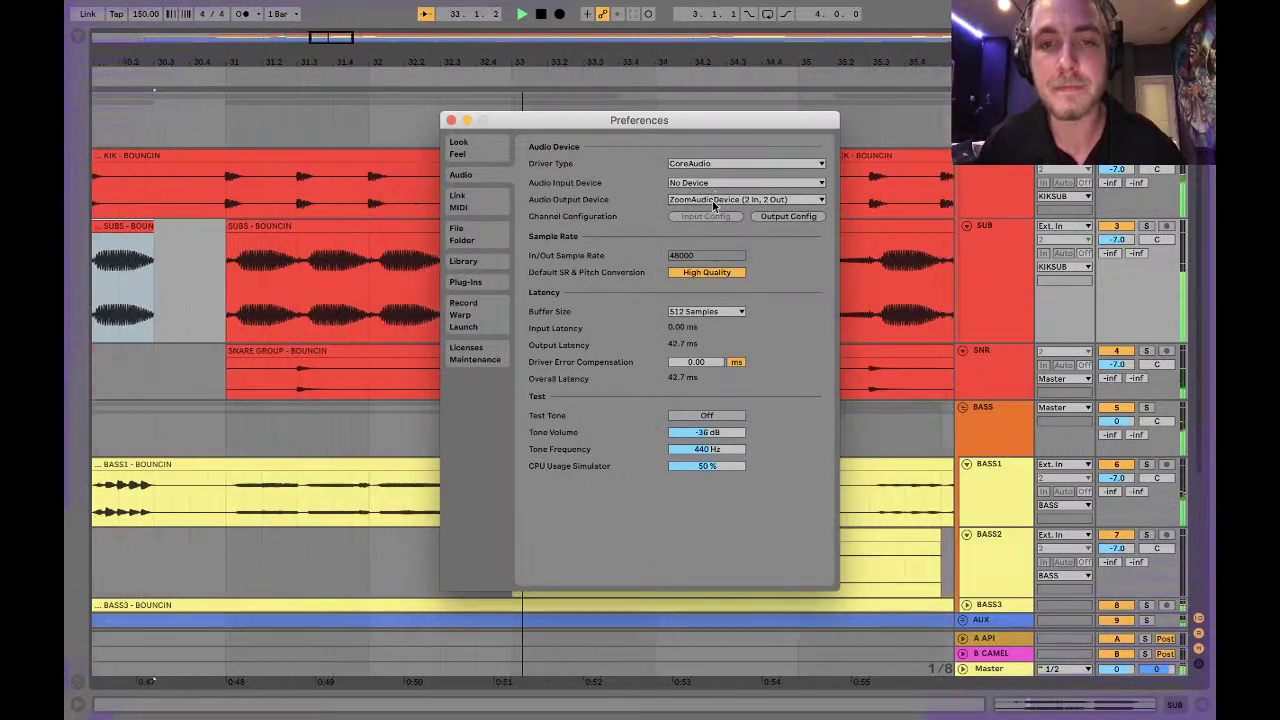
# Reset the audio output by switching it to No Device and reselecting ZoomAudioDevice (2 In, 2 Out).
pyautogui.click(714, 200)
pyautogui.click(690, 211)
pyautogui.click(714, 200)
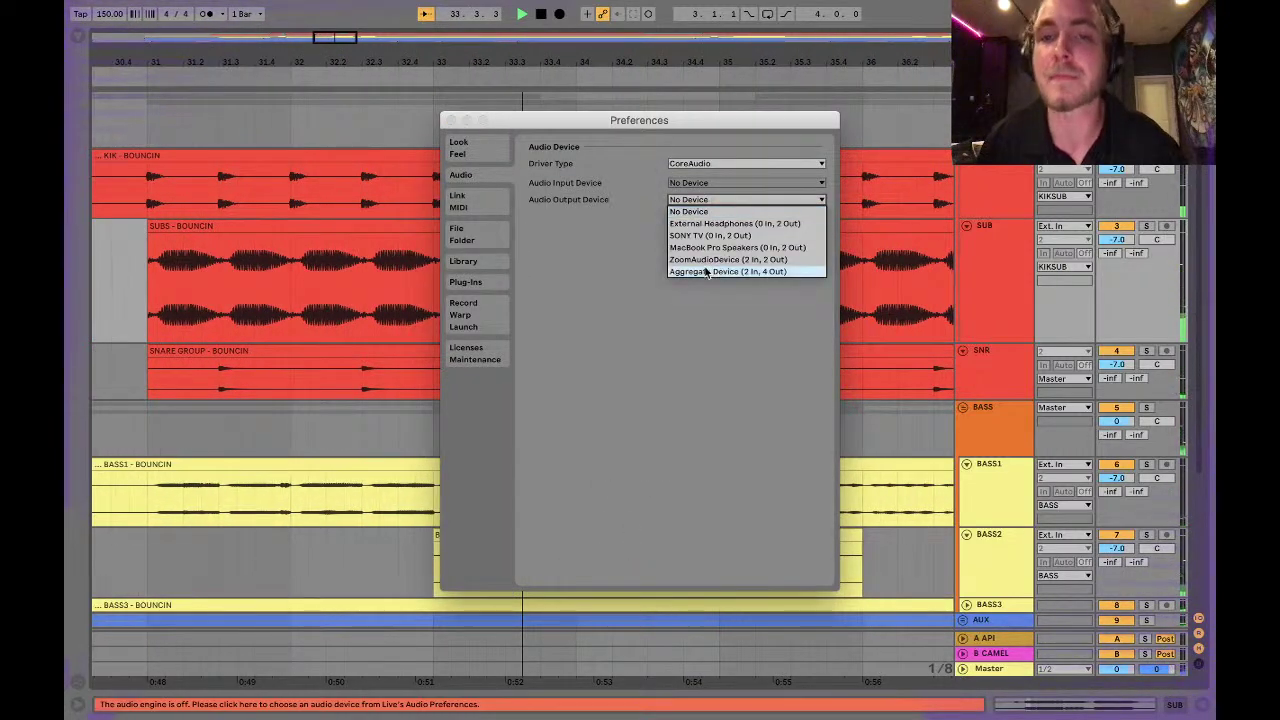
pyautogui.click(694, 264)
pyautogui.click(449, 120)
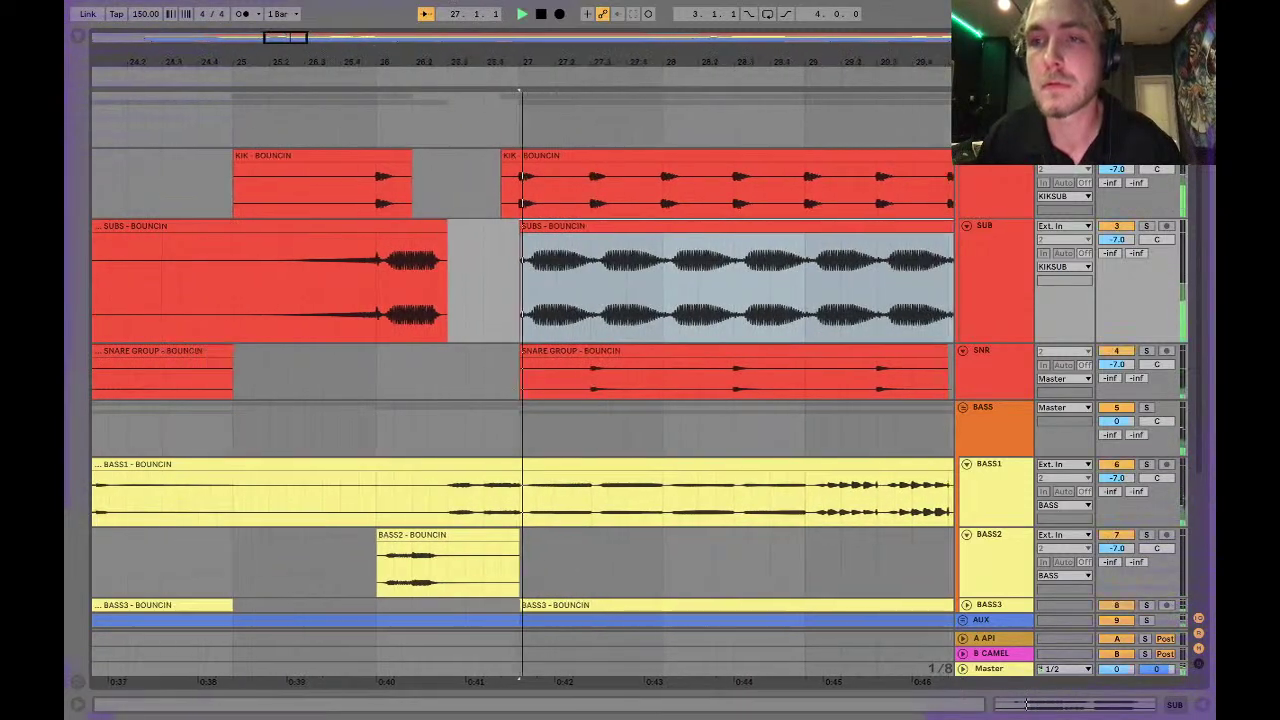
# Reset the audio output by switching it to MacBook Pro Speakers (0 In, 2 Out) and back to Aggregate Device (2 In, 4 Out).
pyautogui.press('super+comma')
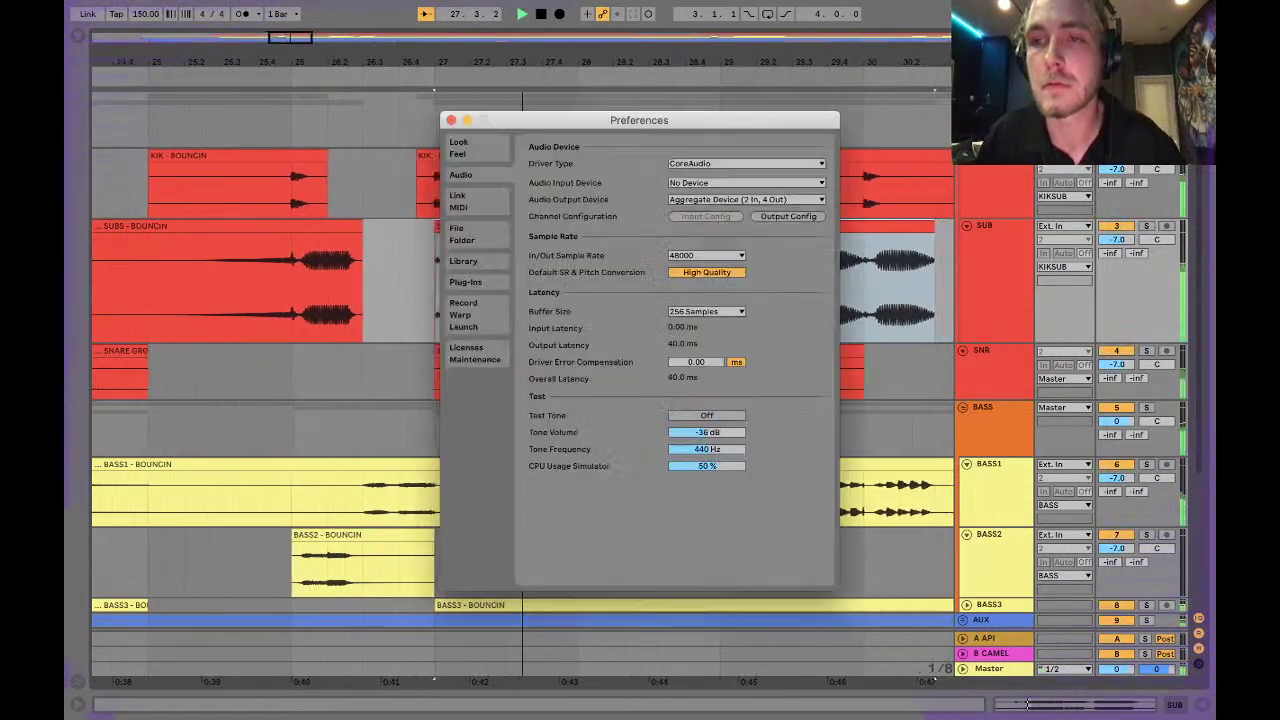
pyautogui.click(741, 200)
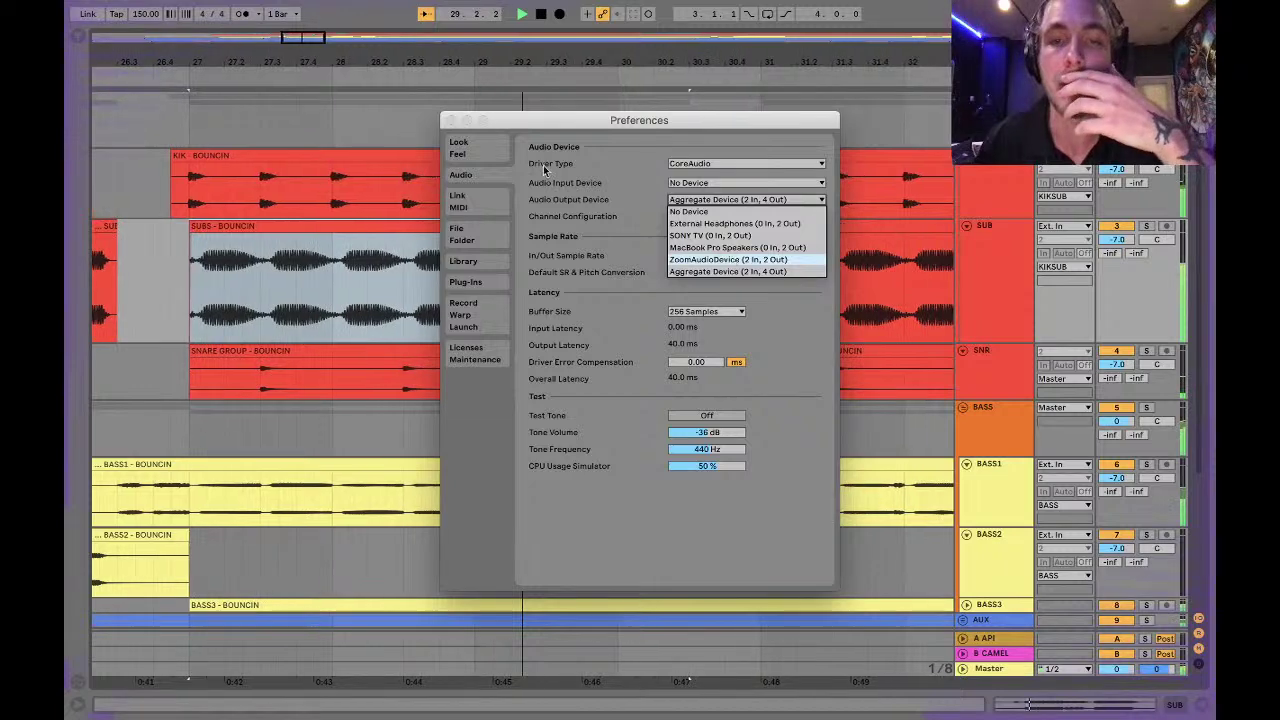
pyautogui.click(730, 247)
pyautogui.click(449, 120)
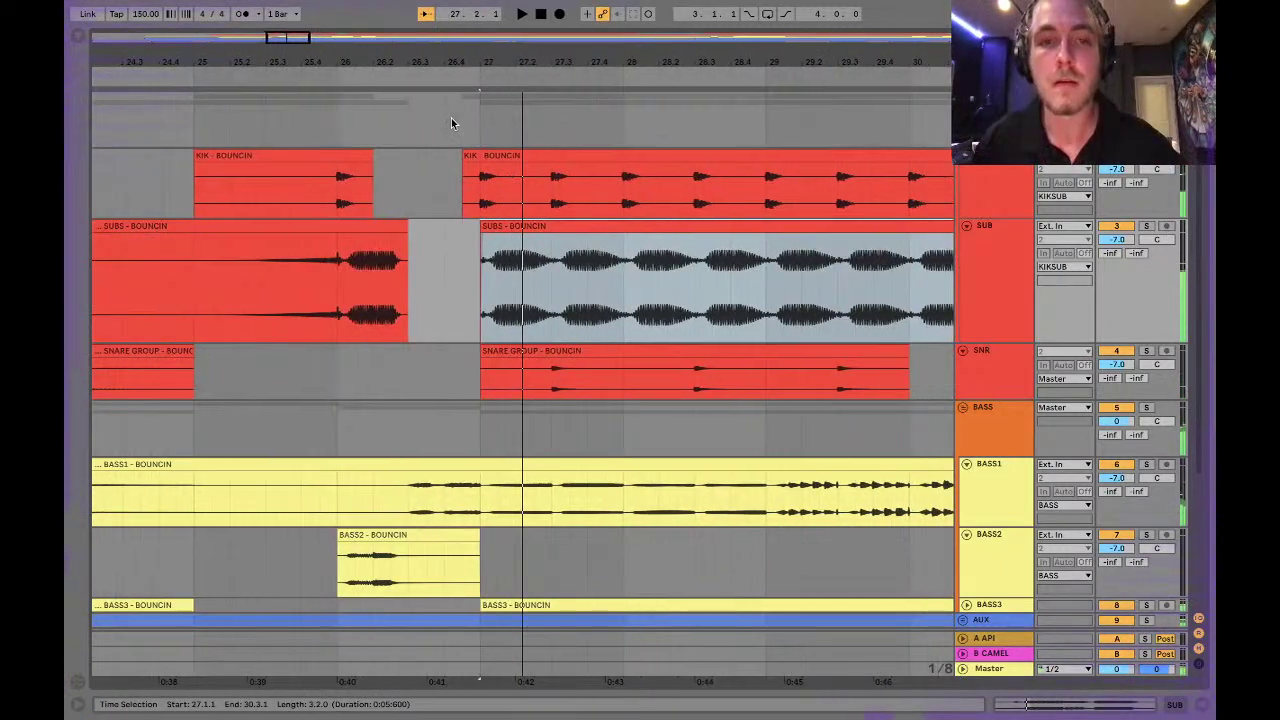
pyautogui.press('super+comma')
pyautogui.click(703, 200)
pyautogui.click(727, 271)
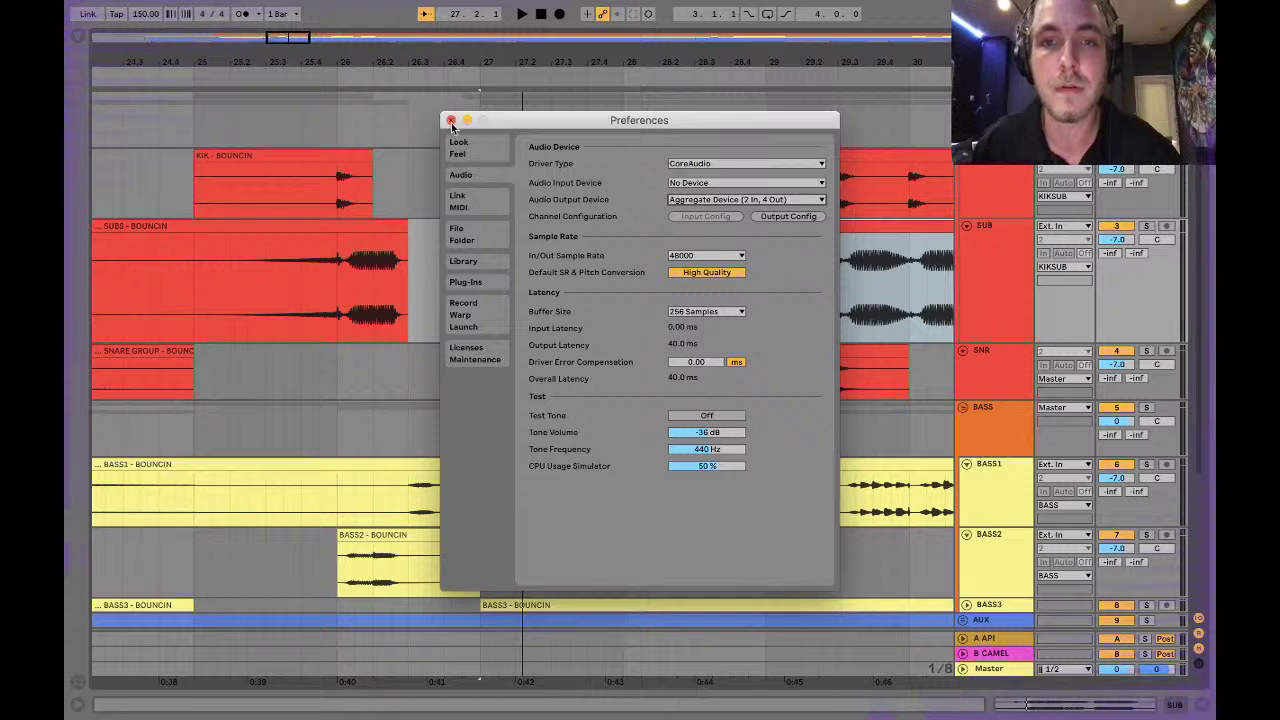
pyautogui.click(451, 121)
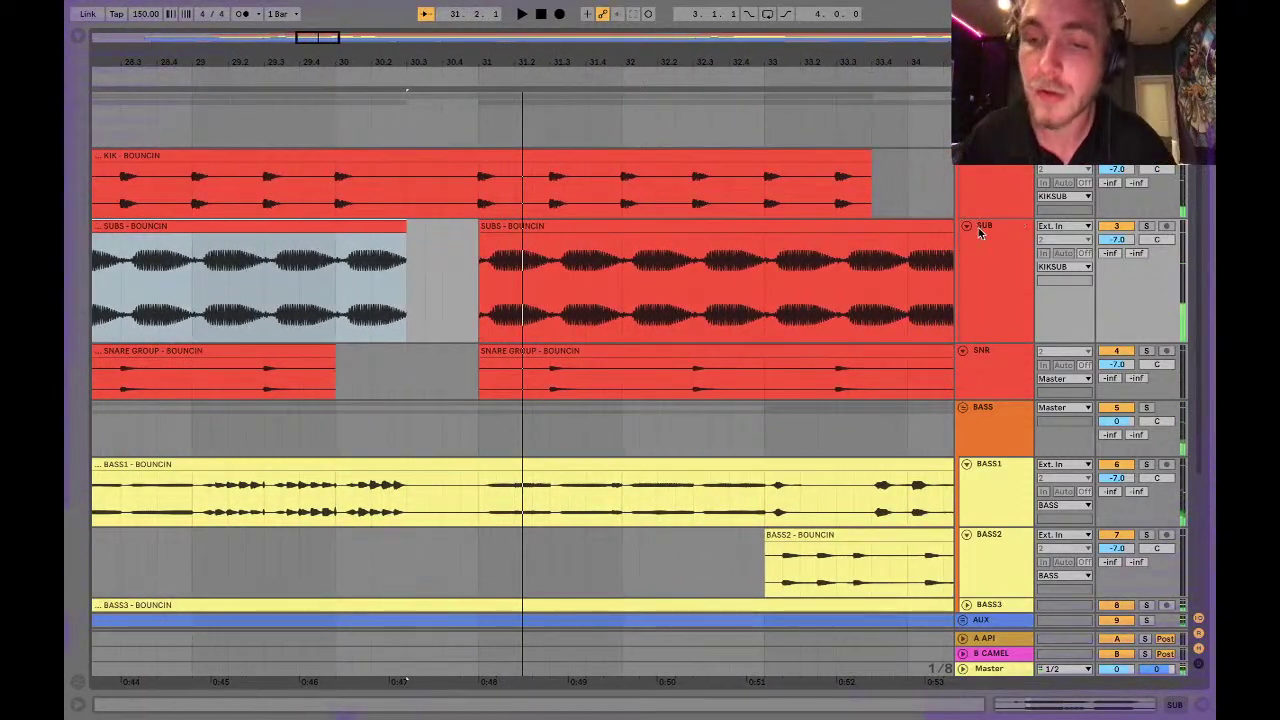
# Try External Headphones (0 In, 2 Out) as the audio output device and switch back to Aggregate Device (2 In, 4 Out).
pyautogui.hscroll(-8, 770, 257)
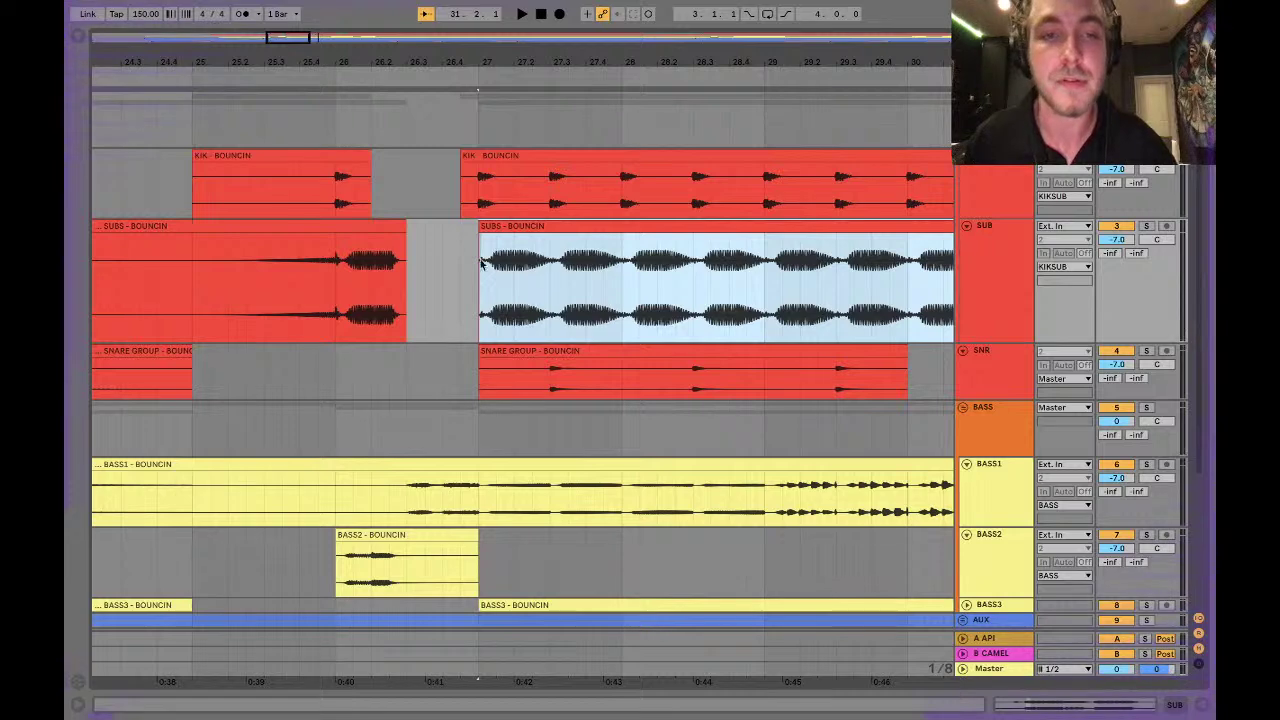
pyautogui.press('super+comma')
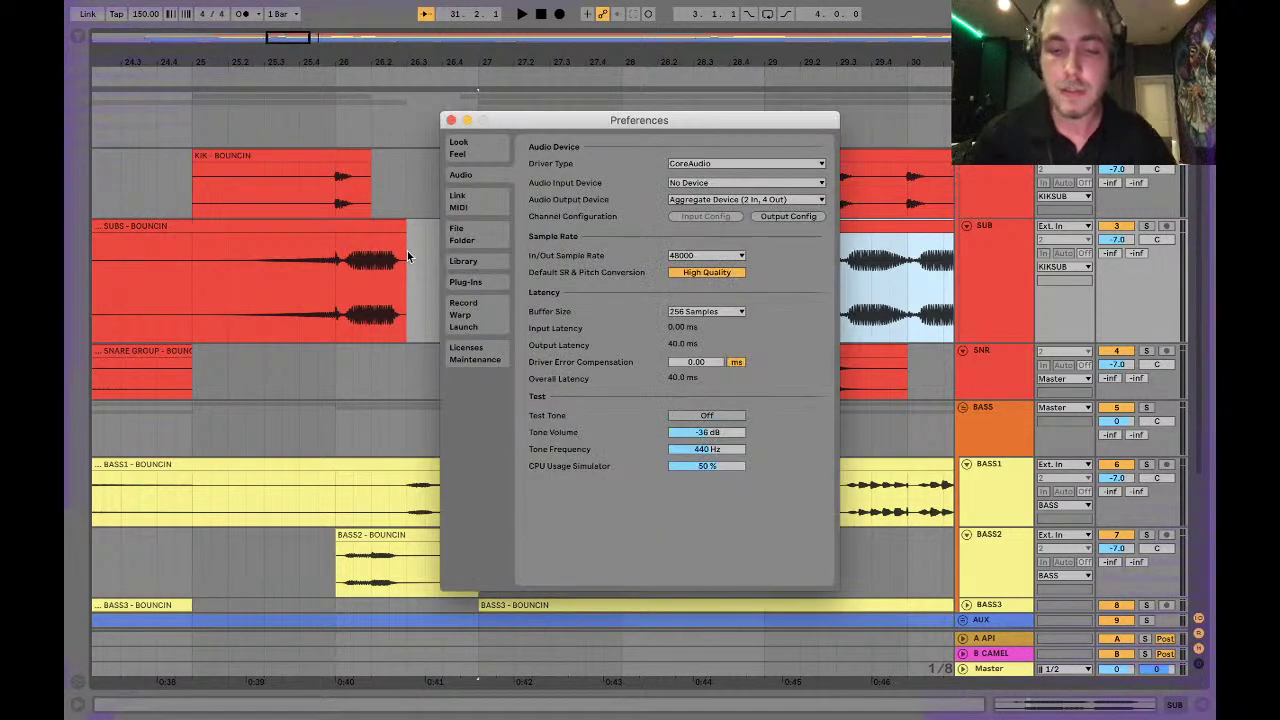
pyautogui.click(737, 203)
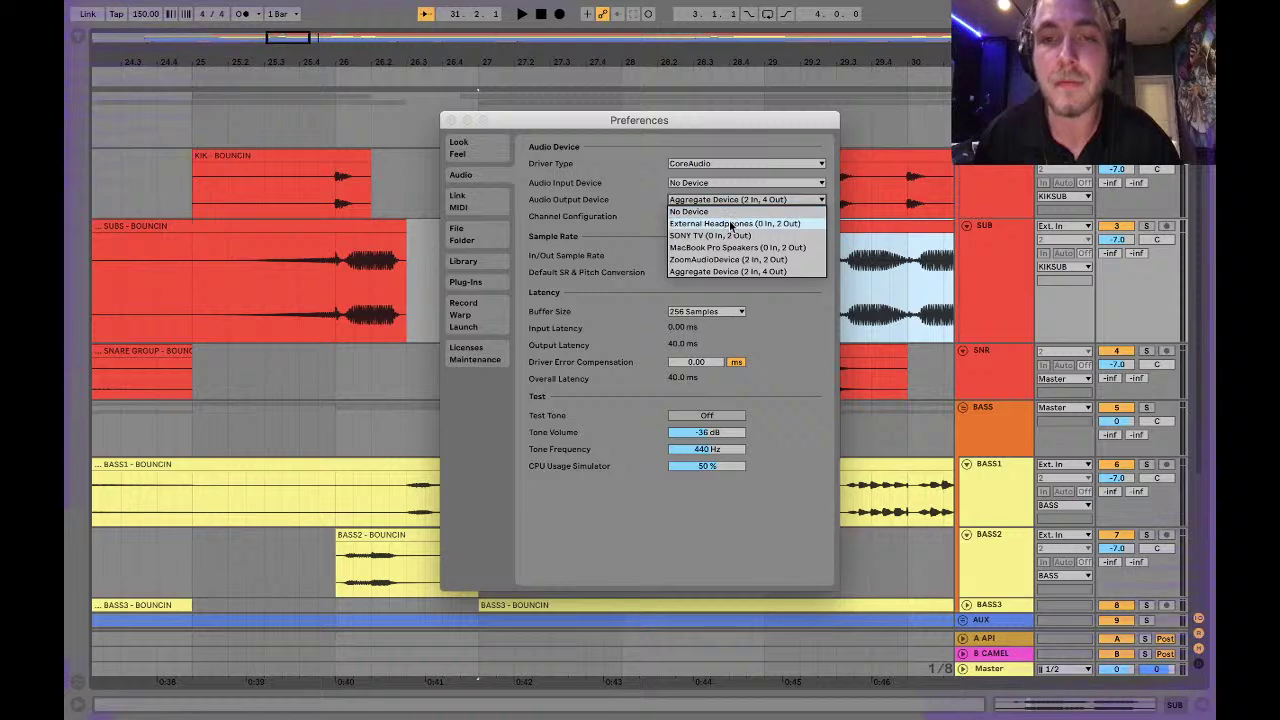
pyautogui.click(732, 224)
pyautogui.click(450, 121)
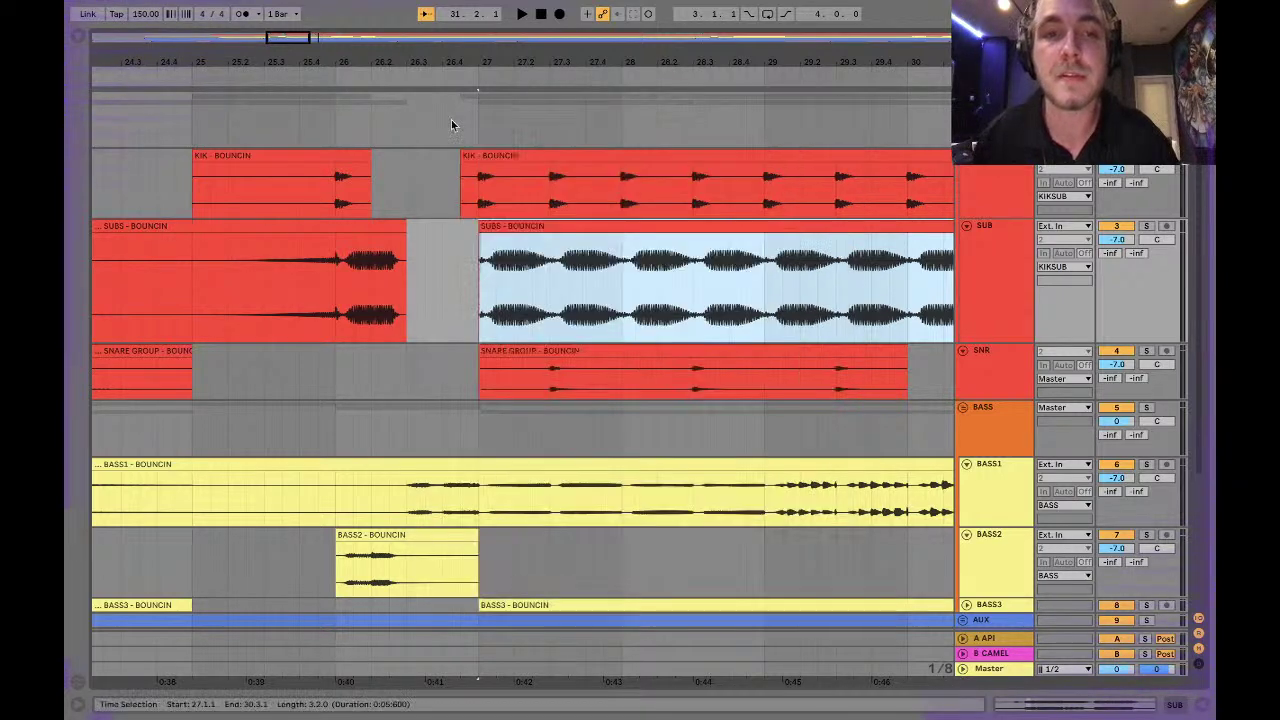
pyautogui.press('super+comma')
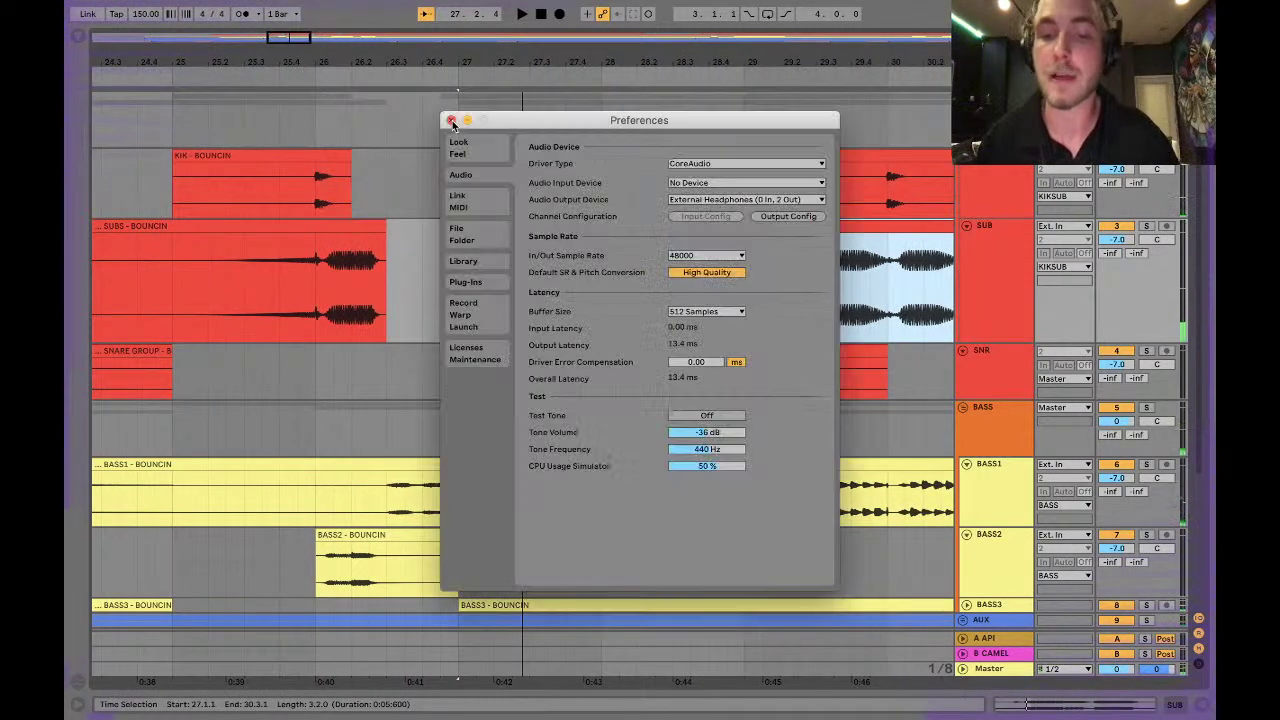
pyautogui.click(750, 199)
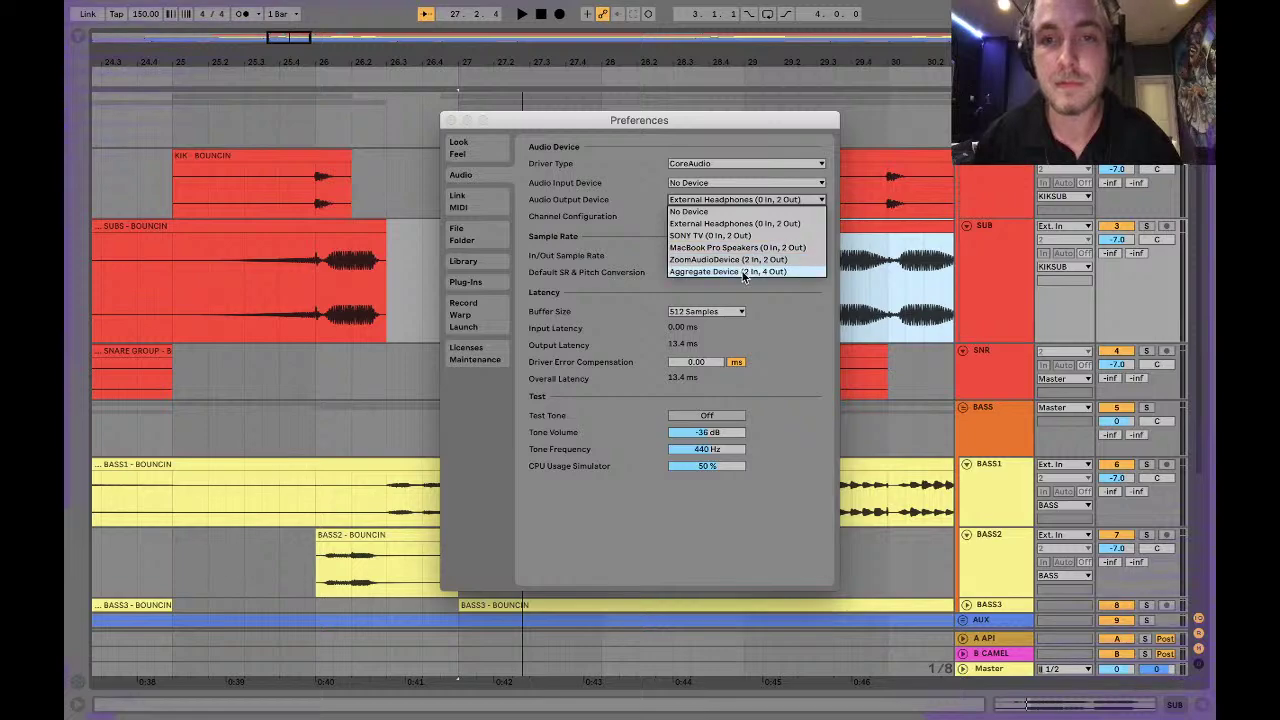
pyautogui.click(451, 120)
pyautogui.click(451, 120)
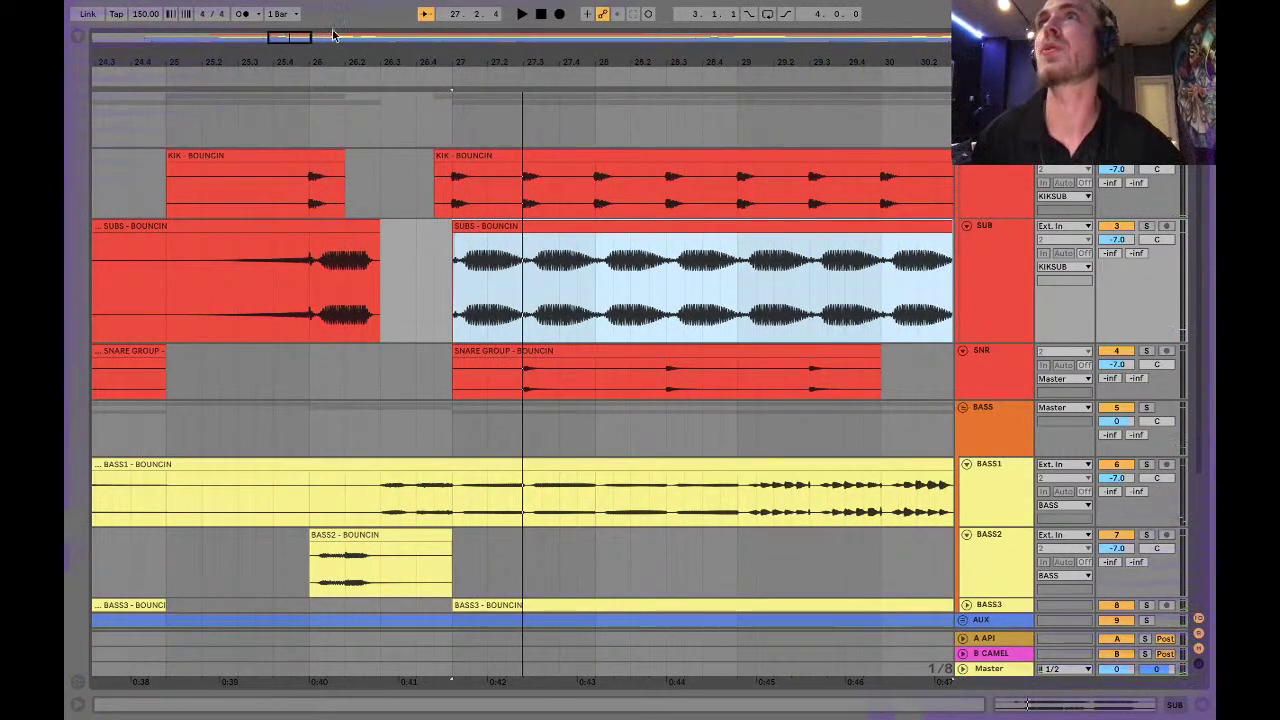
# Switch to Audio MIDI Setup, add MacBook Pro Speakers to the Aggregate Device, and return to the Live arrangement.
pyautogui.press('super+Tab')
pyautogui.press('super+Tab')
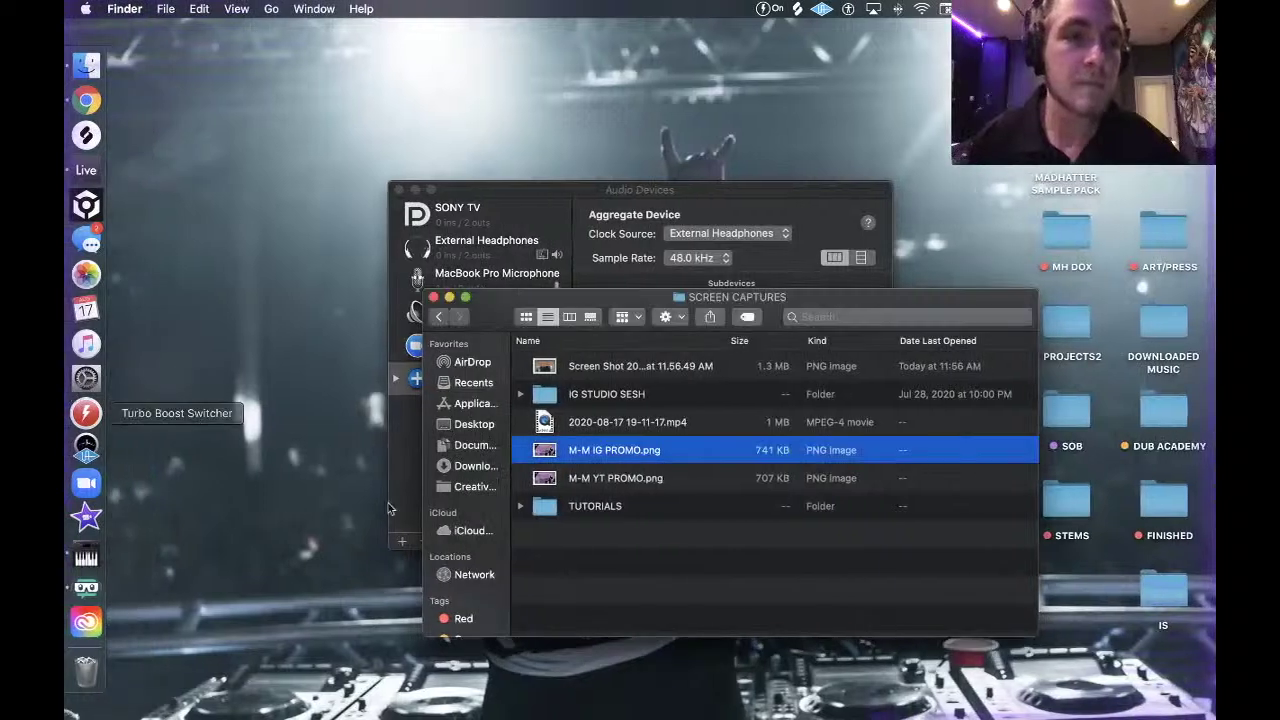
pyautogui.click(491, 192)
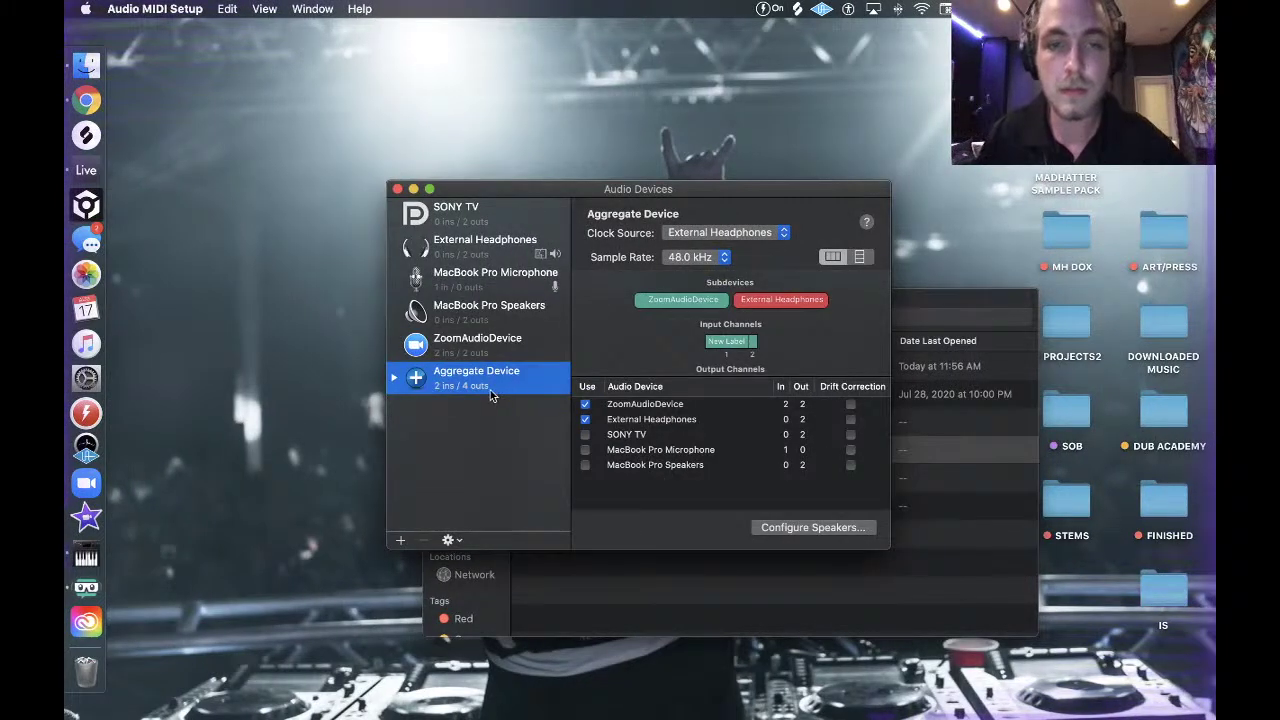
pyautogui.click(585, 464)
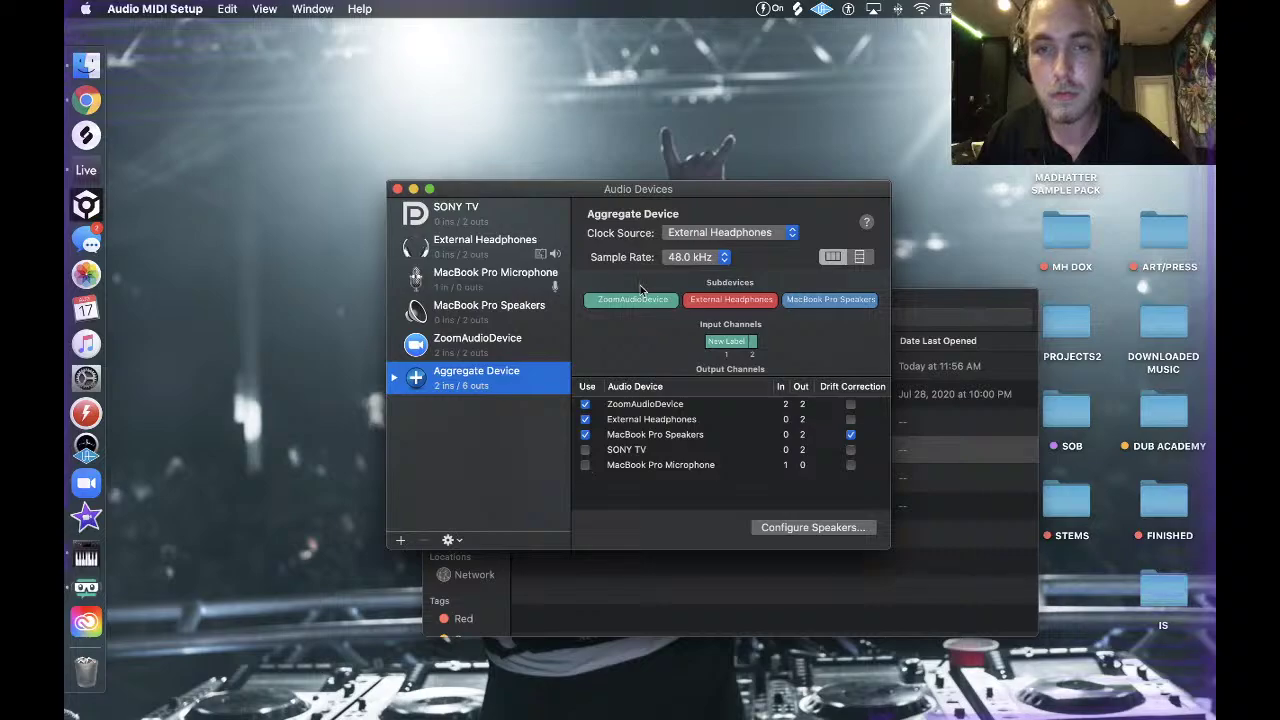
pyautogui.hotkey('ctrl', 'Right')
pyautogui.hotkey('ctrl', 'Right')
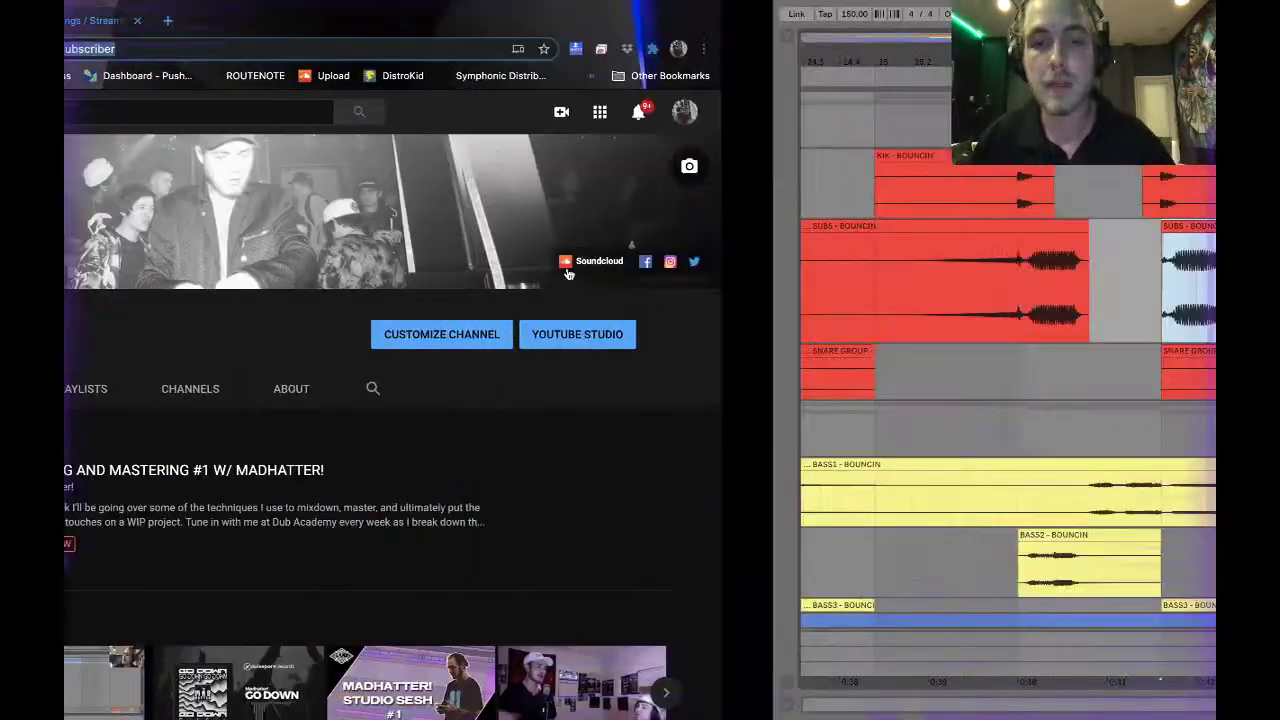
pyautogui.hscroll(4, 556, 272)
pyautogui.hscroll(-3, 557, 277)
pyautogui.hscroll(2, 560, 280)
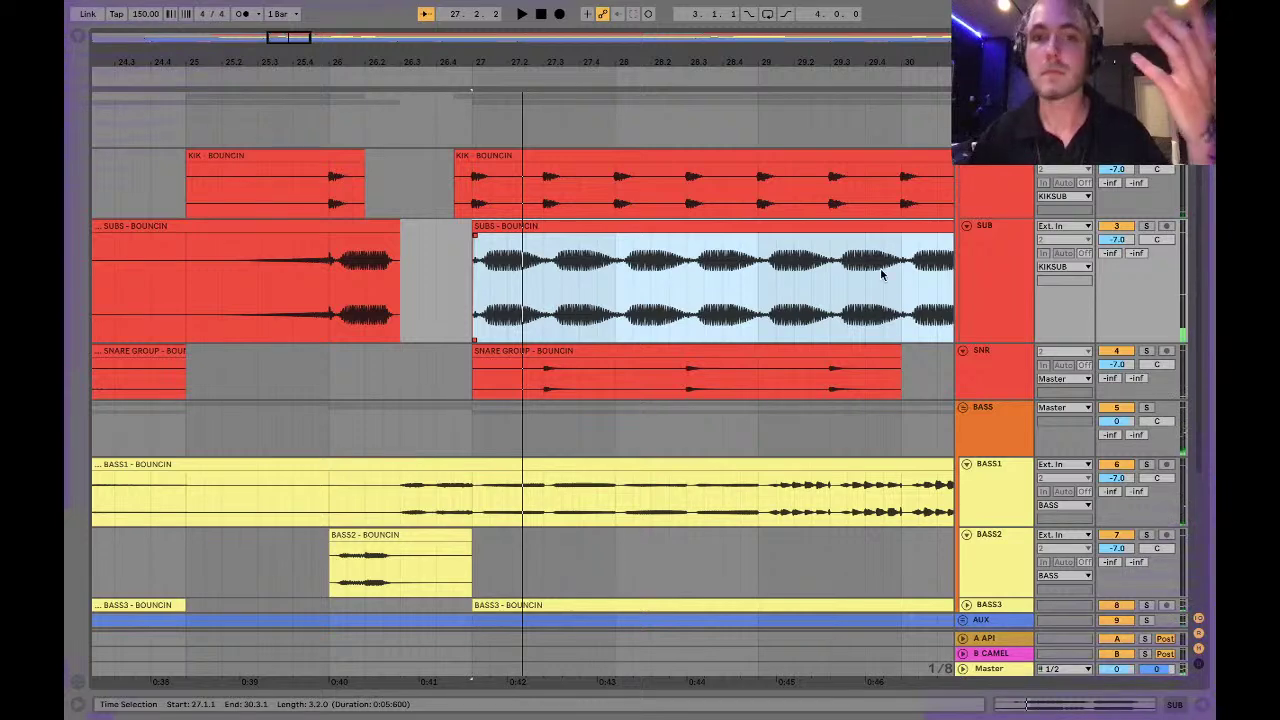
# Select the SUB clip starting at bar 27 and play from it to check the sound.
pyautogui.click(490, 229)
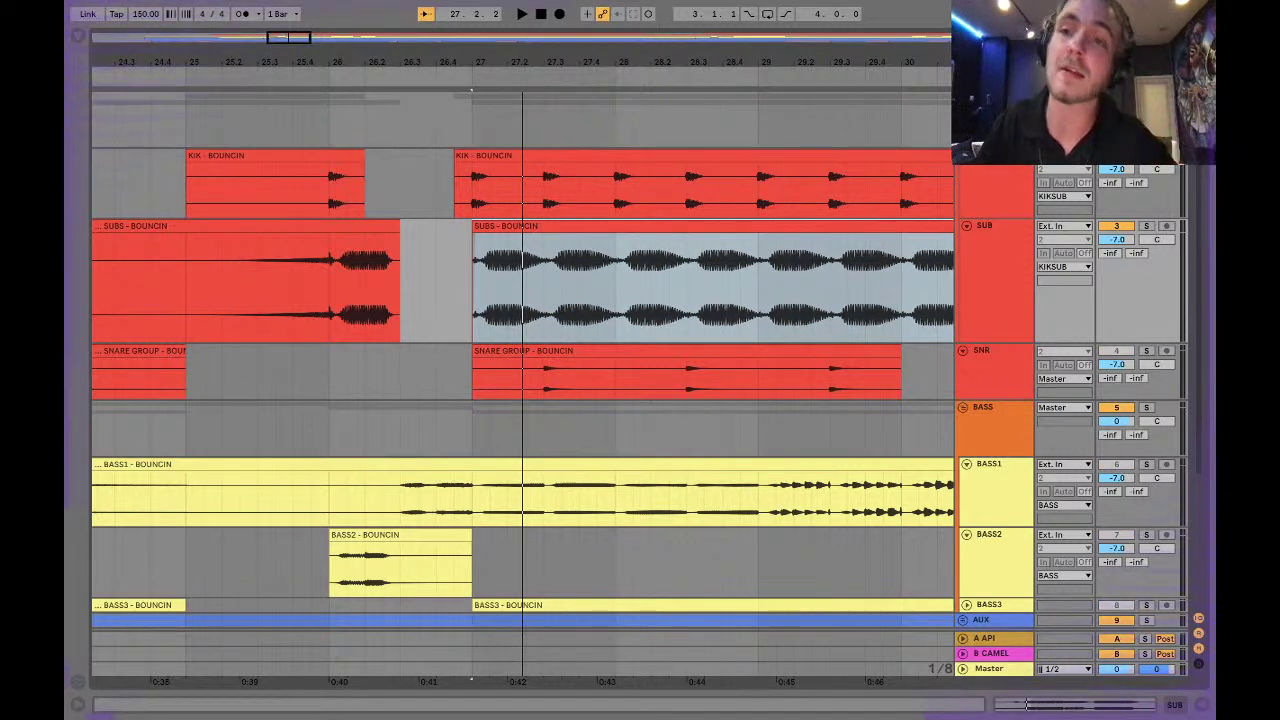
pyautogui.press('space')
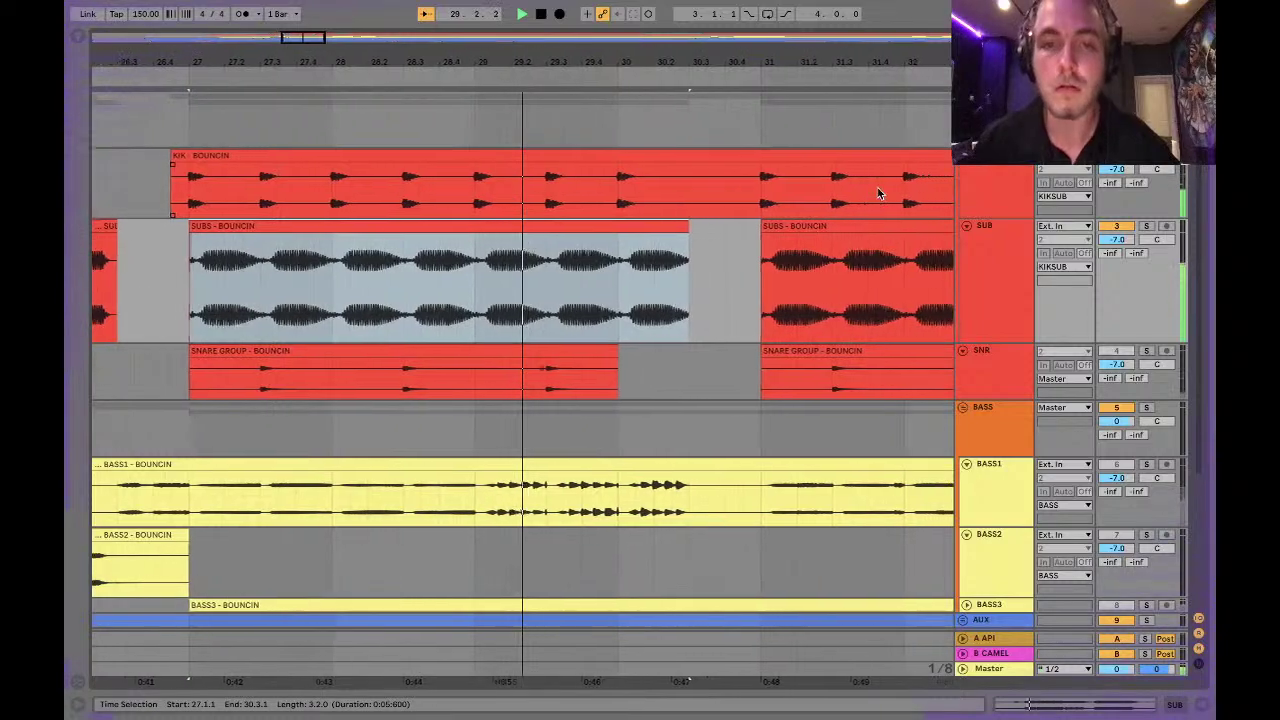
pyautogui.press('space')
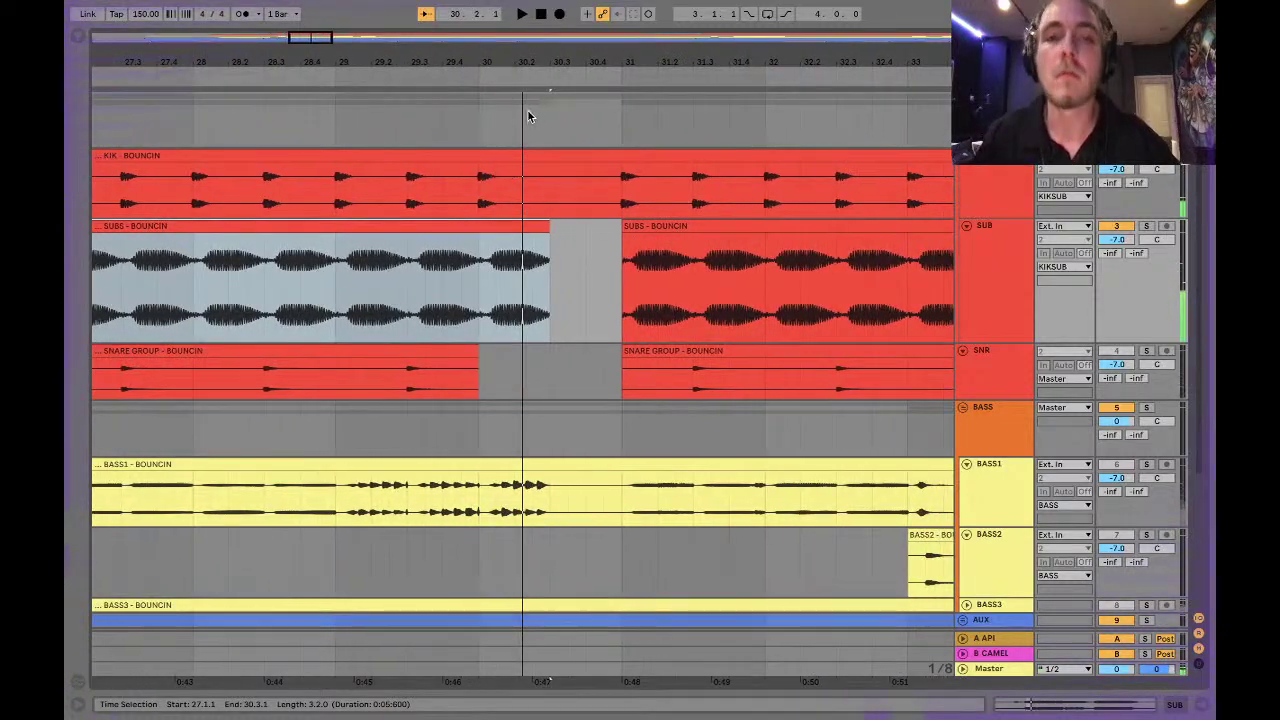
# Play the arrangement from bar 59 to check the sub level in that section.
pyautogui.press('-')
pyautogui.press('-')
pyautogui.press('-')
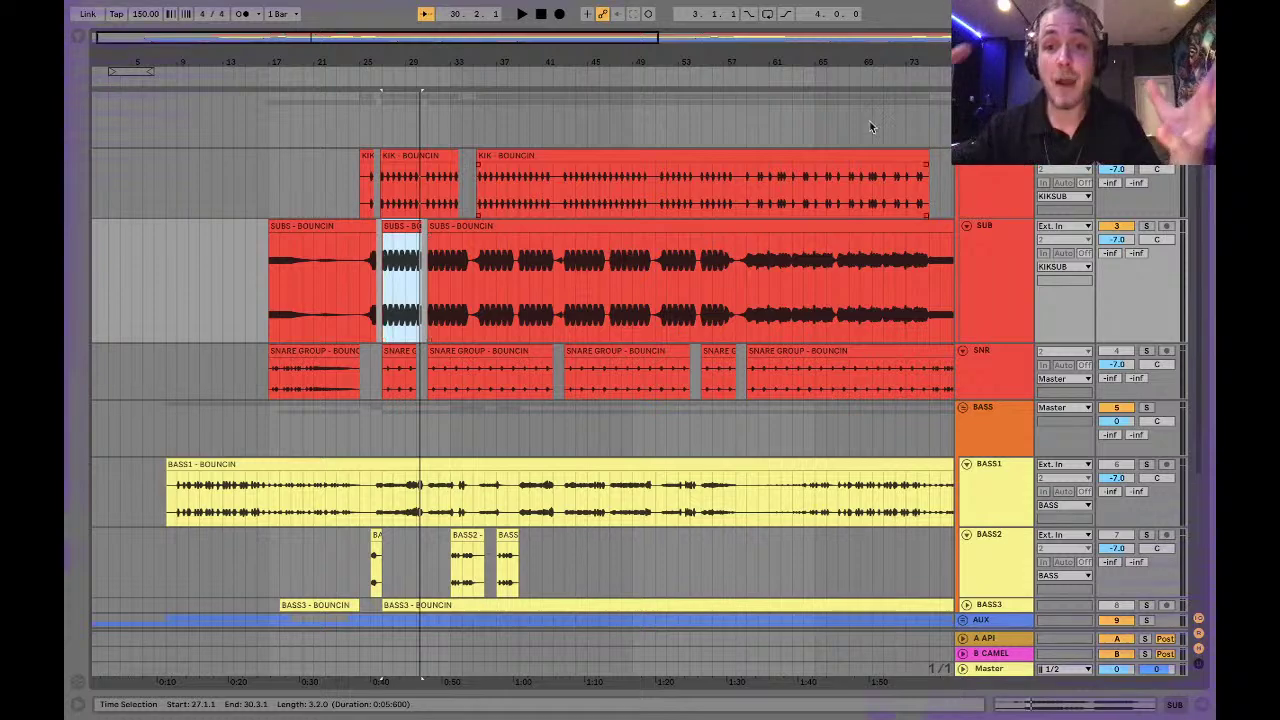
pyautogui.moveTo(390, 62); pyautogui.dragTo(420, 110)
pyautogui.hscroll(10, 190, 290)
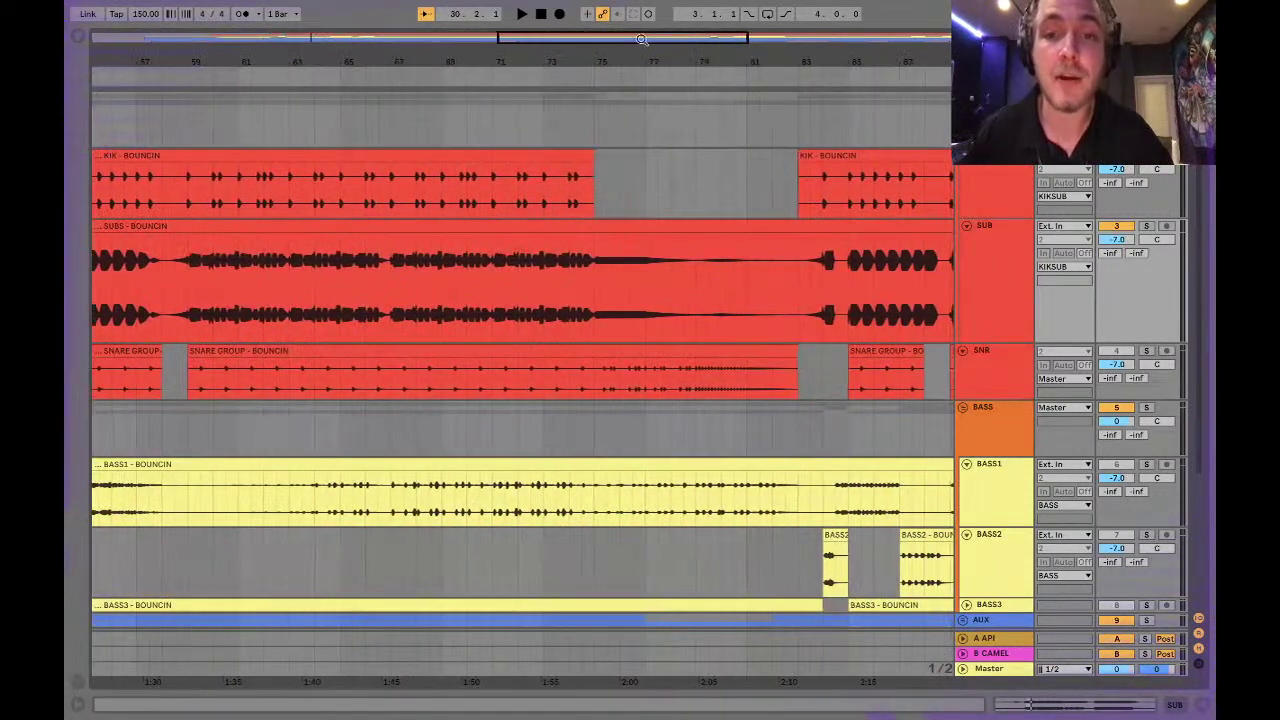
pyautogui.click(187, 290)
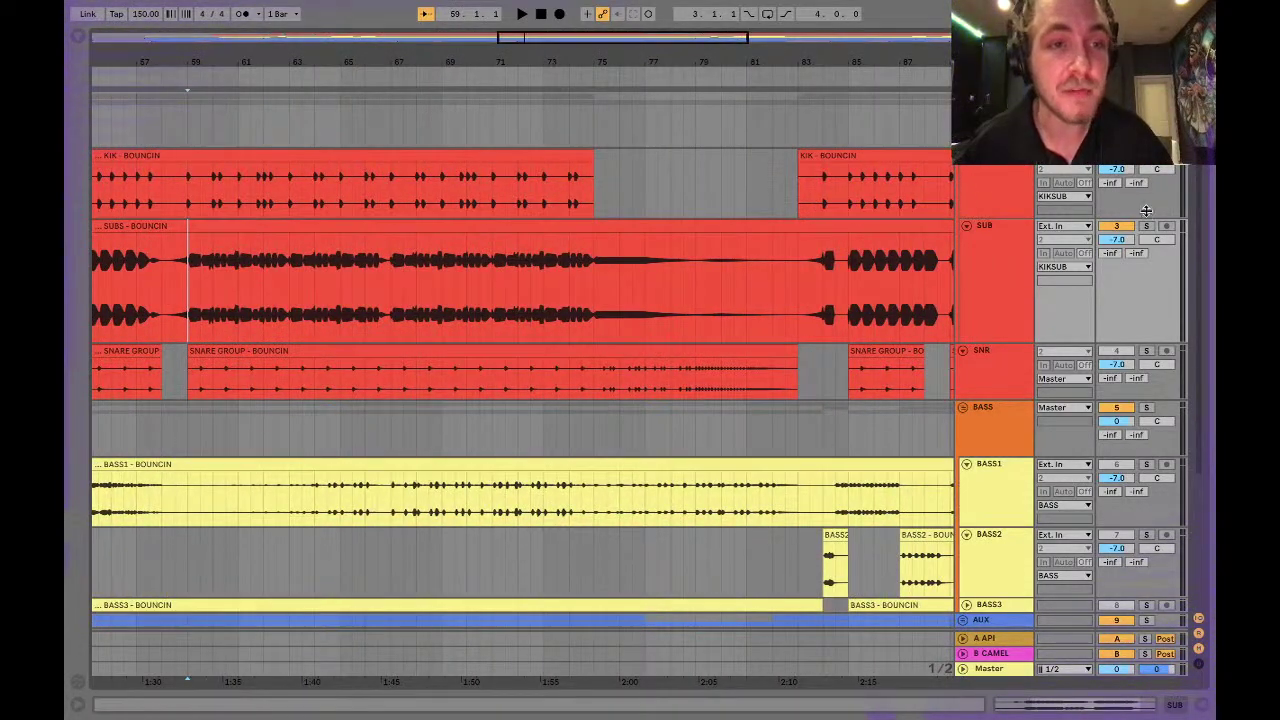
pyautogui.click(1146, 226)
pyautogui.press('space')
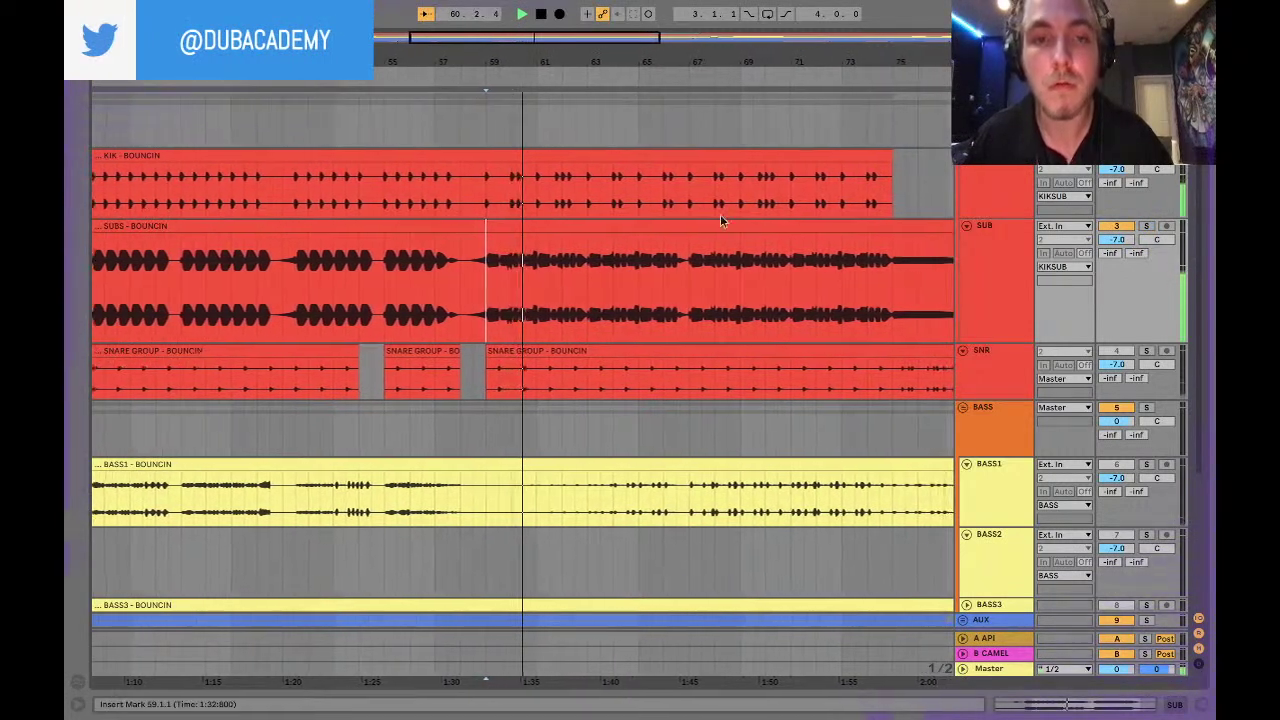
pyautogui.press('space')
# Place the insert marker at 60.3.1 in the SUB clip and enlarge the SUB track to show its waveform more closely.
pyautogui.click(503, 271)
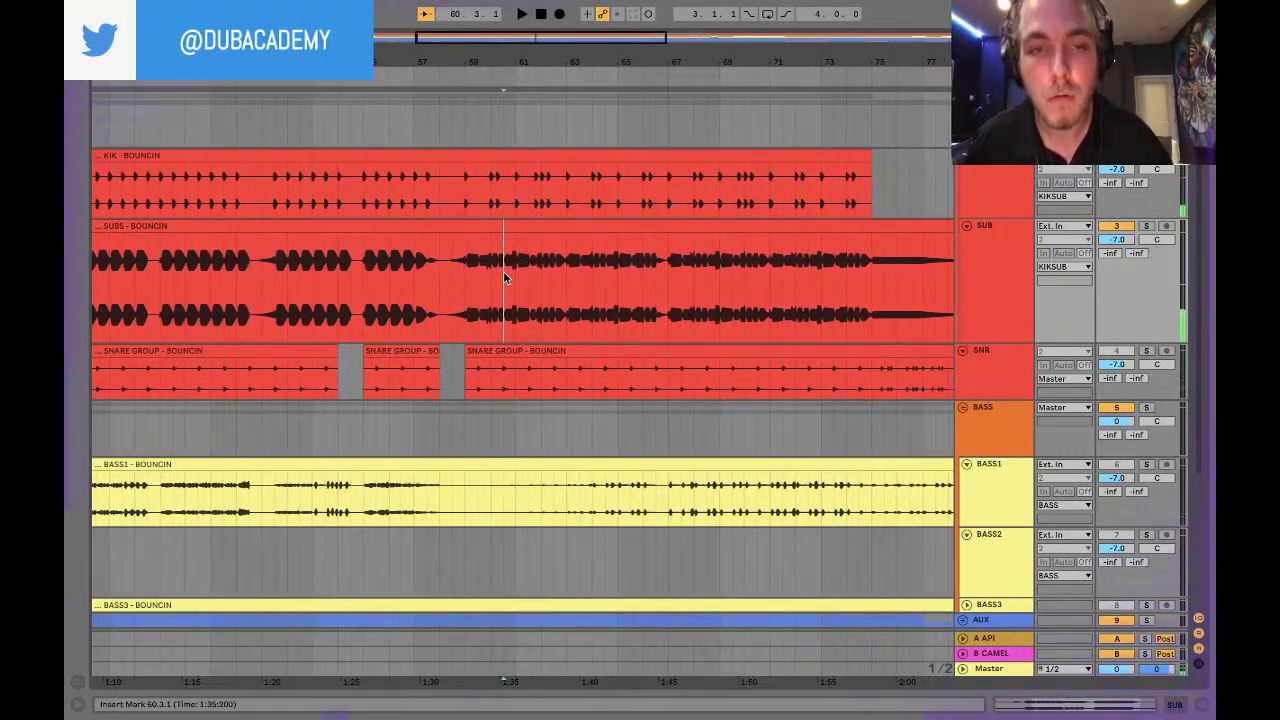
pyautogui.press('+')
pyautogui.press('+')
pyautogui.press('+')
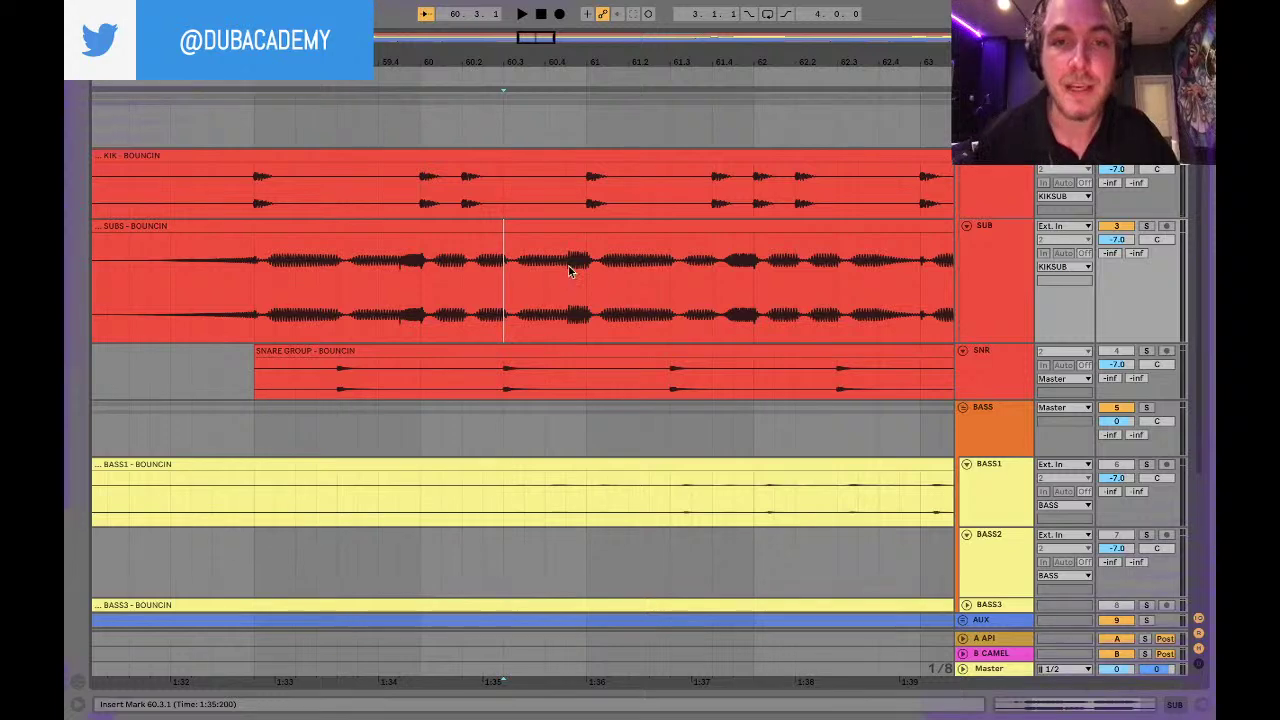
pyautogui.moveTo(986, 343); pyautogui.dragTo(980, 438)
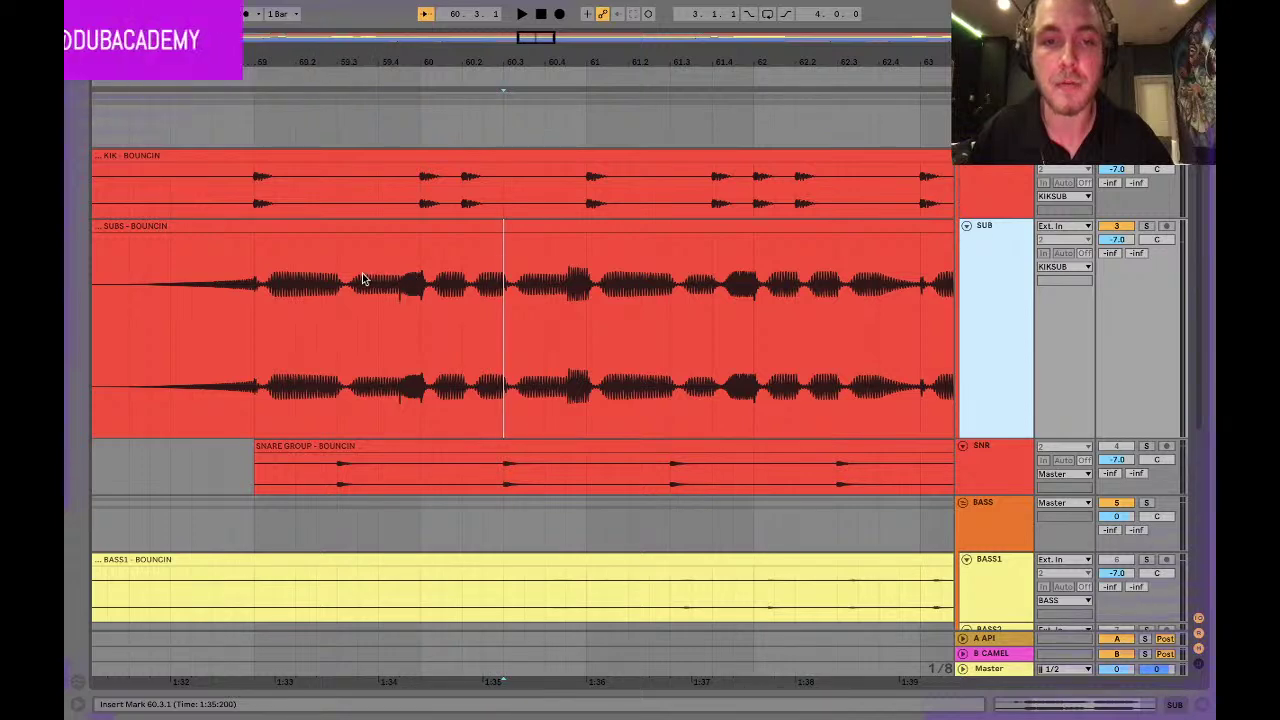
# Split the SUB section from 60.4.3 to 61.1.1 into its own clip and lower its gain to -3.83 dB.
pyautogui.moveTo(567, 311); pyautogui.dragTo(583, 312)
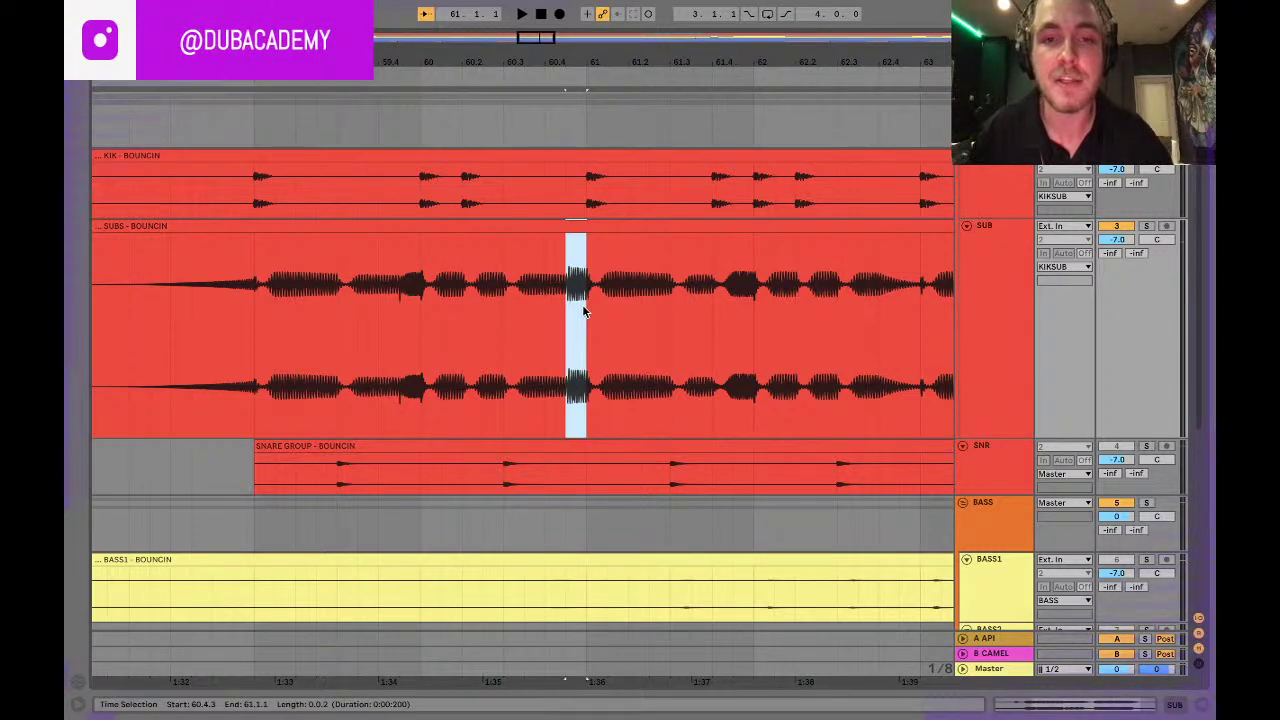
pyautogui.hotkey('ctrl', 'e')
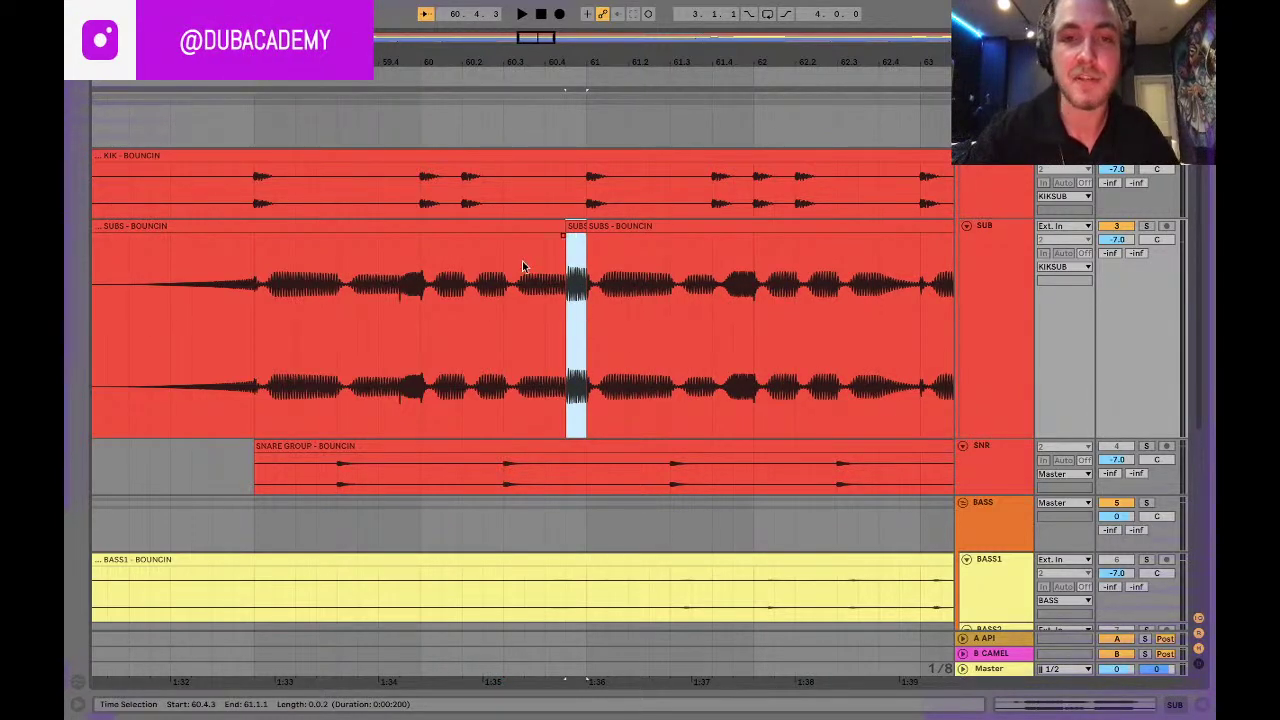
pyautogui.doubleClick(576, 230)
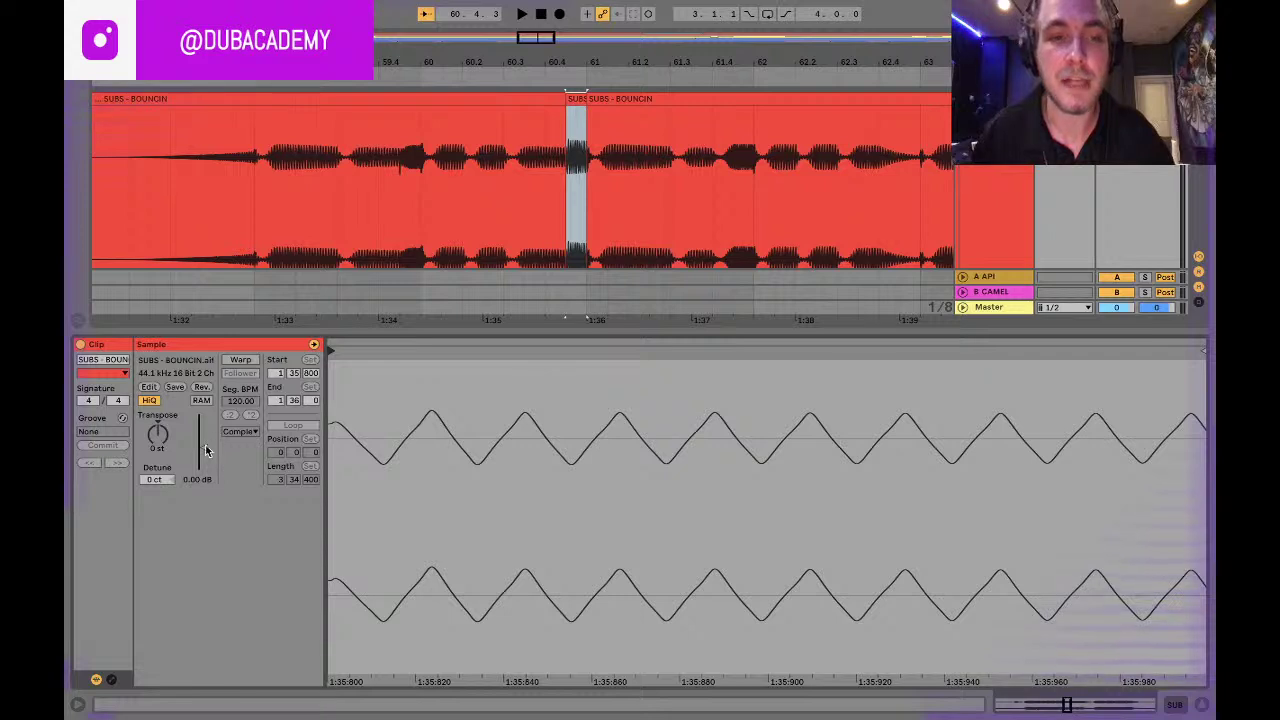
pyautogui.moveTo(203, 447); pyautogui.dragTo(203, 450)
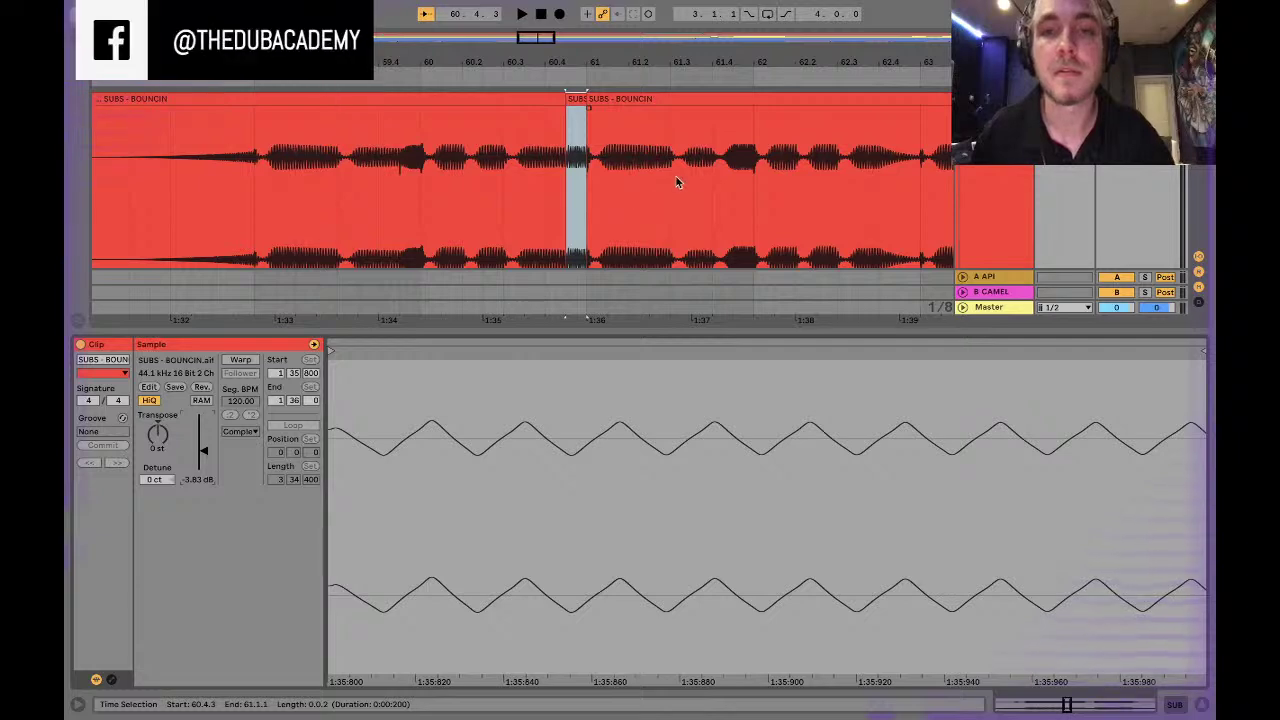
# Split the SUB section from 61.4.1 to 62.1.1 into its own clip and set its gain to -1.10 dB.
pyautogui.hscroll(5, 722, 166)
pyautogui.click(486, 174)
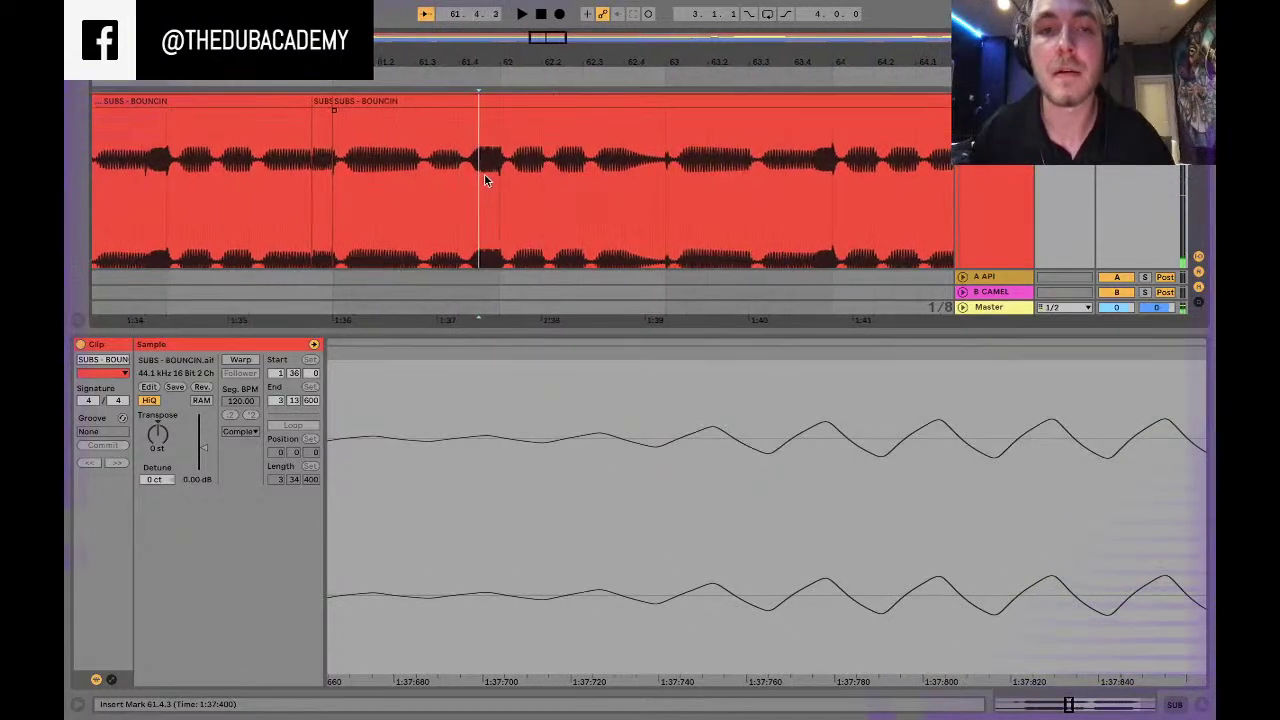
pyautogui.hscroll(2, 460, 176)
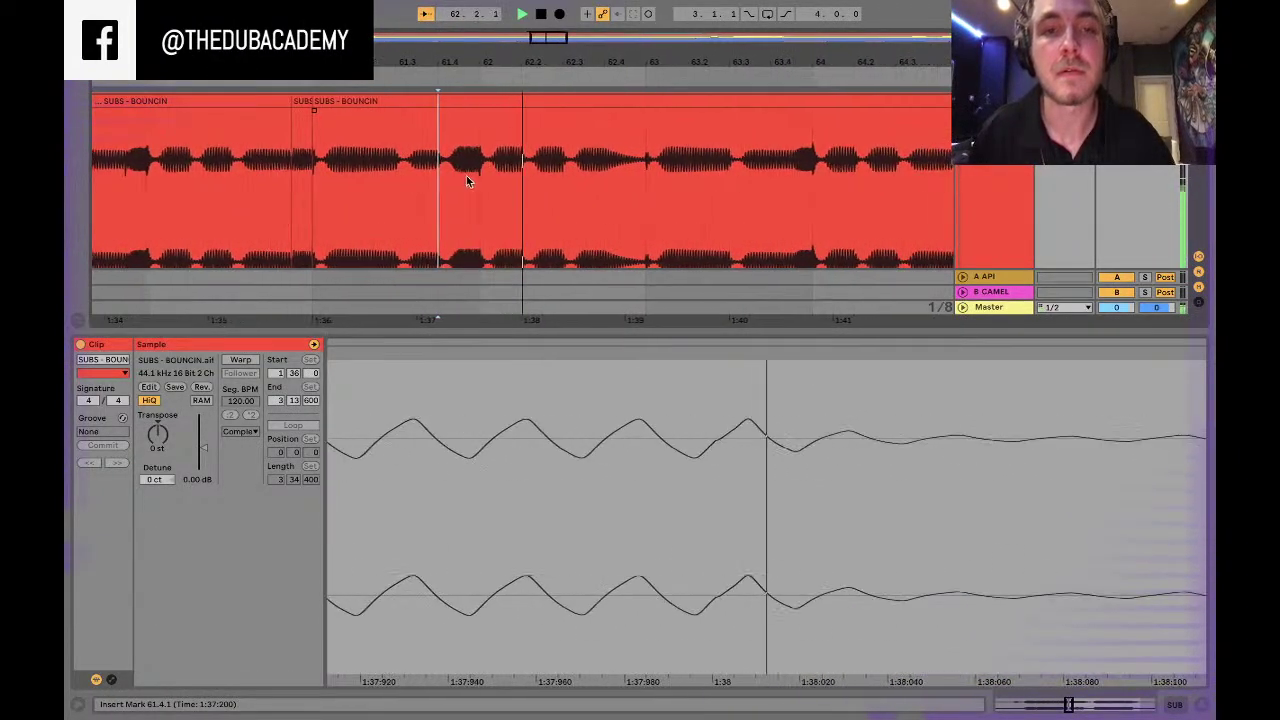
pyautogui.moveTo(440, 172); pyautogui.dragTo(476, 178)
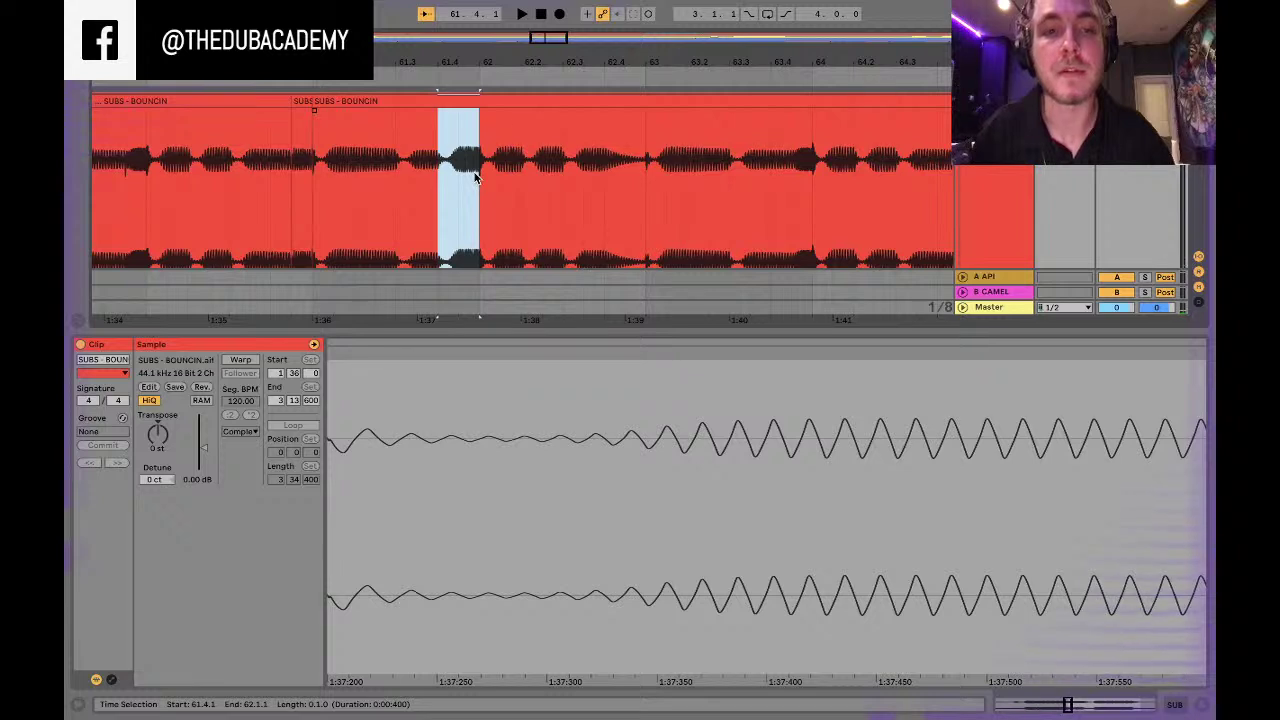
pyautogui.moveTo(205, 452); pyautogui.dragTo(203, 446)
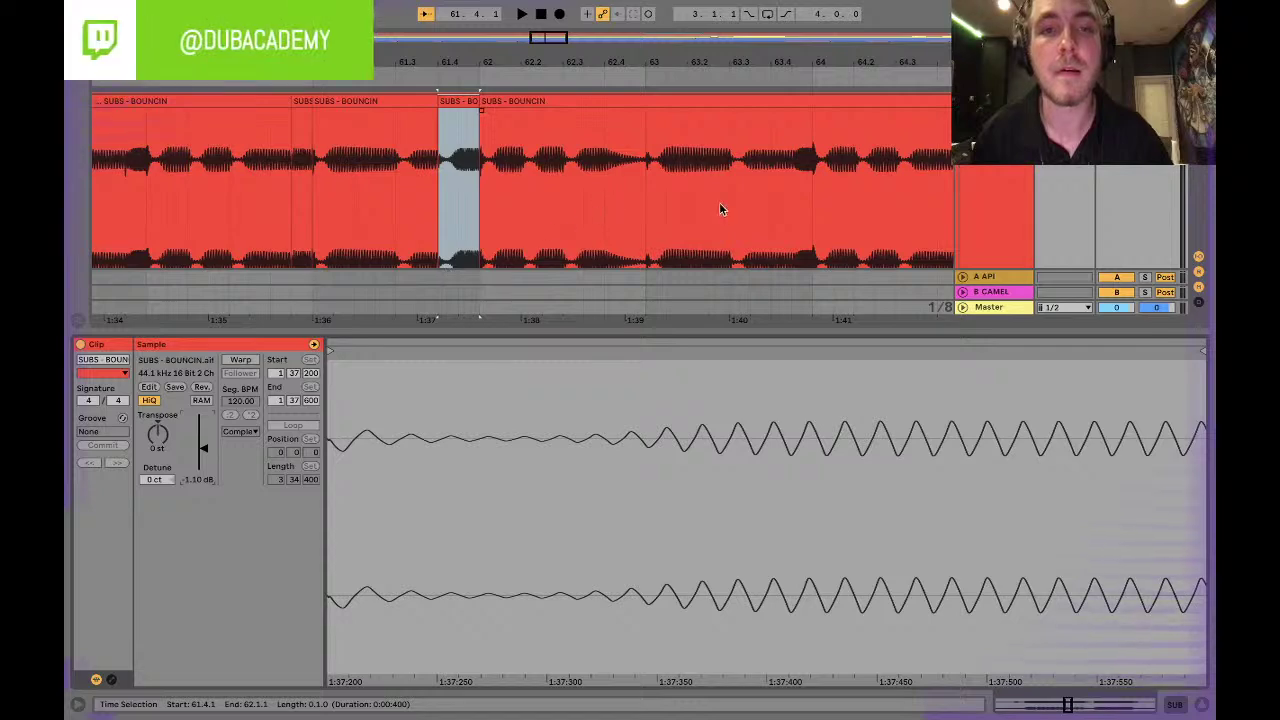
# Split the SUB section from 63.4.3 to 64.1.1 into its own clip and set its gain to -1.02 dB.
pyautogui.hscroll(5, 800, 211)
pyautogui.click(520, 191)
pyautogui.hscroll(1, 443, 194)
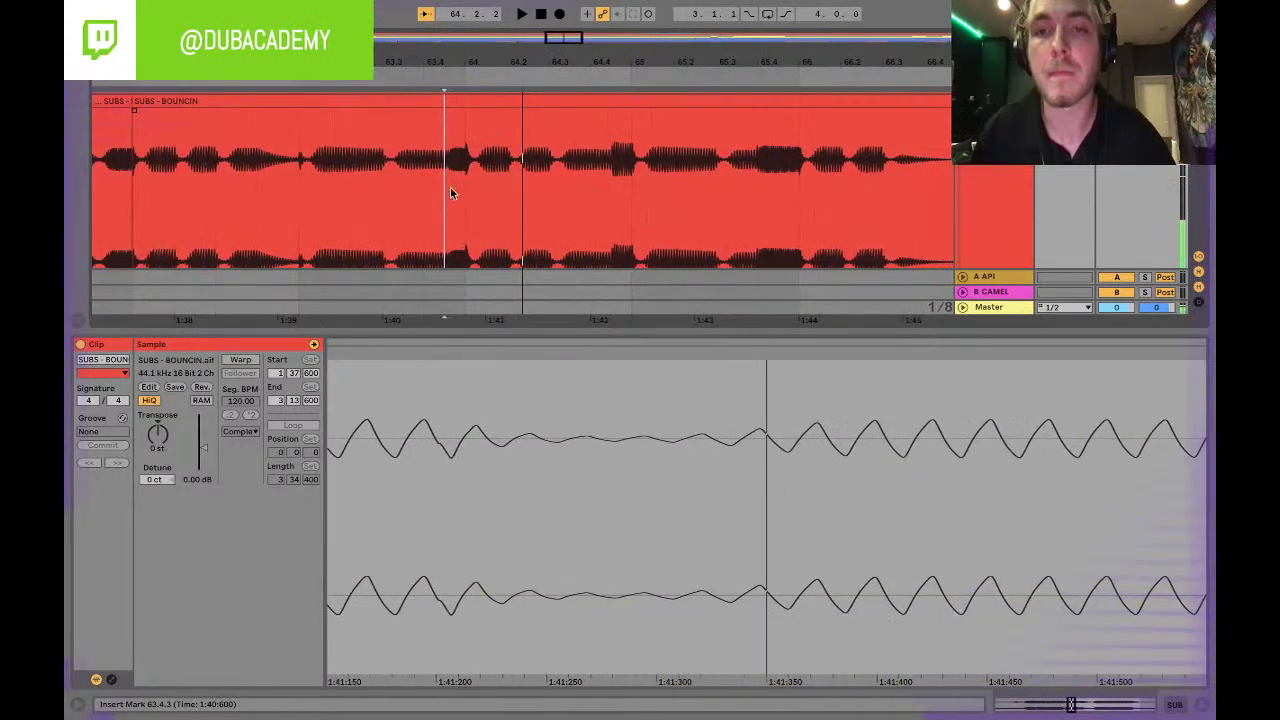
pyautogui.keyDown('shift'); pyautogui.click(462, 191); pyautogui.keyUp('shift')
pyautogui.hotkey('ctrl', 'e')
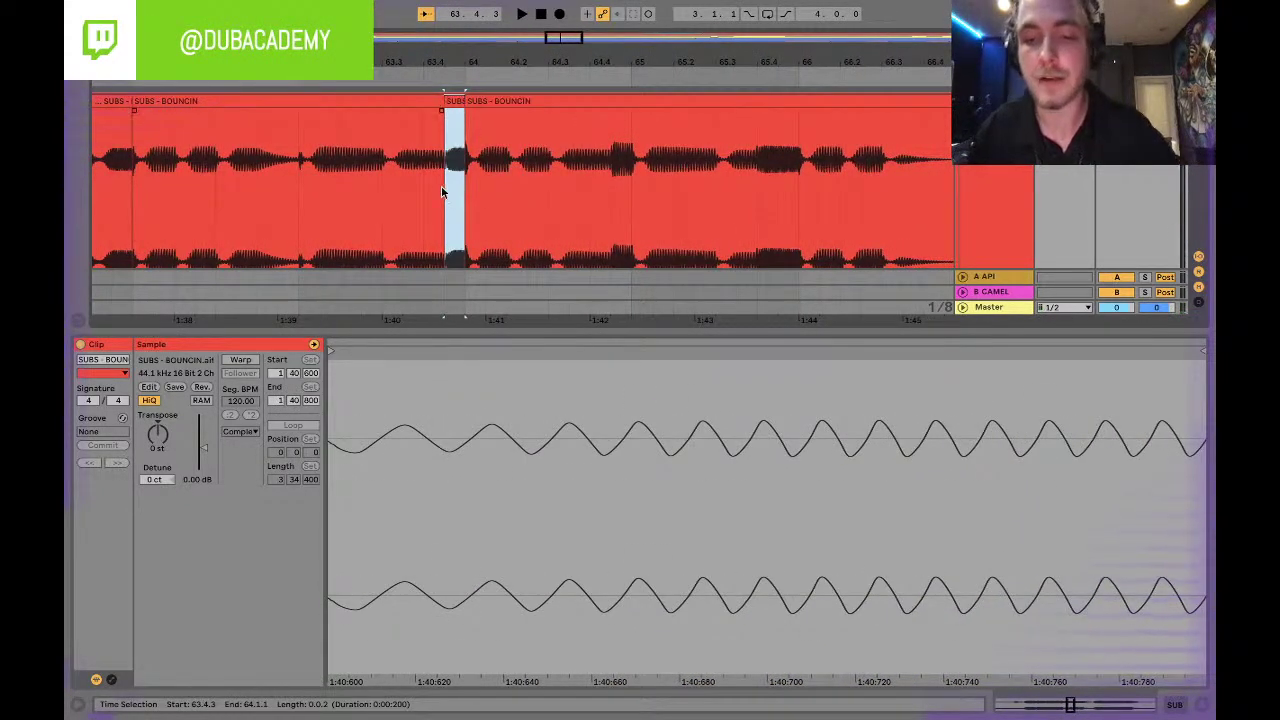
pyautogui.moveTo(203, 450); pyautogui.dragTo(203, 449)
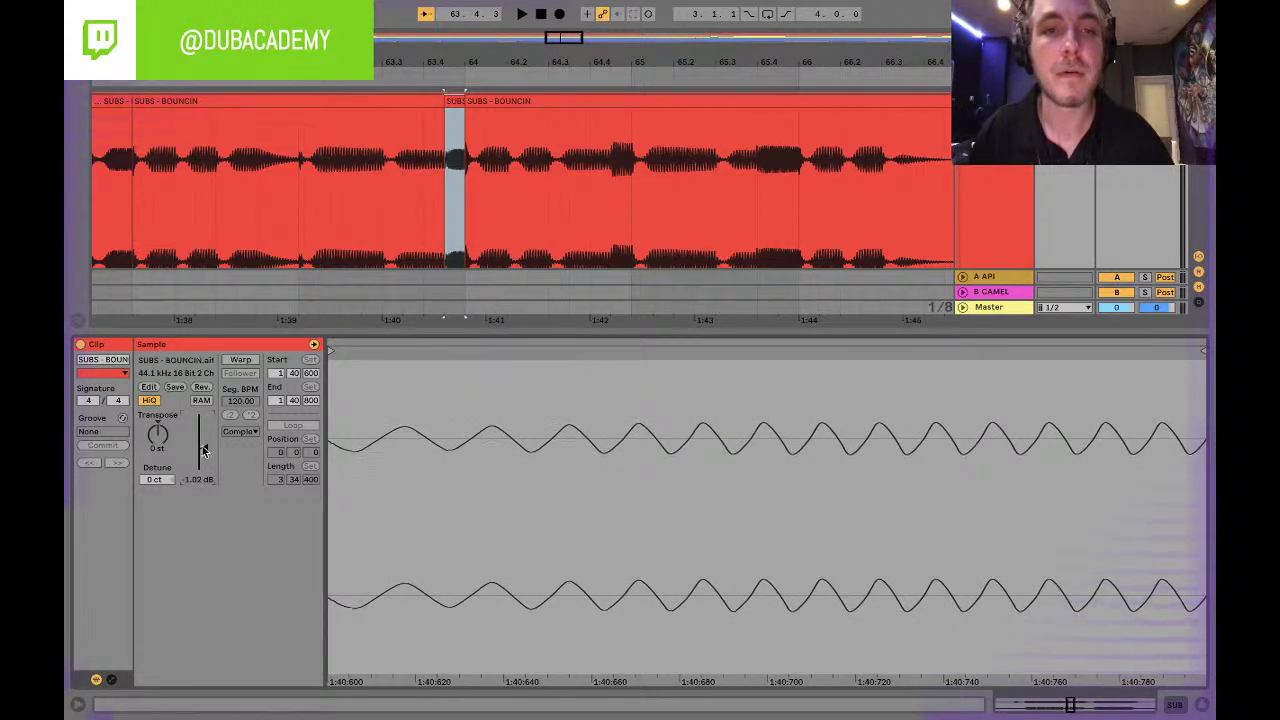
# Split the SUB section from 64.4.3 to 65.1.1 into its own clip and lower its gain to -2.50 dB.
pyautogui.click(616, 173)
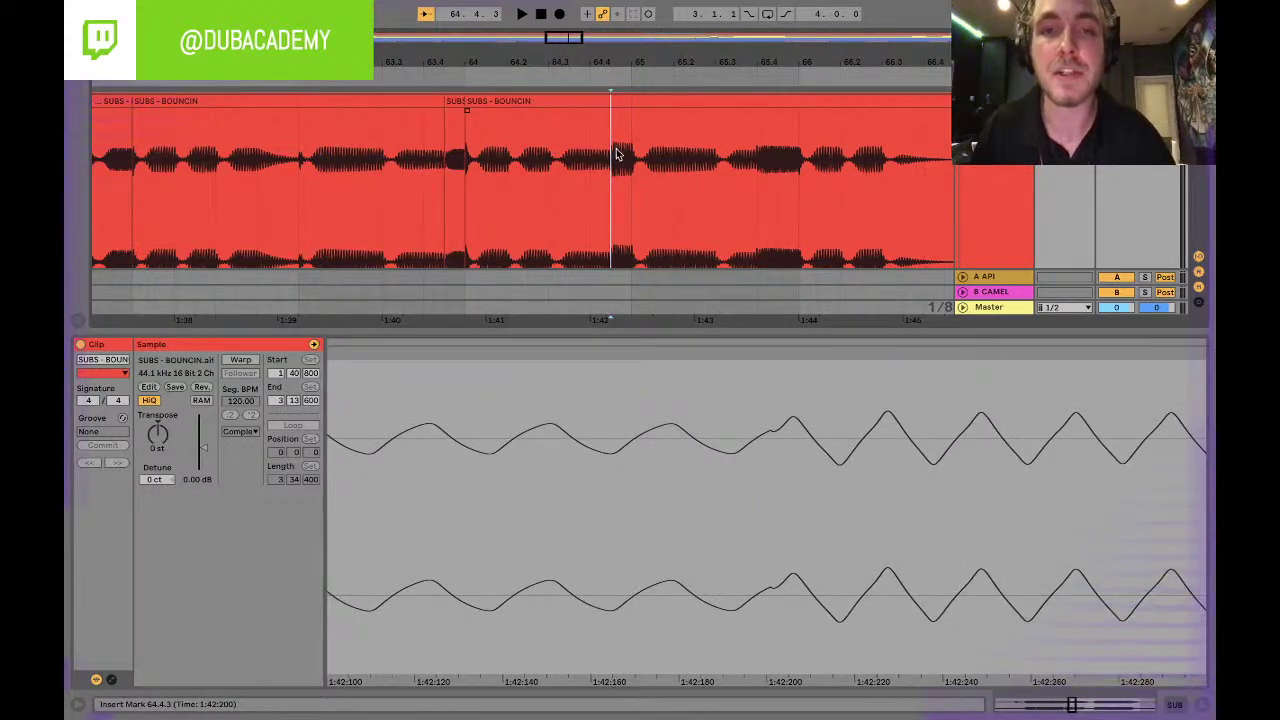
pyautogui.moveTo(616, 168); pyautogui.dragTo(631, 168)
pyautogui.hotkey('ctrl', 'e')
pyautogui.moveTo(203, 449); pyautogui.dragTo(203, 463)
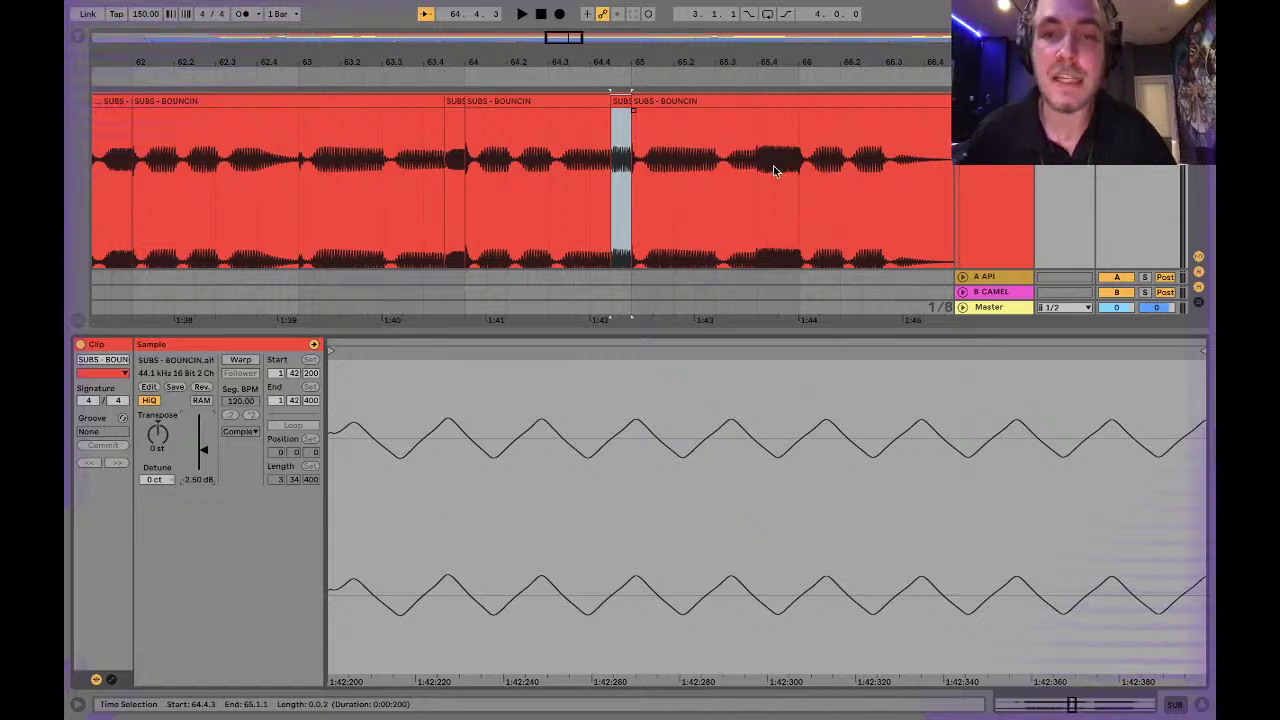
# Split the SUB section from 65.4.1 to 66.1.1 into its own clip and set its gain to -1.18 dB.
pyautogui.hscroll(4, 756, 174)
pyautogui.moveTo(436, 186); pyautogui.dragTo(476, 184)
pyautogui.hotkey('ctrl', 'e')
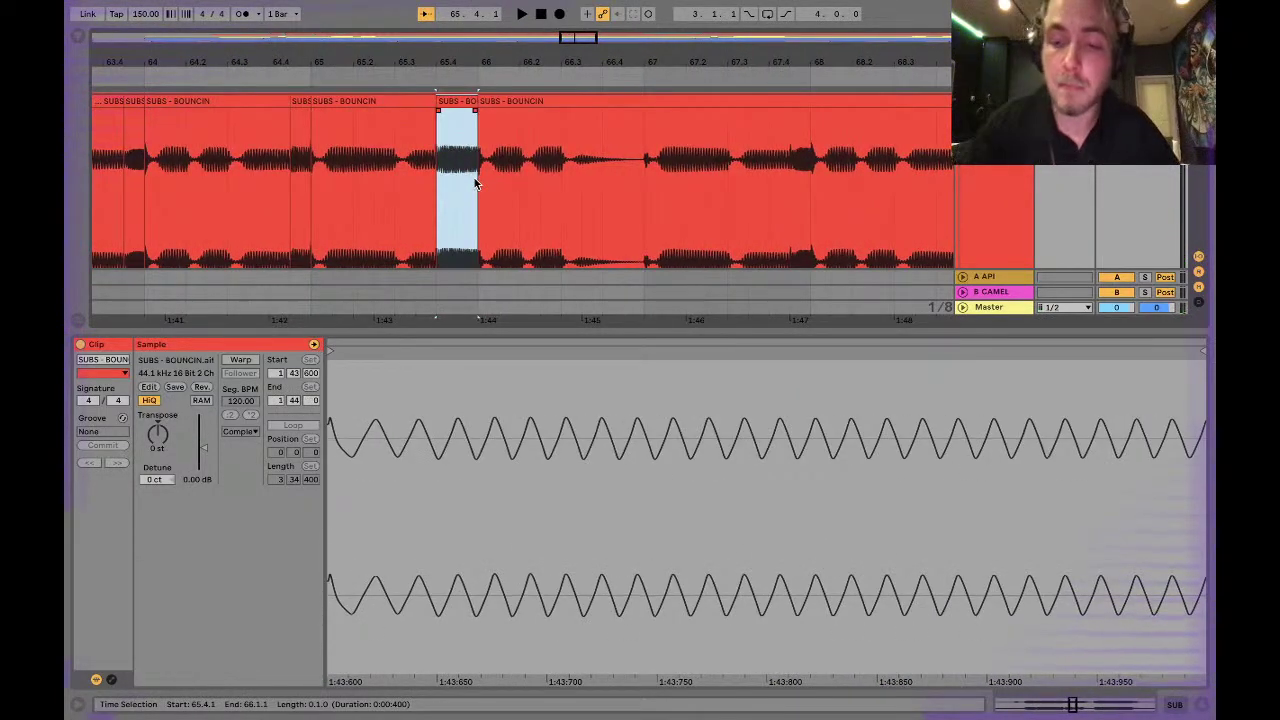
pyautogui.moveTo(207, 451); pyautogui.dragTo(207, 457)
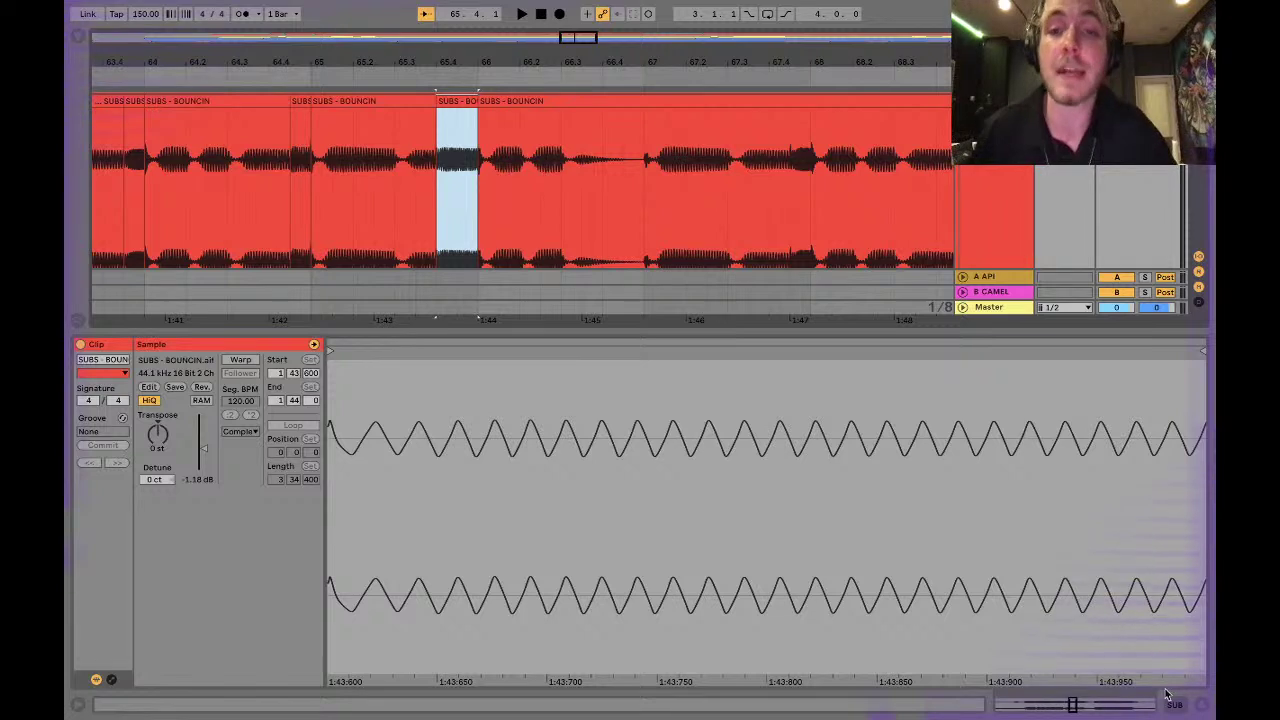
pyautogui.click(1207, 708)
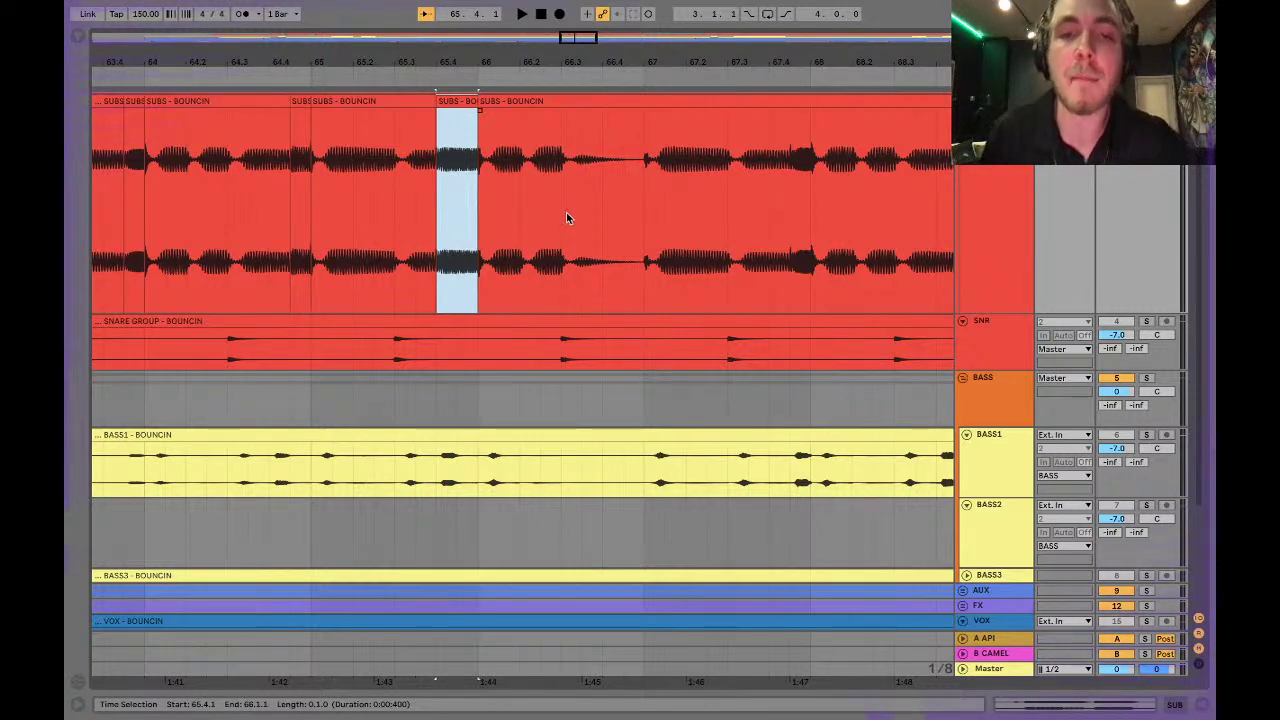
# Split the SUB section from 67.4.3 to 68.1.1 into its own clip and open its sample settings.
pyautogui.moveTo(794, 206); pyautogui.dragTo(810, 209)
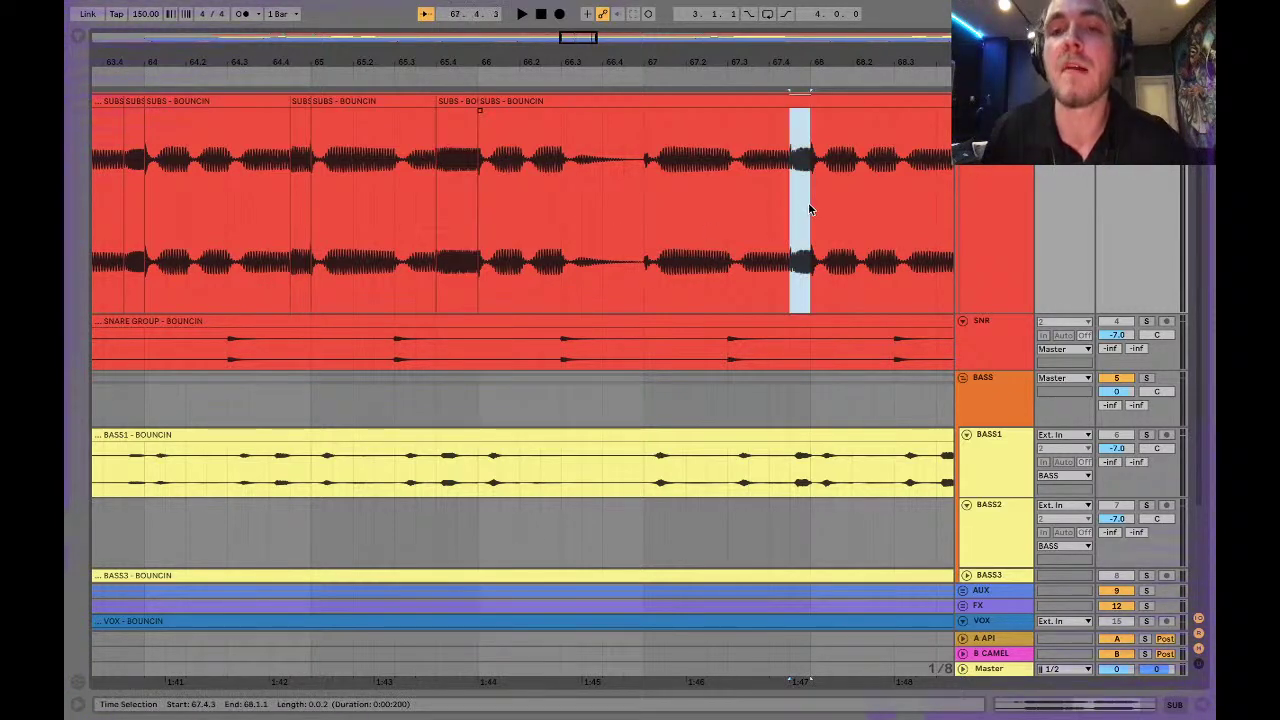
pyautogui.hotkey('ctrl', 'e')
pyautogui.doubleClick(802, 113)
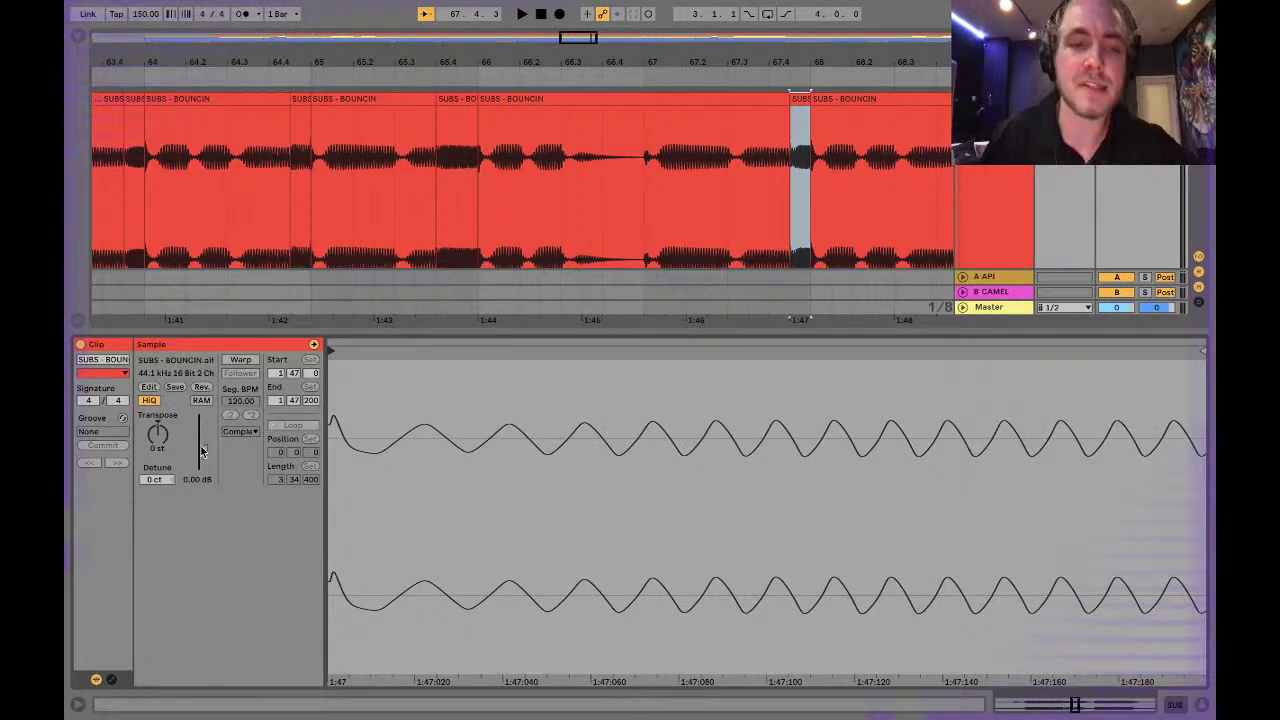
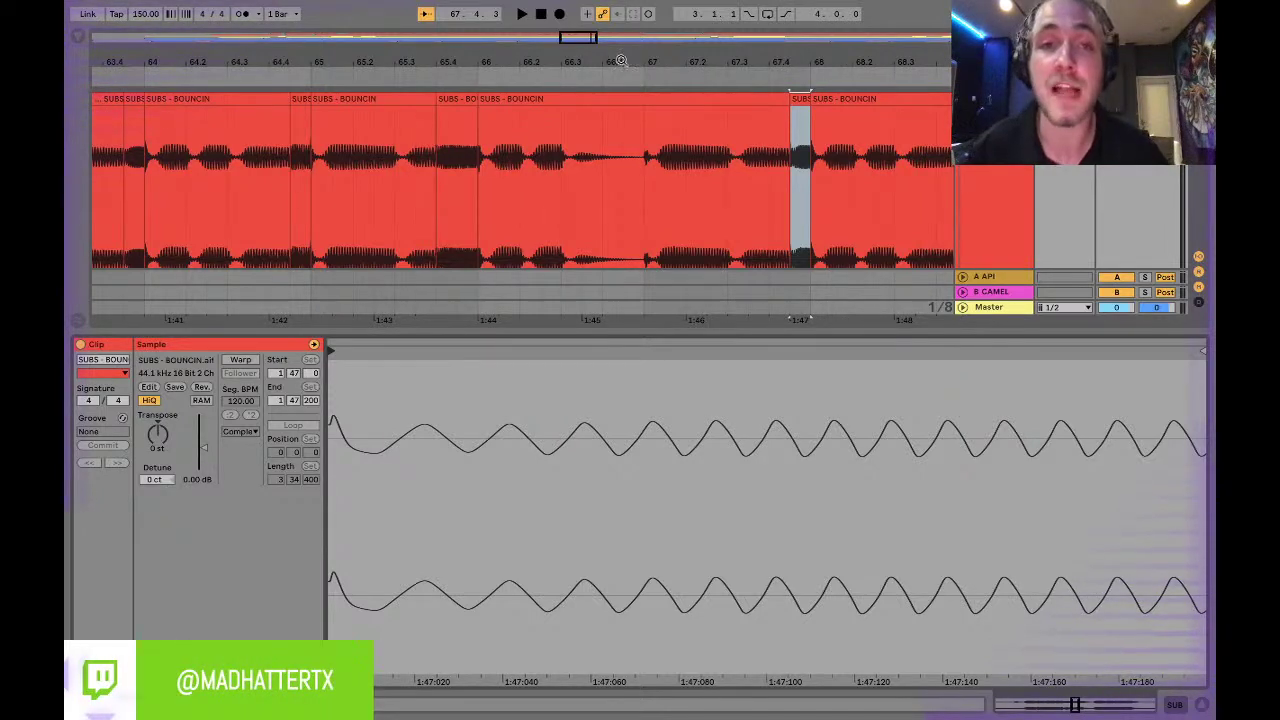
# Split the SUB section from 68.4.3 to 69.1.1 into its own clip.
pyautogui.moveTo(579, 42); pyautogui.dragTo(579, 60)
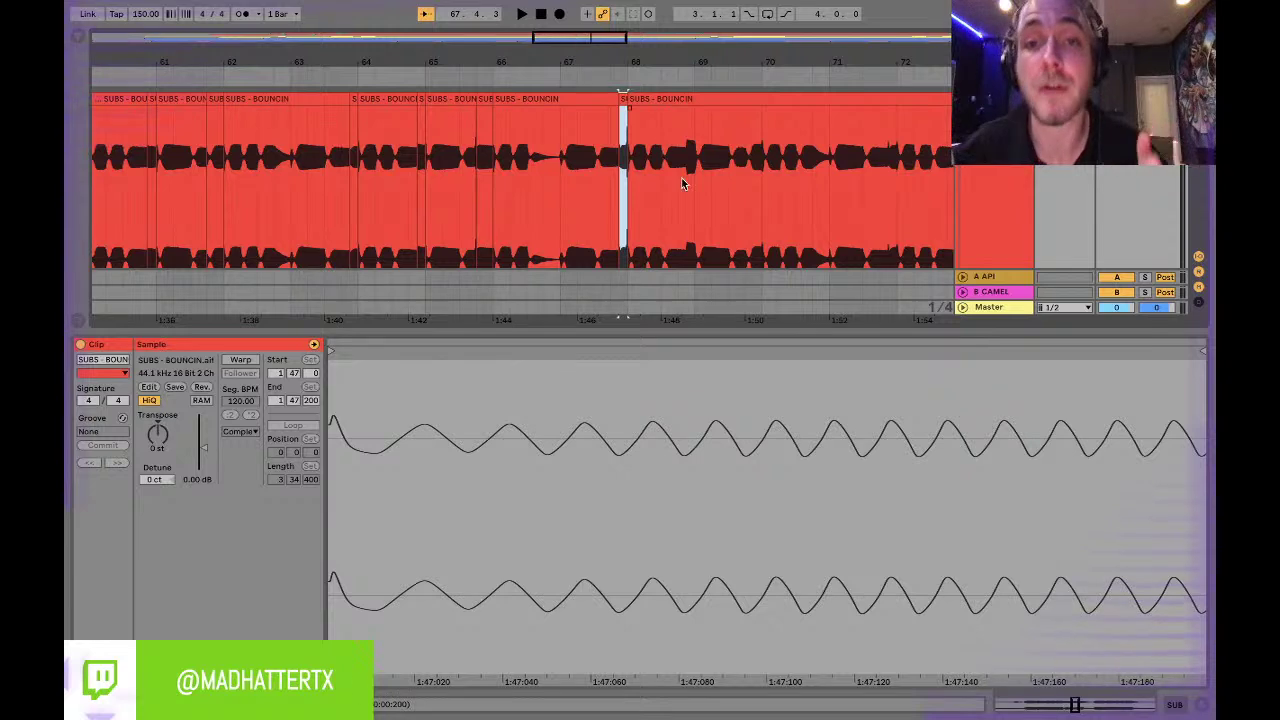
pyautogui.hscroll(3, 648, 134)
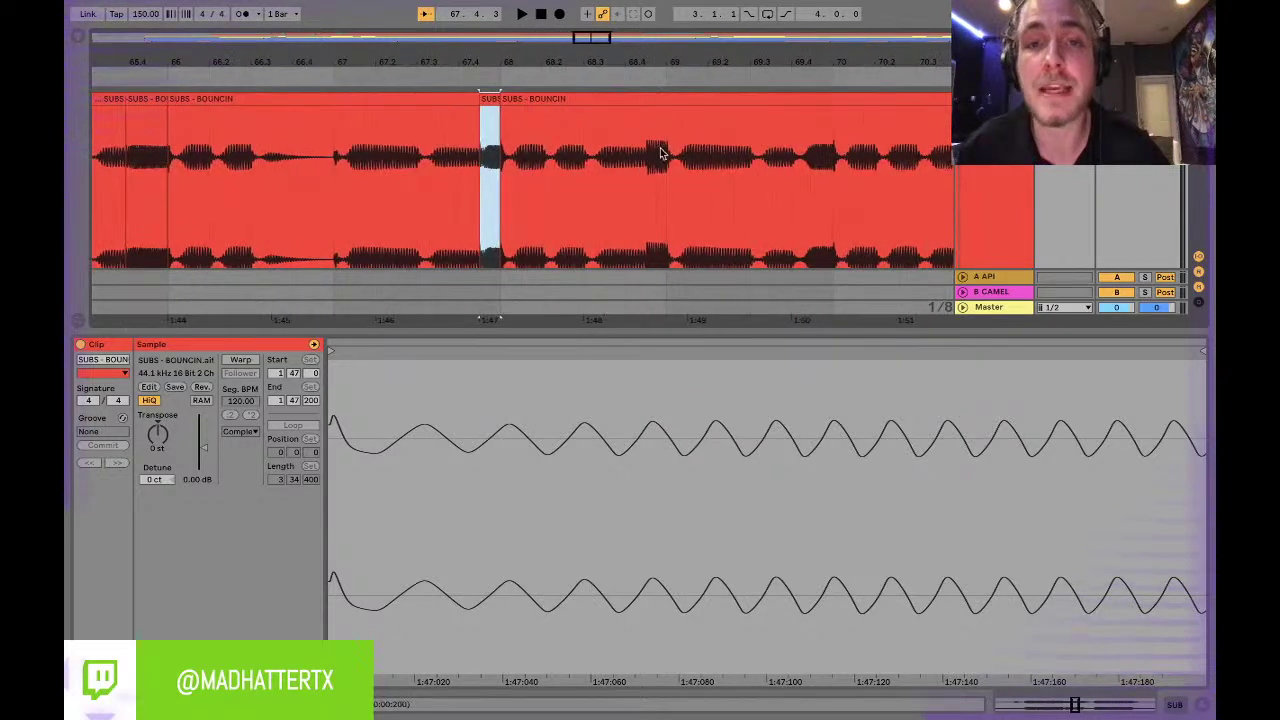
pyautogui.moveTo(648, 186); pyautogui.dragTo(665, 188)
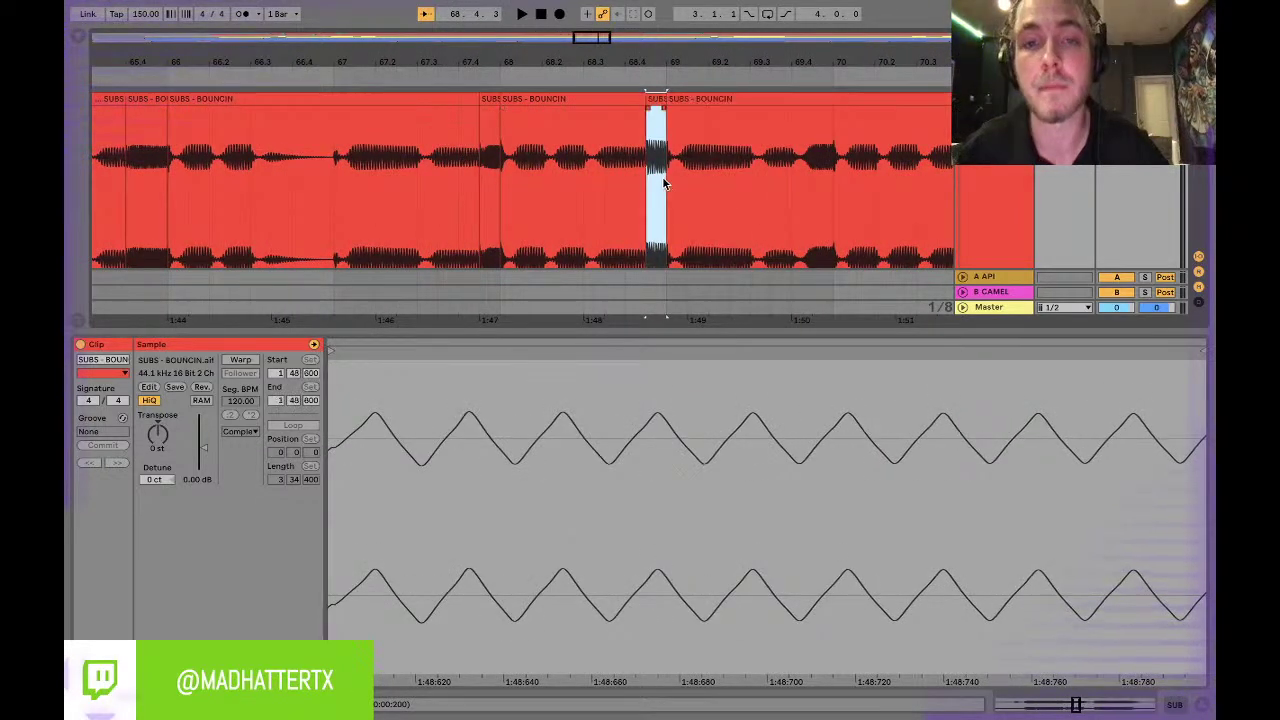
pyautogui.hotkey('ctrl', 'e')
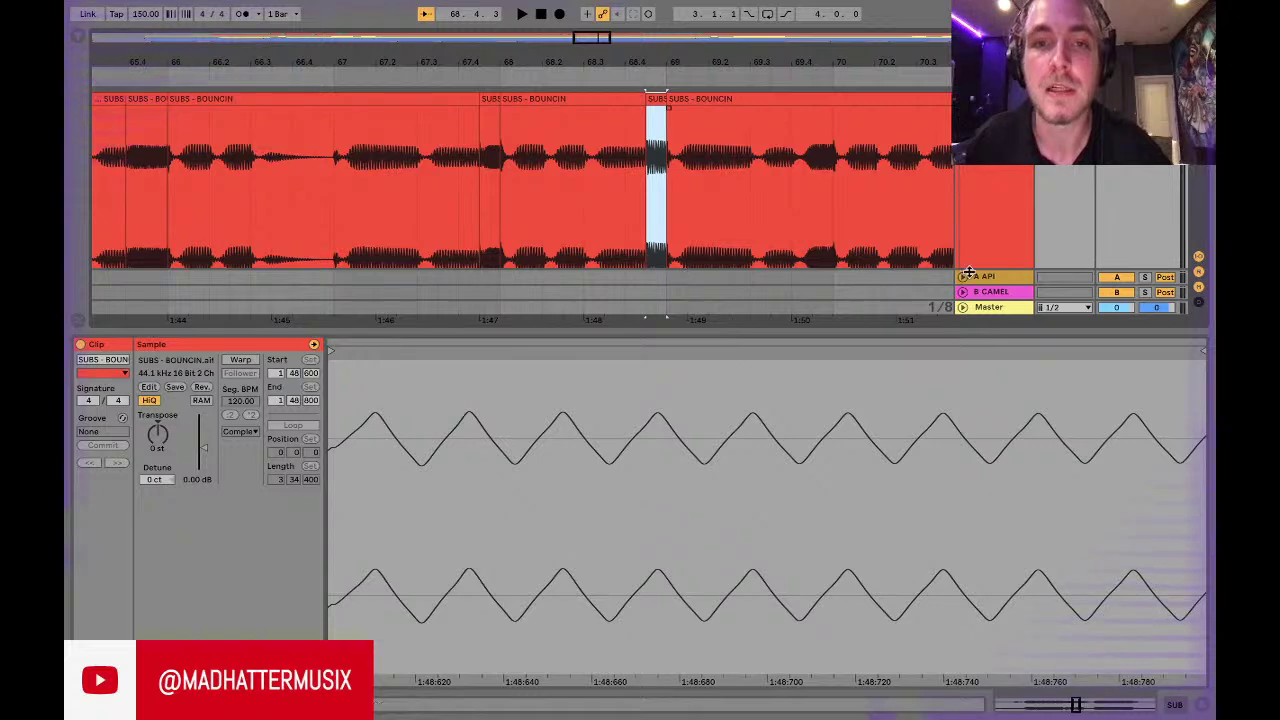
# Lower the gain of the SUB clip spanning 68.4.3 to 69.1.1 to -3.20 dB.
pyautogui.scroll(2, 880, 215)
pyautogui.scroll(2, 877, 222)
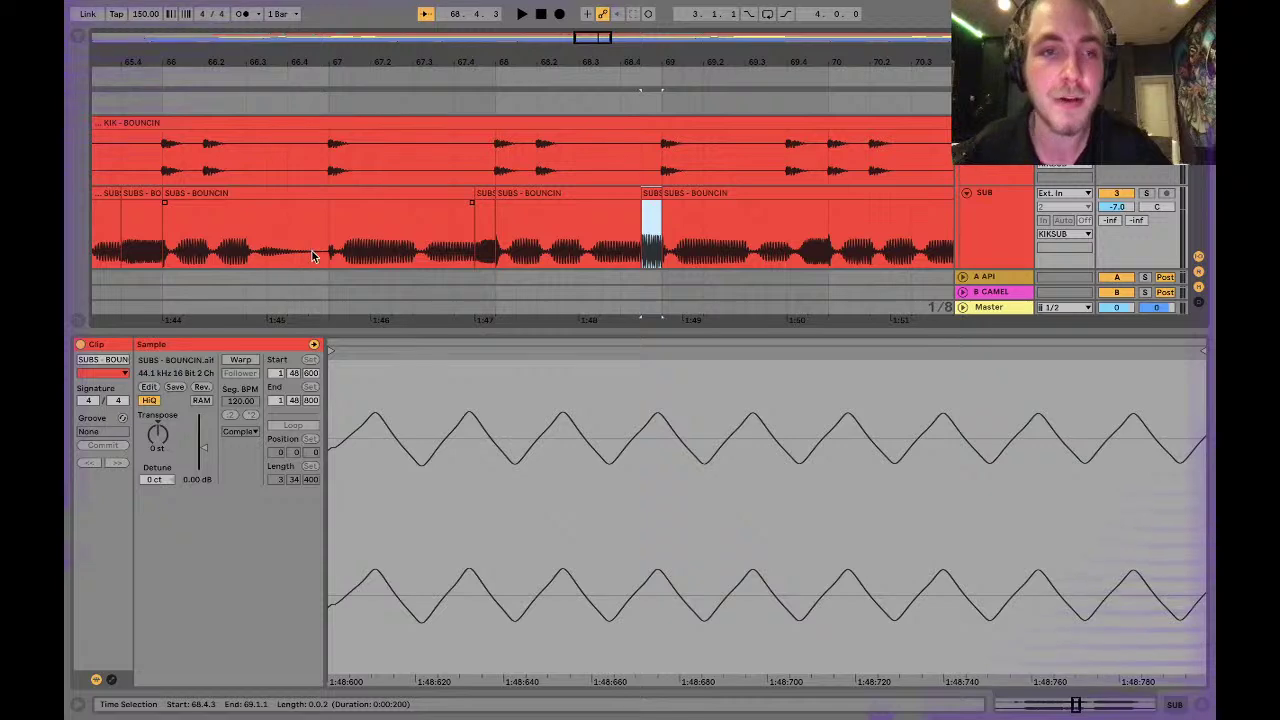
pyautogui.scroll(2, 502, 230)
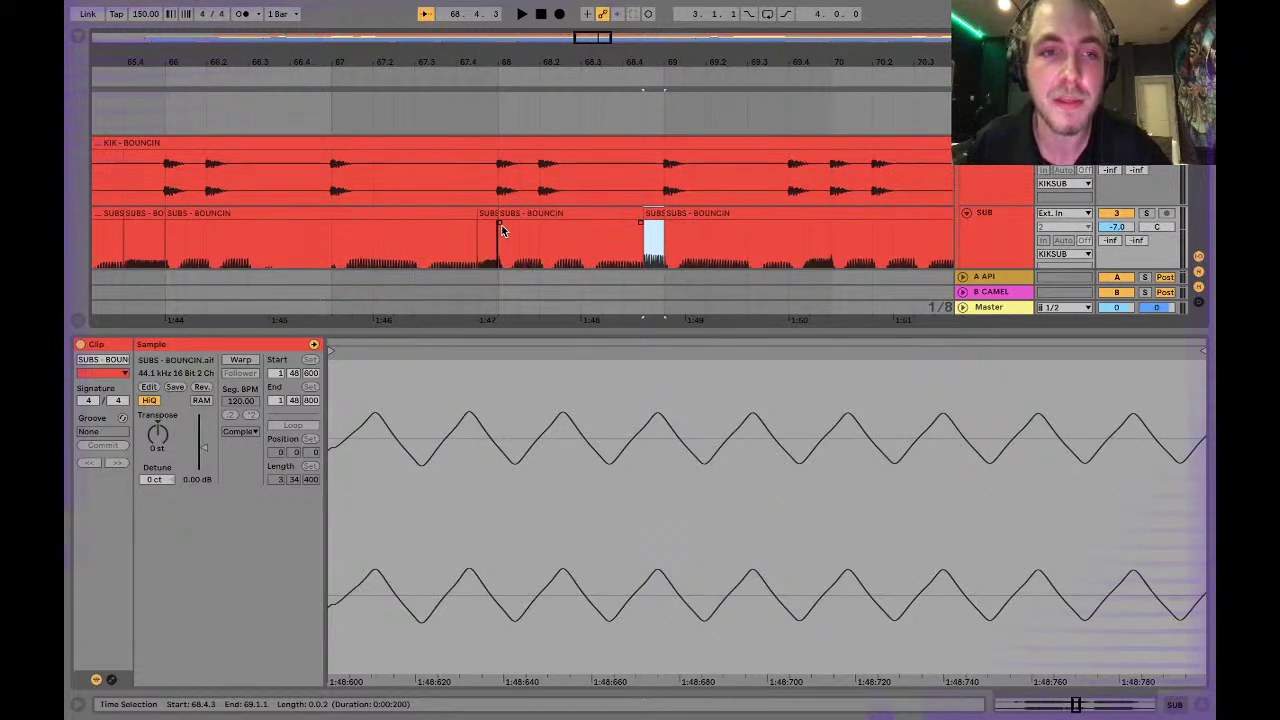
pyautogui.scroll(-1, 502, 230)
pyautogui.scroll(1, 502, 230)
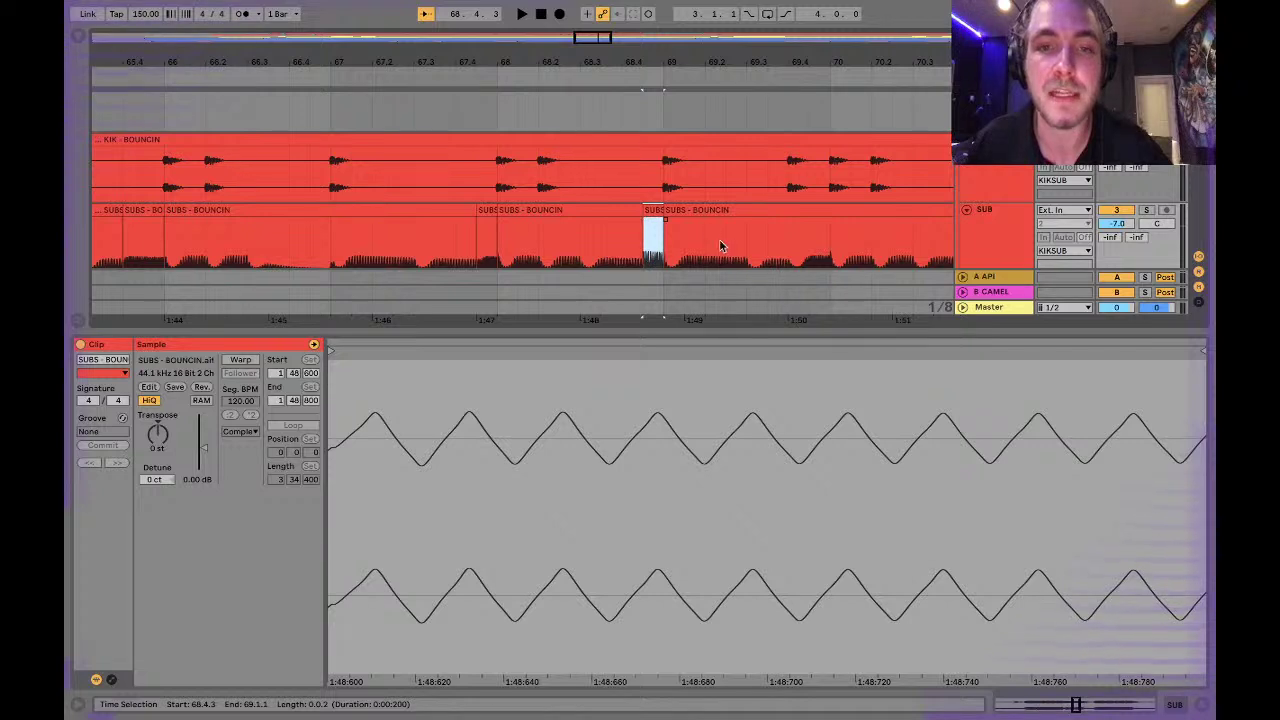
pyautogui.click(650, 212)
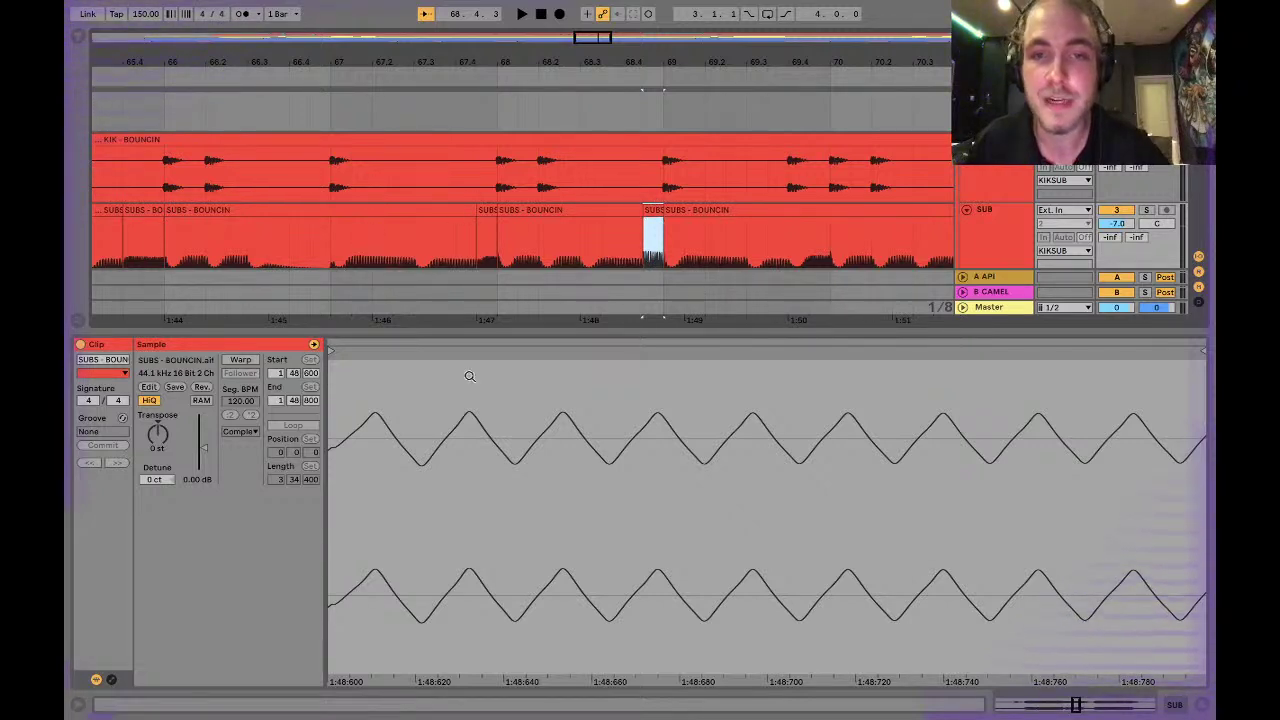
pyautogui.moveTo(203, 447); pyautogui.dragTo(203, 451)
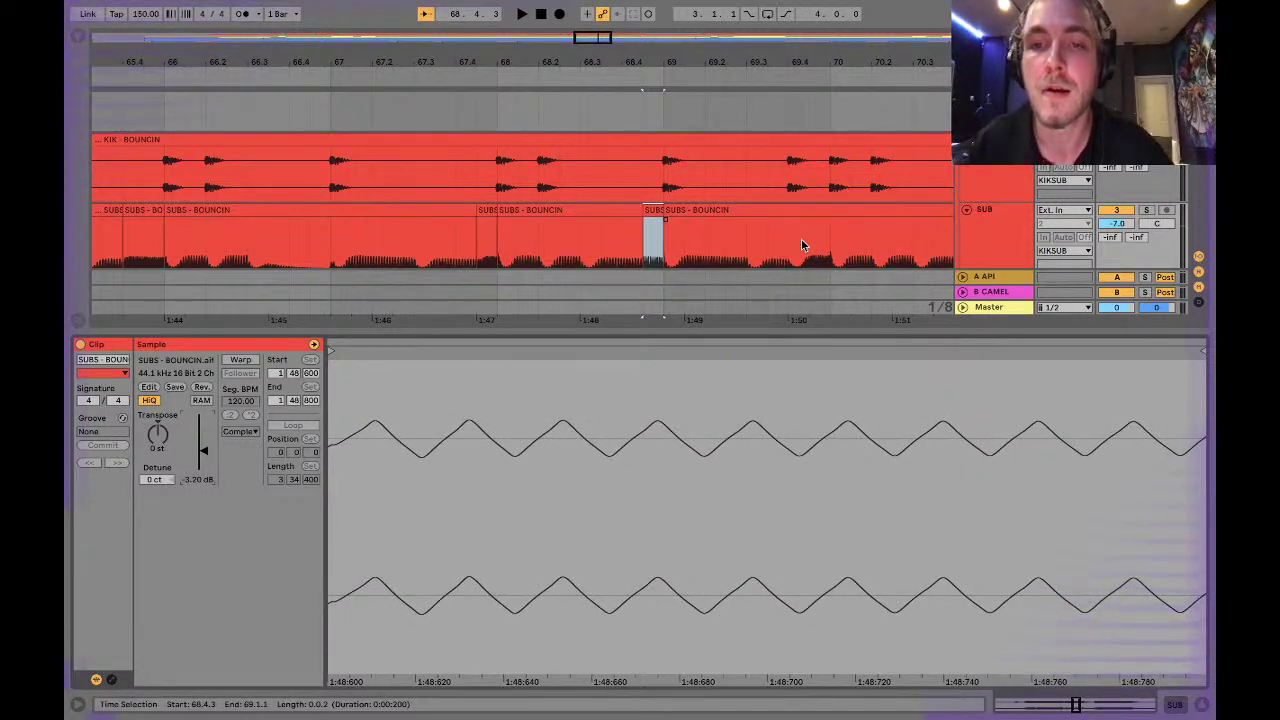
# Split the SUB section from 72.4.3 to 73.1.1 into its own clip and lower its gain to -3.30 dB.
pyautogui.hscroll(3, 801, 249)
pyautogui.hscroll(4, 801, 248)
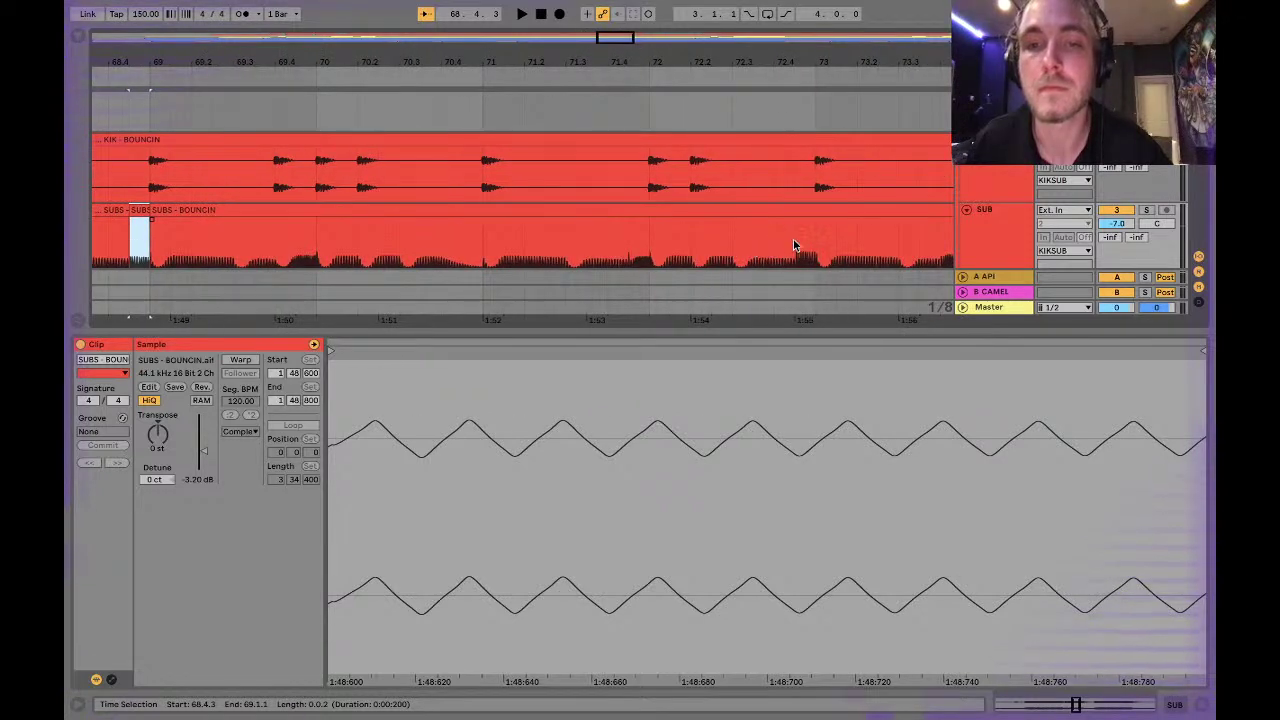
pyautogui.moveTo(796, 243); pyautogui.dragTo(812, 243)
pyautogui.press('super+e')
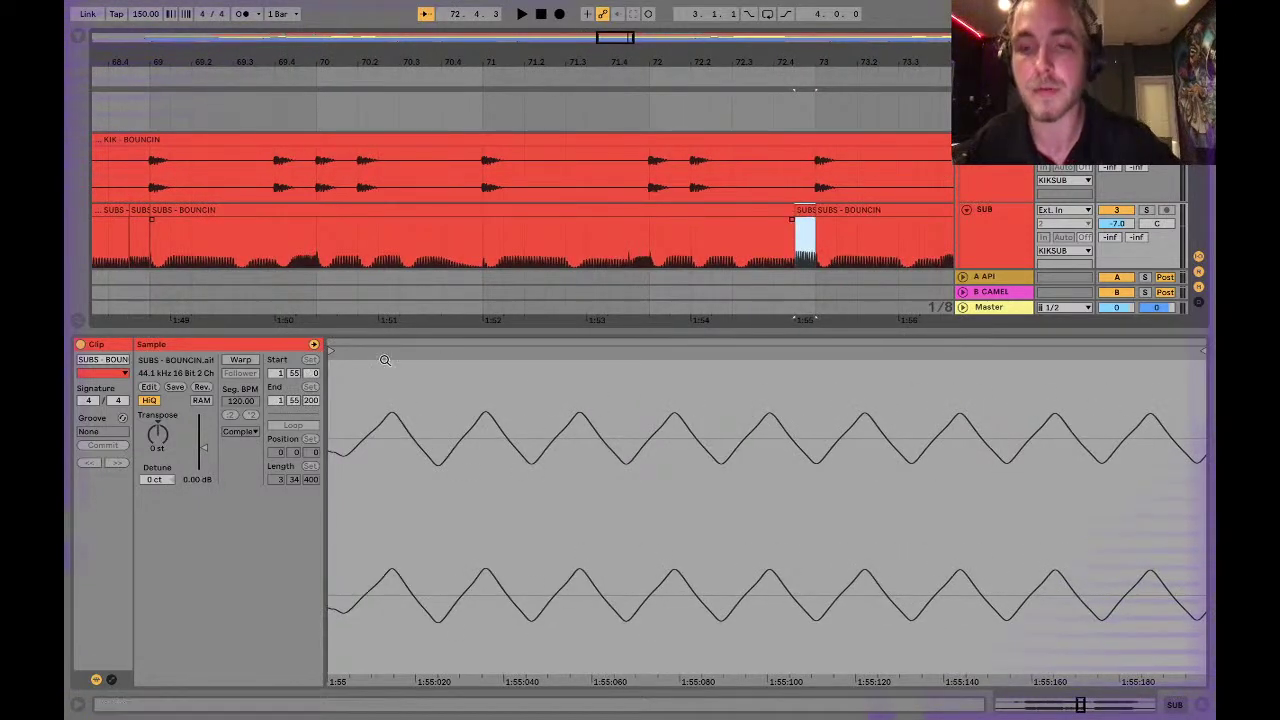
pyautogui.moveTo(204, 448); pyautogui.dragTo(204, 458)
# Close the clip's sample view and show the KIKSUB group track's empty device chain.
pyautogui.hscroll(2, 708, 213)
pyautogui.hscroll(-10, 708, 213)
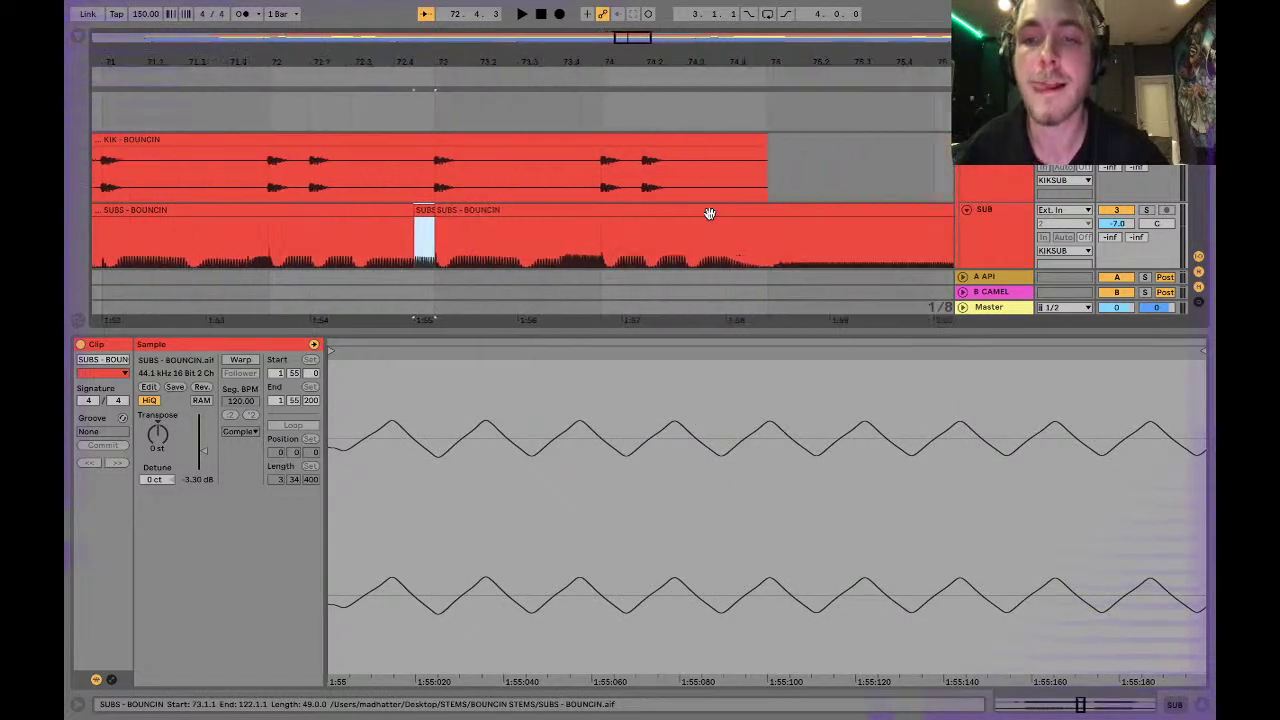
pyautogui.hscroll(-20, 701, 208)
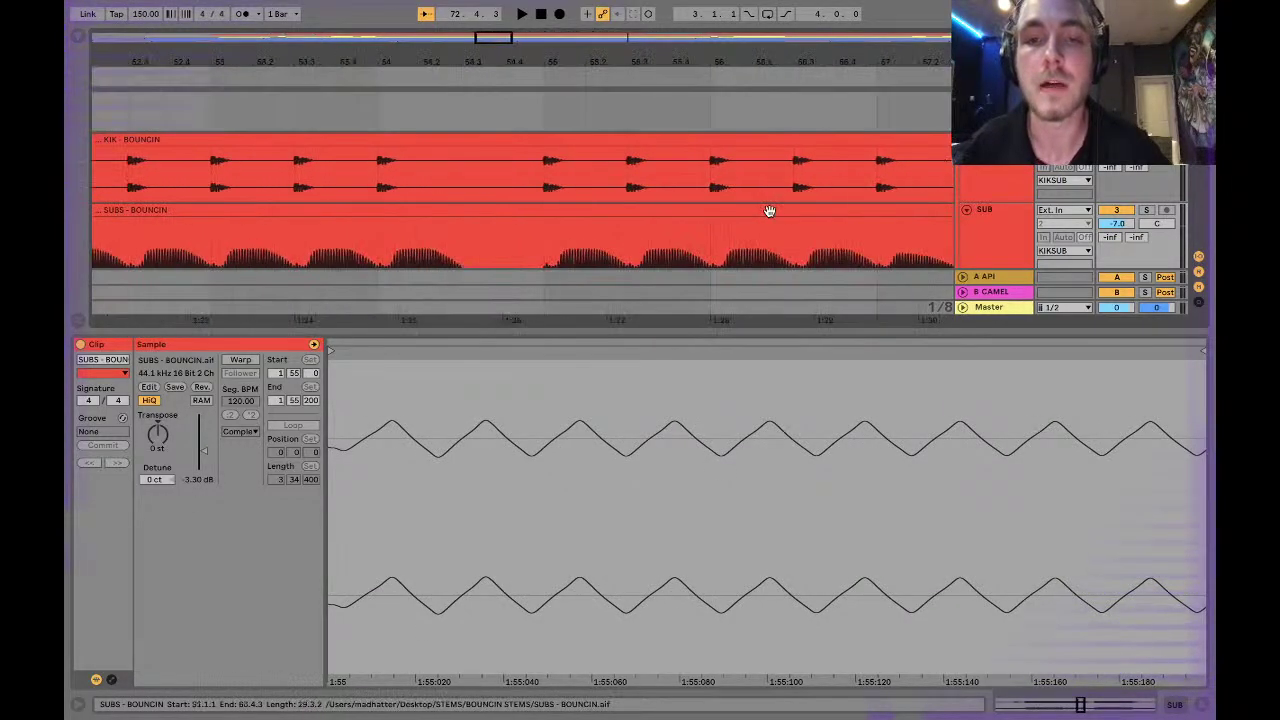
pyautogui.hscroll(-2, 825, 207)
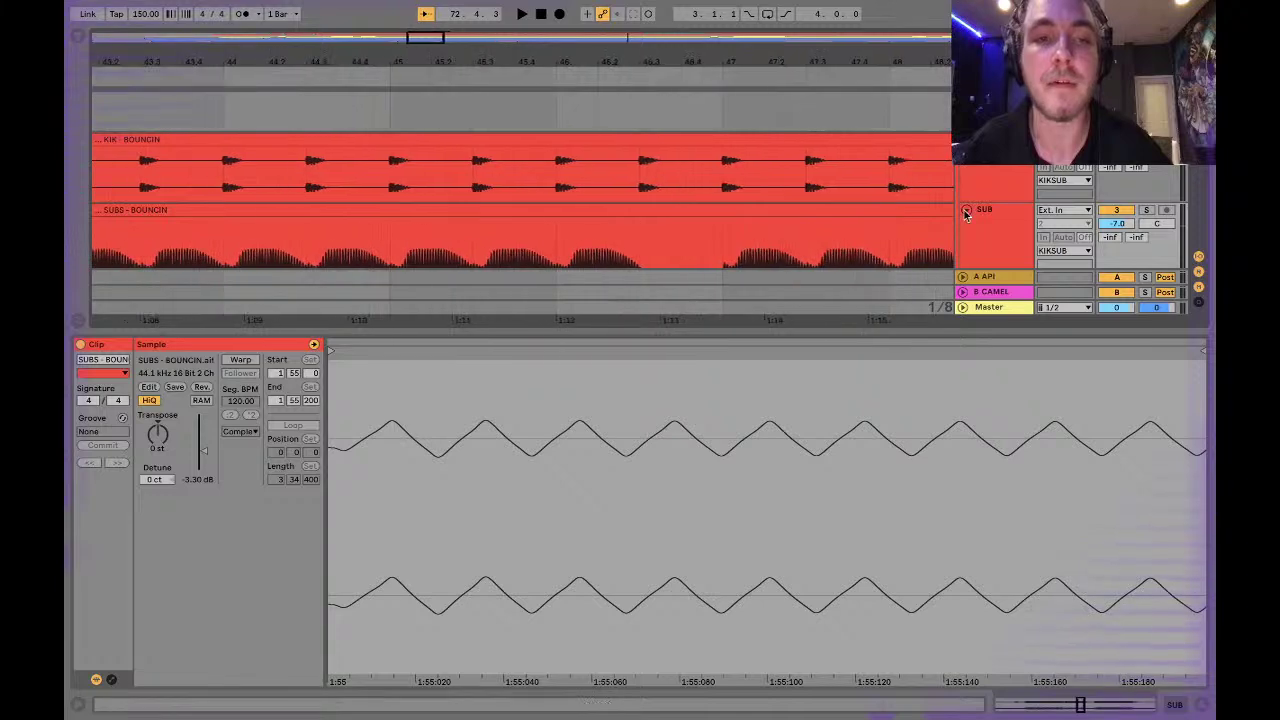
pyautogui.hscroll(-20, 511, 170)
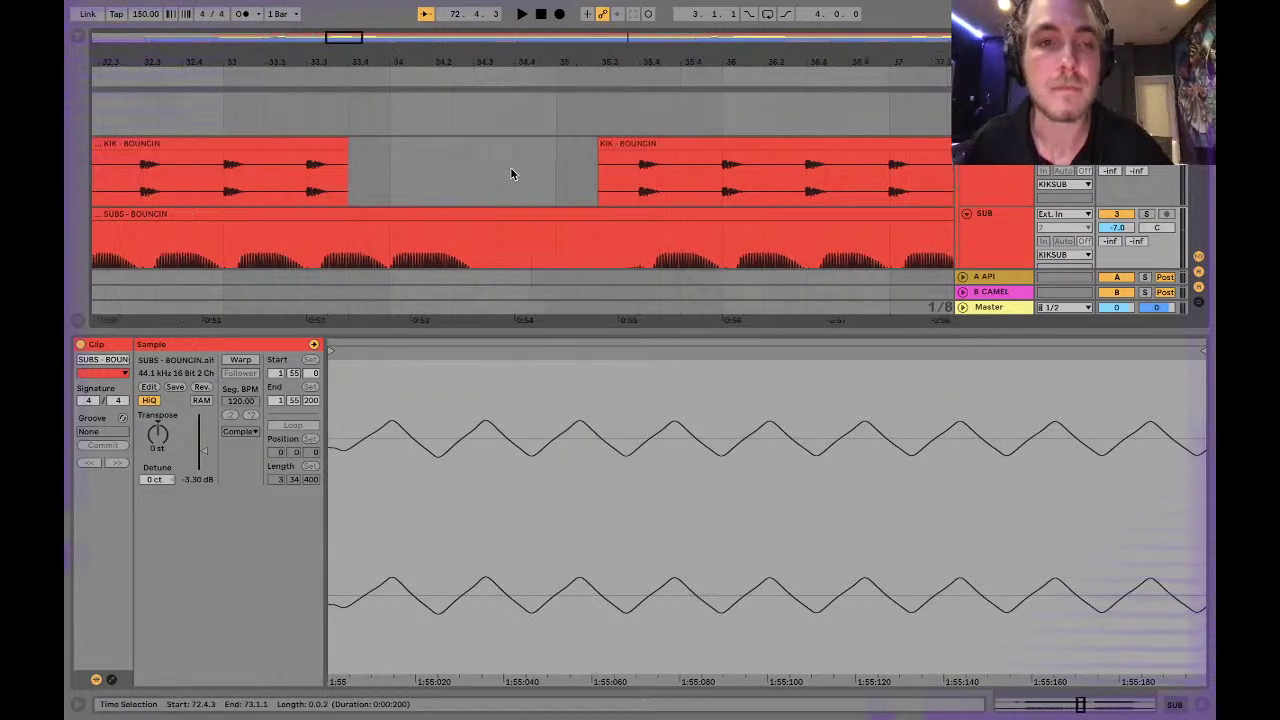
pyautogui.click(1202, 706)
pyautogui.doubleClick(986, 220)
pyautogui.click(990, 99)
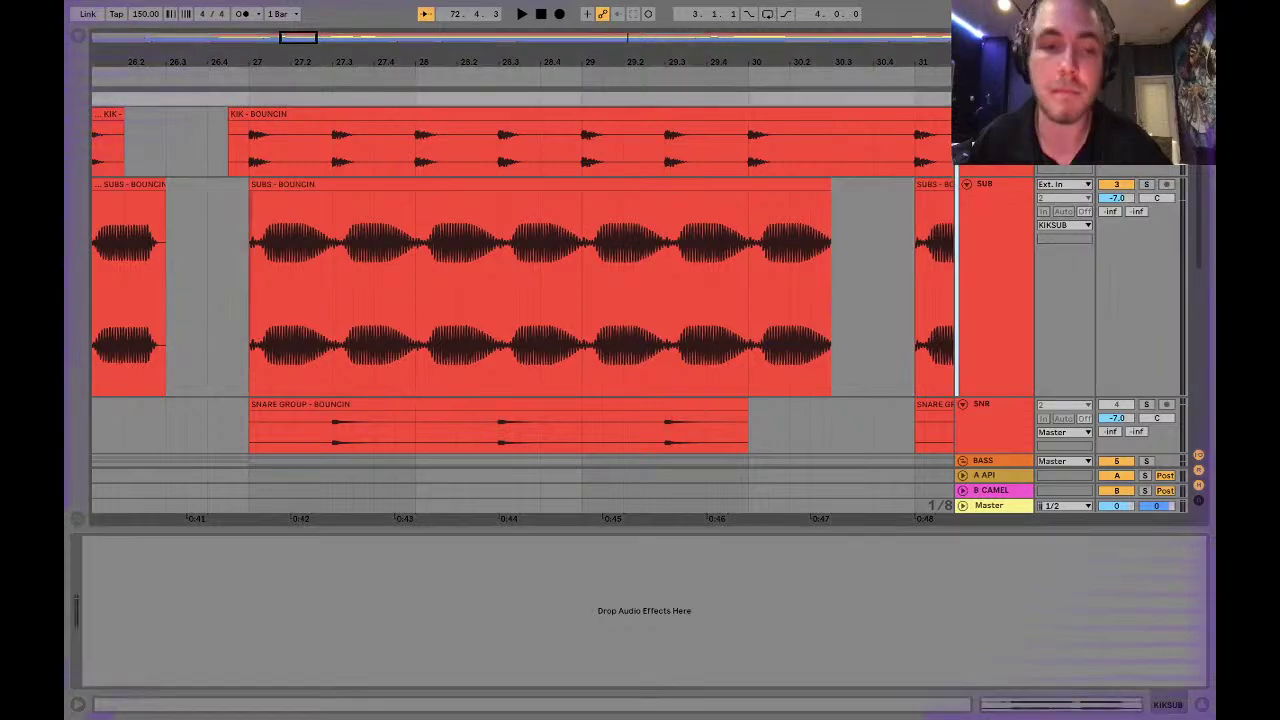
pyautogui.click(990, 137)
pyautogui.scroll(1, 990, 137)
pyautogui.click(990, 130)
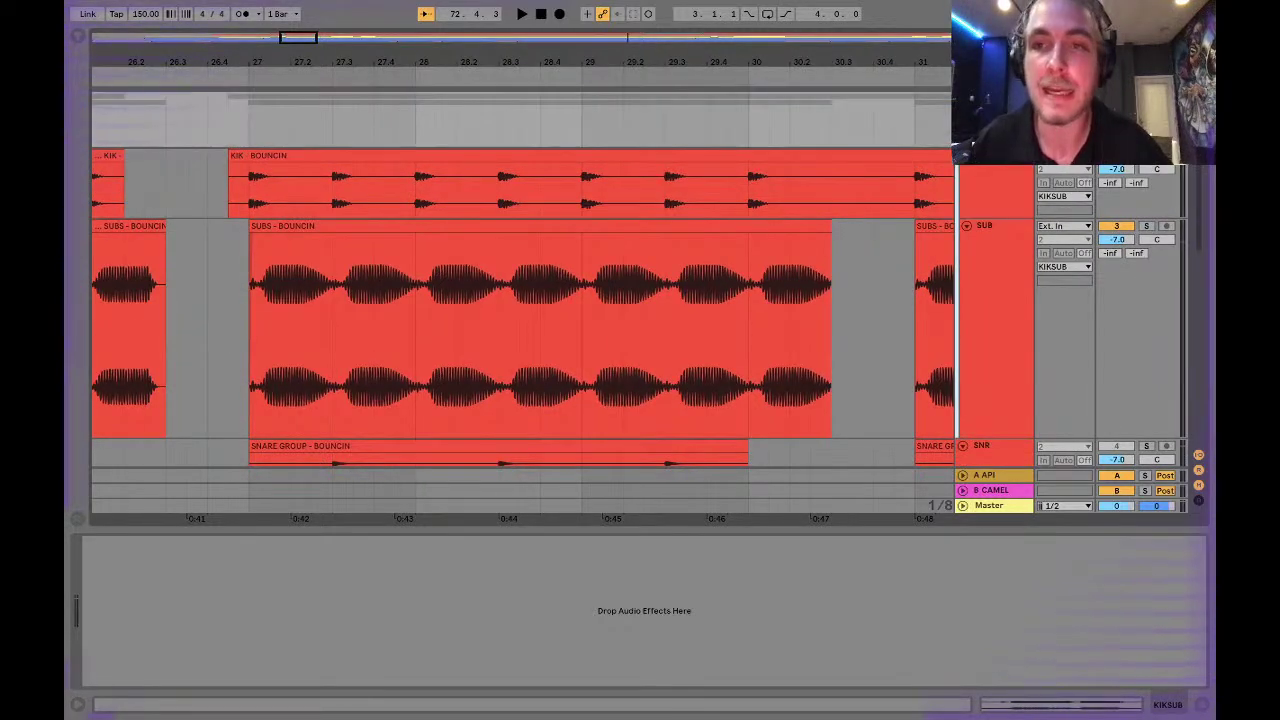
# Add a Utility with Mono enabled from the FAV PLUGINS collection to the KIKSUB group and play the arrangement.
pyautogui.click(78, 37)
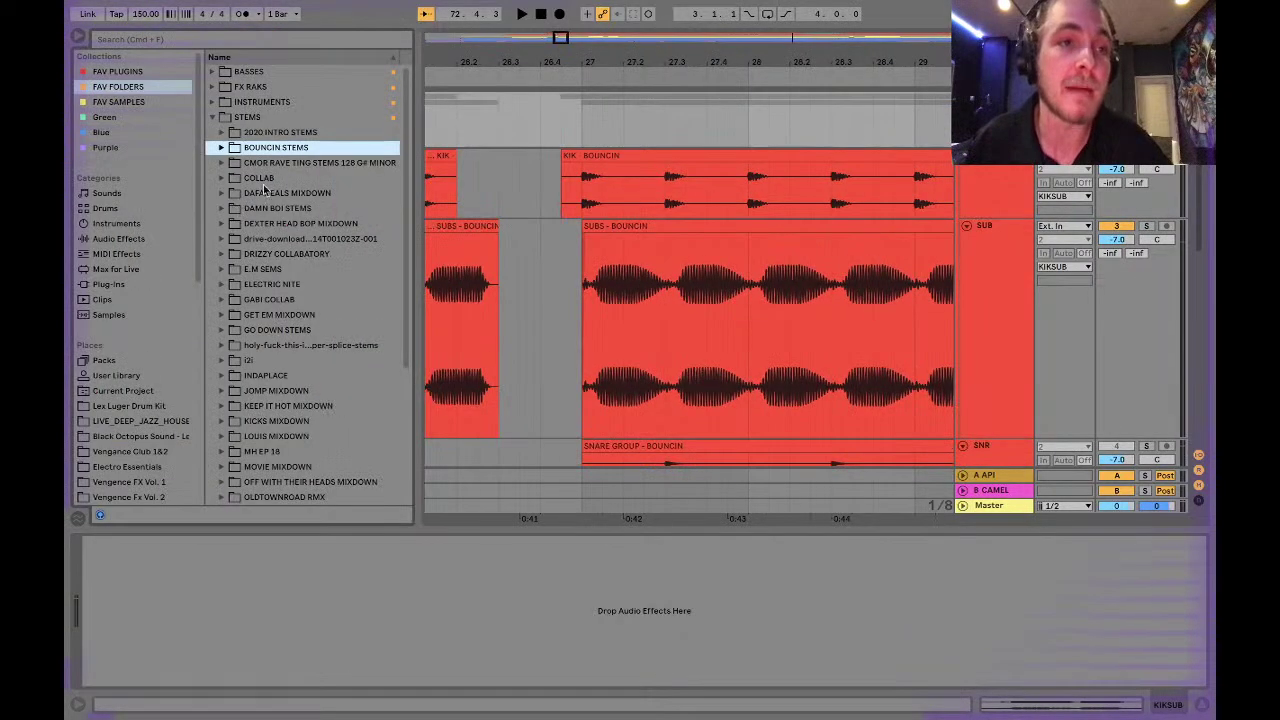
pyautogui.click(120, 72)
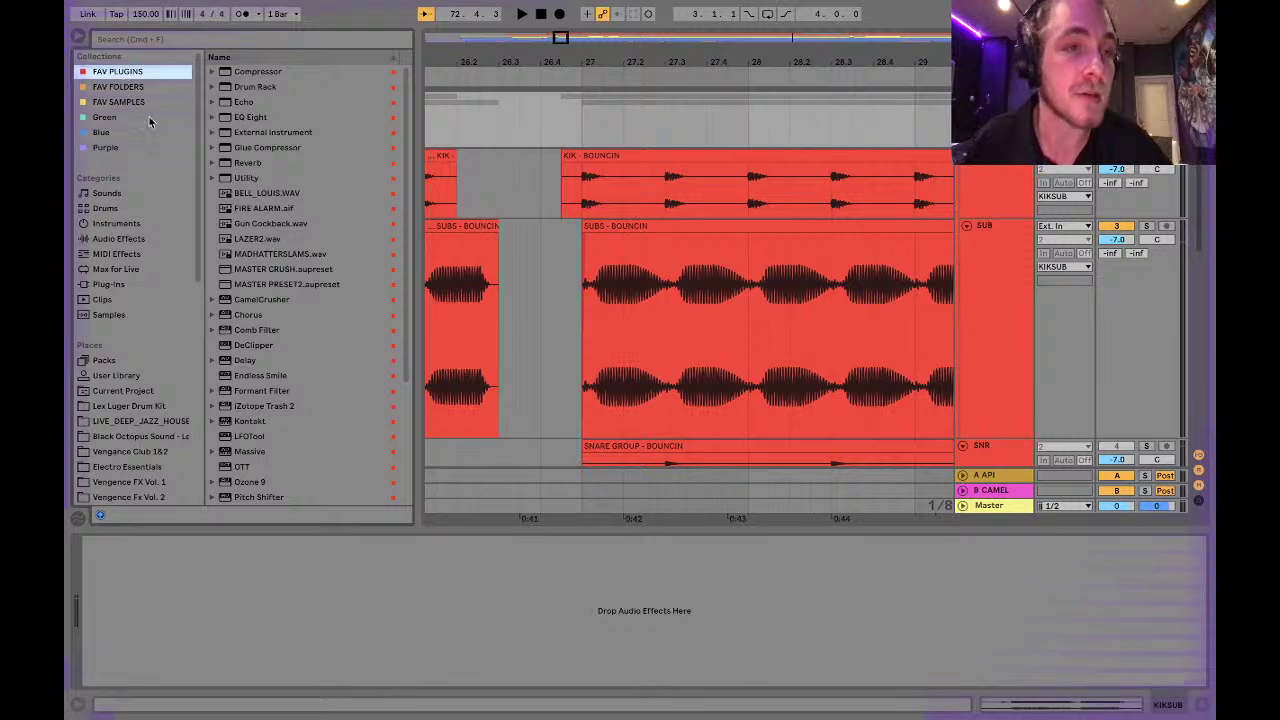
pyautogui.moveTo(227, 178); pyautogui.dragTo(293, 530)
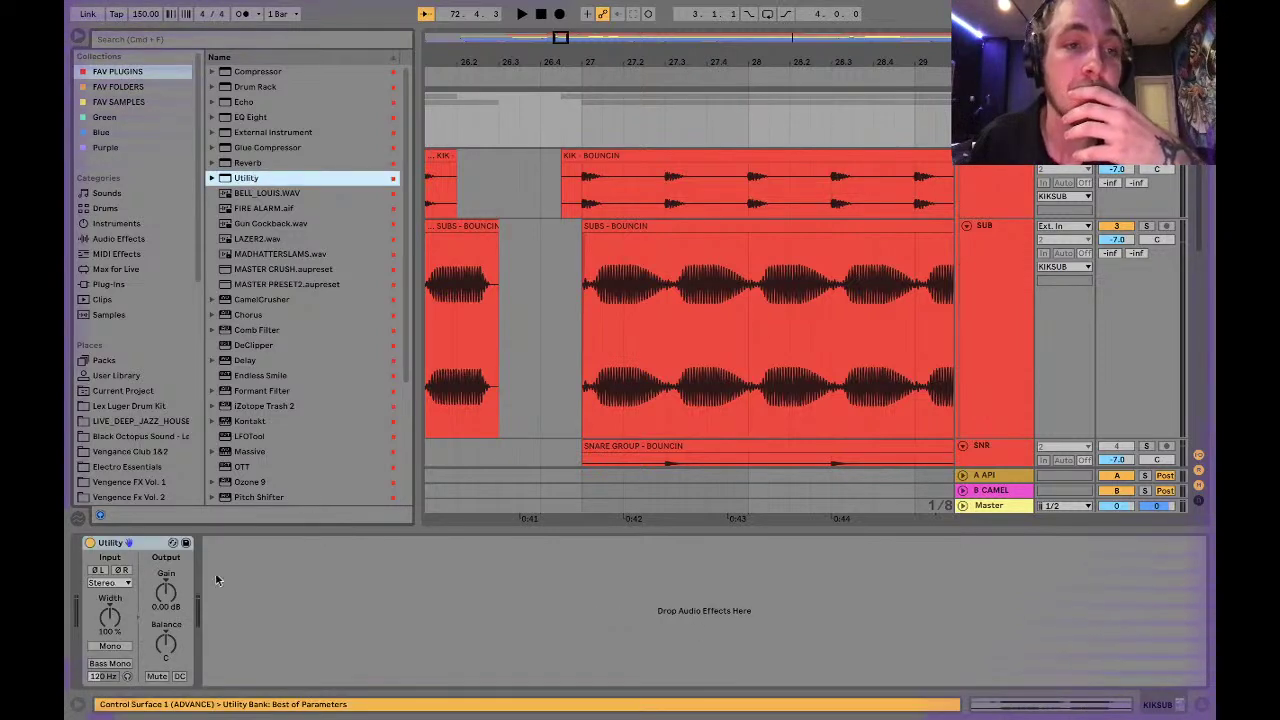
pyautogui.click(110, 645)
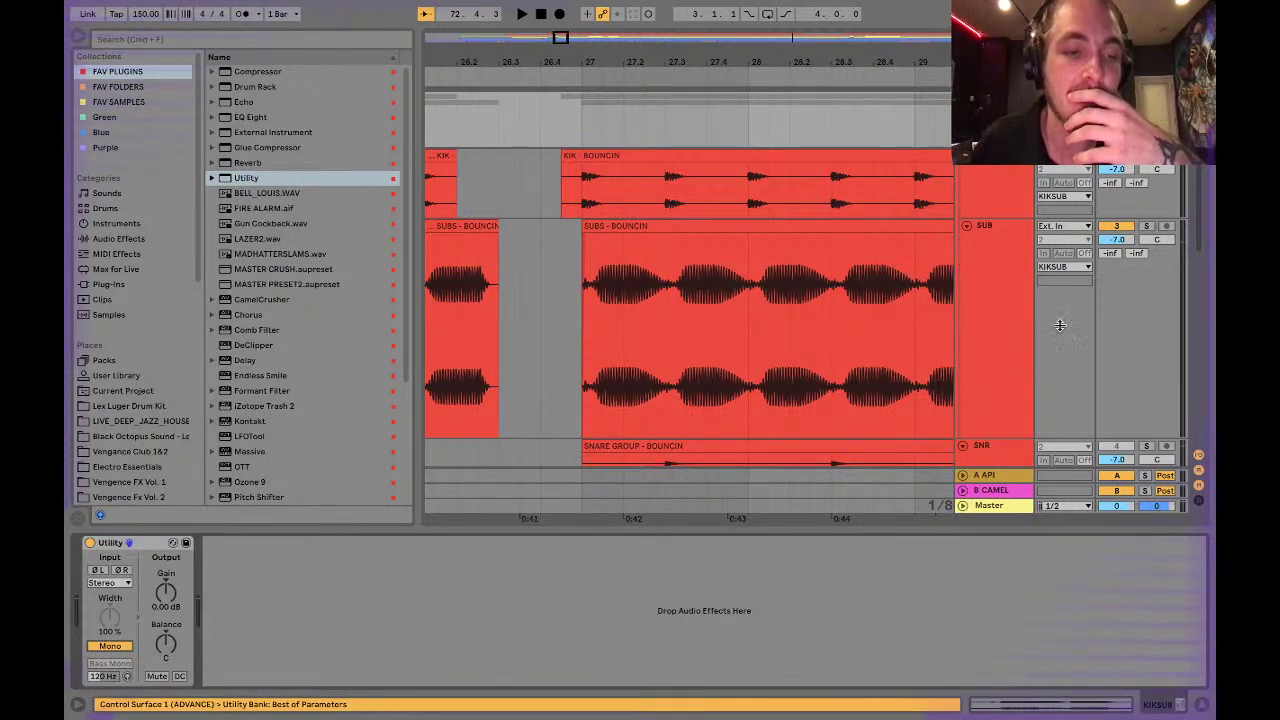
pyautogui.press('space')
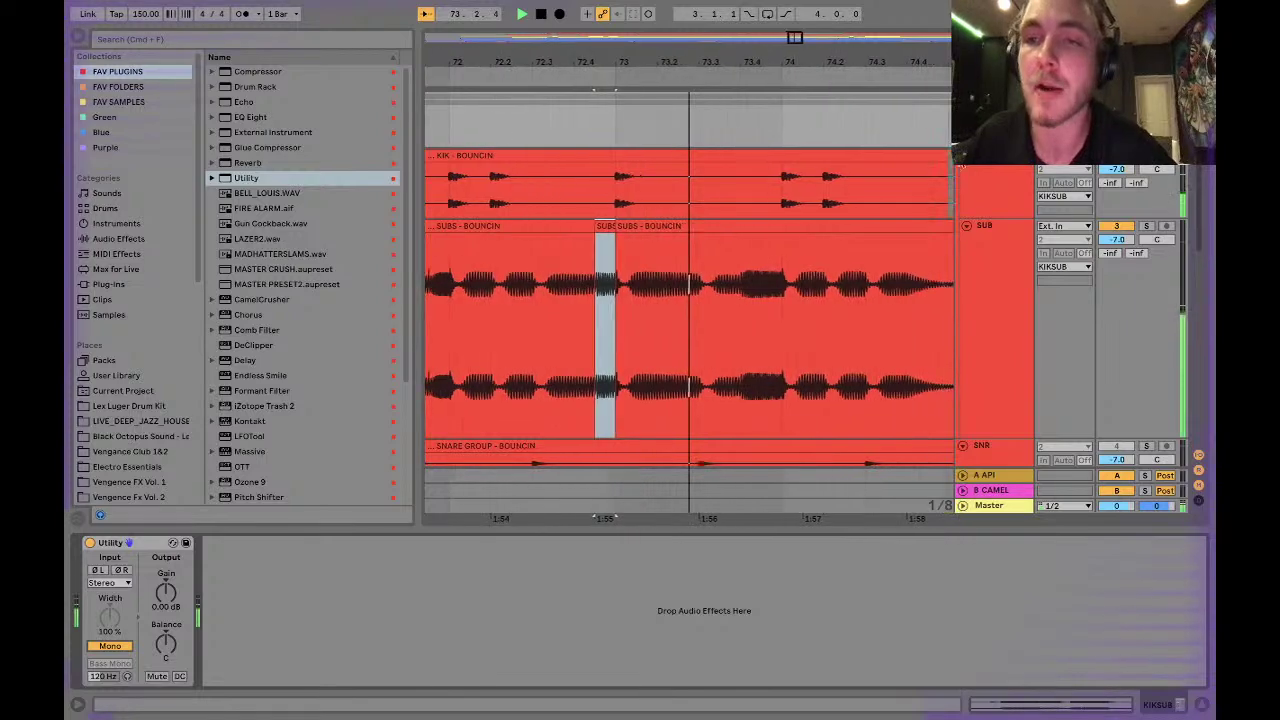
# Stop playback and add a Utility device to the SNR track.
pyautogui.moveTo(759, 104); pyautogui.dragTo(741, 84)
pyautogui.scroll(-5, 920, 108)
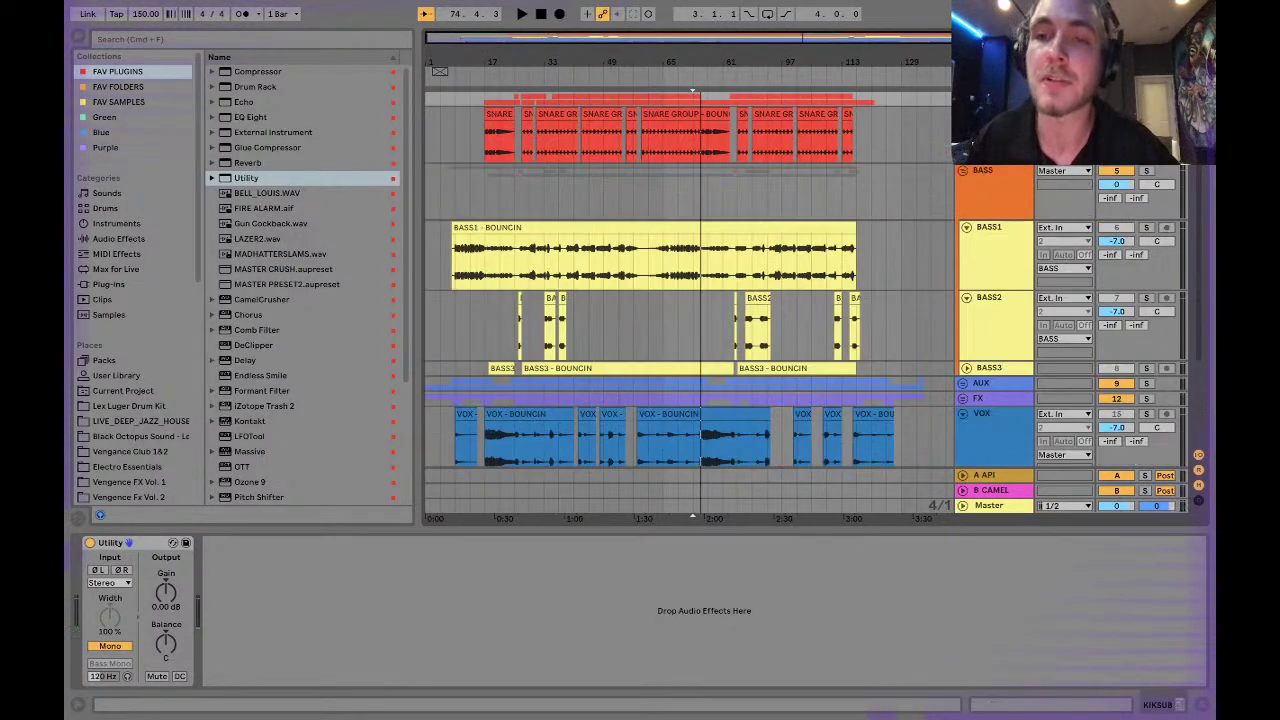
pyautogui.click(920, 108)
pyautogui.doubleClick(246, 177)
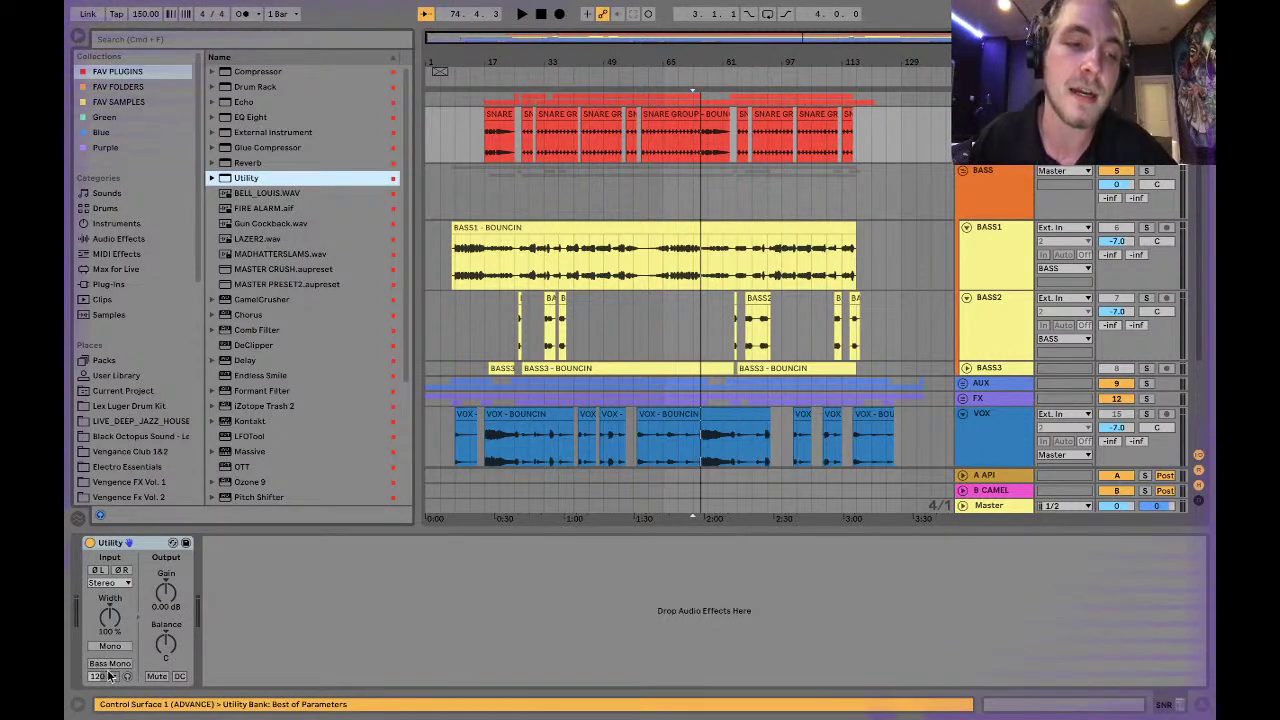
# Enable Bass Mono on the SNR track's Utility and raise its frequency to 500 Hz.
pyautogui.click(110, 663)
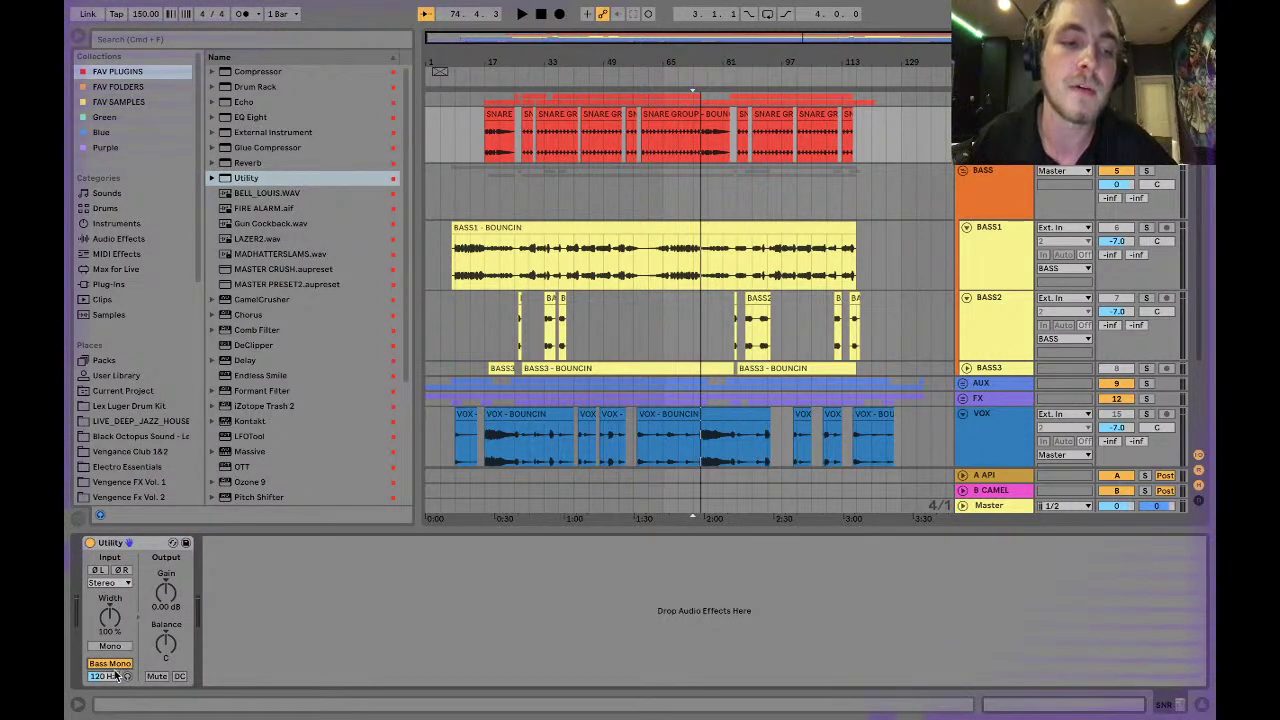
pyautogui.moveTo(115, 679); pyautogui.dragTo(115, 670)
# Add an EQ Eight after the Utility on the SNR track and check the snare's spectrum in the enlarged display during playback.
pyautogui.moveTo(250, 117); pyautogui.dragTo(284, 618)
pyautogui.press('space')
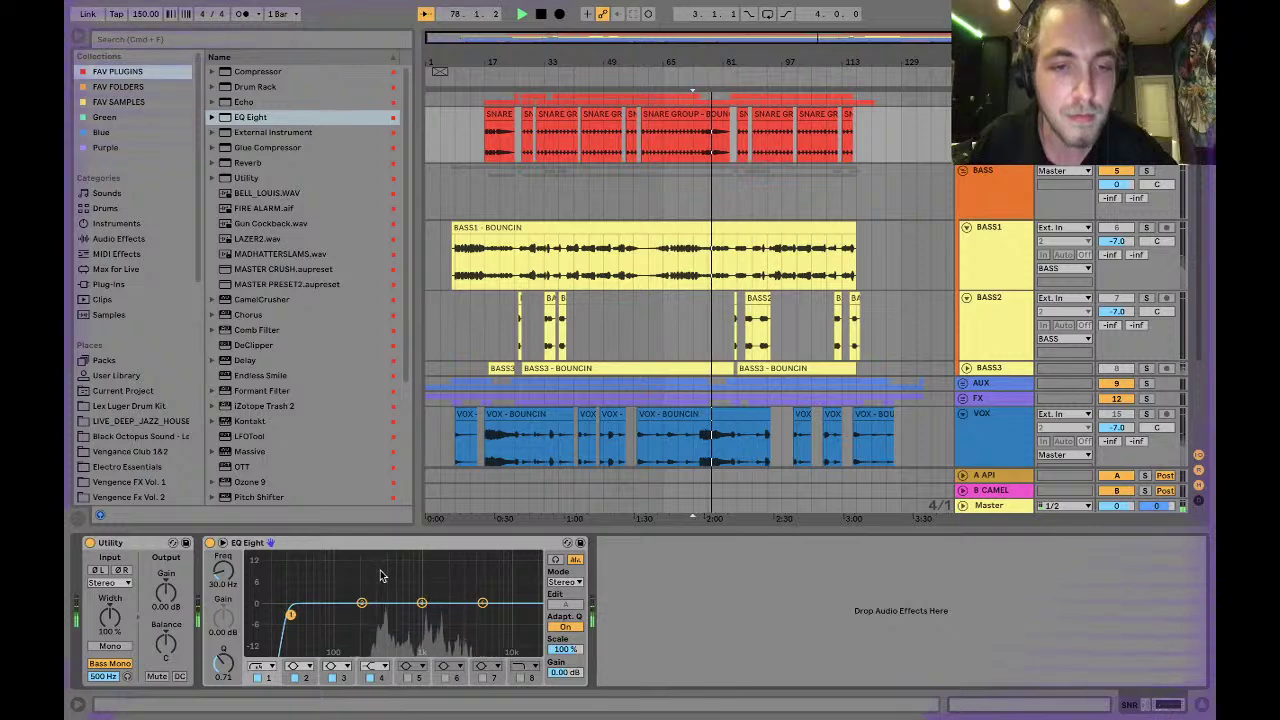
pyautogui.click(556, 559)
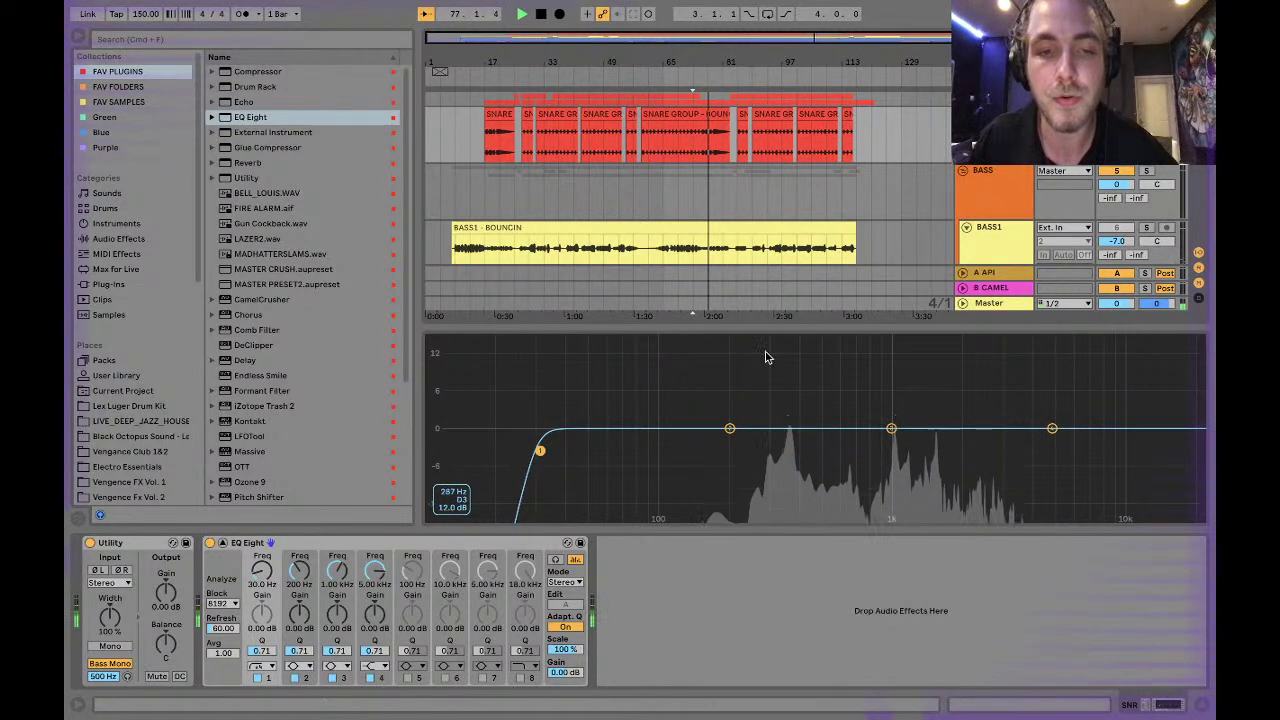
pyautogui.press('space')
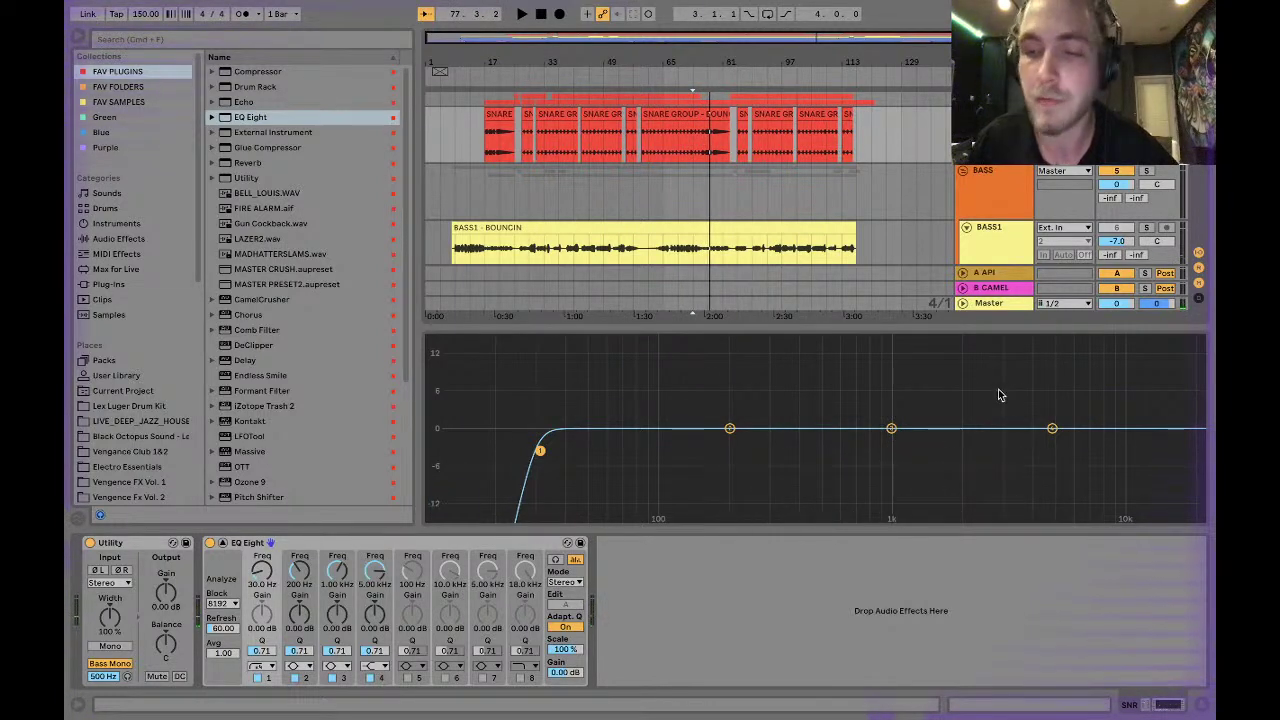
pyautogui.click(270, 542)
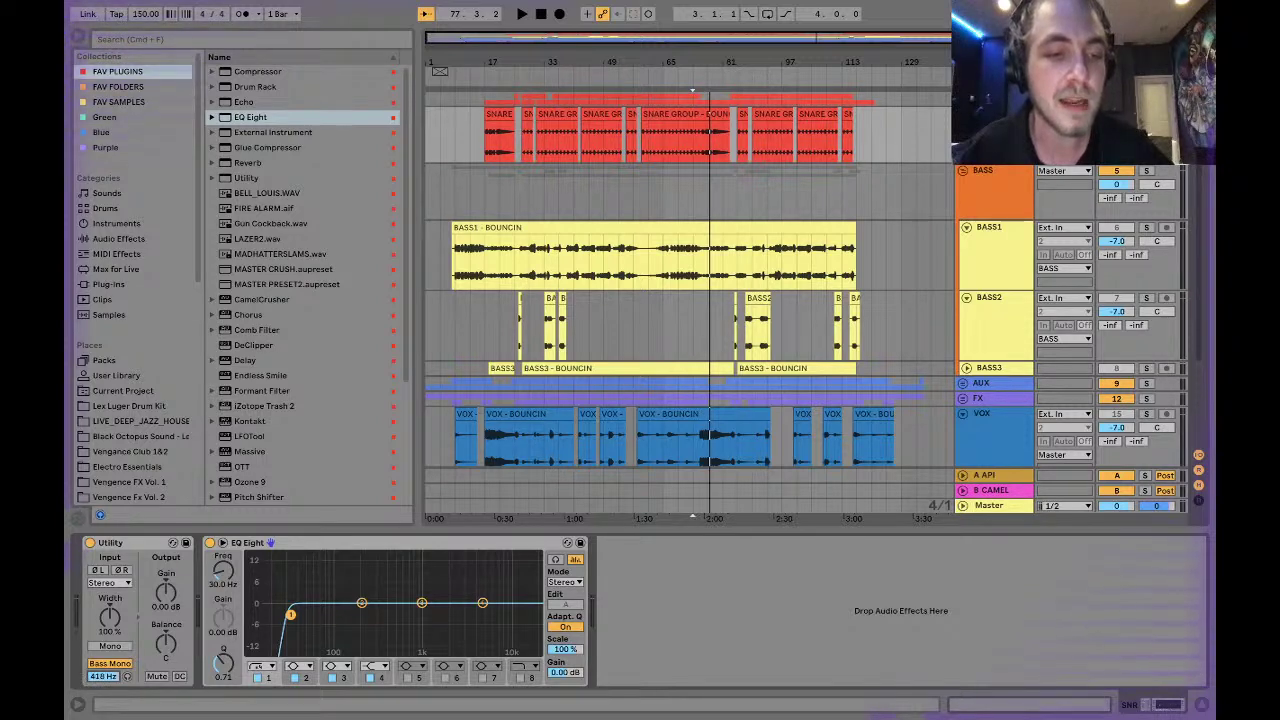
# Set the SNR Utility's Bass Mono frequency to 400 Hz and move the EQ Eight low cut to about 98 Hz.
pyautogui.write('00')
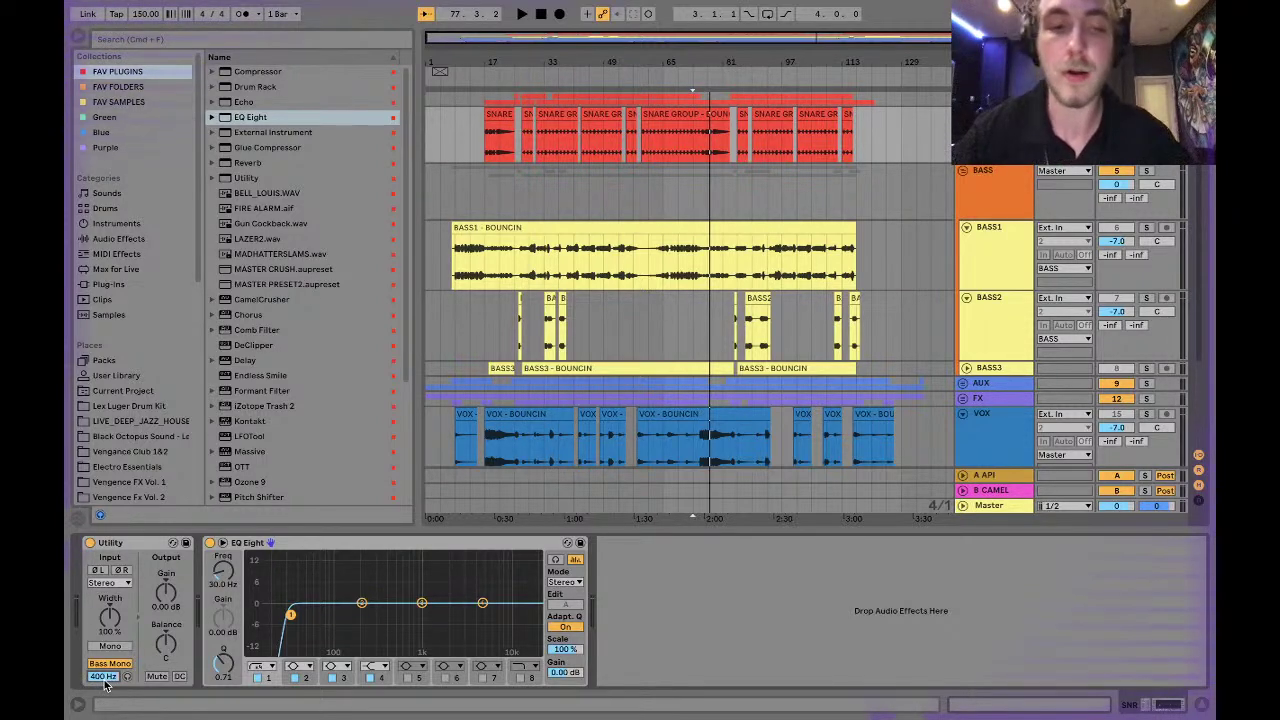
pyautogui.press('Return')
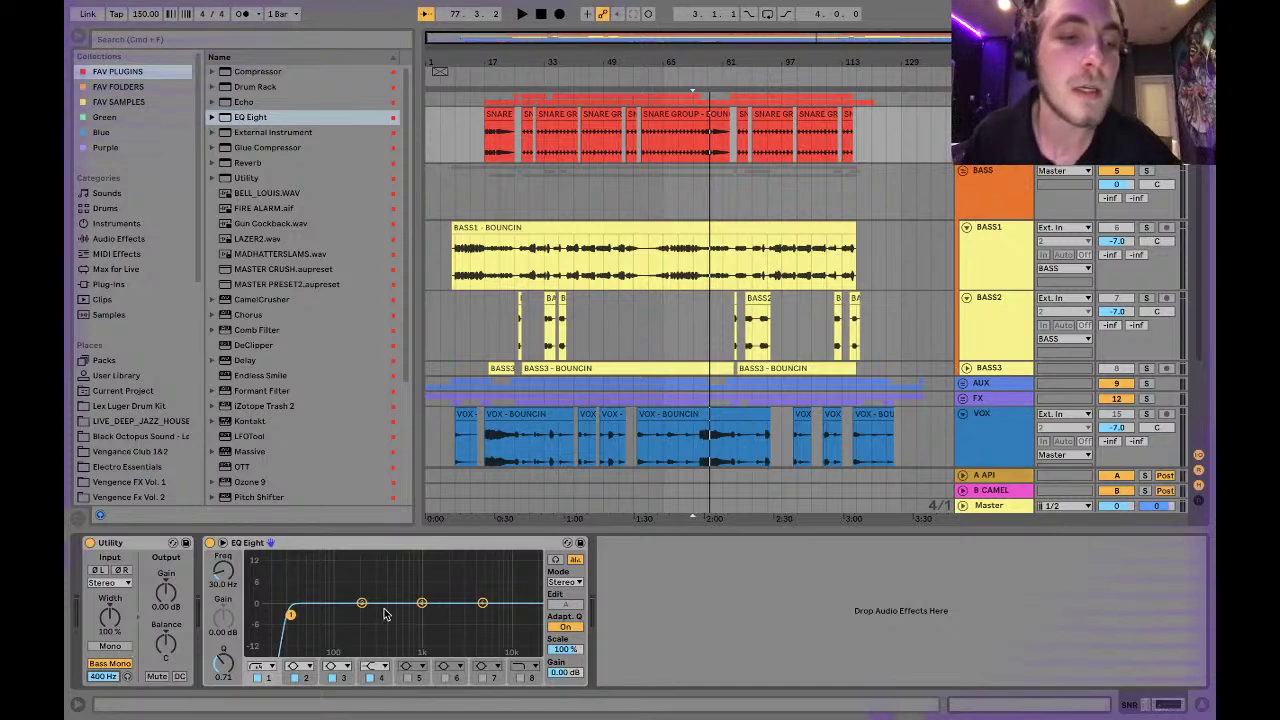
pyautogui.moveTo(290, 614); pyautogui.dragTo(334, 613)
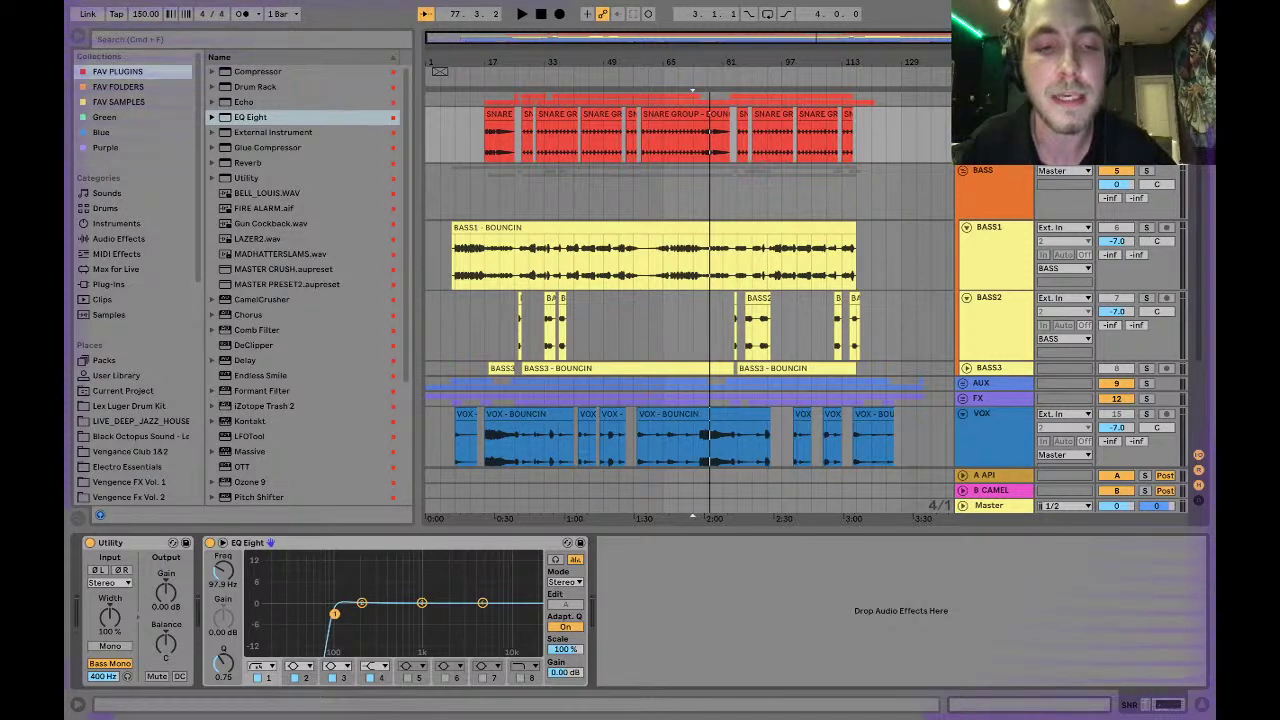
# Add an EQ Eight to the KIK track and enable its first band as a steep low cut.
pyautogui.scroll(5, 990, 300)
pyautogui.click(994, 263)
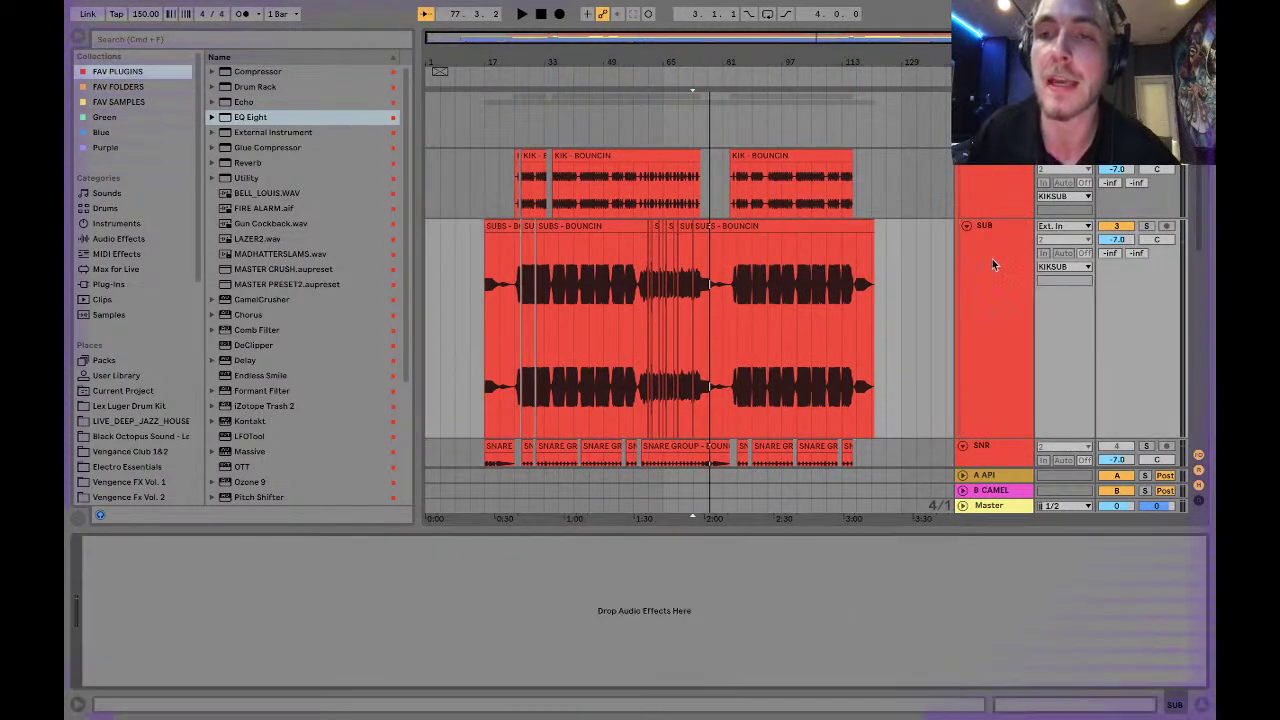
pyautogui.moveTo(250, 117); pyautogui.dragTo(176, 683)
pyautogui.click(137, 679)
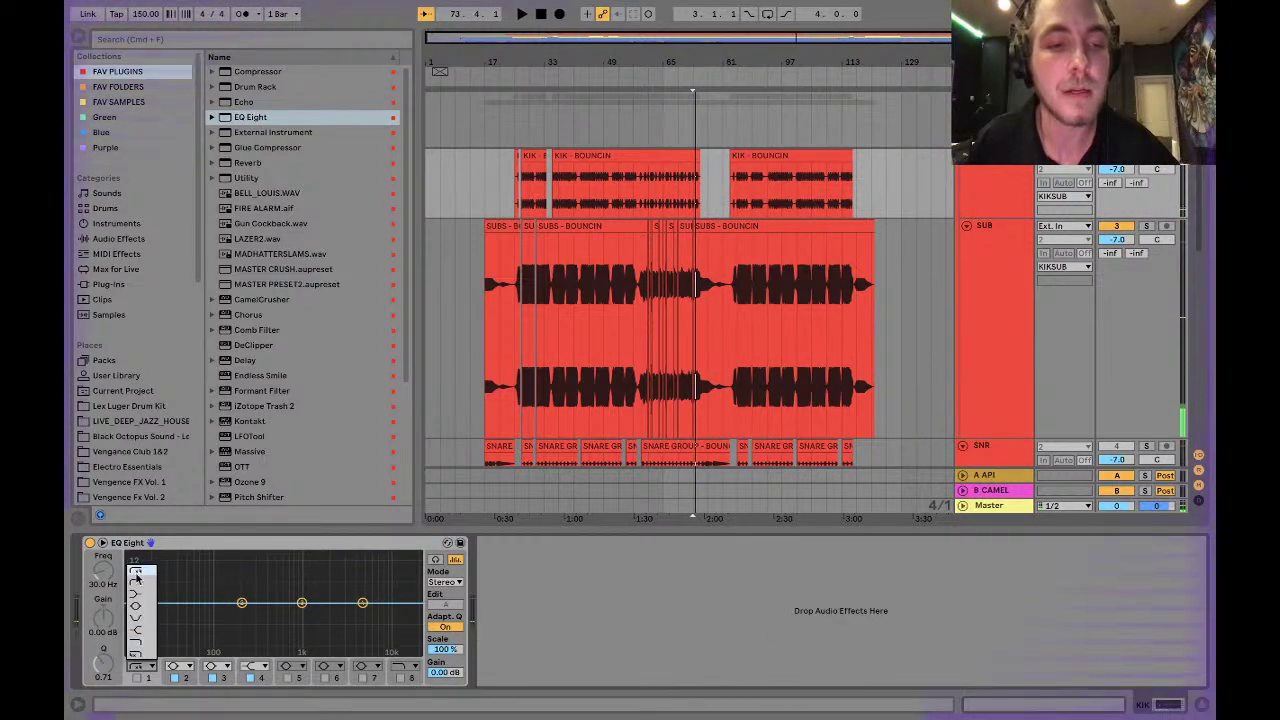
pyautogui.click(138, 677)
# Audition the kick and adjust the low cut of the KIK track's EQ Eight to 23.0 Hz.
pyautogui.press('space')
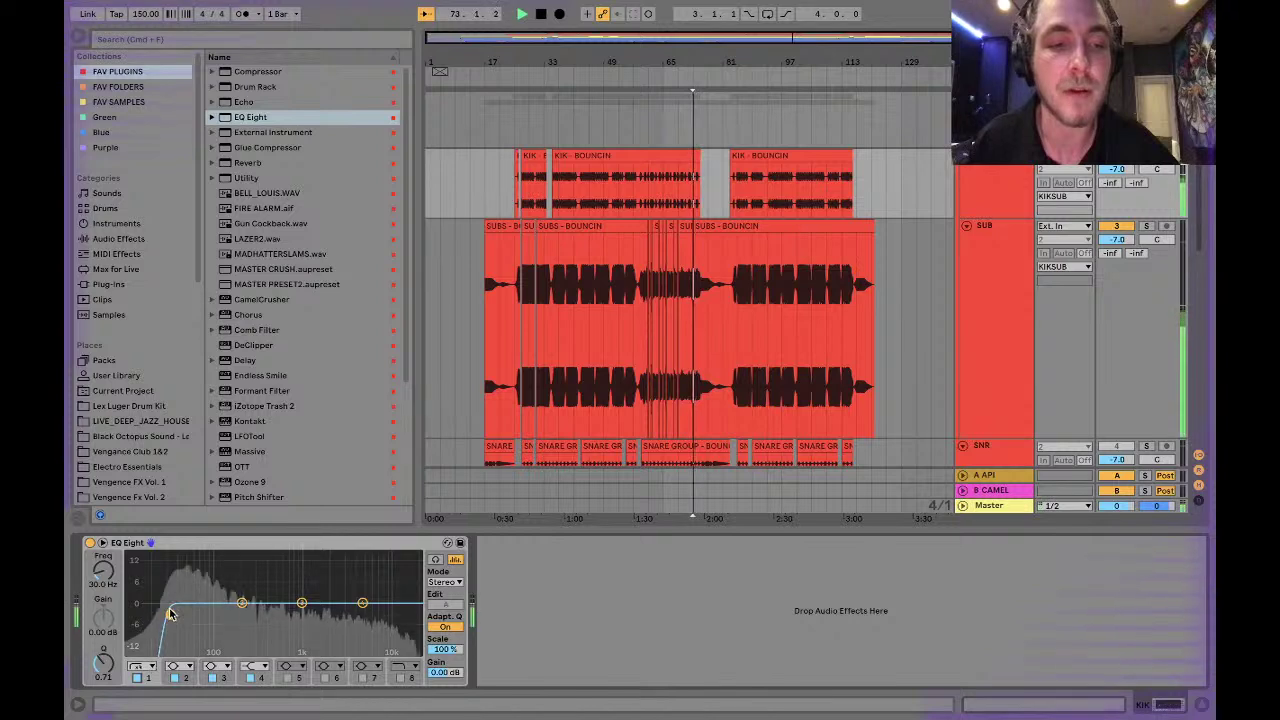
pyautogui.moveTo(163, 615); pyautogui.dragTo(162, 614)
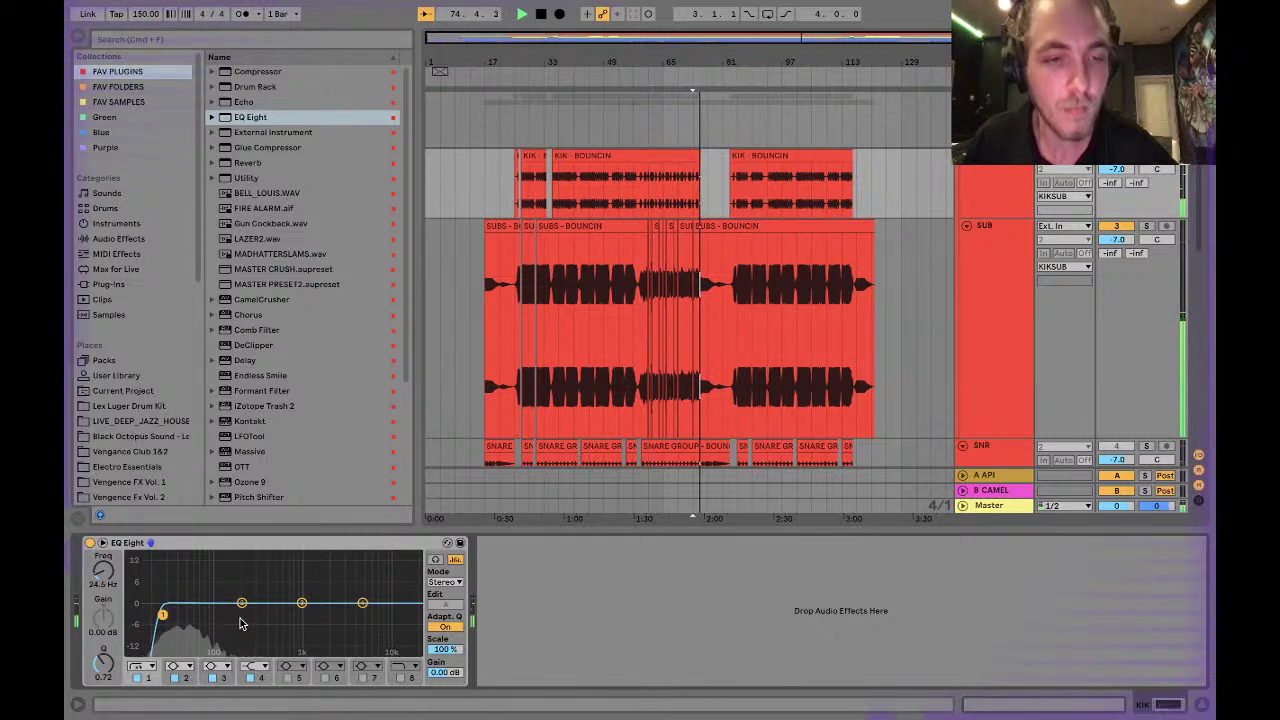
pyautogui.press('space')
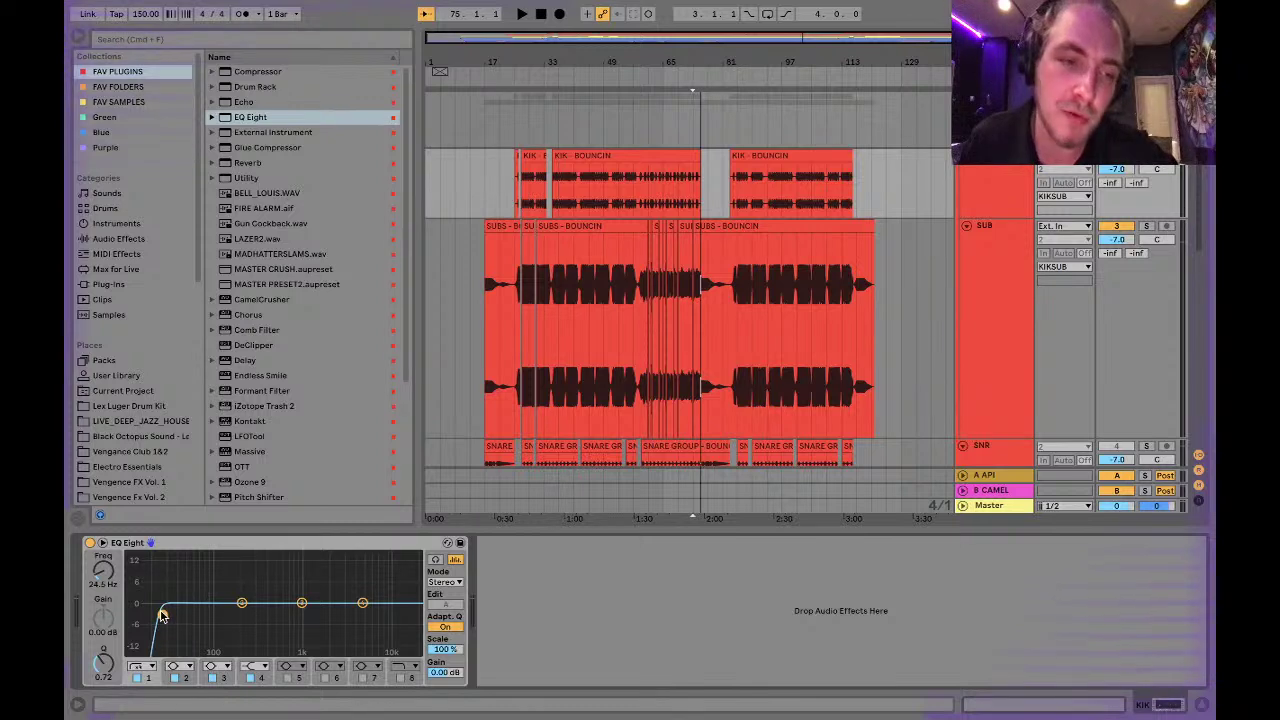
pyautogui.moveTo(161, 613); pyautogui.dragTo(163, 613)
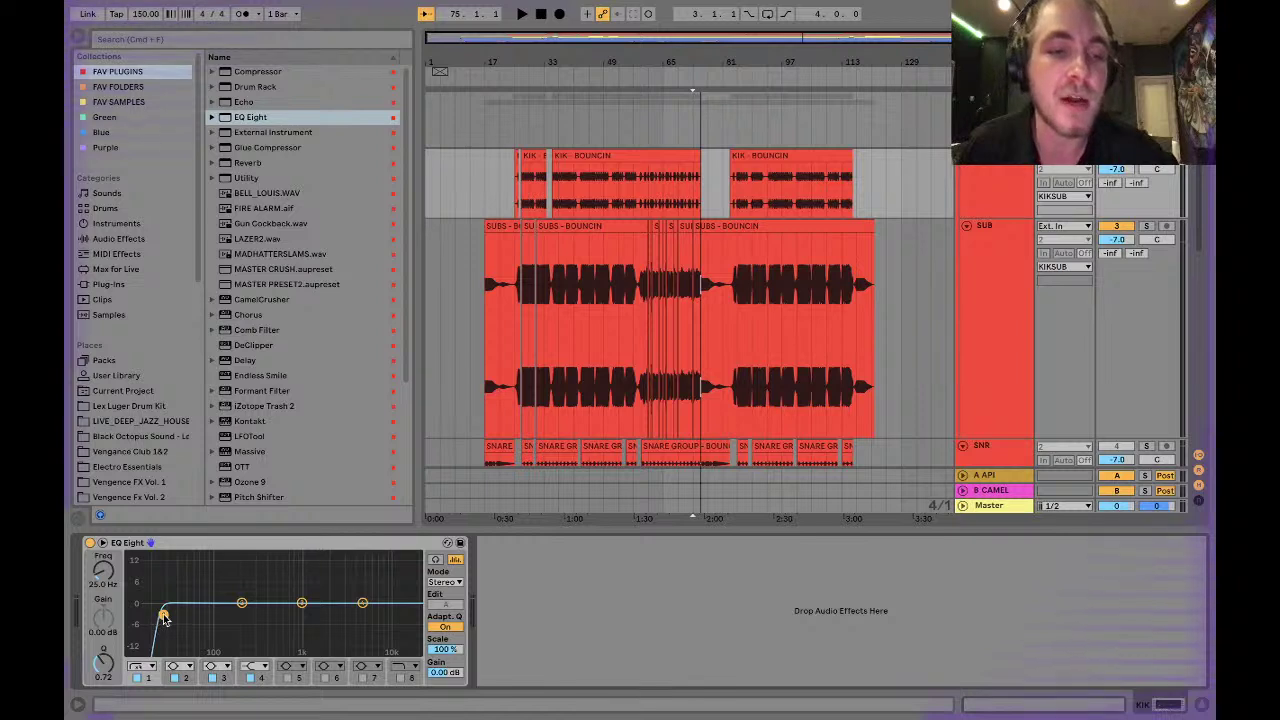
pyautogui.moveTo(163, 613)
pyautogui.mouseDown()
pyautogui.moveTo(129, 614)
pyautogui.moveTo(160, 614)
pyautogui.mouseUp()
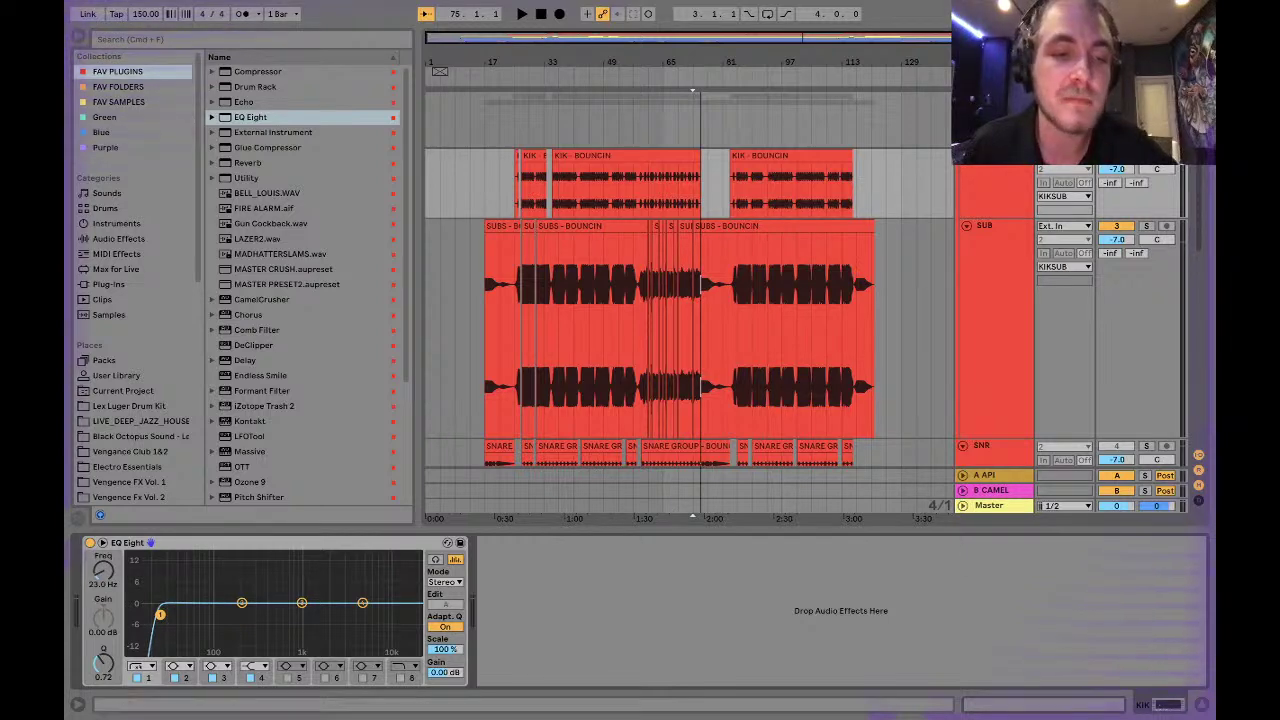
# Hide the device view and the browser, and look through the arrangement's tracks down to VOX and MELO.
pyautogui.click(1203, 708)
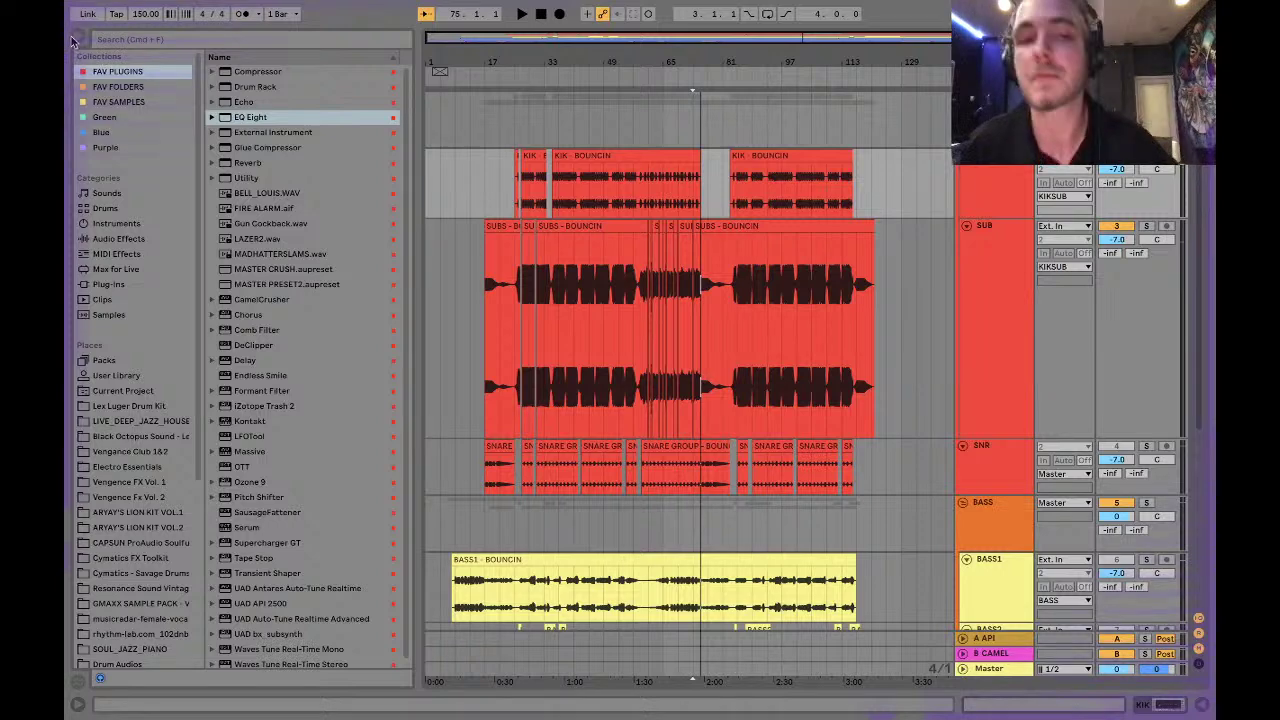
pyautogui.press('super+alt+b')
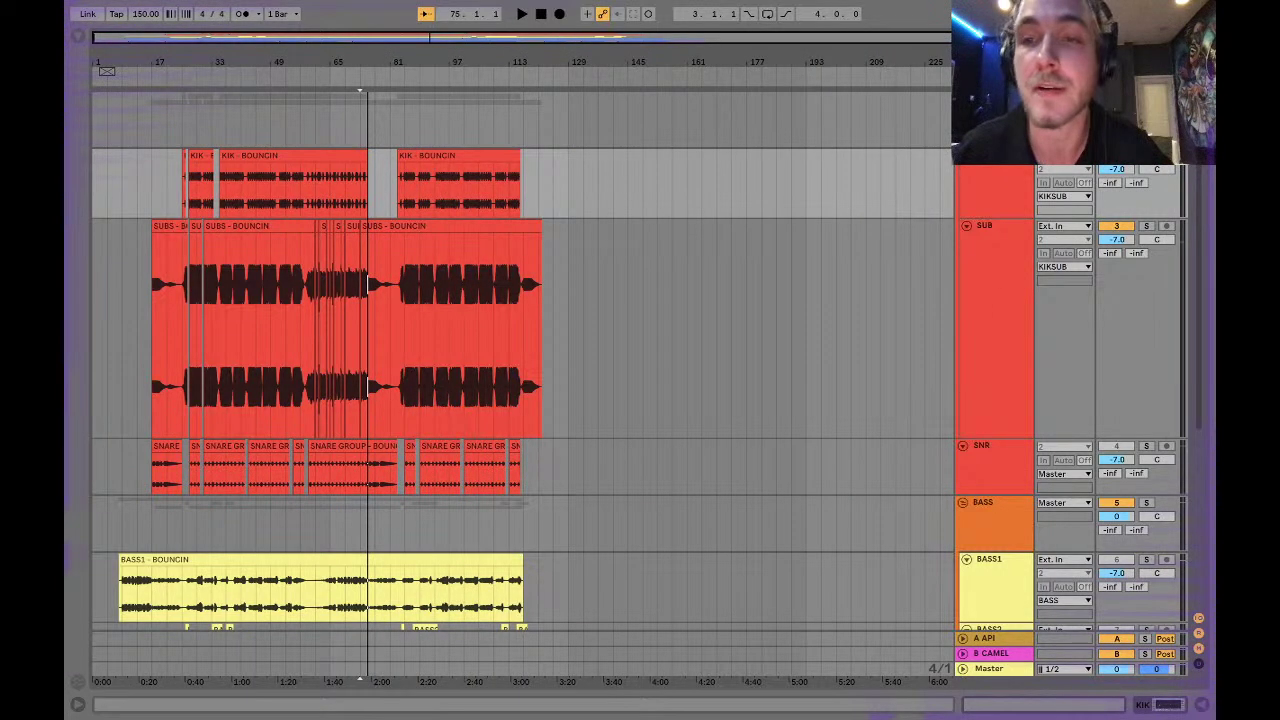
pyautogui.scroll(-5, 520, 360)
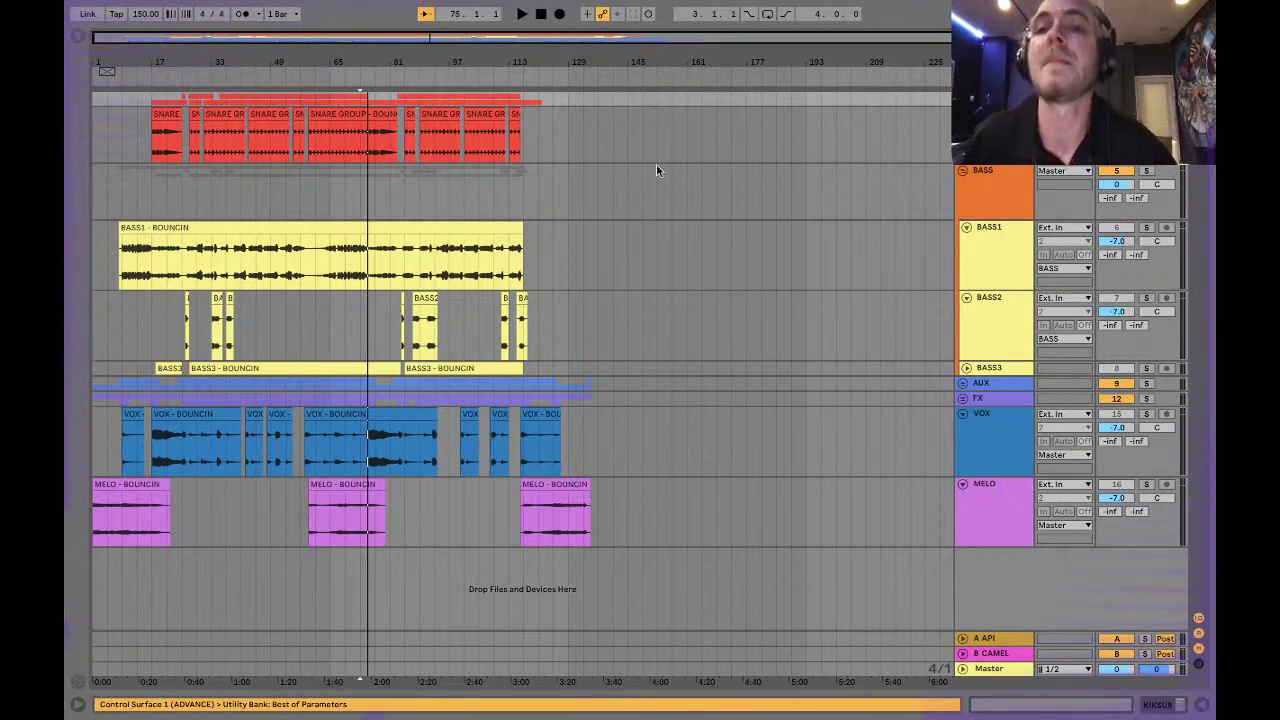
pyautogui.scroll(-1, 520, 350)
pyautogui.scroll(-4, 520, 350)
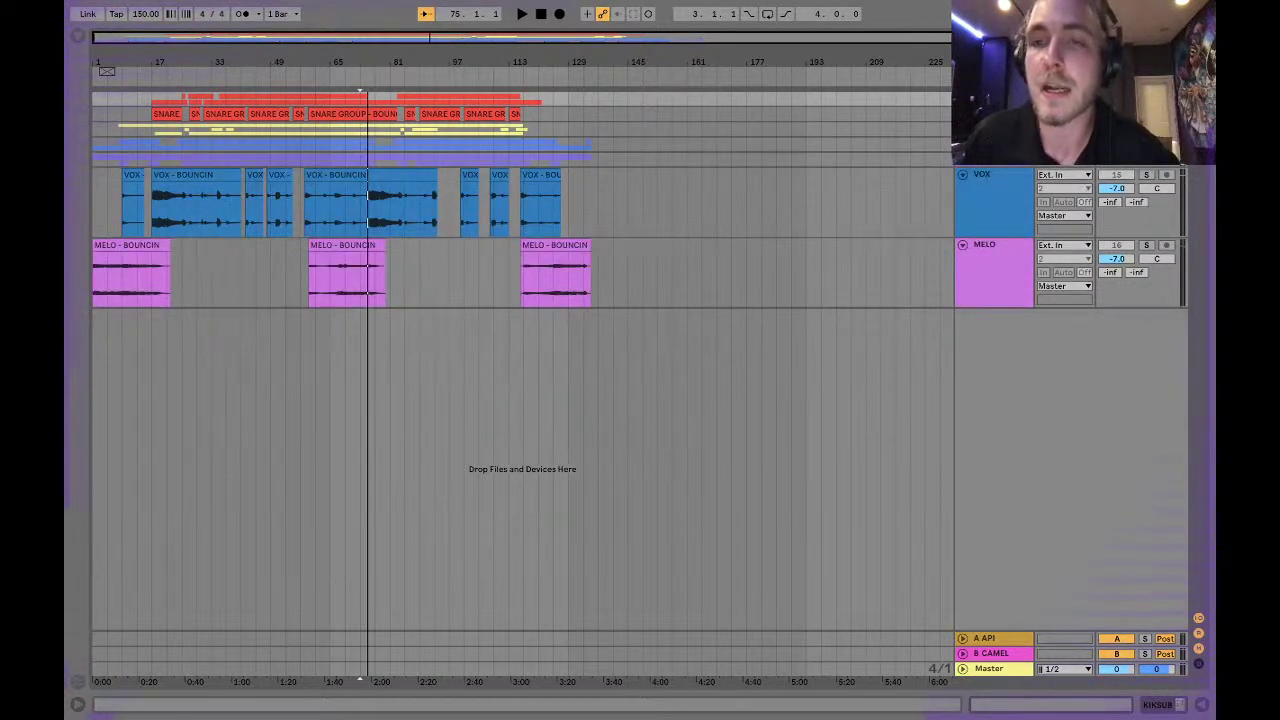
pyautogui.scroll(4, 520, 350)
pyautogui.scroll(-4, 520, 350)
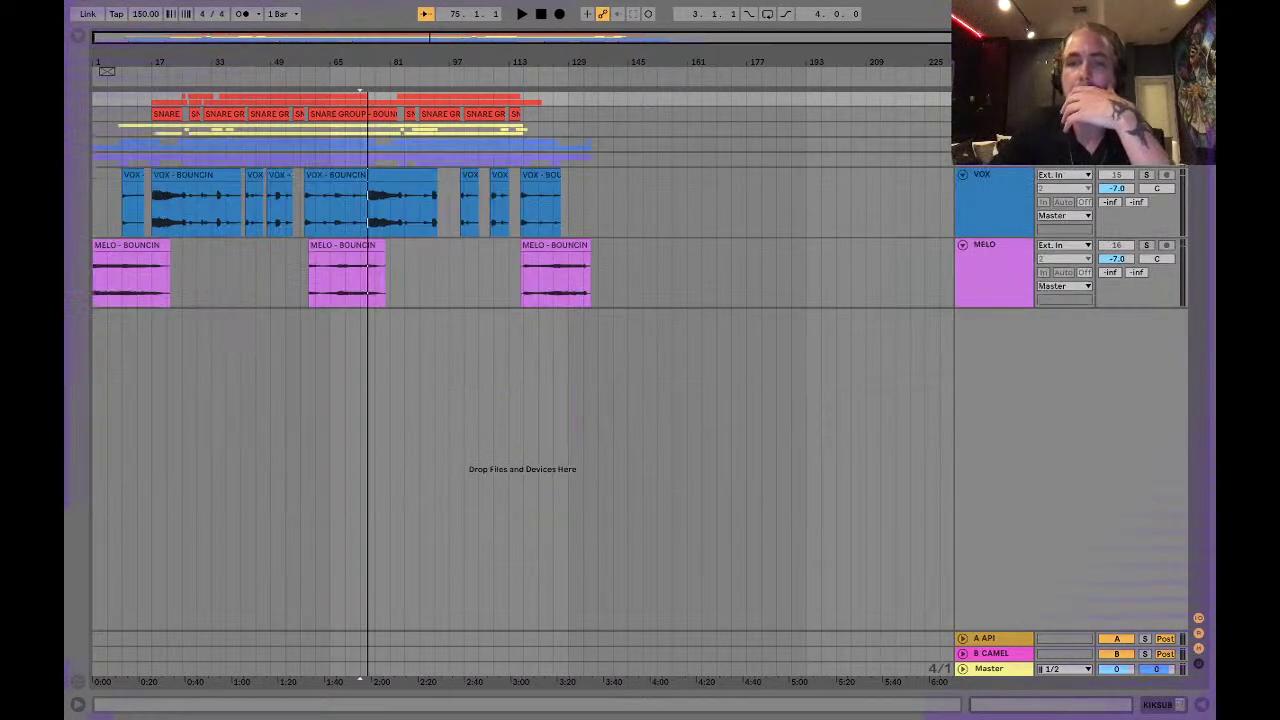
# Unfold the A API and B CAMEL return tracks, inspect the API-2500 compressor's plug-in window, and close it.
pyautogui.click(988, 639)
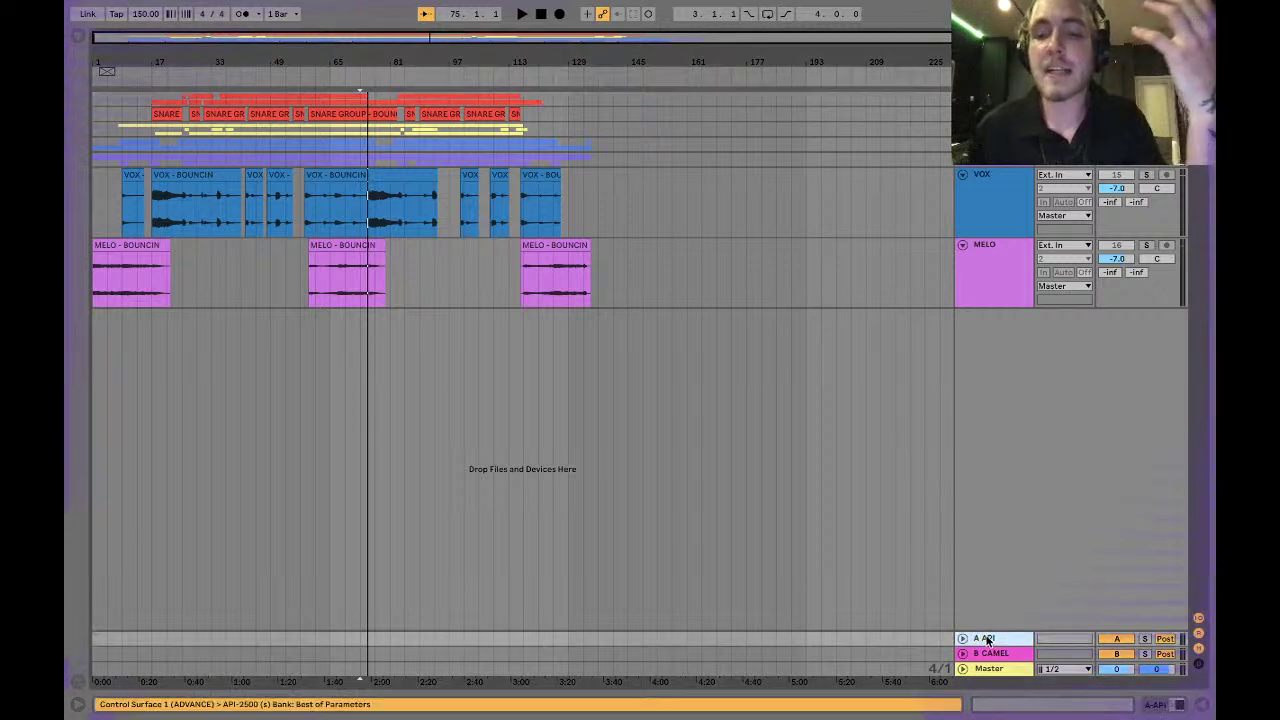
pyautogui.click(988, 654)
pyautogui.click(963, 640)
pyautogui.click(997, 602)
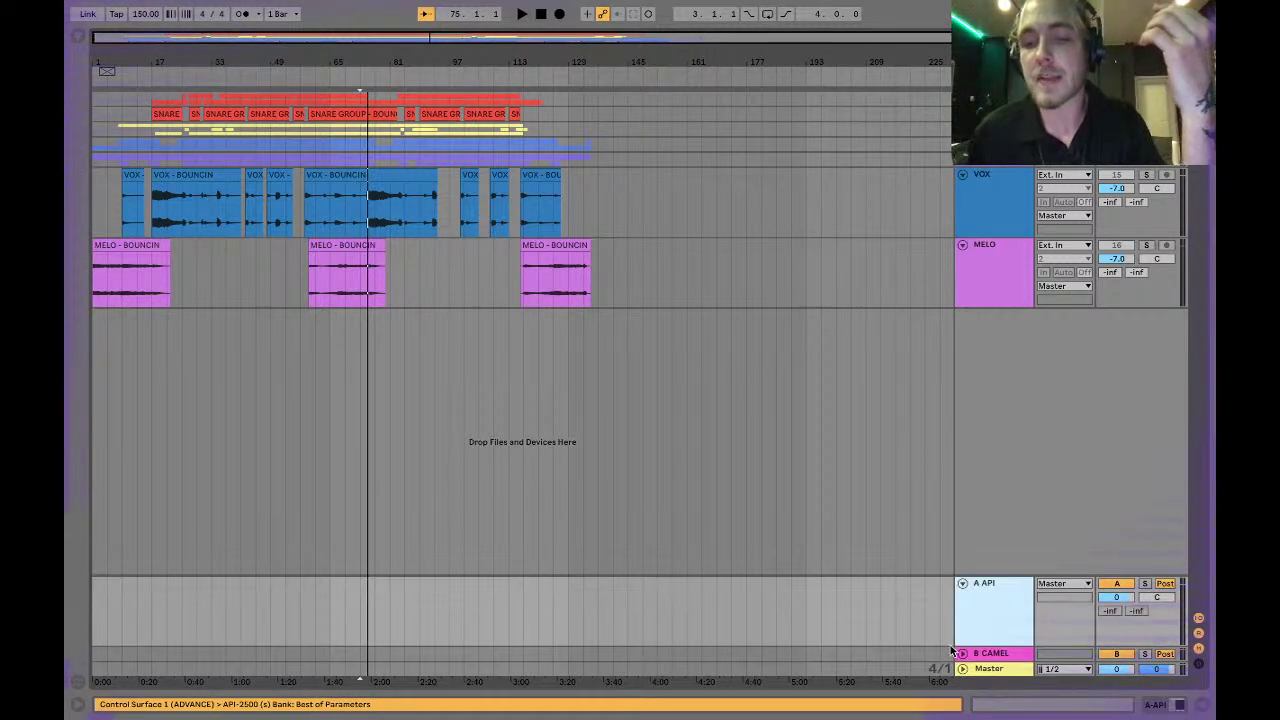
pyautogui.click(962, 653)
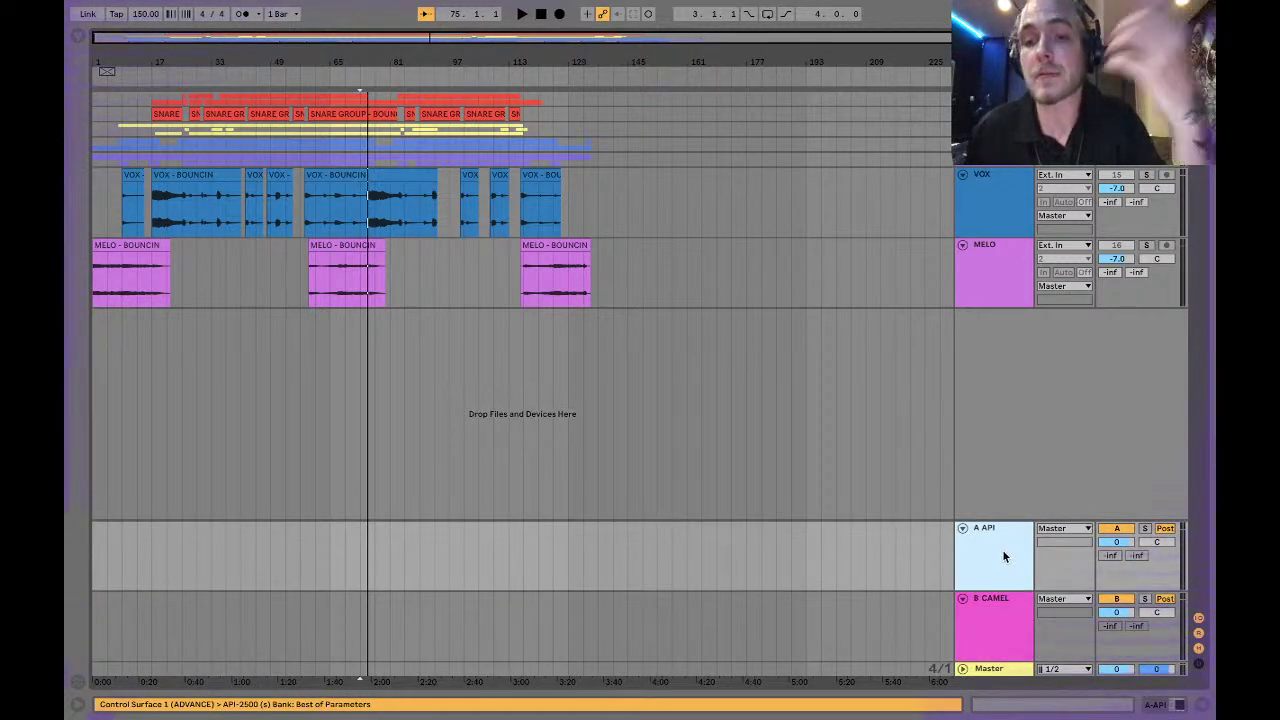
pyautogui.doubleClick(1003, 550)
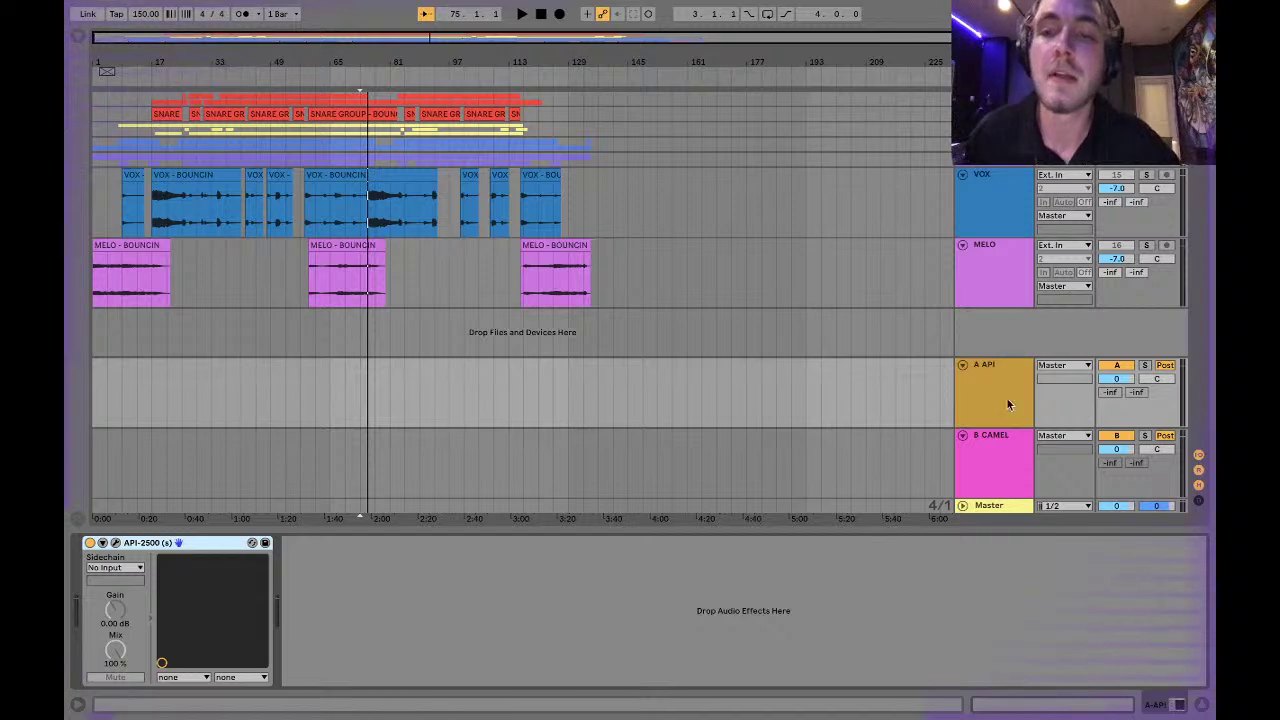
pyautogui.click(115, 542)
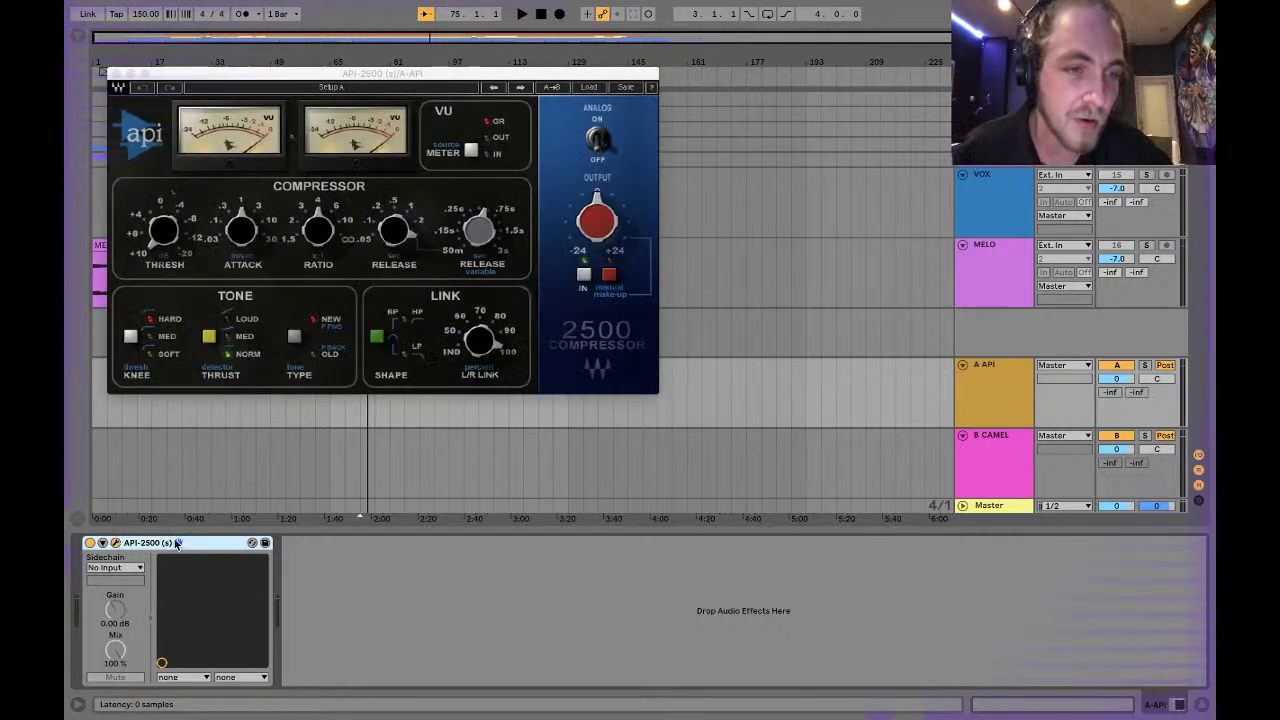
pyautogui.click(115, 73)
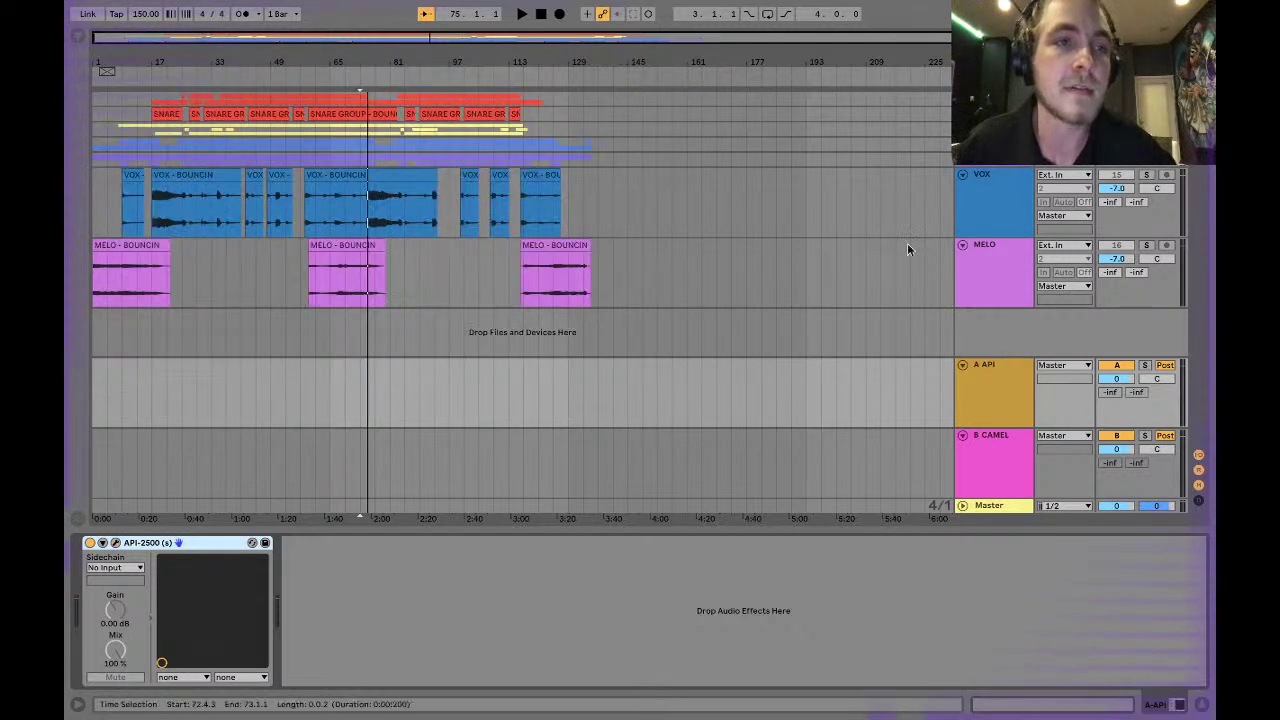
# Inspect the CamelCrusher plug-in window on the B CAMEL return track and close it.
pyautogui.click(1005, 450)
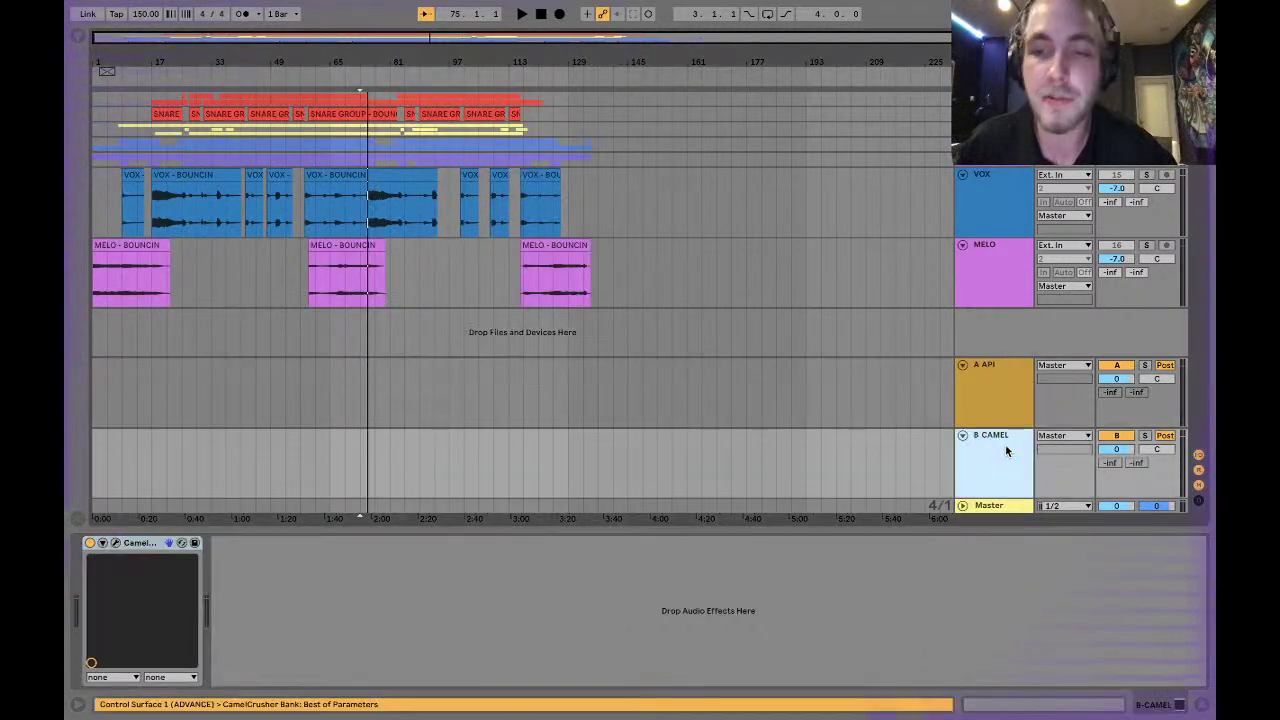
pyautogui.click(115, 542)
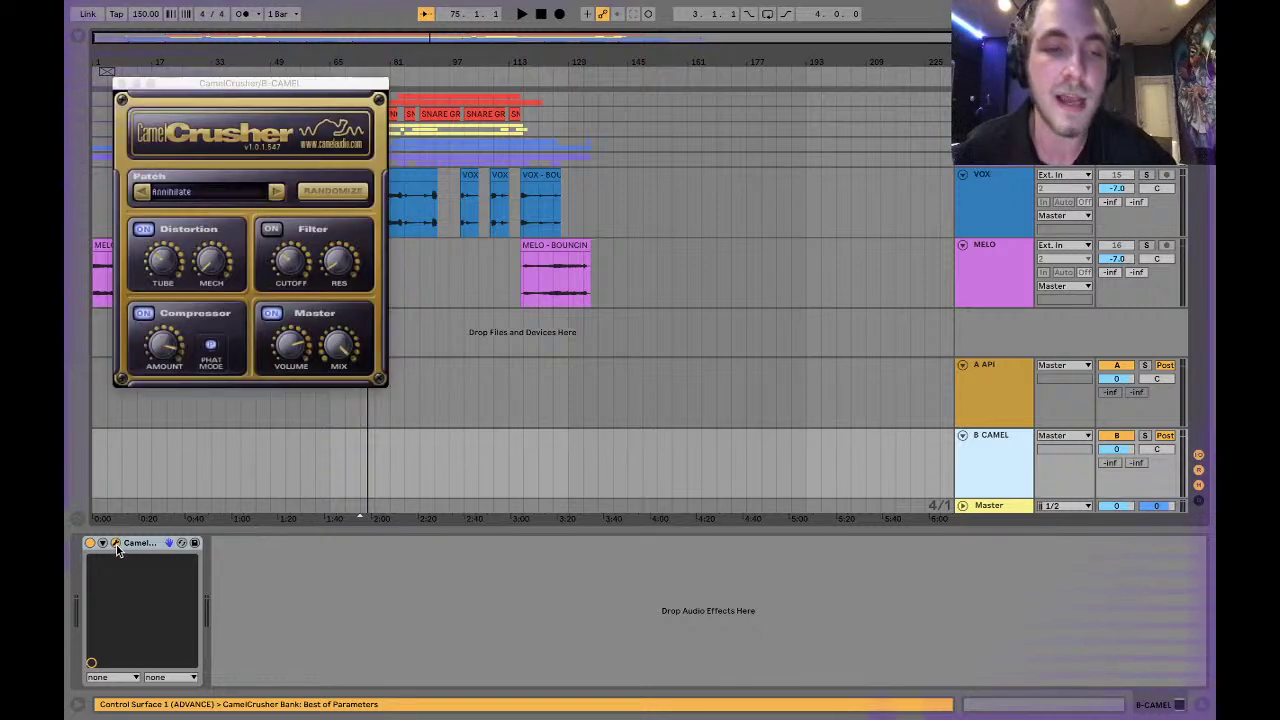
pyautogui.click(162, 262)
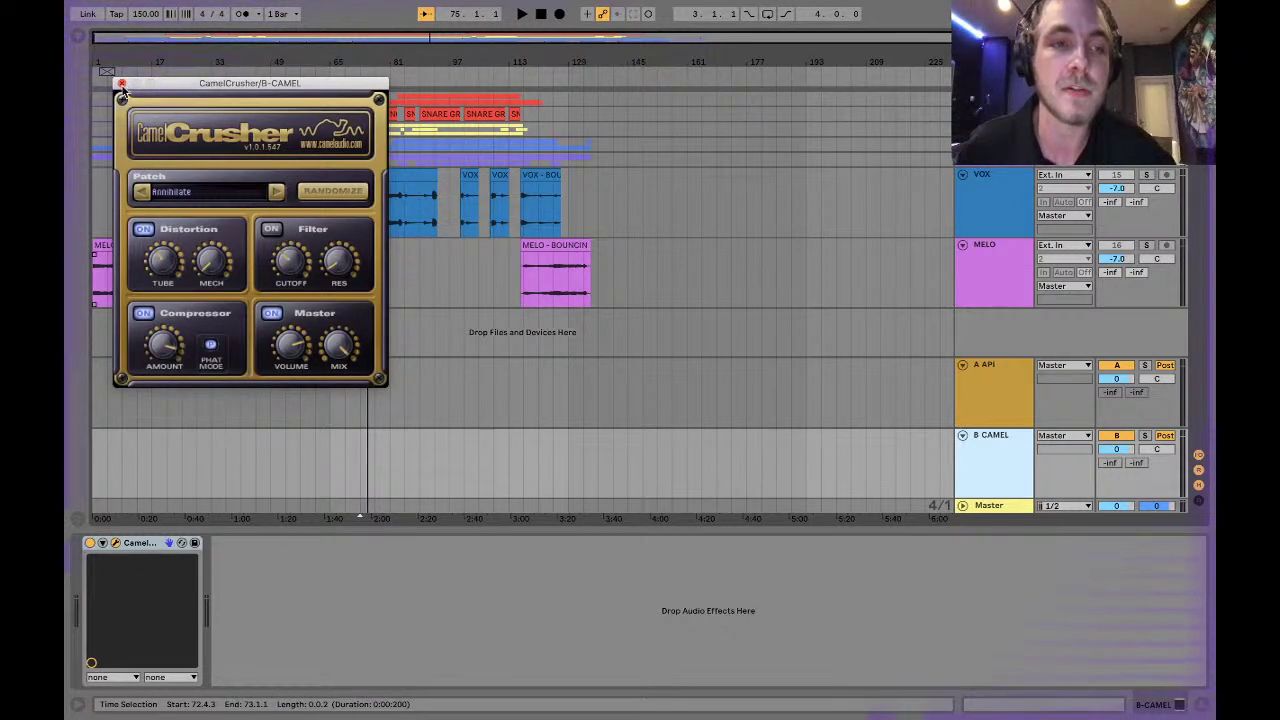
pyautogui.click(121, 83)
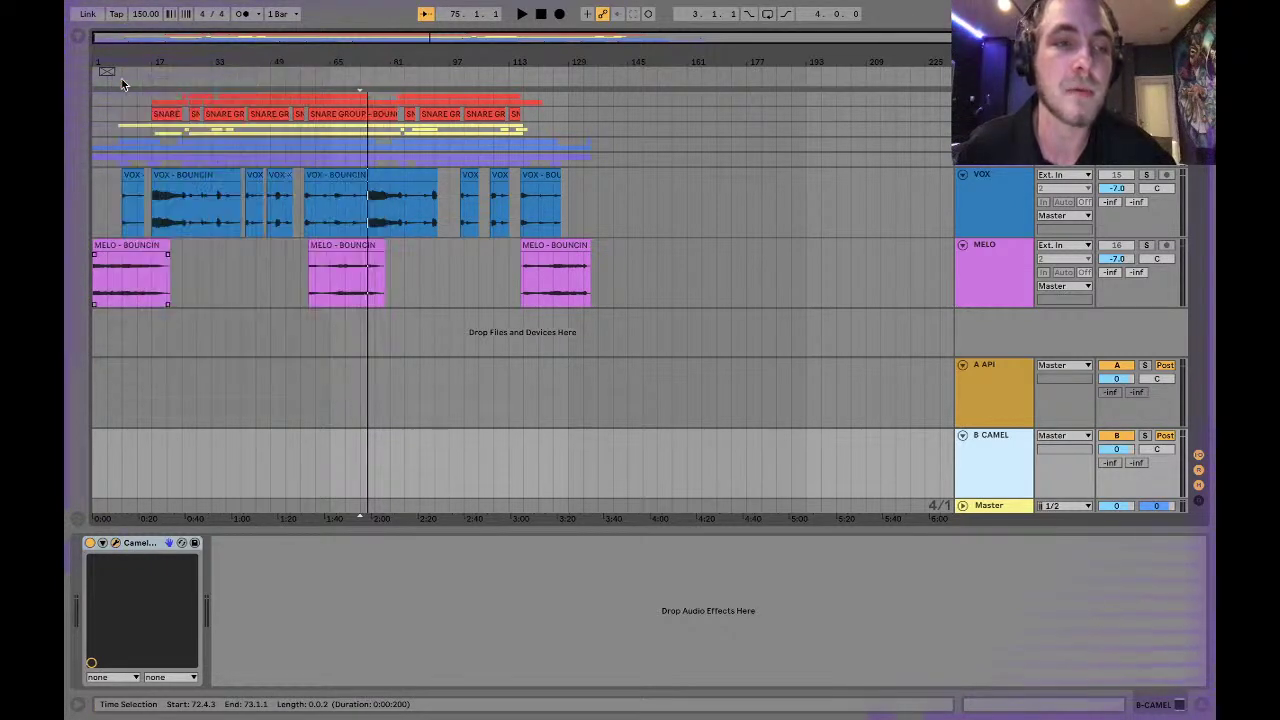
# Fold both return tracks and show the device chain of A API, followed by that of B CAMEL.
pyautogui.click(963, 366)
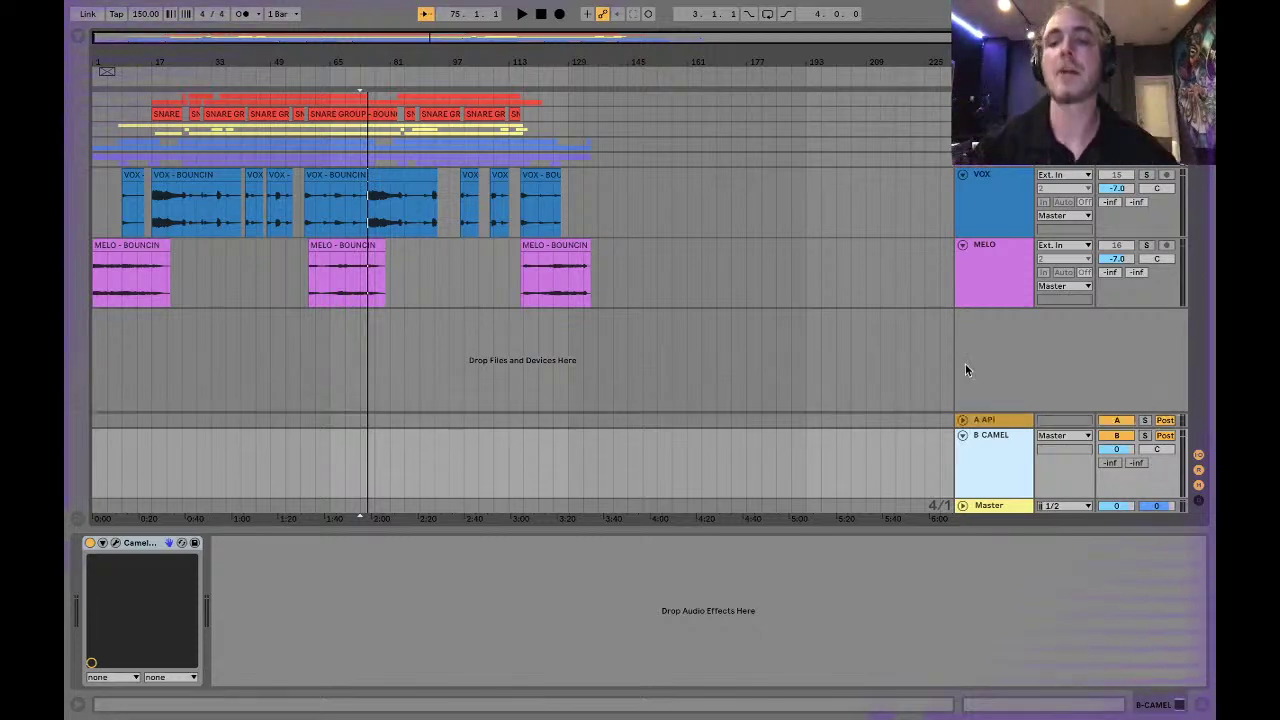
pyautogui.click(963, 437)
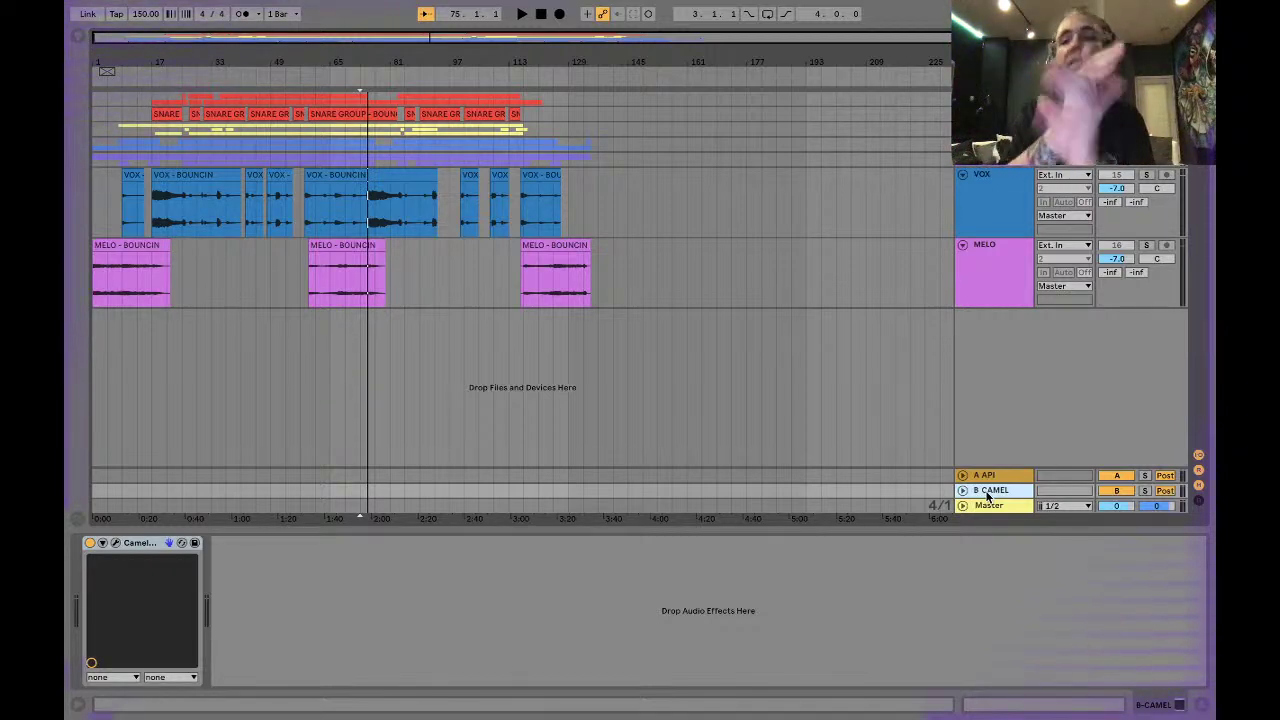
pyautogui.click(985, 477)
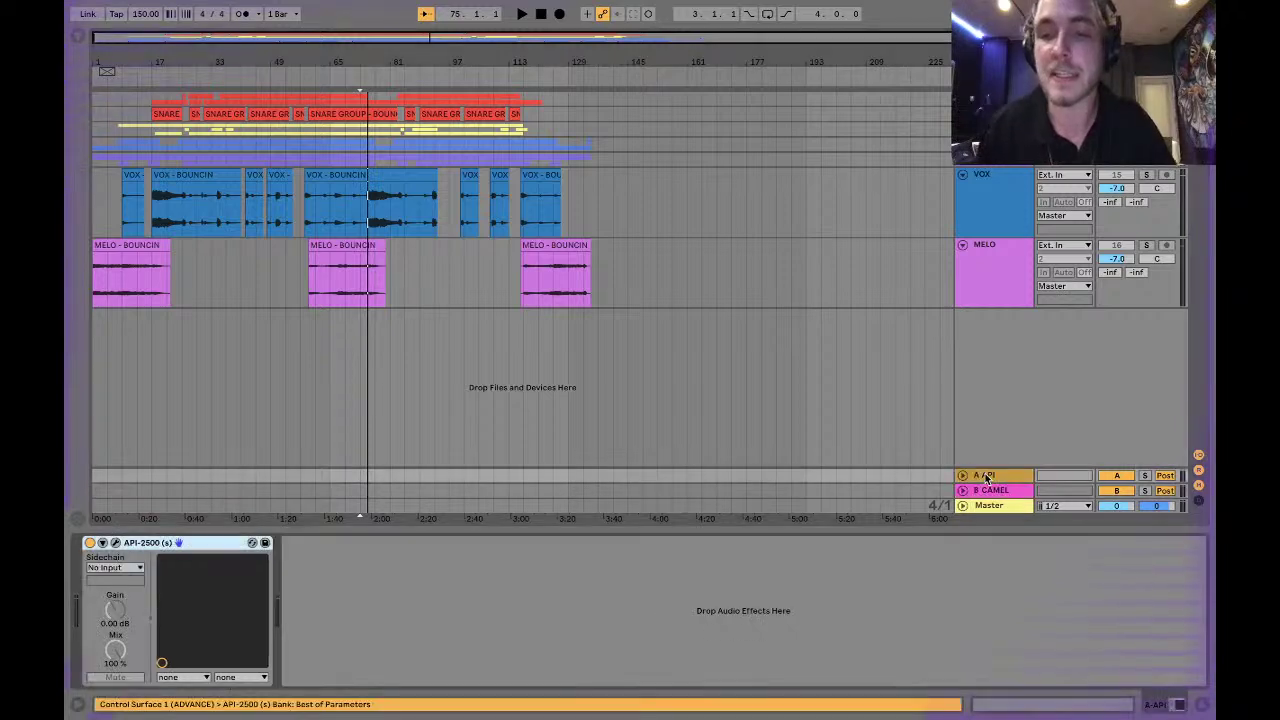
pyautogui.click(989, 491)
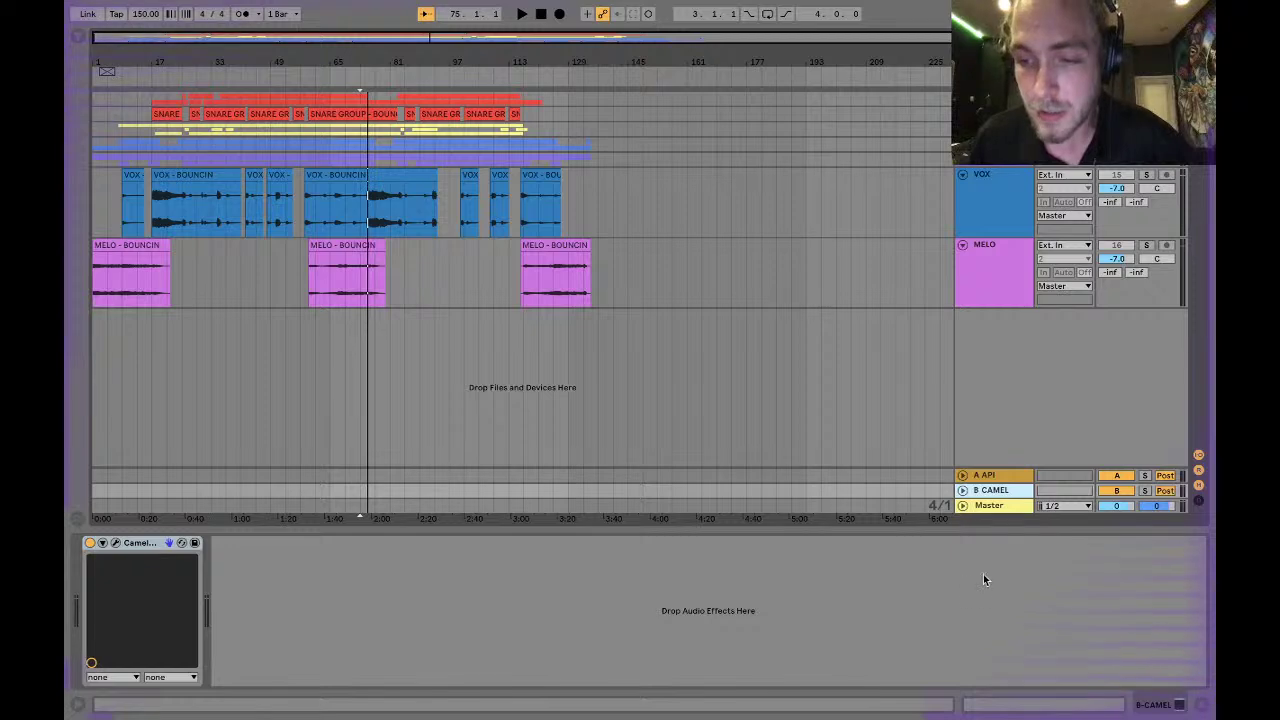
# Unfold the FX and AUX group tracks in the arrangement.
pyautogui.click(963, 160)
pyautogui.click(963, 145)
pyautogui.click(963, 130)
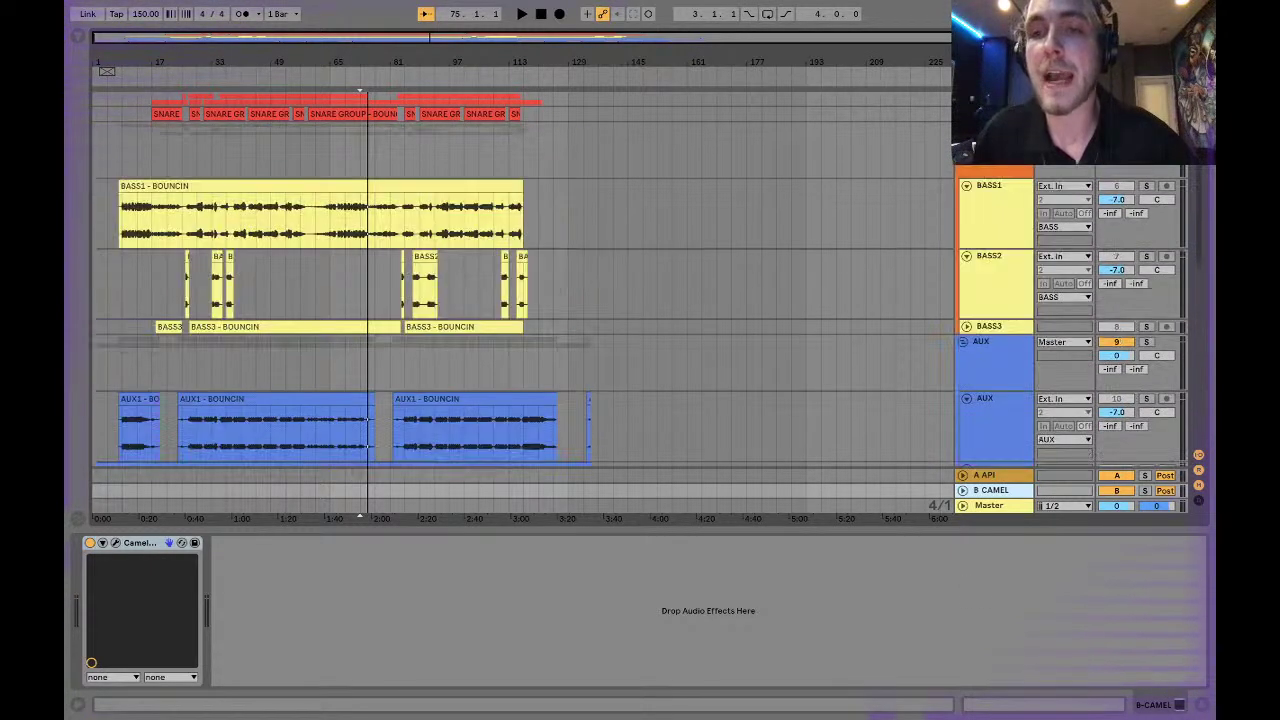
# Play the kick and sub section briefly from about bar 29 with the KIKSUB group track selected.
pyautogui.scroll(1, 640, 294)
pyautogui.scroll(6, 1018, 167)
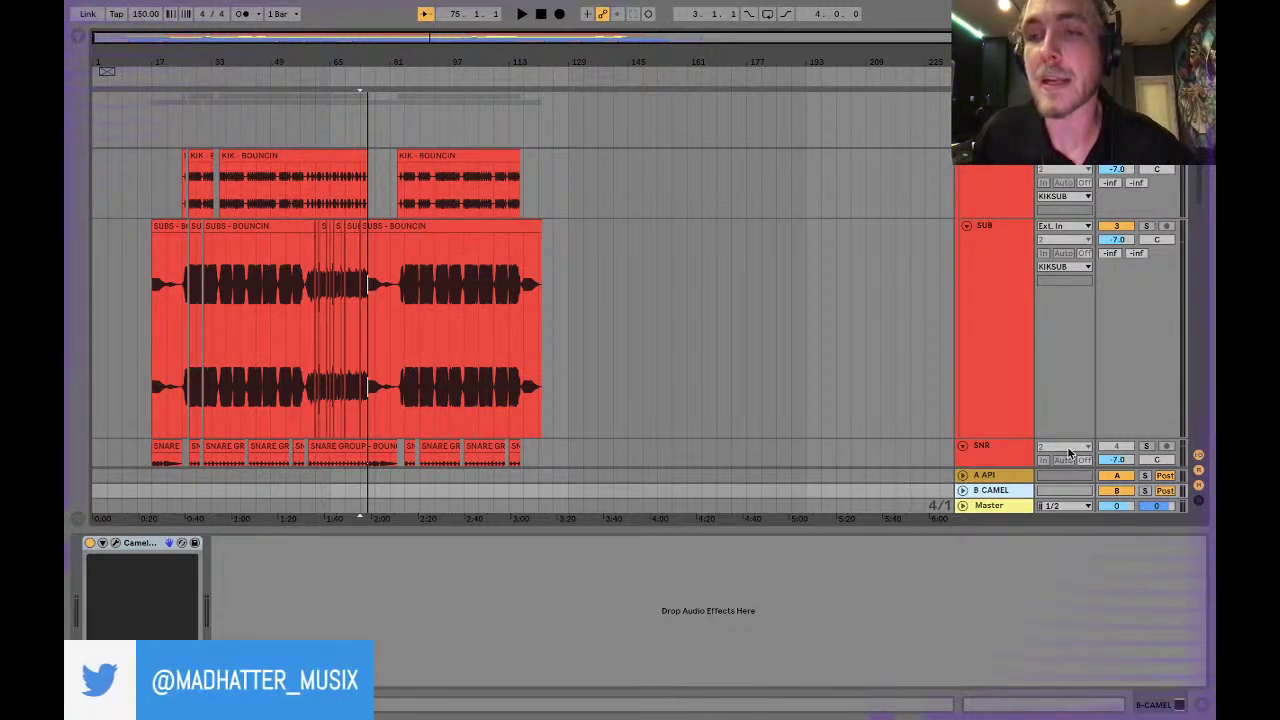
pyautogui.moveTo(1113, 186); pyautogui.dragTo(1113, 170)
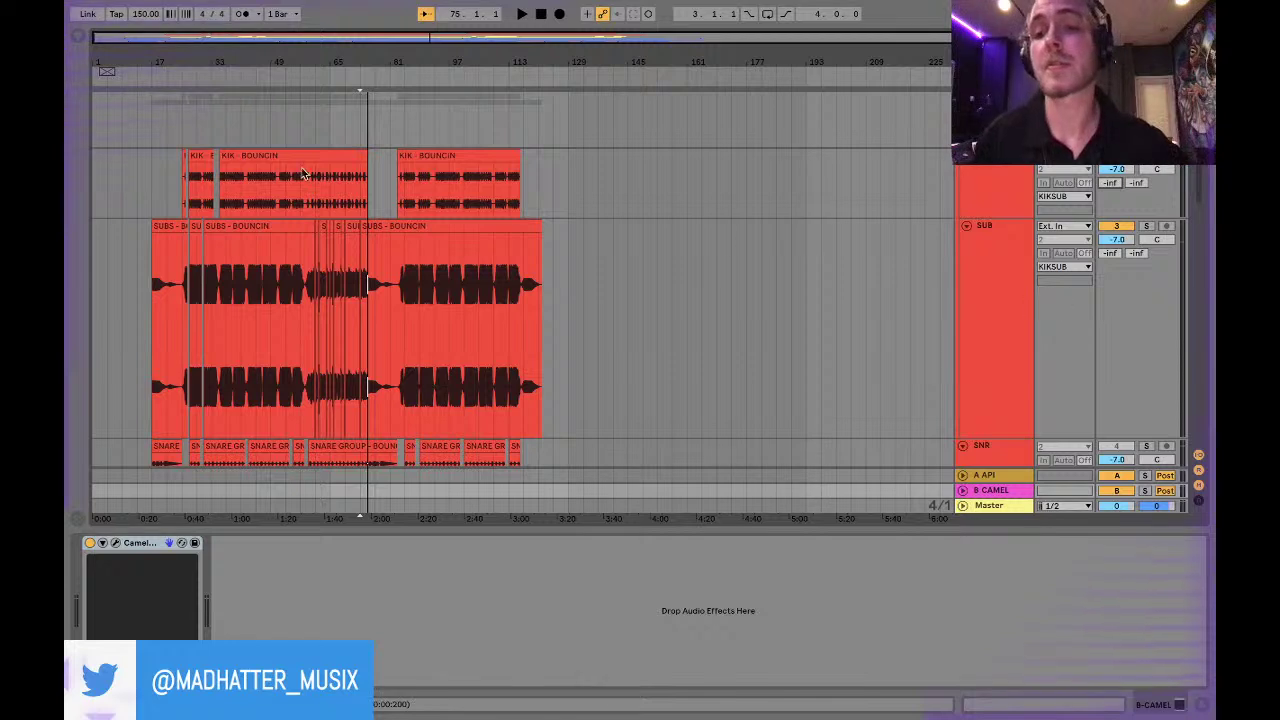
pyautogui.click(190, 122)
pyautogui.press('space')
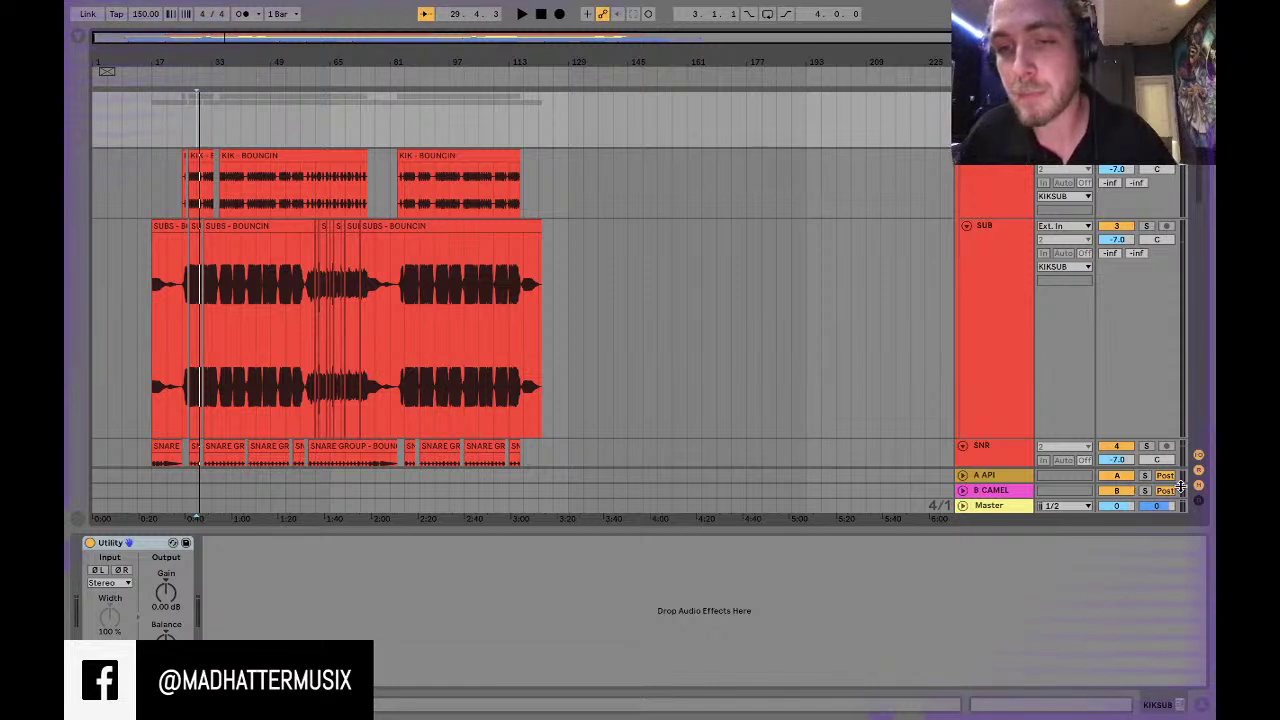
# Unfold the B CAMEL return track and play the section from about bar 29 to bar 33.
pyautogui.click(962, 490)
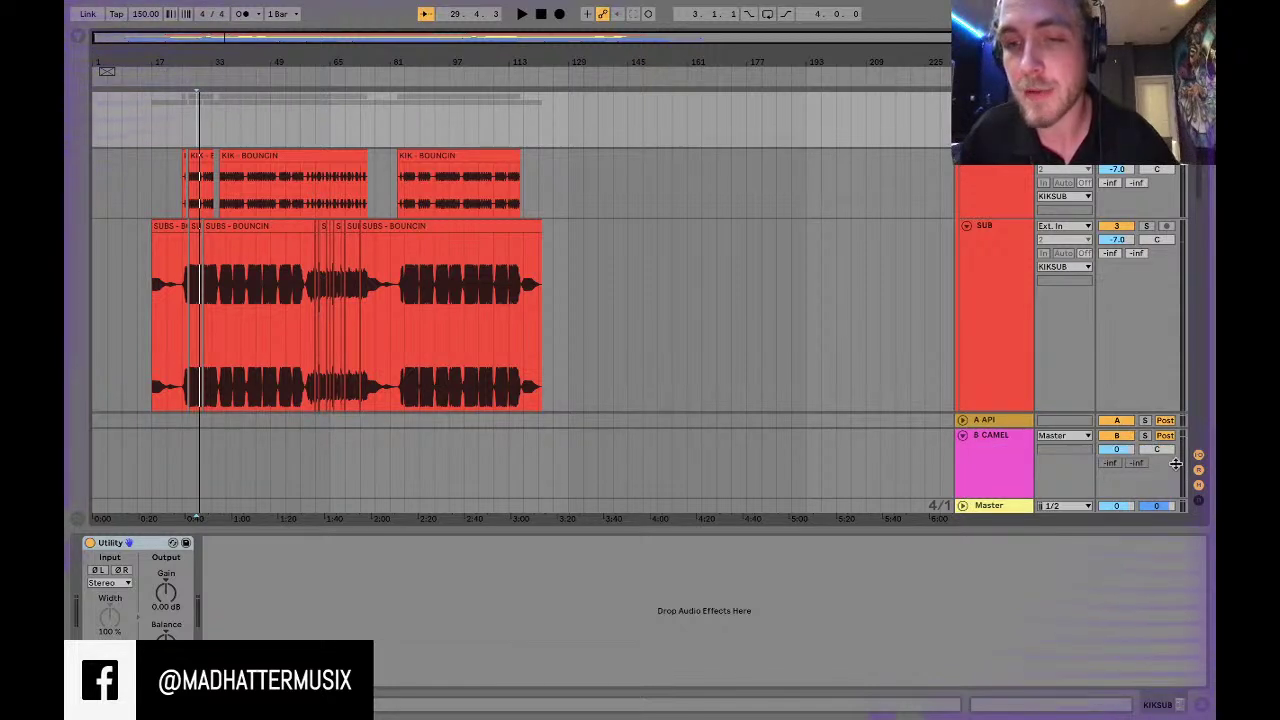
pyautogui.press('space')
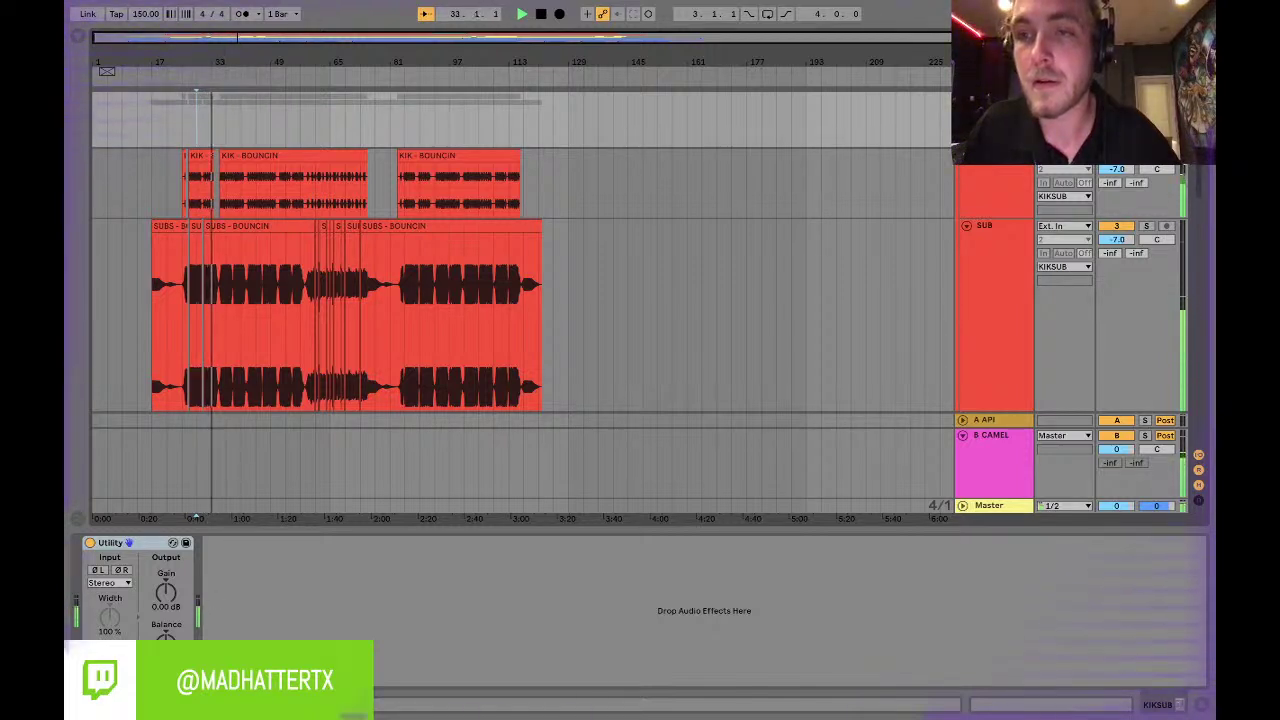
pyautogui.press('space')
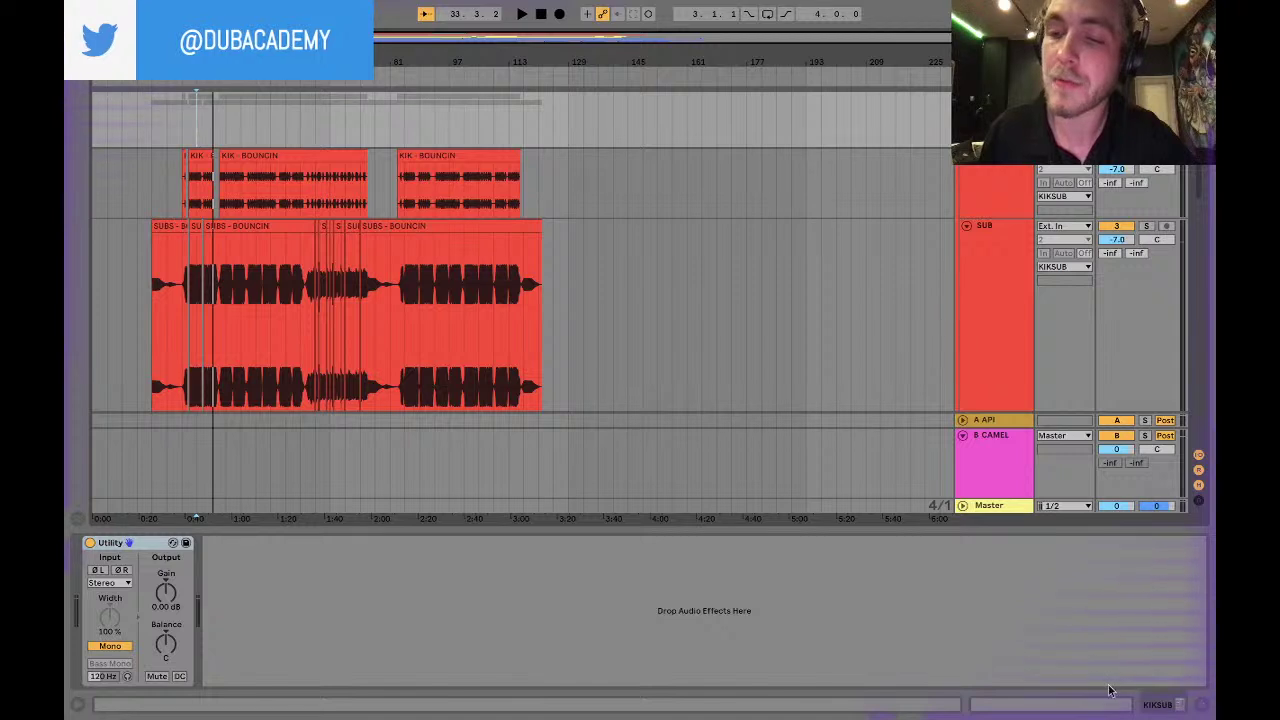
# Hide the device view and fold the SUB and KIK tracks in the arrangement.
pyautogui.click(1199, 705)
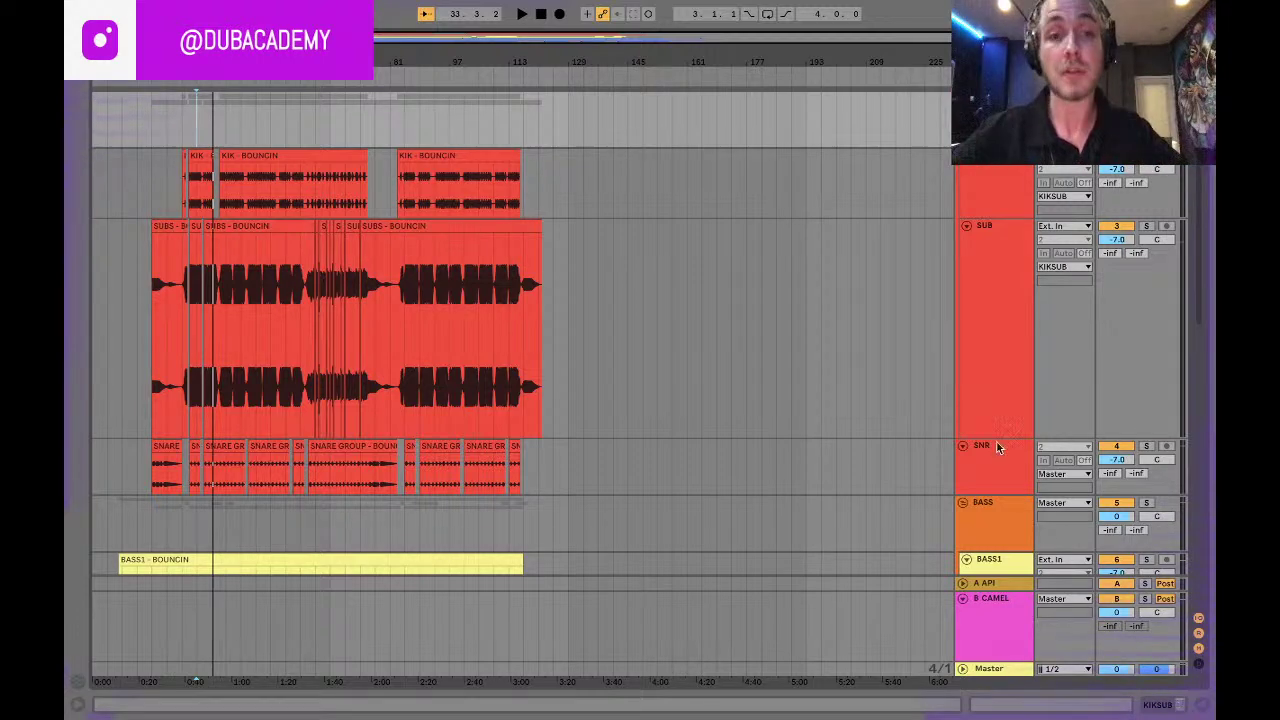
pyautogui.click(966, 227)
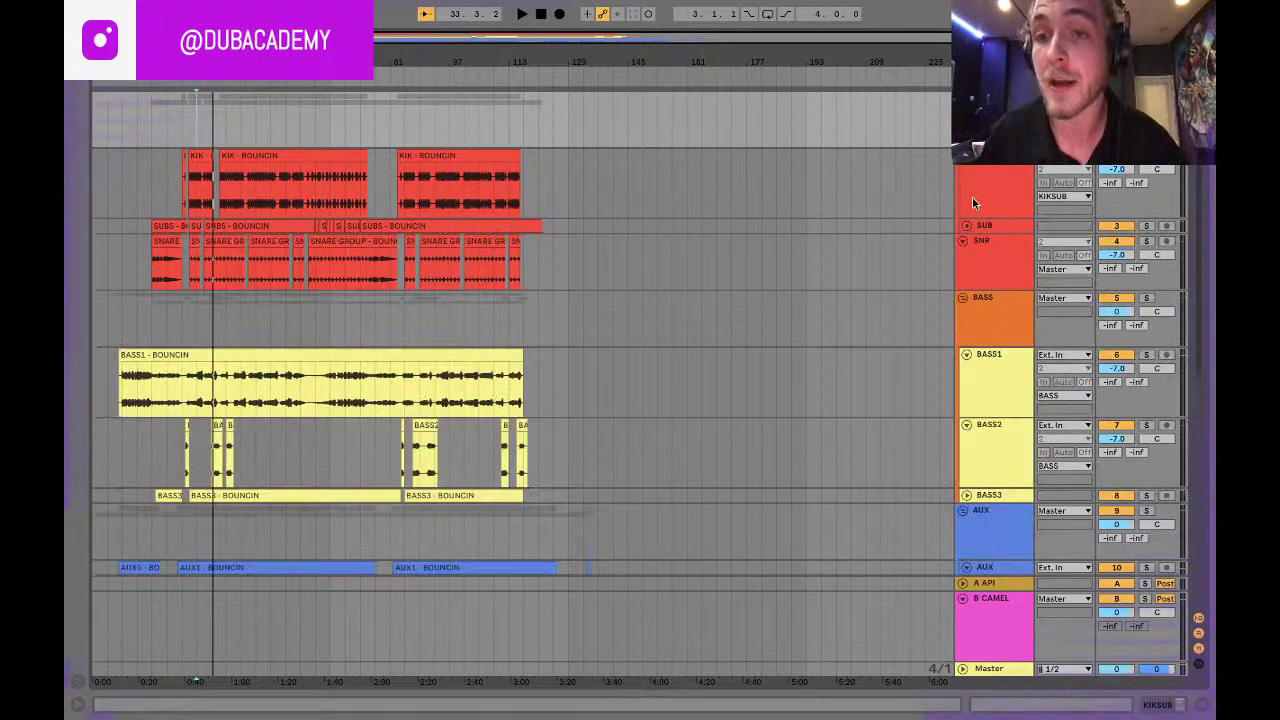
pyautogui.click(967, 170)
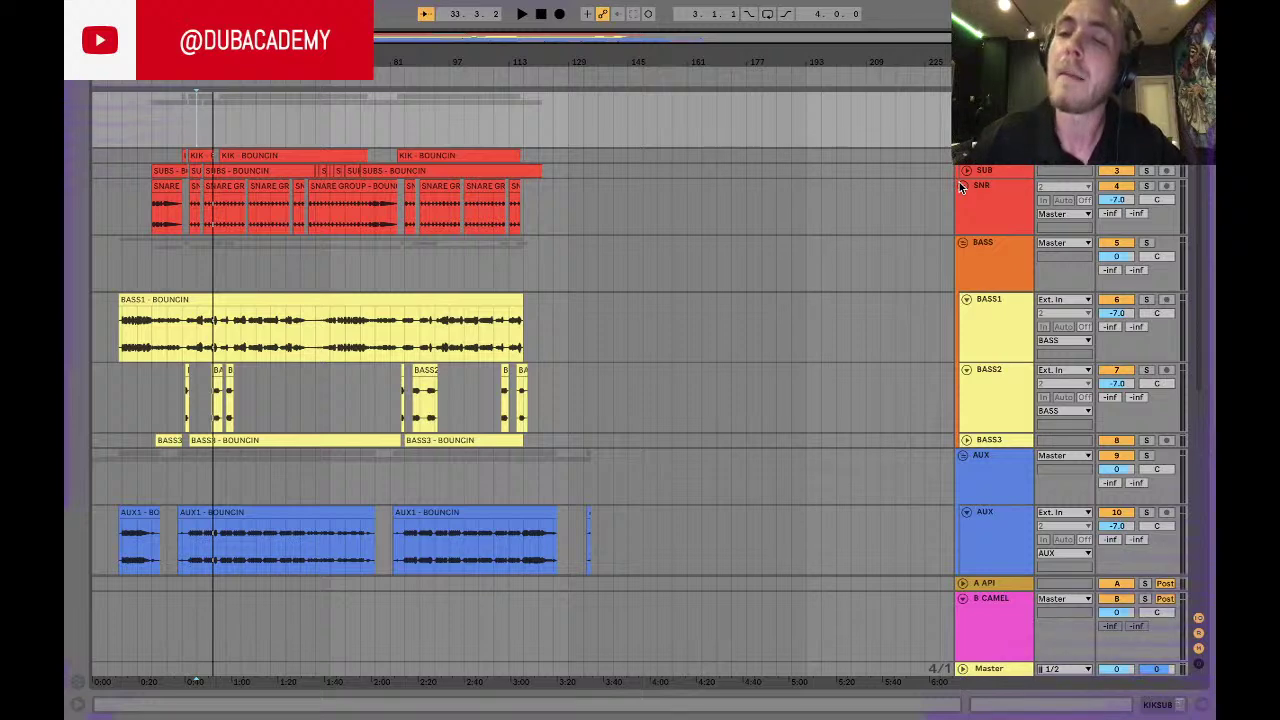
# Unfold the A API return track, open its API-2500 plug-in window and move the window clear of the device chain.
pyautogui.click(964, 584)
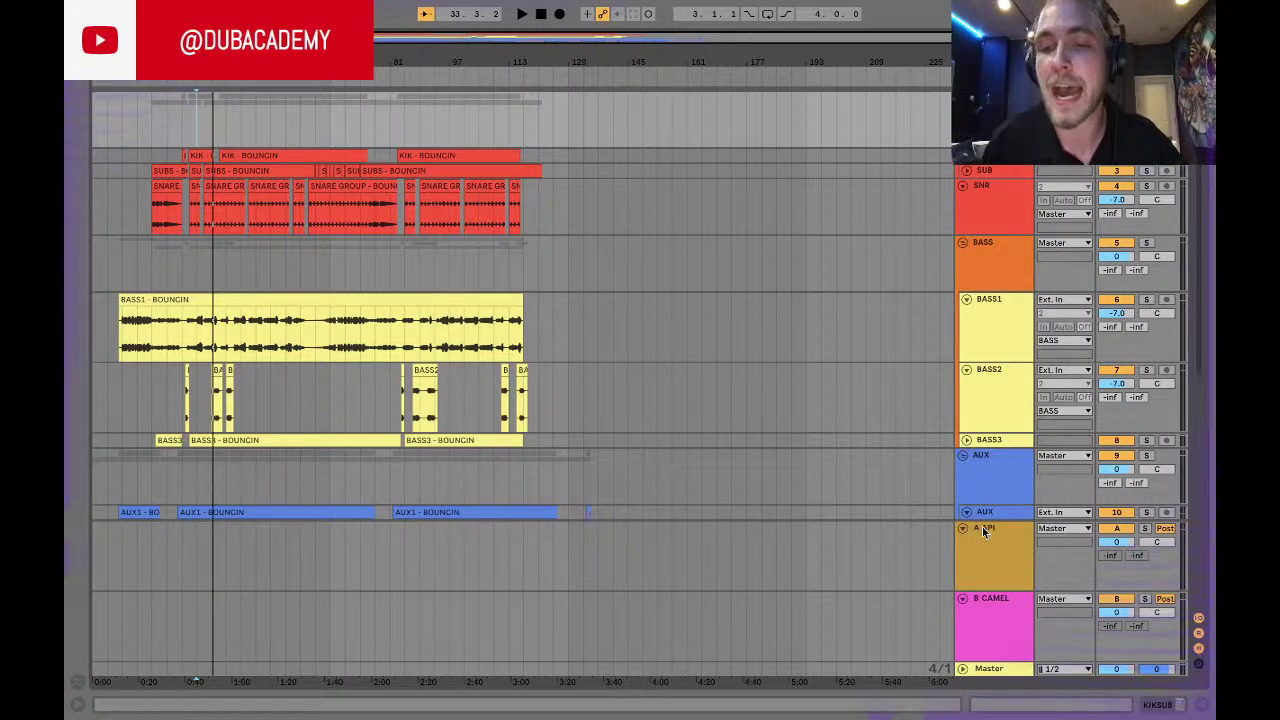
pyautogui.doubleClick(979, 535)
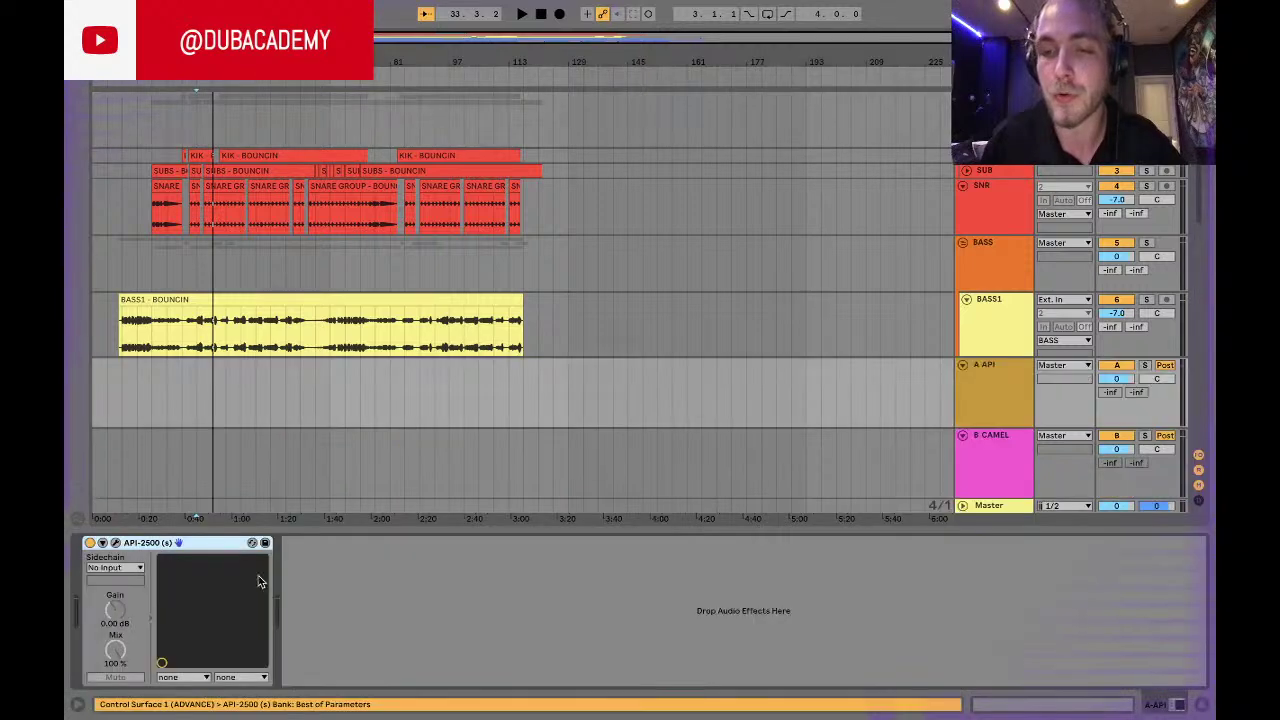
pyautogui.click(117, 543)
pyautogui.moveTo(330, 74); pyautogui.dragTo(801, 326)
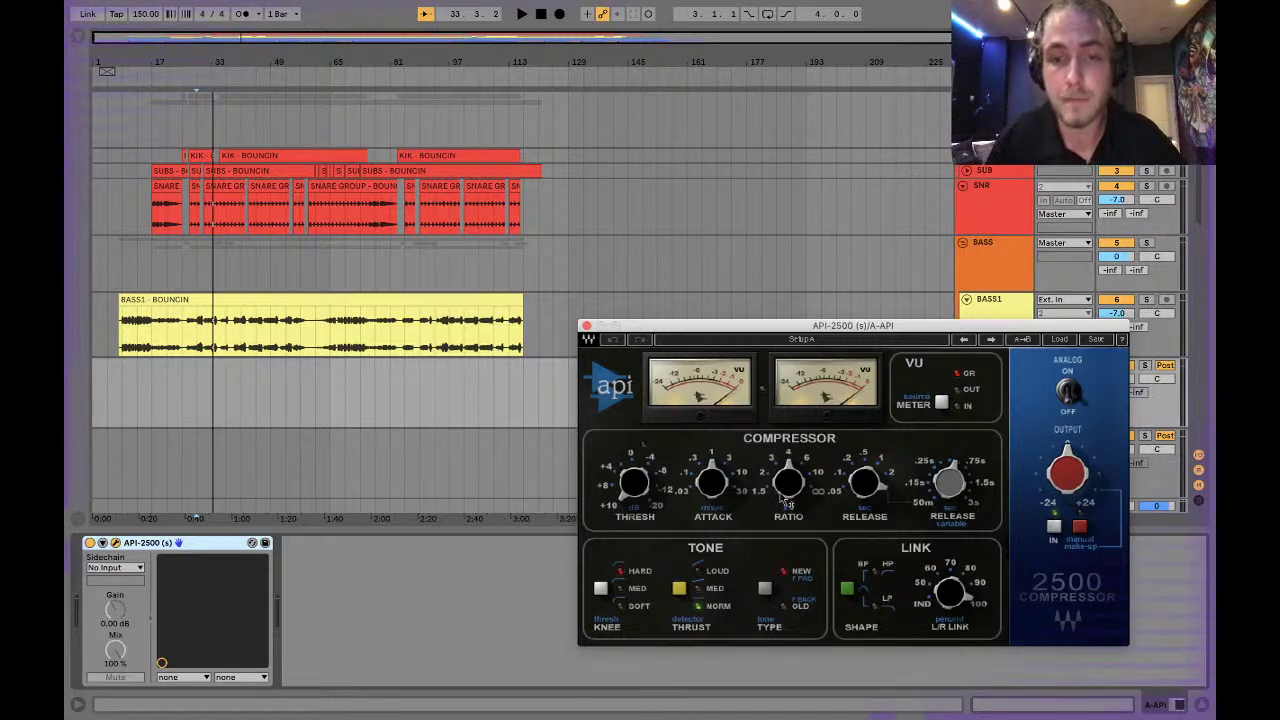
# Load the MASTER PRESET API preset into the API-2500 compressor on the A API return track and close the plugin window.
pyautogui.click(1066, 345)
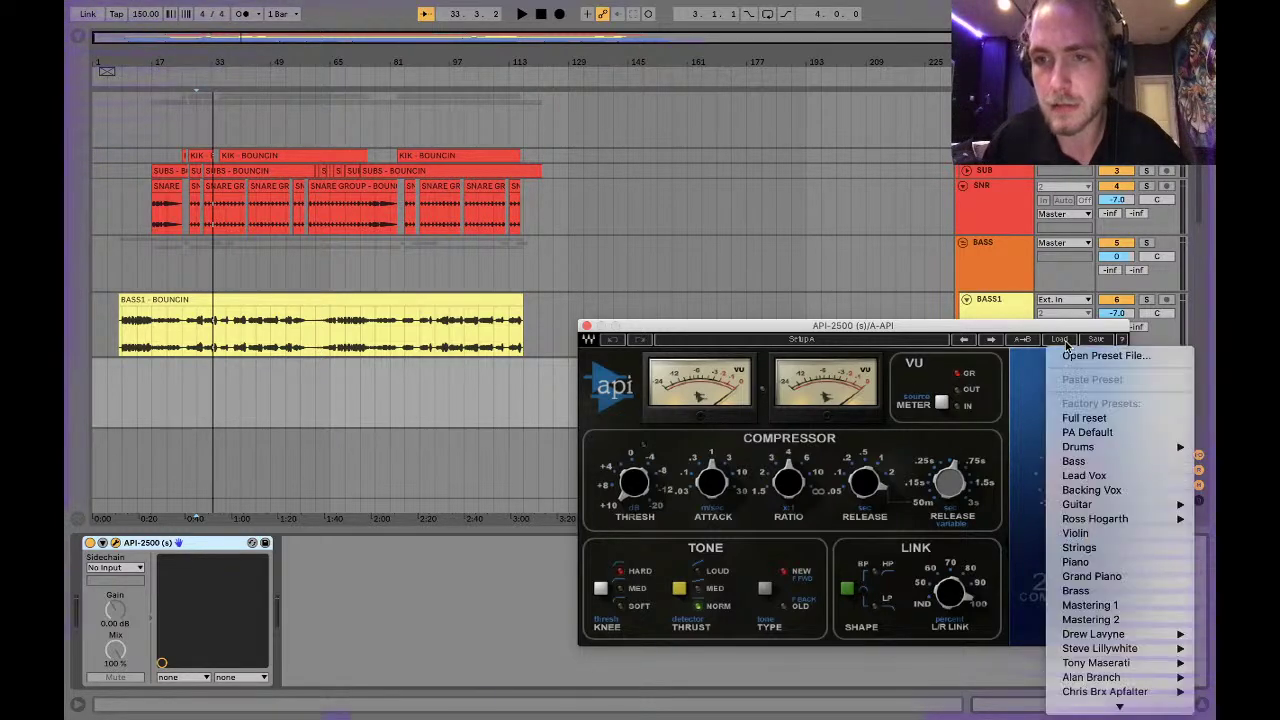
pyautogui.scroll(-1, 1100, 660)
pyautogui.click(1075, 690)
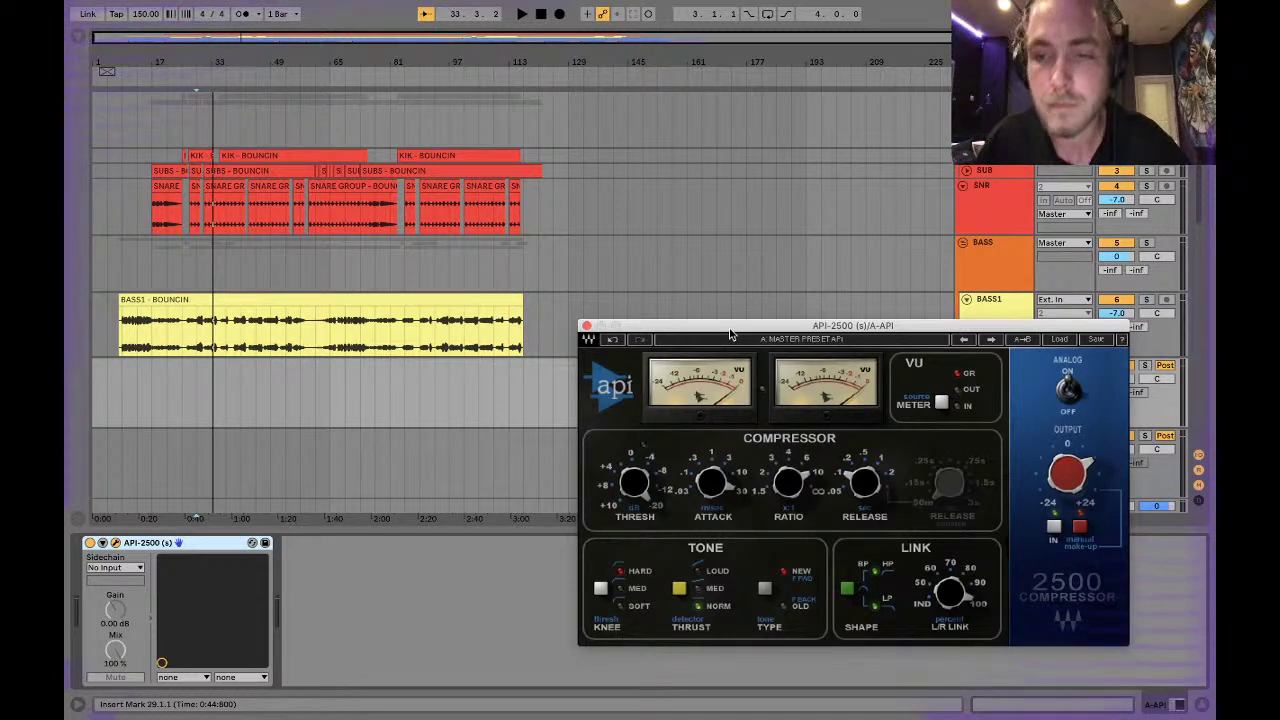
pyautogui.moveTo(774, 332); pyautogui.dragTo(526, 212)
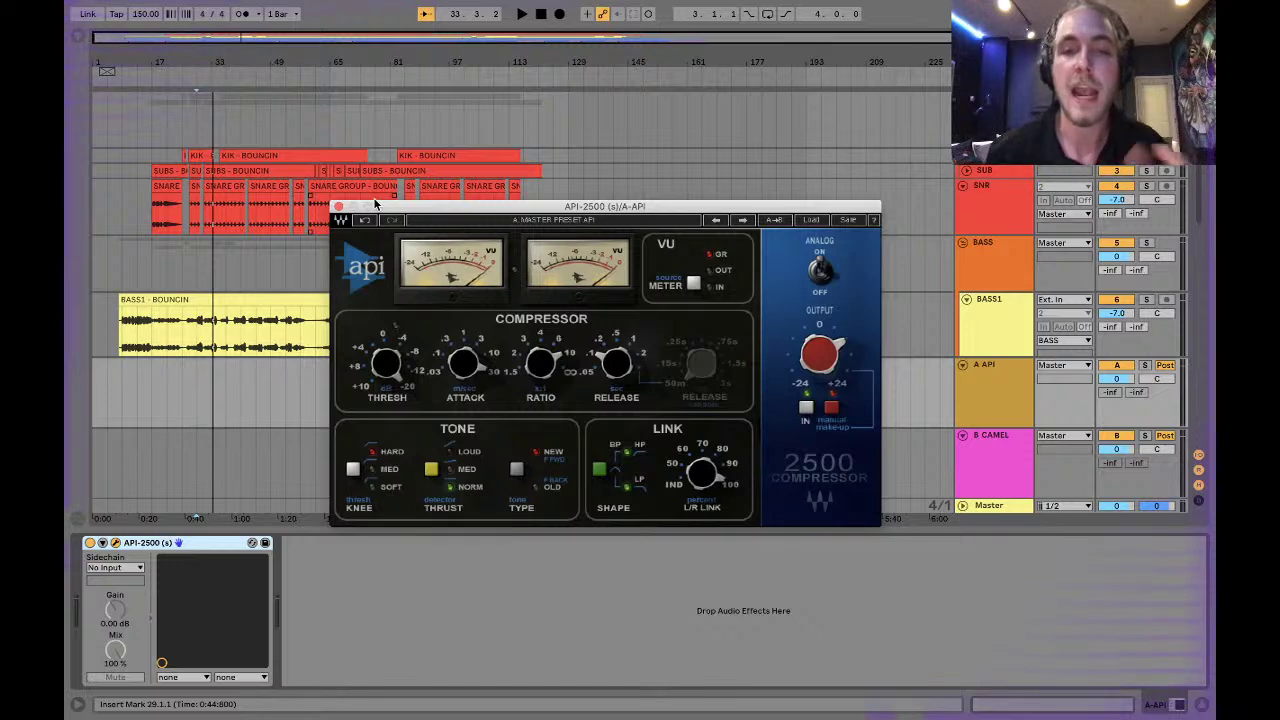
pyautogui.click(339, 207)
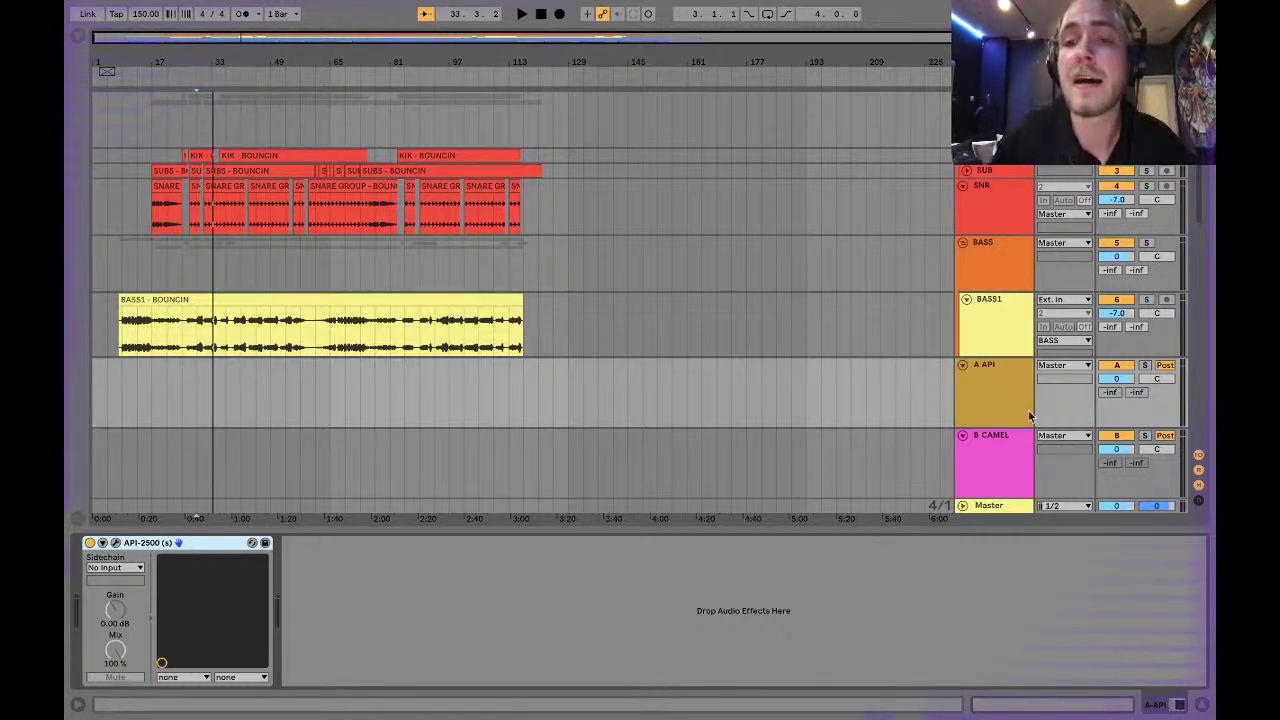
# Review the effect devices on the A API and B CAMEL return tracks.
pyautogui.click(981, 463)
pyautogui.click(1010, 386)
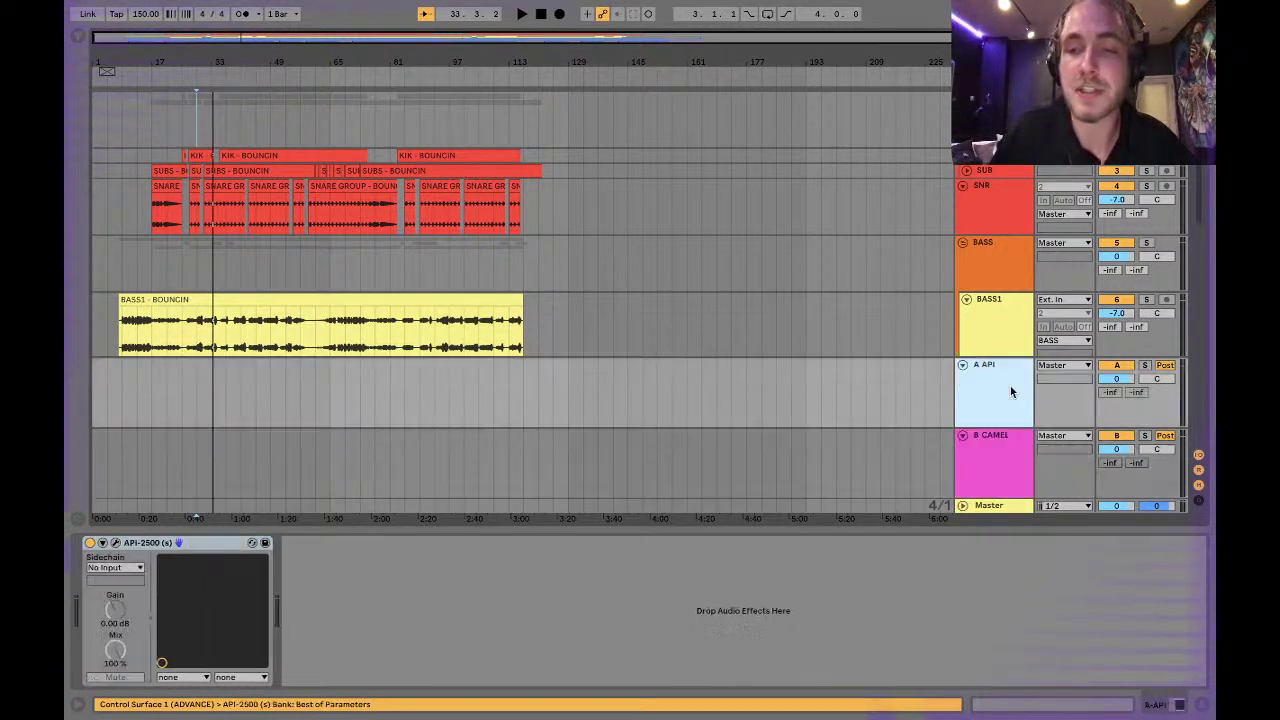
pyautogui.click(999, 447)
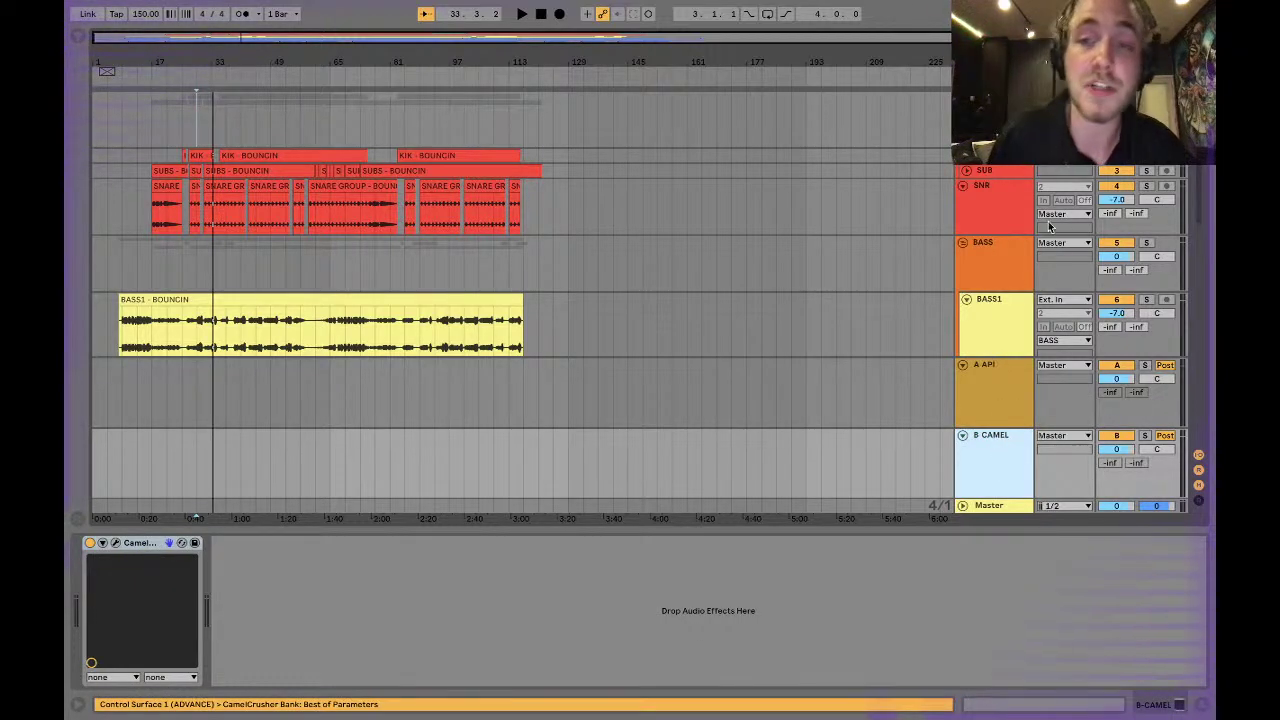
pyautogui.click(973, 391)
pyautogui.click(992, 455)
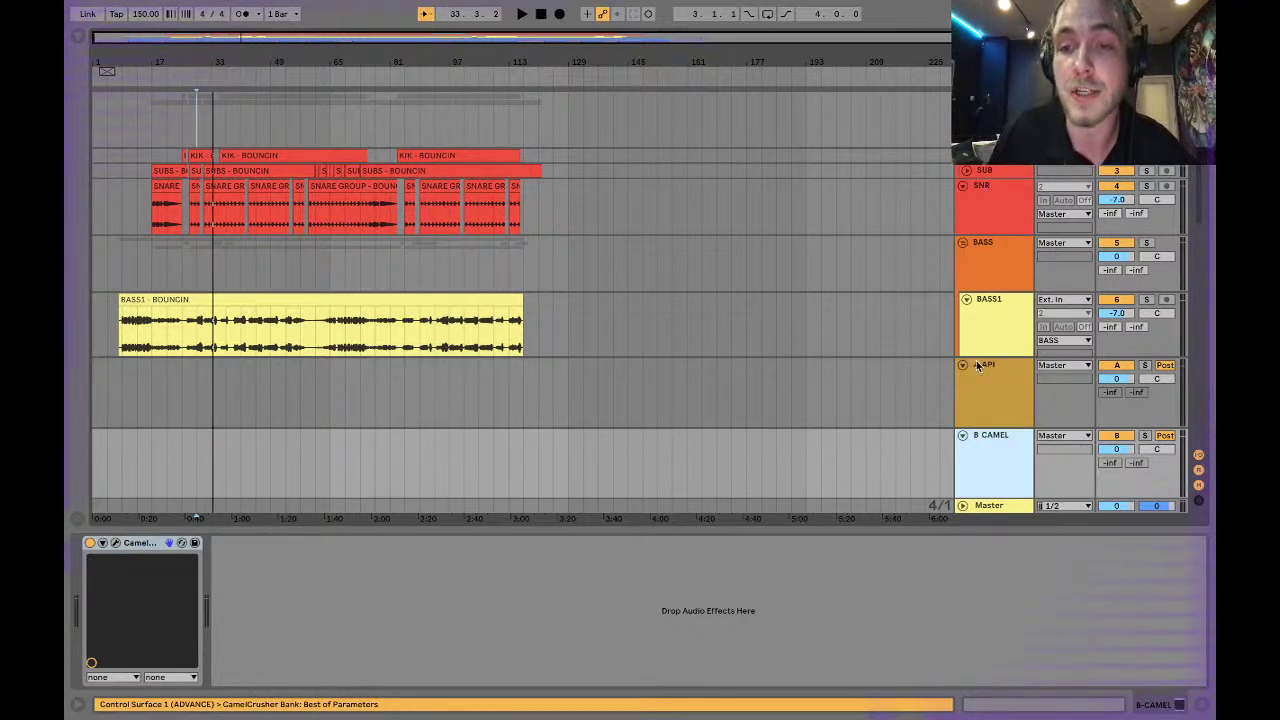
# Collapse the A API and B CAMEL return tracks and expand the SUB and KIK tracks in the arrangement.
pyautogui.click(963, 368)
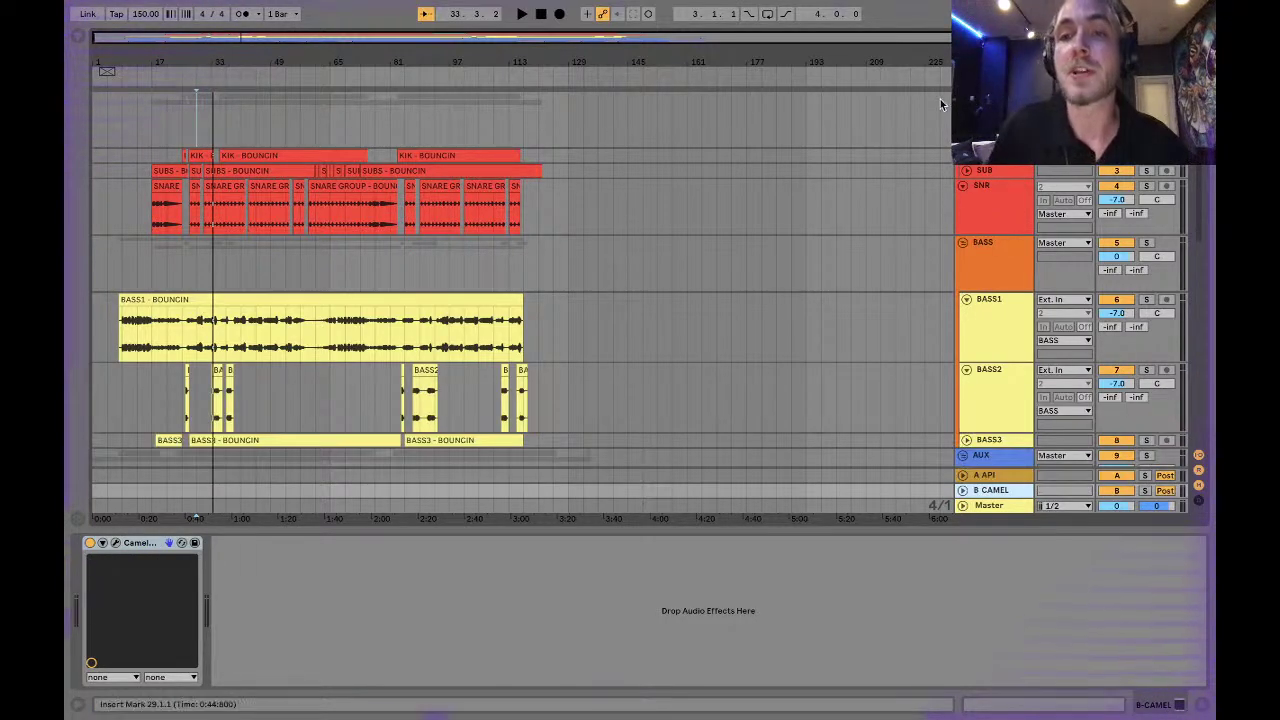
pyautogui.click(962, 455)
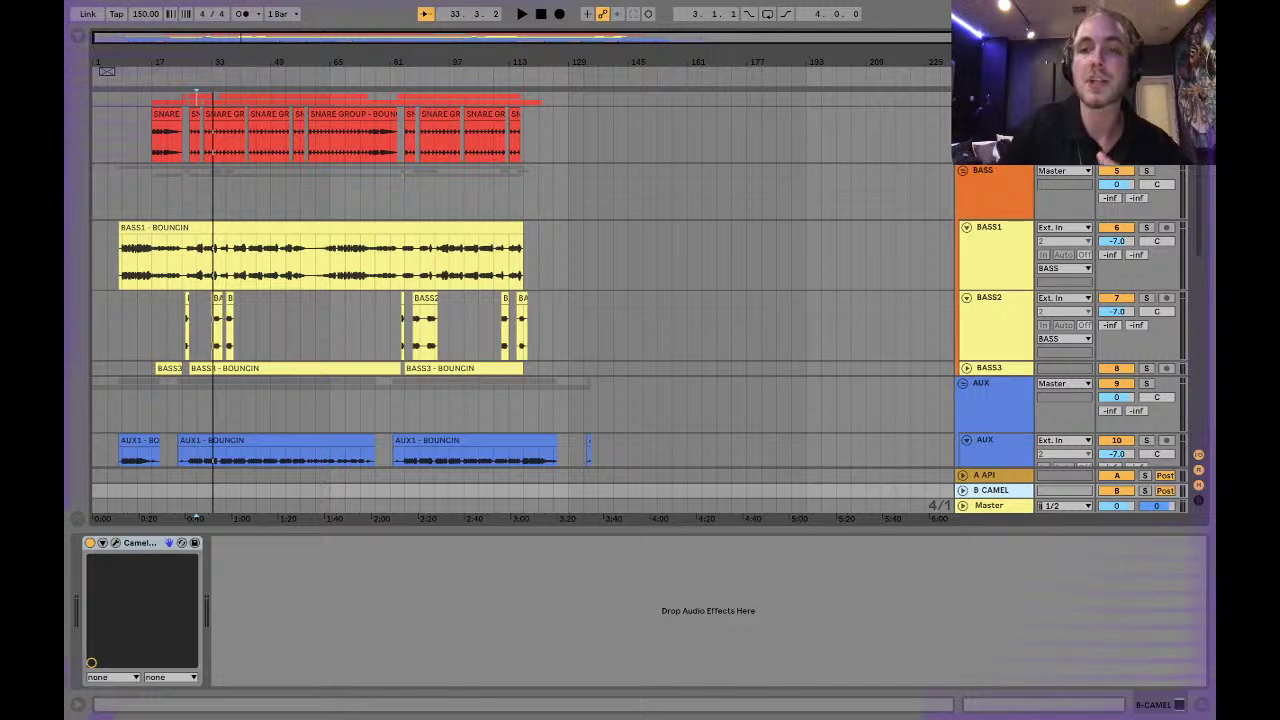
pyautogui.click(962, 383)
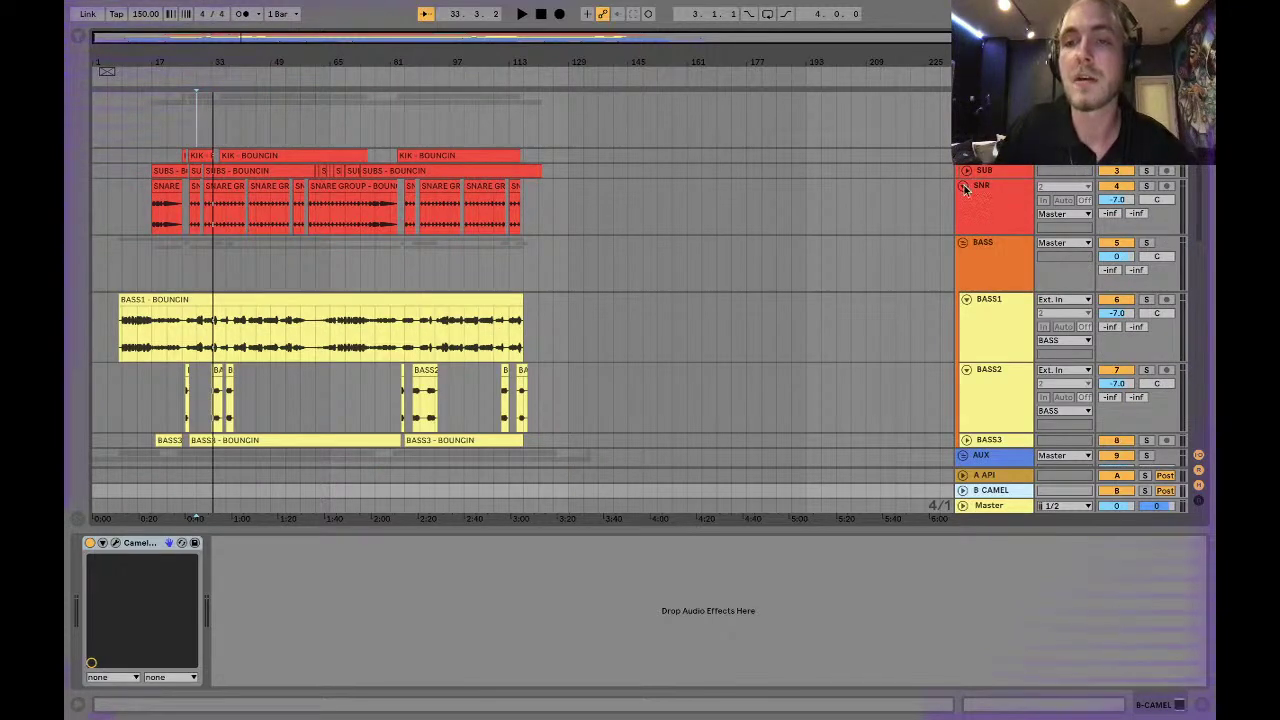
pyautogui.click(962, 243)
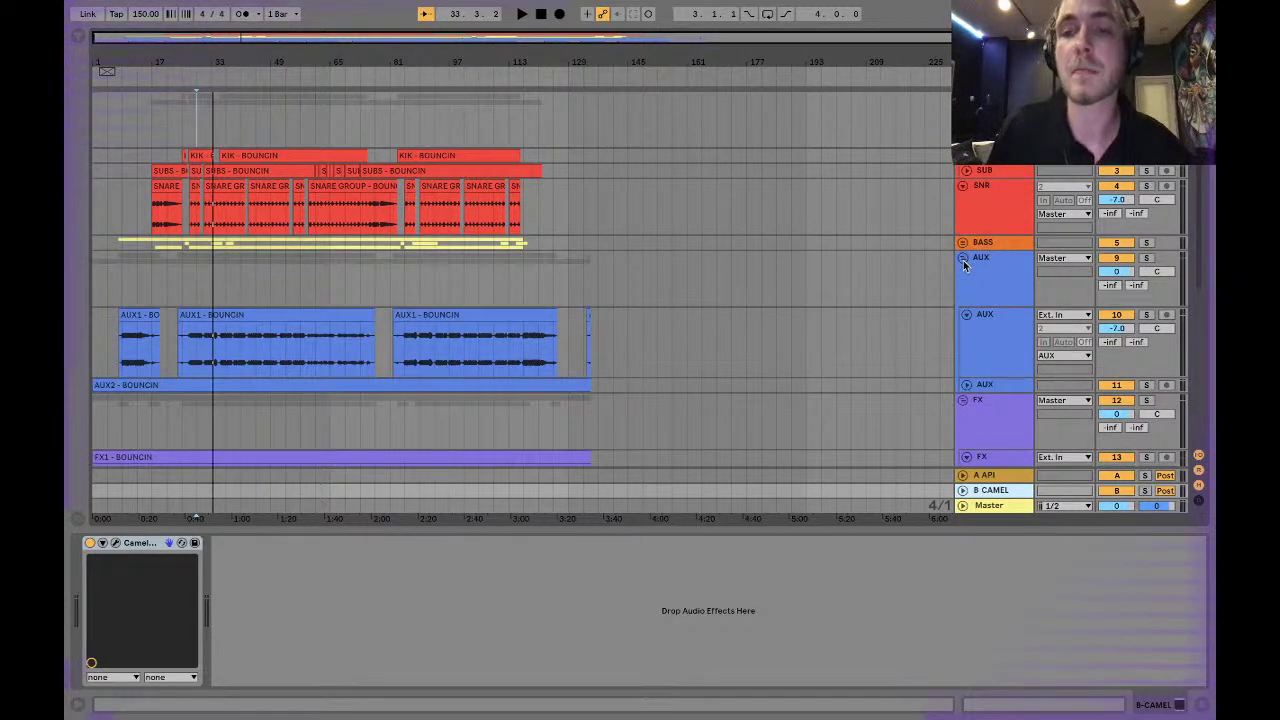
pyautogui.click(962, 243)
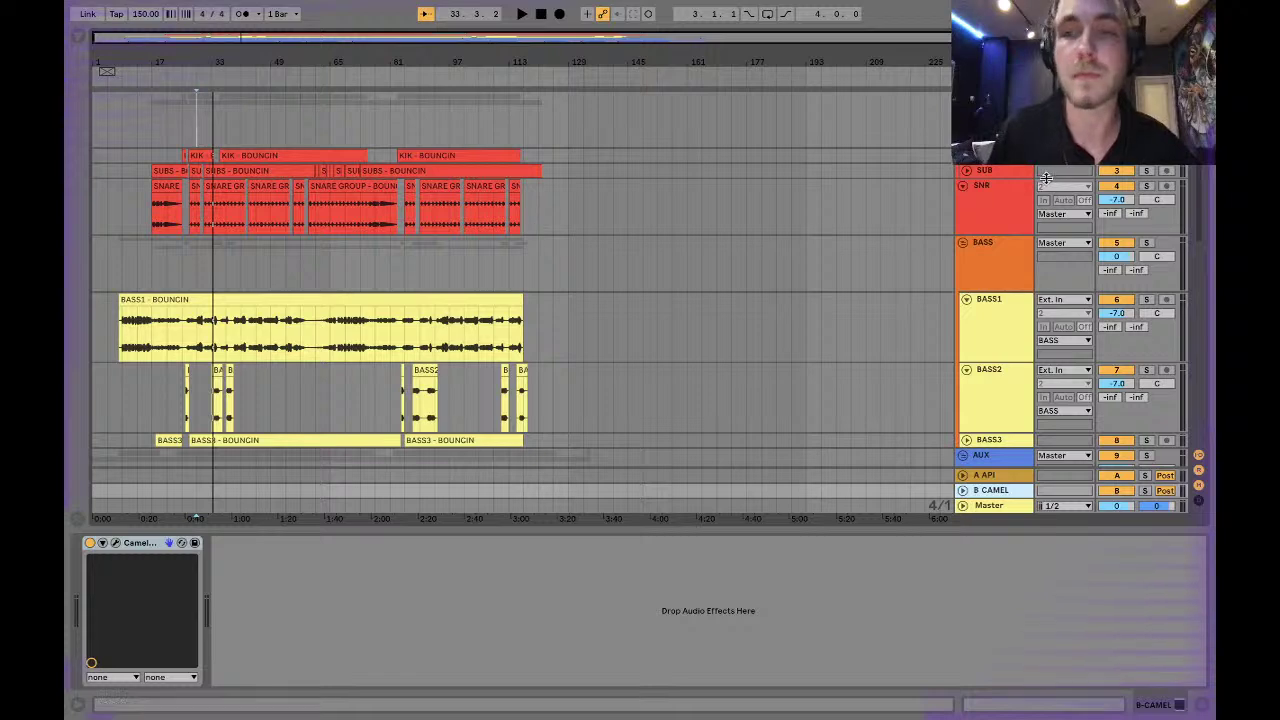
pyautogui.click(965, 172)
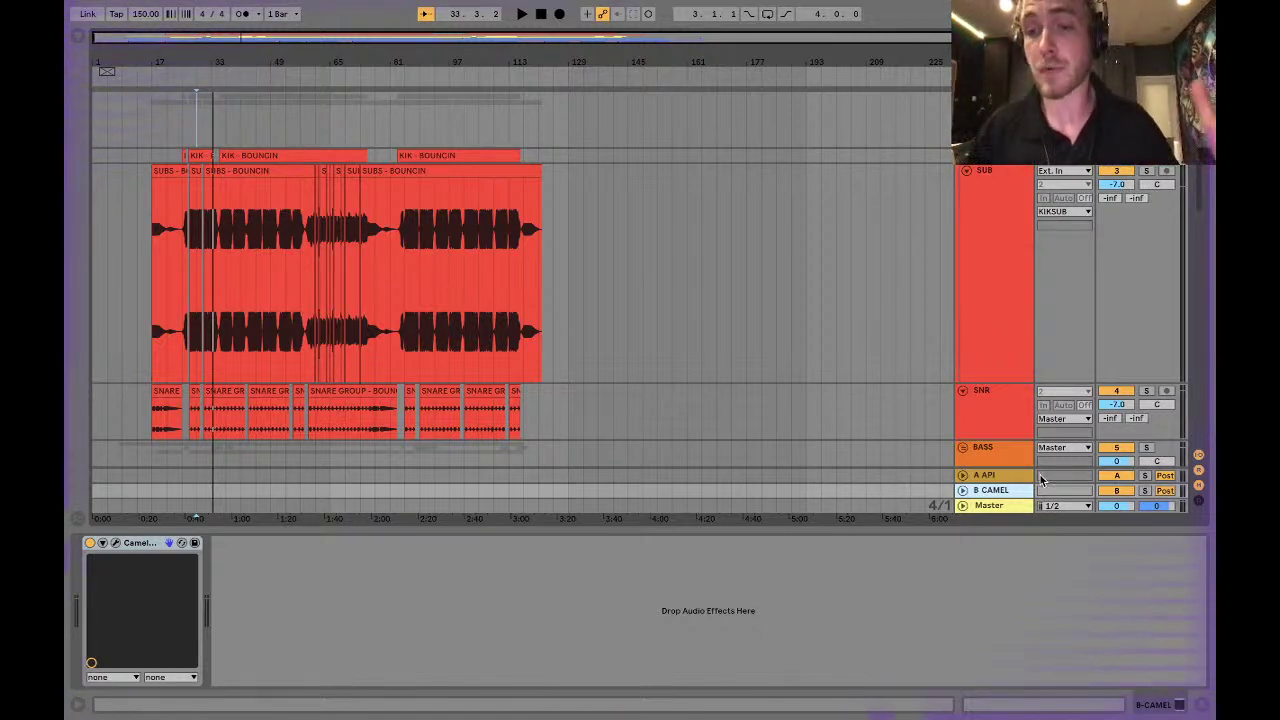
pyautogui.click(964, 156)
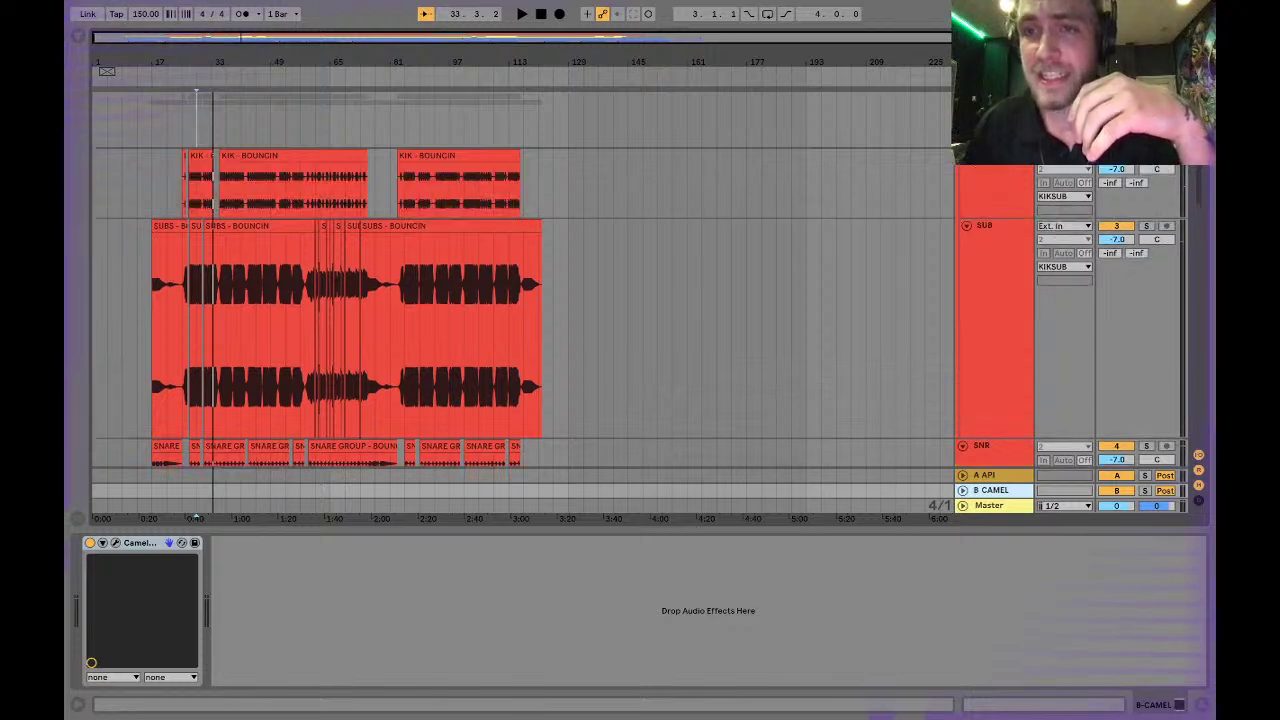
# Try sending the kick track to the B CAMEL return at -24.8 dB.
pyautogui.click(996, 130)
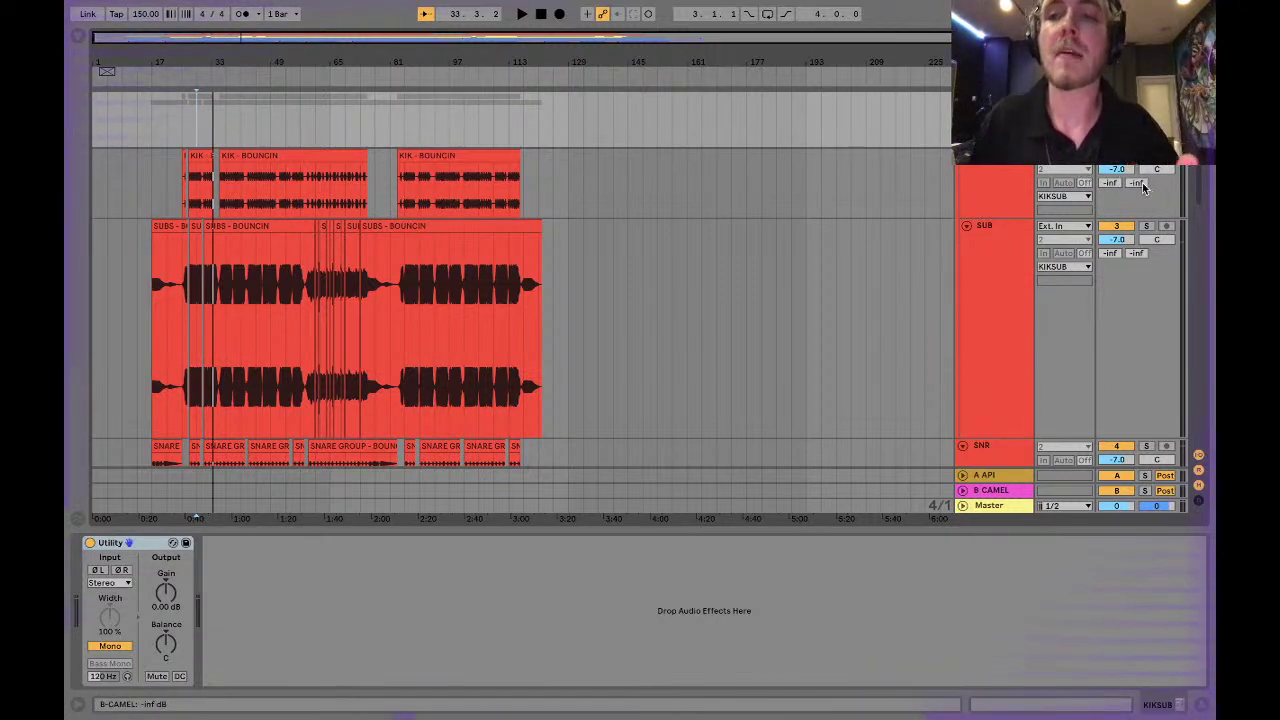
pyautogui.moveTo(1141, 186); pyautogui.dragTo(1141, 178)
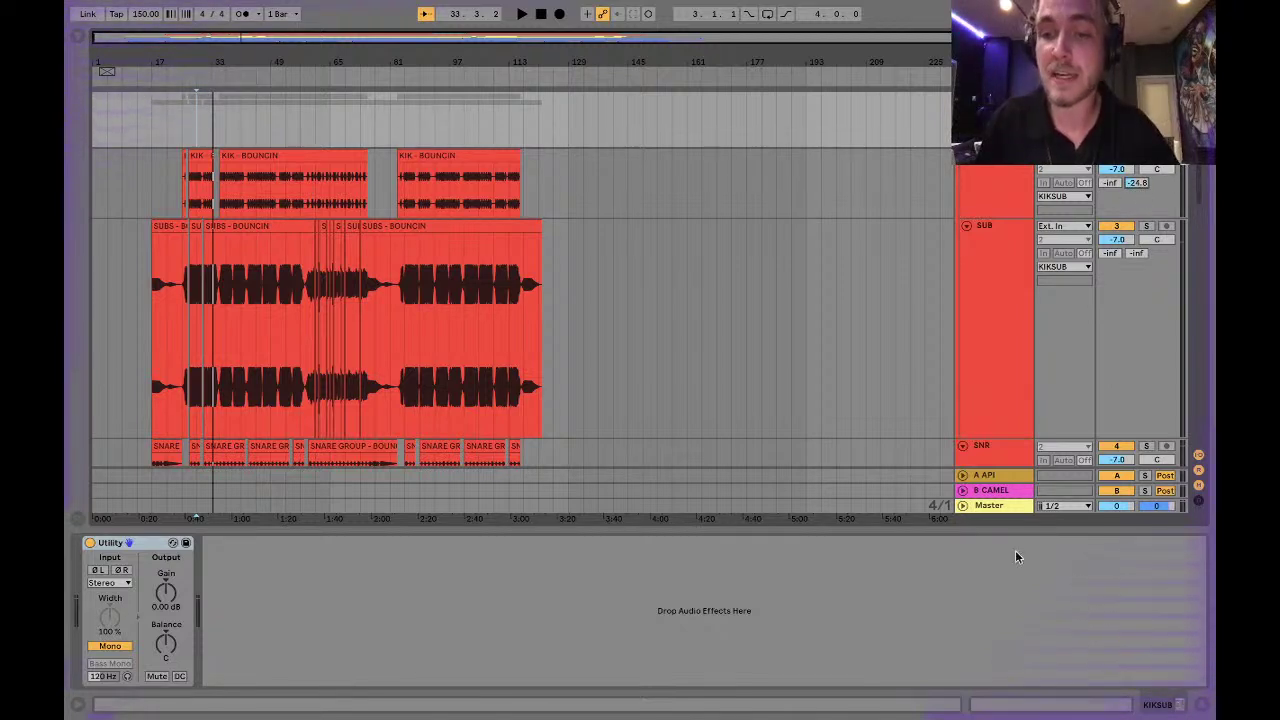
pyautogui.click(1001, 493)
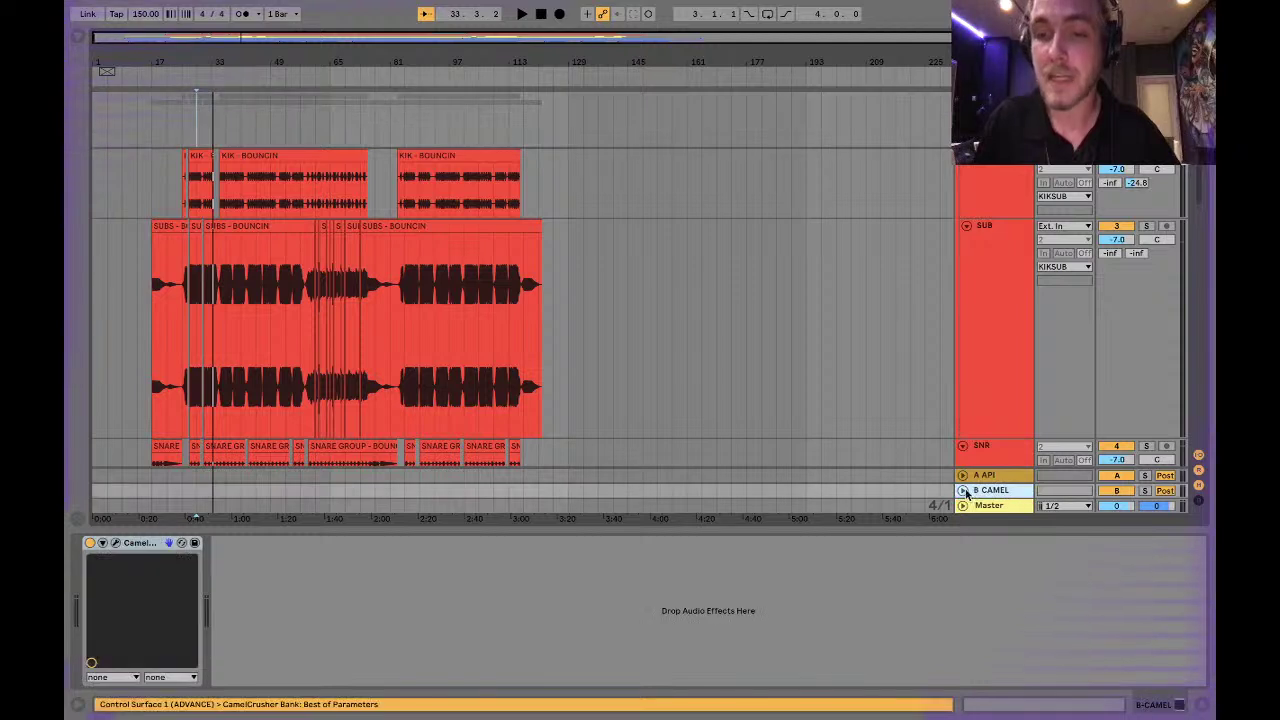
pyautogui.click(962, 490)
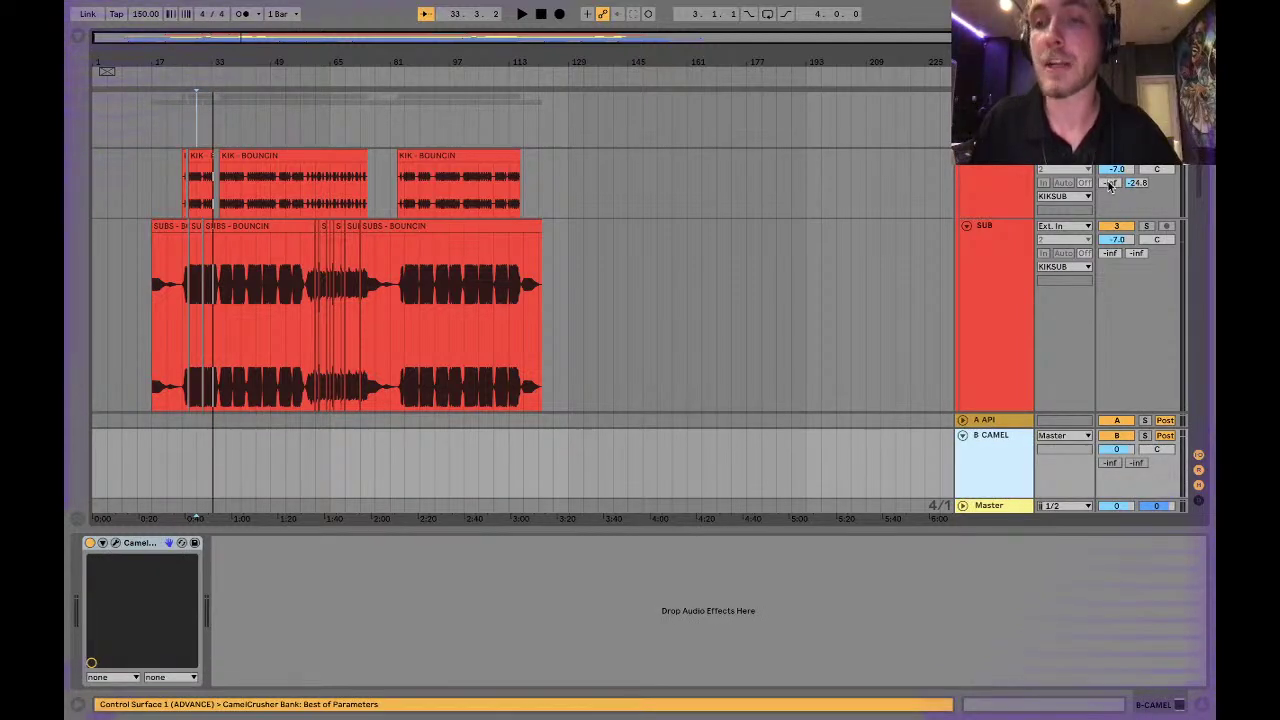
pyautogui.click(962, 435)
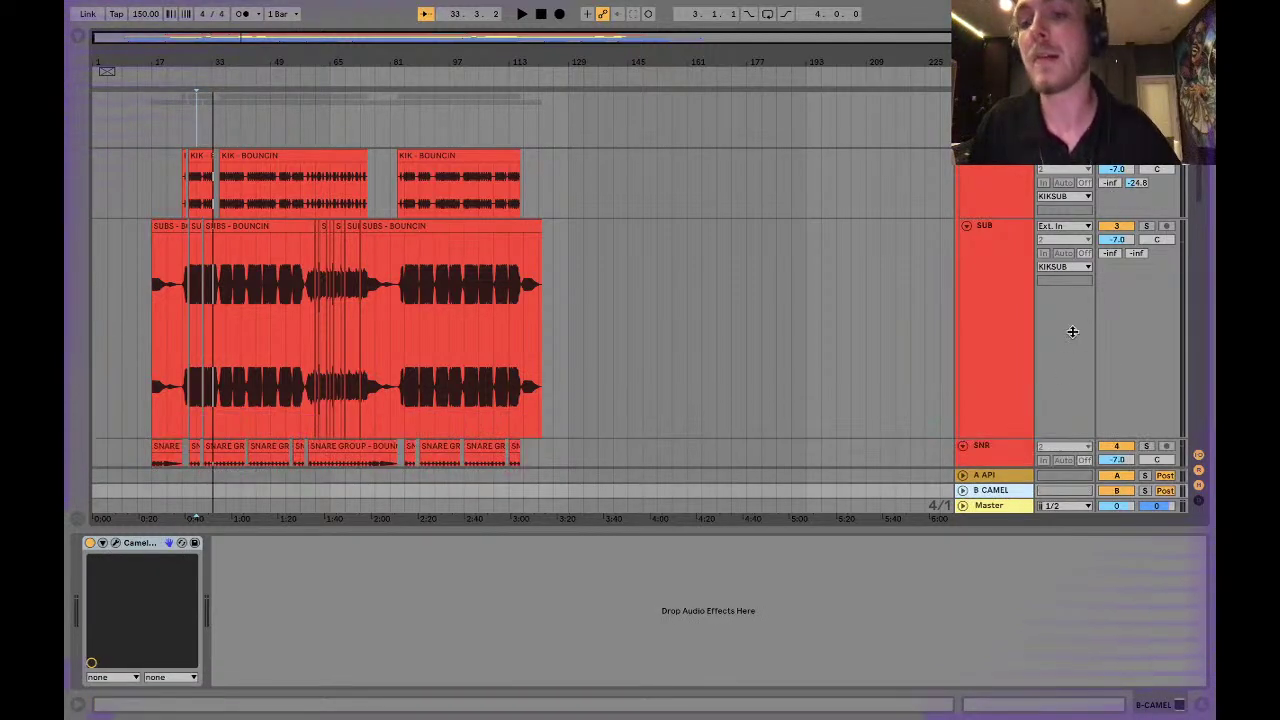
pyautogui.moveTo(1135, 187); pyautogui.dragTo(1135, 180)
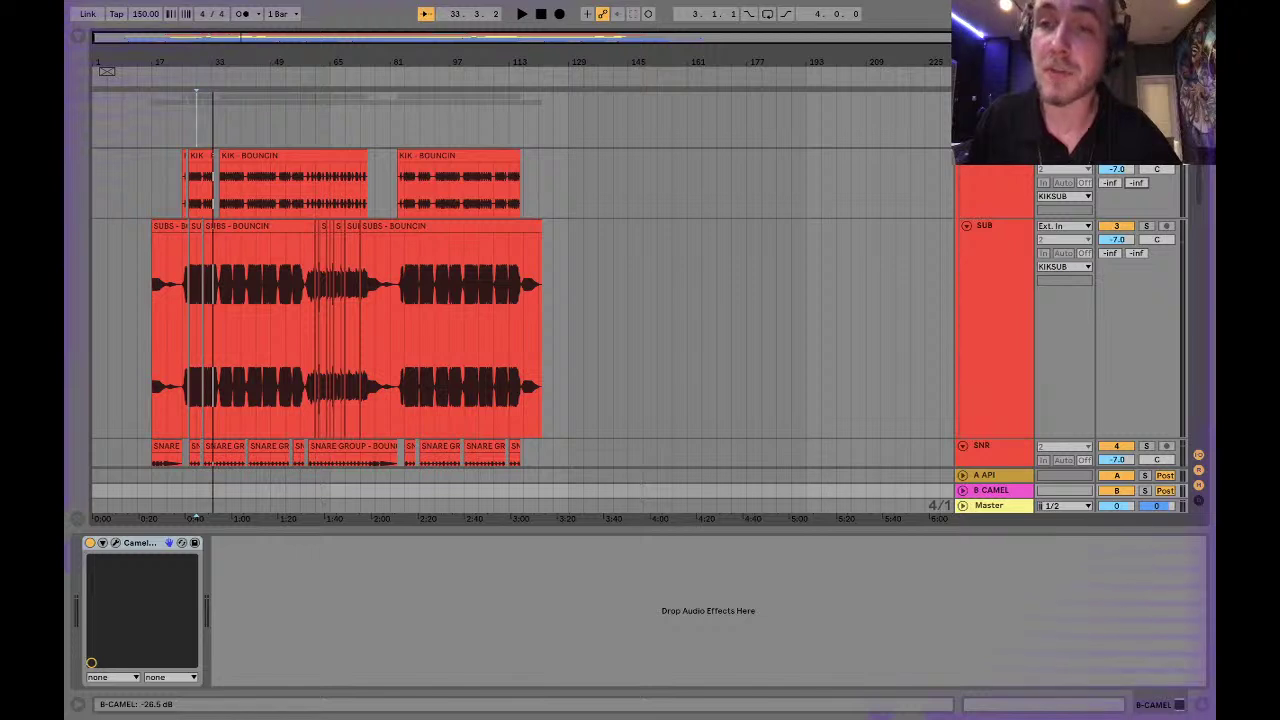
pyautogui.moveTo(1135, 180); pyautogui.dragTo(1135, 186)
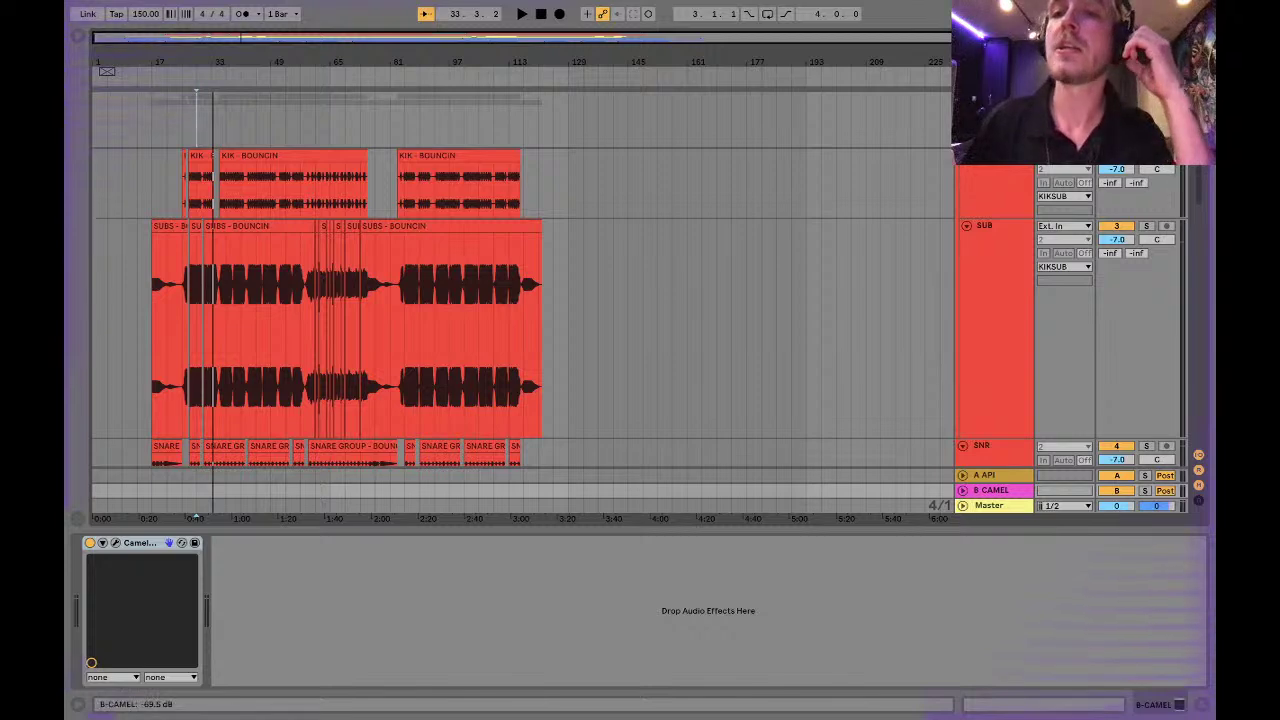
# Audition the mix by playing the arrangement from bar 29 and again from bar 25.
pyautogui.scroll(-5, 520, 285)
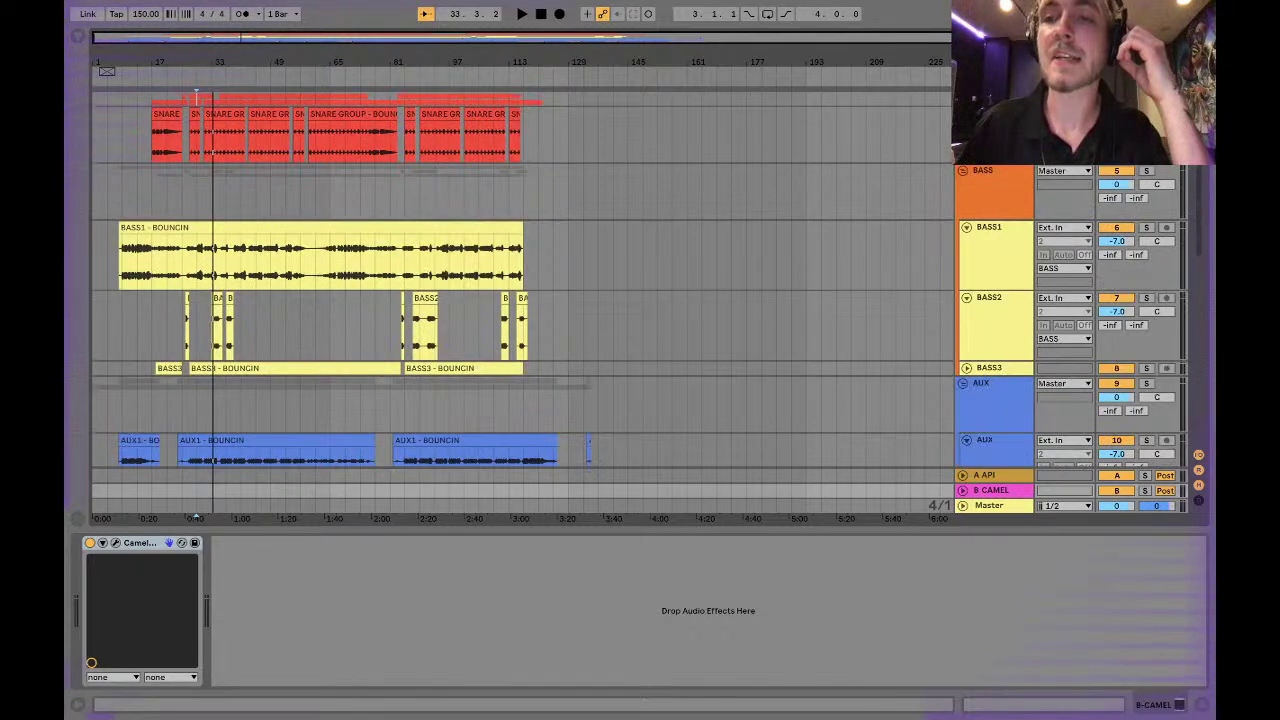
pyautogui.scroll(5, 520, 285)
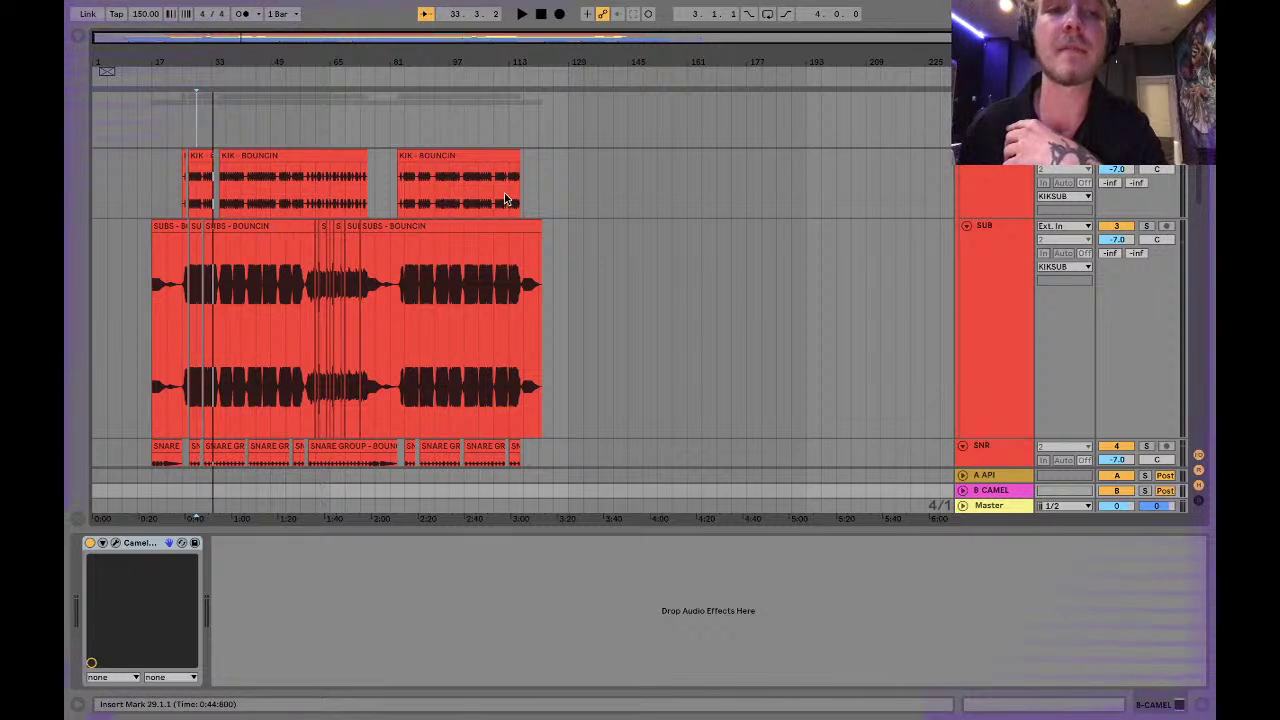
pyautogui.click(196, 96)
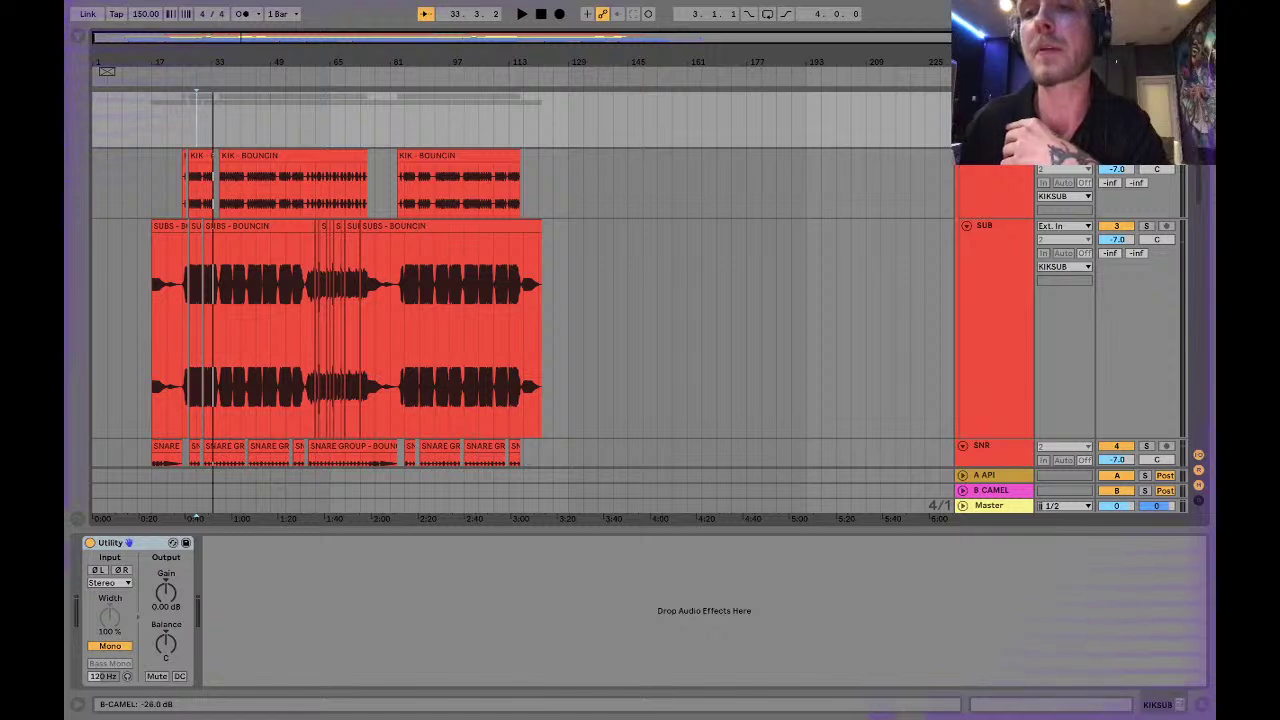
pyautogui.press('space')
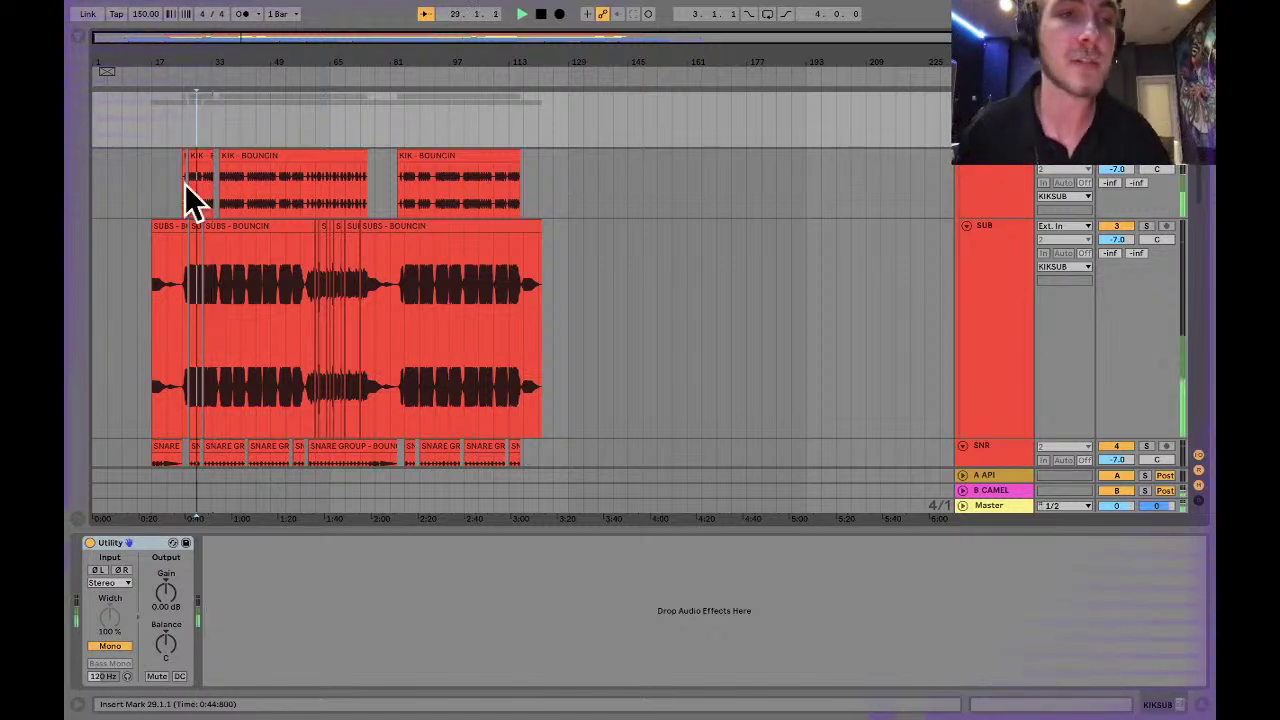
pyautogui.press('space')
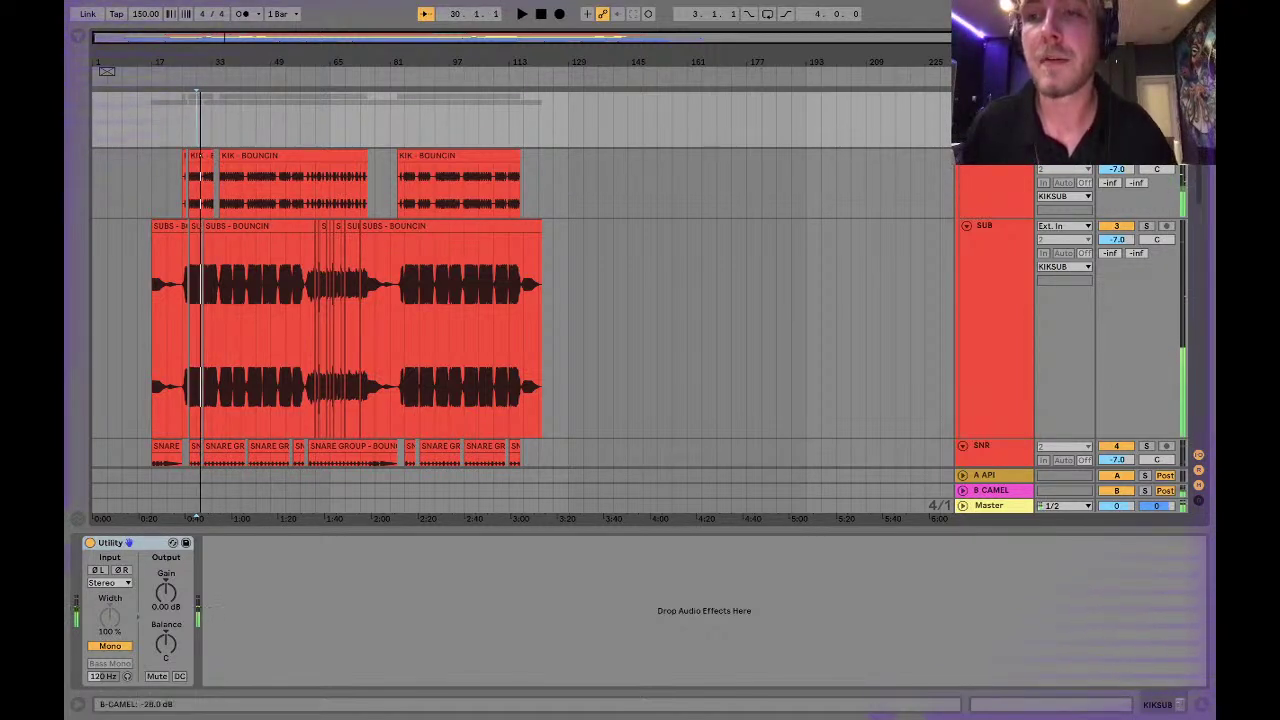
pyautogui.click(181, 120)
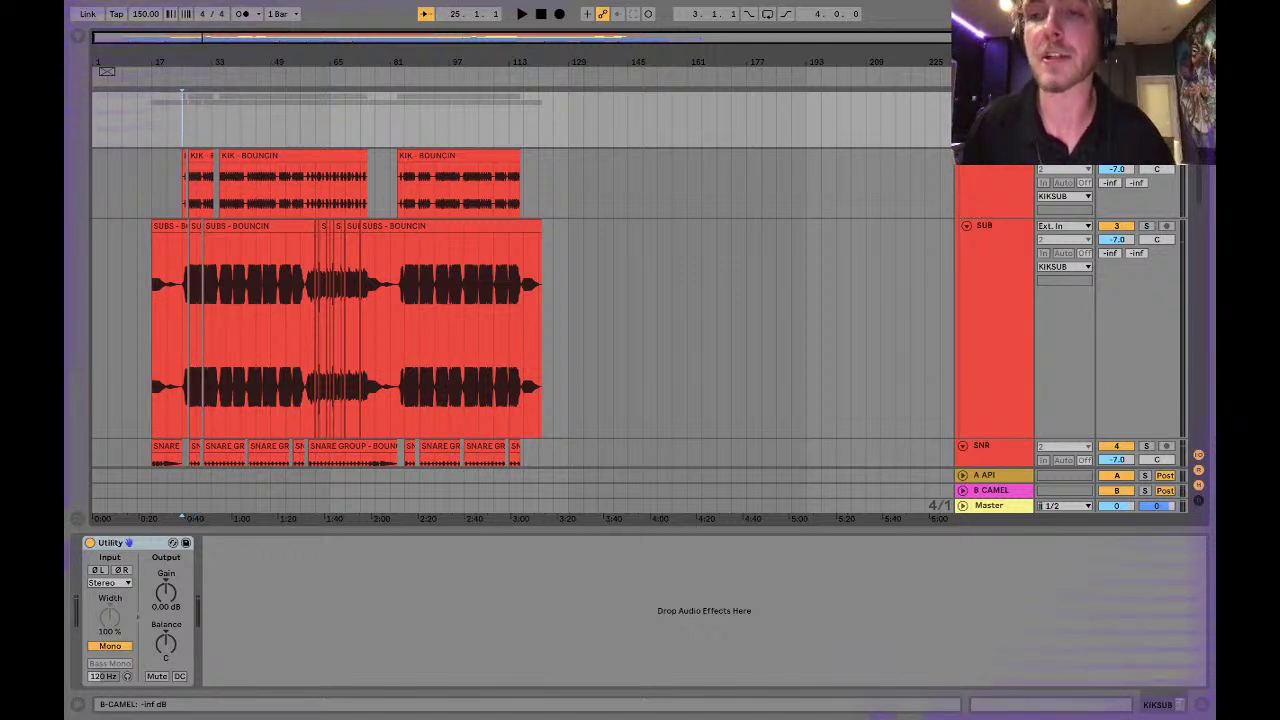
pyautogui.press('space')
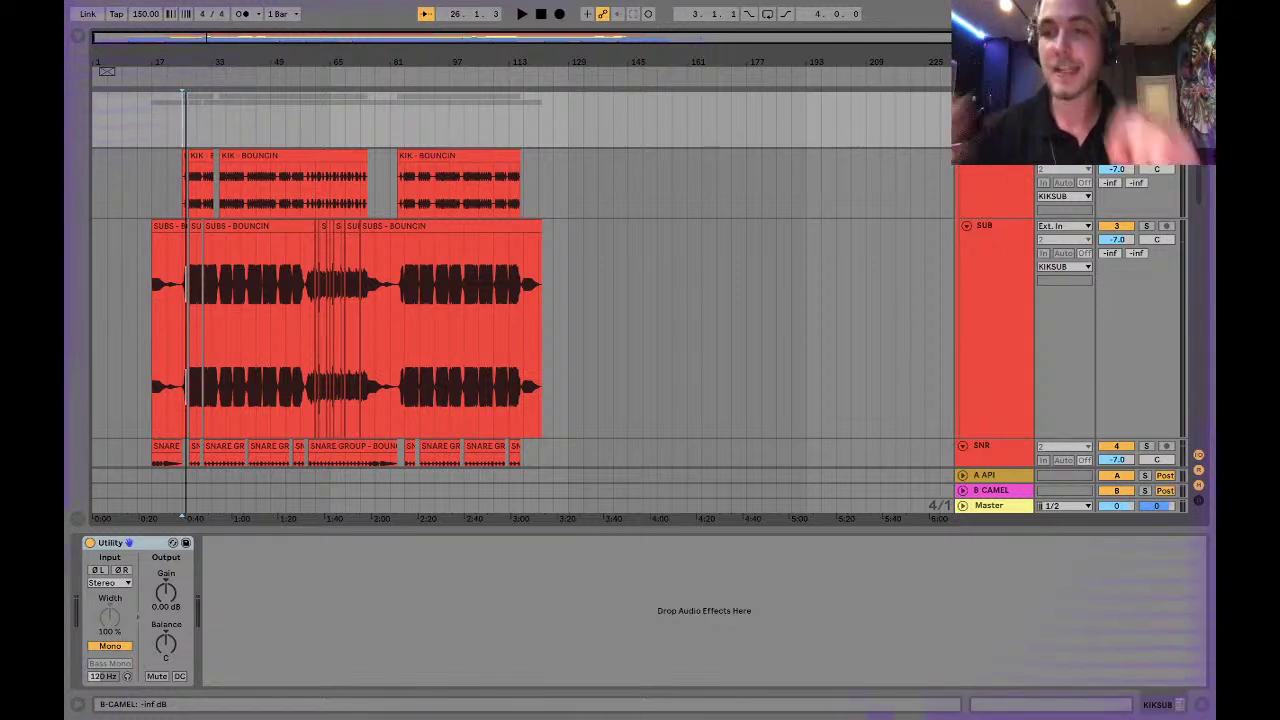
pyautogui.press('space')
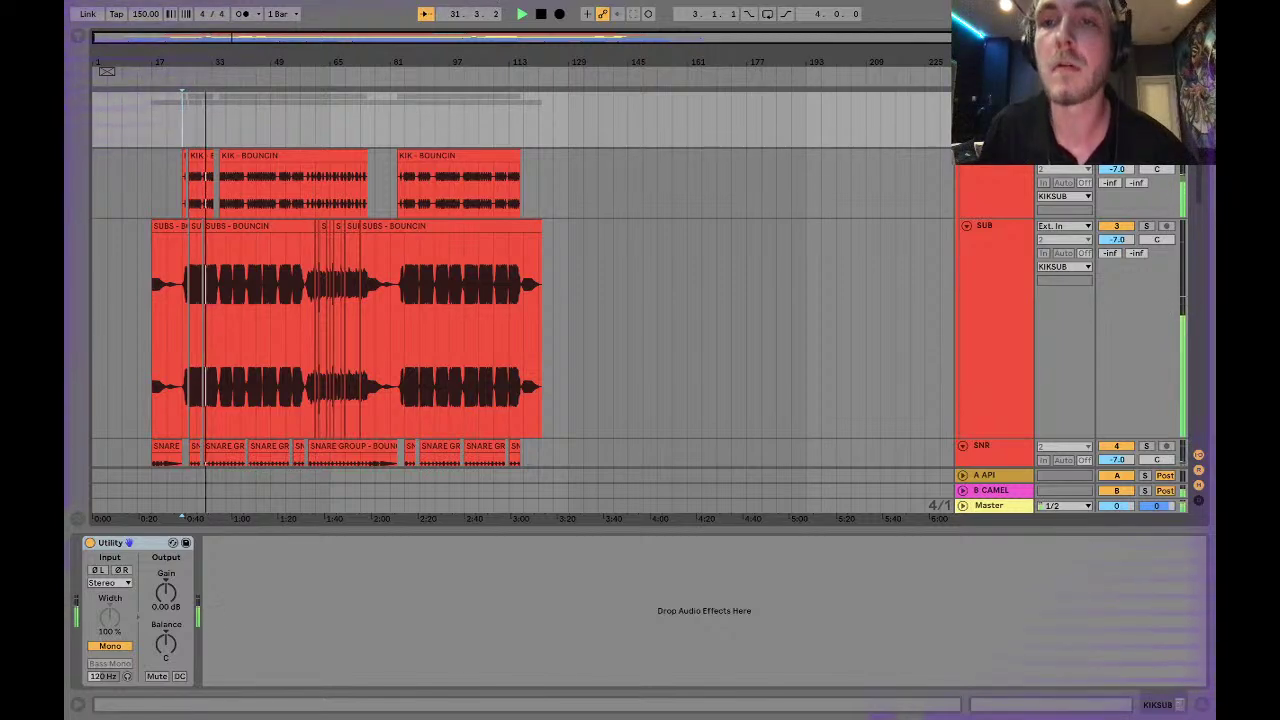
# Set the BASS group's sends to -28.0 dB for A API and -33.0 dB for B CAMEL, and the AUX group's A API send to -16.2 dB.
pyautogui.scroll(-5, 520, 300)
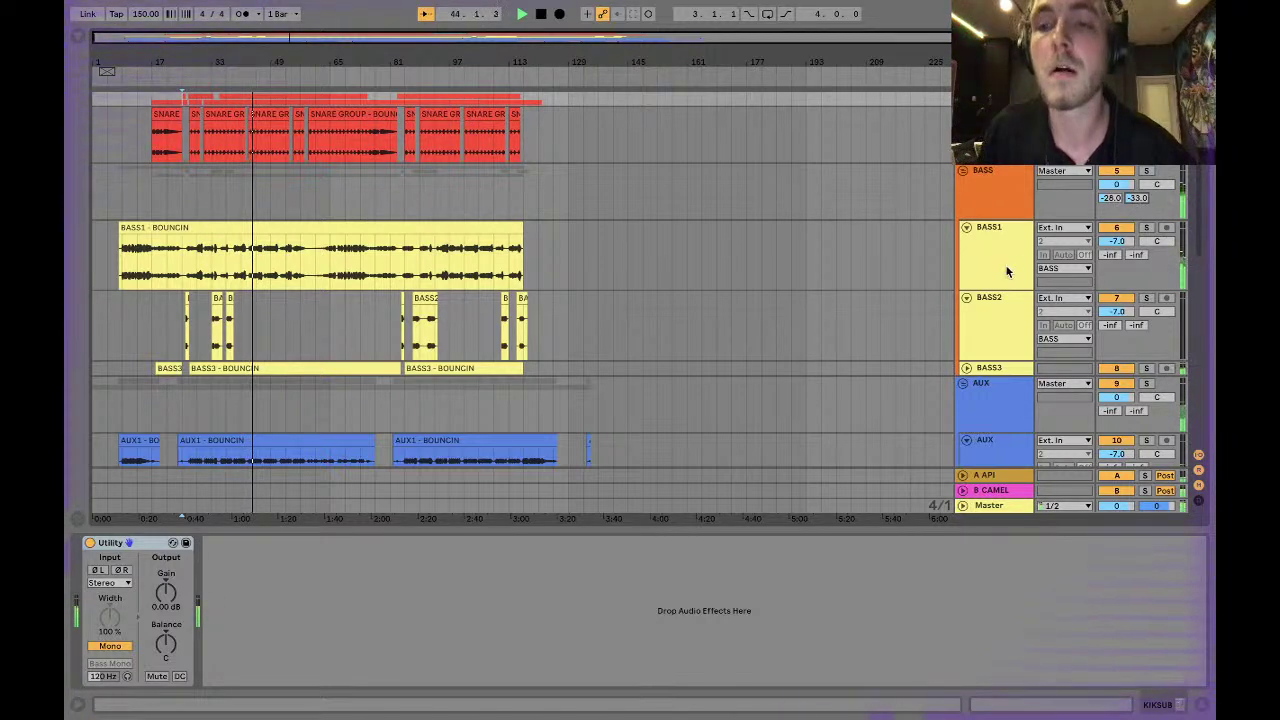
pyautogui.scroll(-3, 1010, 272)
pyautogui.moveTo(1115, 283); pyautogui.dragTo(1115, 260)
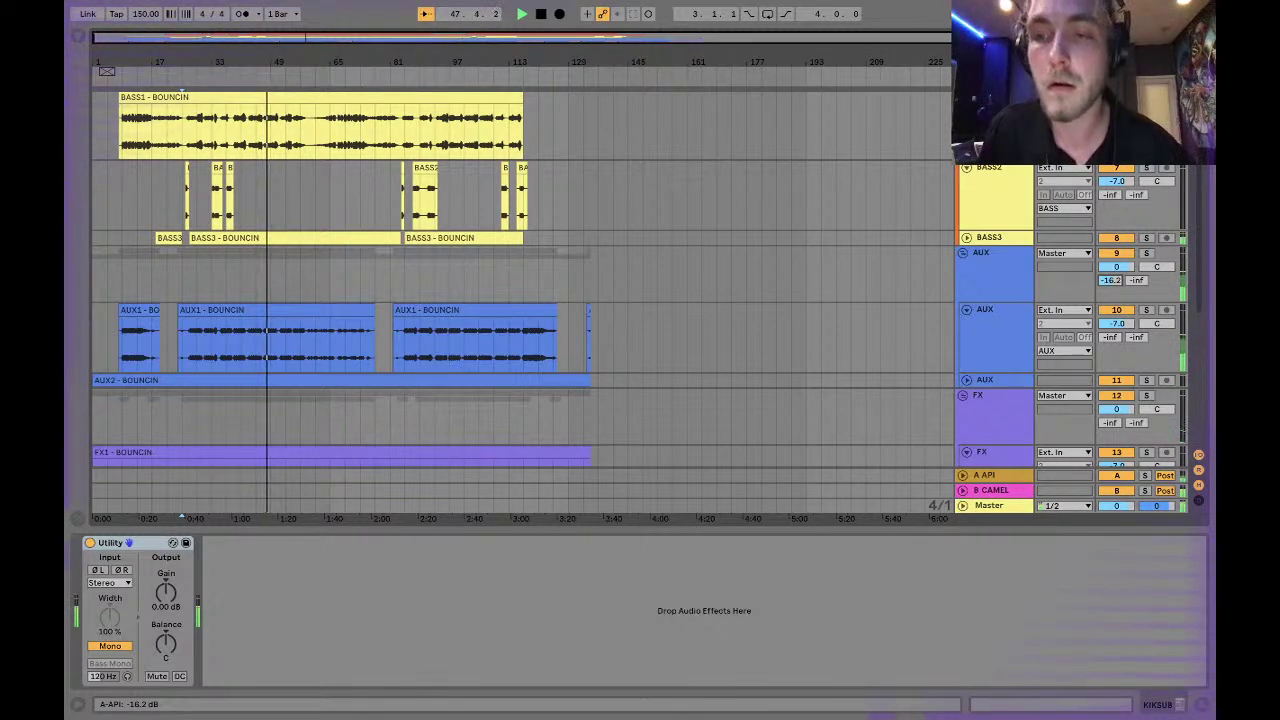
# Set the volume of the first AUX track to -3.9 dB and the second AUX track to -6.1 dB.
pyautogui.moveTo(1116, 323); pyautogui.dragTo(1116, 311)
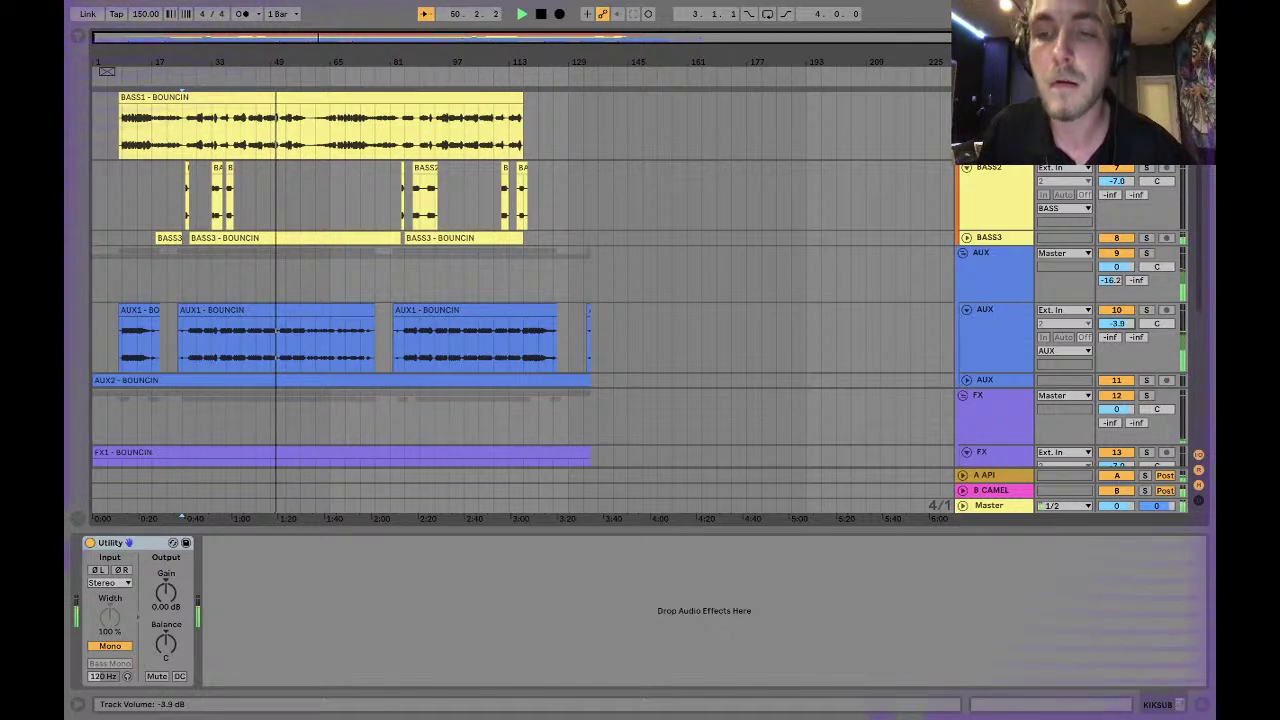
pyautogui.click(966, 380)
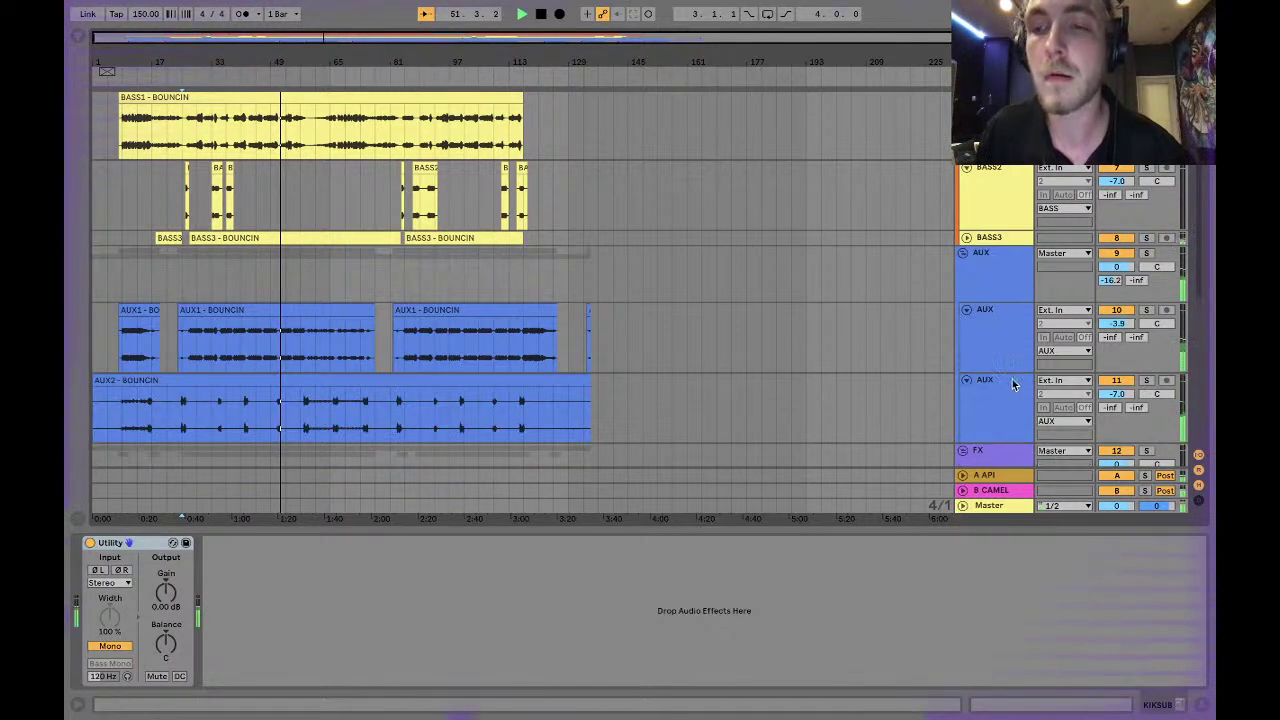
pyautogui.moveTo(1116, 395); pyautogui.dragTo(1116, 391)
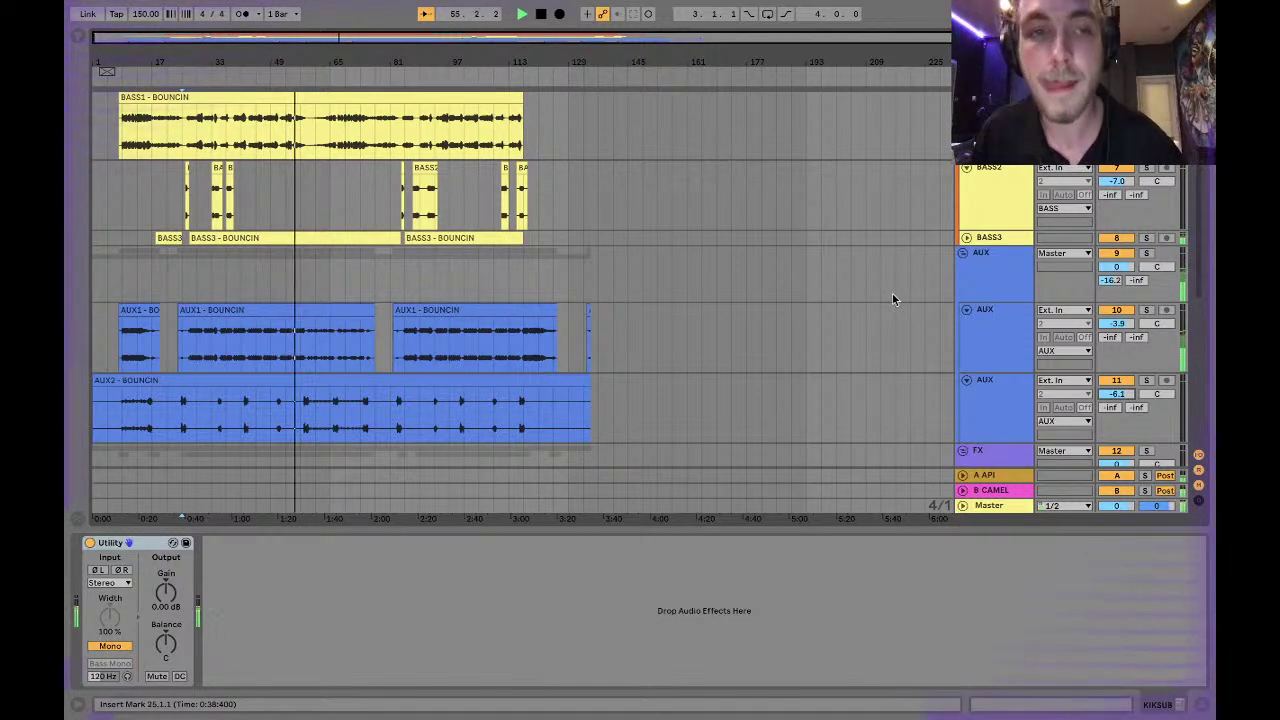
# Set the VOX track's sends to -19.4 dB for A API and -37.0 dB for B CAMEL.
pyautogui.scroll(-5, 892, 294)
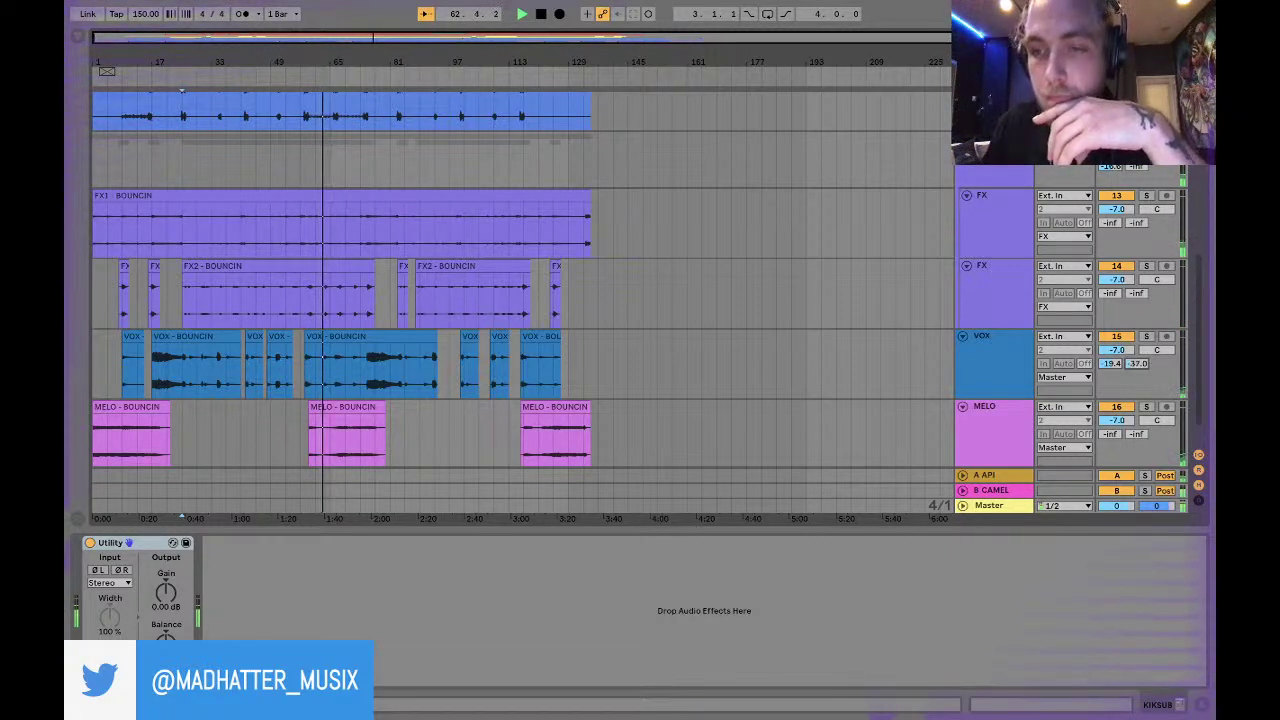
# Set the A API and B CAMEL sends to -26.0 dB and -30.5 dB on VOX, and to -22.5 dB and -27.0 dB on MELO.
pyautogui.click(1137, 364)
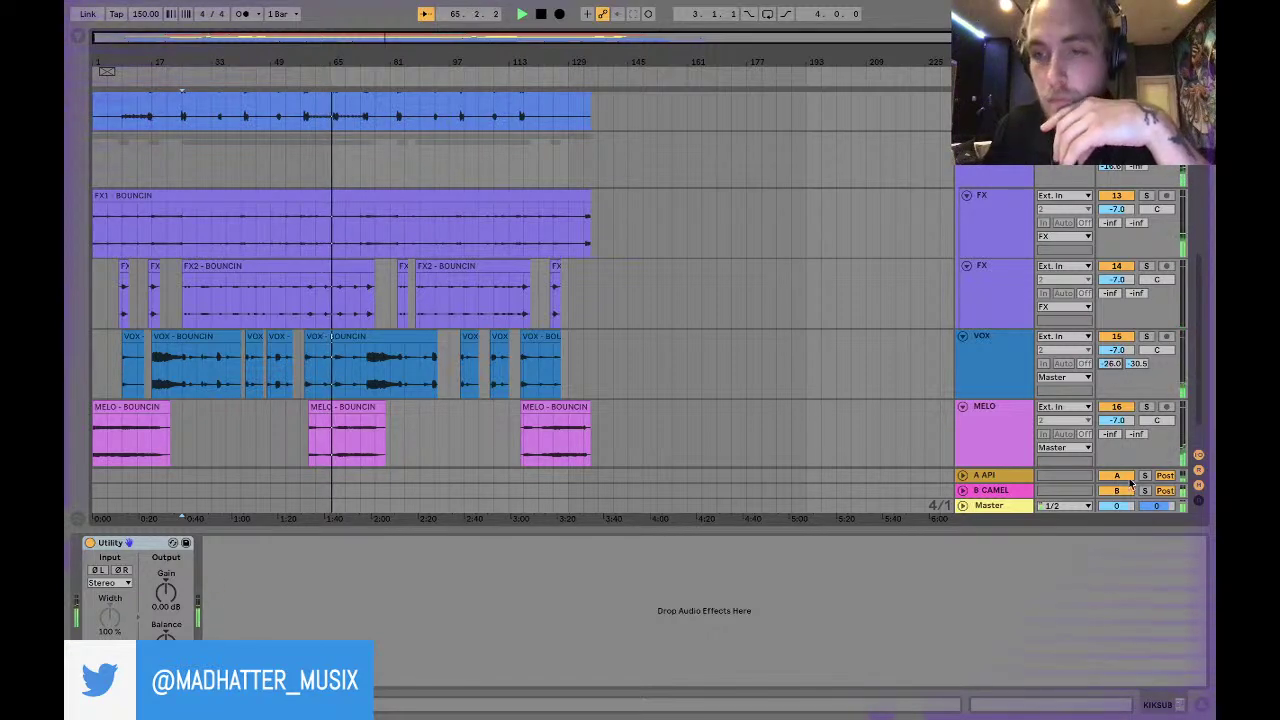
pyautogui.scroll(1, 1115, 435)
pyautogui.scroll(-4, 1125, 420)
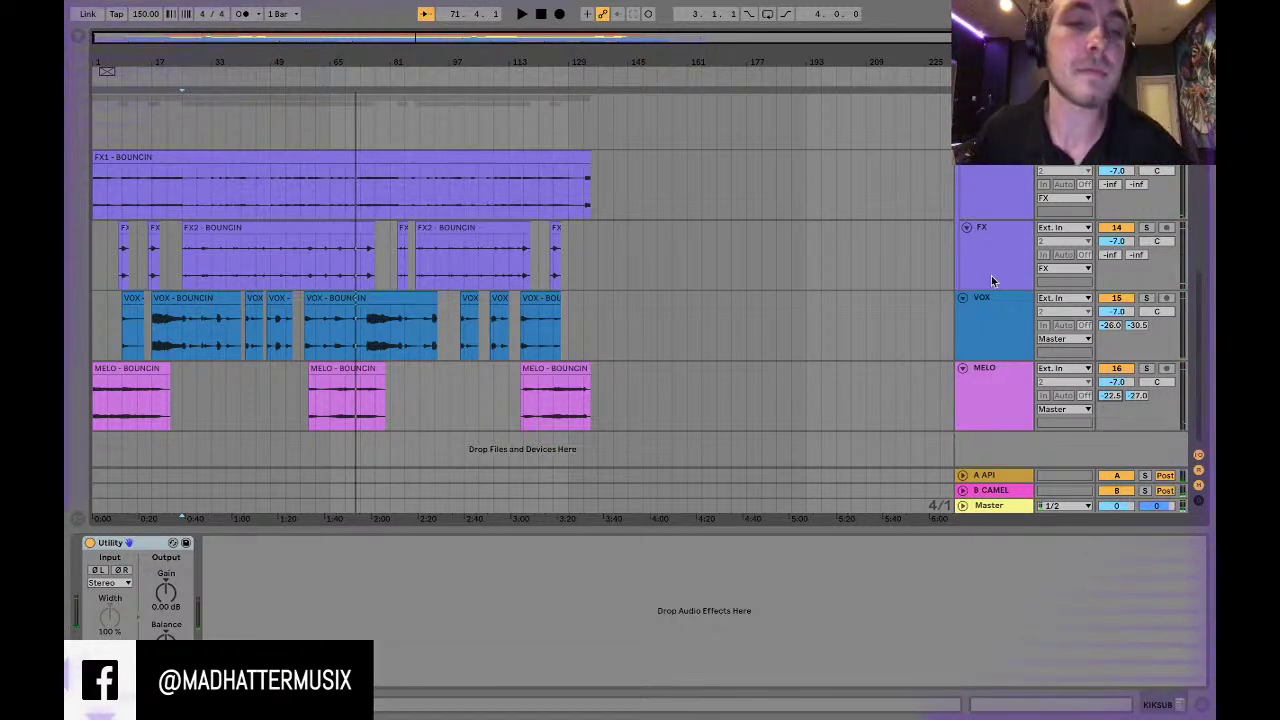
# Unfold the BASS3 track, delete its clip's silent section from bar 61 to bar 73, and enlarge the track's height.
pyautogui.scroll(10, 992, 279)
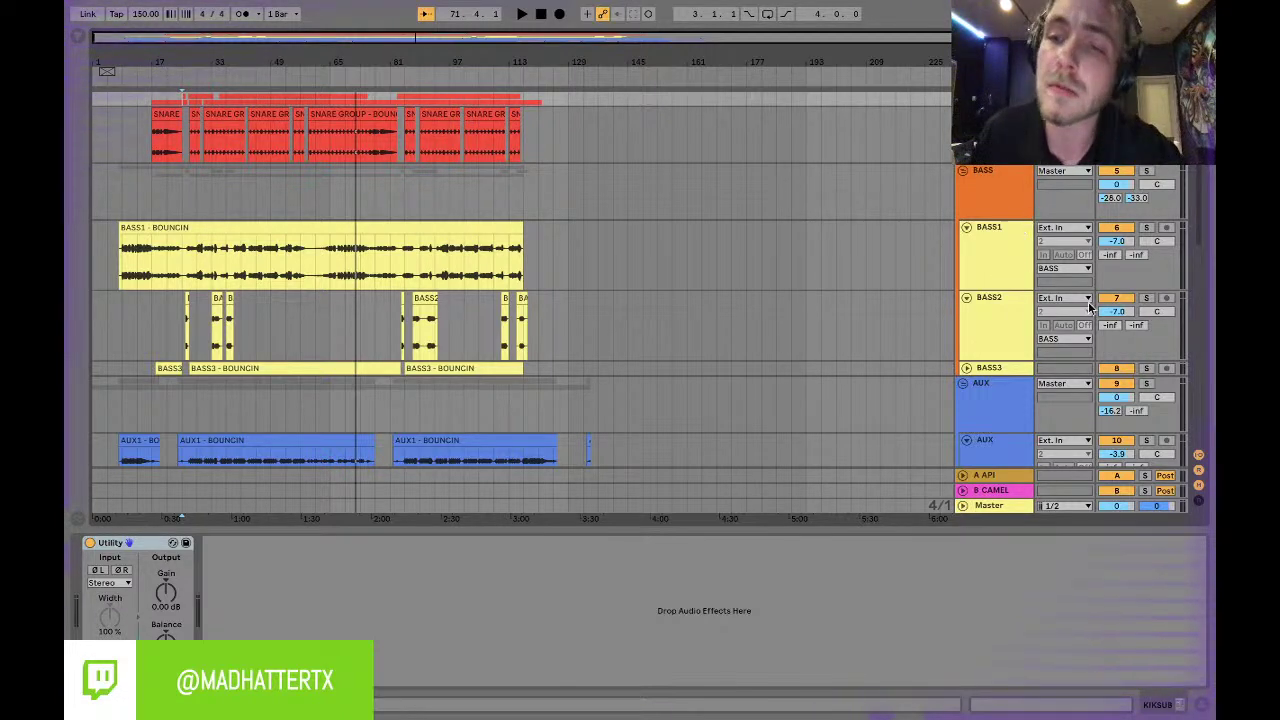
pyautogui.scroll(-1, 1092, 305)
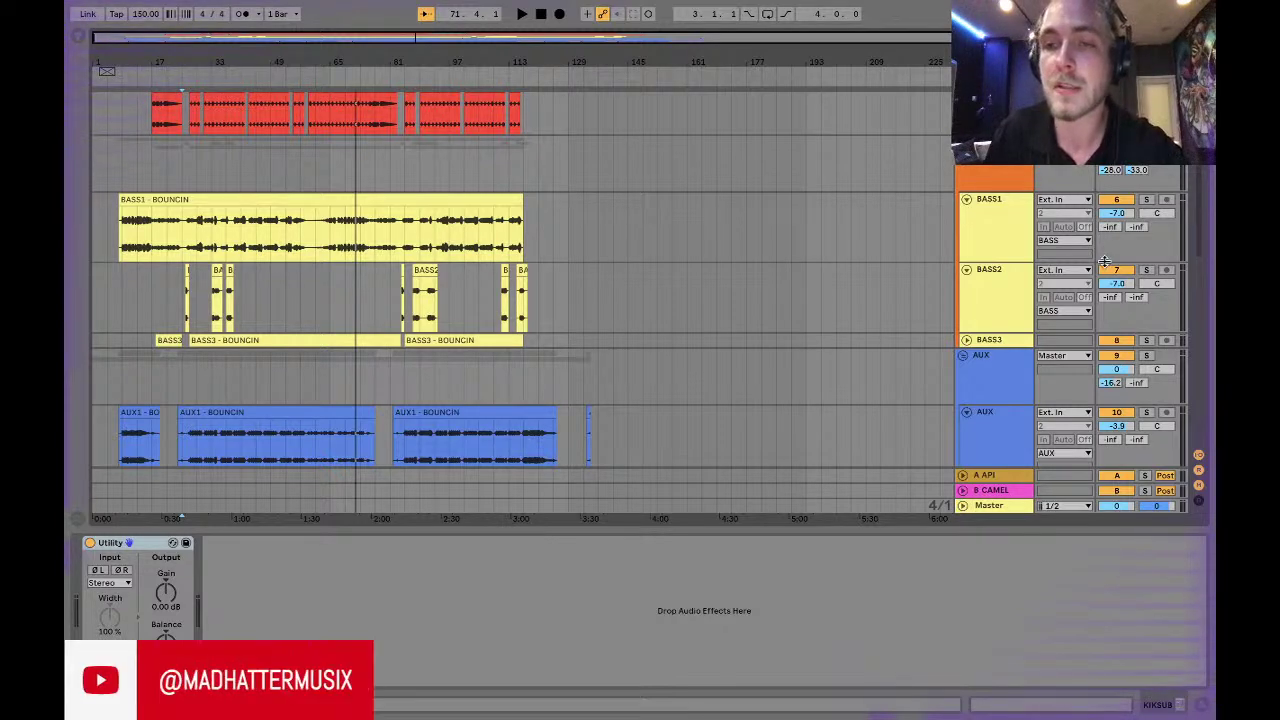
pyautogui.click(966, 340)
pyautogui.moveTo(314, 375); pyautogui.dragTo(364, 372)
pyautogui.press('Delete')
pyautogui.click(421, 359)
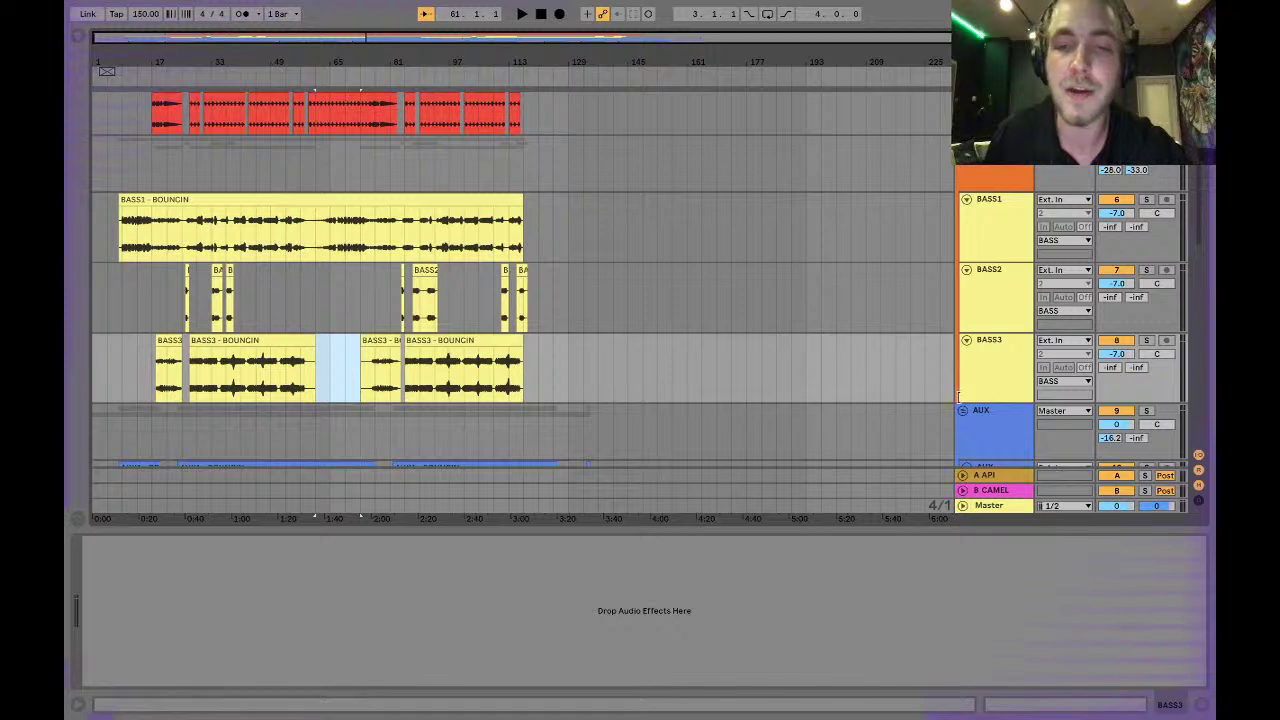
pyautogui.moveTo(975, 402); pyautogui.dragTo(975, 468)
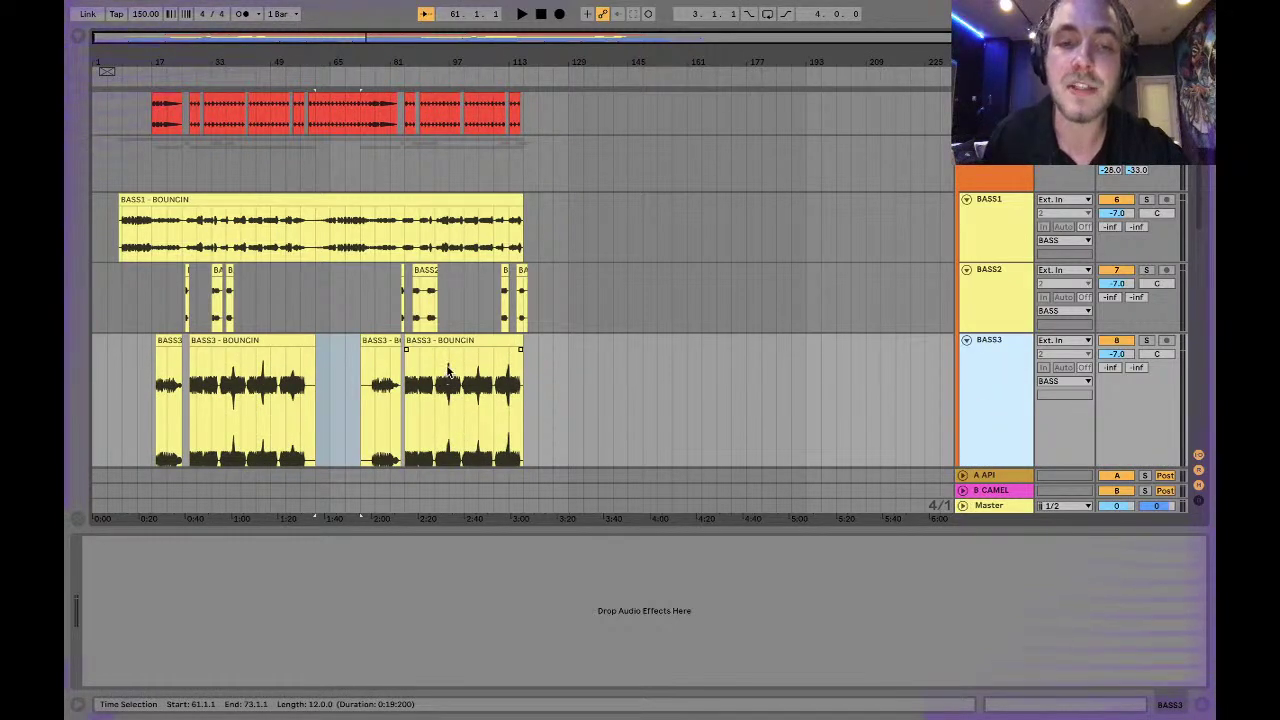
pyautogui.click(1008, 346)
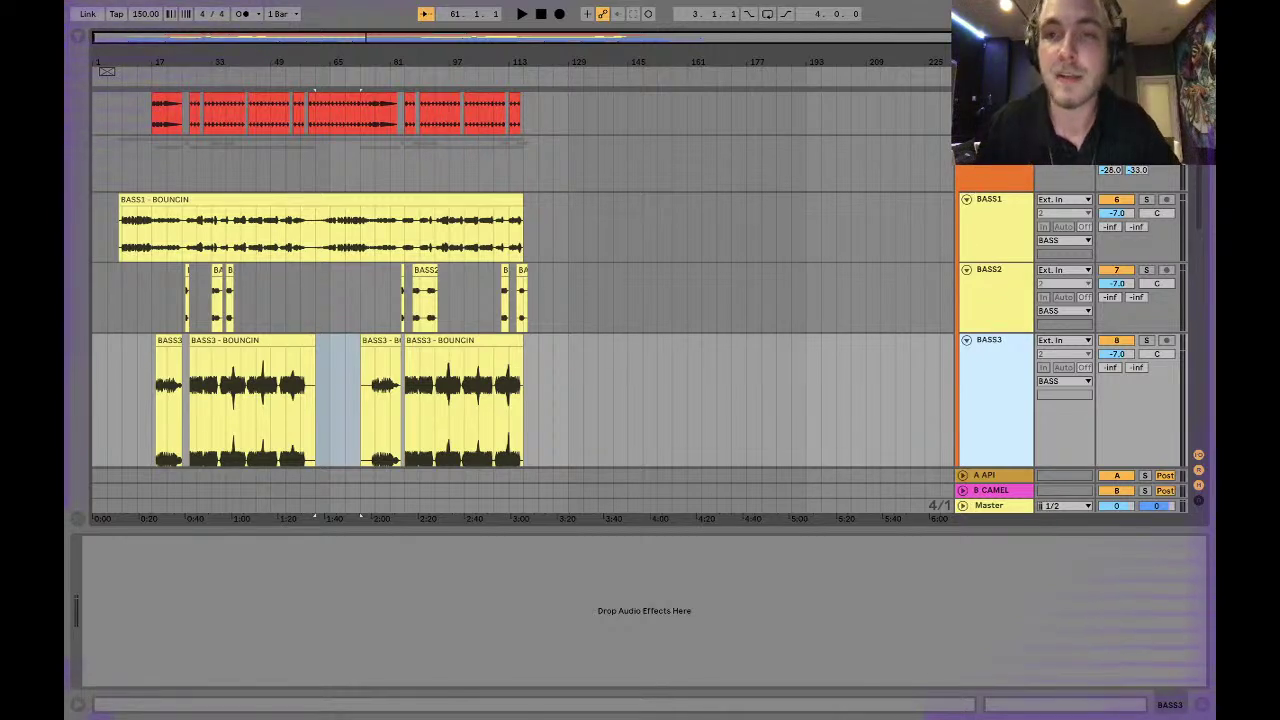
# Trim the AUX2 clip on the second AUX track so it runs from bar 8 to bar 121.
pyautogui.scroll(-5, 520, 320)
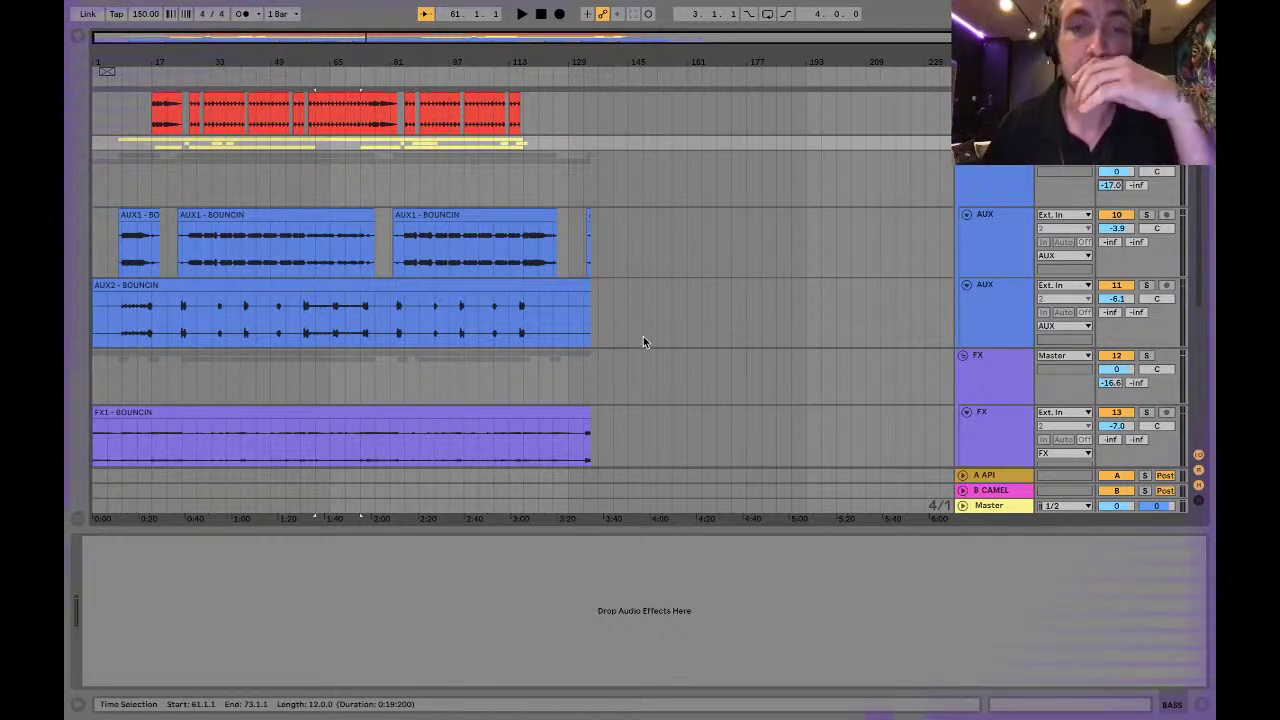
pyautogui.moveTo(540, 314); pyautogui.dragTo(627, 312)
pyautogui.press('Delete')
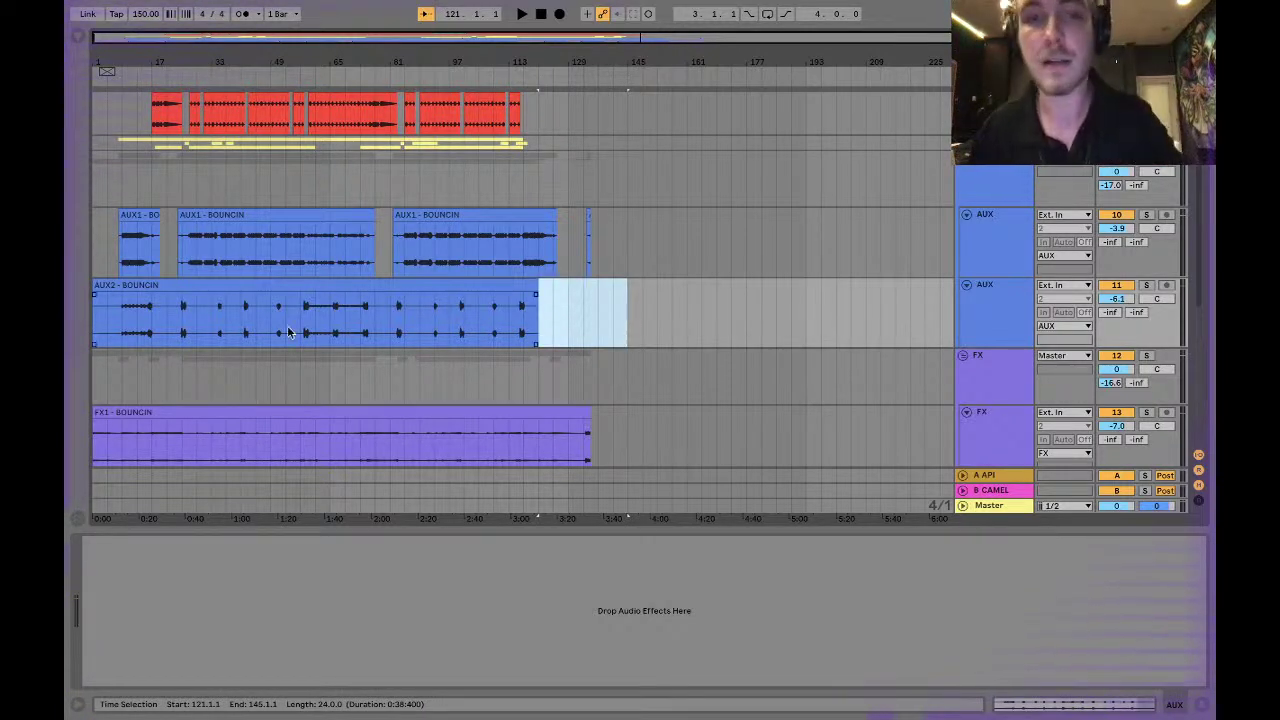
pyautogui.moveTo(116, 318); pyautogui.dragTo(80, 312)
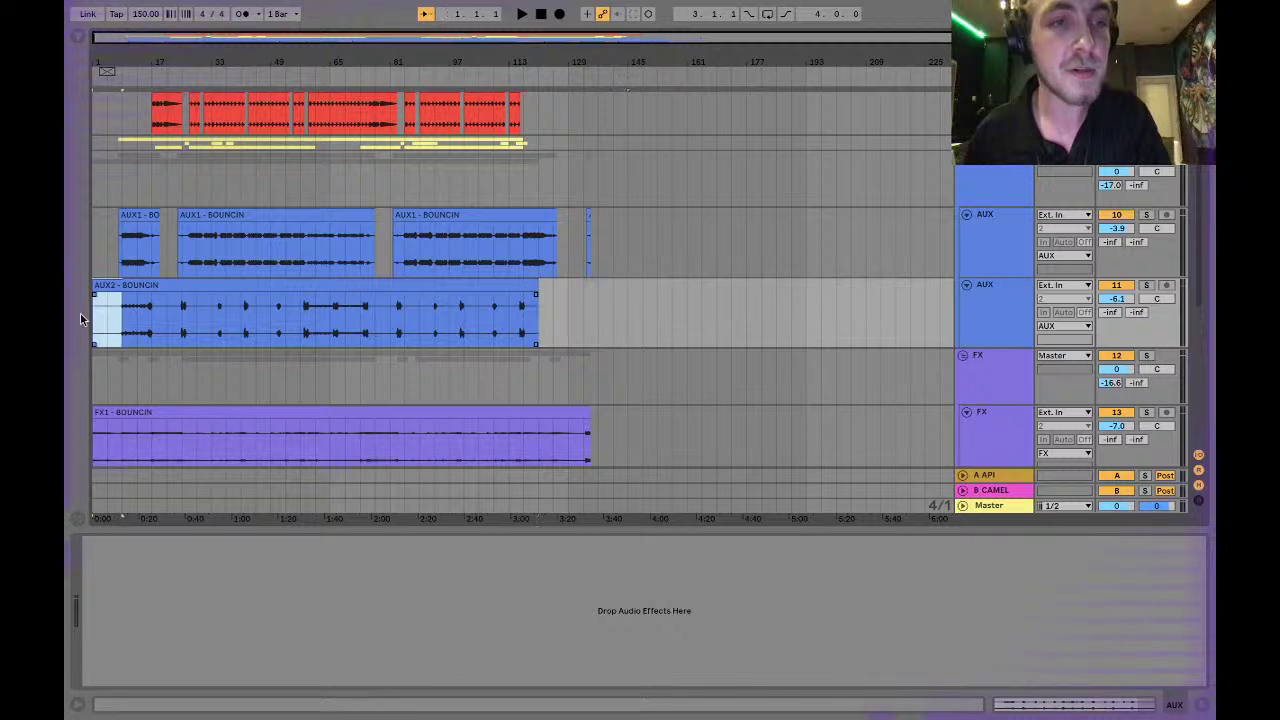
pyautogui.press('Delete')
pyautogui.scroll(3, 128, 284)
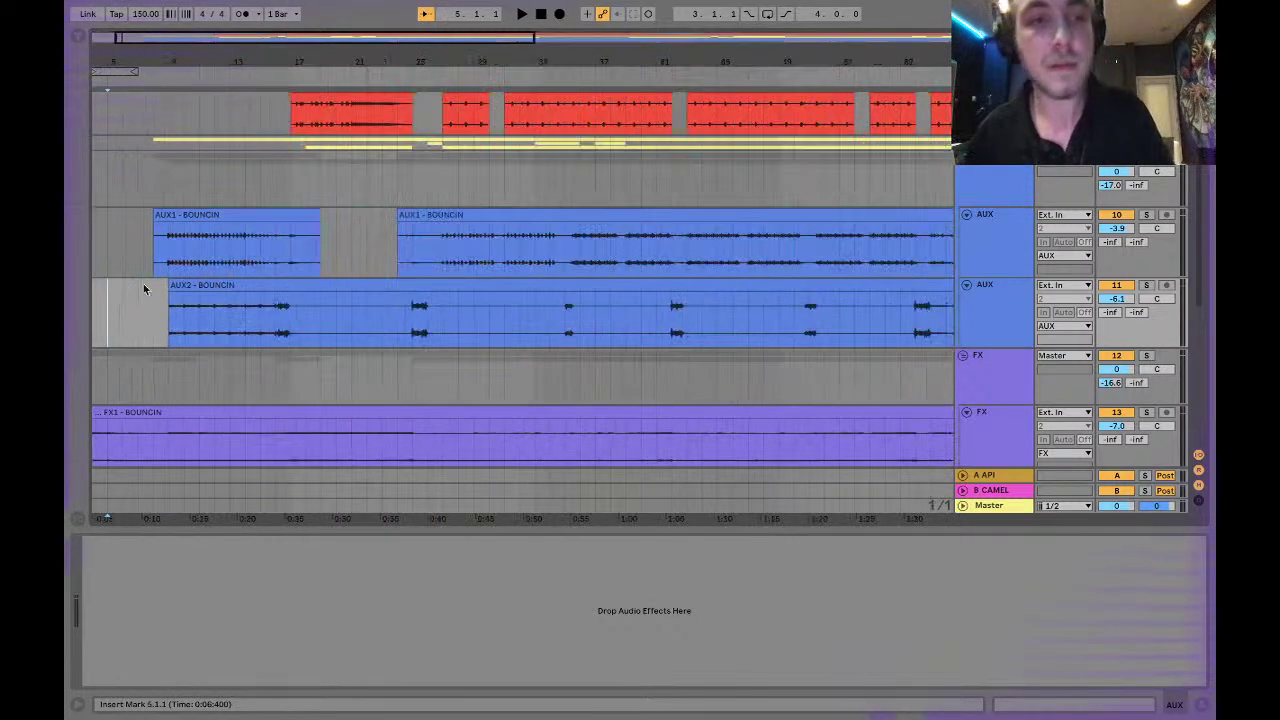
pyautogui.click(166, 287)
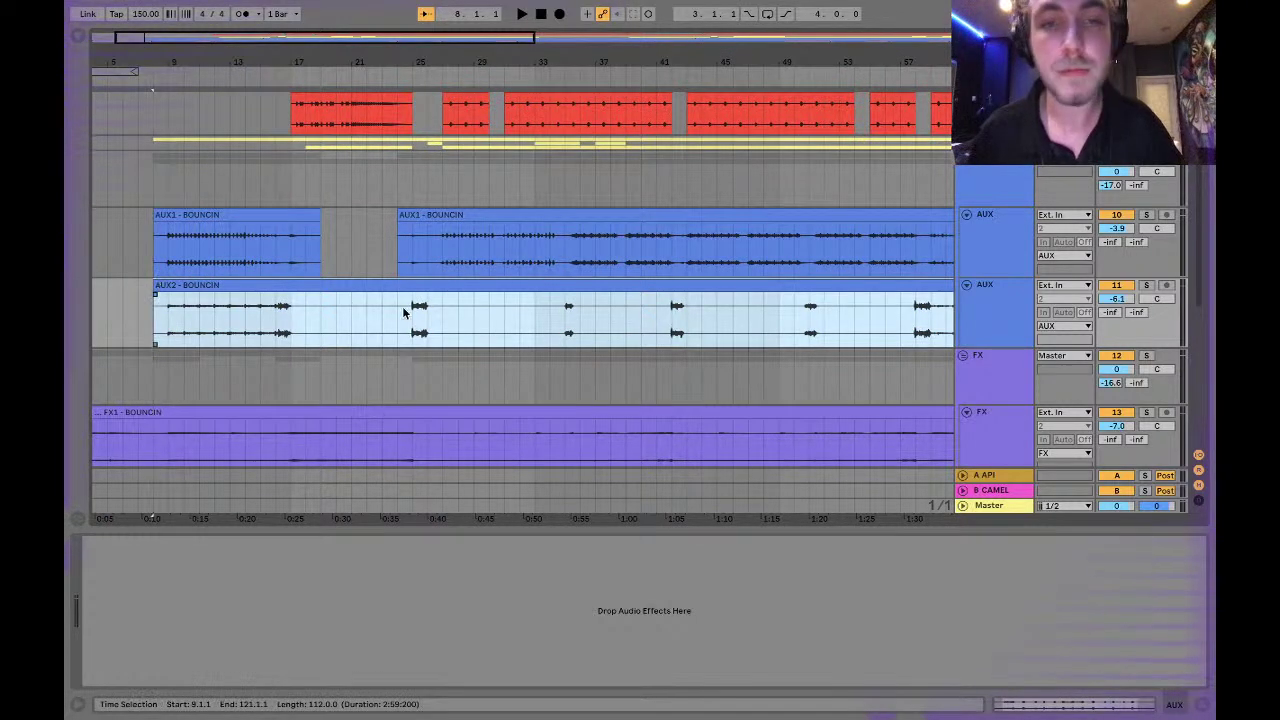
# Play the AUX2 clip from bar 26 and delete its silent section from bar 26 to bar 34.
pyautogui.click(430, 318)
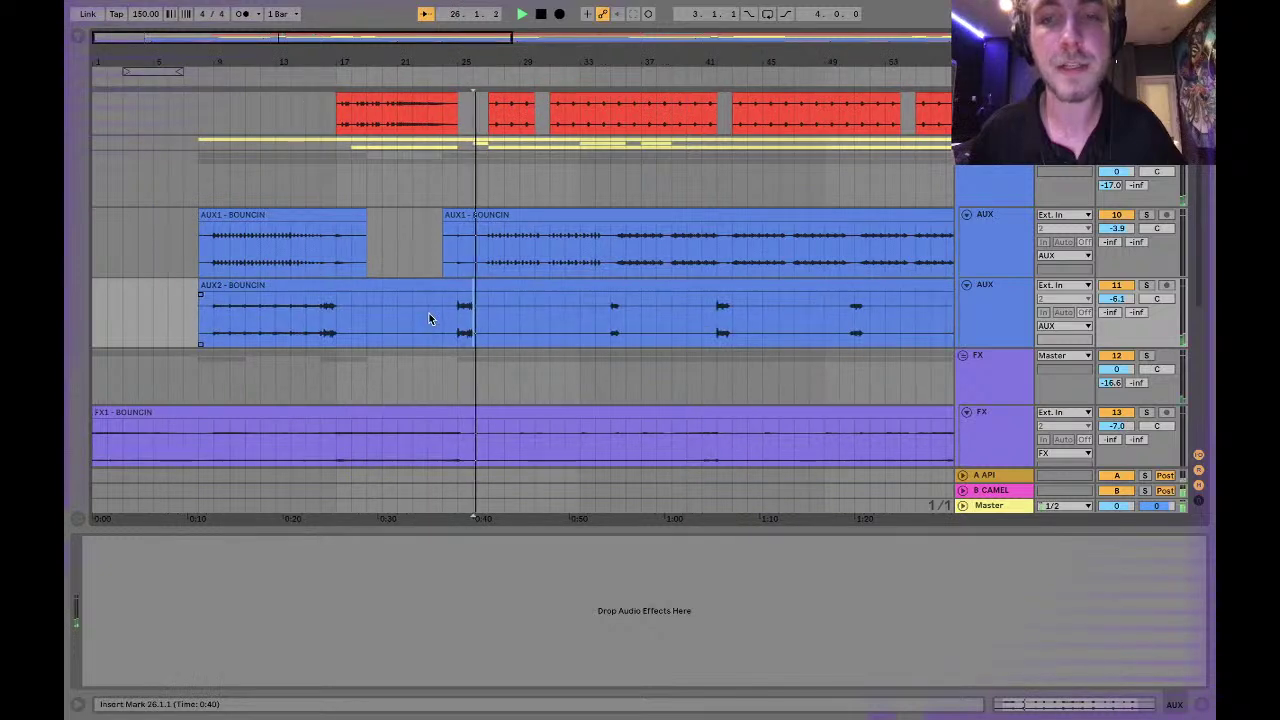
pyautogui.moveTo(472, 316); pyautogui.dragTo(590, 316)
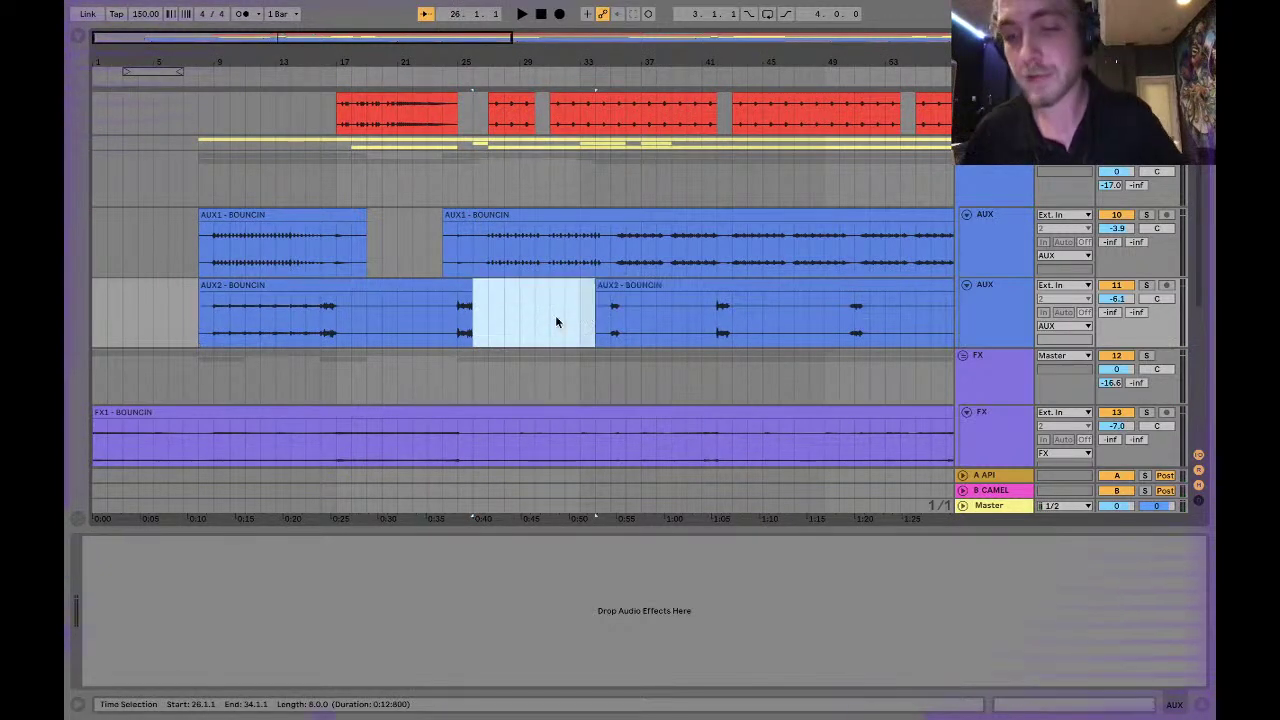
pyautogui.press('Delete')
# Delete the AUX2 section from bar 17 to bar 24, and extend the first AUX2 clip's end to bar 18.
pyautogui.click(428, 322)
pyautogui.moveTo(425, 322); pyautogui.dragTo(342, 327)
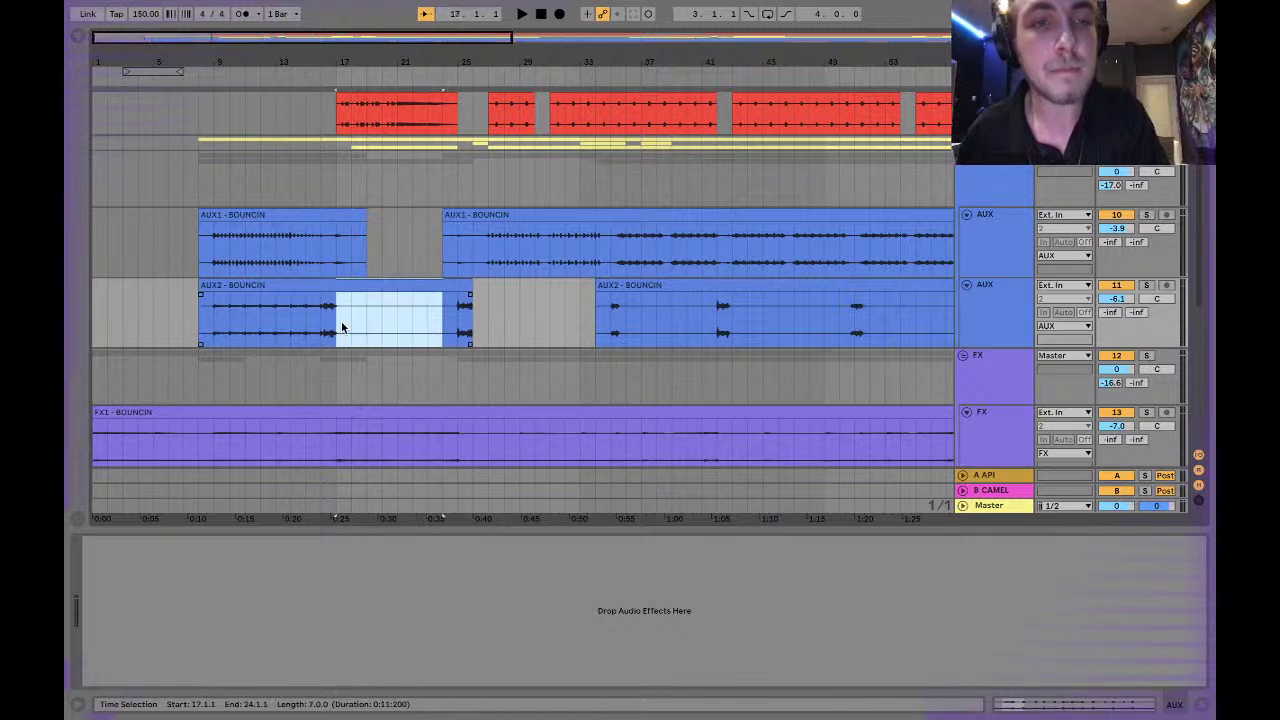
pyautogui.hotkey('ctrl', 'e')
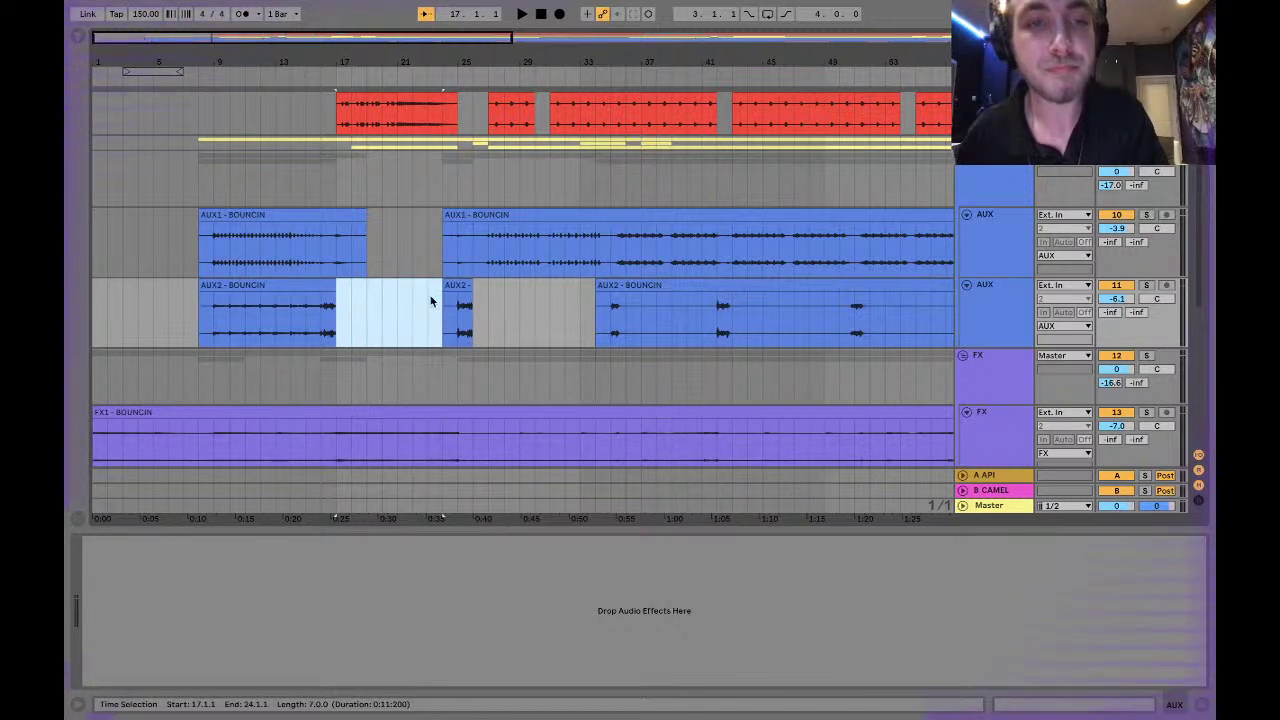
pyautogui.press('Delete')
pyautogui.moveTo(337, 312); pyautogui.dragTo(351, 312)
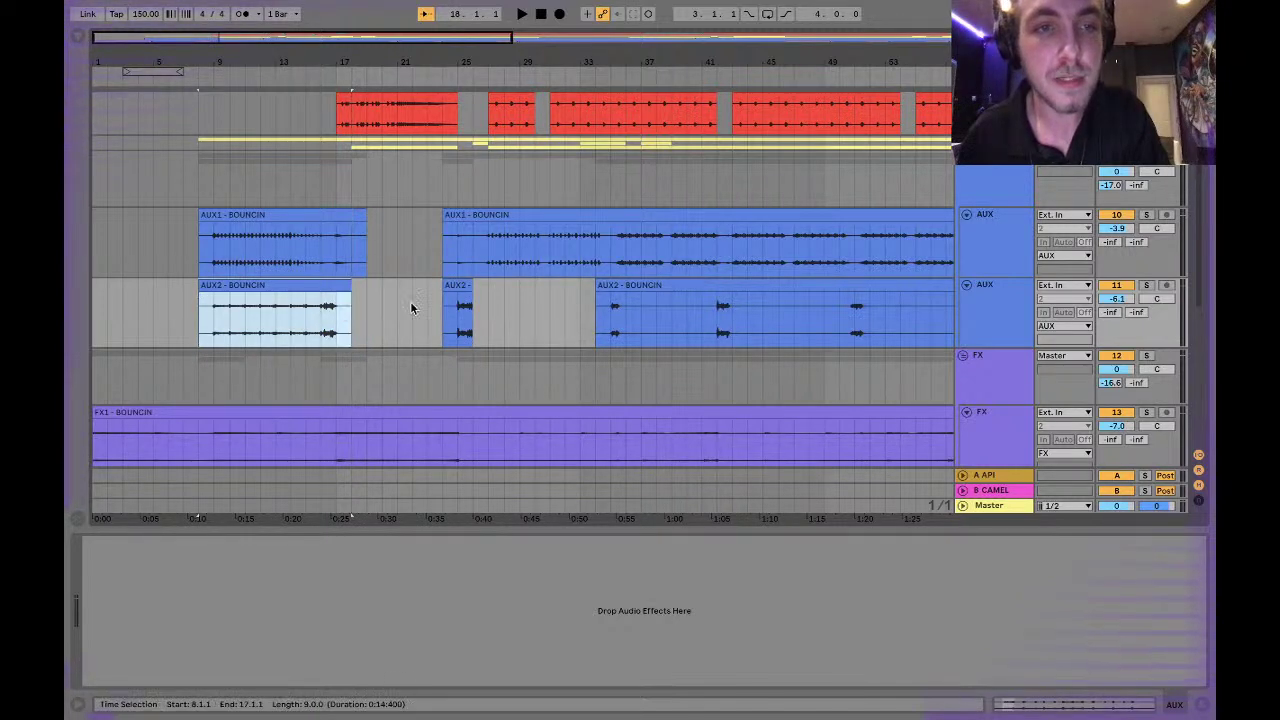
# Delete the silent AUX2 sections at bars 36 to 41, 43 to 50 and 52 to 57.
pyautogui.moveTo(625, 318); pyautogui.dragTo(836, 309)
pyautogui.hscroll(5, 826, 313)
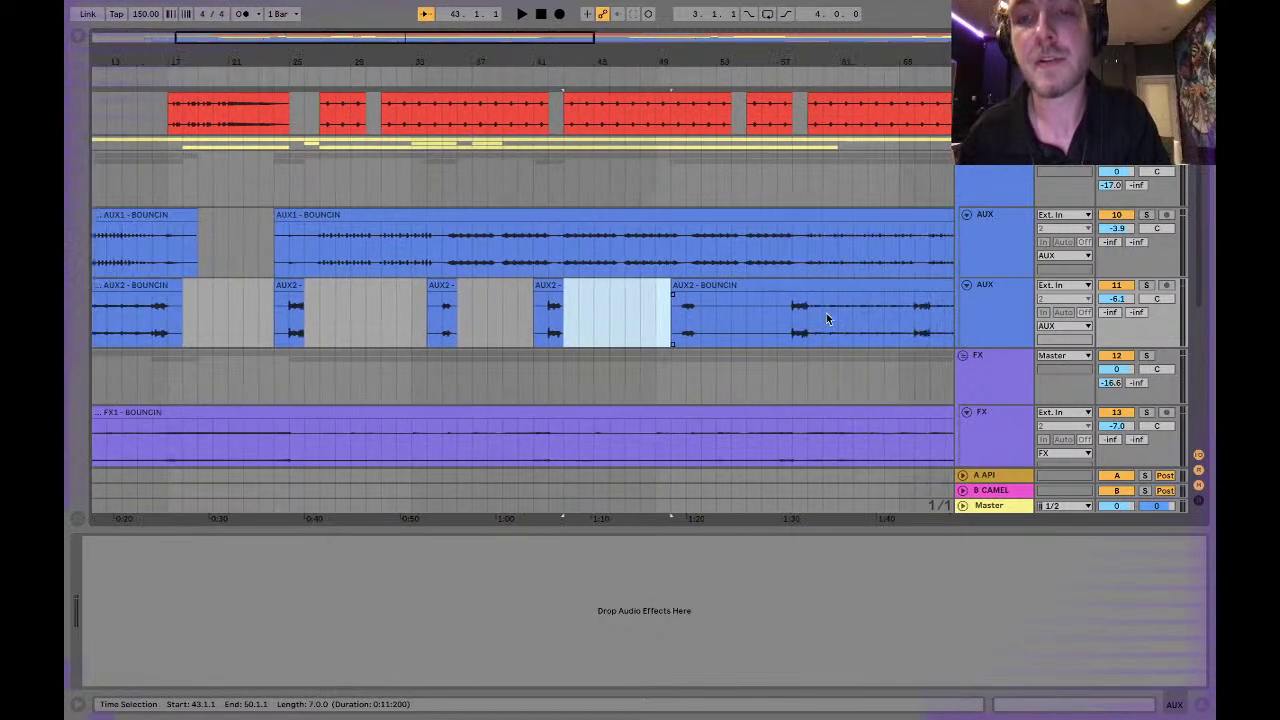
pyautogui.moveTo(700, 320); pyautogui.dragTo(778, 318)
pyautogui.press('Delete')
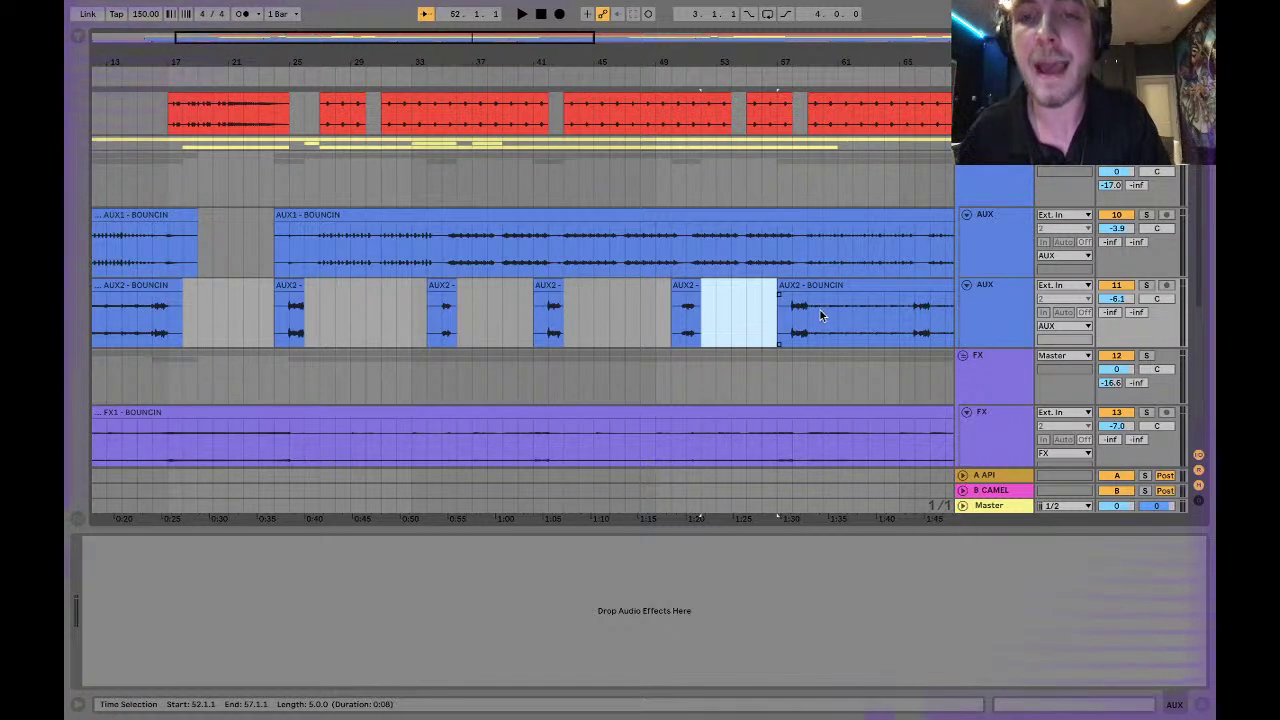
# Delete the silent AUX2 sections at bars 76 to 82 and 85 to 92.
pyautogui.hscroll(10, 821, 316)
pyautogui.moveTo(768, 322); pyautogui.dragTo(850, 314)
pyautogui.hscroll(12, 850, 314)
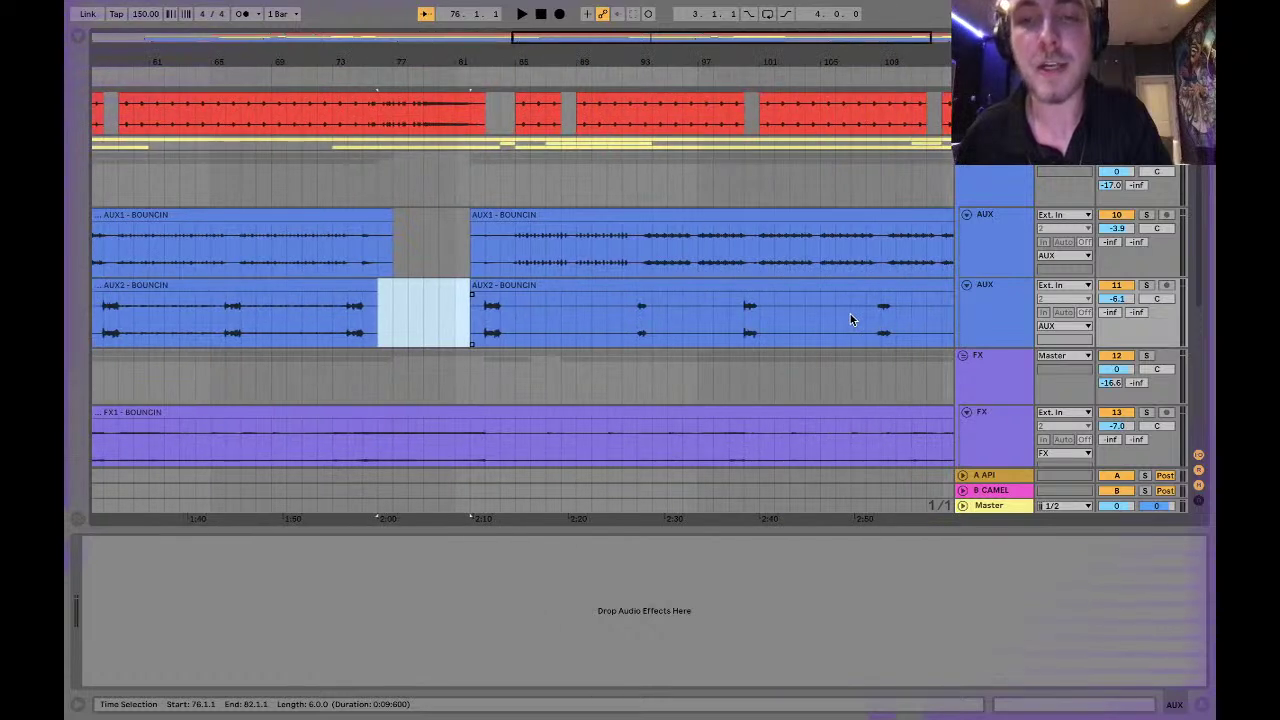
pyautogui.press('XF86AudioMute')
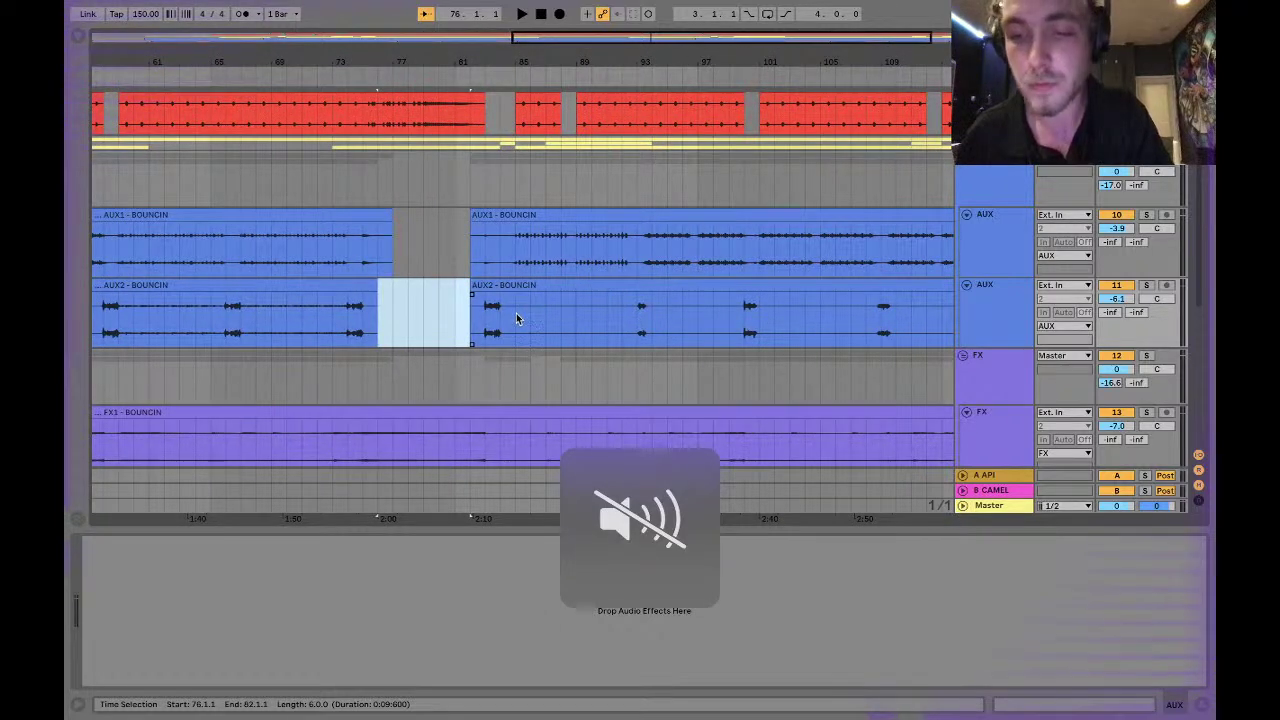
pyautogui.press('XF86AudioMute')
pyautogui.moveTo(515, 318); pyautogui.dragTo(628, 322)
pyautogui.press('super+e')
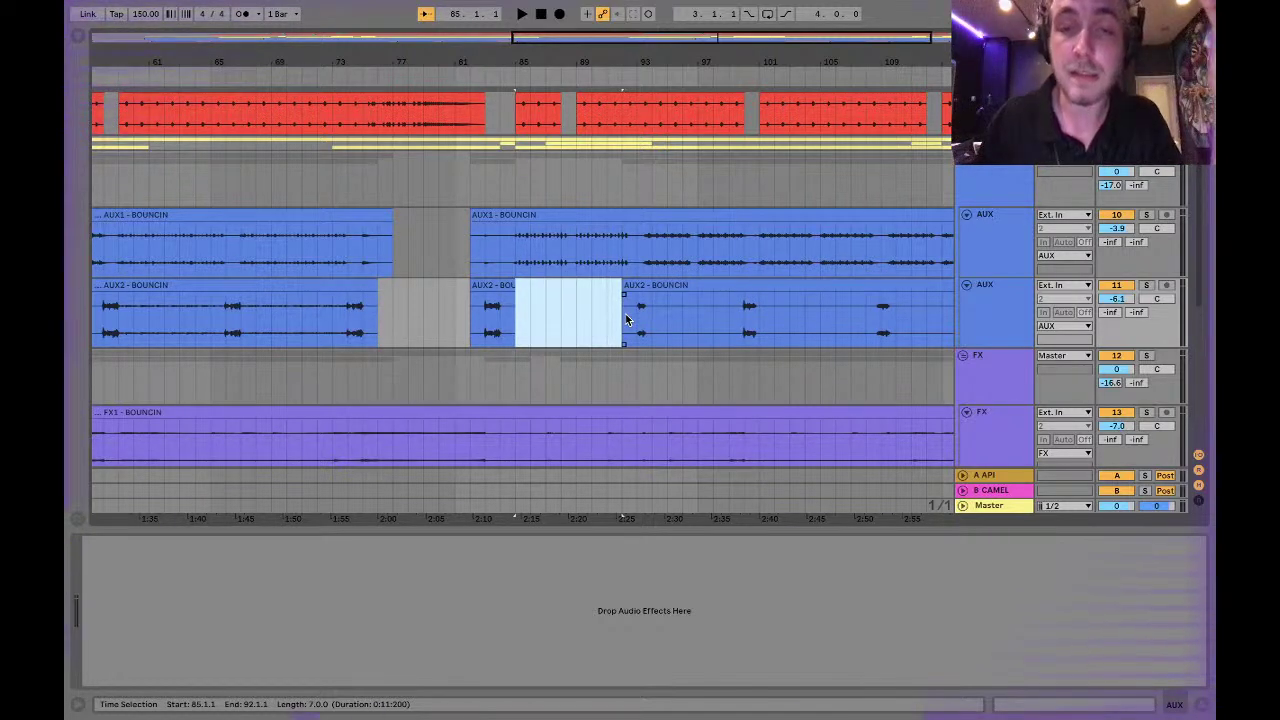
# Delete the silent AUX2 sections at bars 94 to 99 and 101 to 108.
pyautogui.moveTo(650, 316); pyautogui.dragTo(722, 320)
pyautogui.hotkey('ctrl', 'e')
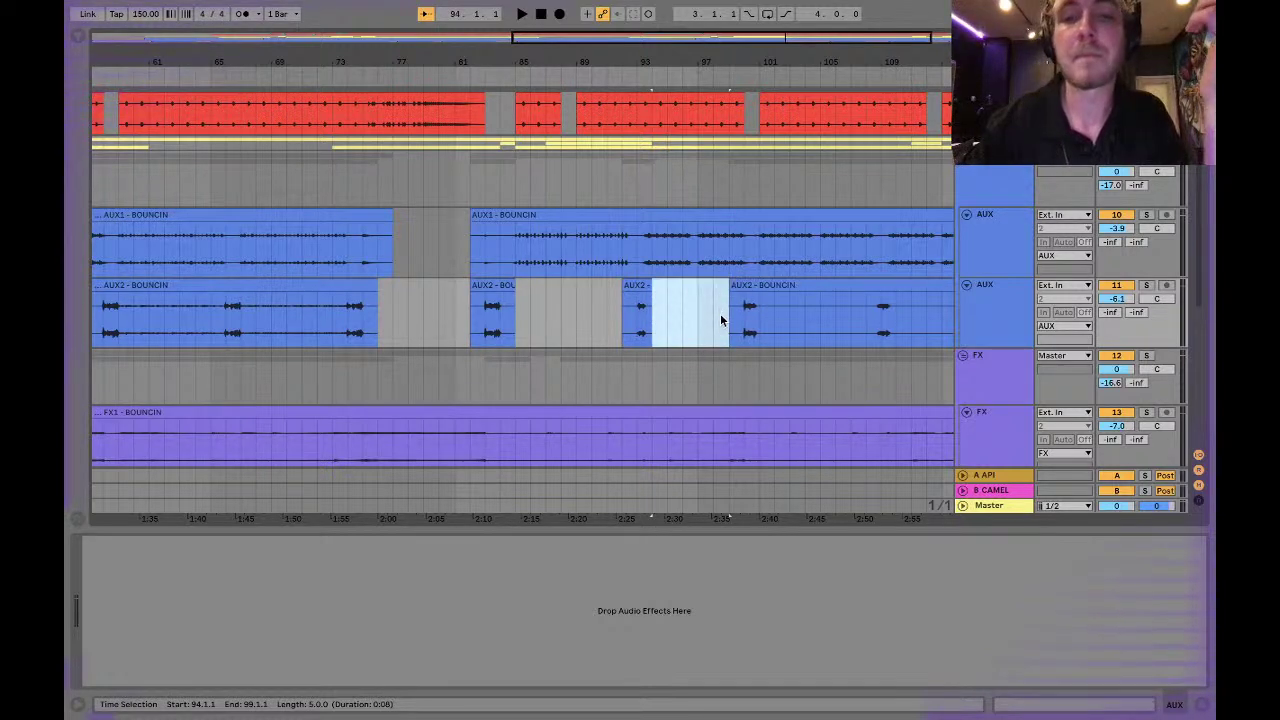
pyautogui.press('Delete')
pyautogui.moveTo(760, 316); pyautogui.dragTo(861, 320)
pyautogui.hscroll(8, 788, 300)
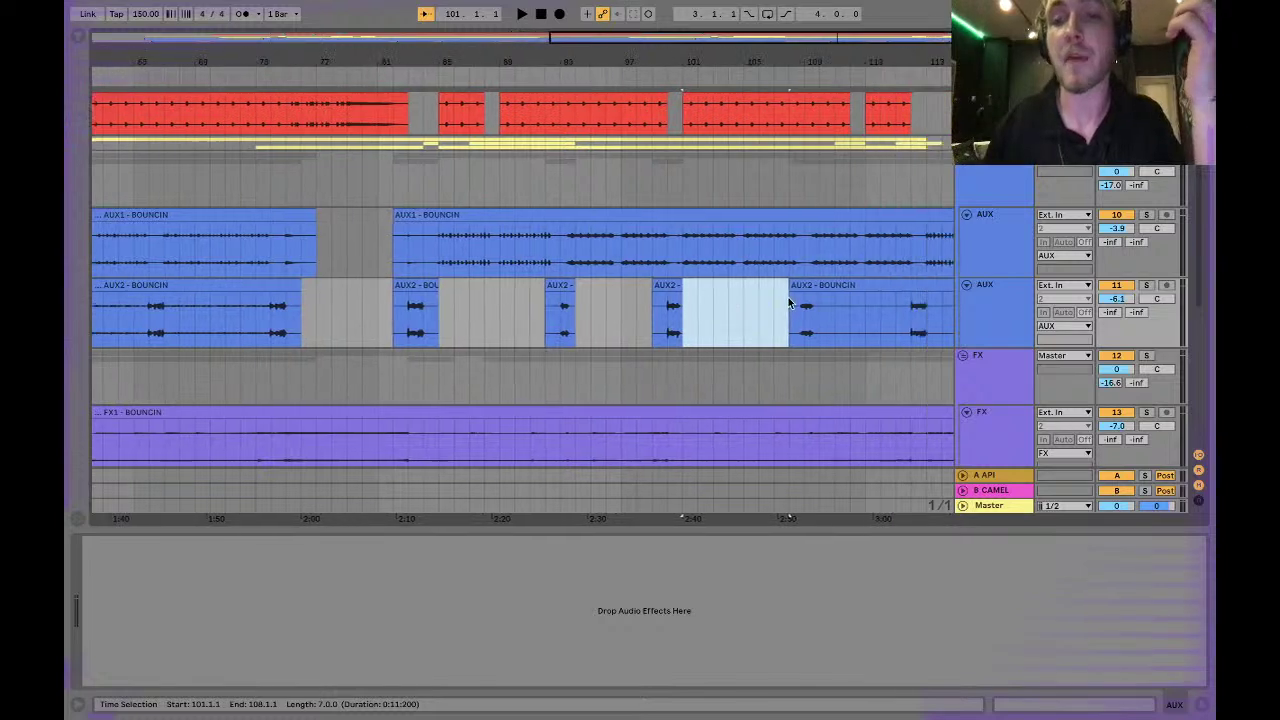
# Delete the silent AUX2 section from bar 110 to 115 and the clip's tail from bar 117 onward.
pyautogui.moveTo(602, 316); pyautogui.dragTo(530, 323)
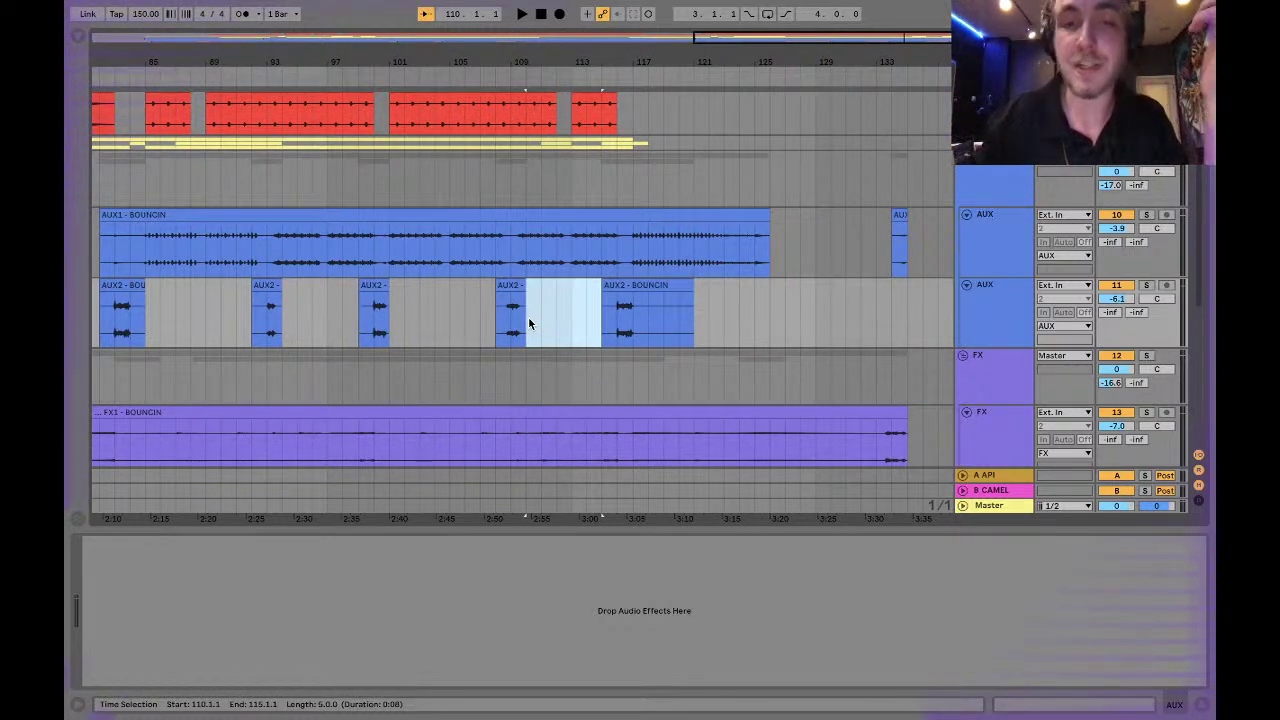
pyautogui.hotkey('ctrl', 'e')
pyautogui.moveTo(636, 318); pyautogui.dragTo(711, 310)
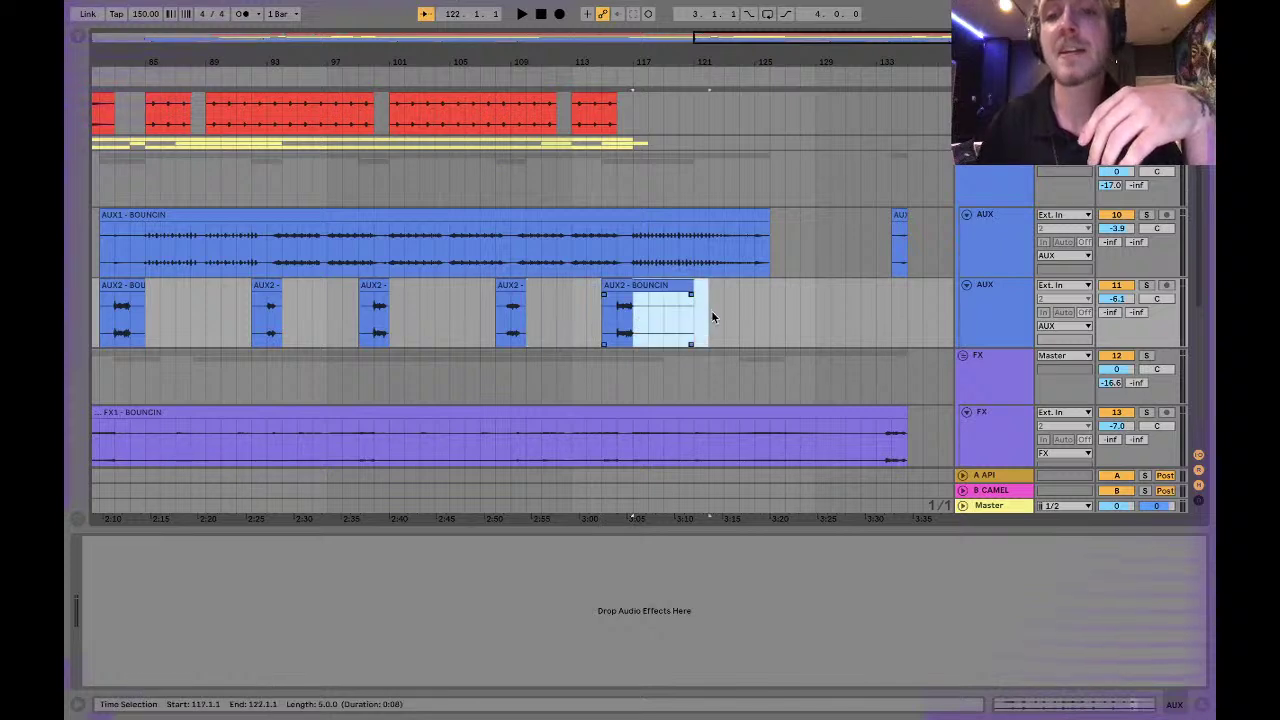
pyautogui.hotkey('ctrl', 'e')
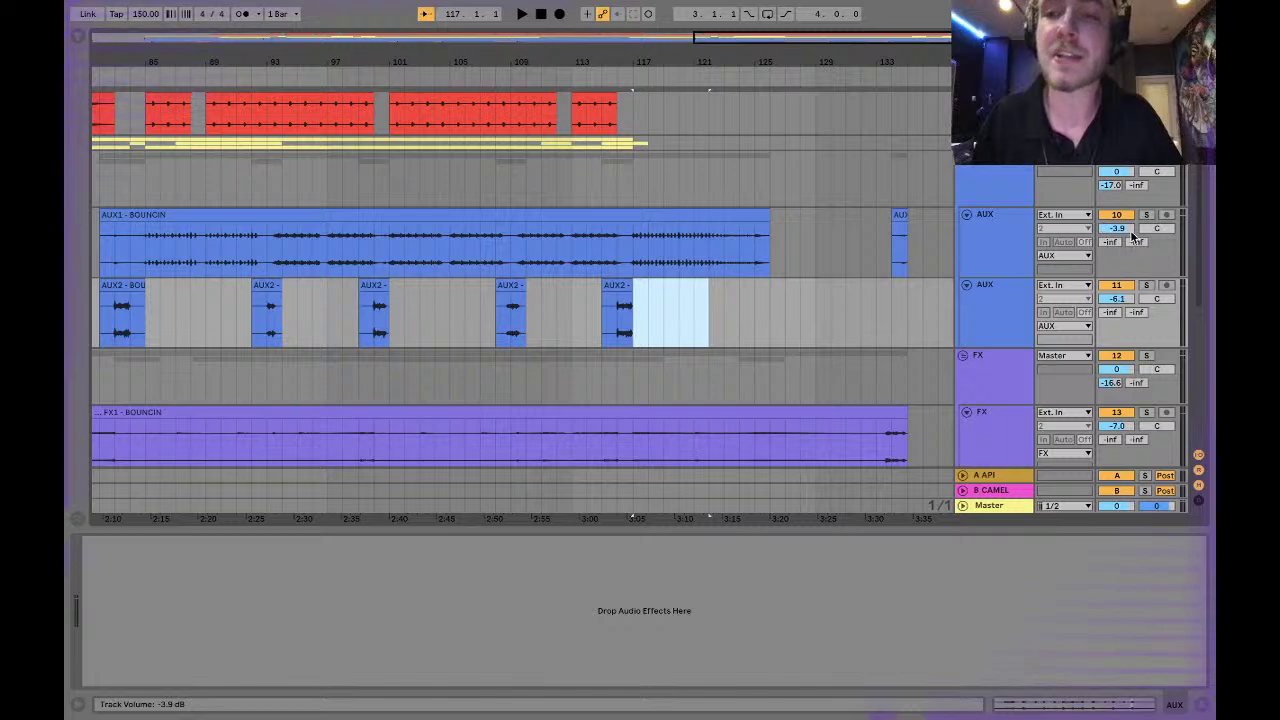
# Insert a new audio track below MELO to check its default volume, and delete the track again.
pyautogui.scroll(-5, 1037, 355)
pyautogui.click(1006, 391)
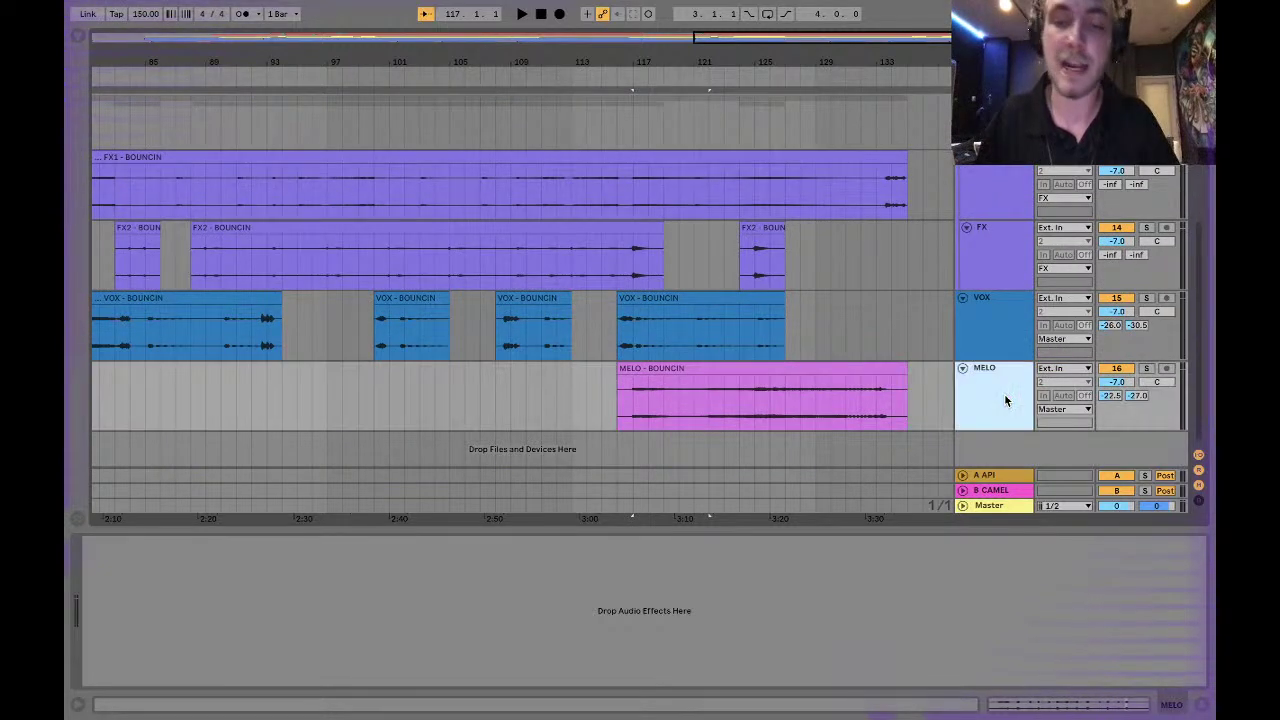
pyautogui.hotkey('ctrl', 't')
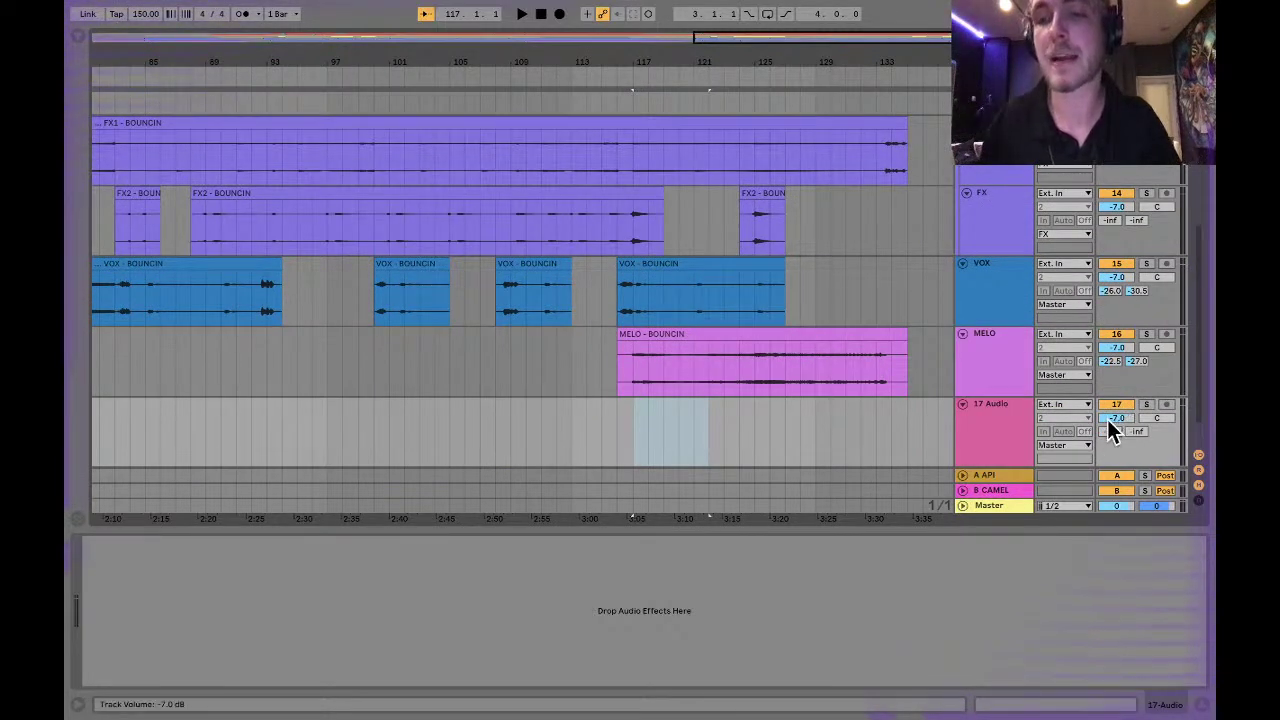
pyautogui.click(978, 421)
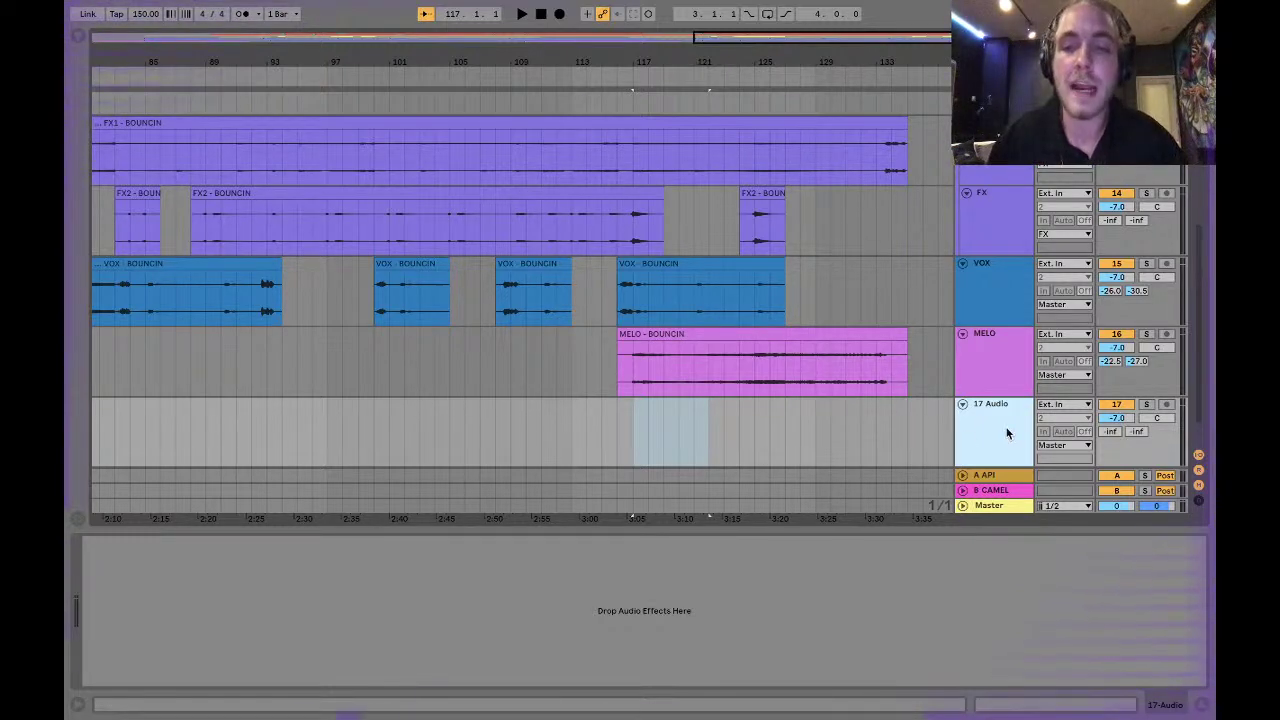
pyautogui.press('Delete')
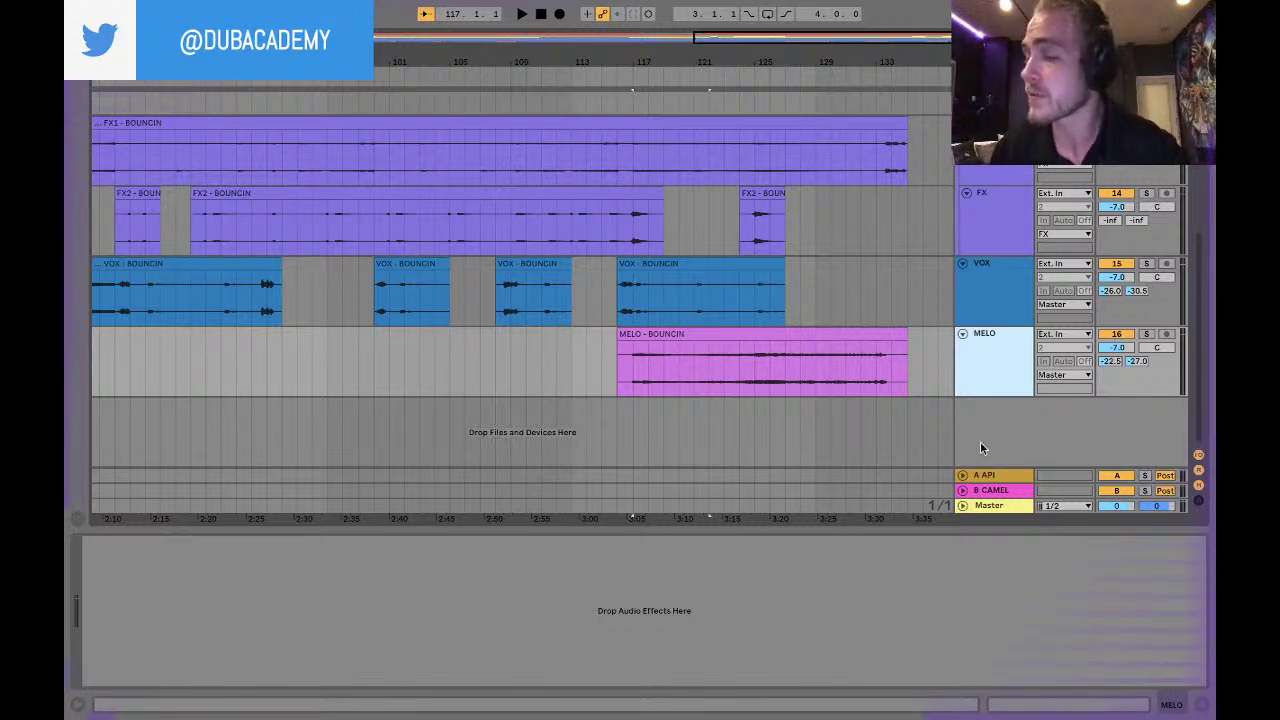
# Hide the device area to enlarge the arrangement and fold the AUX group.
pyautogui.click(762, 300)
pyautogui.scroll(5, 762, 299)
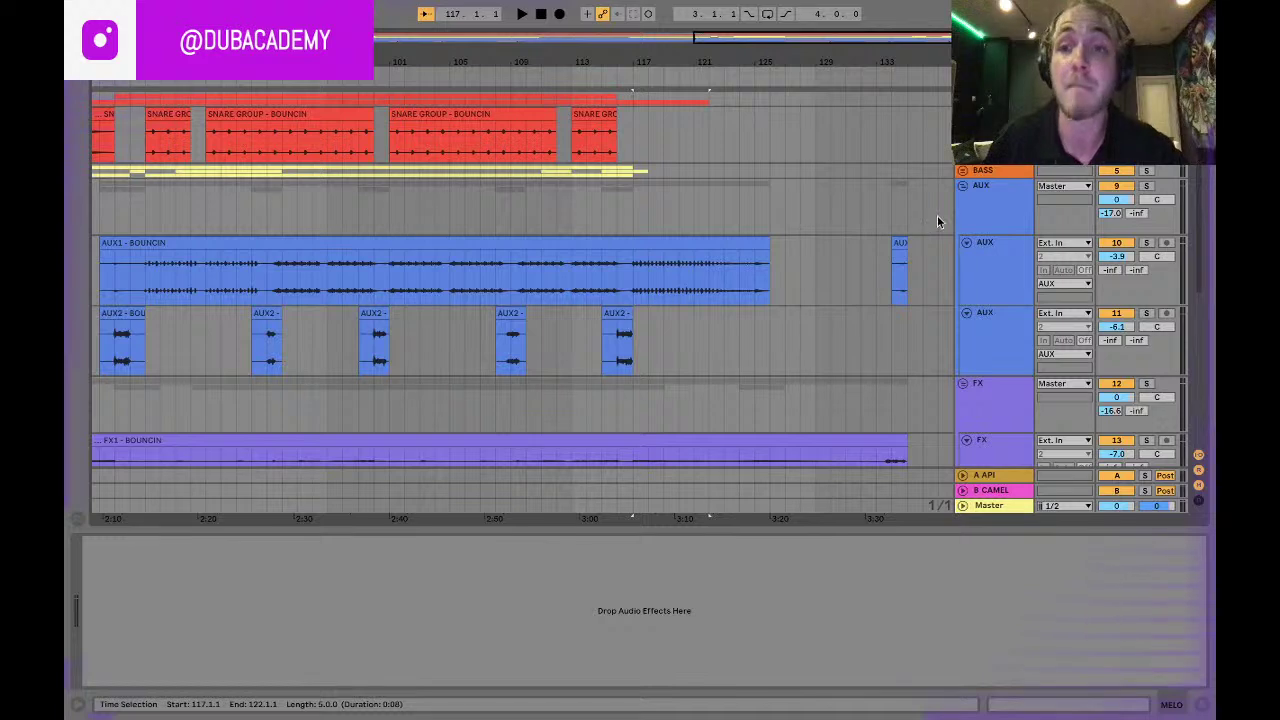
pyautogui.click(1207, 705)
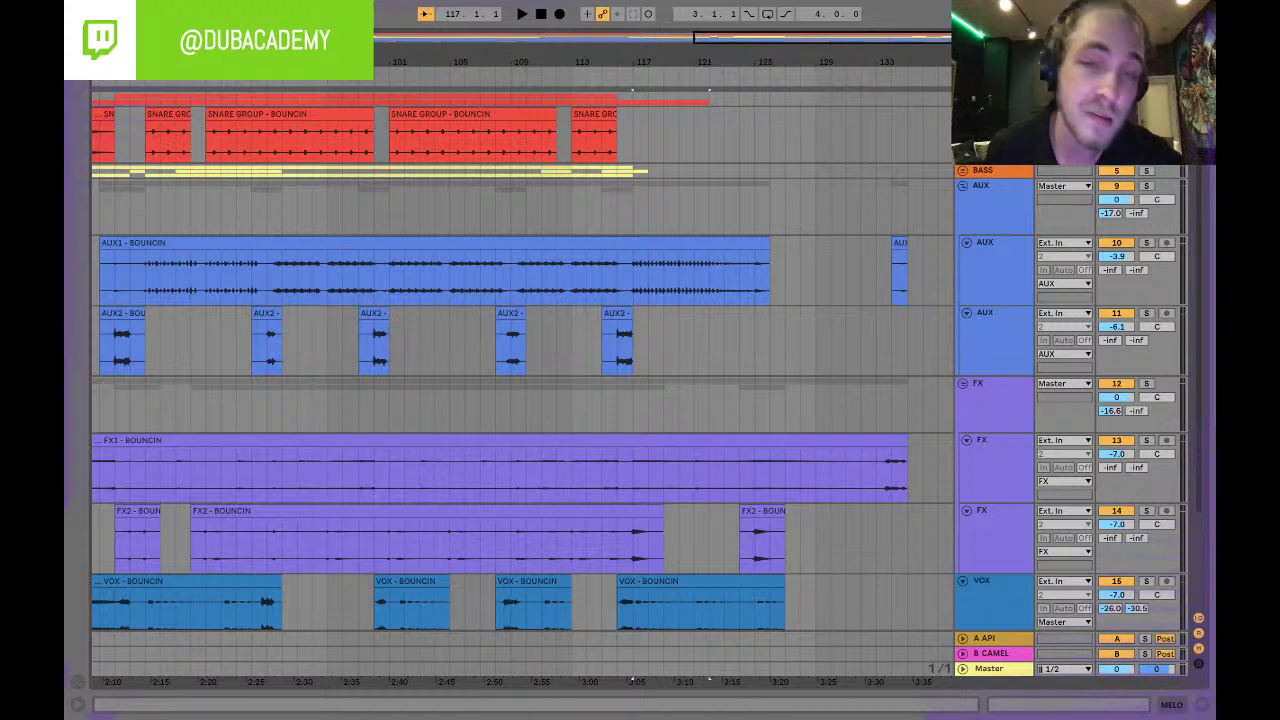
pyautogui.click(963, 186)
# Select the last VOX clip at bar 116 and audition the mix from there.
pyautogui.click(885, 277)
pyautogui.click(636, 395)
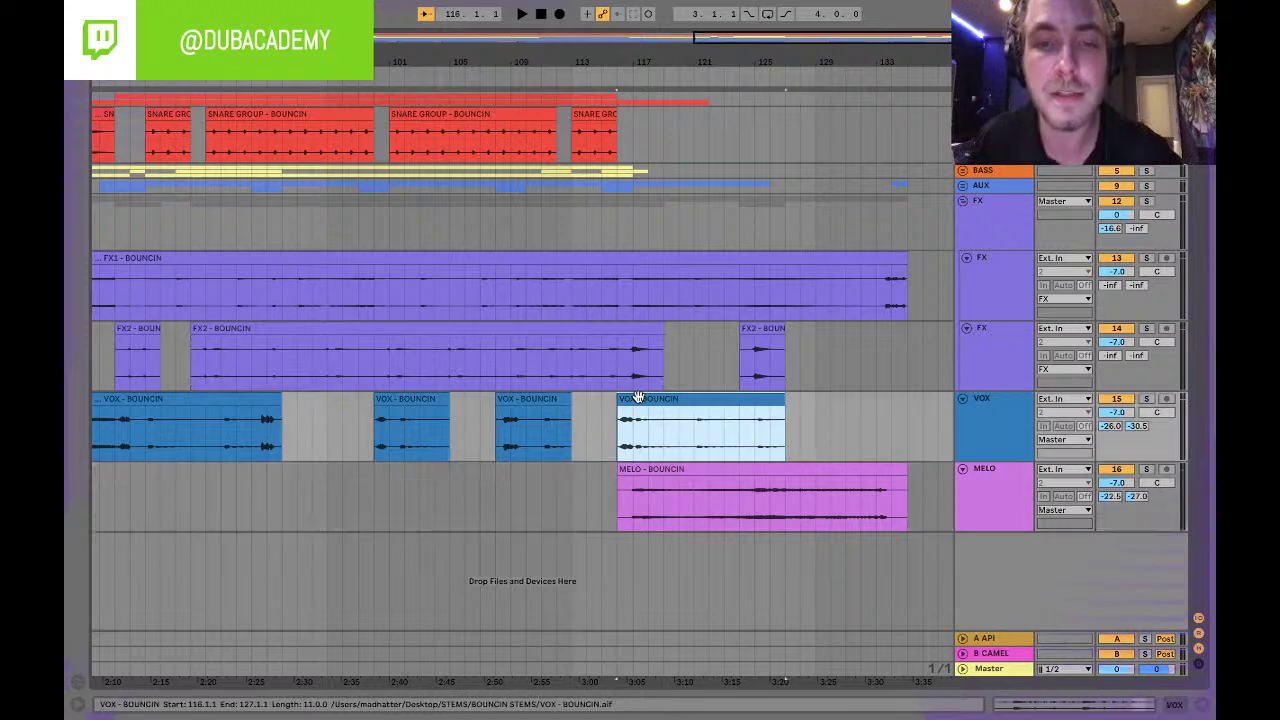
pyautogui.press('space')
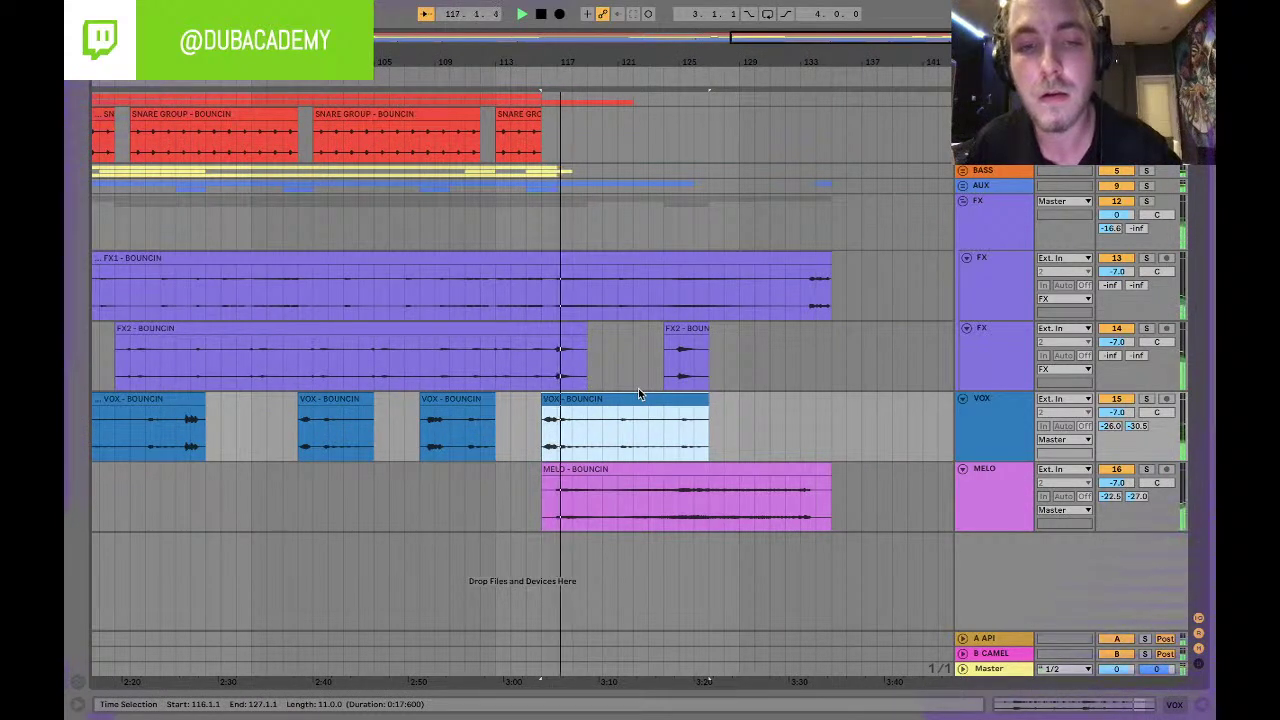
# Stop playback, return to the start of the arrangement, fold the FX group and unfold the BASS group.
pyautogui.press('space')
pyautogui.press('Home')
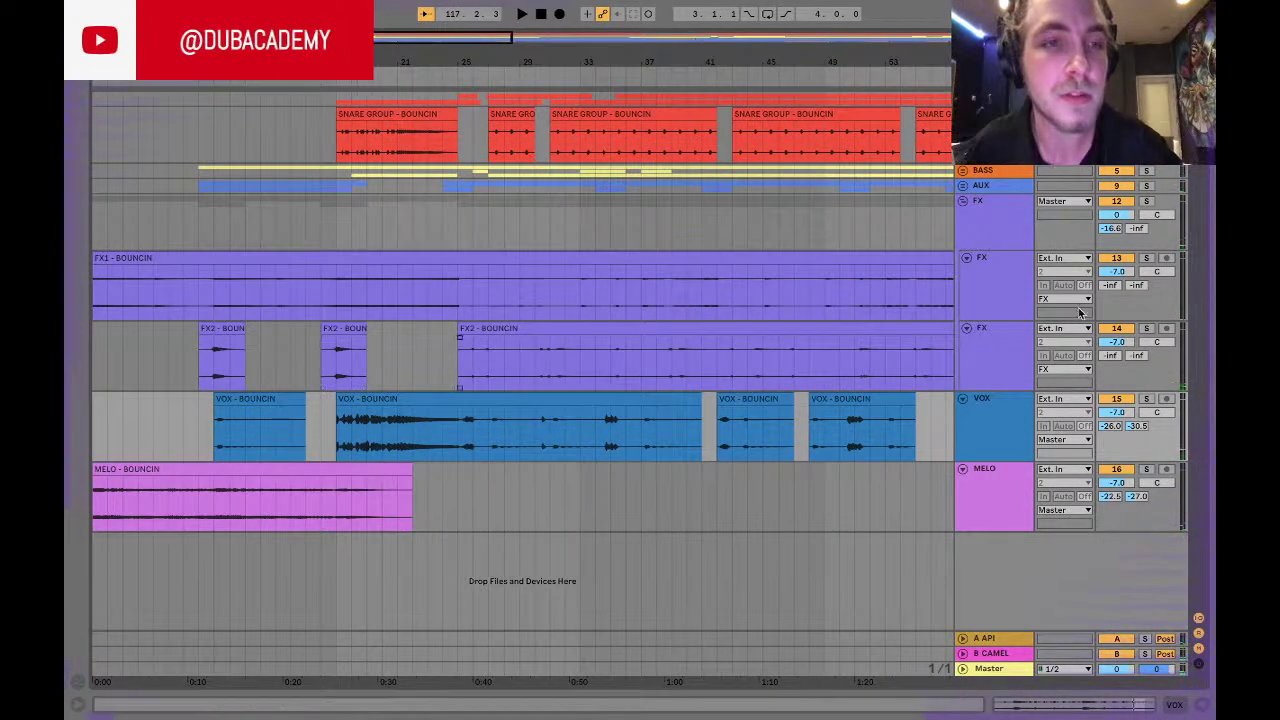
pyautogui.click(963, 201)
pyautogui.click(963, 171)
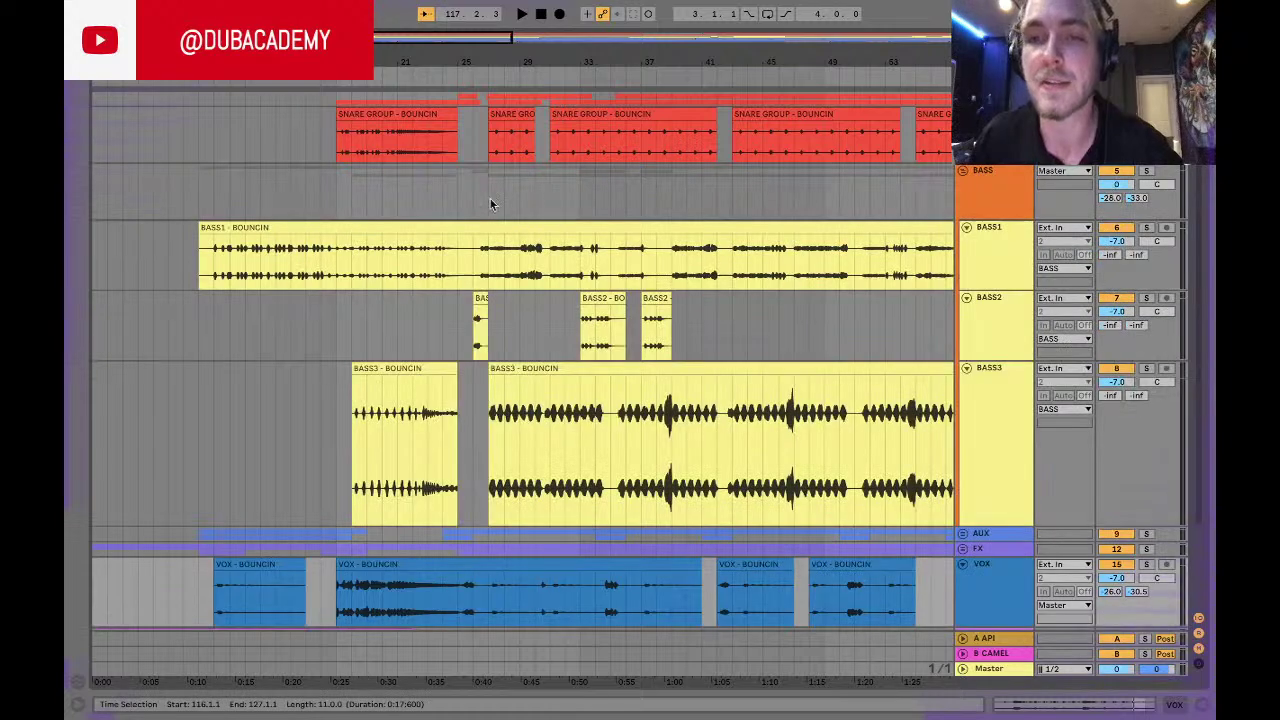
# Solo the BASS group and audition it from bar 27.
pyautogui.click(338, 187)
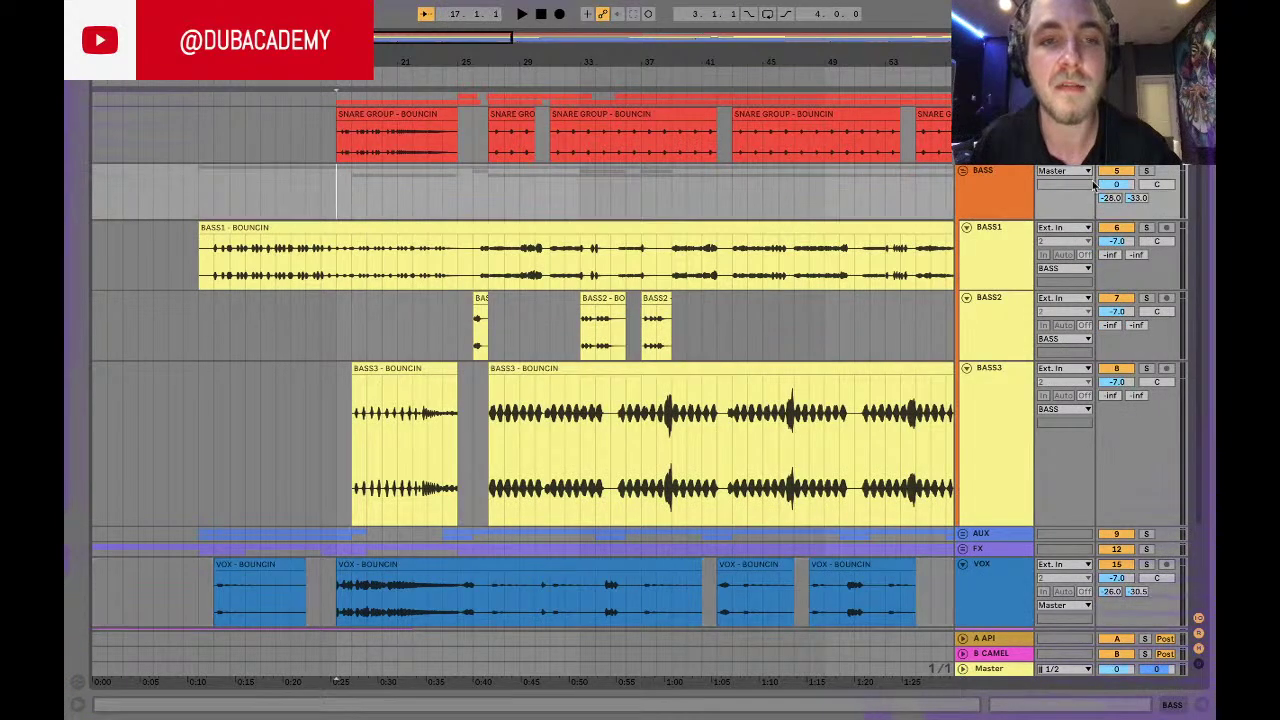
pyautogui.click(480, 200)
pyautogui.press('space')
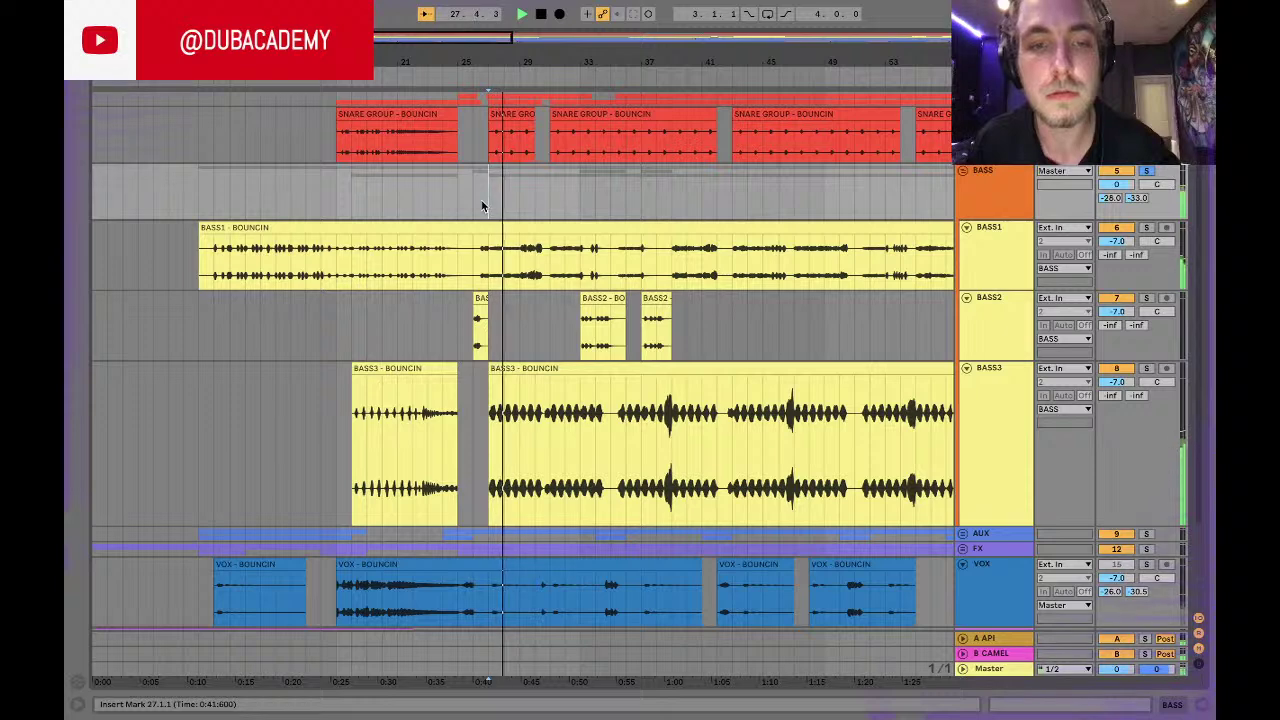
pyautogui.hscroll(2, 554, 330)
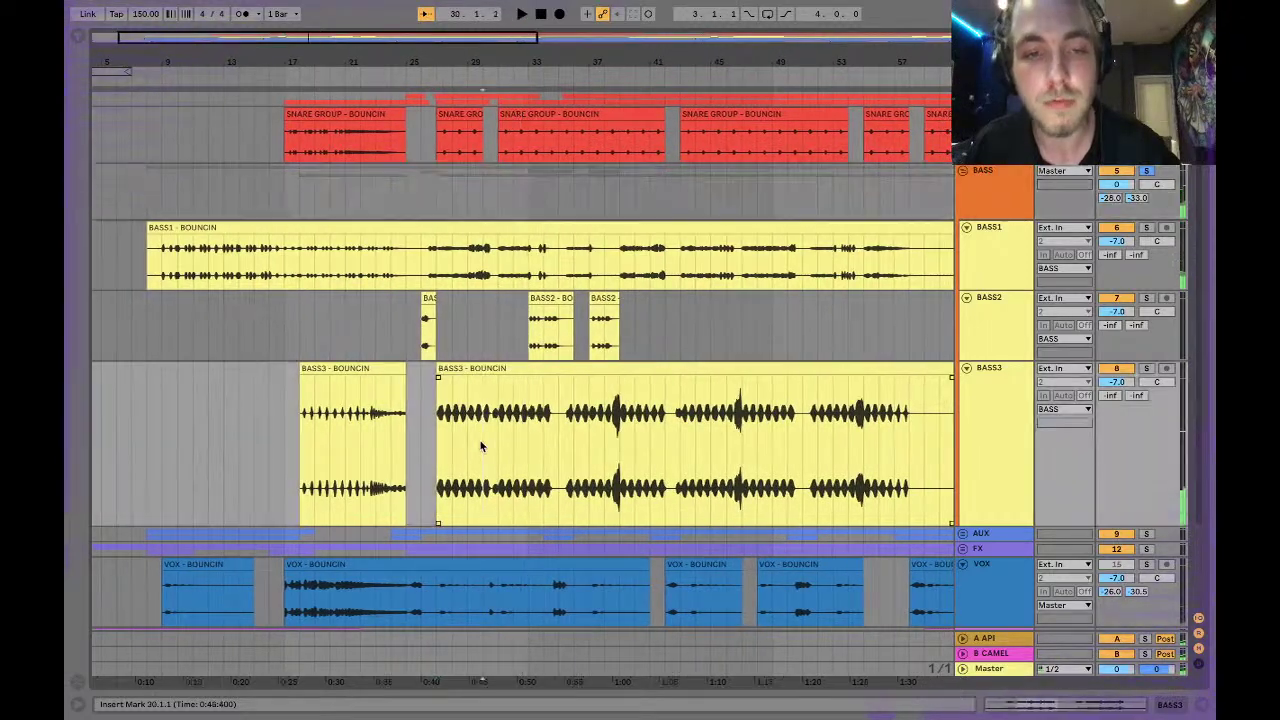
# Split the BASS3 section from 30.4.1 to 31.1.1 into its own clip and open its sample settings.
pyautogui.scroll(3, 481, 446)
pyautogui.scroll(2, 480, 446)
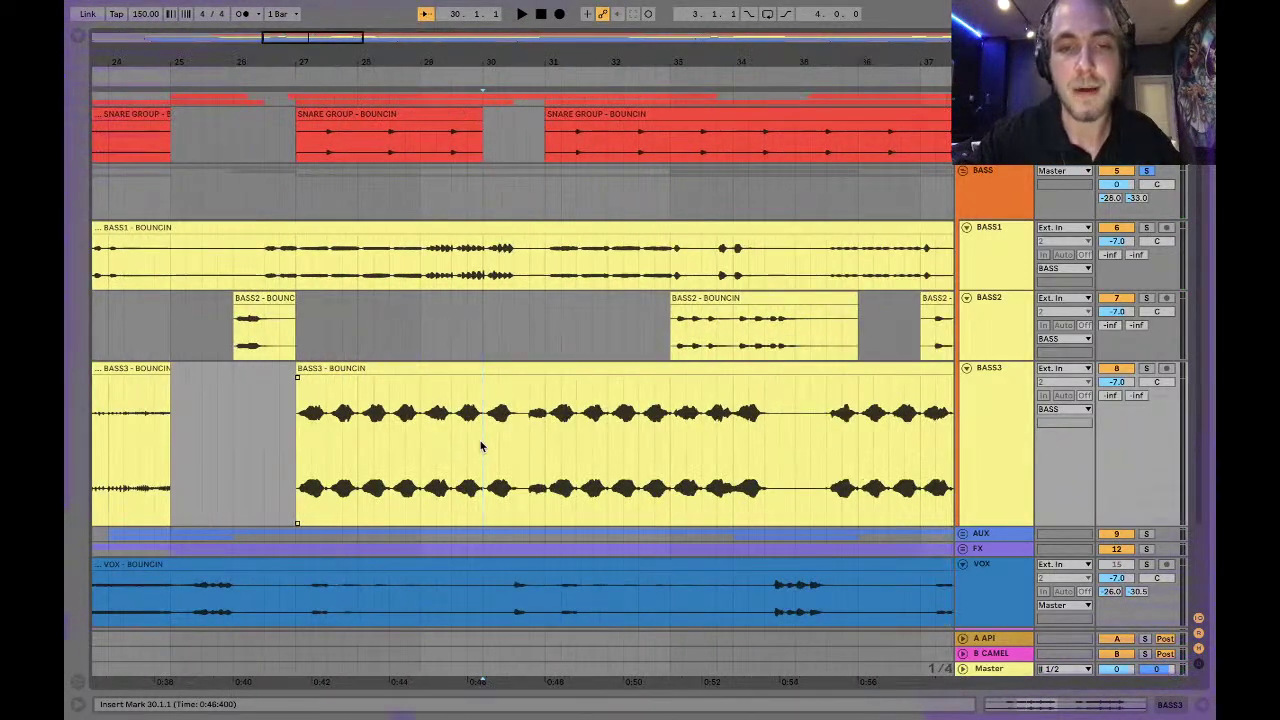
pyautogui.click(528, 436)
pyautogui.press('space')
pyautogui.press('space')
pyautogui.moveTo(503, 434); pyautogui.dragTo(514, 430)
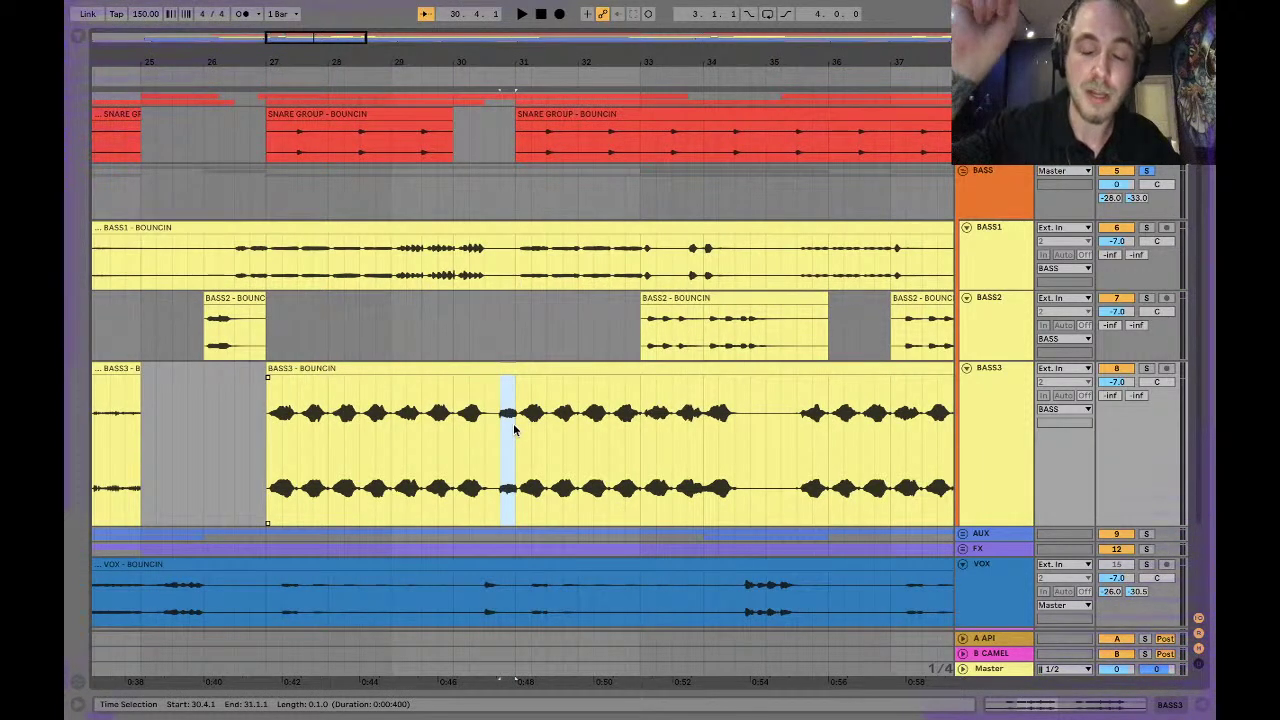
pyautogui.hotkey('ctrl', 'e')
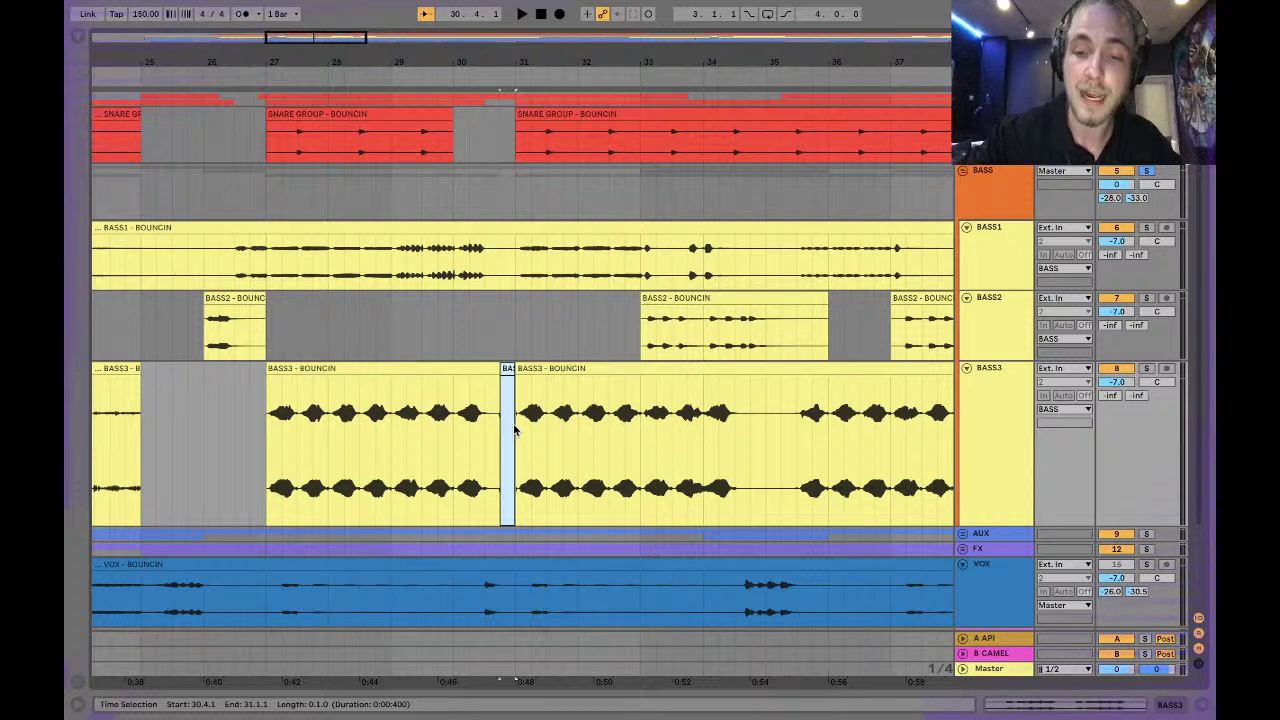
pyautogui.doubleClick(507, 368)
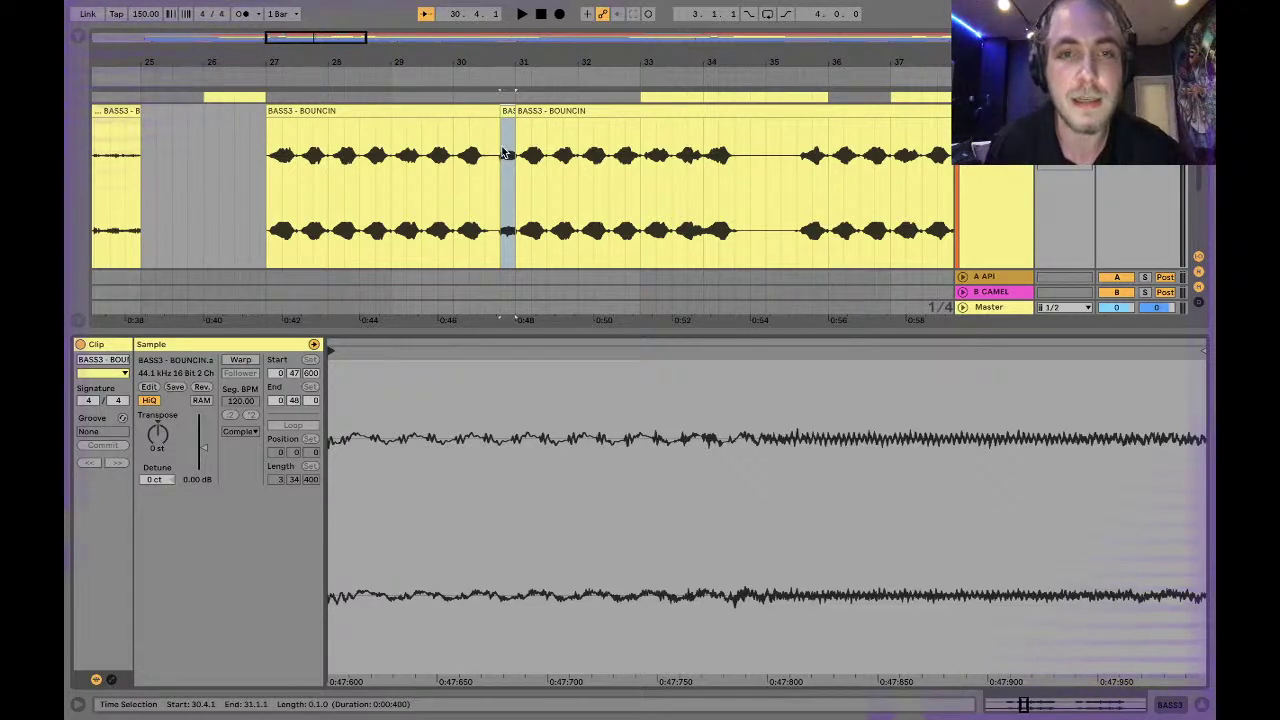
pyautogui.click(364, 150)
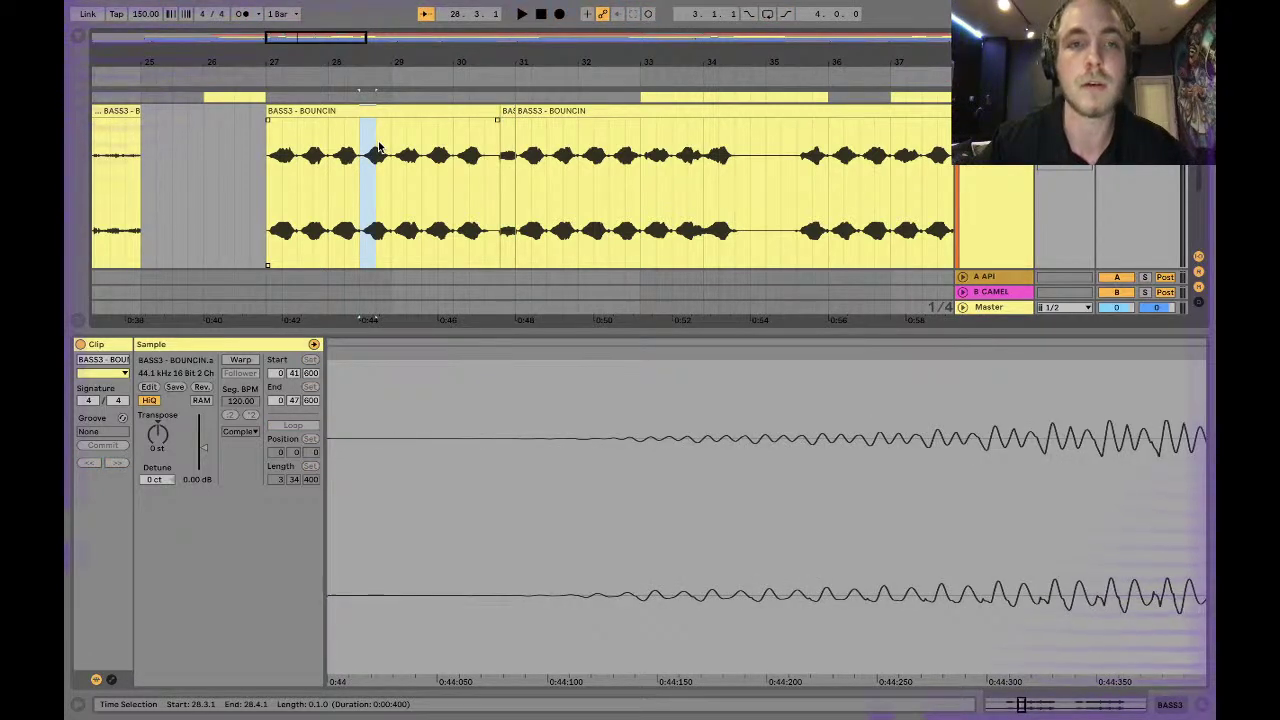
pyautogui.hotkey('ctrl', 'e')
pyautogui.hotkey('ctrl', 'z')
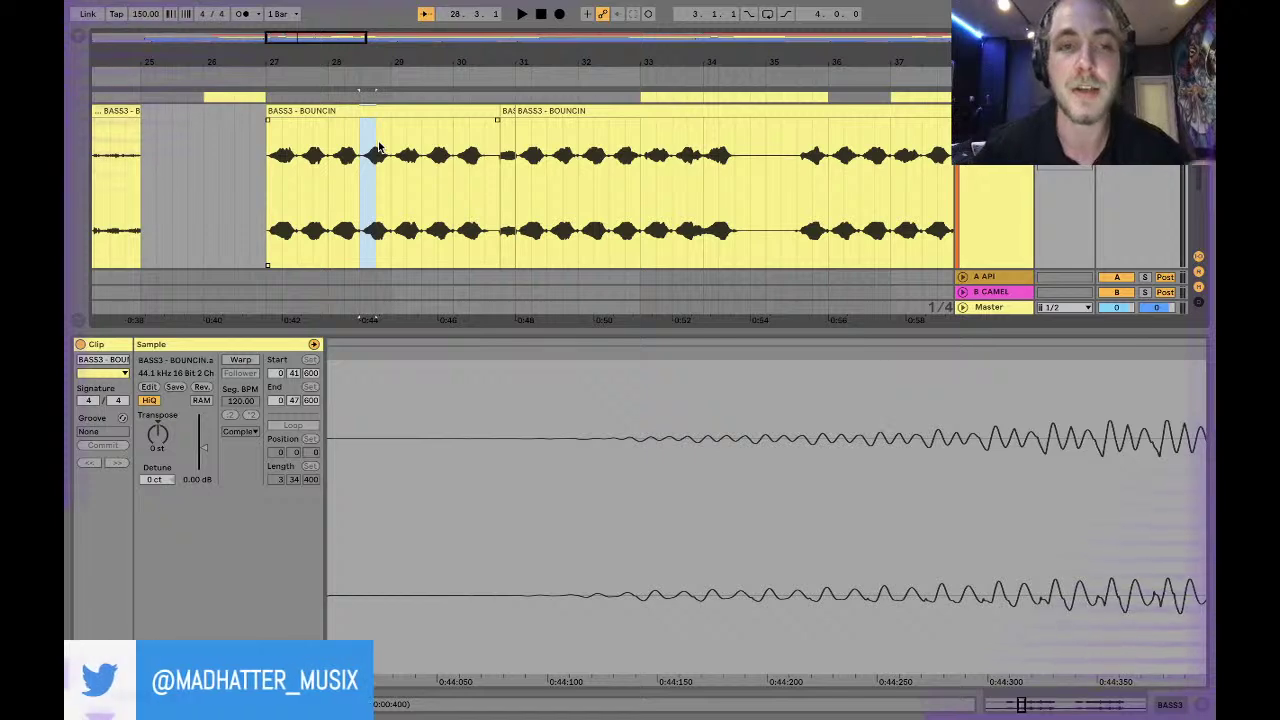
# Audition the short BASS3 clip at 30.4.1 and raise its clip gain to 3.44 dB.
pyautogui.click(500, 175)
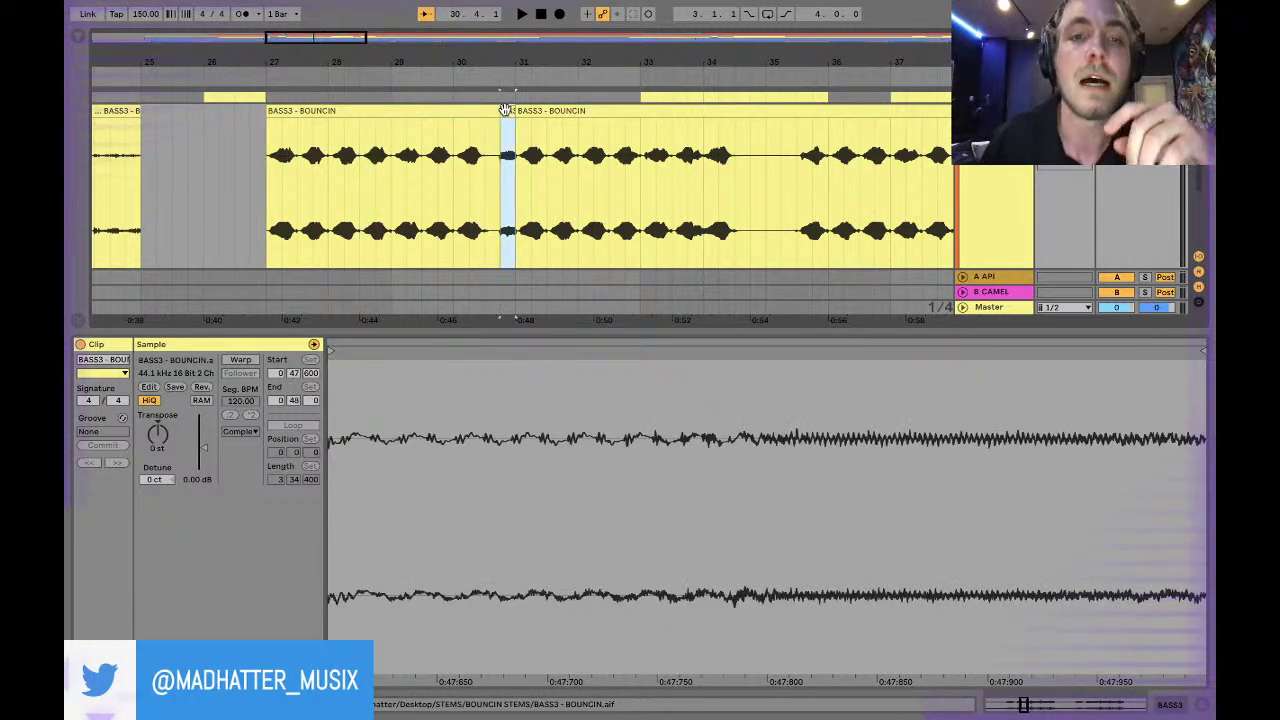
pyautogui.press('space')
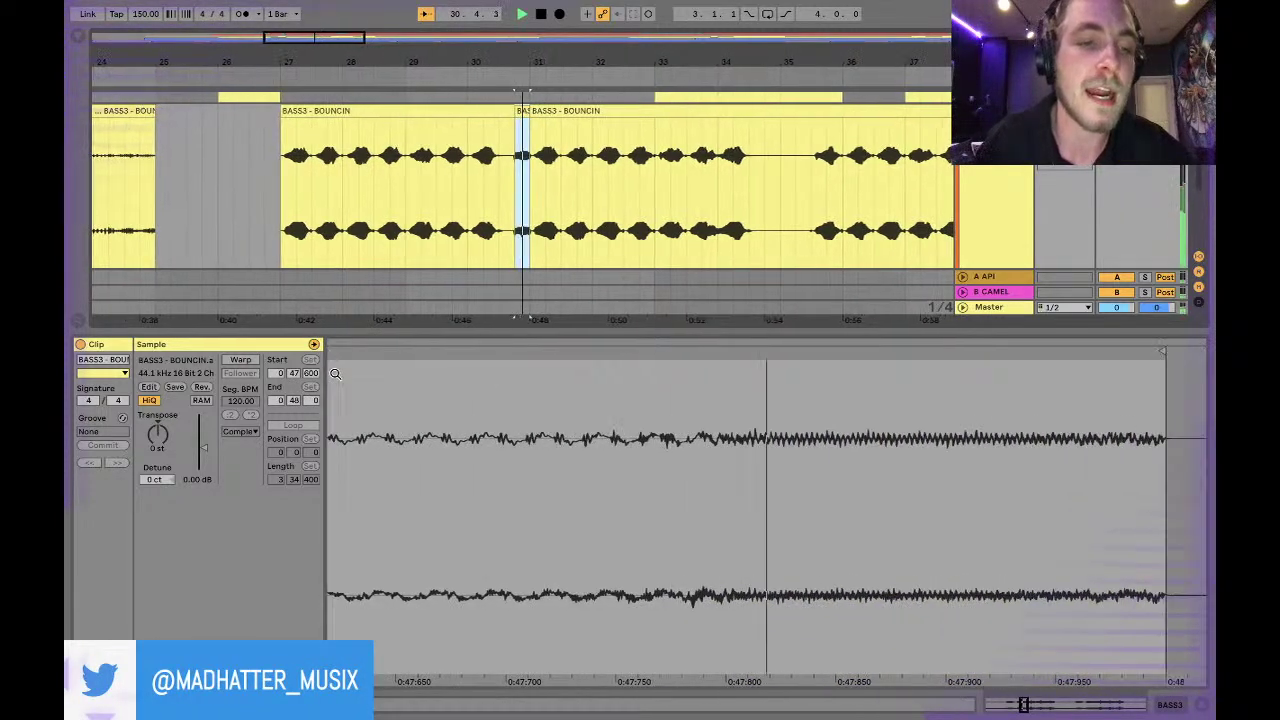
pyautogui.press('space')
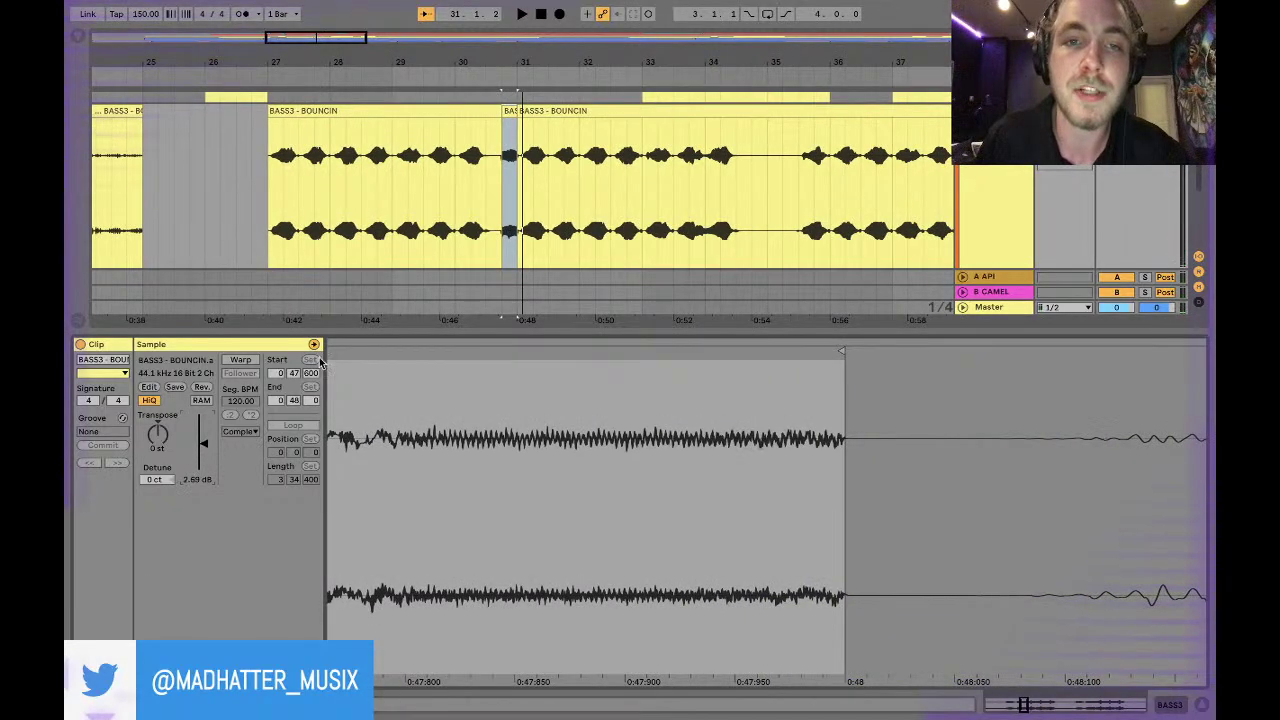
pyautogui.scroll(3, 193, 467)
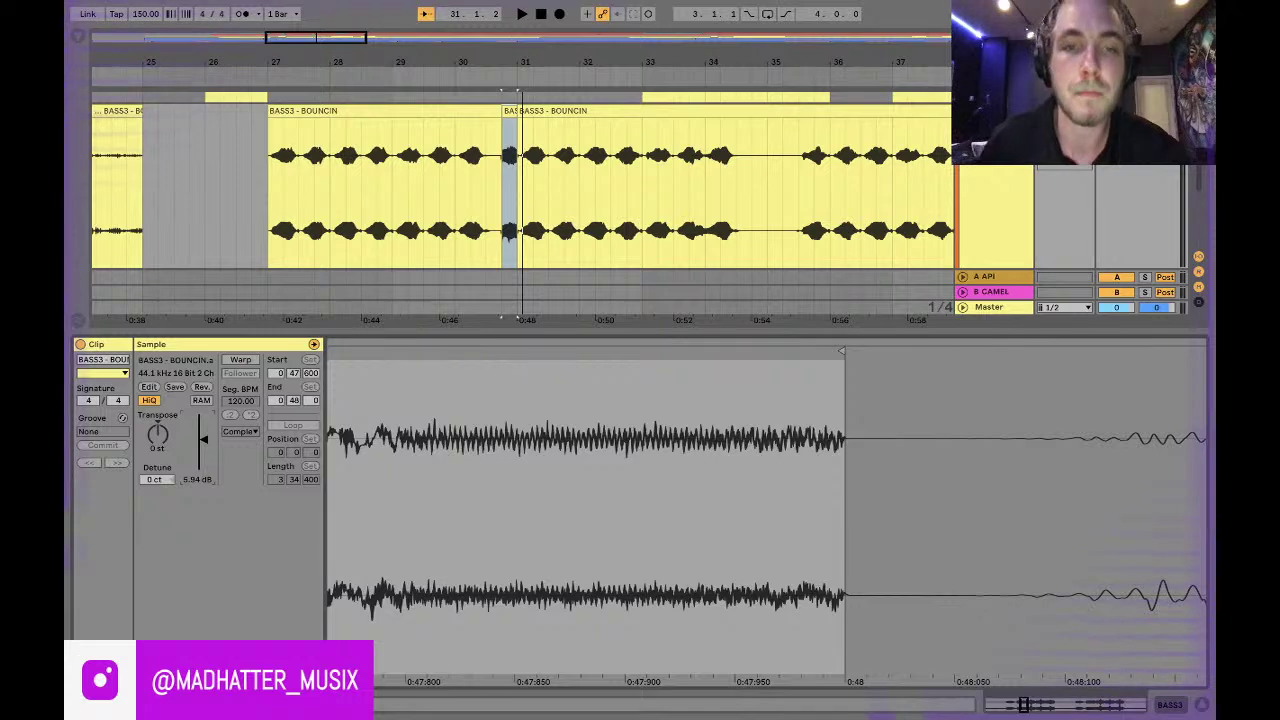
pyautogui.press('space')
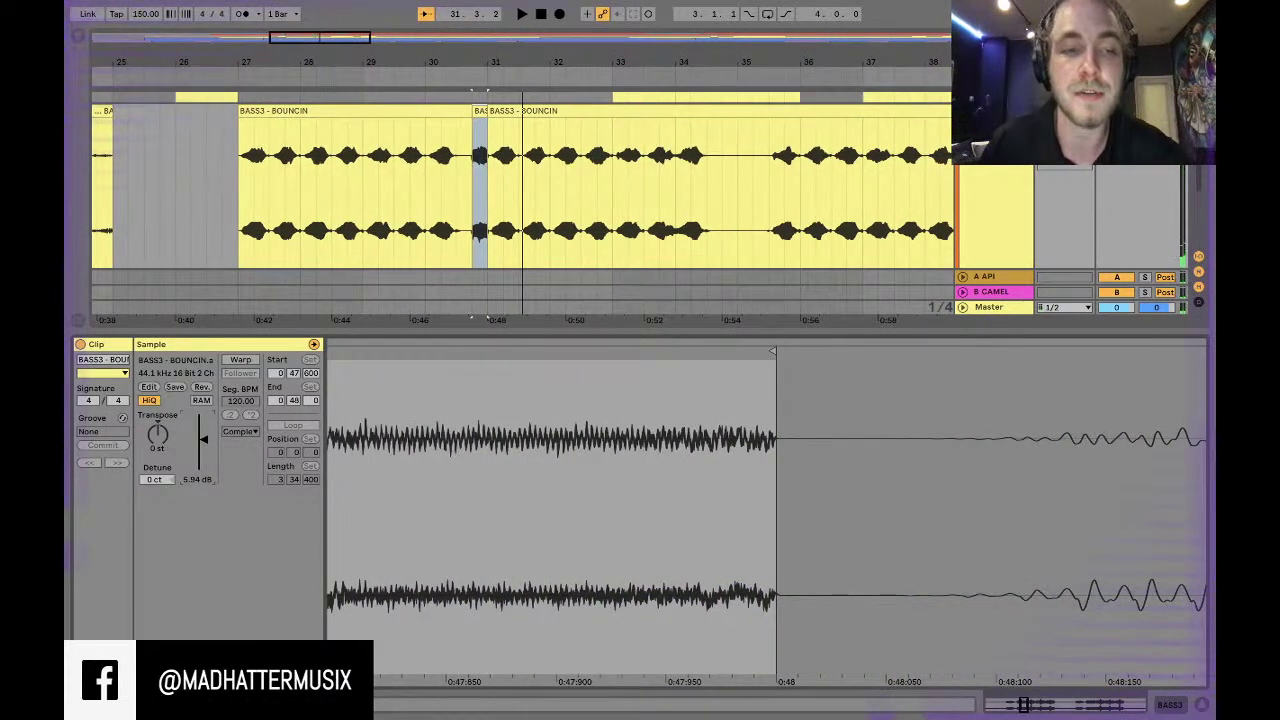
pyautogui.moveTo(203, 446); pyautogui.dragTo(222, 470)
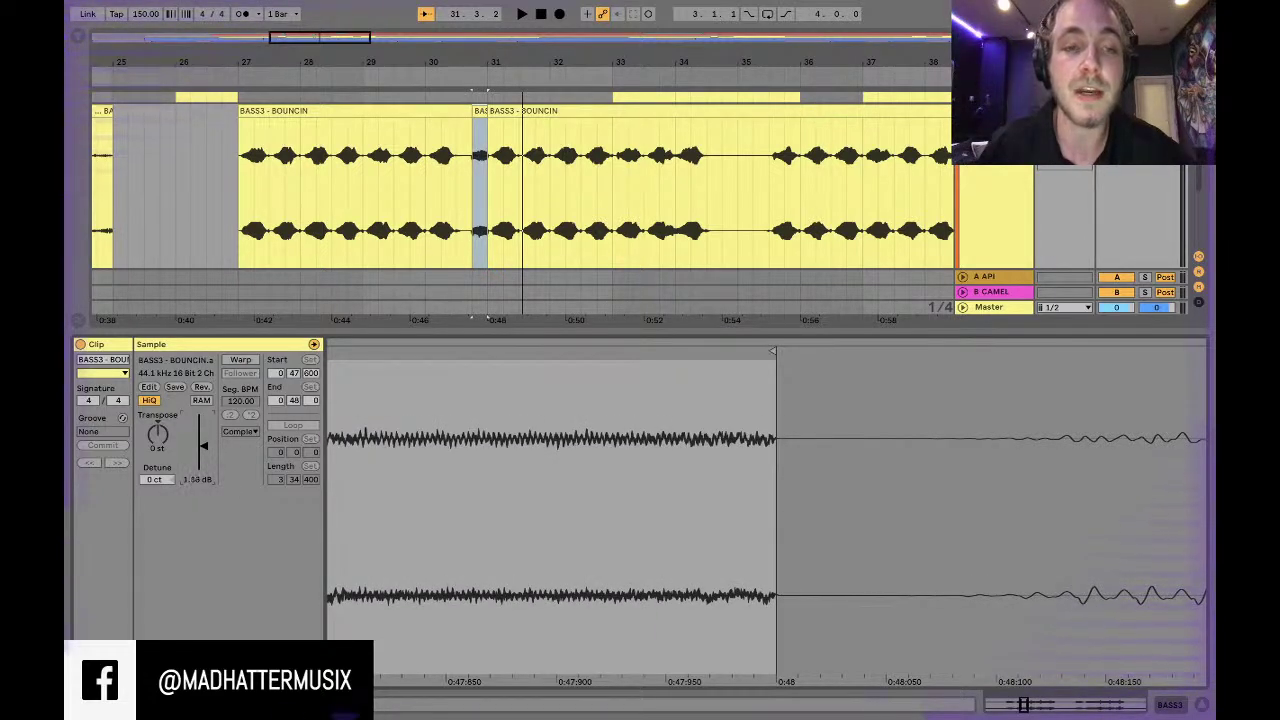
pyautogui.moveTo(203, 446); pyautogui.dragTo(210, 455)
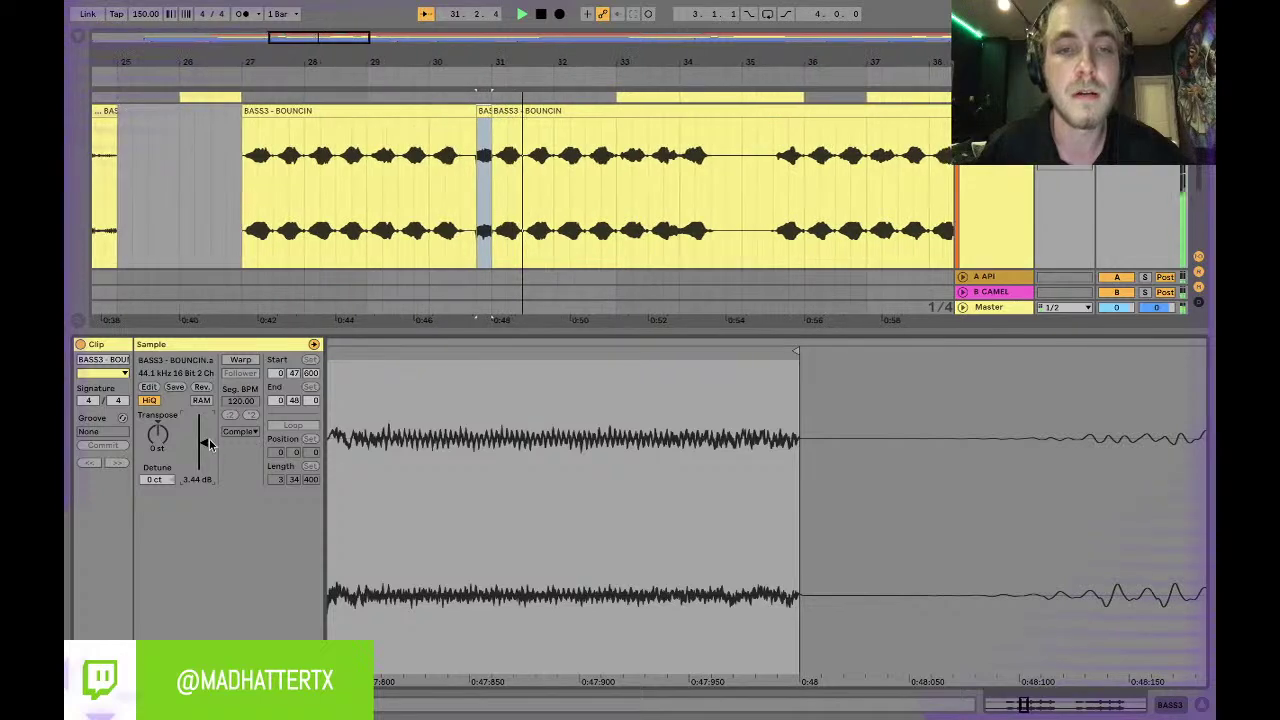
# Audition the full mix from bar 27 and hide the clip's sample settings to see all bass tracks.
pyautogui.hotkey('ctrl', 'z')
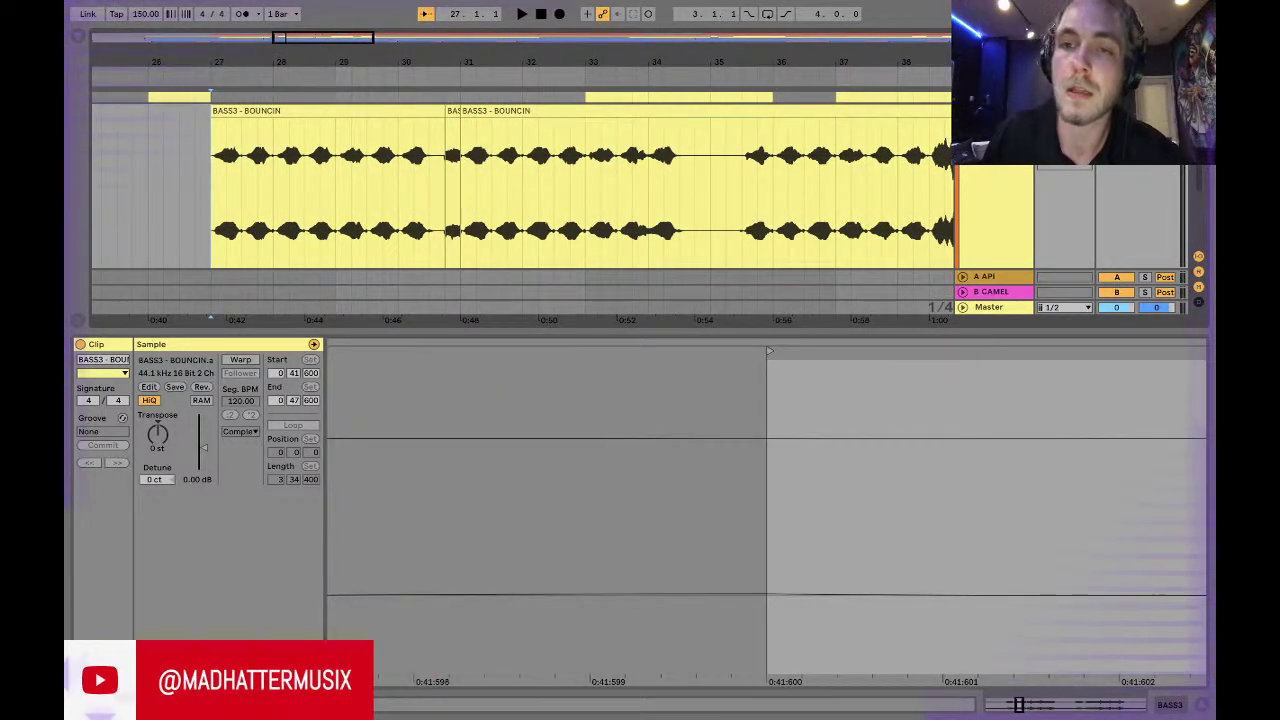
pyautogui.press('space')
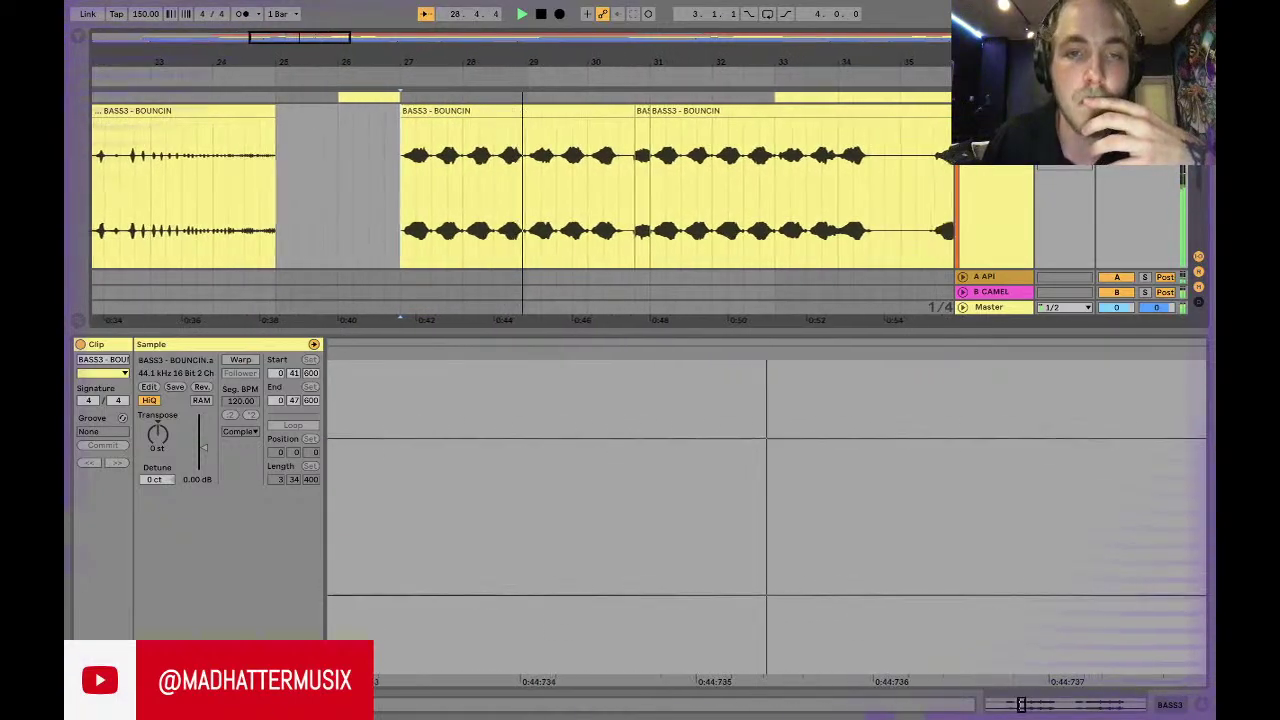
pyautogui.click(1205, 708)
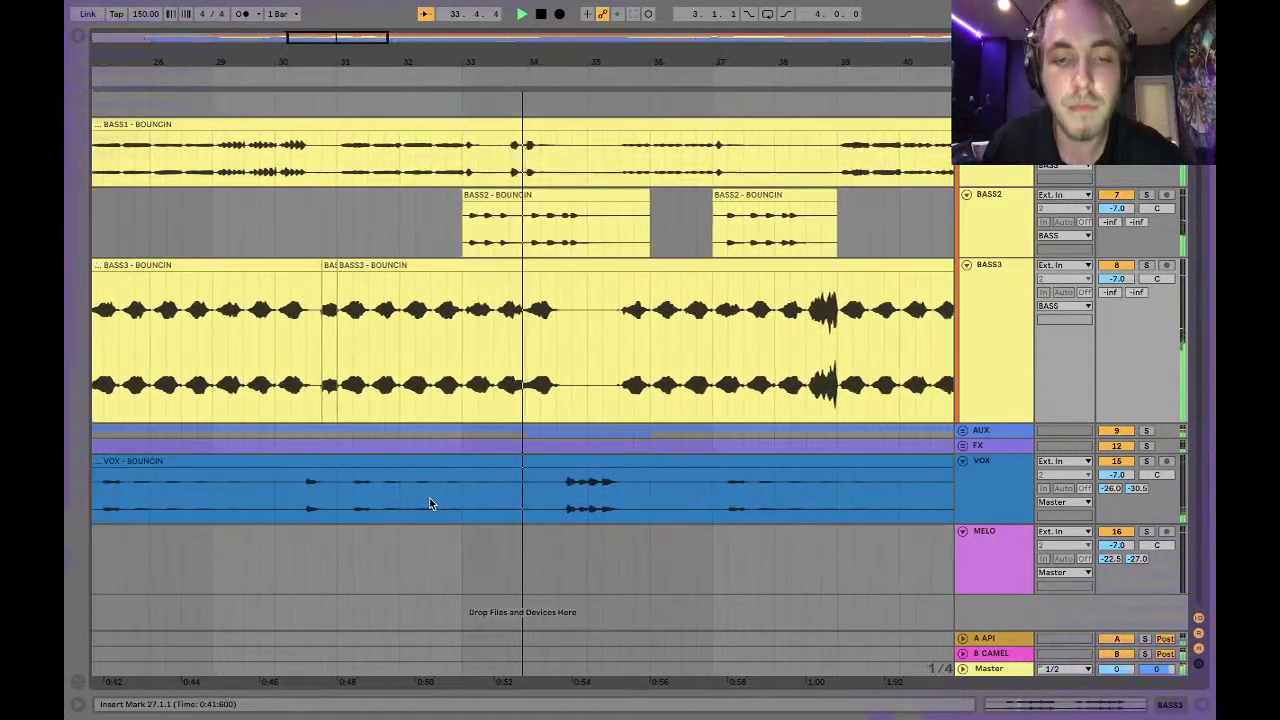
# Delete the silent BASS3 section from 34.3.1 to 35.3.1.
pyautogui.click(497, 346)
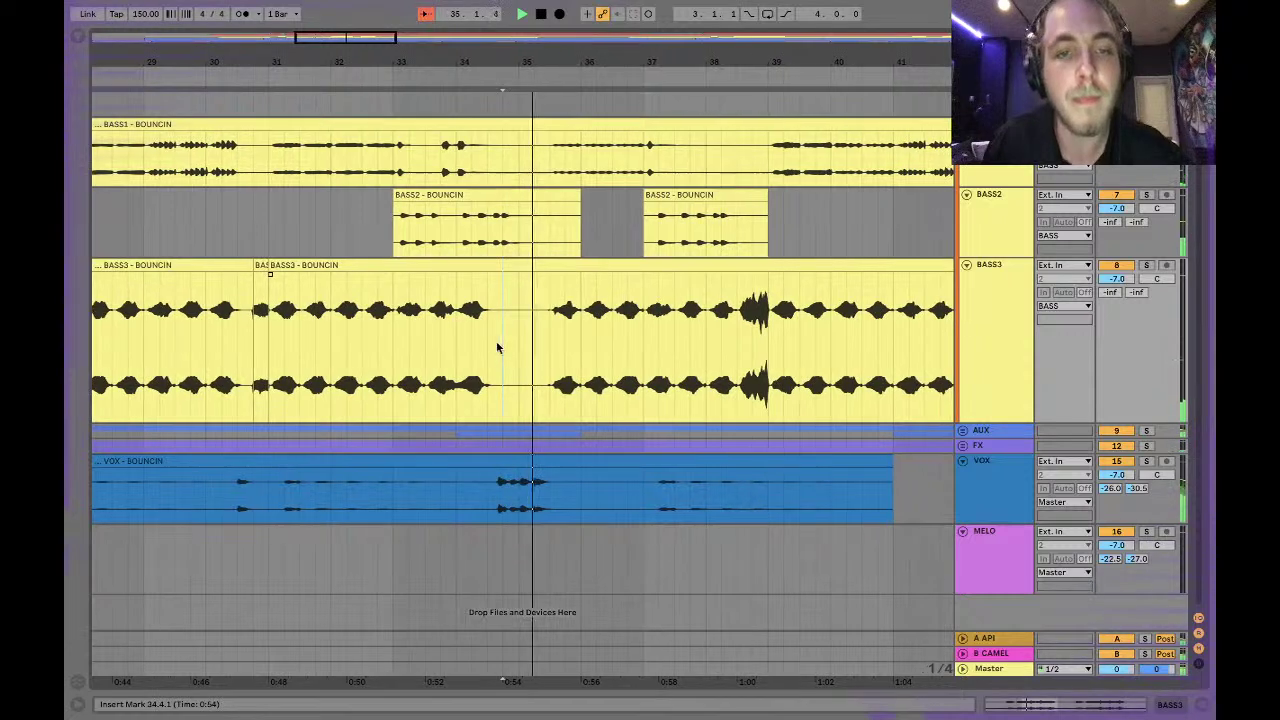
pyautogui.moveTo(489, 343); pyautogui.dragTo(549, 342)
pyautogui.hotkey('ctrl', 'e')
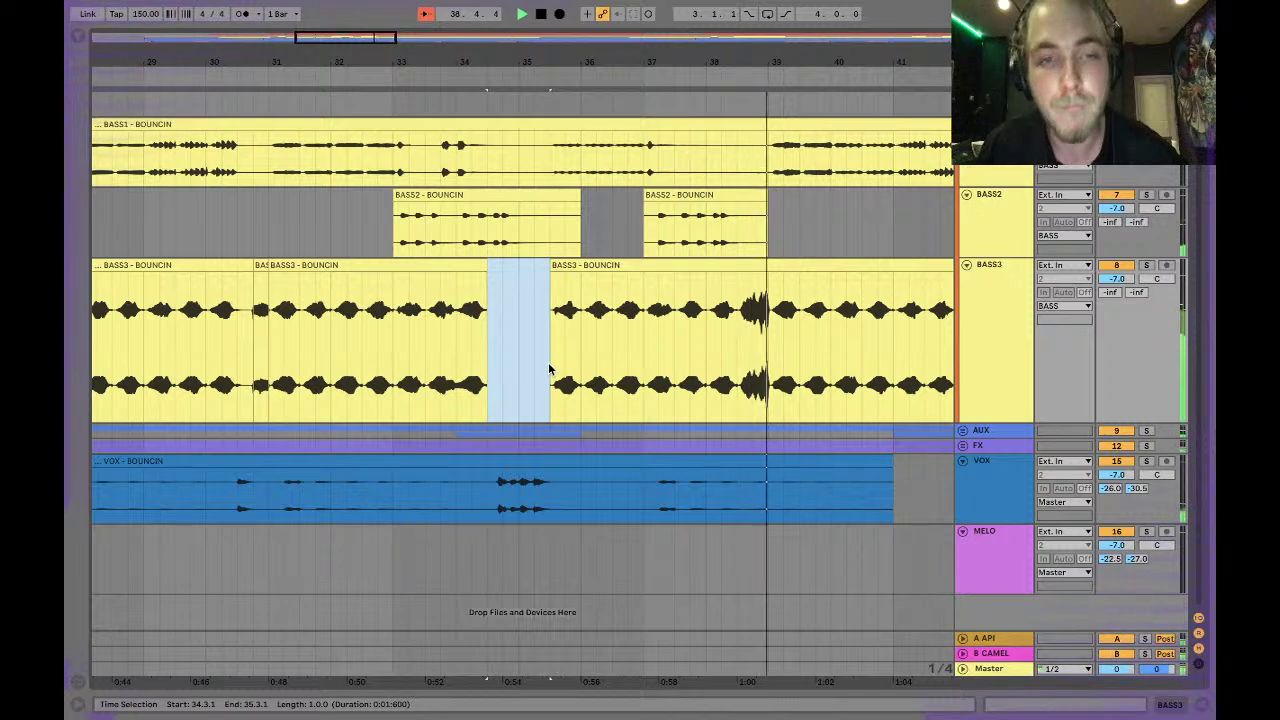
# Add an EQ Eight from the favourite plugins to the BASS3 track.
pyautogui.click(740, 335)
pyautogui.hotkey('ctrl', 'alt', 'l')
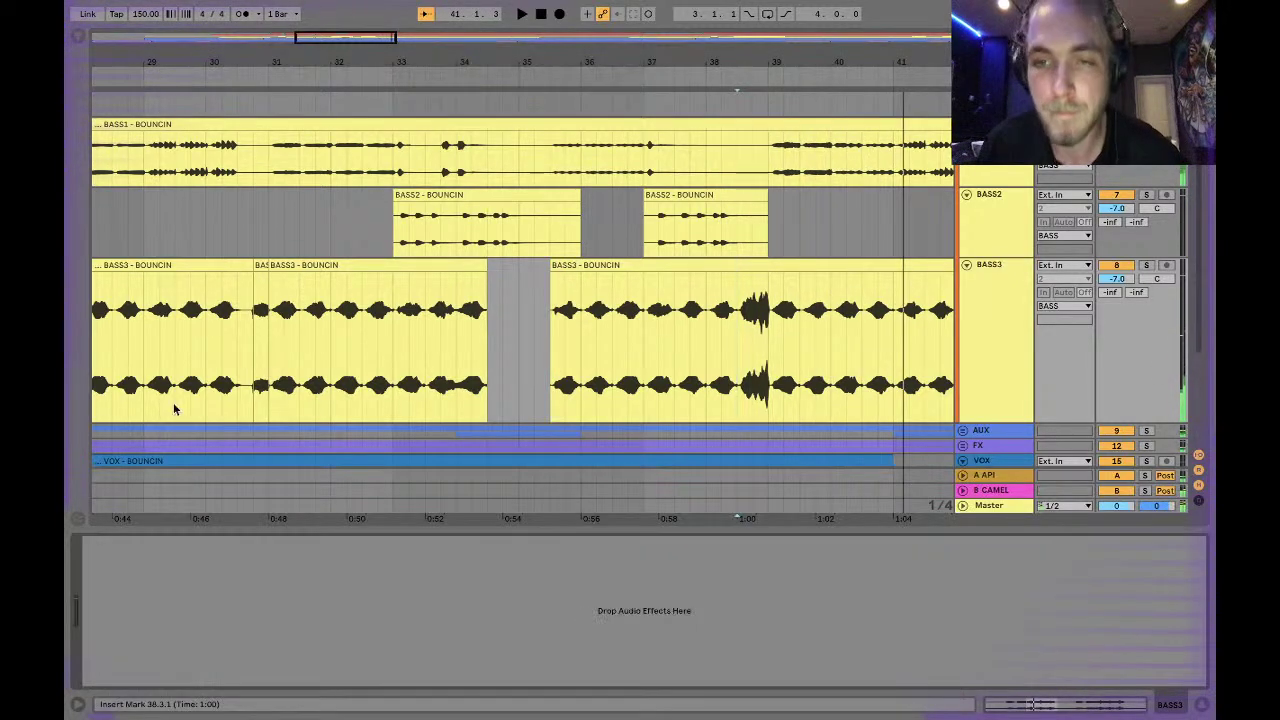
pyautogui.click(79, 37)
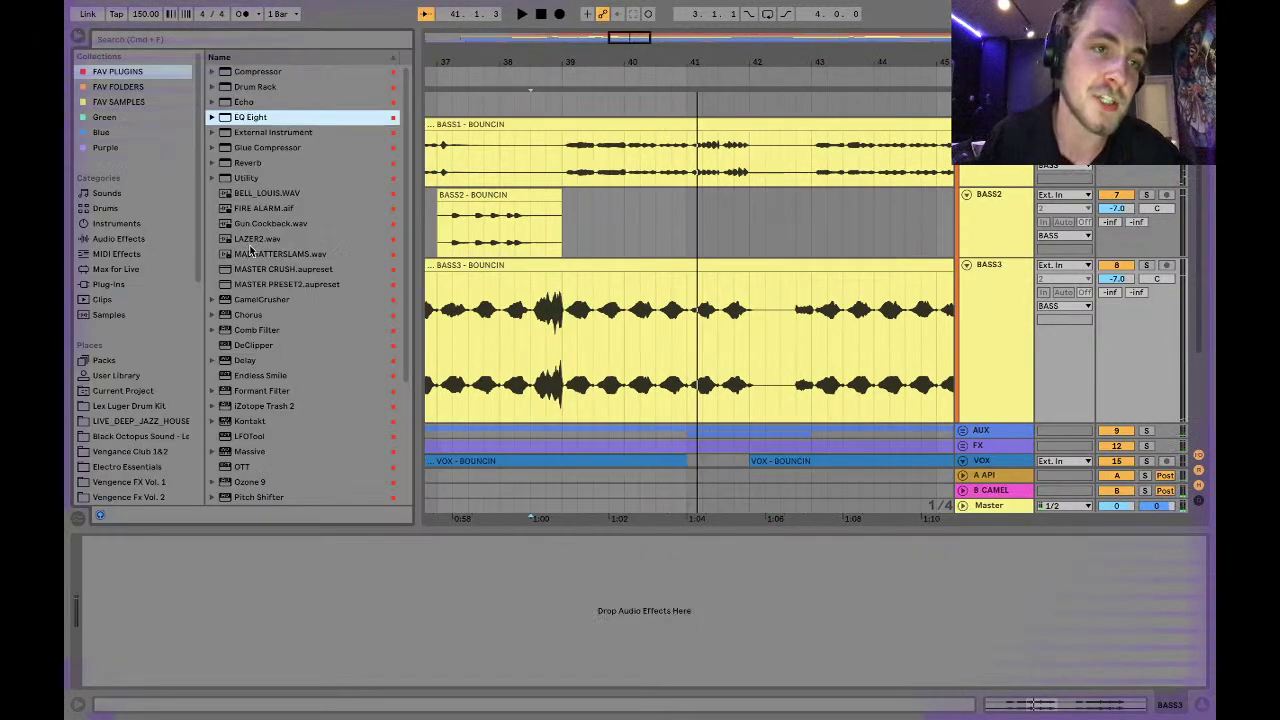
pyautogui.doubleClick(262, 117)
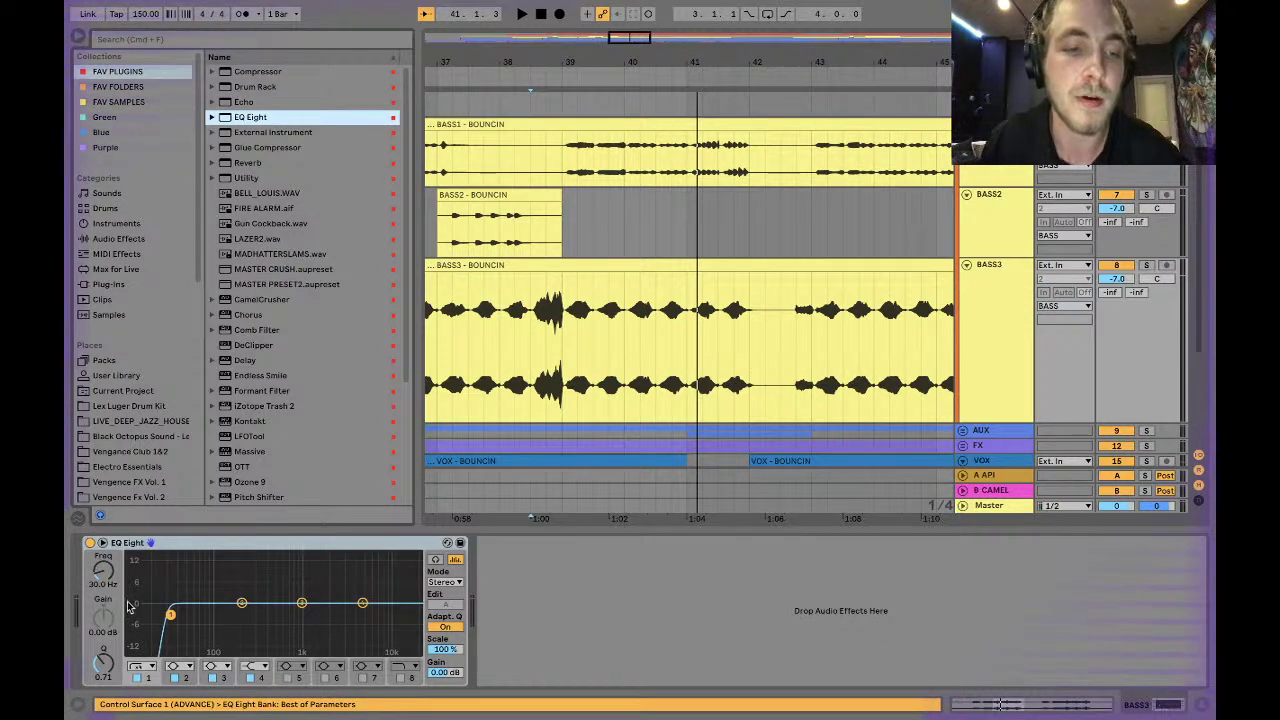
# Solo BASS3 and, while it plays, set the EQ Eight low cut to 26.1 Hz with a Q of 0.75.
pyautogui.click(1146, 265)
pyautogui.press('space')
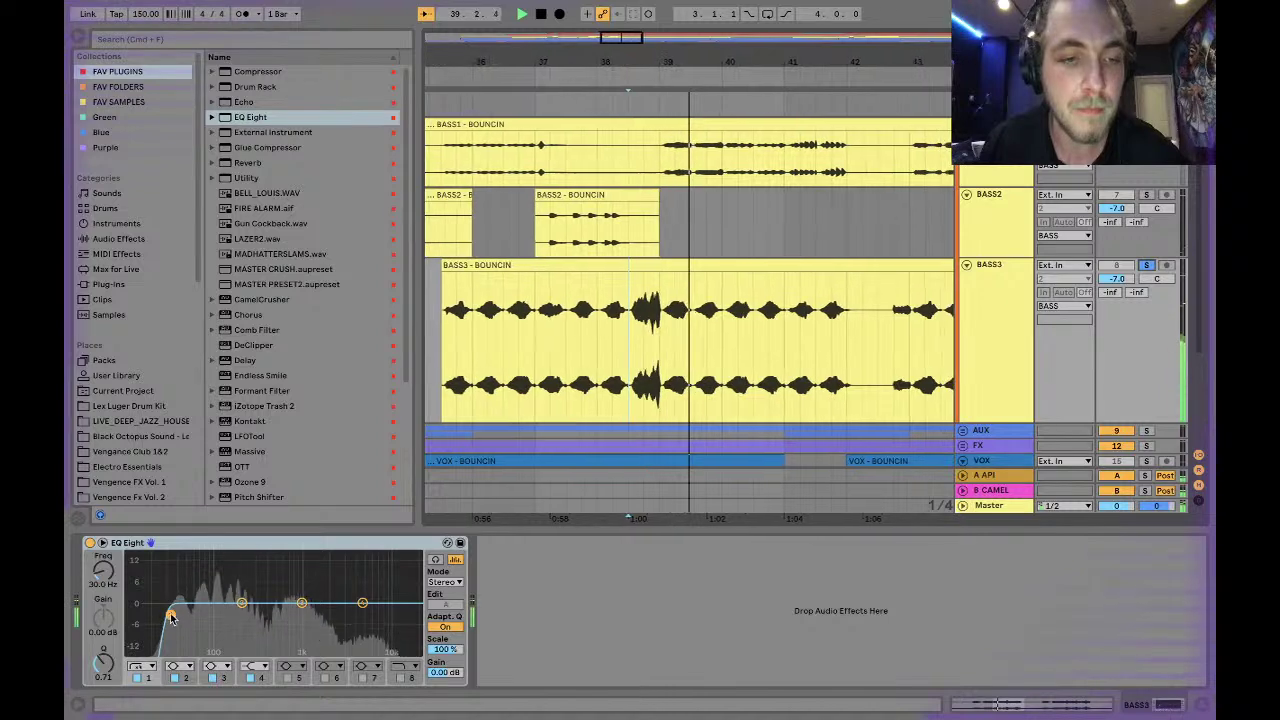
pyautogui.moveTo(170, 616); pyautogui.dragTo(166, 618)
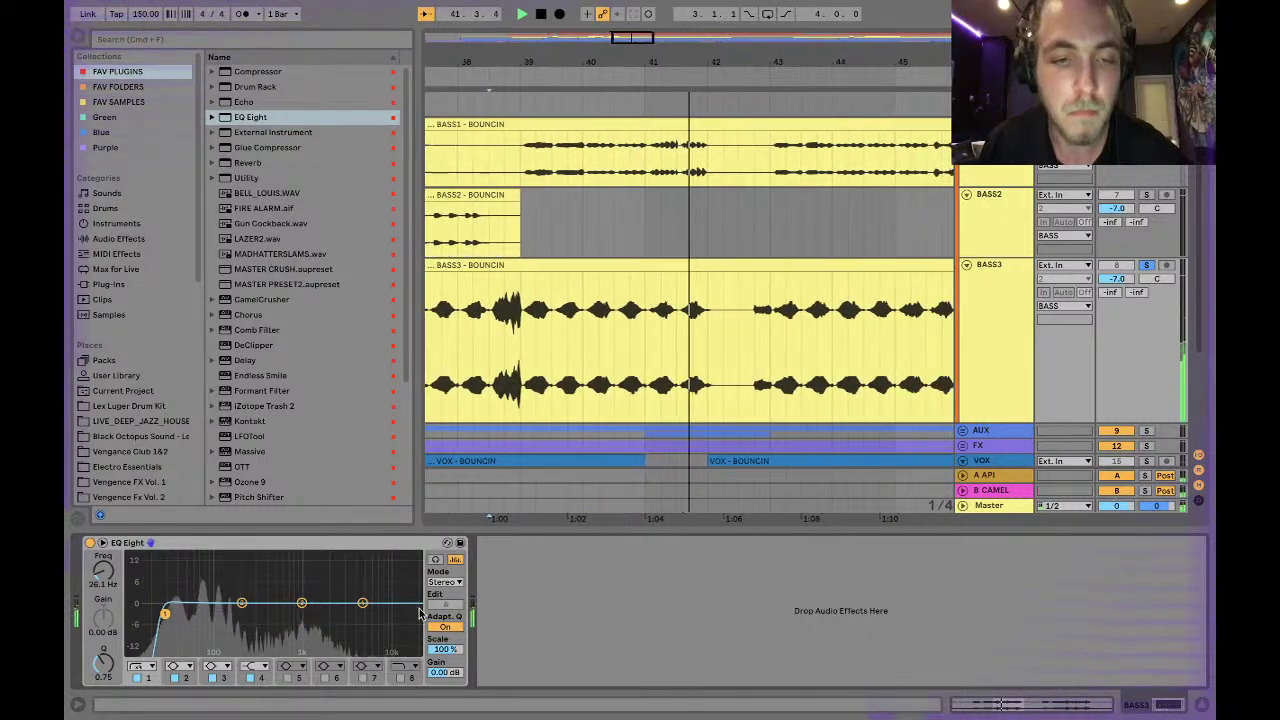
# Delete the silent BASS3 section from 42.1.1 to 42.3.1.
pyautogui.click(637, 343)
pyautogui.moveTo(637, 345)
pyautogui.mouseDown()
pyautogui.moveTo(676, 338)
pyautogui.moveTo(640, 331)
pyautogui.mouseUp()
pyautogui.press('Delete')
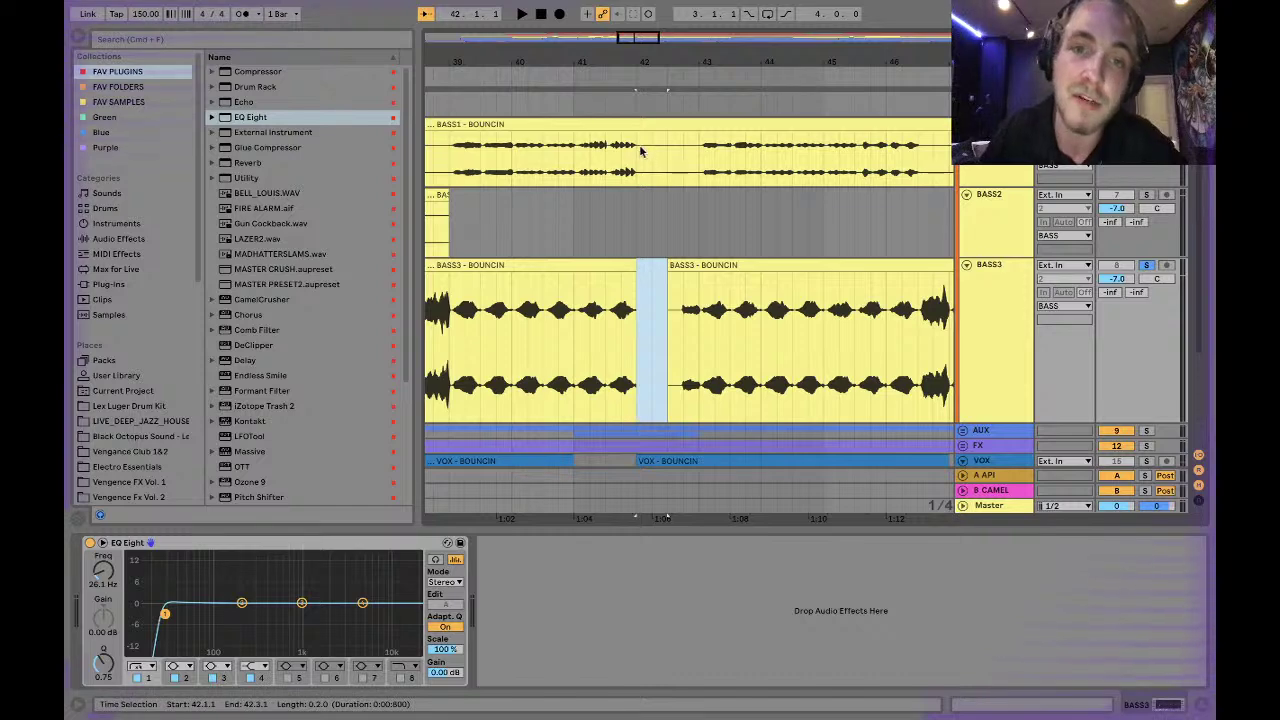
# Delete the silent BASS1 section from bar 42 to bar 43.
pyautogui.moveTo(633, 156); pyautogui.dragTo(695, 158)
pyautogui.press('Delete')
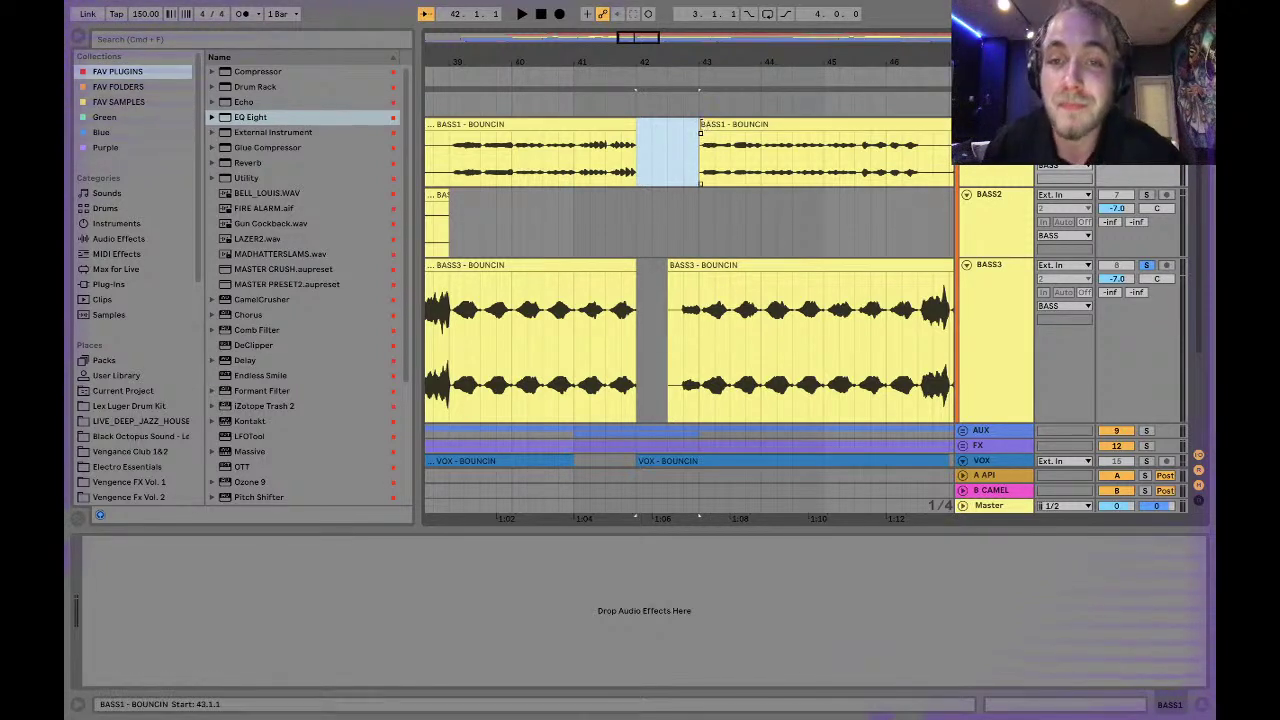
pyautogui.moveTo(670, 277)
pyautogui.mouseDown()
pyautogui.moveTo(683, 293)
pyautogui.moveTo(690, 280)
pyautogui.moveTo(662, 282)
pyautogui.mouseUp()
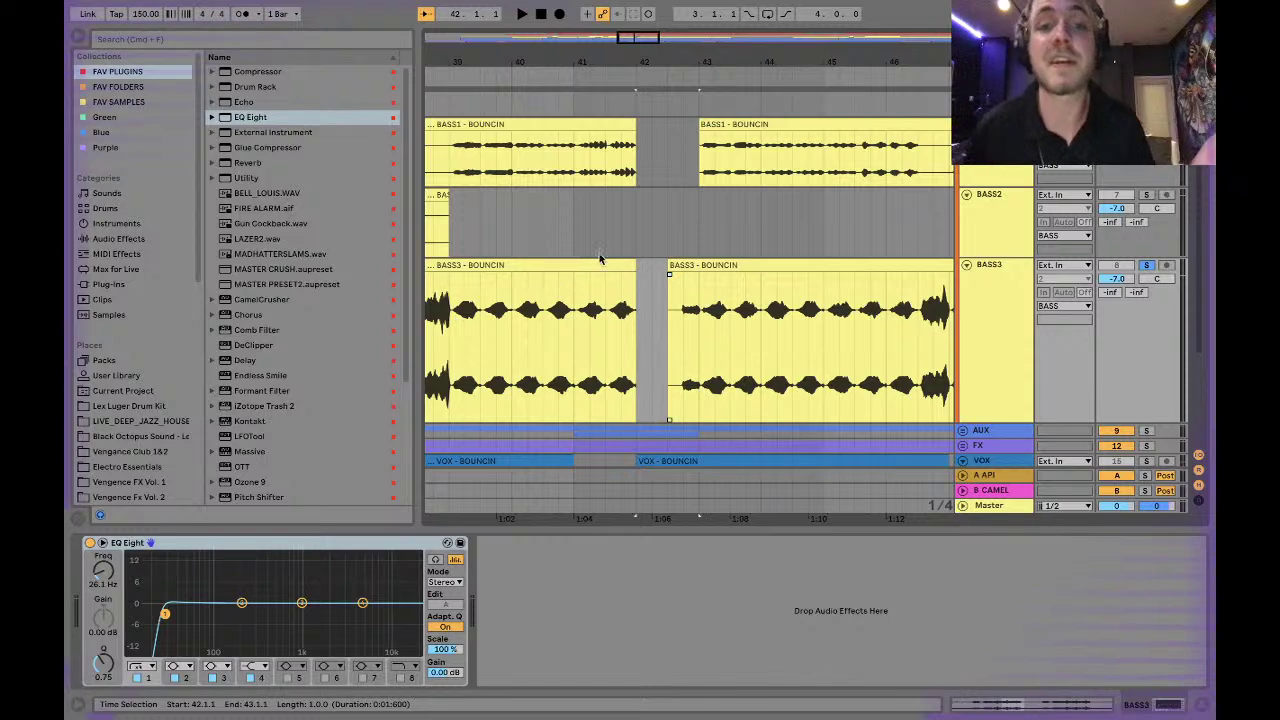
# Split the BASS3 section from bar 41 to 42 into its own clip and raise its gain to 1.19 dB.
pyautogui.moveTo(575, 318)
pyautogui.mouseDown()
pyautogui.moveTo(645, 310)
pyautogui.moveTo(574, 302)
pyautogui.mouseUp()
pyautogui.press('super+e')
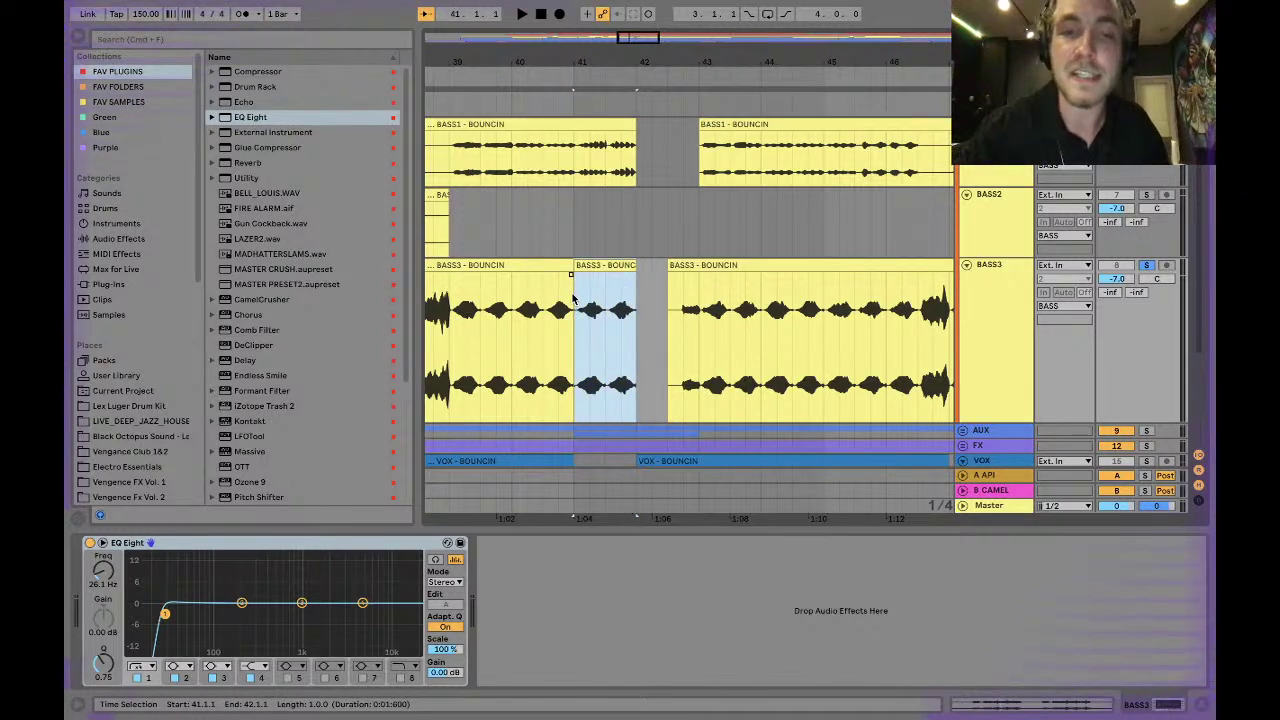
pyautogui.doubleClick(612, 266)
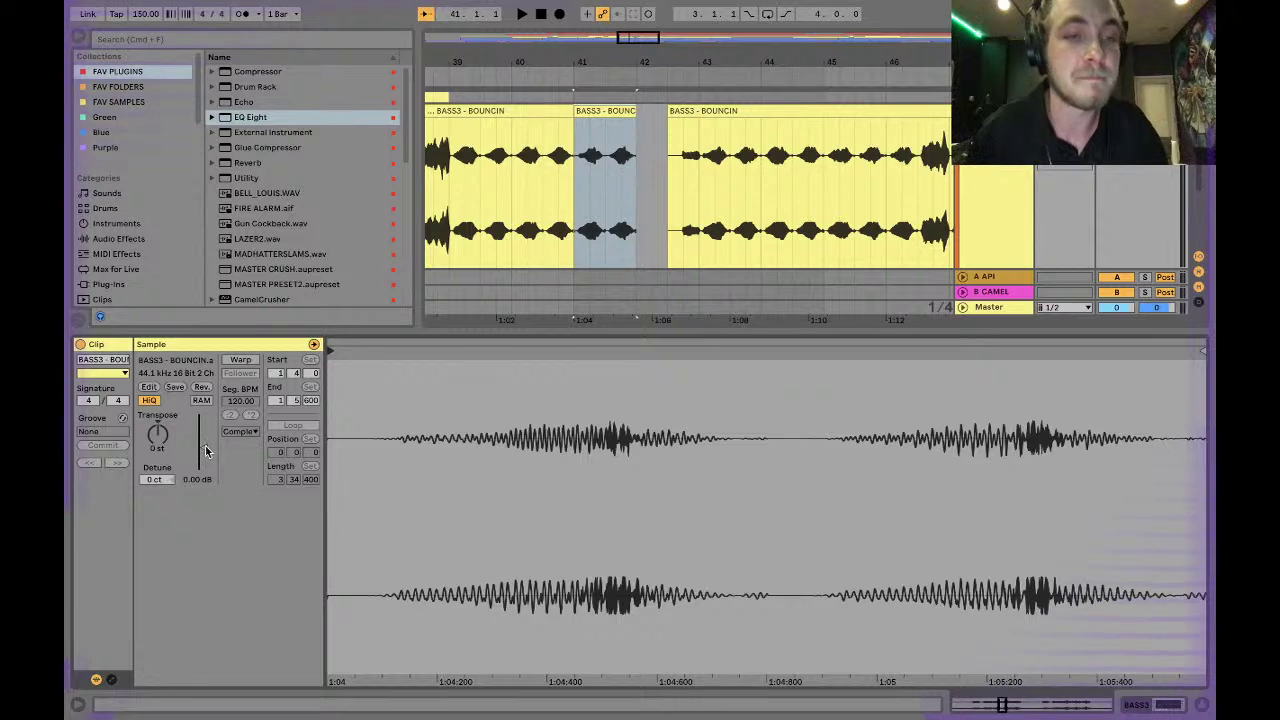
pyautogui.moveTo(203, 447); pyautogui.dragTo(203, 442)
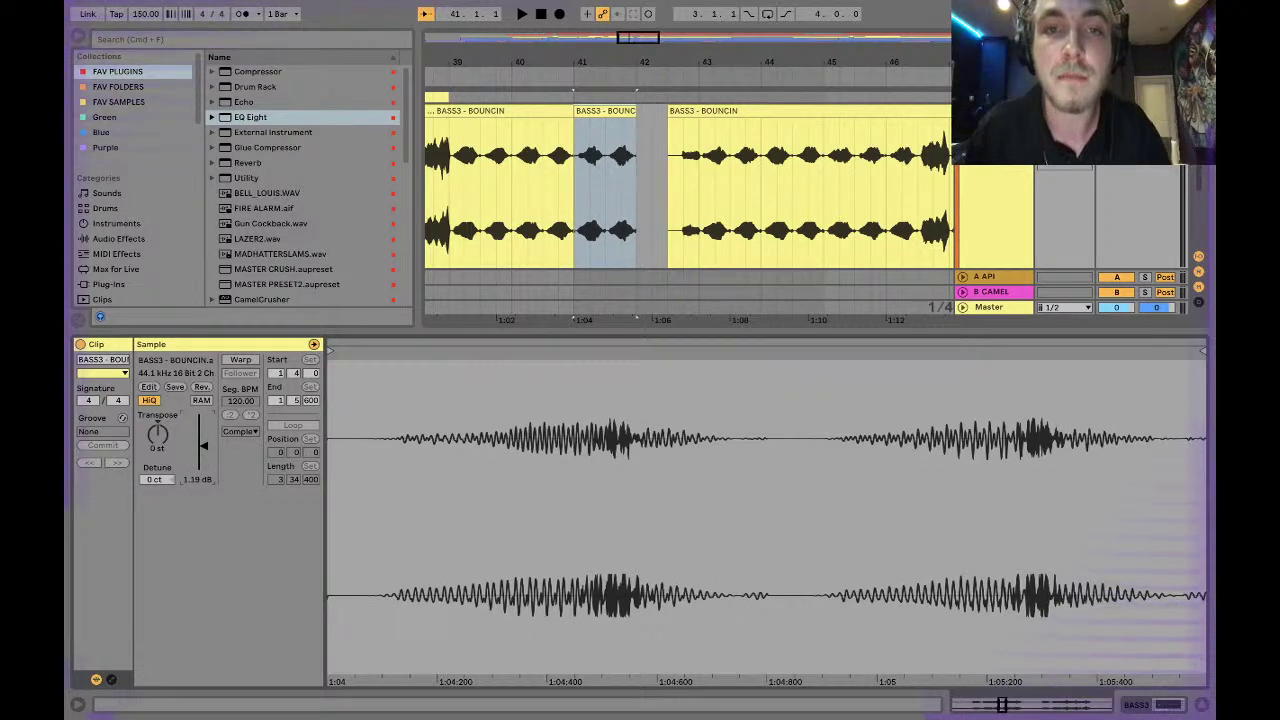
pyautogui.click(676, 197)
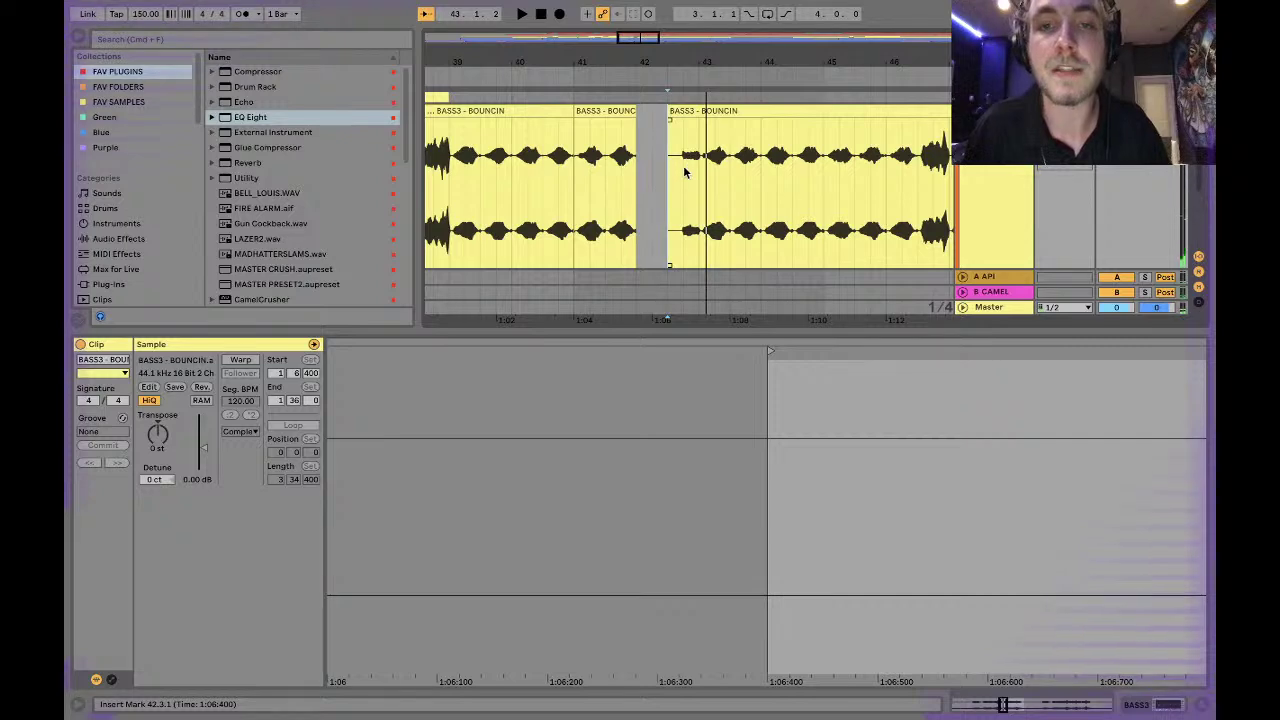
# Check the gain of the short BASS3 clip at 30.4.1, and play BASS3 from 42.3.1.
pyautogui.hscroll(-10, 678, 167)
pyautogui.scroll(1, 678, 167)
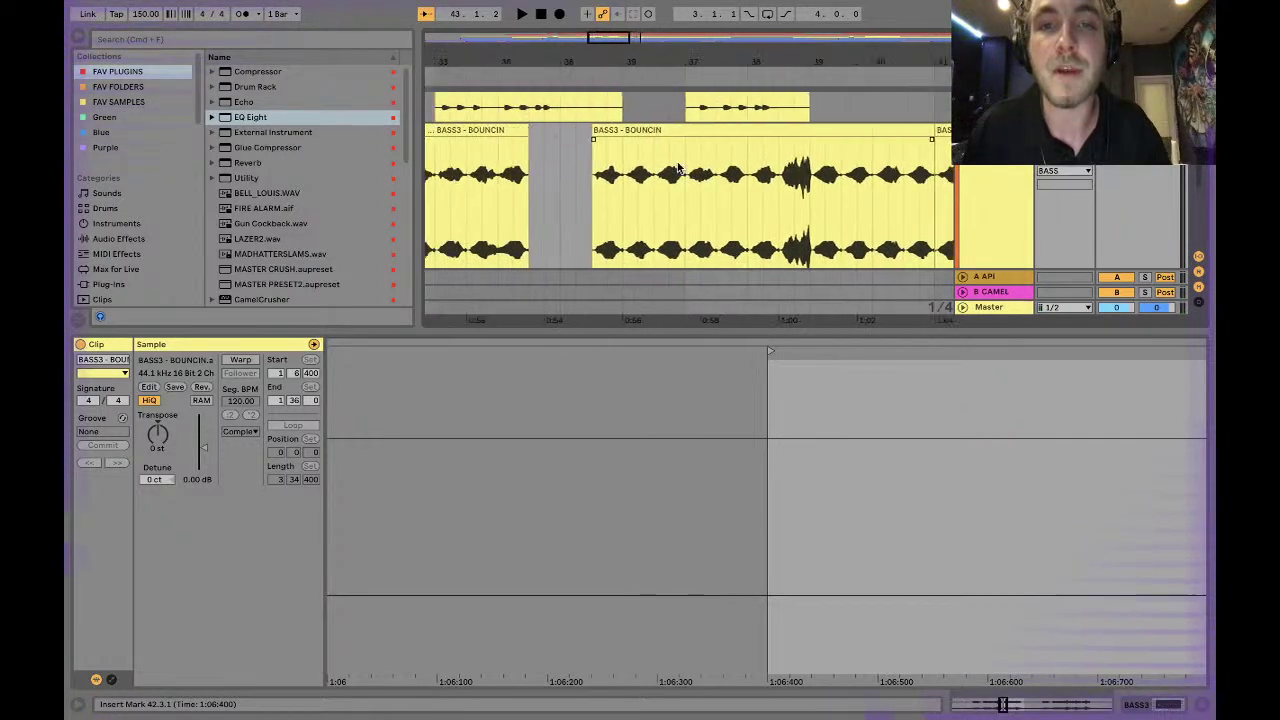
pyautogui.hscroll(-2, 678, 167)
pyautogui.moveTo(684, 160); pyautogui.dragTo(697, 160)
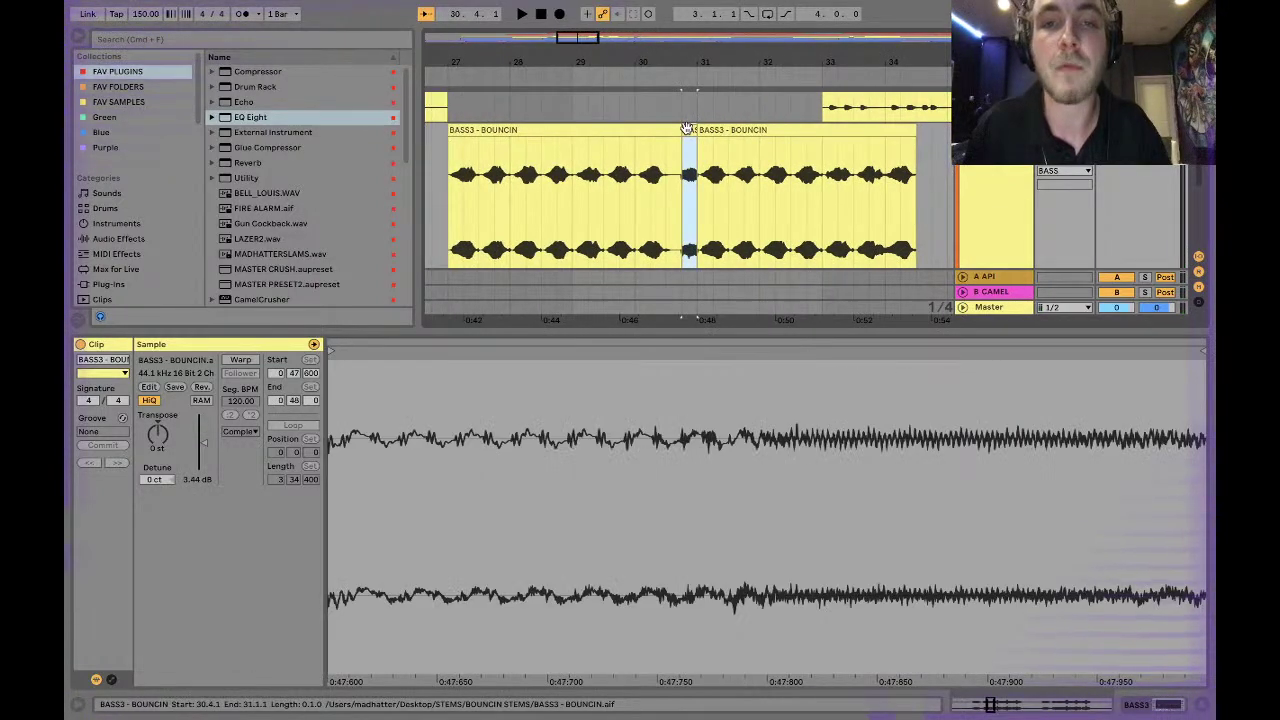
pyautogui.hscroll(11, 797, 179)
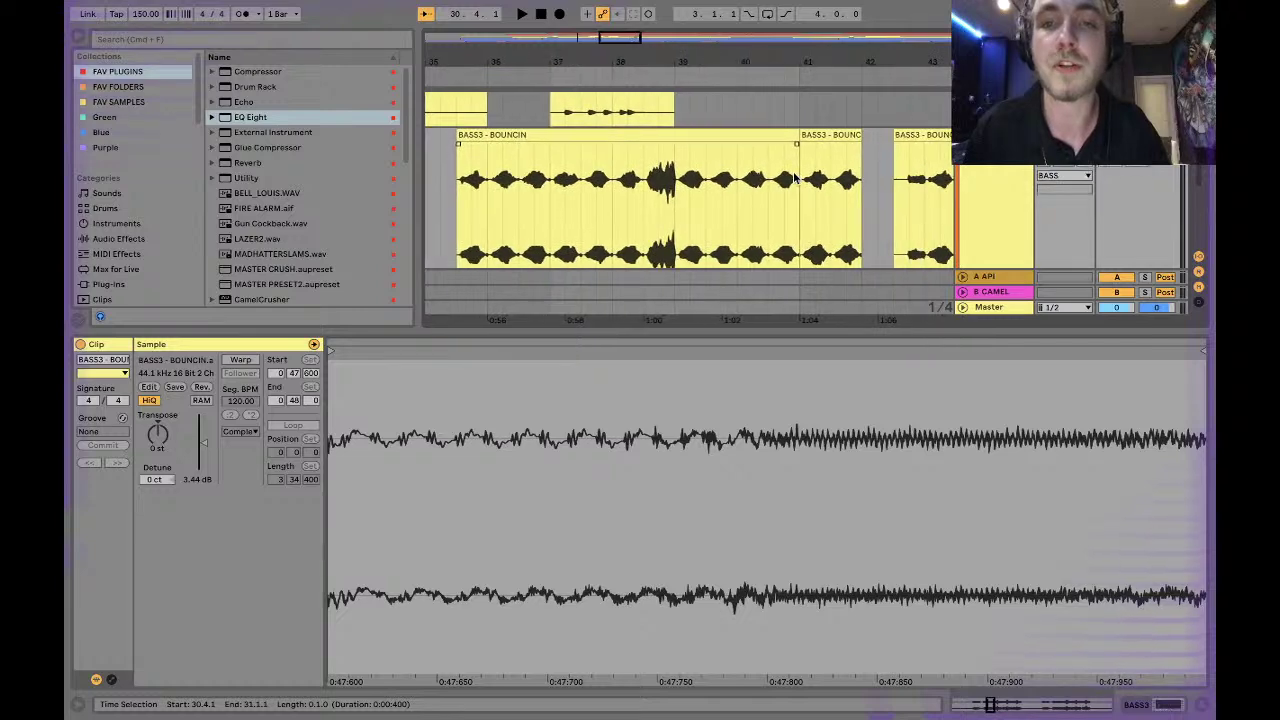
pyautogui.hscroll(3, 797, 179)
pyautogui.click(706, 134)
pyautogui.press('space')
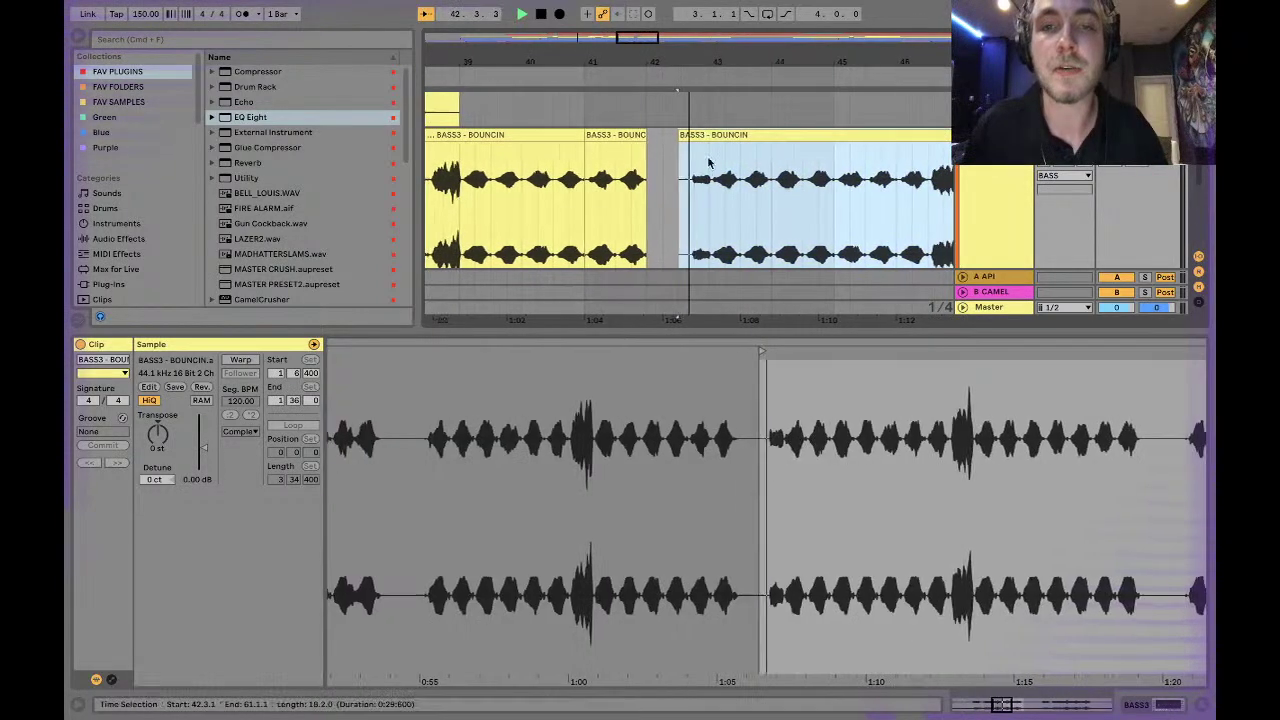
# Split the BASS3 section from 42.3.1 to 43.1.1 into its own clip, set its gain to 3.44 dB, and play from bar 41.
pyautogui.moveTo(688, 200); pyautogui.dragTo(665, 196)
pyautogui.press('space')
pyautogui.press('super+e')
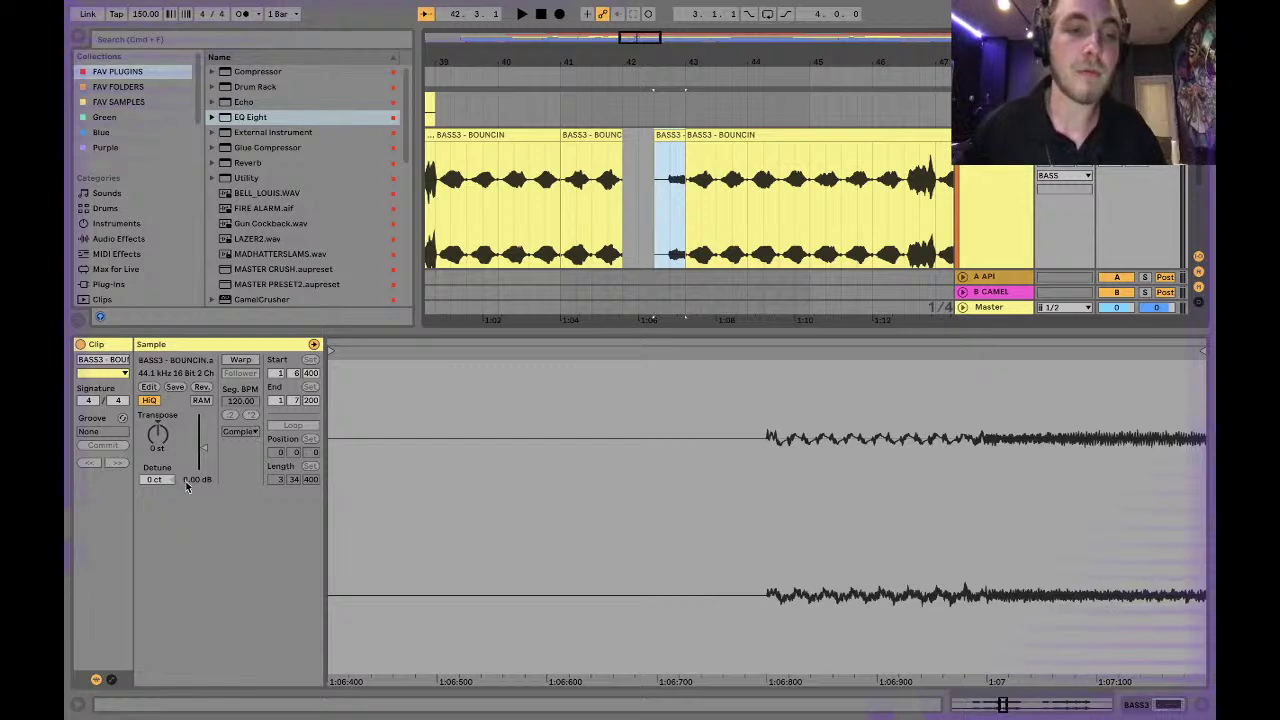
pyautogui.click(185, 482)
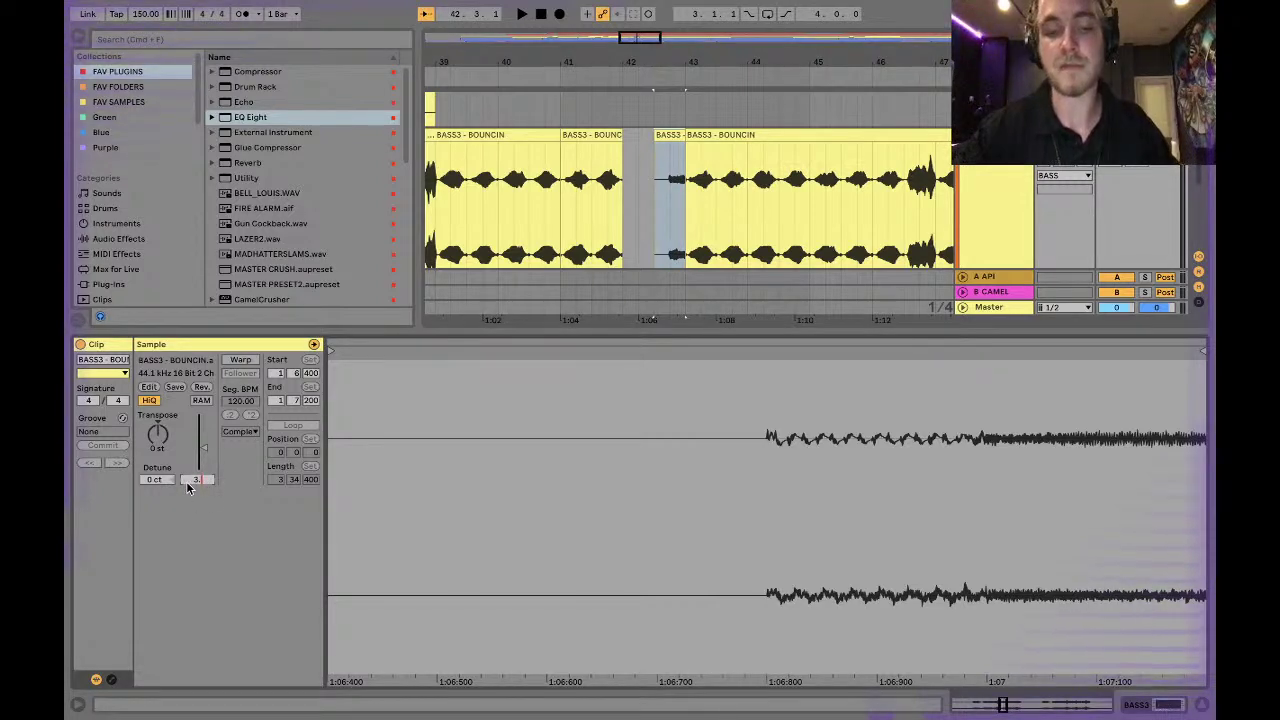
pyautogui.moveTo(186, 481); pyautogui.dragTo(186, 462)
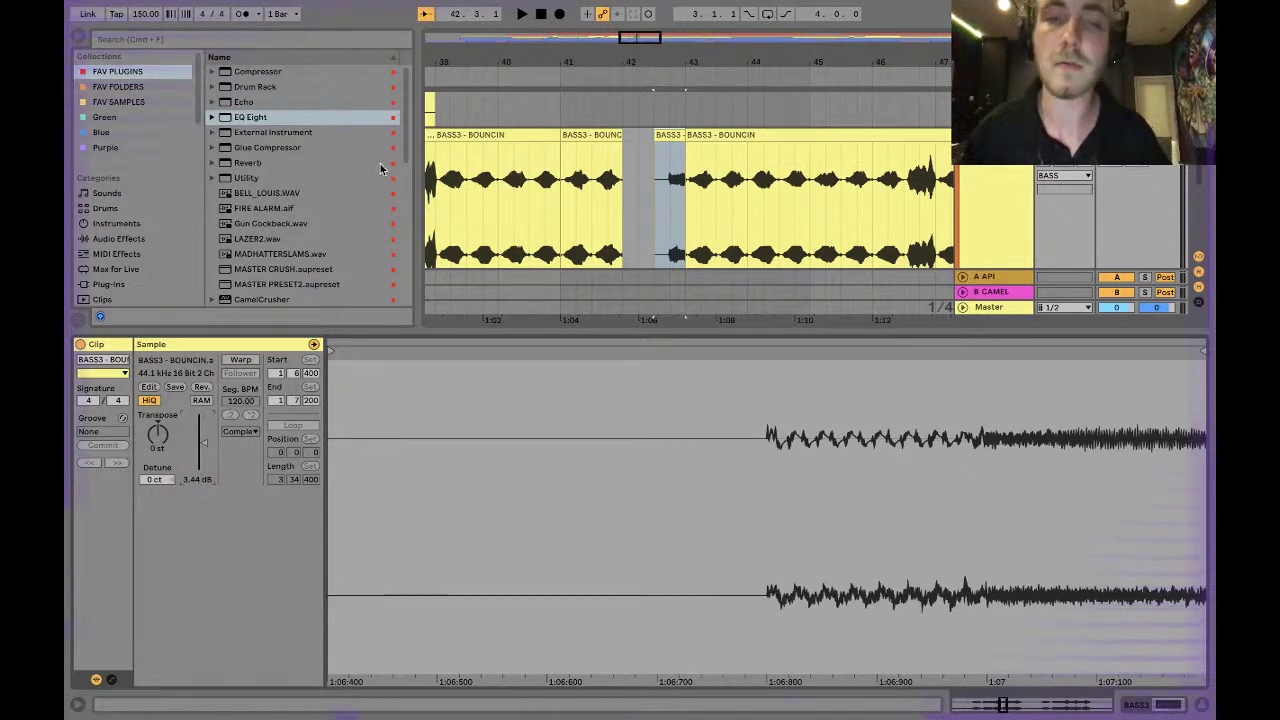
pyautogui.click(583, 135)
pyautogui.press('space')
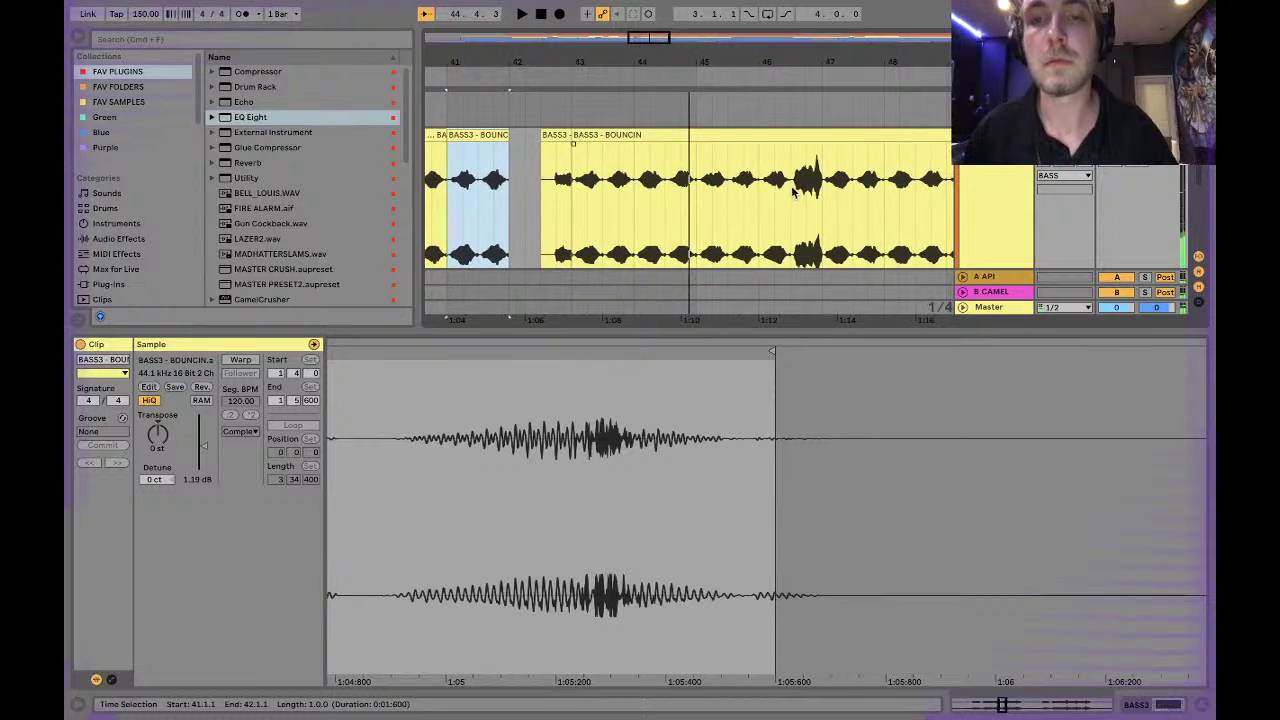
# Increase the BASS3 track's height and examine its waveform levels from bar 43 to bar 50.
pyautogui.hscroll(-2, 760, 196)
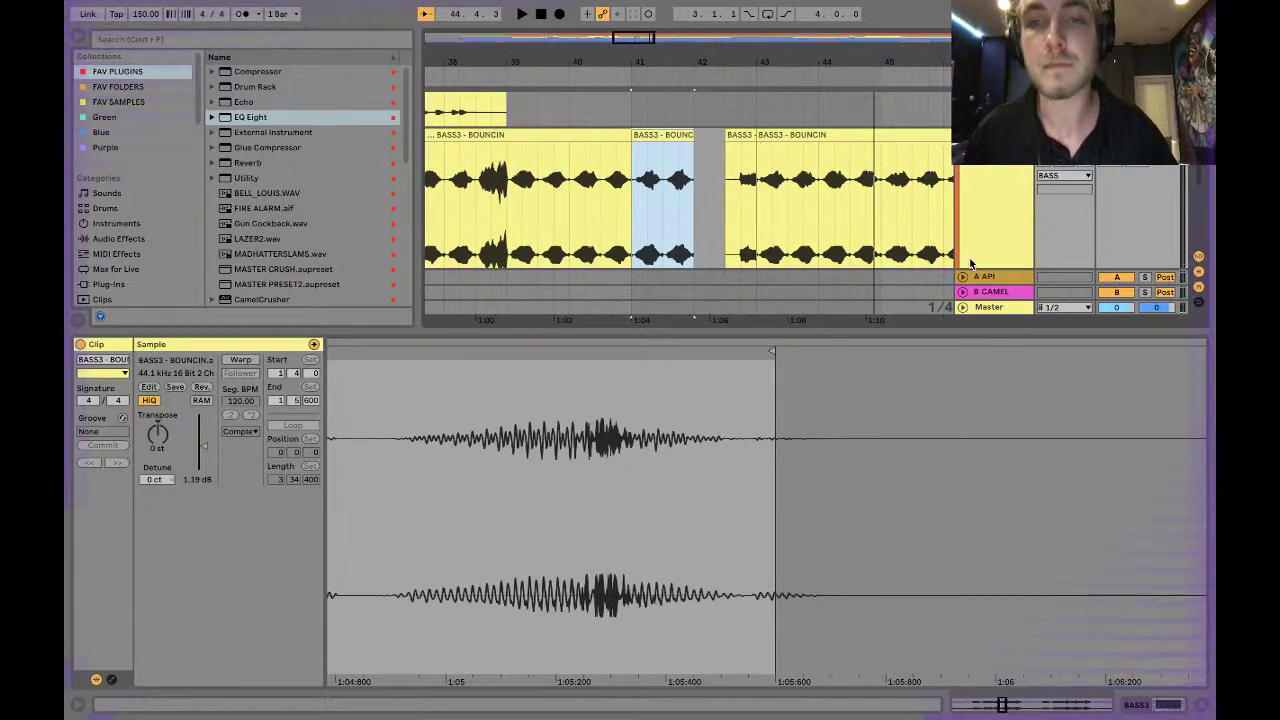
pyautogui.scroll(-2, 974, 244)
pyautogui.moveTo(985, 226); pyautogui.dragTo(985, 300)
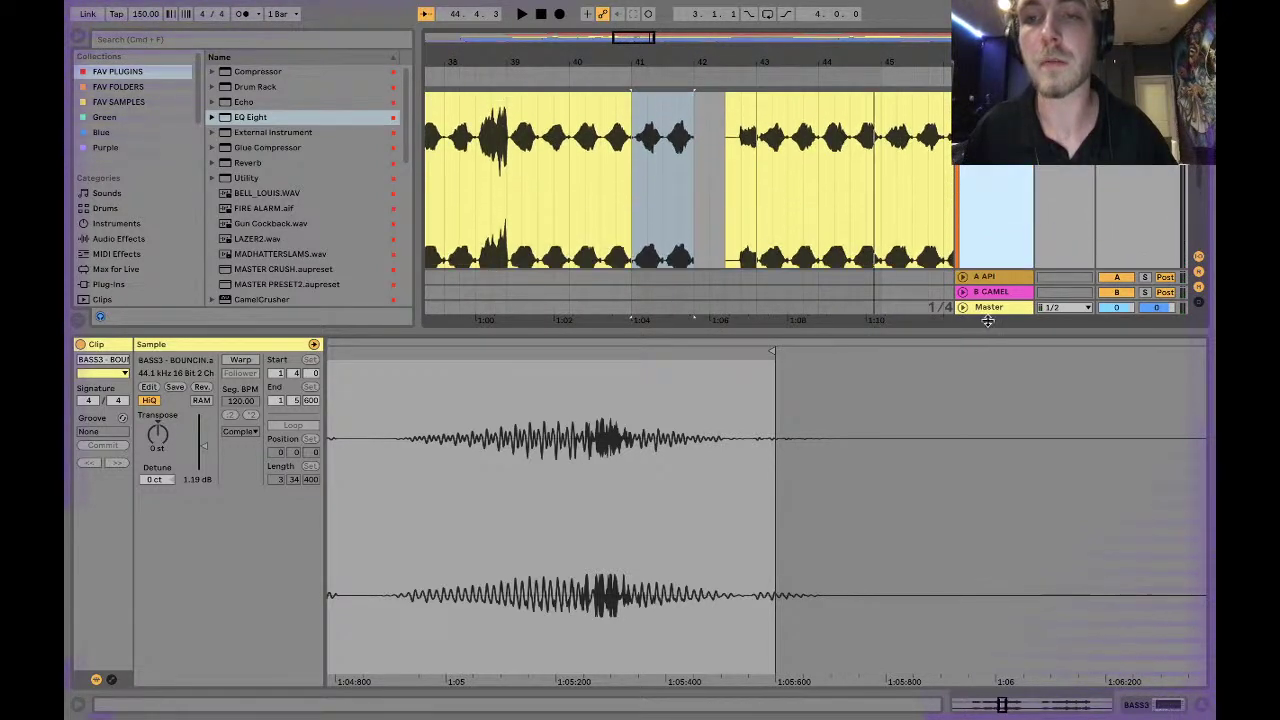
pyautogui.hscroll(3, 852, 216)
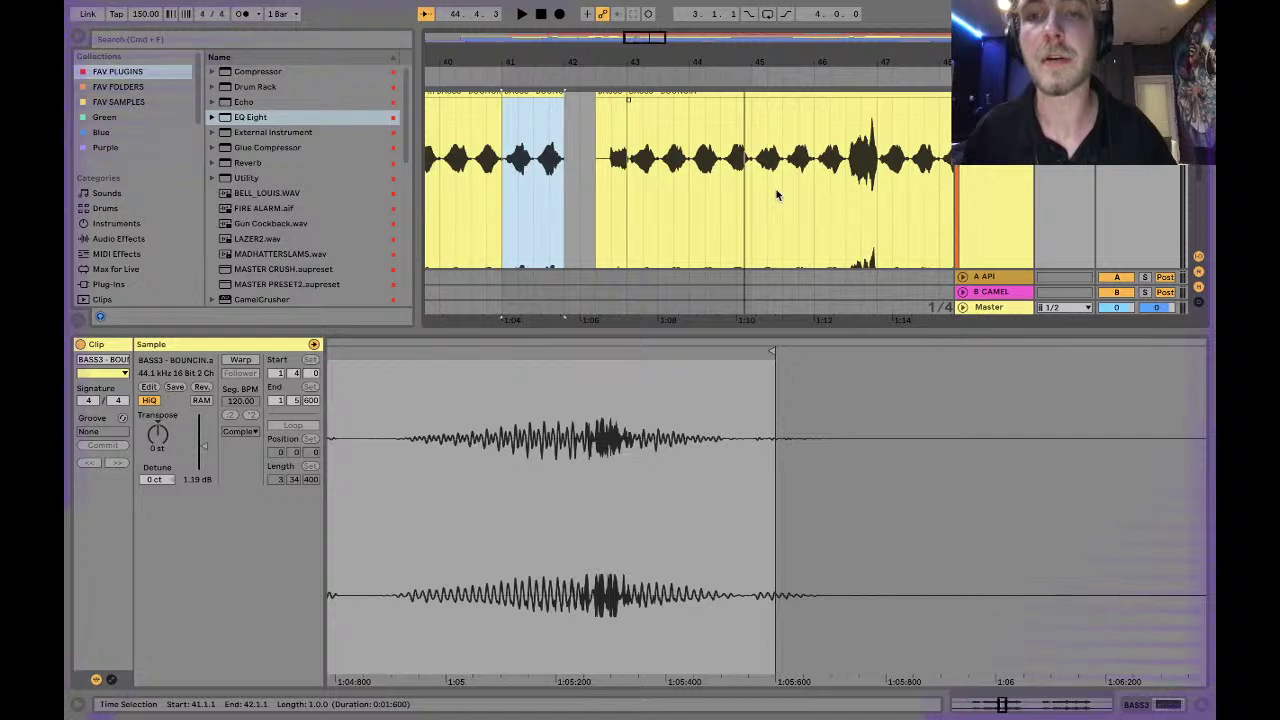
pyautogui.hscroll(3, 803, 189)
pyautogui.hscroll(1, 818, 189)
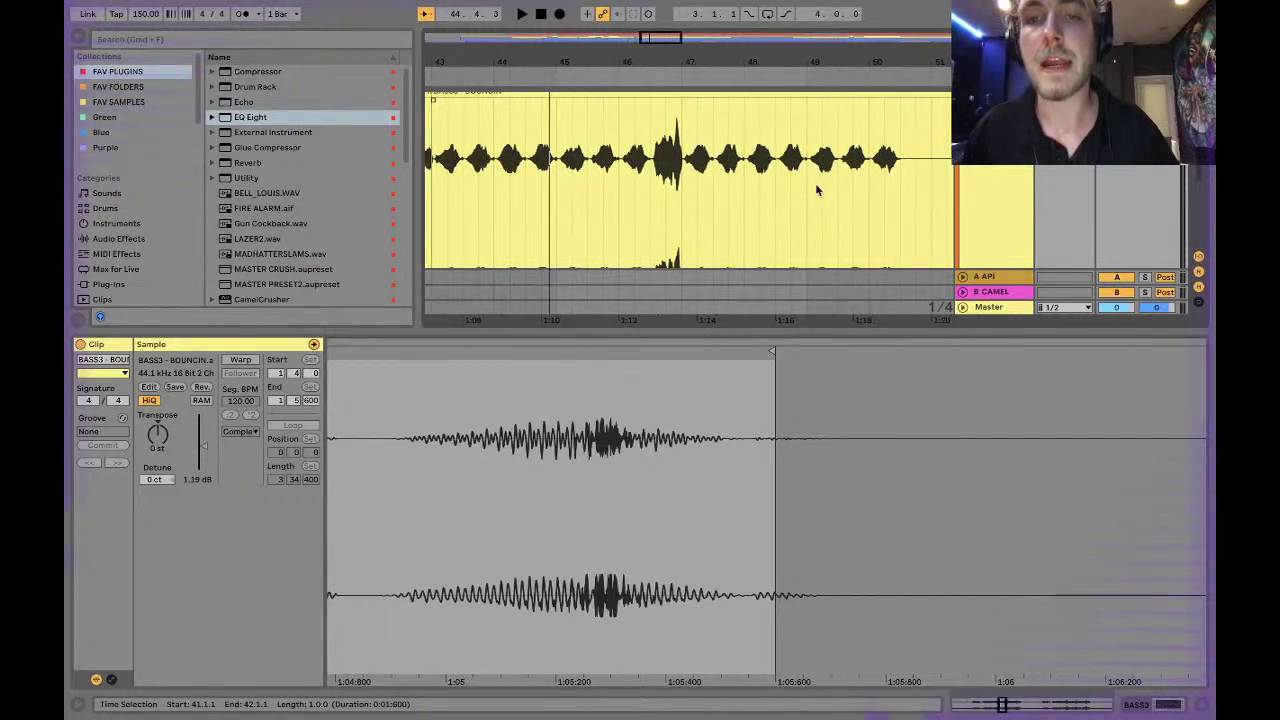
pyautogui.scroll(2, 507, 175)
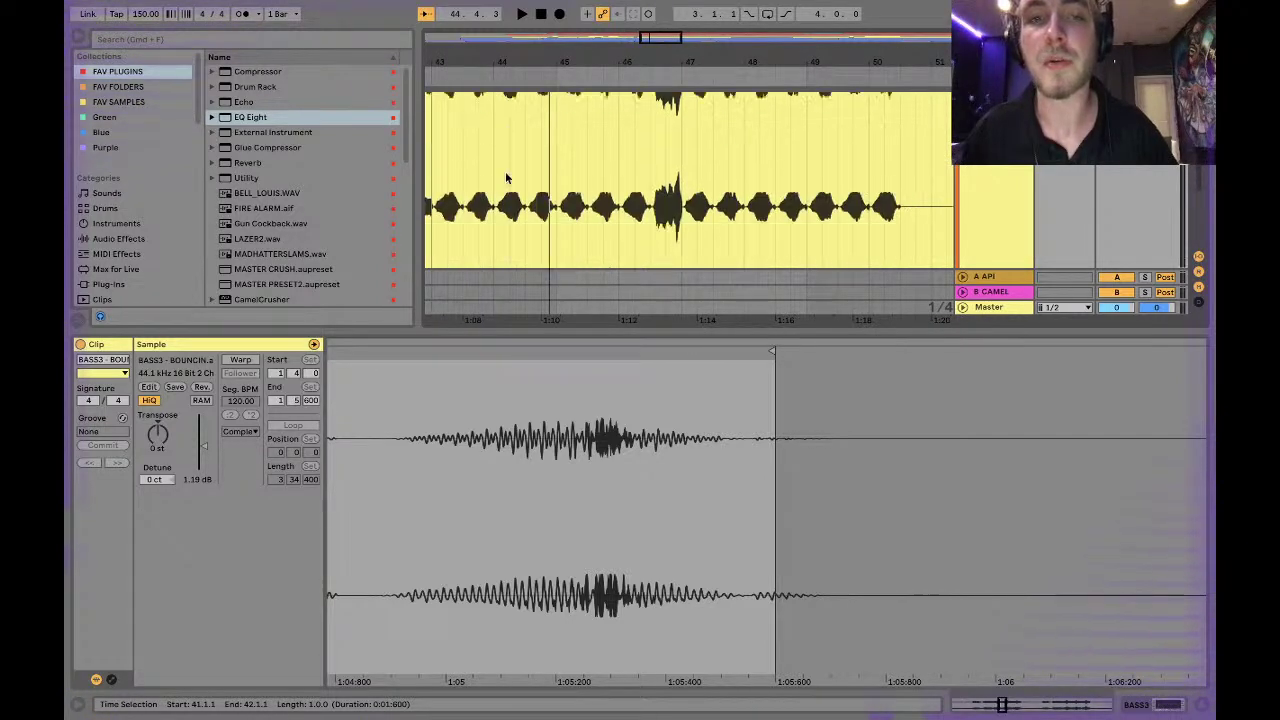
pyautogui.scroll(1, 507, 177)
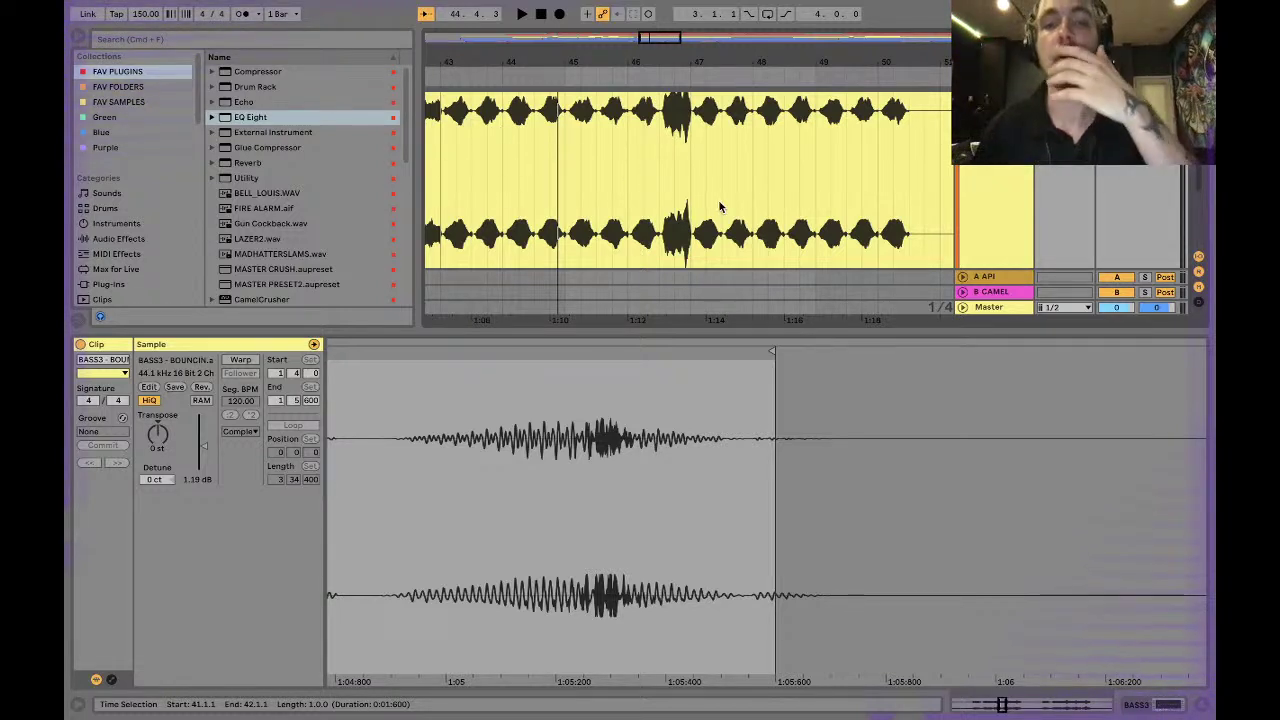
pyautogui.scroll(3, 738, 195)
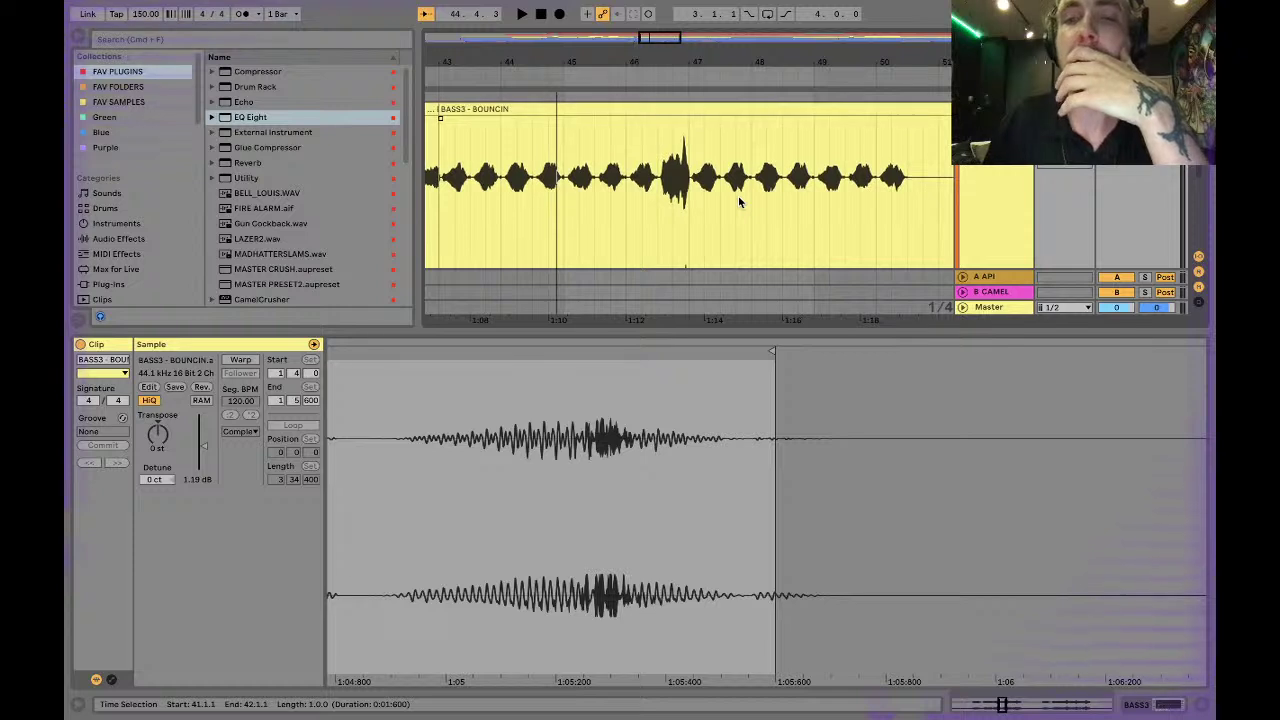
pyautogui.scroll(-2, 738, 195)
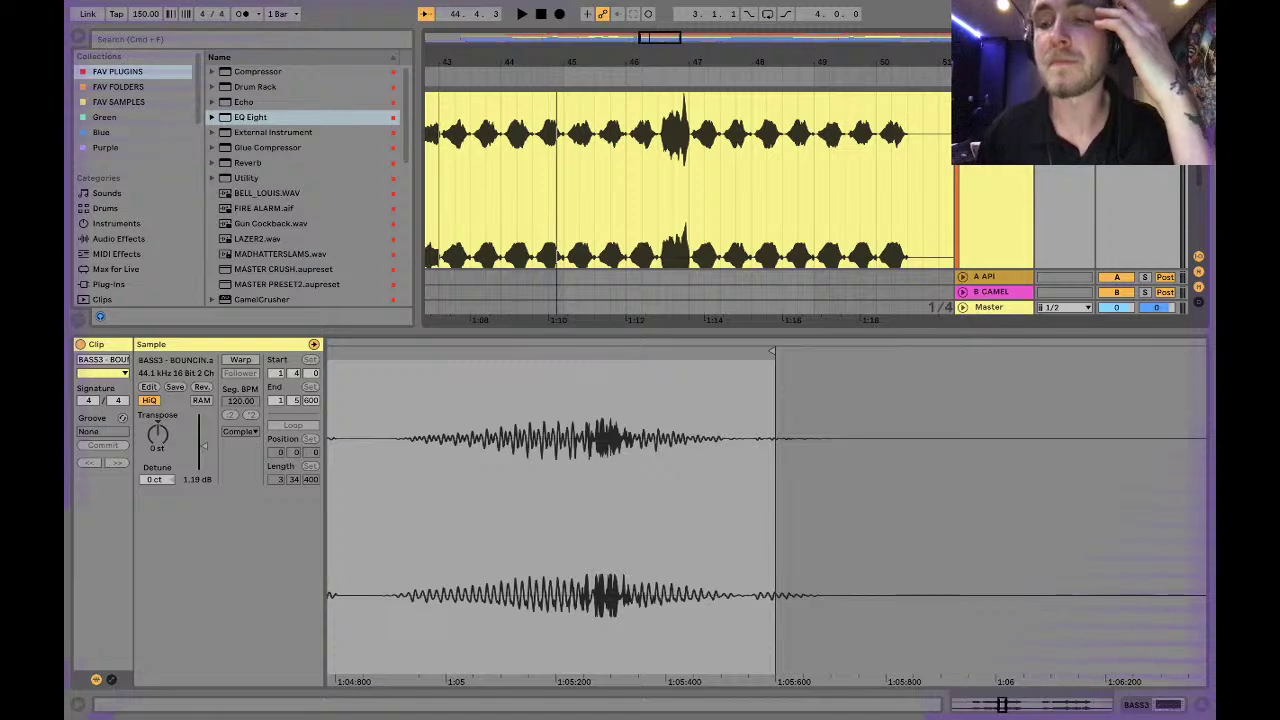
# Hide the clip detail view and delete the silent BASS3 section from 50.3.1 to 51.3.1.
pyautogui.click(1198, 704)
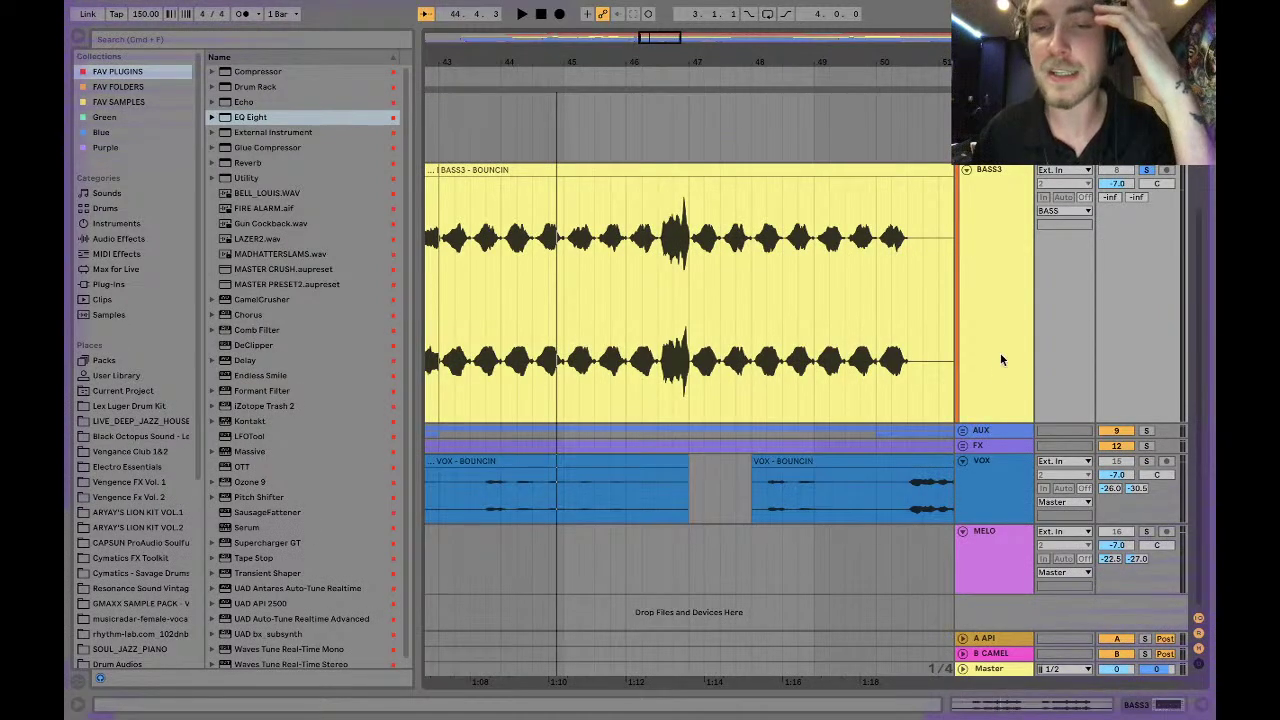
pyautogui.hscroll(5, 728, 262)
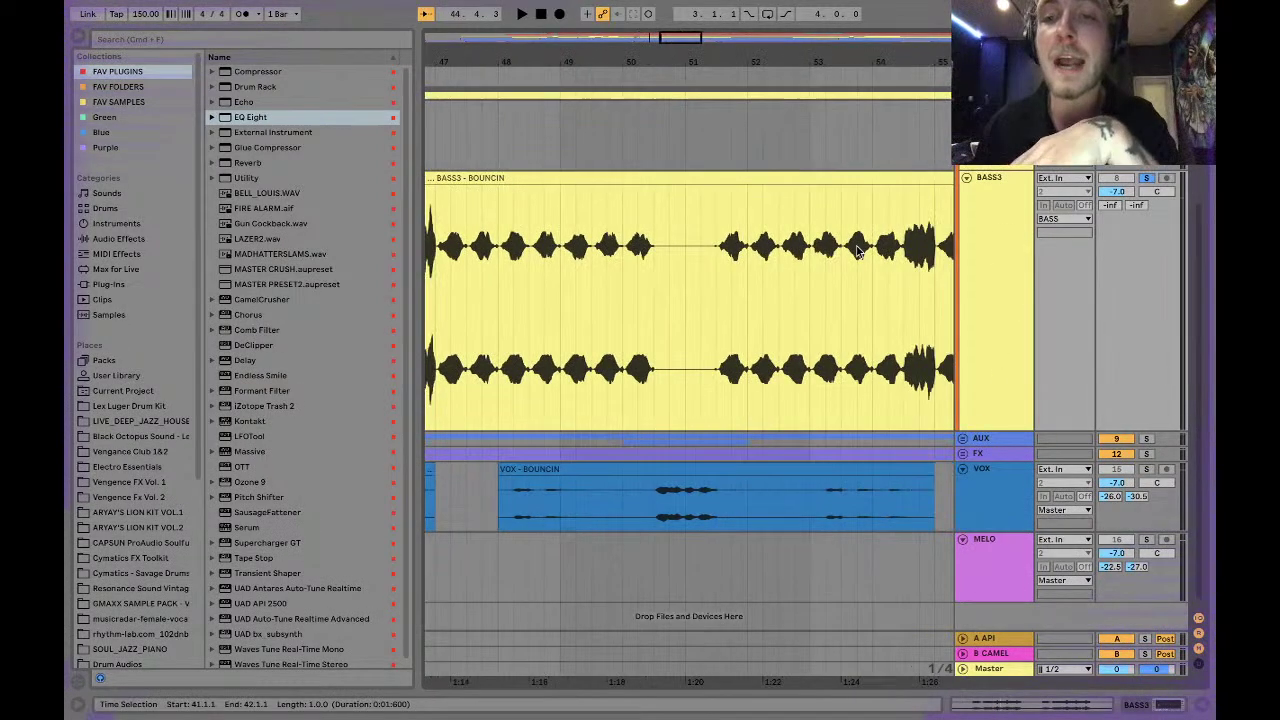
pyautogui.moveTo(716, 263); pyautogui.dragTo(651, 266)
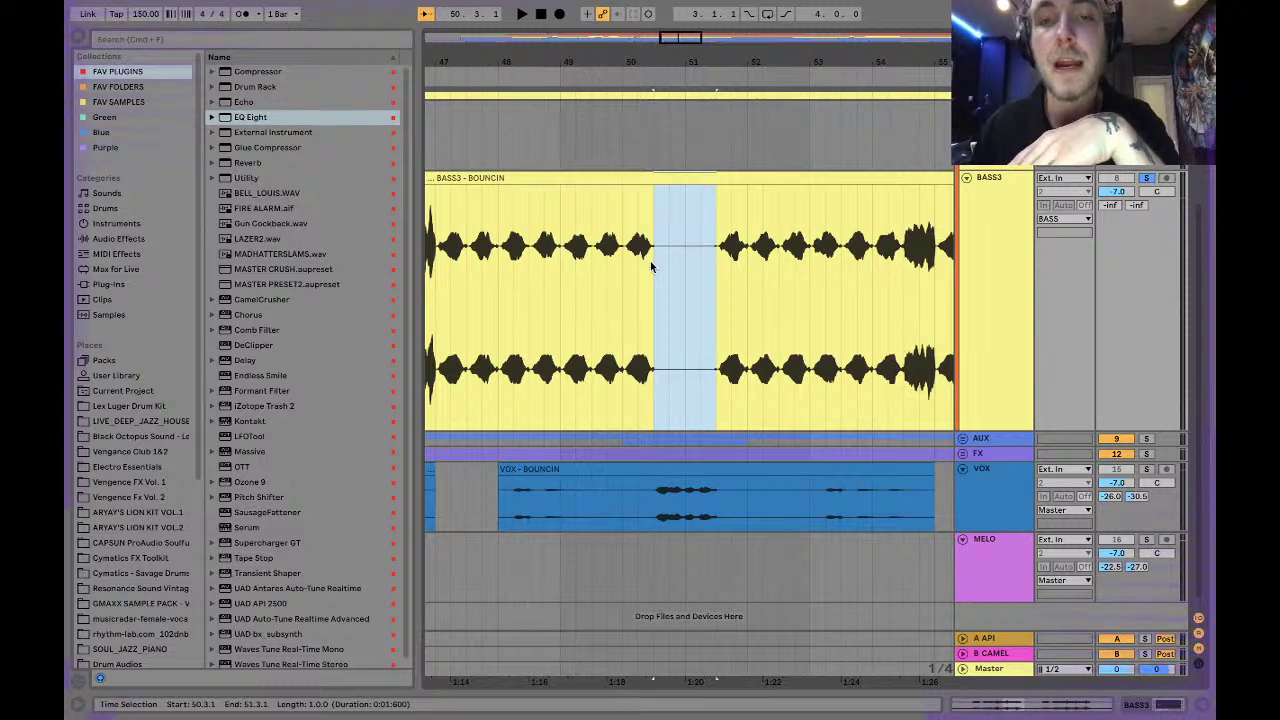
pyautogui.press('Delete')
# Play BASS3 from bar 55 and delete its silent ending from bar 58 onward.
pyautogui.hscroll(4, 688, 252)
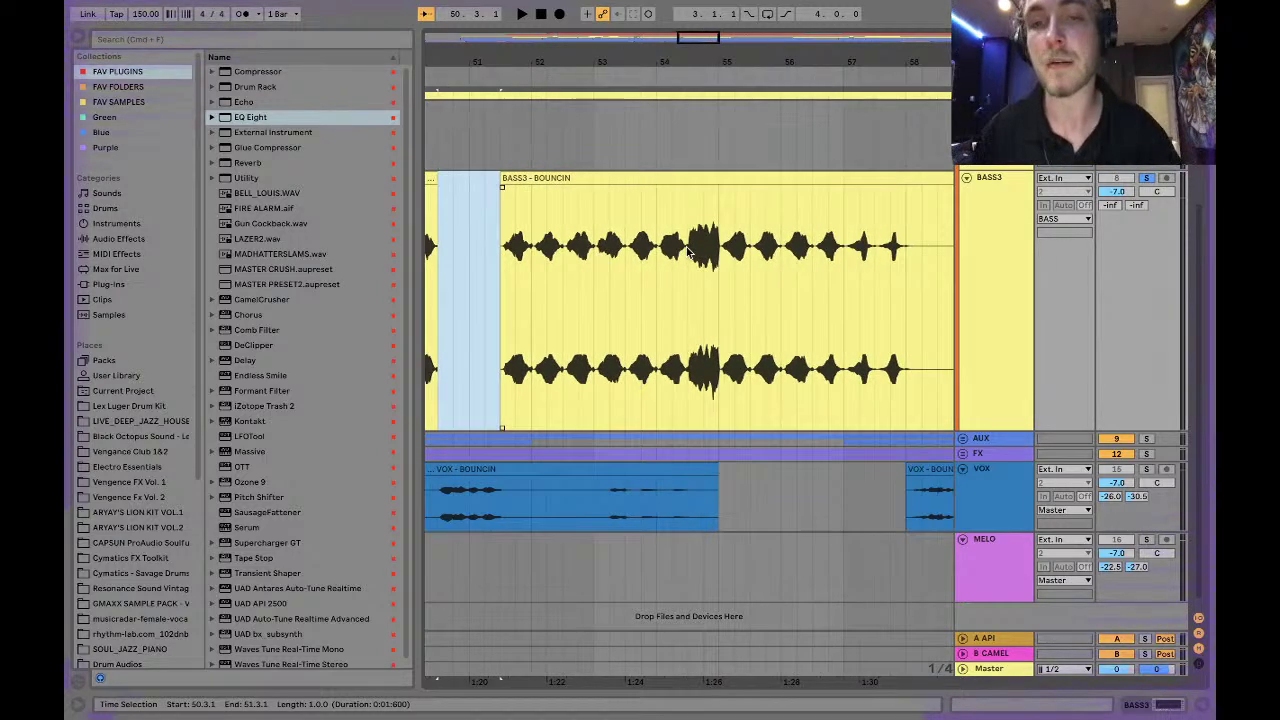
pyautogui.click(720, 255)
pyautogui.press('space')
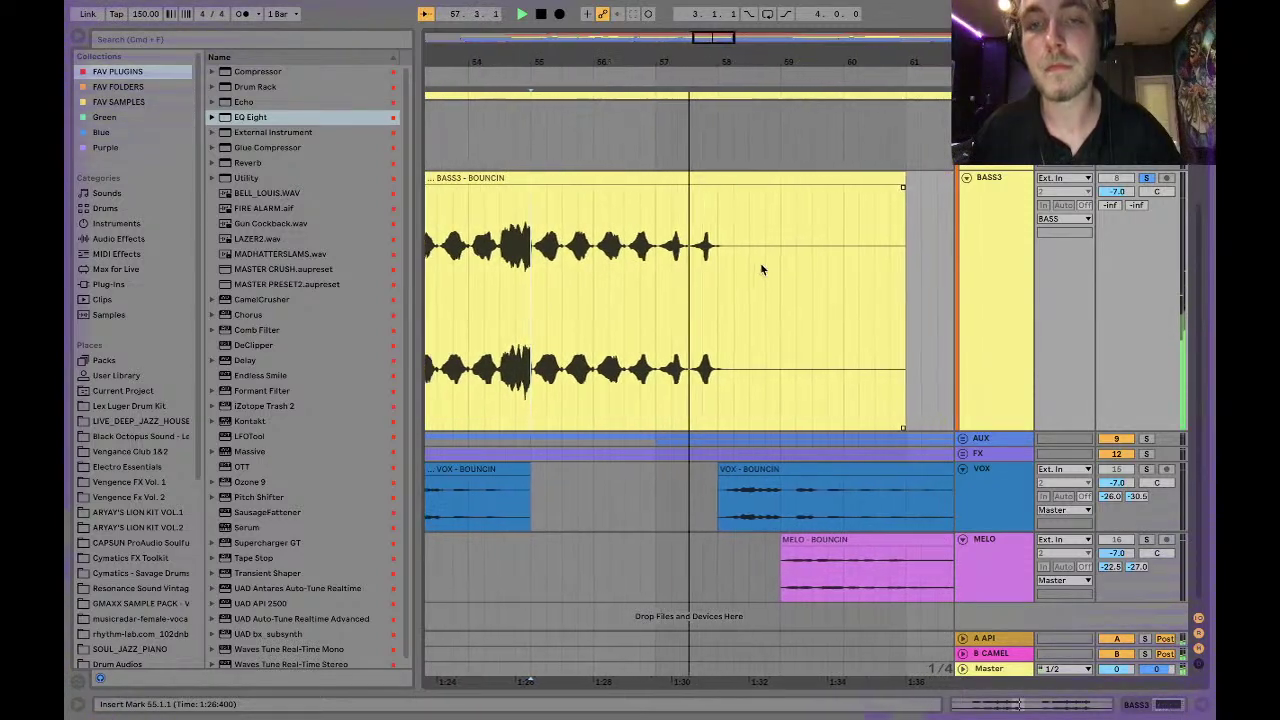
pyautogui.press('space')
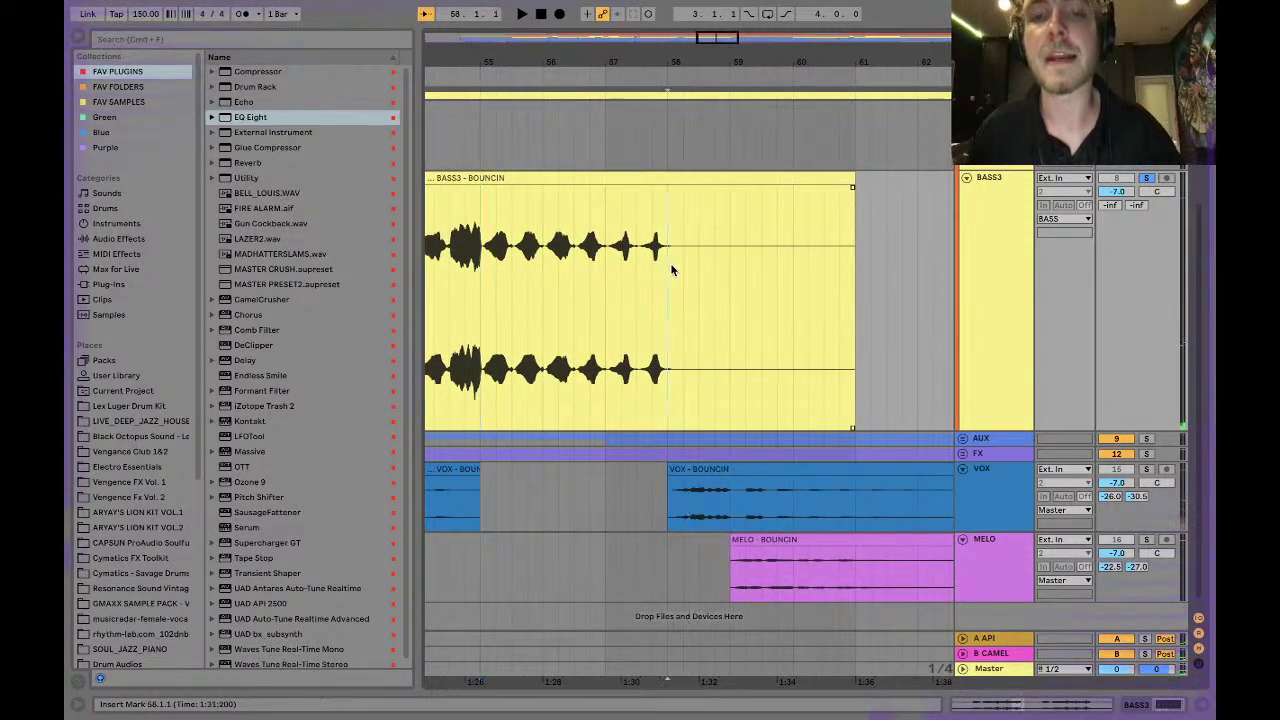
pyautogui.click(670, 262)
pyautogui.keyDown('shift'); pyautogui.click(914, 225); pyautogui.keyUp('shift')
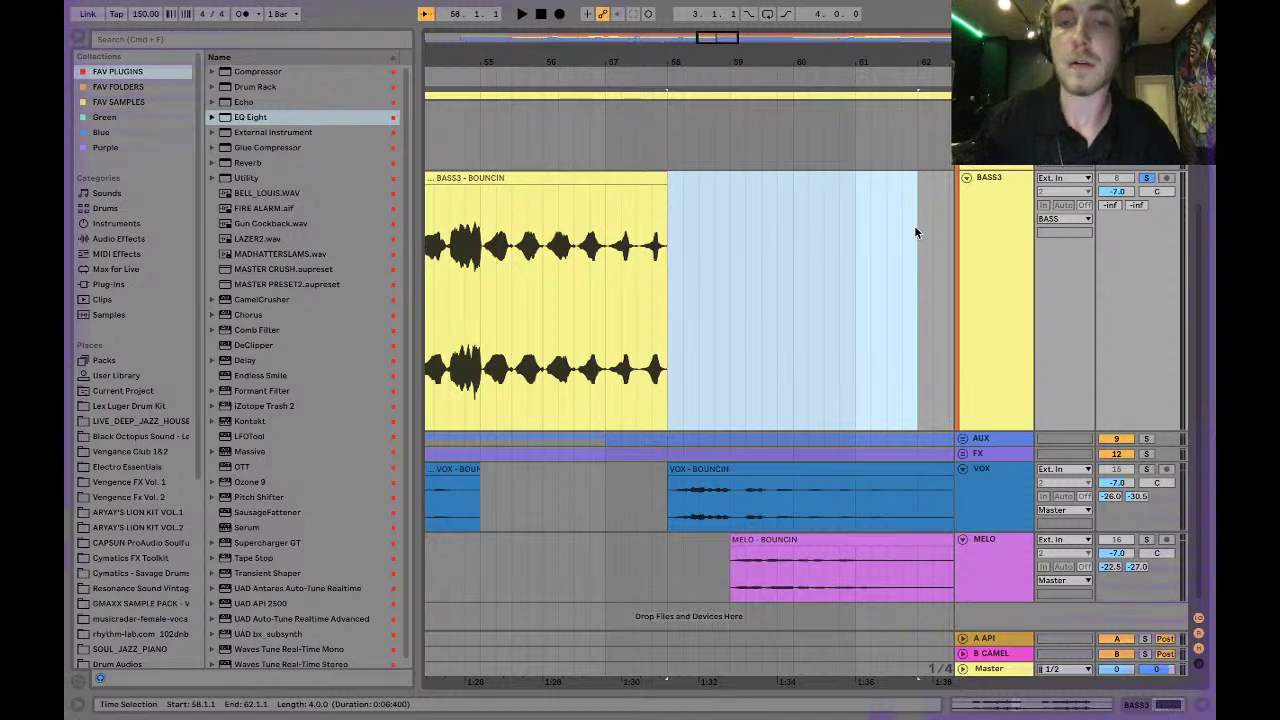
# Turn off solo on BASS3 and play the mix from the BASS2 clip at bar 26.
pyautogui.hscroll(-5, 687, 243)
pyautogui.hscroll(-15, 687, 243)
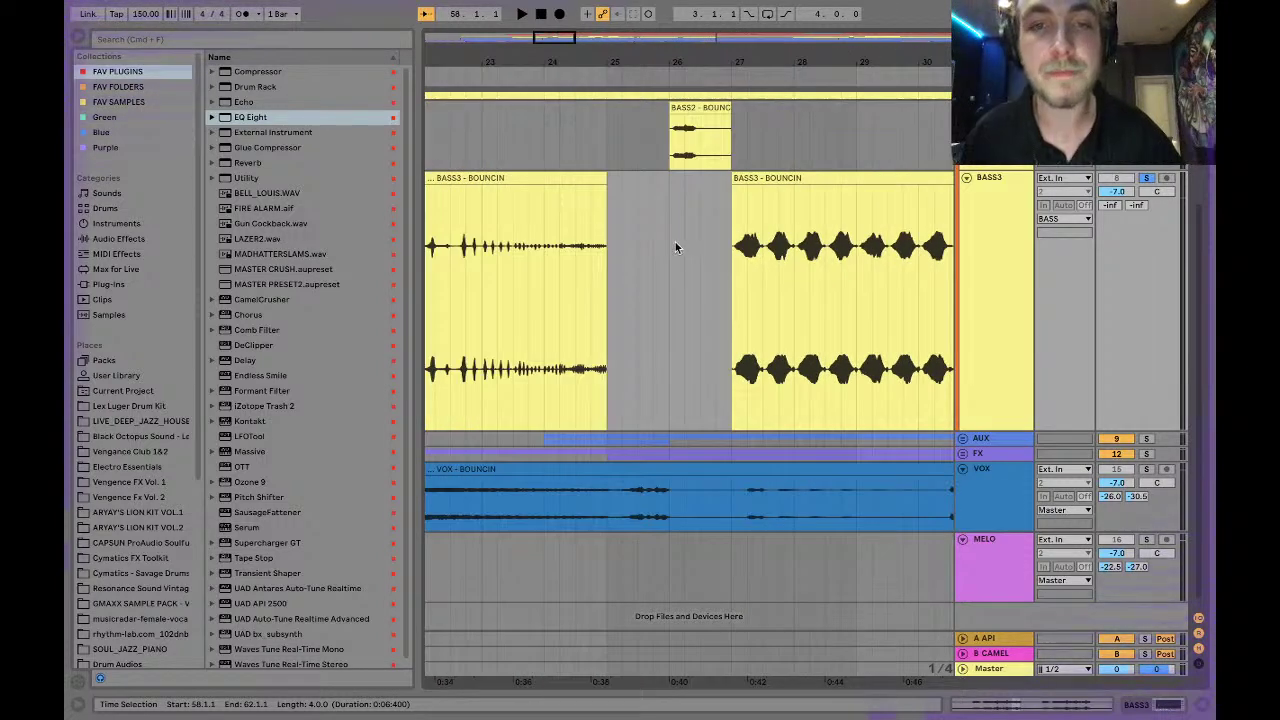
pyautogui.hscroll(-2, 630, 167)
pyautogui.click(688, 140)
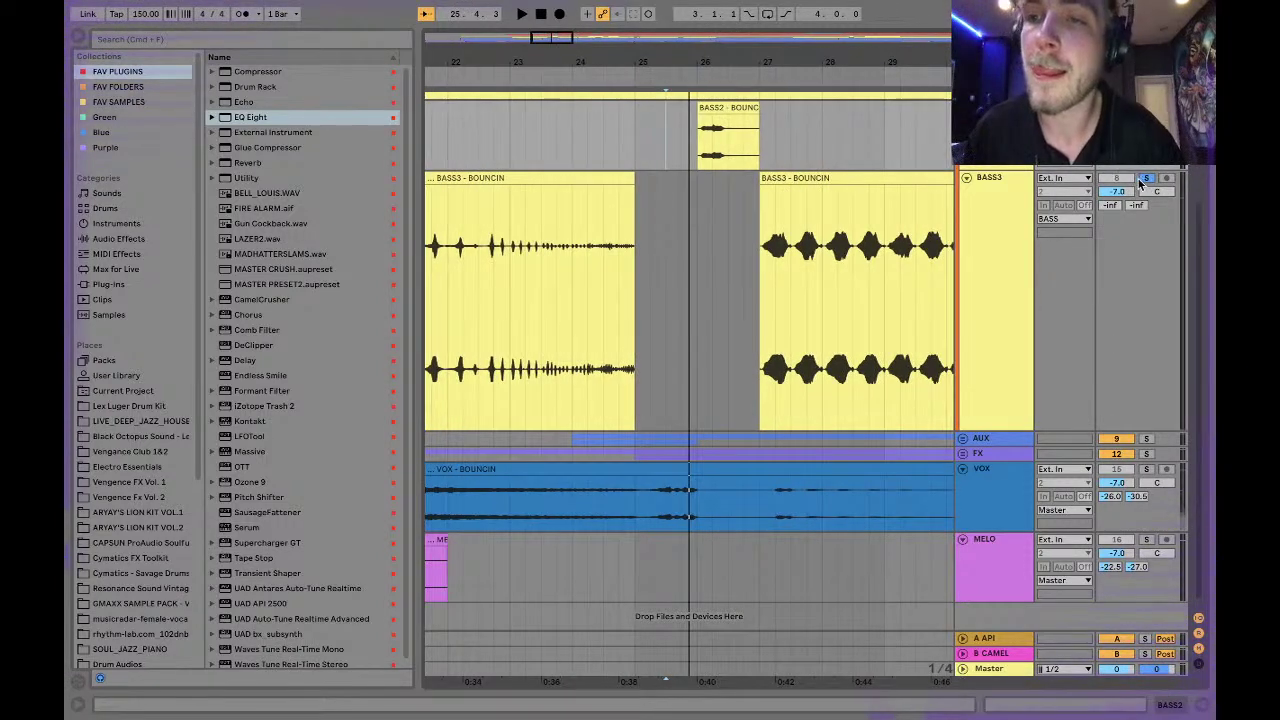
pyautogui.click(728, 108)
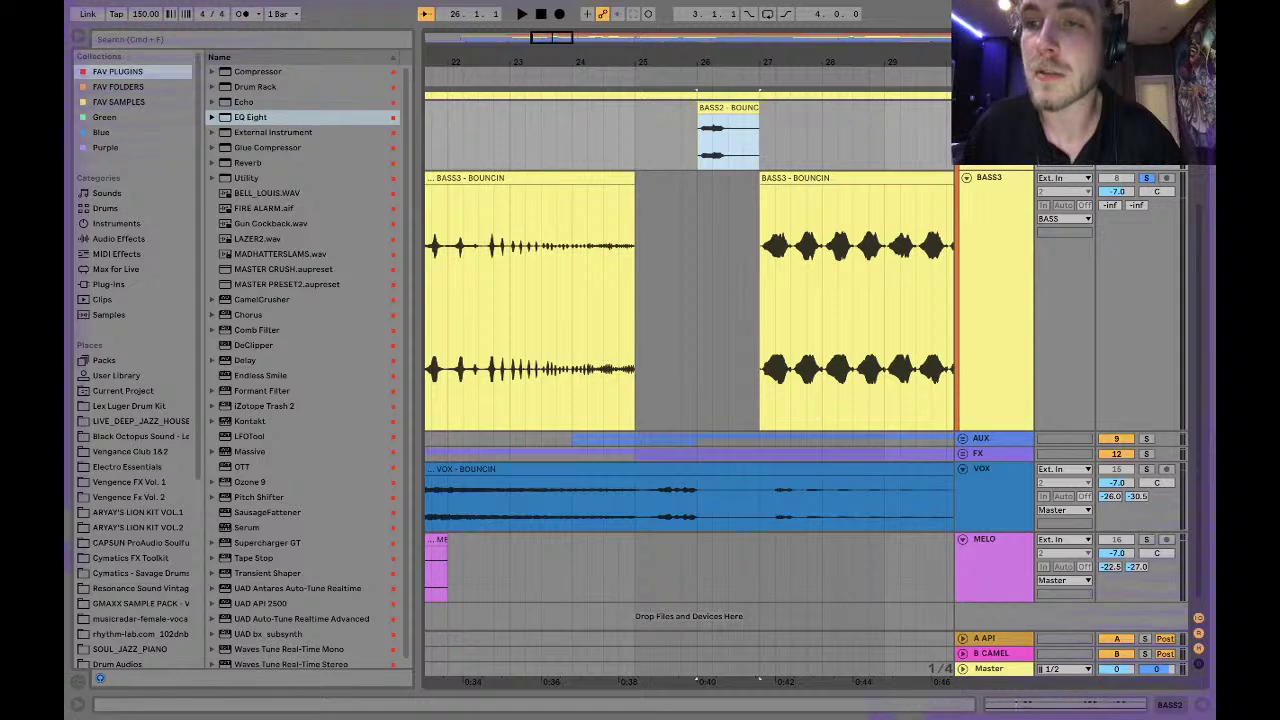
pyautogui.press('space')
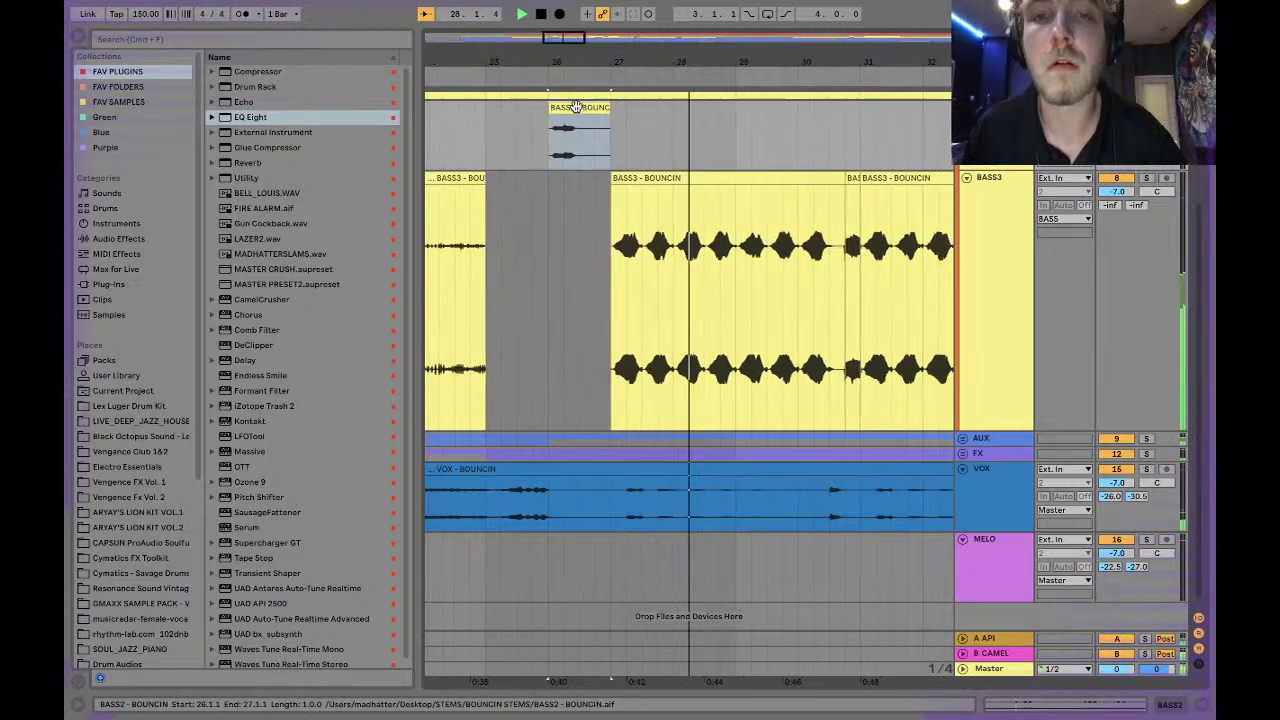
pyautogui.press('space')
# Try a gain of 1.00 dB on the BASS2 clip at bar 26 during playback, and reset it to 0 dB.
pyautogui.doubleClick(578, 107)
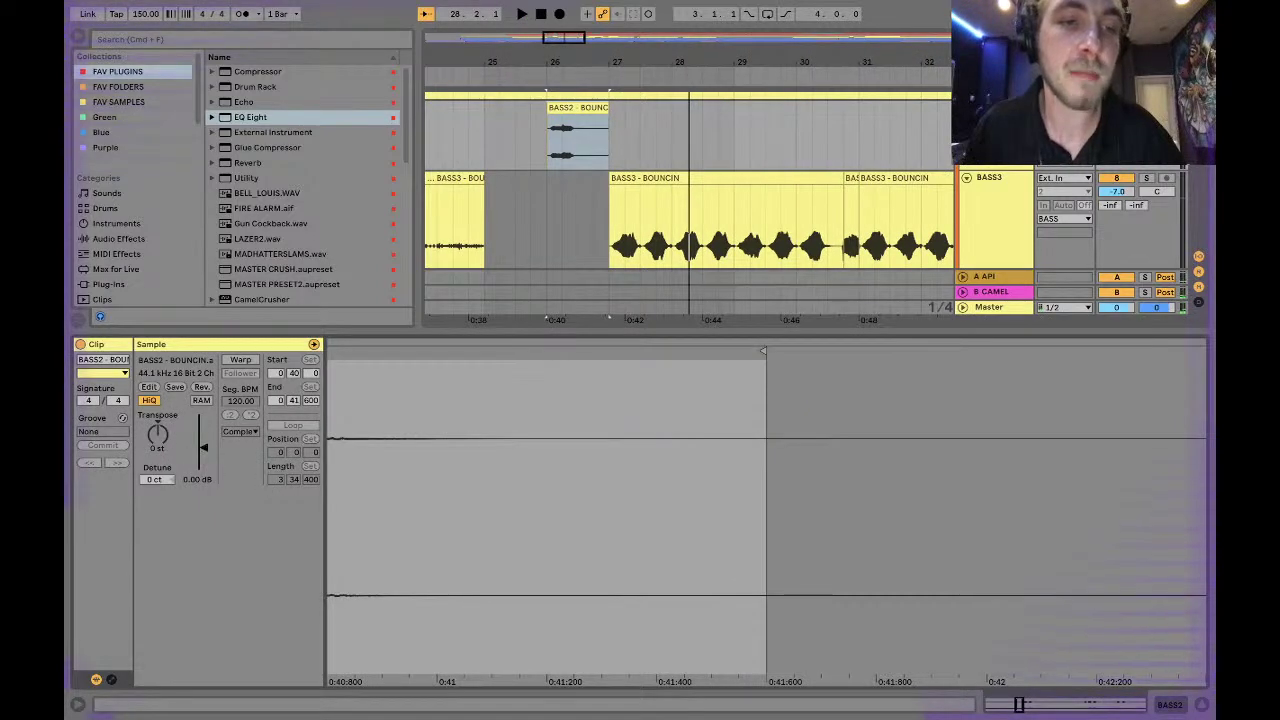
pyautogui.moveTo(202, 448); pyautogui.dragTo(204, 453)
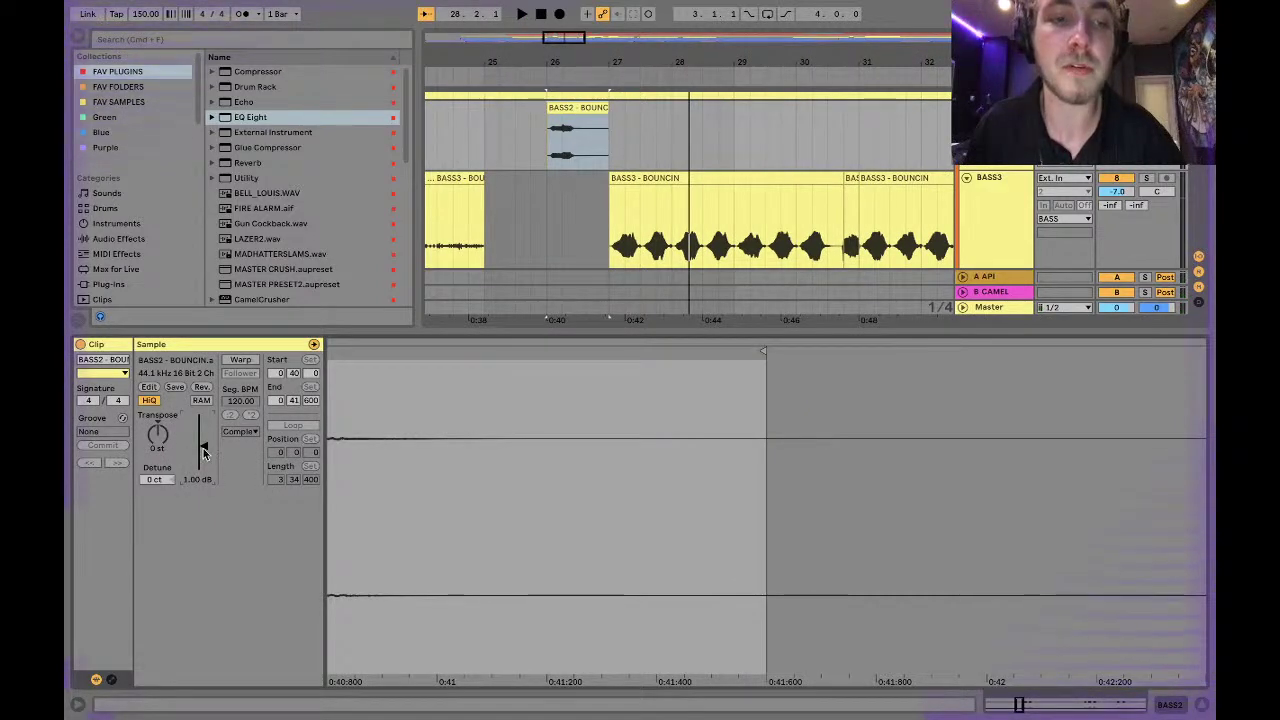
pyautogui.press('space')
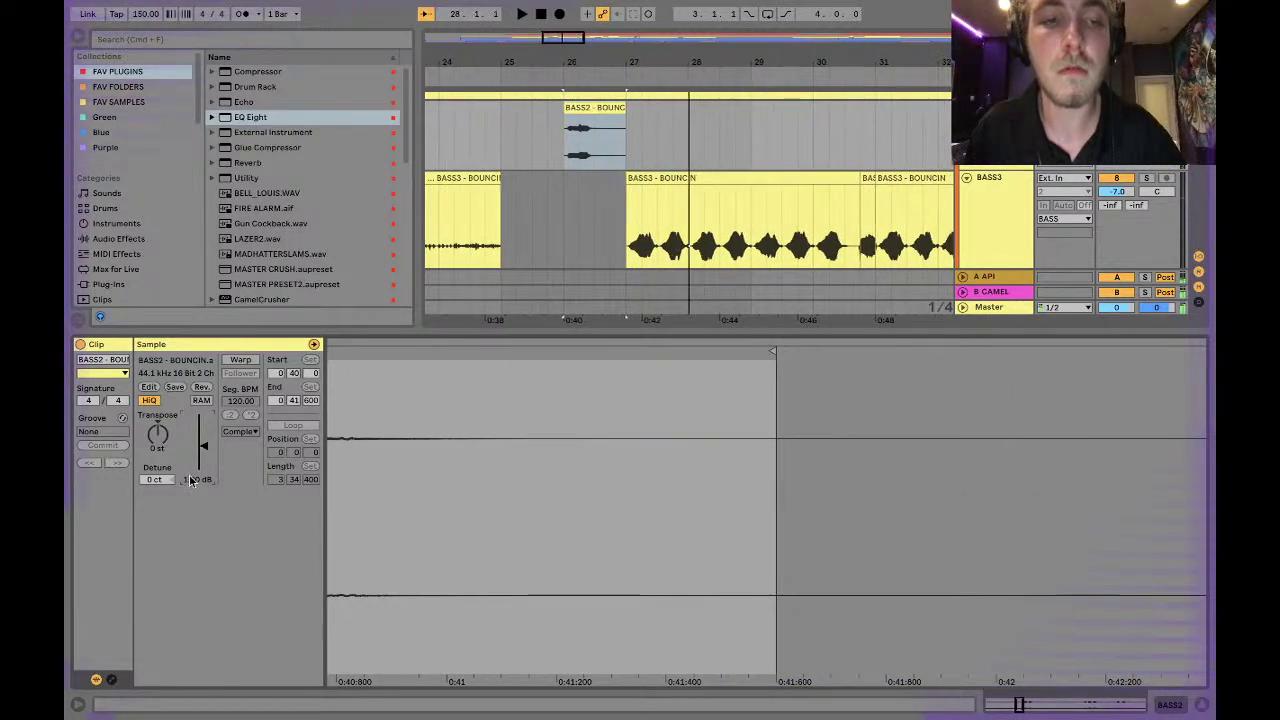
pyautogui.moveTo(190, 481); pyautogui.dragTo(190, 486)
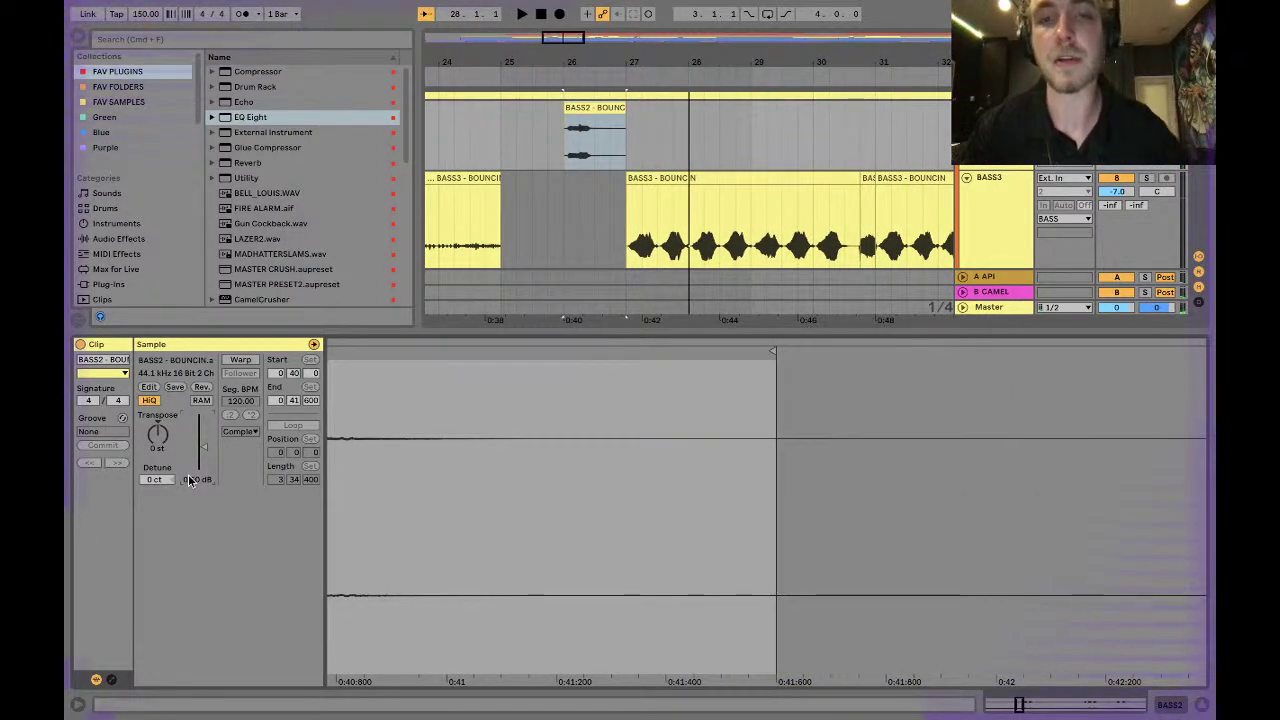
# Hide the clip detail view and the browser so the arrangement shows all three bass tracks at full width.
pyautogui.click(1203, 705)
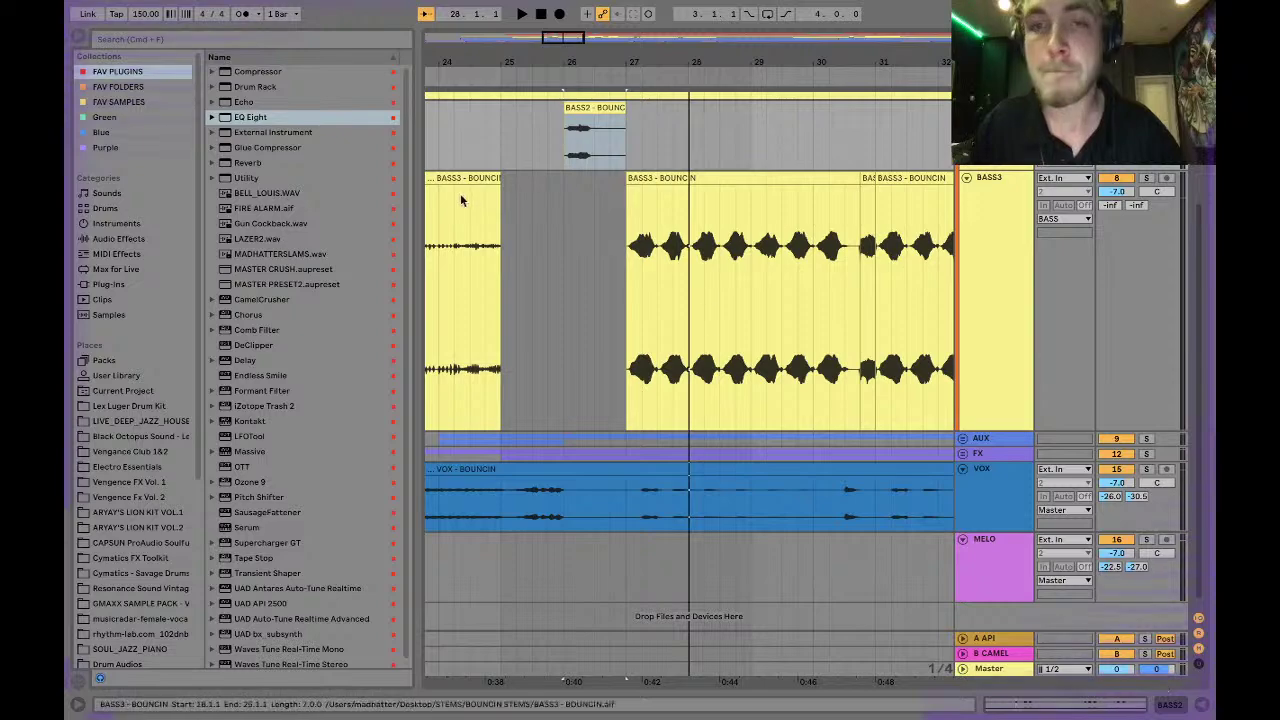
pyautogui.click(73, 34)
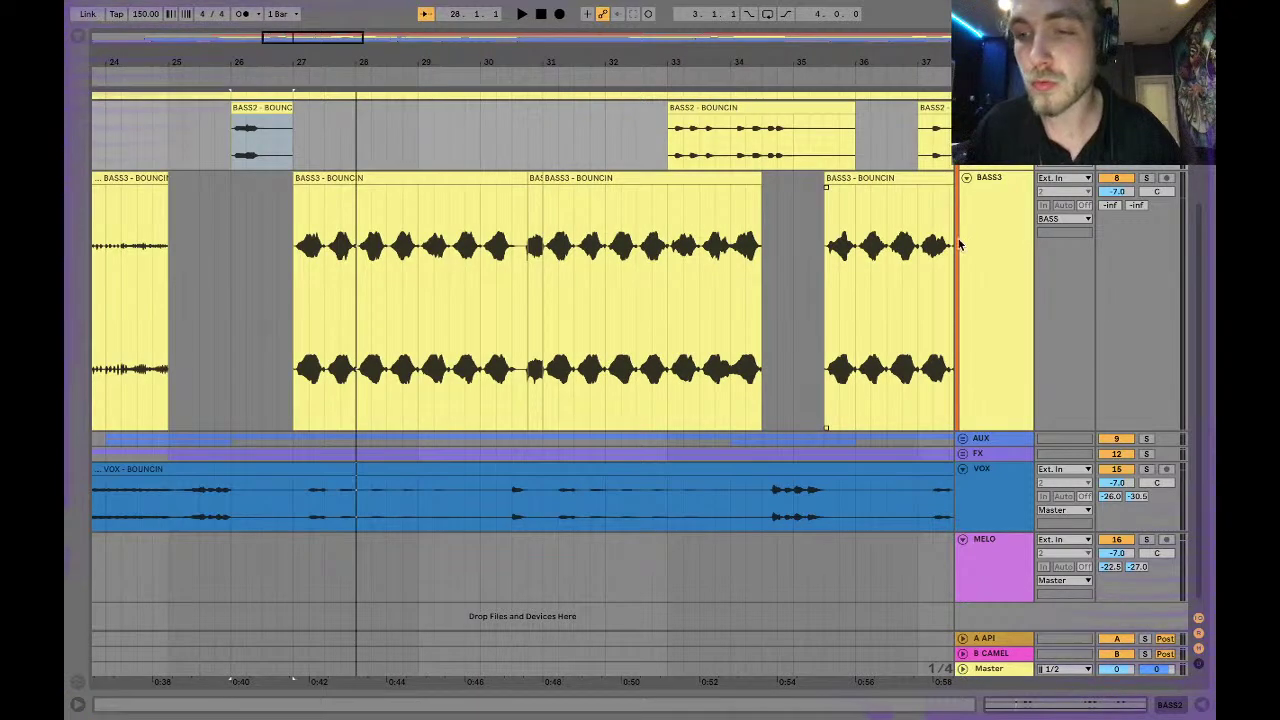
pyautogui.scroll(5, 960, 245)
pyautogui.scroll(-1, 960, 245)
pyautogui.scroll(-3, 482, 273)
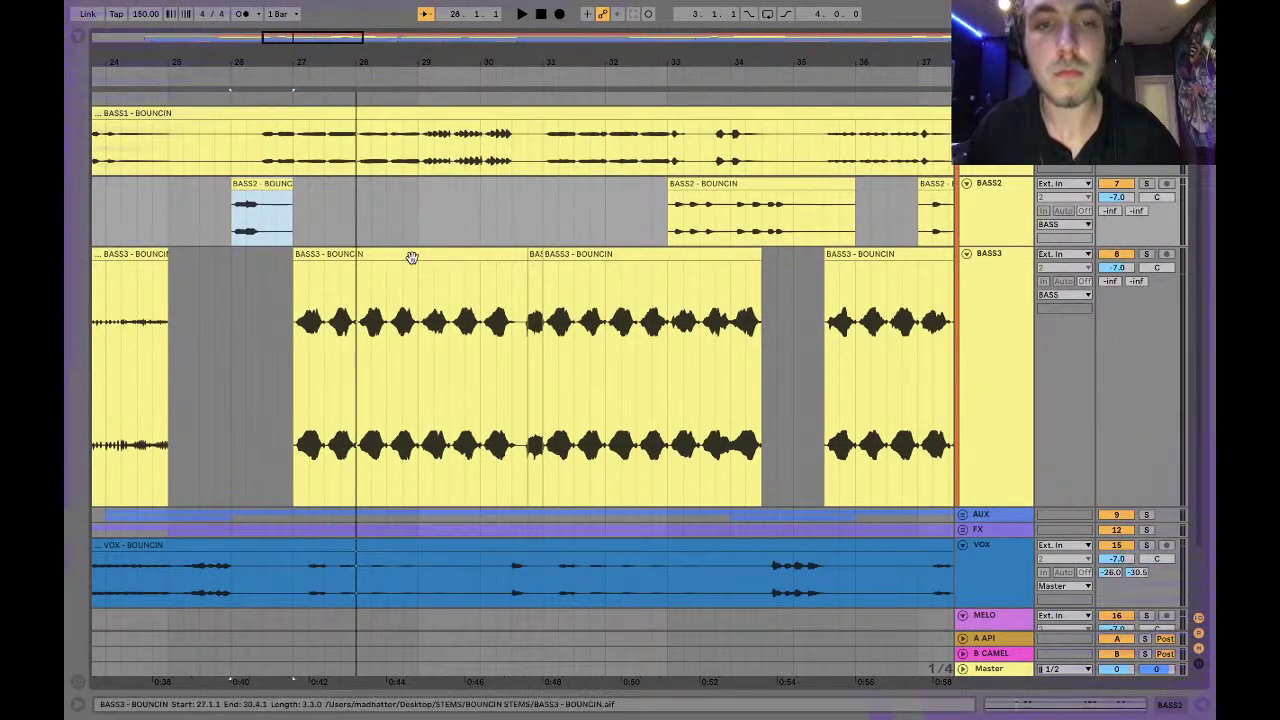
# Play the full mix from the BASS2 clip at bar 33 to hear the bass tracks together.
pyautogui.hscroll(-10, 409, 266)
pyautogui.hscroll(10, 409, 266)
pyautogui.click(341, 185)
pyautogui.press('space')
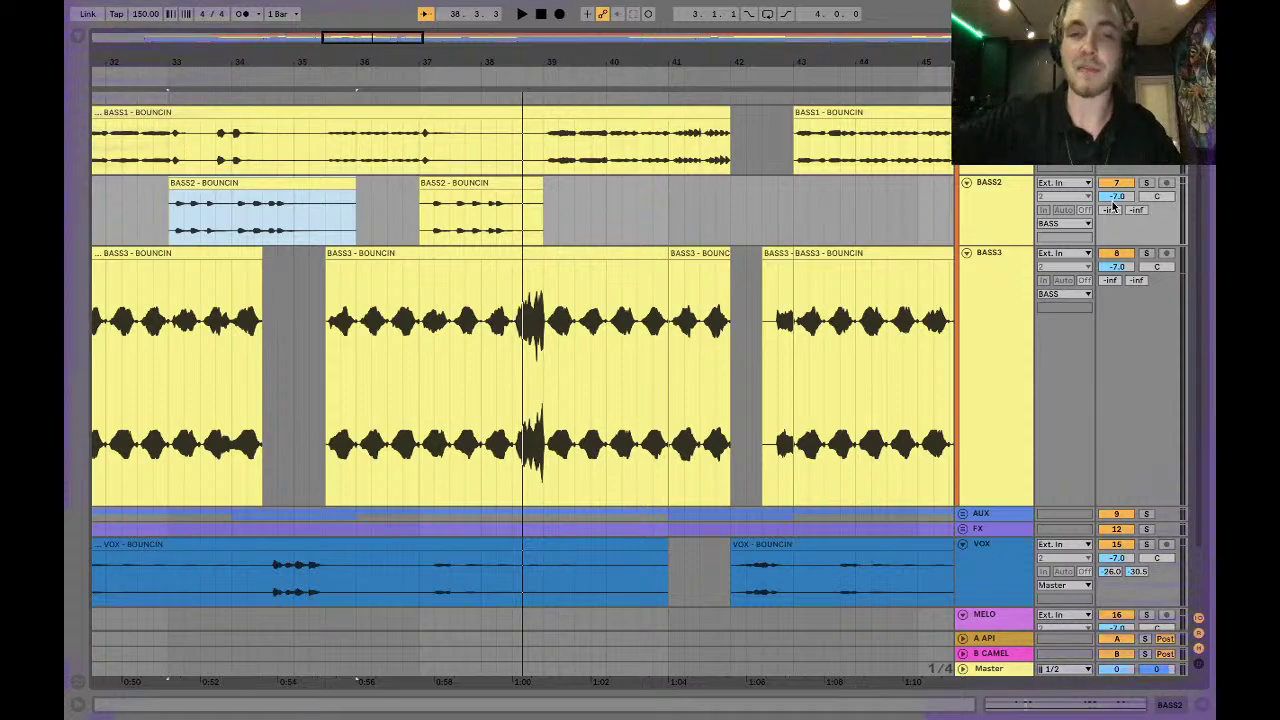
# Mute the BASS2 track and play the mix from its clip at bar 26.
pyautogui.scroll(1, 1125, 203)
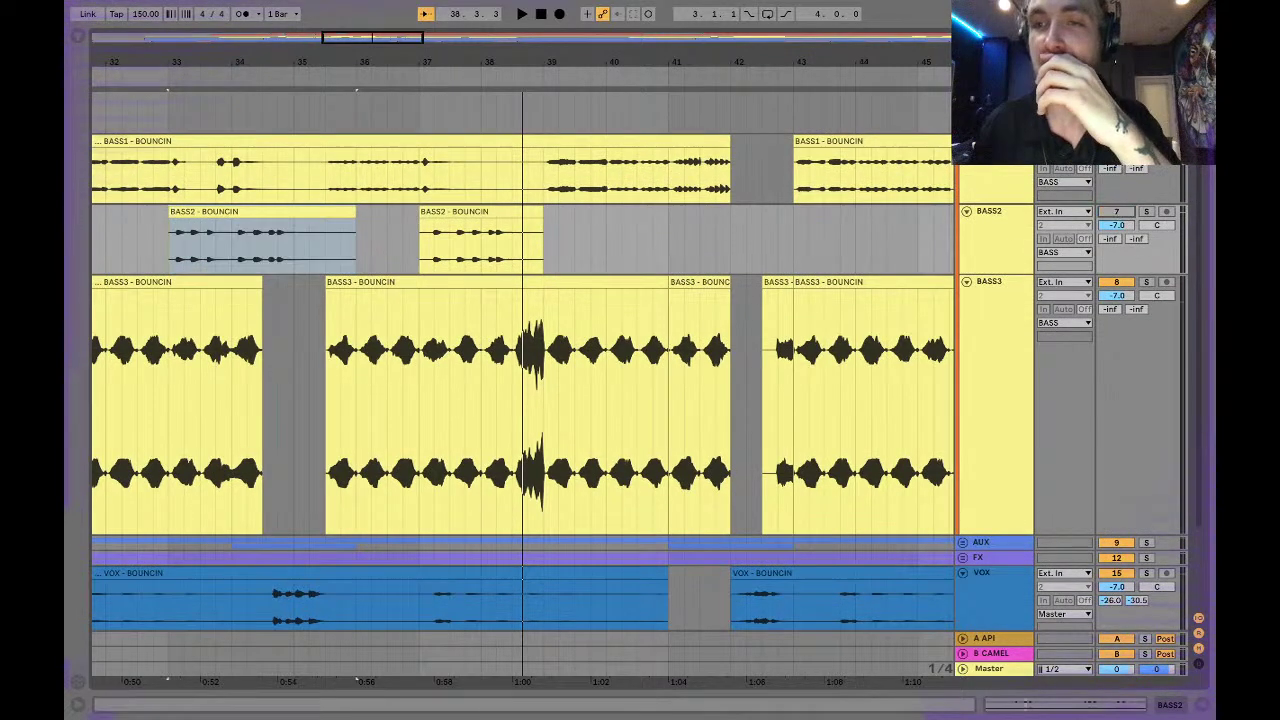
pyautogui.hscroll(-10, 577, 214)
pyautogui.hscroll(3, 577, 221)
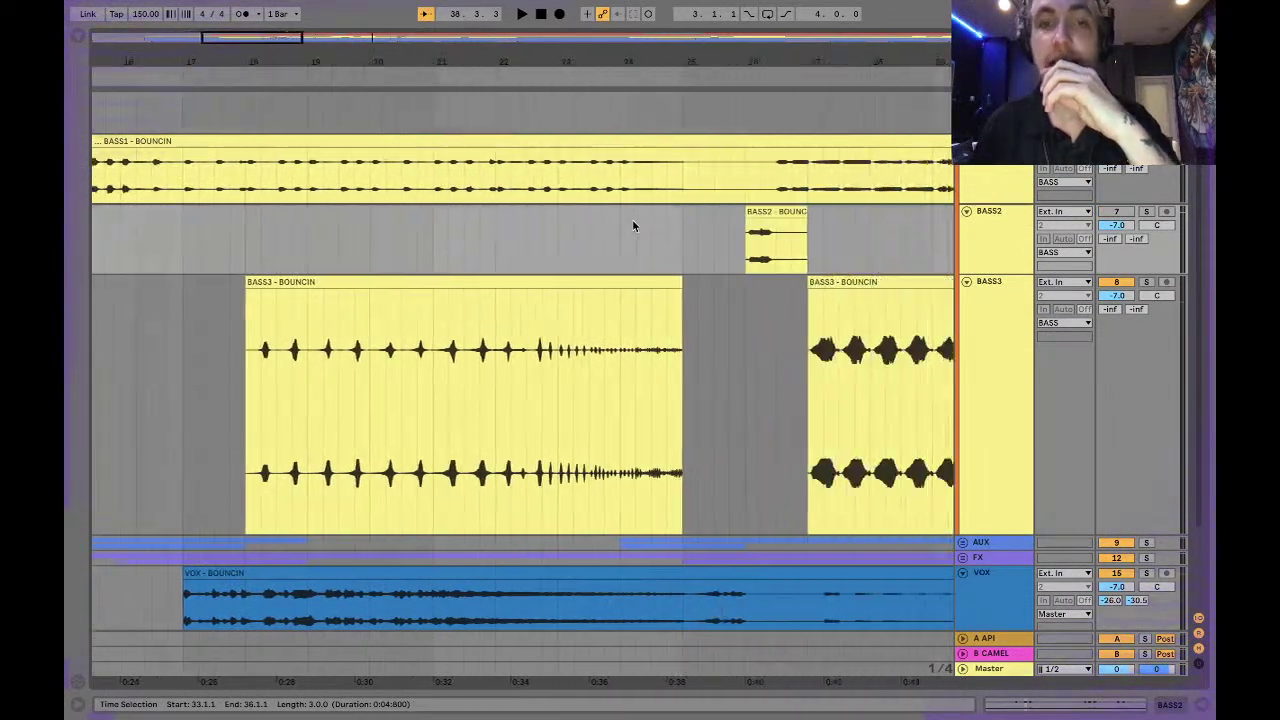
pyautogui.click(703, 213)
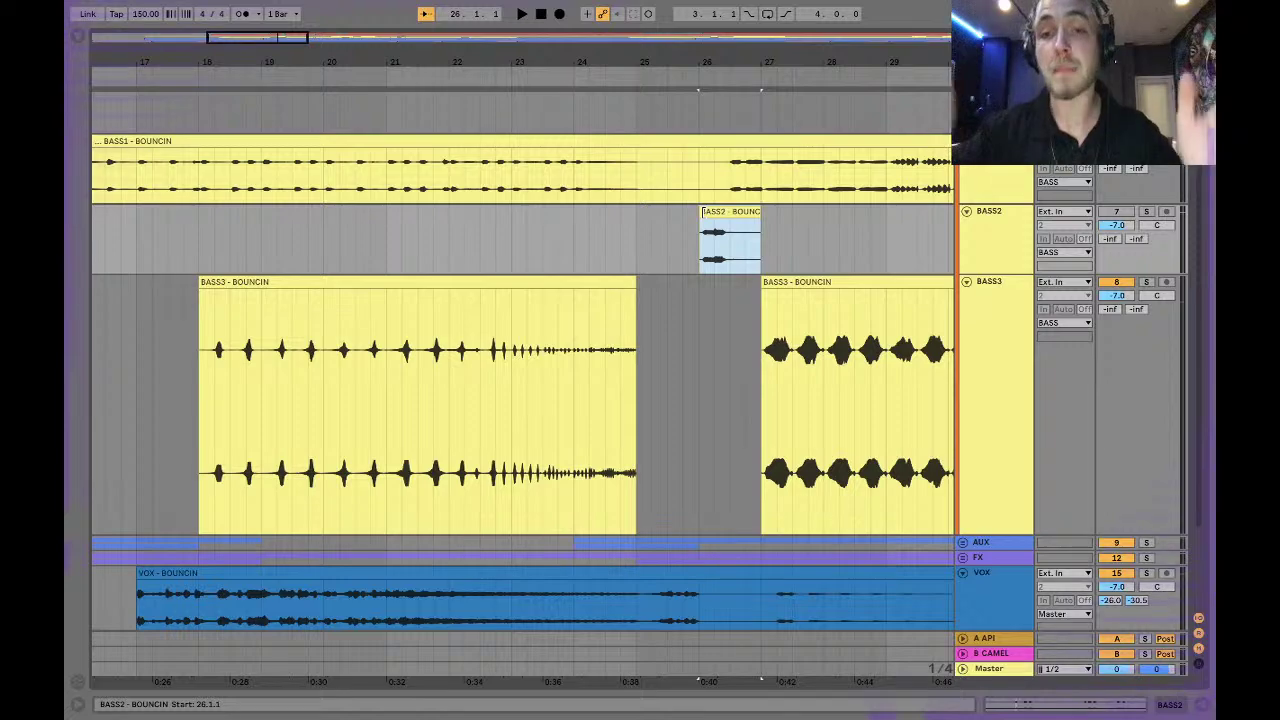
pyautogui.press('space')
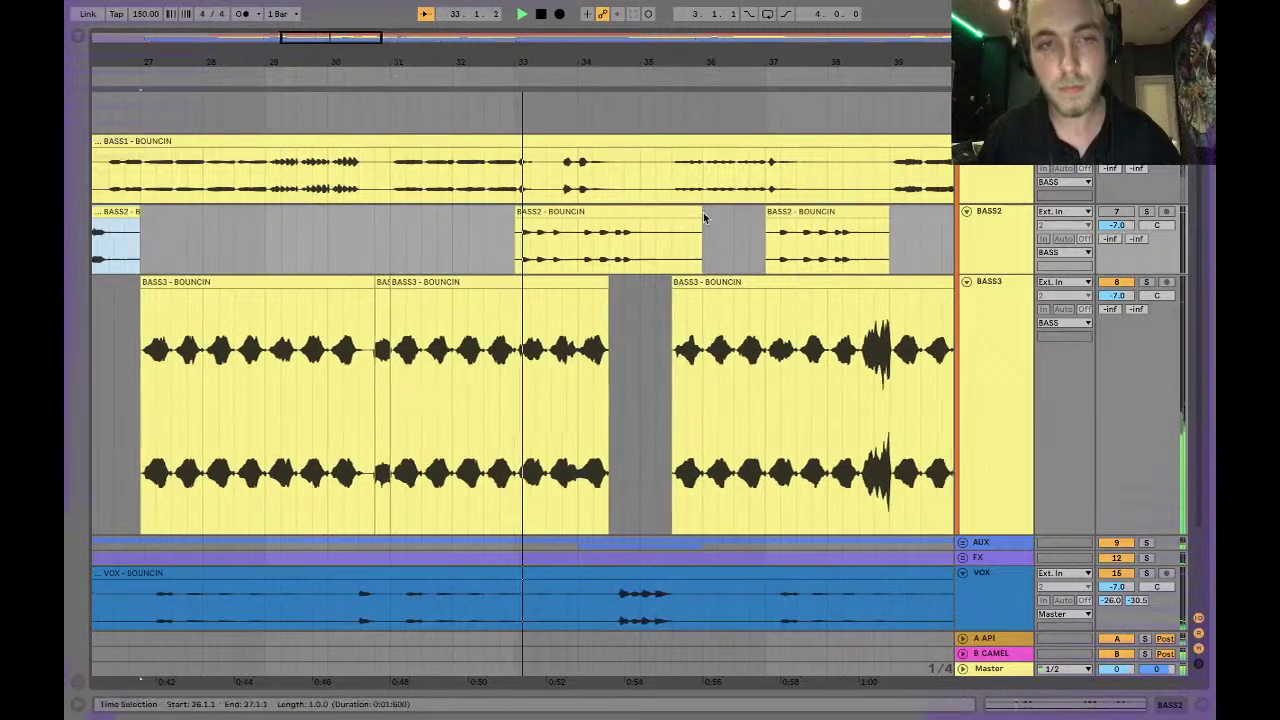
# Shorten the BASS3 clip starting at bar 27 so it ends at 30.3.1, and reactivate the BASS2 track.
pyautogui.click(321, 284)
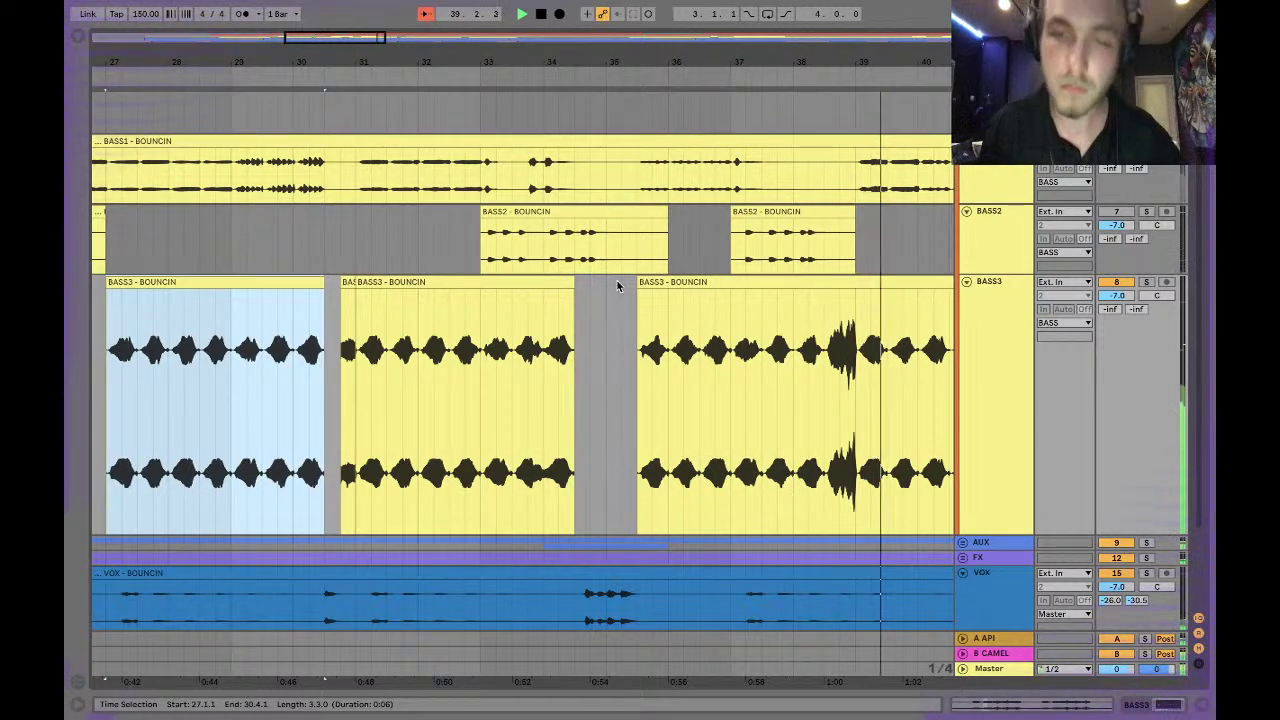
pyautogui.press('space')
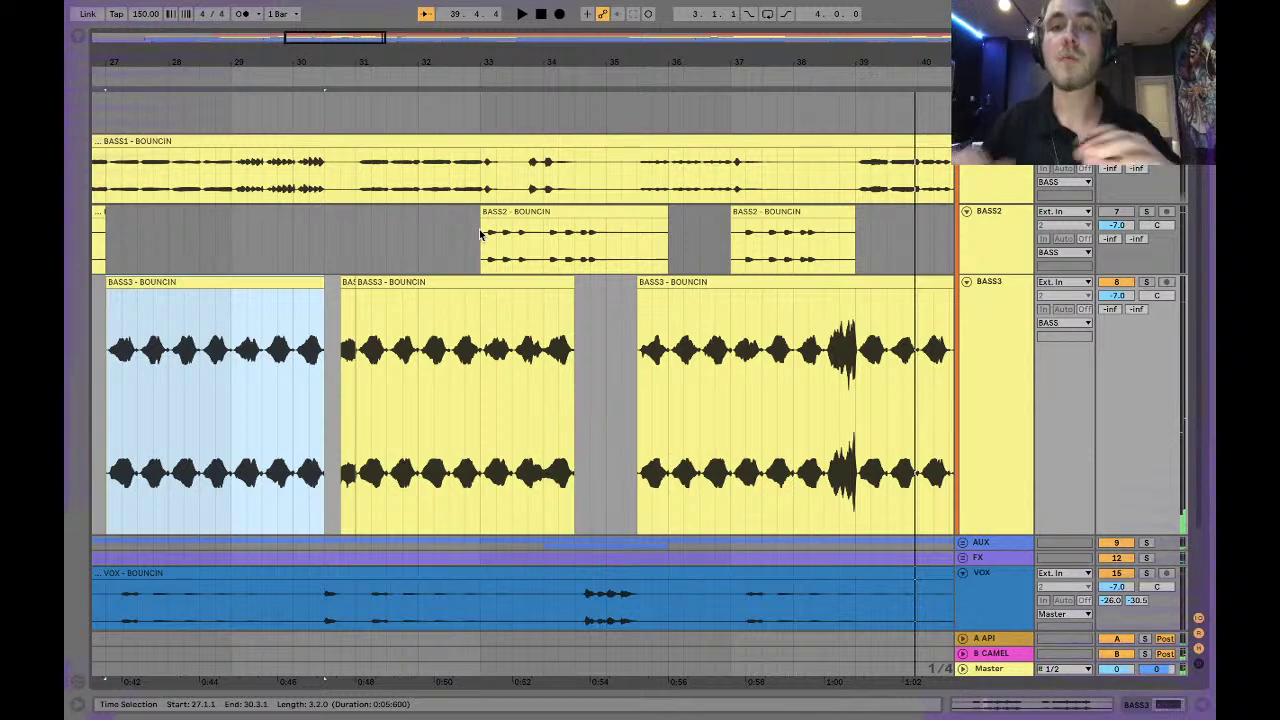
pyautogui.click(1116, 211)
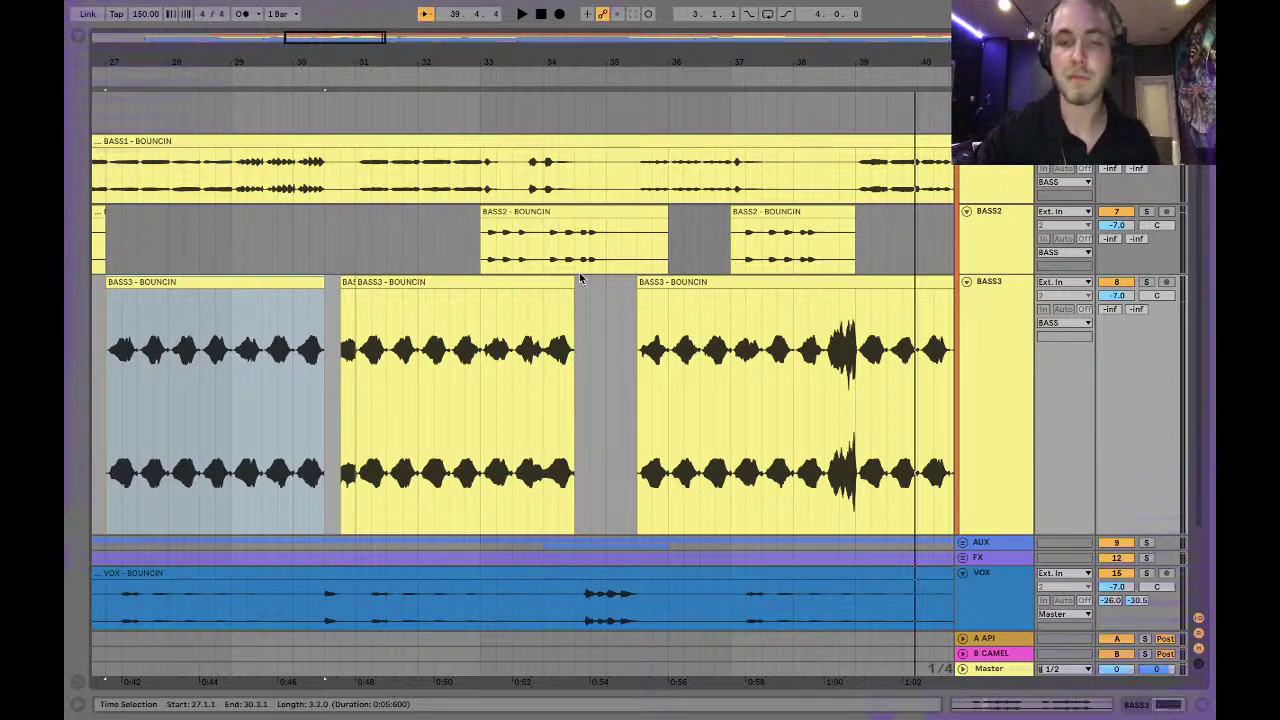
# Solo the BASS2 track and play its clip starting at bar 33.
pyautogui.click(620, 249)
pyautogui.scroll(-5, 620, 249)
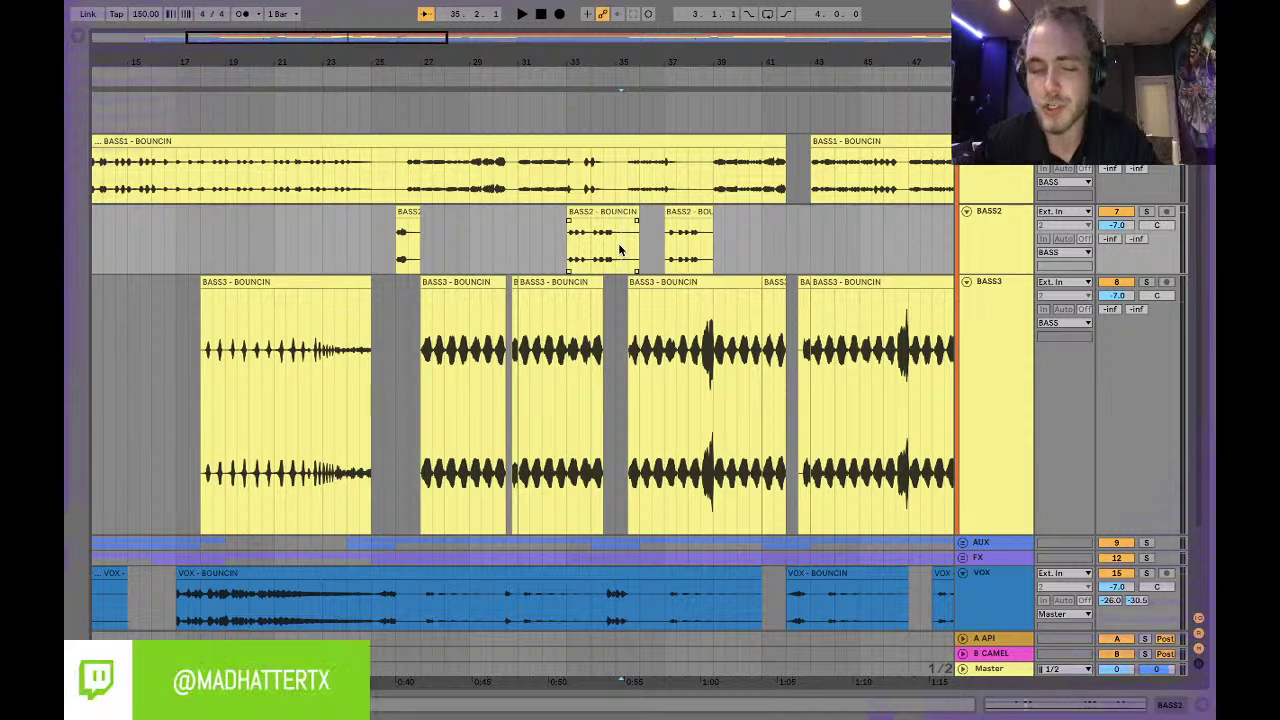
pyautogui.click(408, 225)
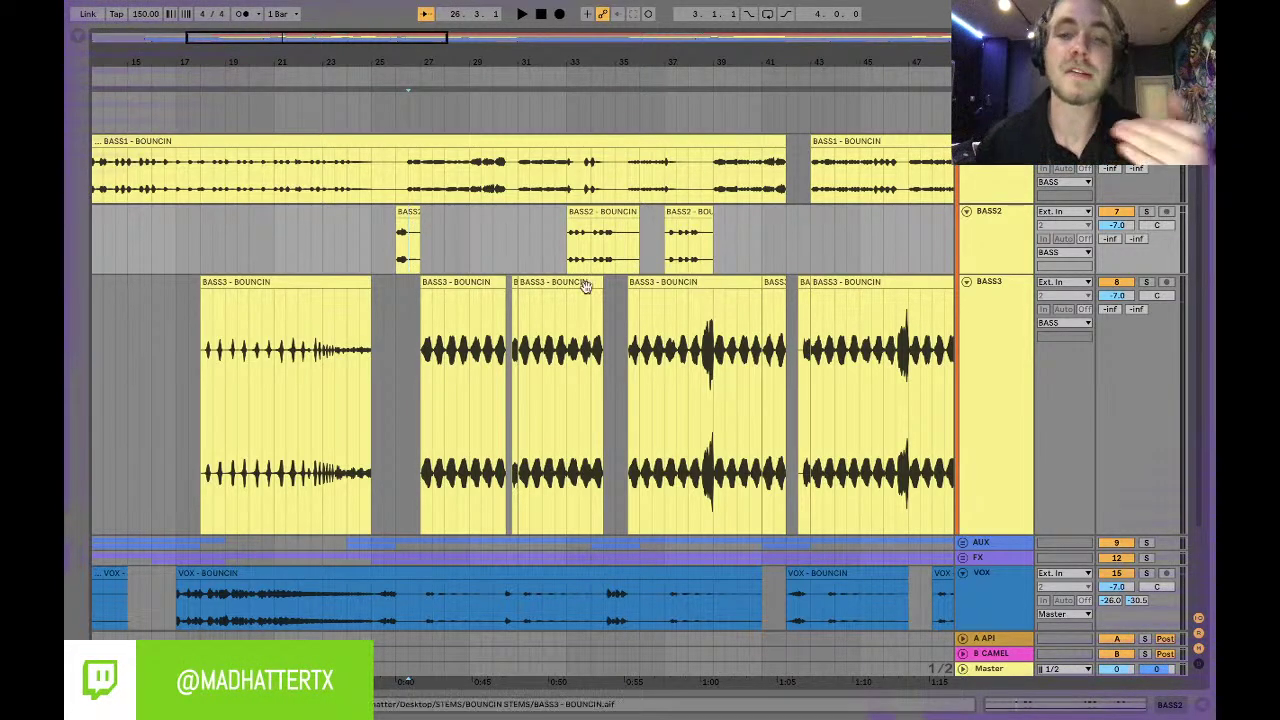
pyautogui.click(593, 215)
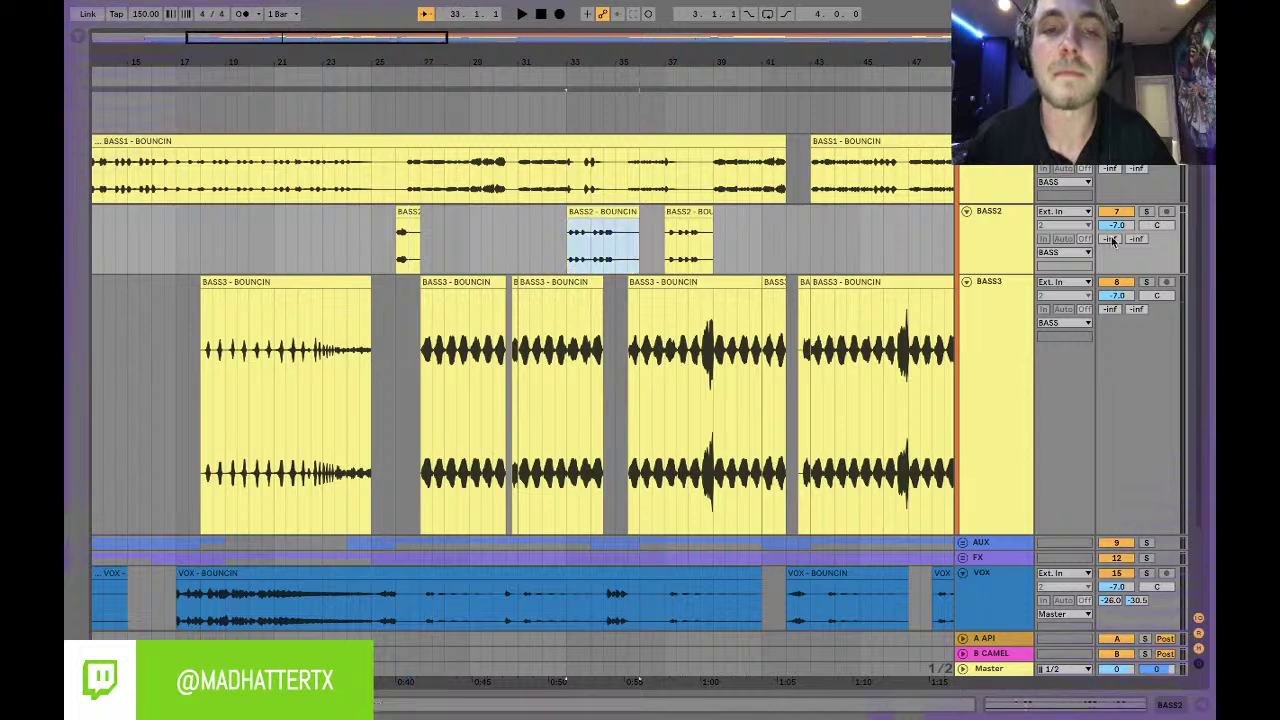
pyautogui.click(1147, 212)
pyautogui.press('space')
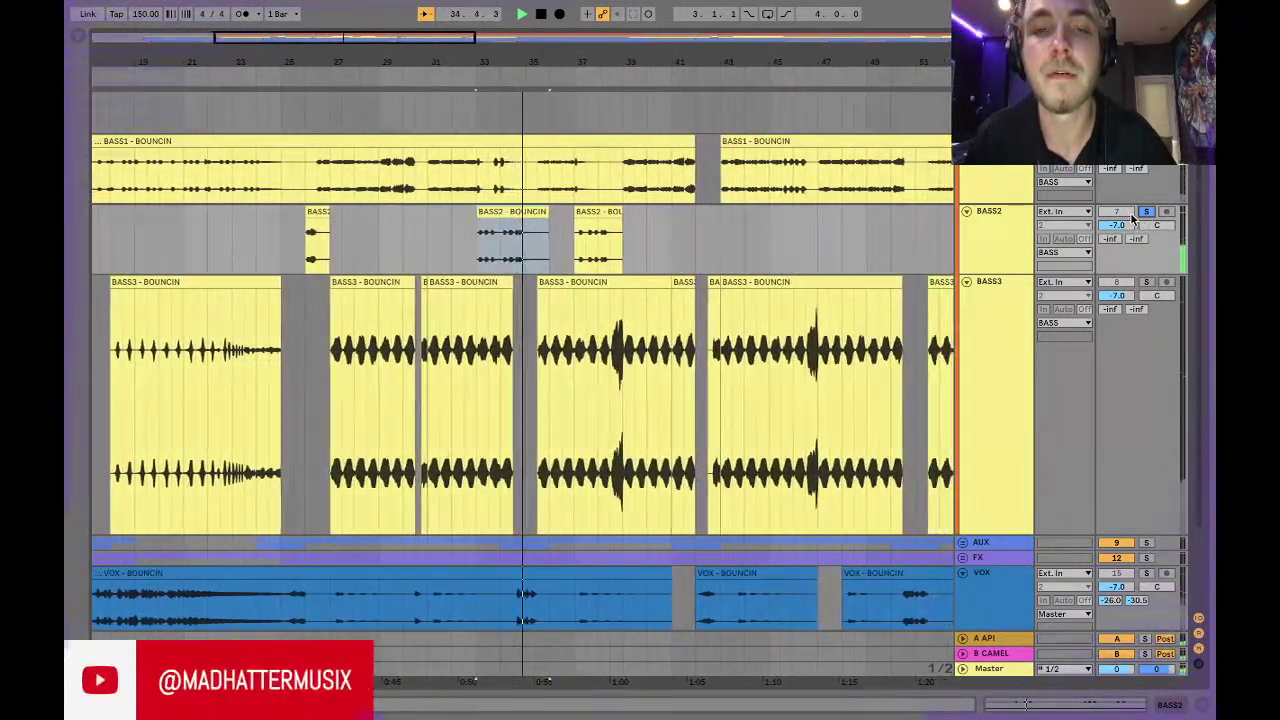
# Solo BASS1 as well and play it together with BASS2 from bar 31 and from bar 27.
pyautogui.scroll(-2, 582, 286)
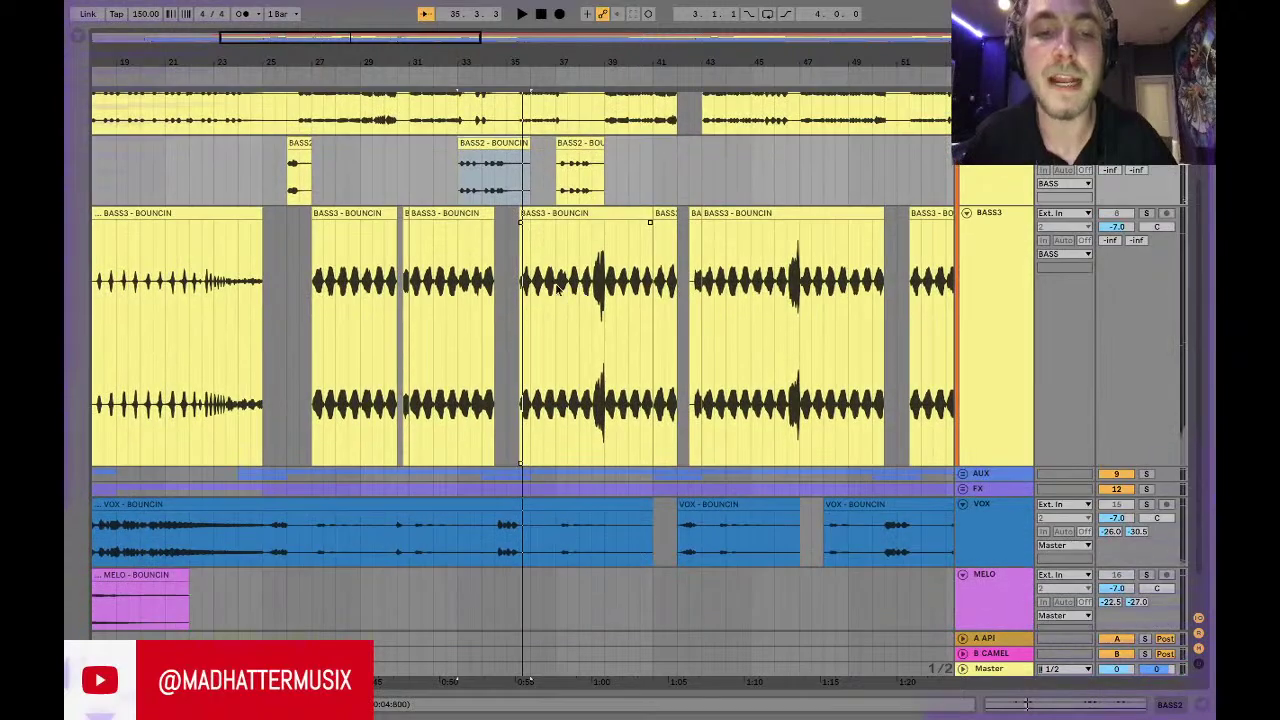
pyautogui.scroll(3, 540, 280)
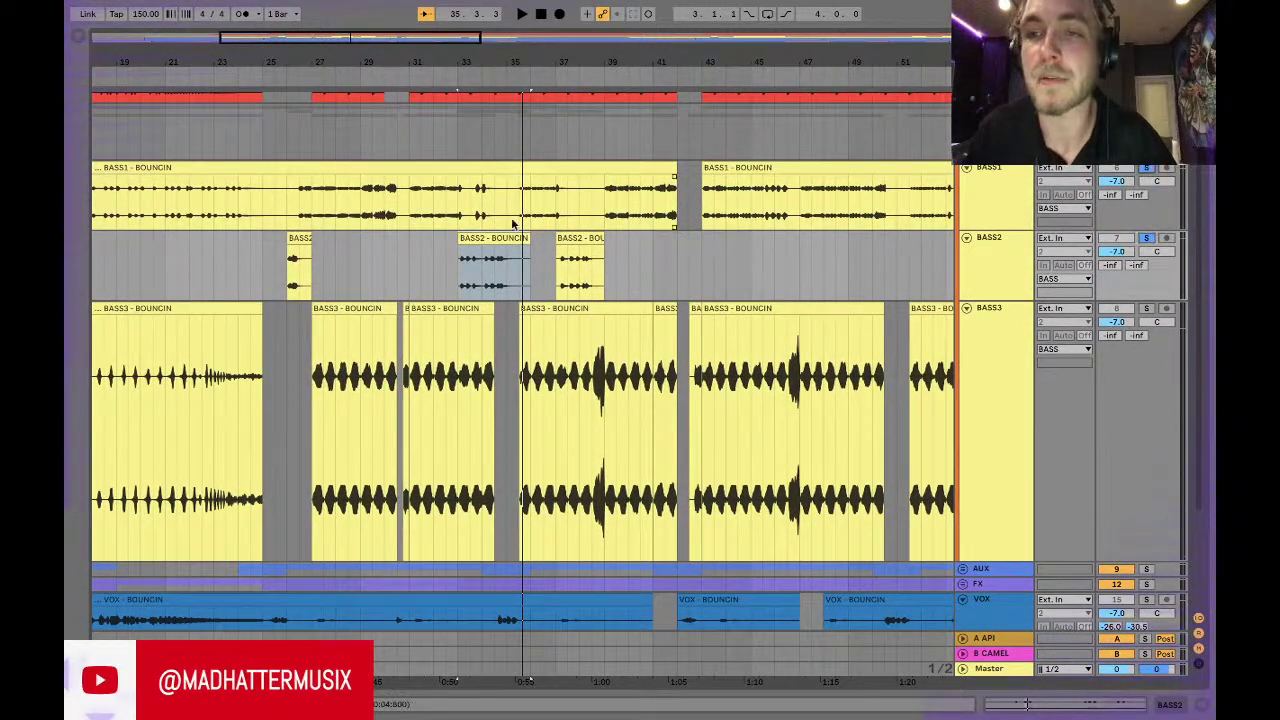
pyautogui.click(421, 207)
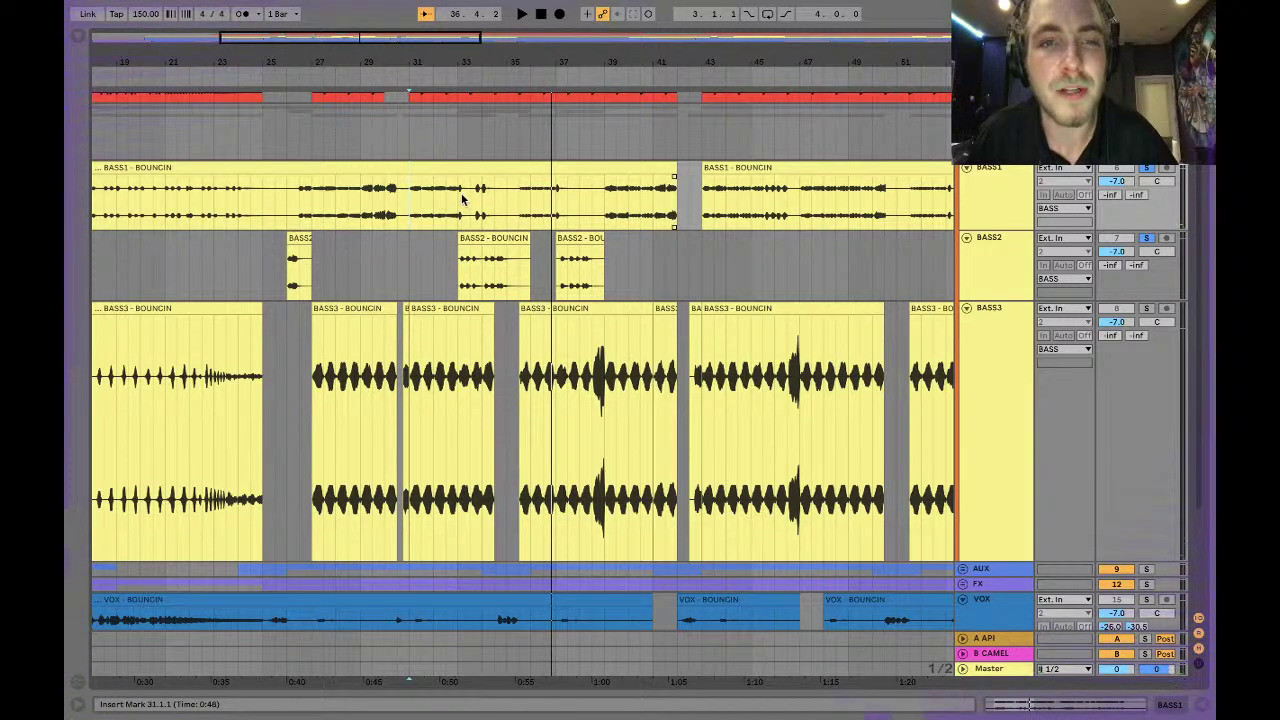
pyautogui.moveTo(410, 204); pyautogui.dragTo(452, 200)
pyautogui.hscroll(-5, 455, 200)
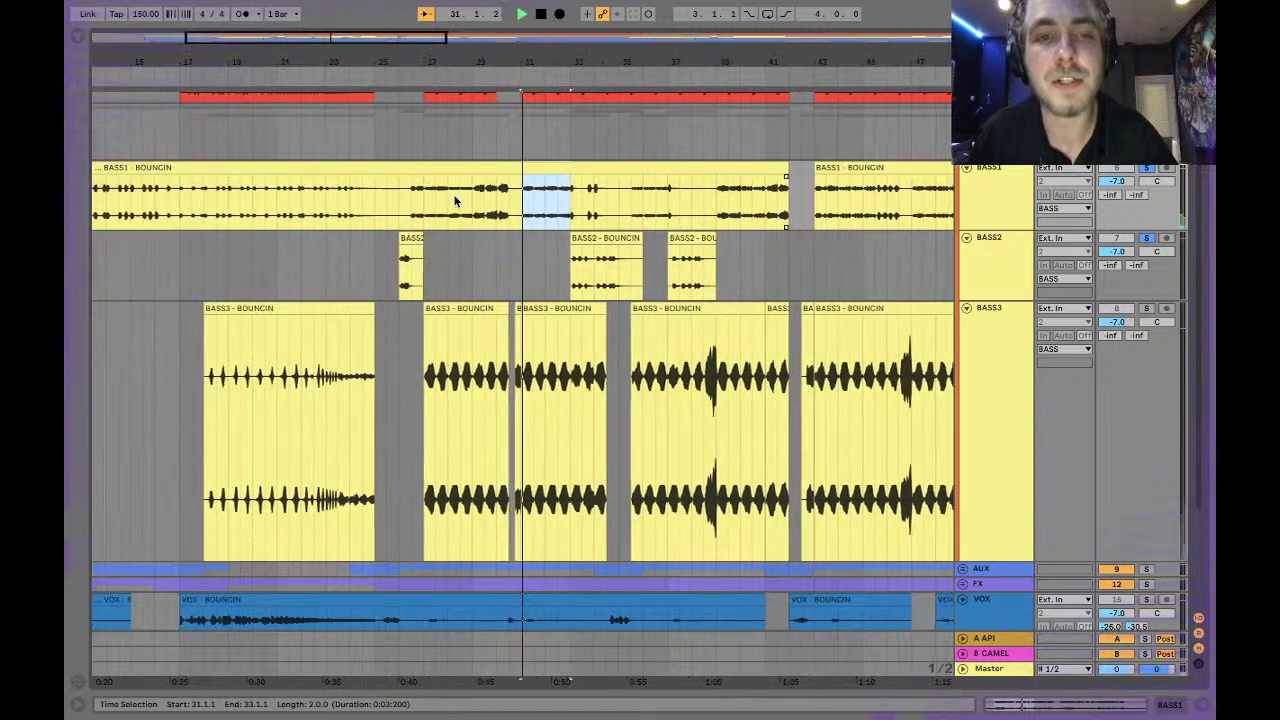
pyautogui.click(418, 203)
pyautogui.press('space')
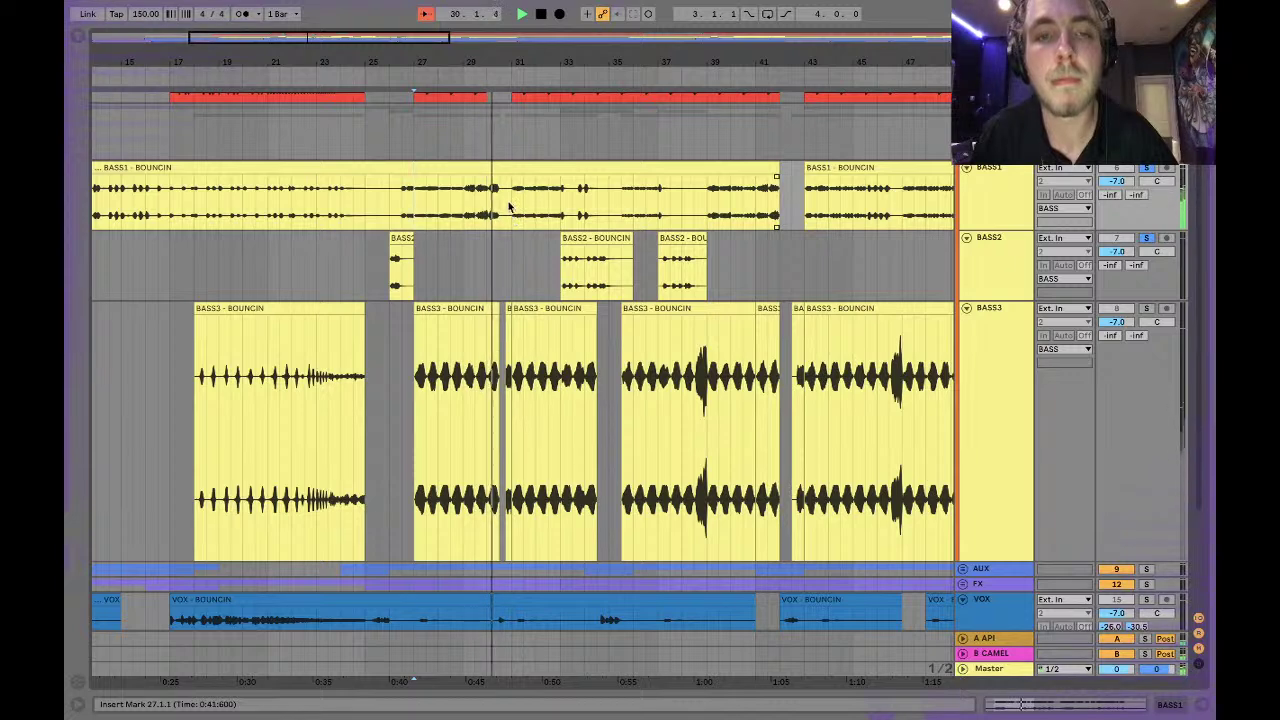
# Remove the BASS1 section between 30.3.1 and 31.1.1 during playback, and stop the transport.
pyautogui.moveTo(511, 205); pyautogui.dragTo(502, 205)
pyautogui.press('super+e')
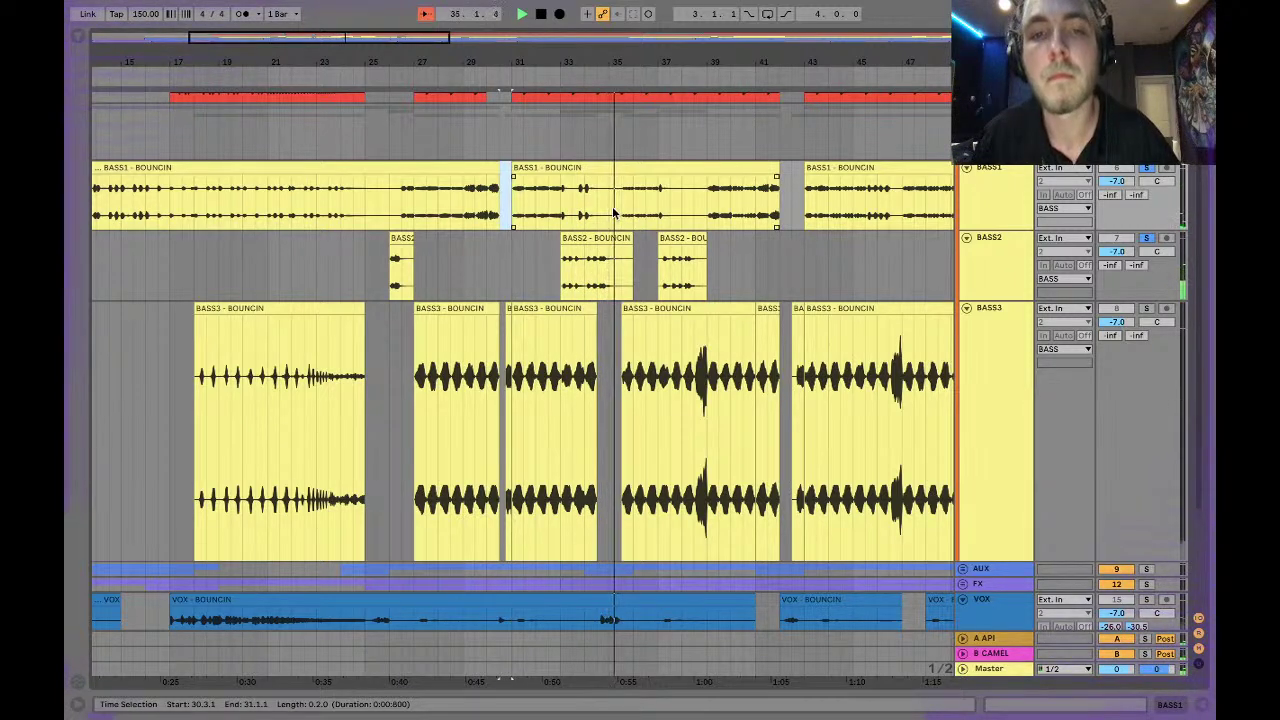
pyautogui.press('space')
# Split the BASS1 clip at 35.3.1 and 37.1.1 and raise the gain of the piece in between to 4.69 dB.
pyautogui.moveTo(622, 203); pyautogui.dragTo(655, 203)
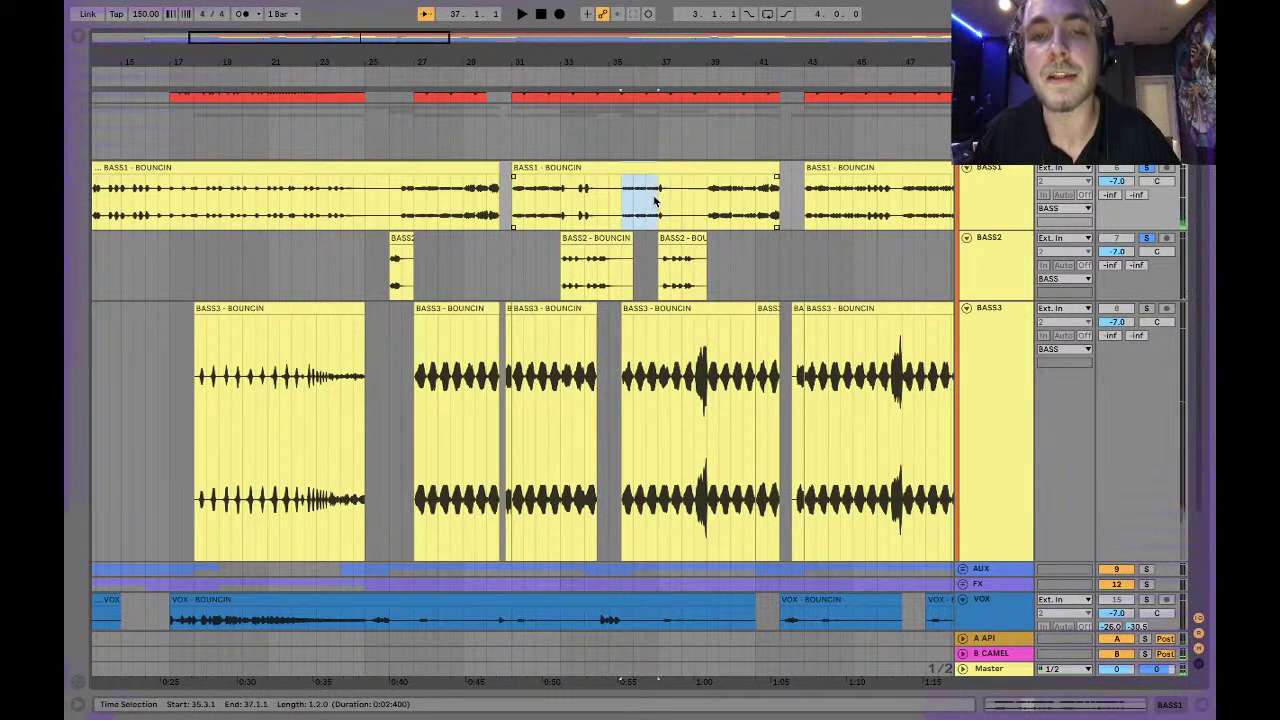
pyautogui.press('super+e')
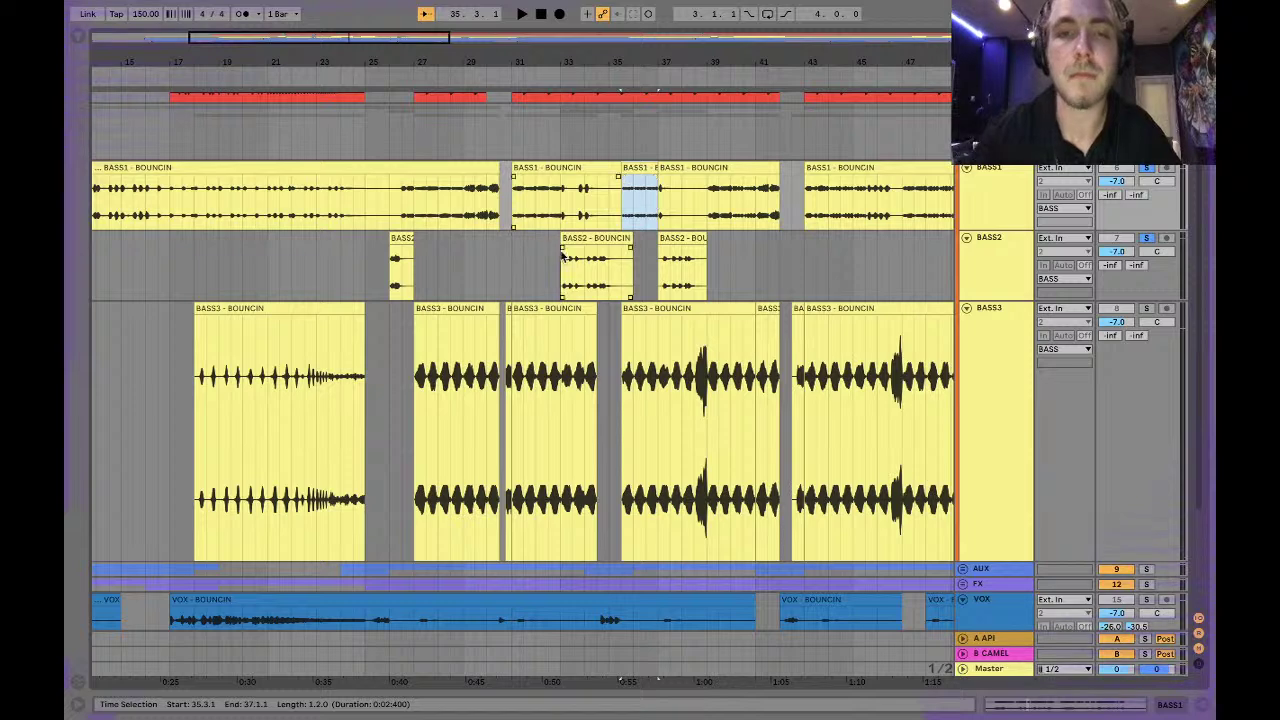
pyautogui.doubleClick(632, 168)
pyautogui.moveTo(204, 451); pyautogui.dragTo(204, 440)
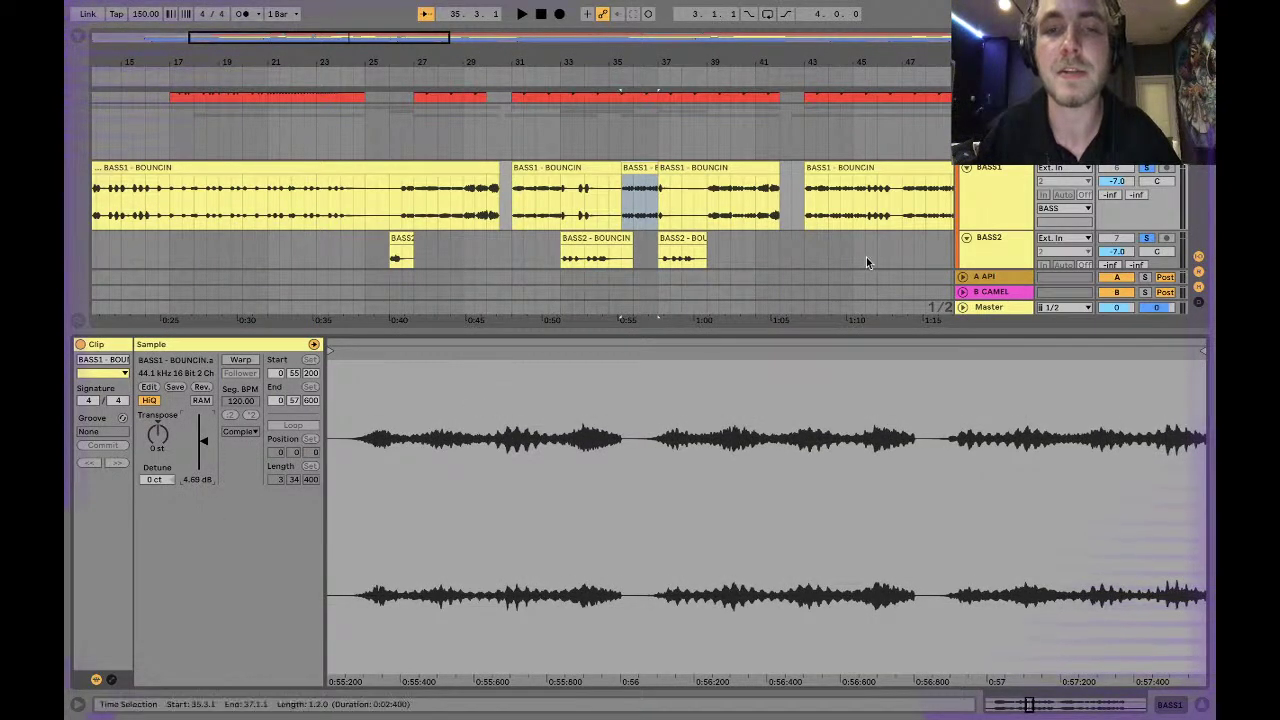
# Increase the BASS1 track height to enlarge its waveforms and play the section from bar 39.
pyautogui.moveTo(990, 232); pyautogui.dragTo(980, 336)
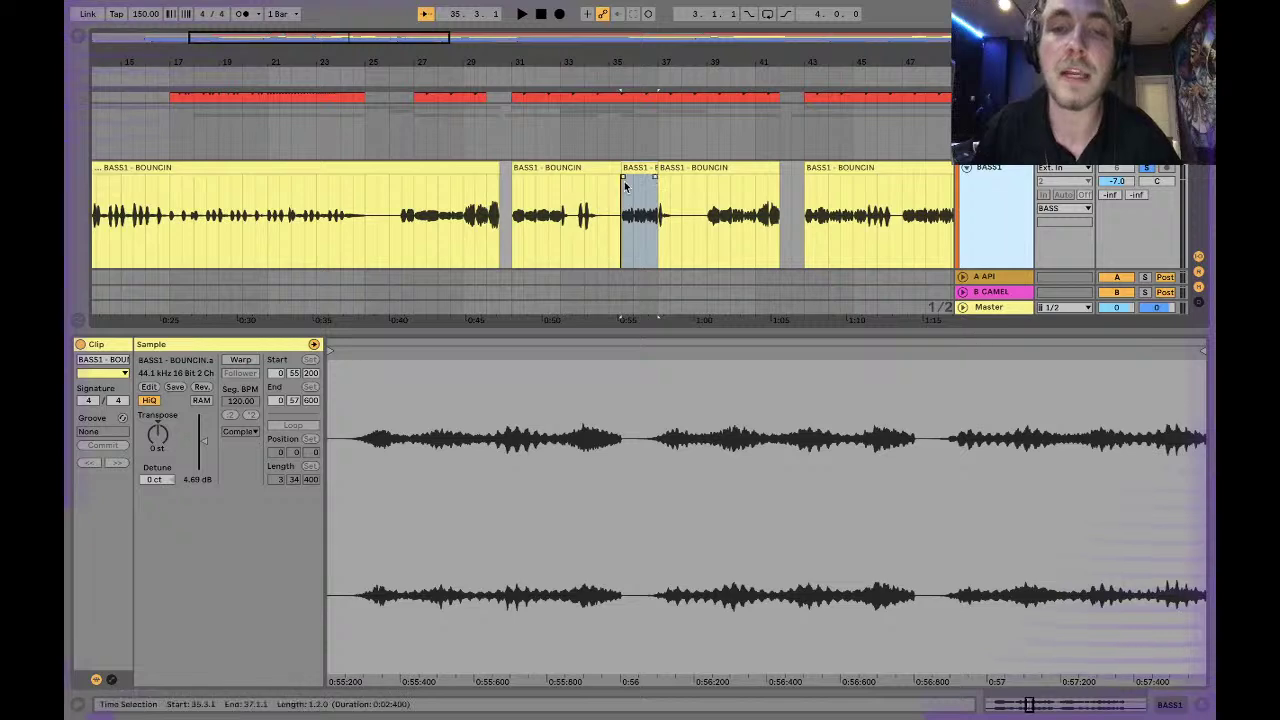
pyautogui.scroll(-2, 623, 189)
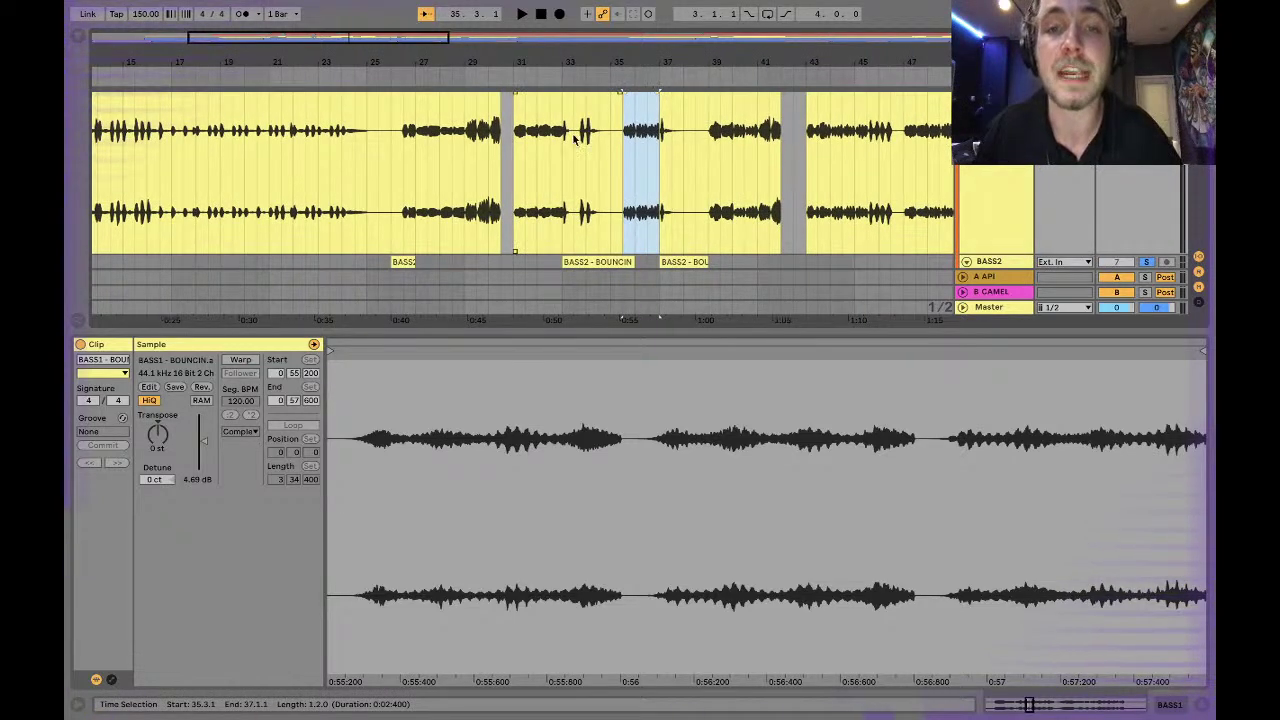
pyautogui.click(708, 151)
pyautogui.press('space')
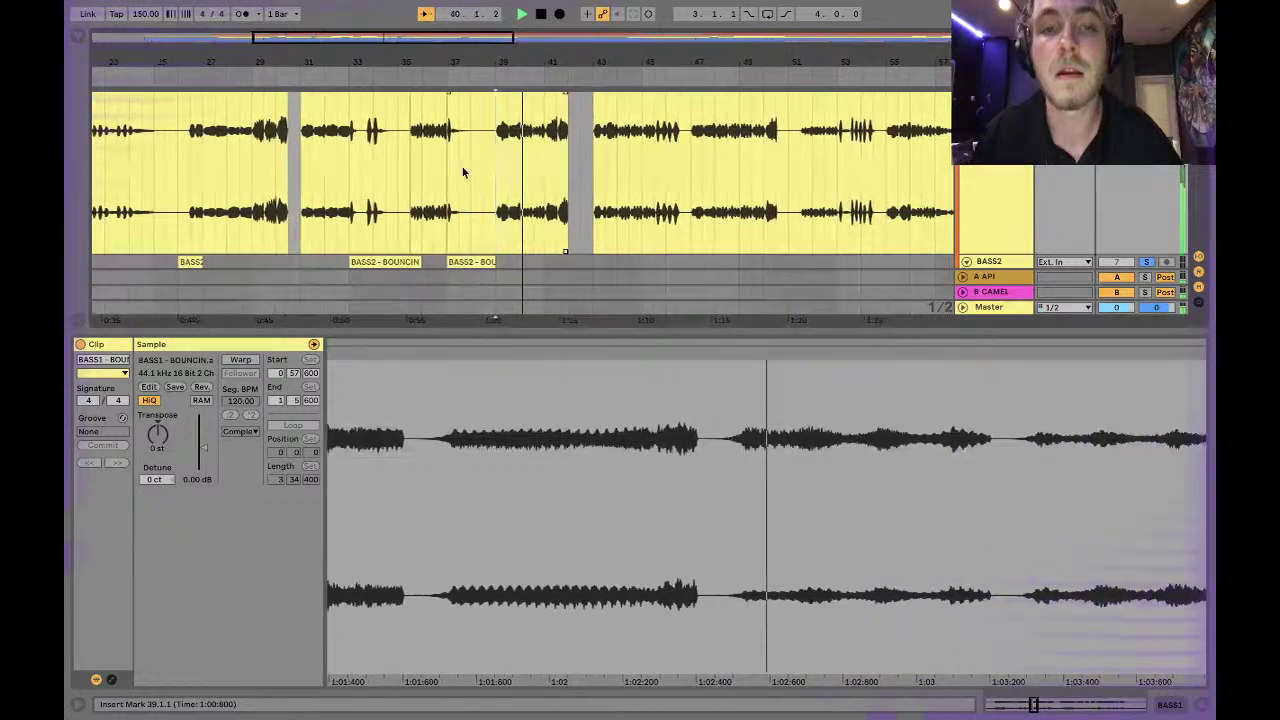
pyautogui.scroll(1, 500, 168)
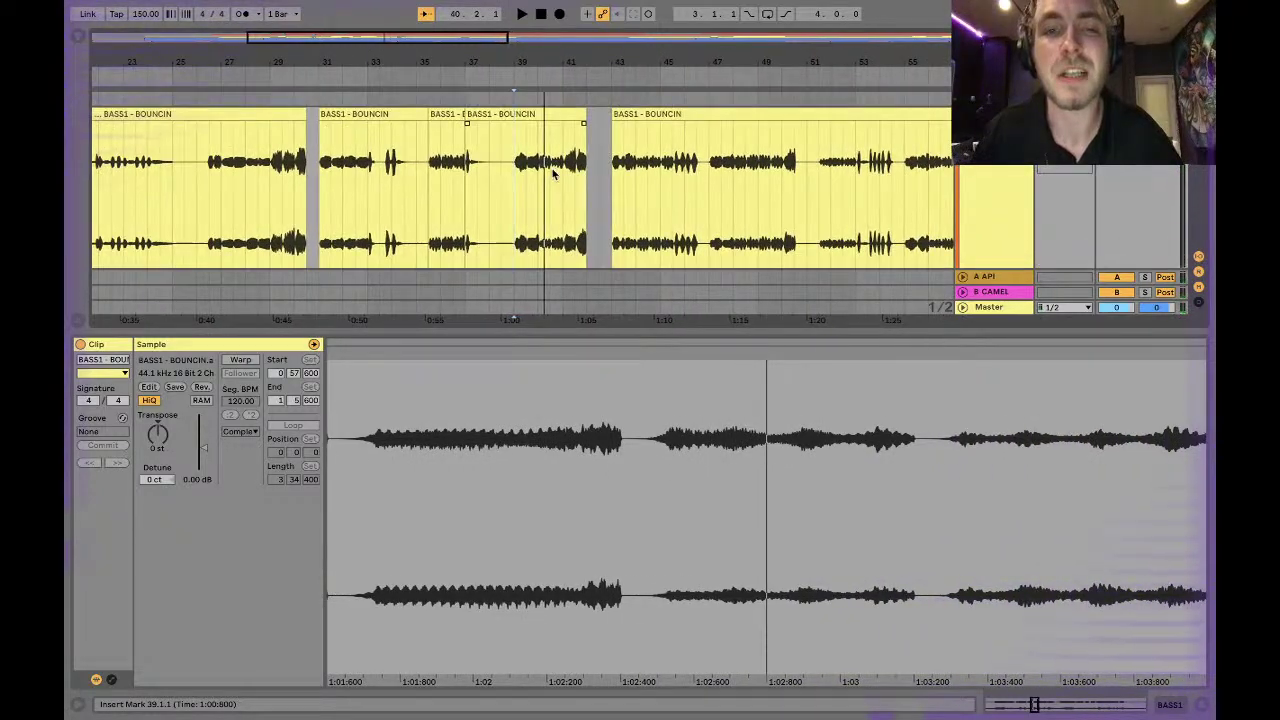
pyautogui.click(551, 173)
pyautogui.press('space')
# Split the BASS1 clip at 39.1.1 and 41.1.1 and lower the piece's gain to -2.41 dB during playback.
pyautogui.moveTo(506, 186); pyautogui.dragTo(460, 190)
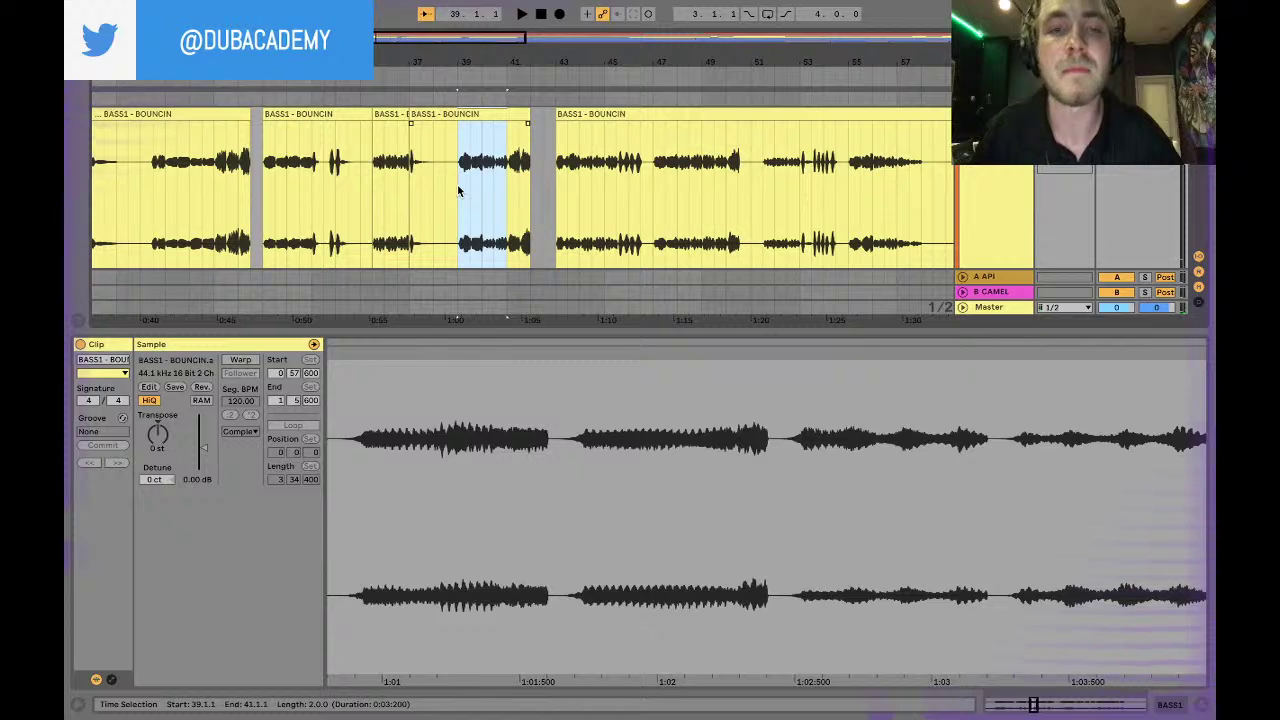
pyautogui.hotkey('ctrl', 'e')
pyautogui.click(217, 506)
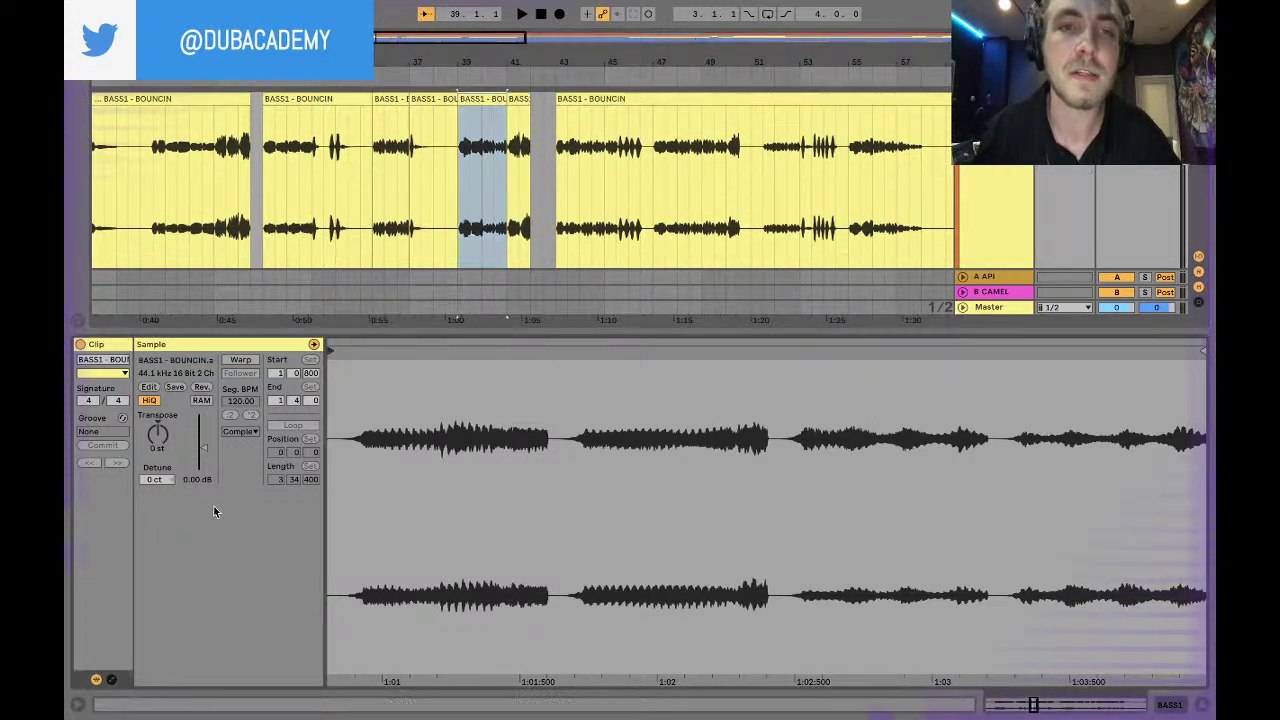
pyautogui.press('space')
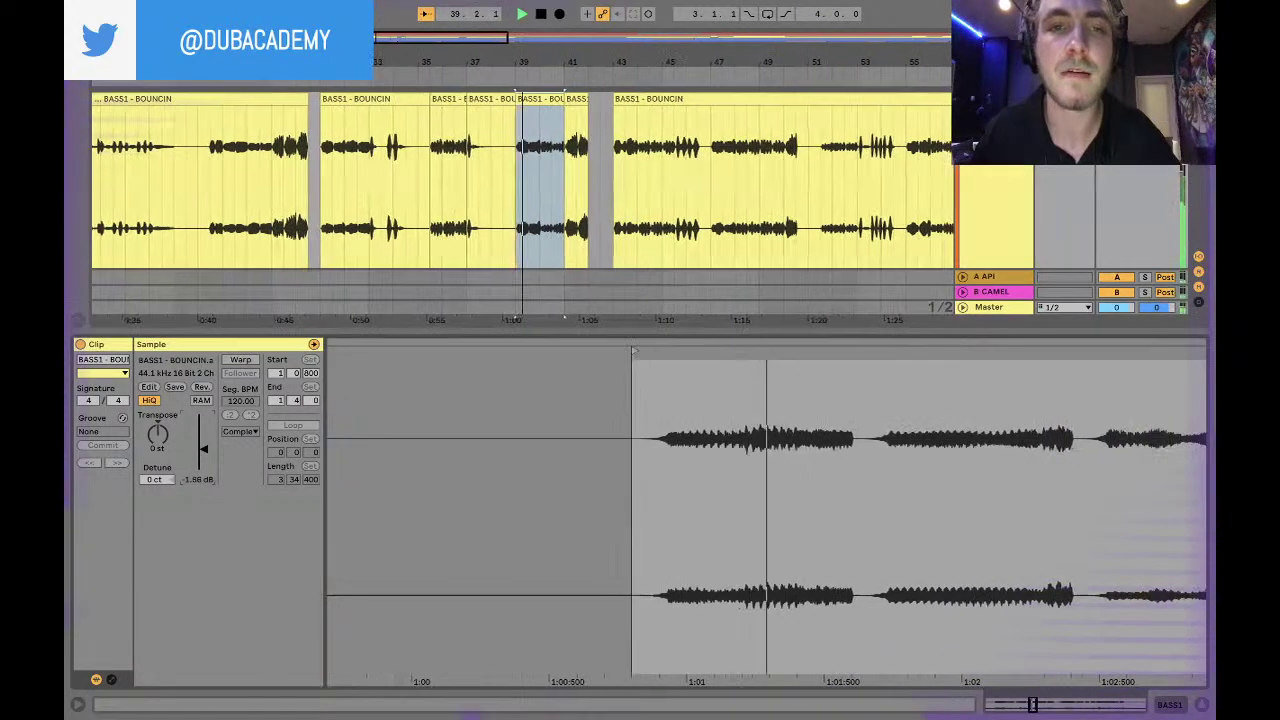
pyautogui.moveTo(201, 446); pyautogui.dragTo(201, 452)
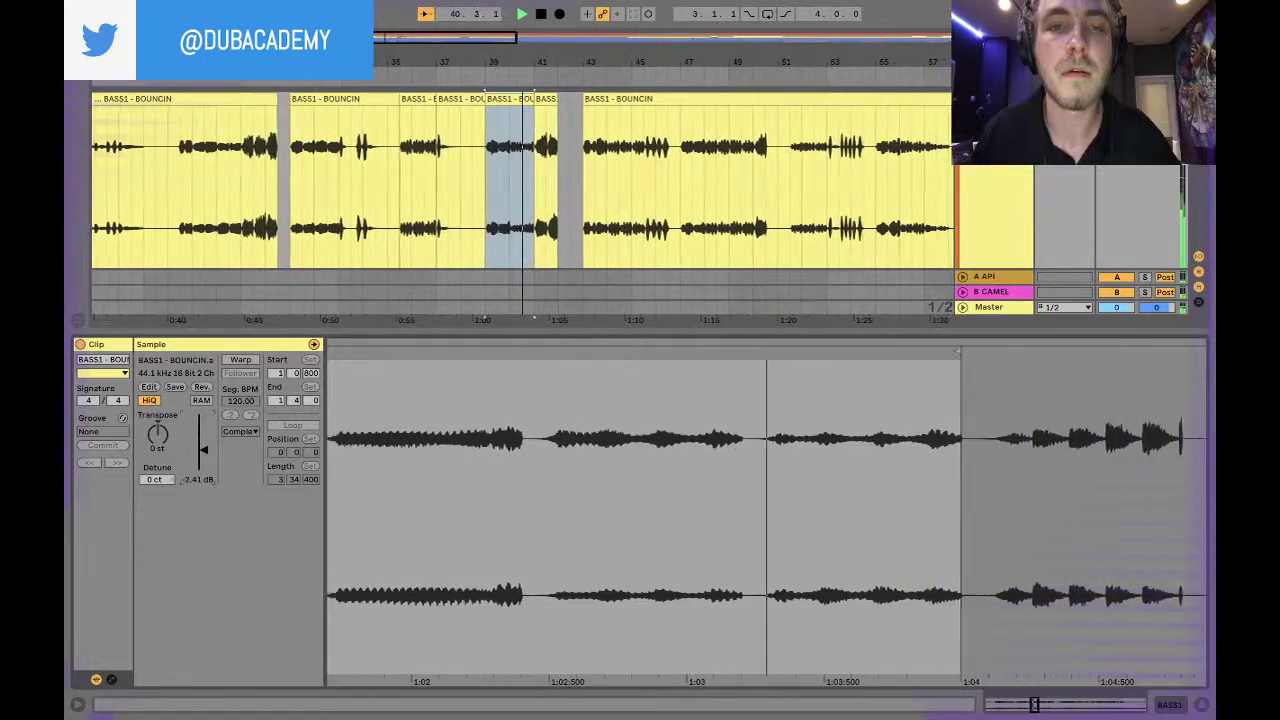
# Split off the BASS1 section from 40.1.1 to 41.1.1 and try a gain of about -0.8 dB on it.
pyautogui.moveTo(503, 171); pyautogui.dragTo(528, 170)
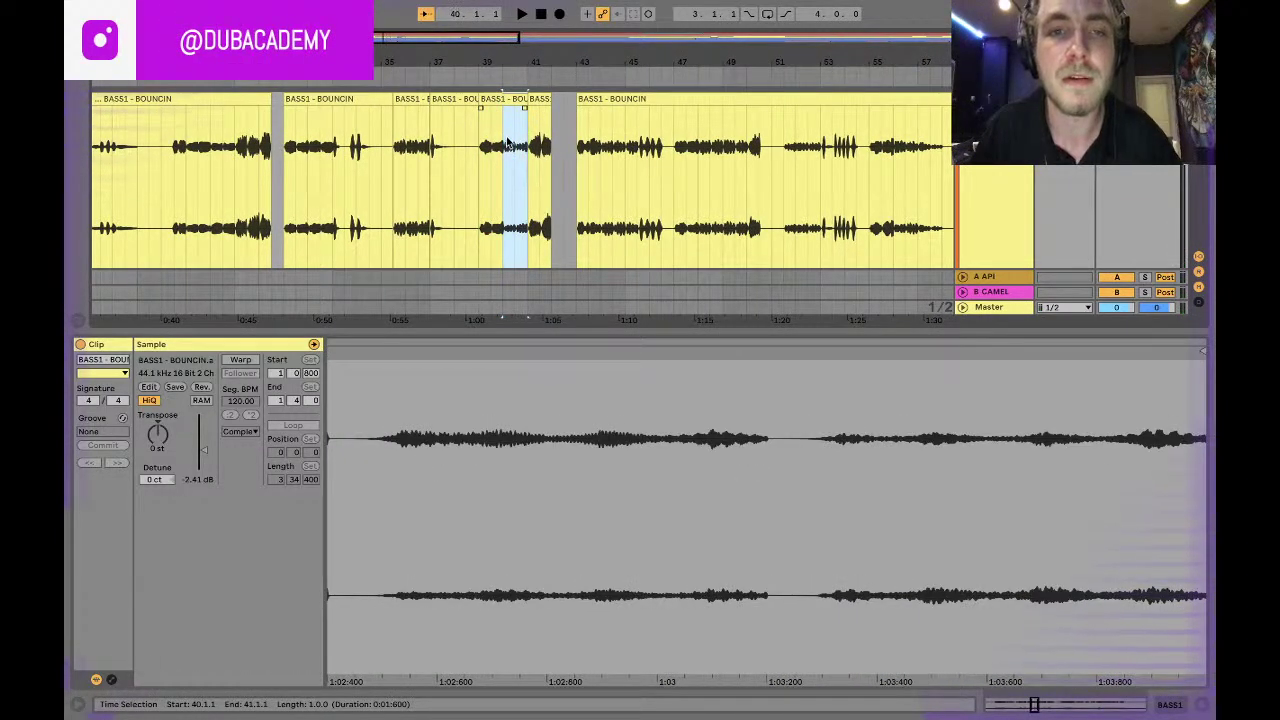
pyautogui.hotkey('ctrl', 'e')
pyautogui.click(516, 100)
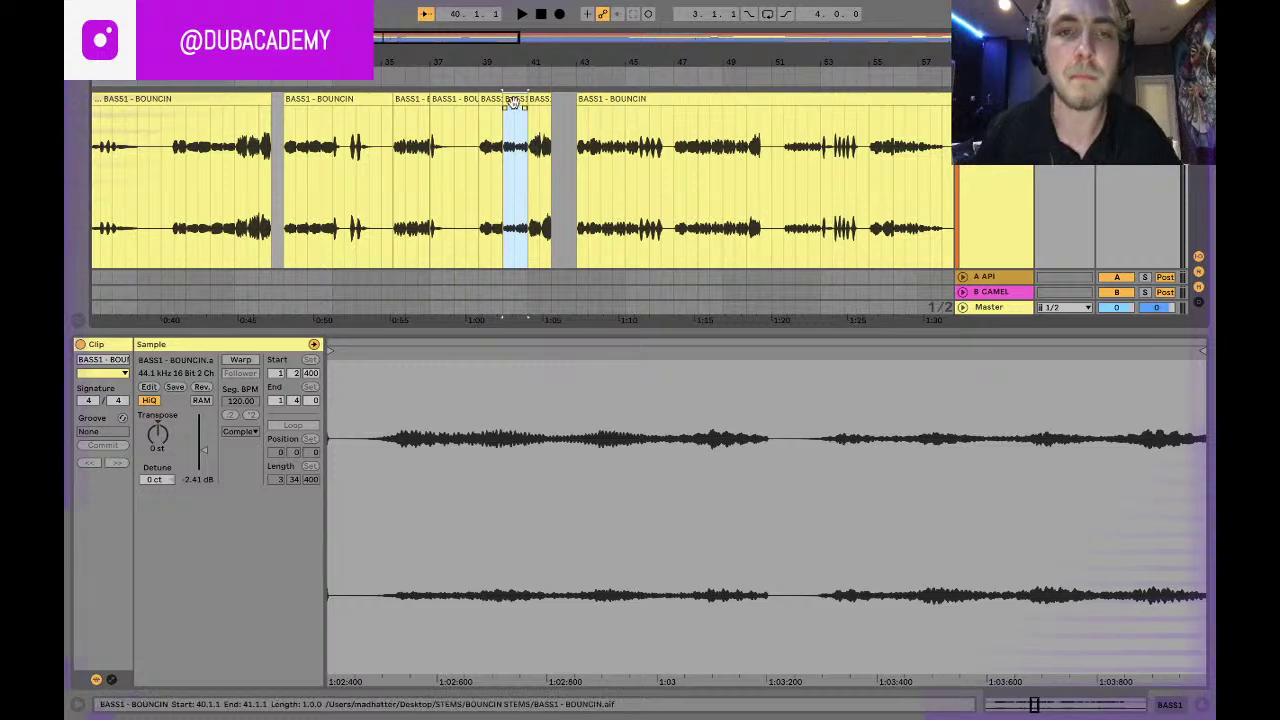
pyautogui.moveTo(204, 453); pyautogui.dragTo(204, 446)
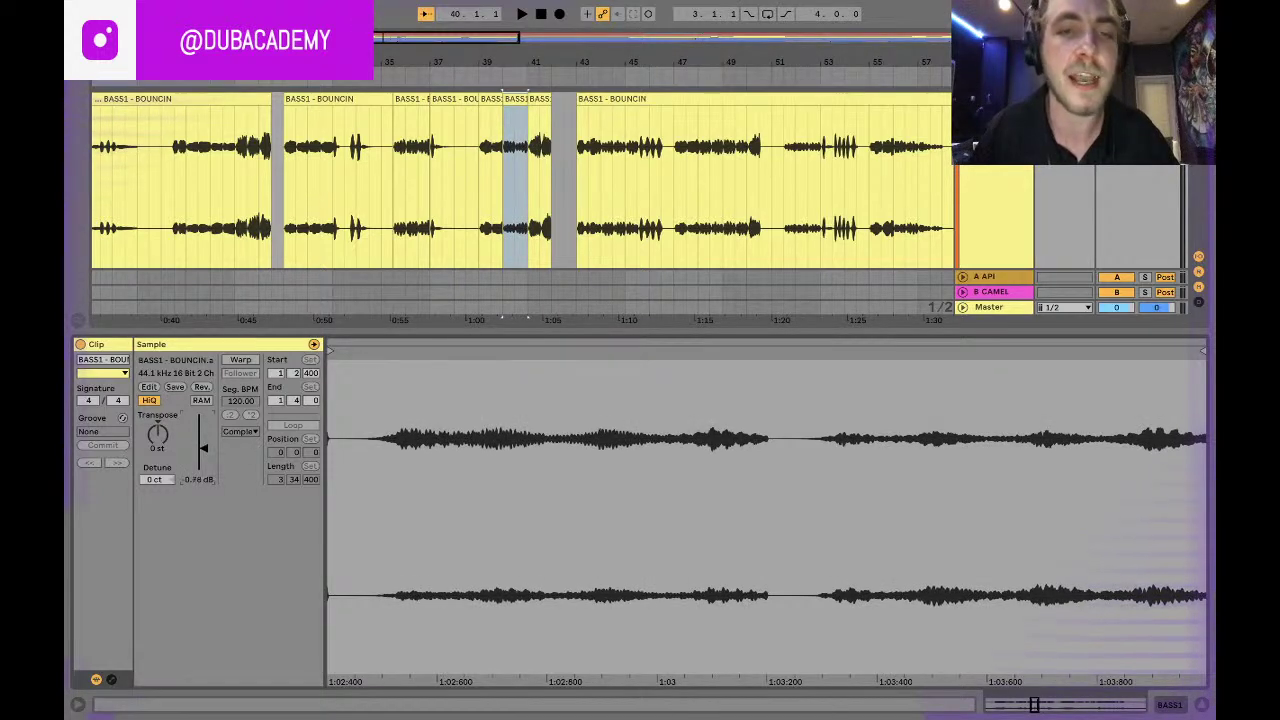
# Undo the last BASS1 gain change and separate the section from 40.1.1 to 41.1.1 again at a gain of -2.41 dB.
pyautogui.click(778, 183)
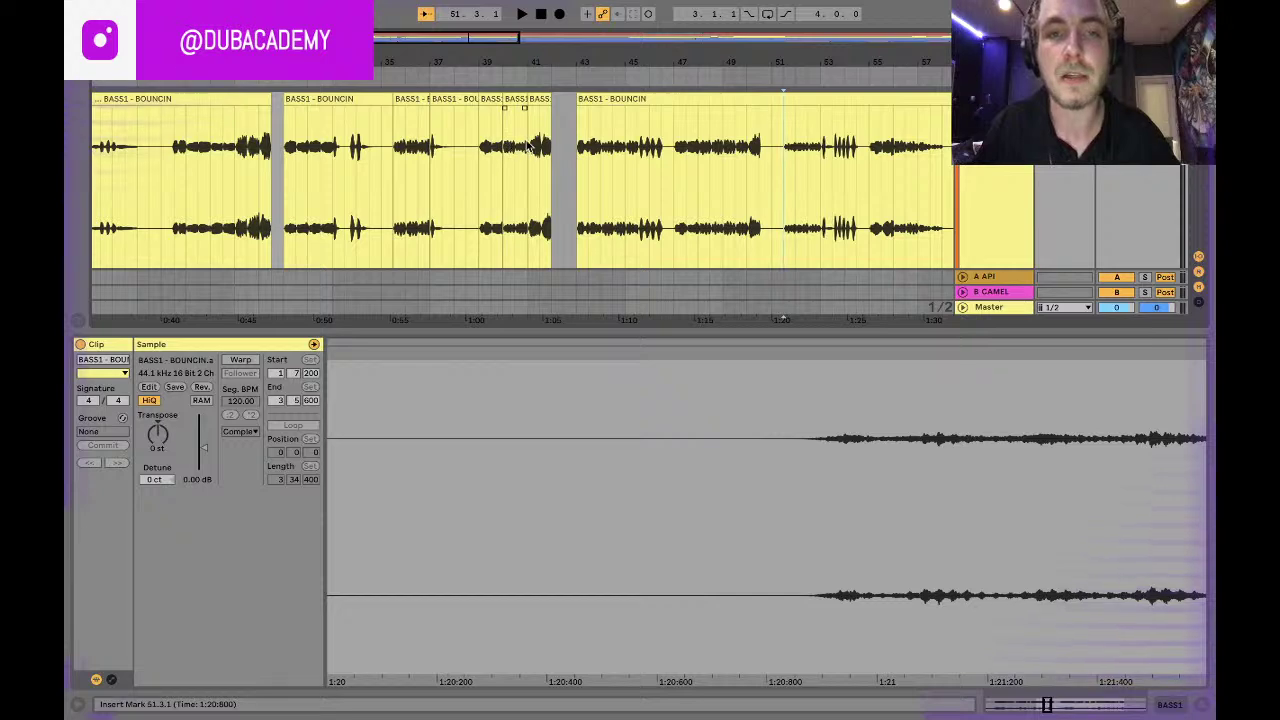
pyautogui.moveTo(528, 148); pyautogui.dragTo(503, 150)
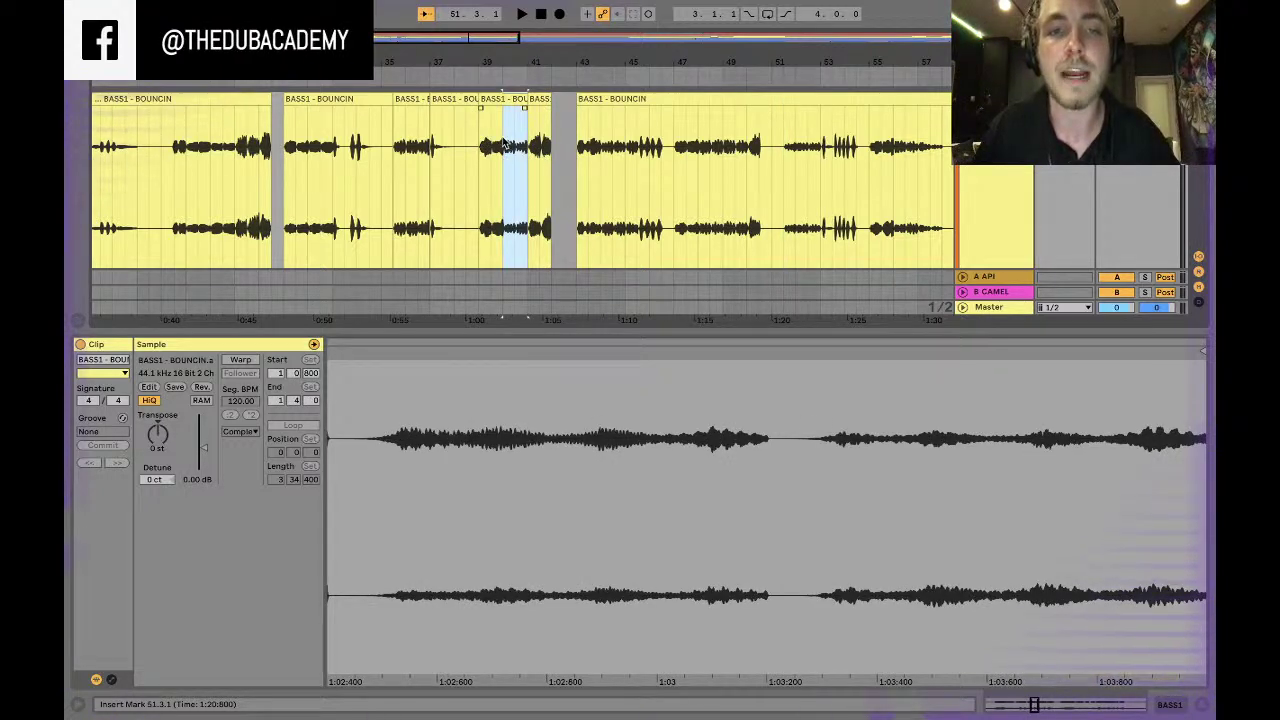
pyautogui.hotkey('ctrl', 'e')
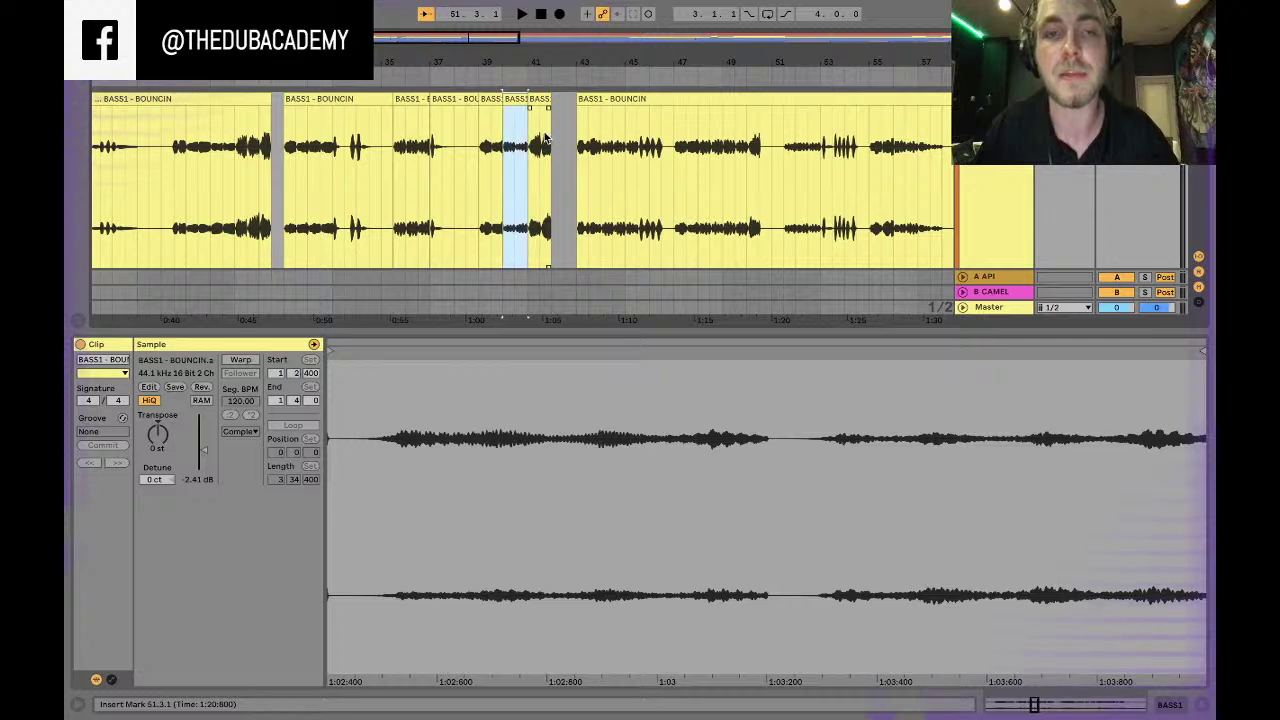
pyautogui.click(486, 167)
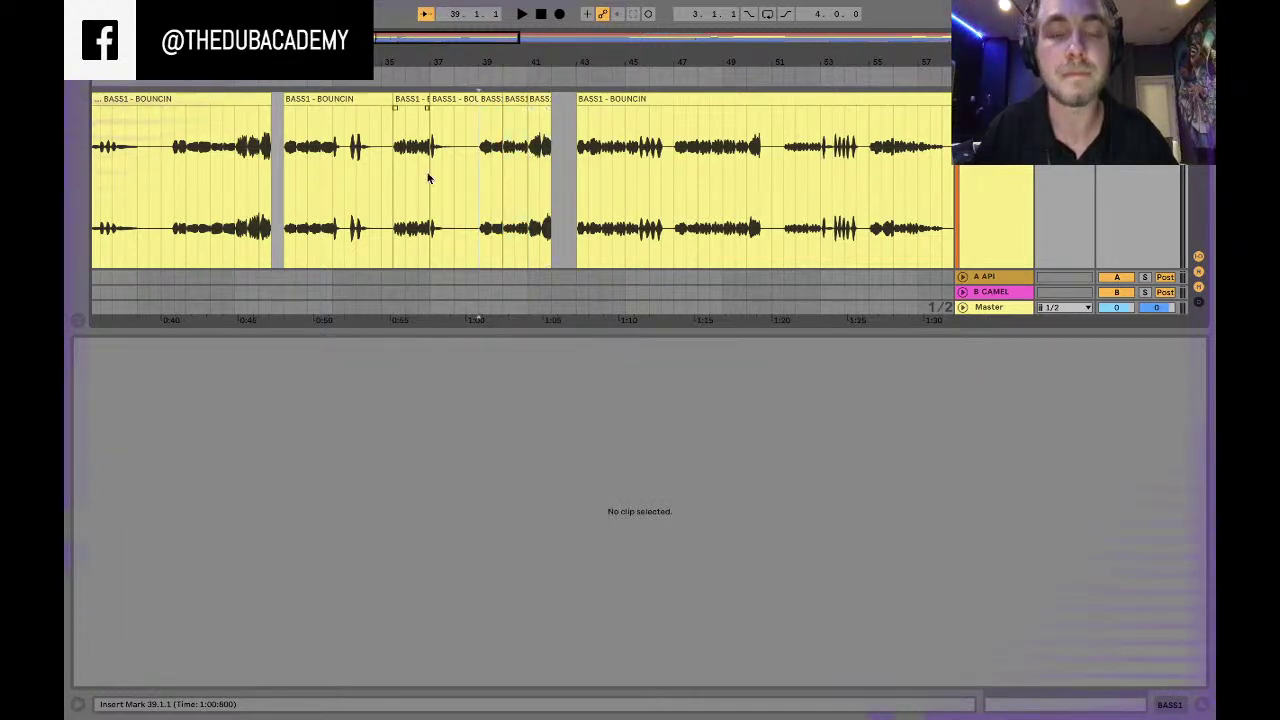
# Play BASS1 from 35.3.1, then from 43.1.1, to check the section levels.
pyautogui.click(401, 152)
pyautogui.press('space')
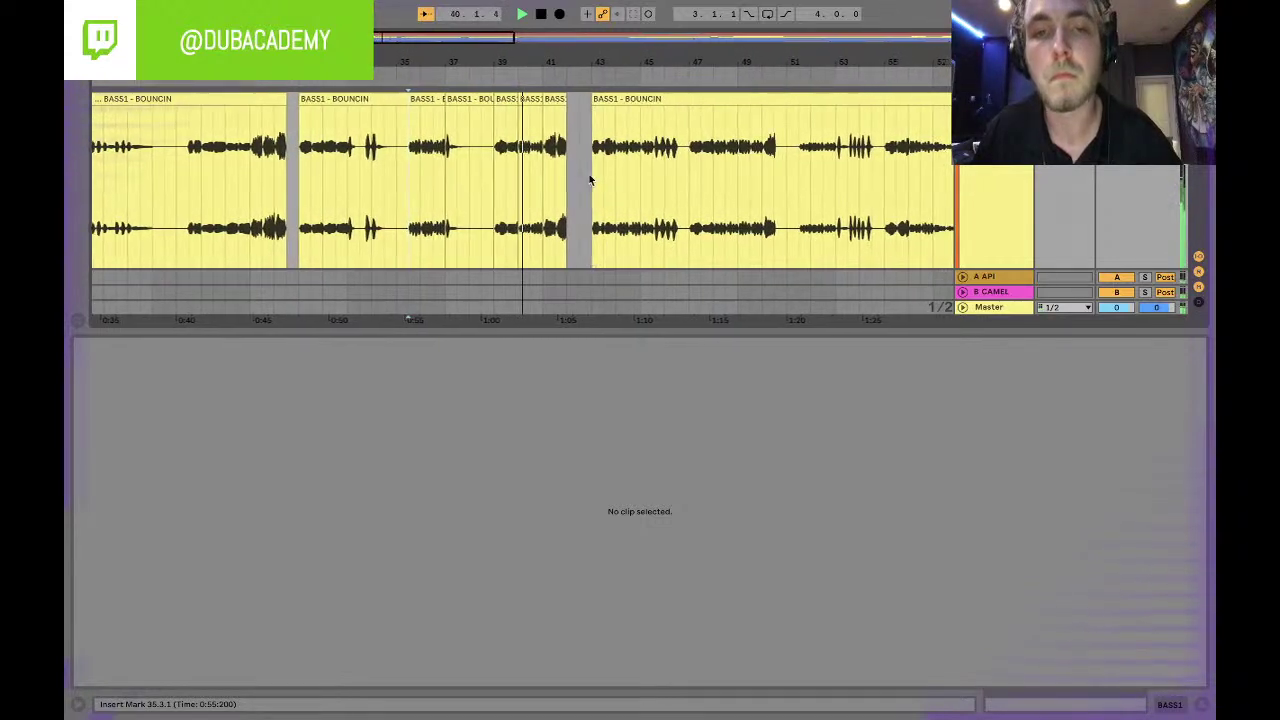
pyautogui.click(589, 178)
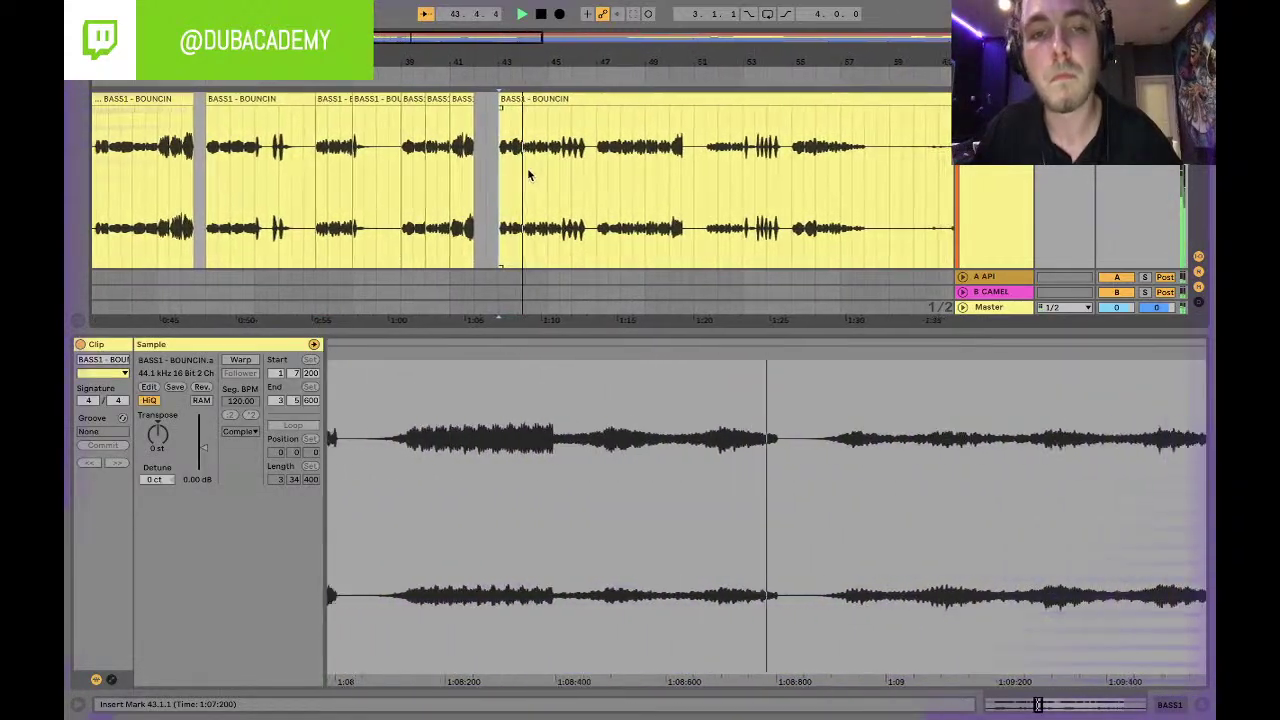
# Split off the BASS1 section ending at 45.3.1, extend its start back to 44.1.1 and raise its gain.
pyautogui.moveTo(523, 171); pyautogui.dragTo(551, 167)
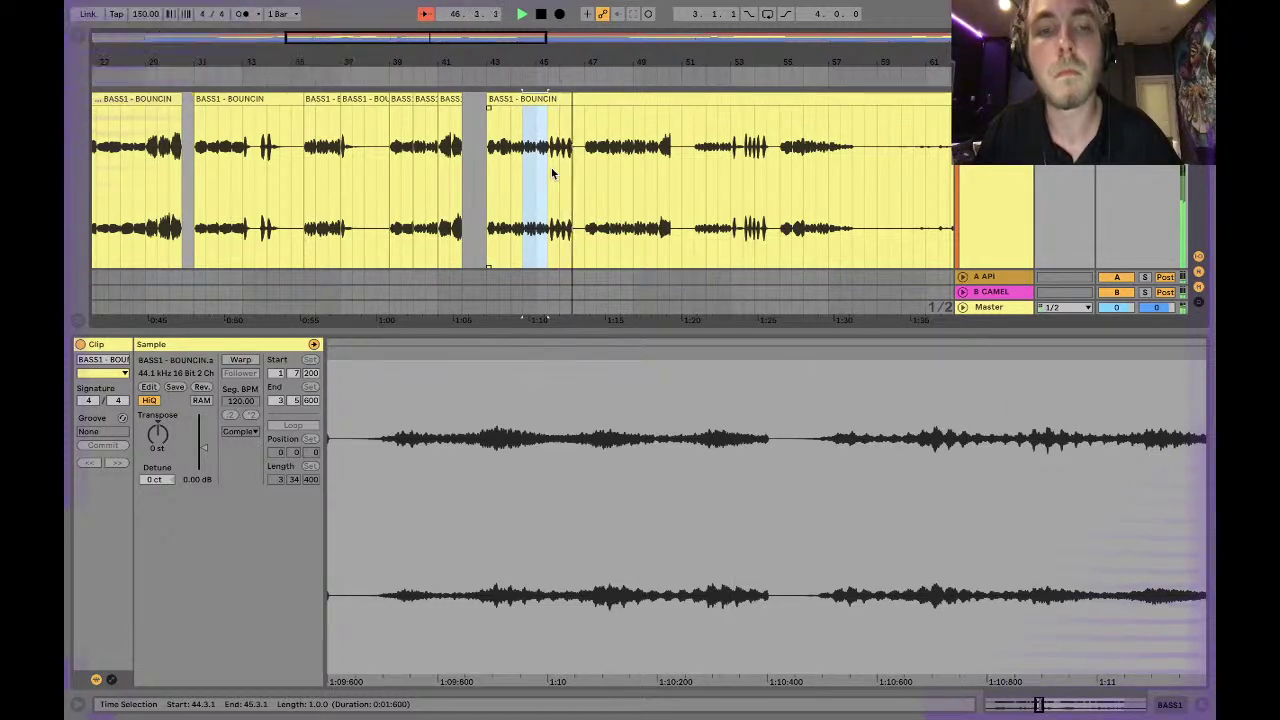
pyautogui.hotkey('ctrl', 'e')
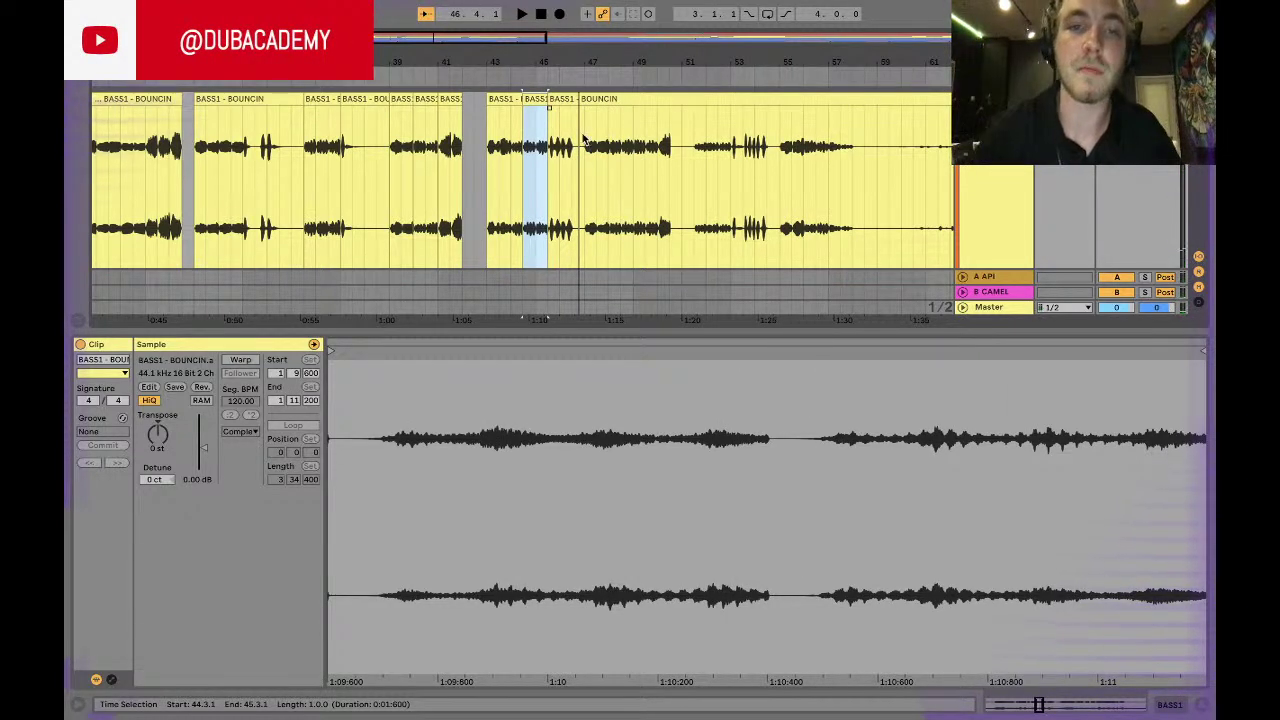
pyautogui.click(528, 104)
pyautogui.moveTo(523, 104); pyautogui.dragTo(511, 104)
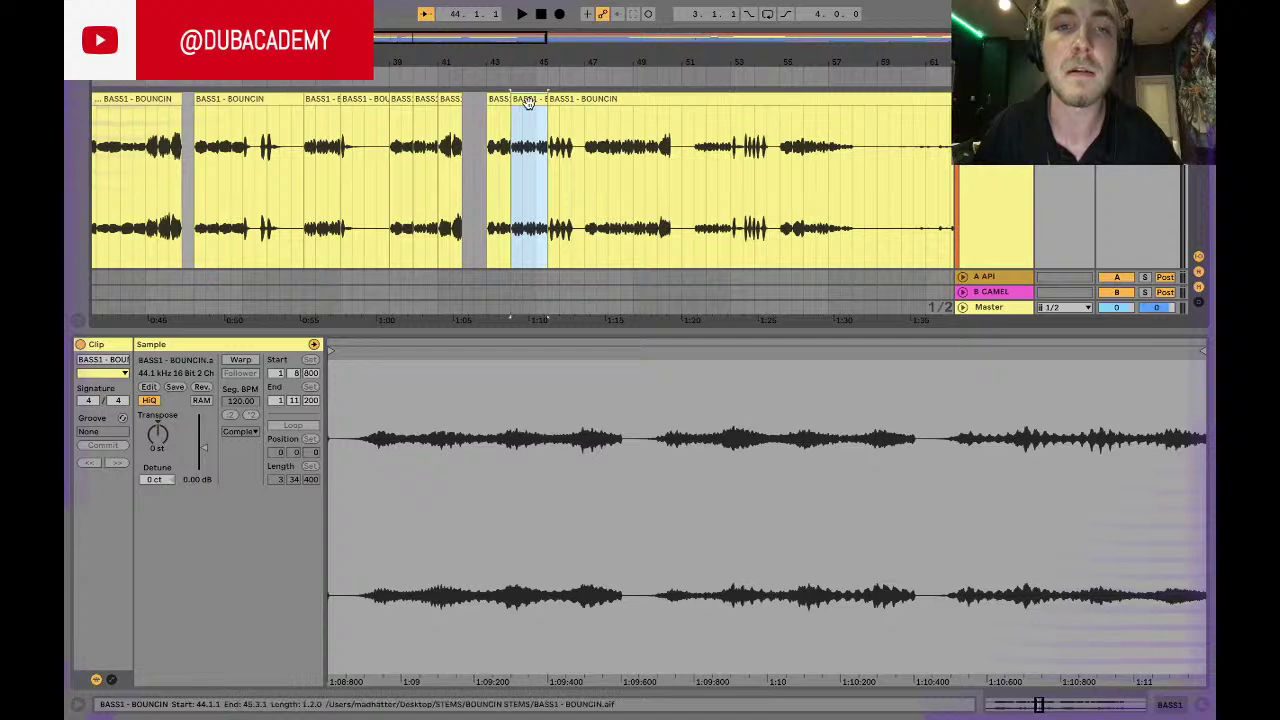
pyautogui.click(414, 364)
pyautogui.moveTo(203, 453); pyautogui.dragTo(203, 442)
pyautogui.click(488, 173)
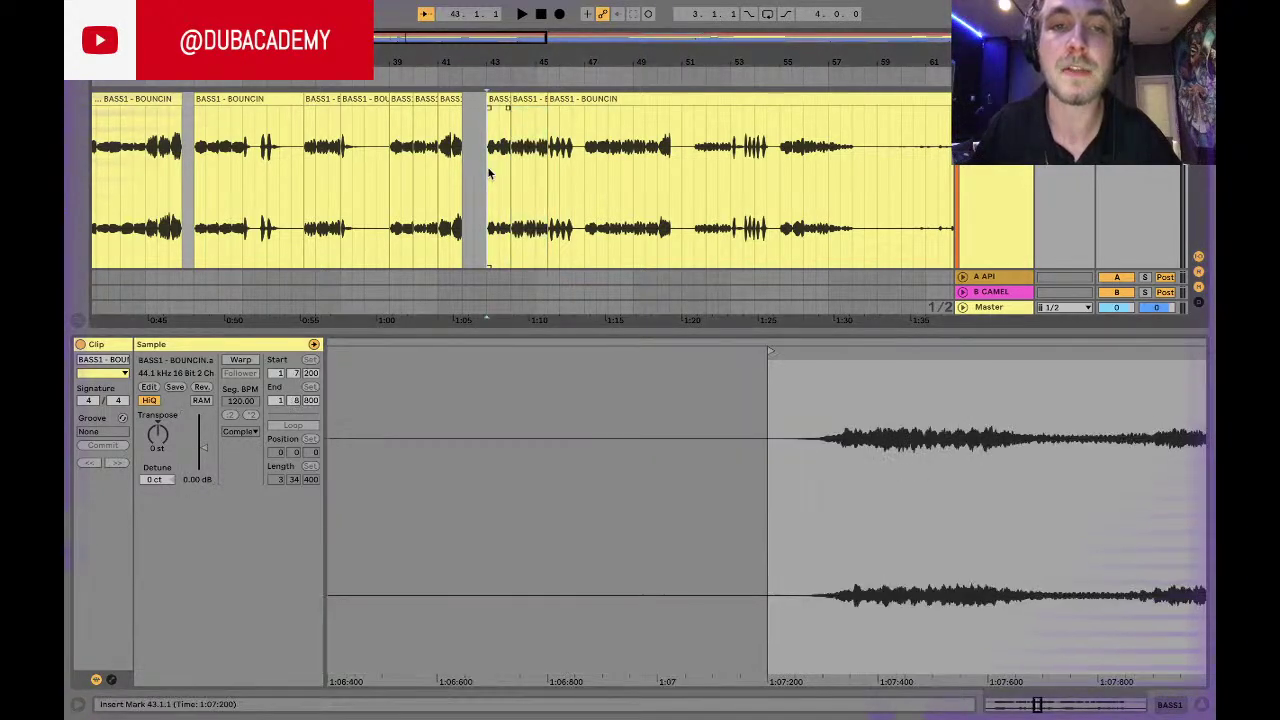
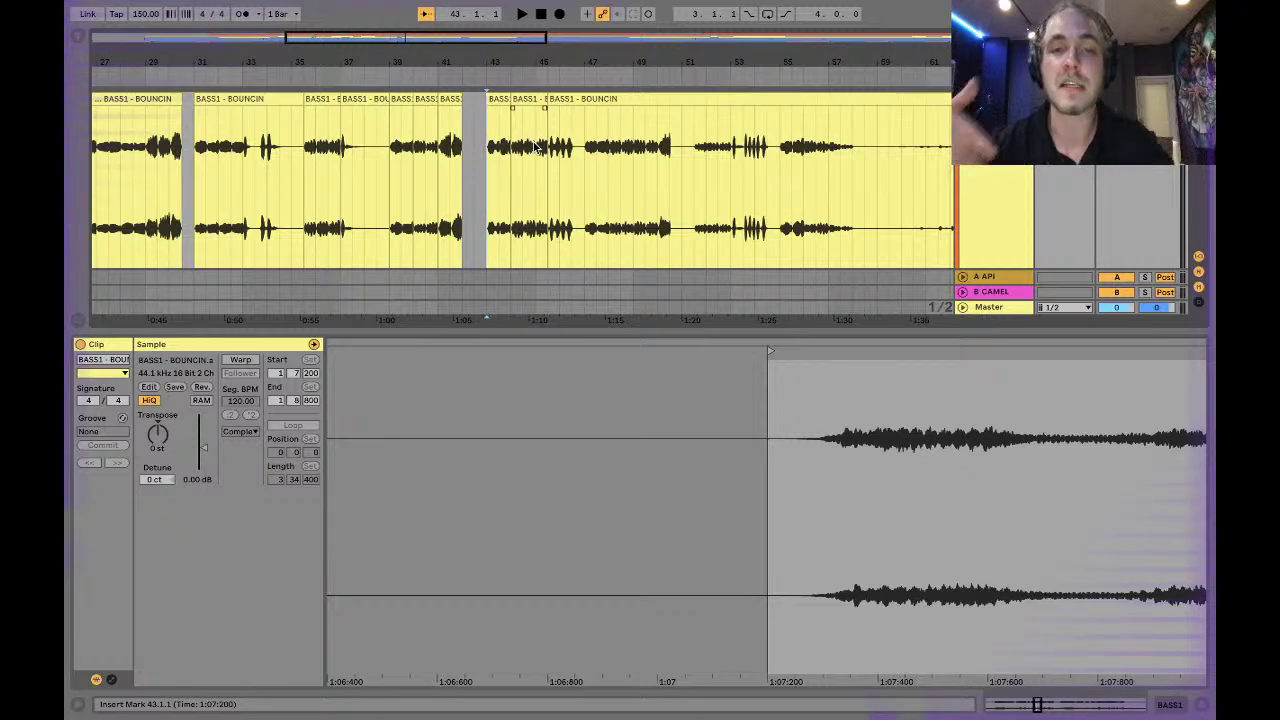
# Play BASS1 from 47.1.1, split off the section from 51.3.1 to 53.1.1 and raise its gain to 4.69 dB.
pyautogui.click(588, 182)
pyautogui.press('space')
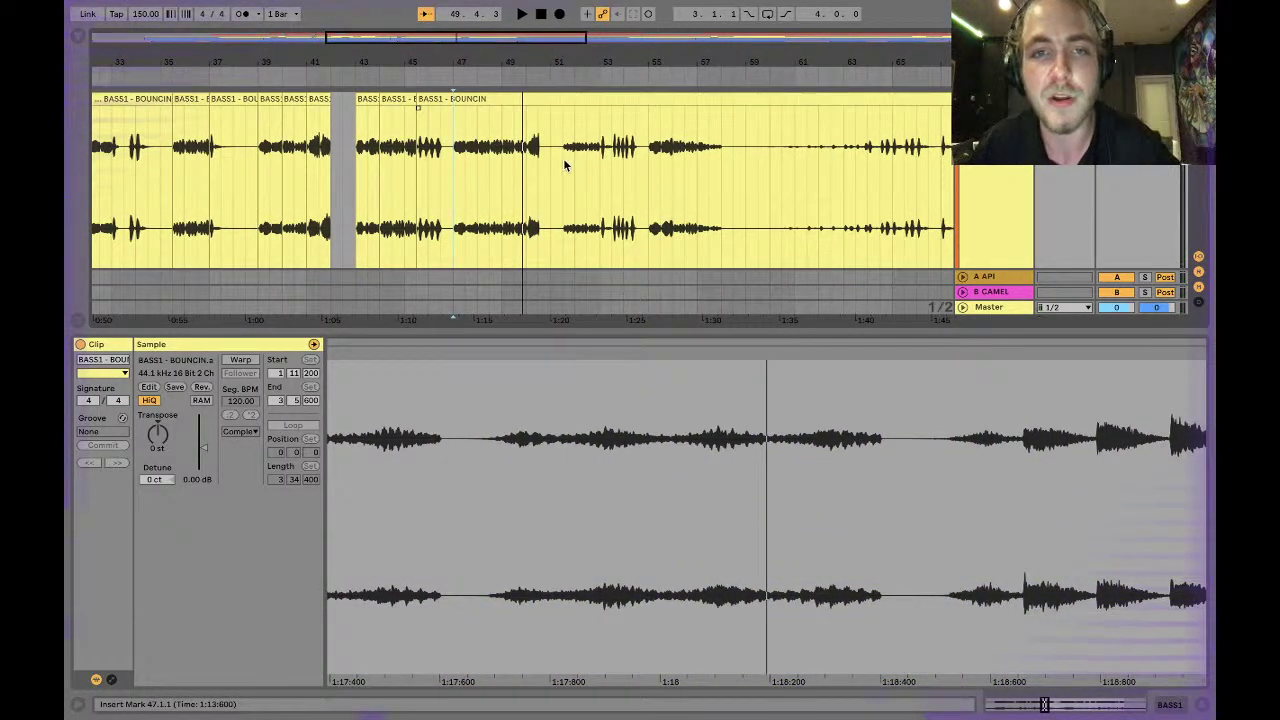
pyautogui.moveTo(543, 158); pyautogui.dragTo(511, 162)
pyautogui.hotkey('ctrl', 'e')
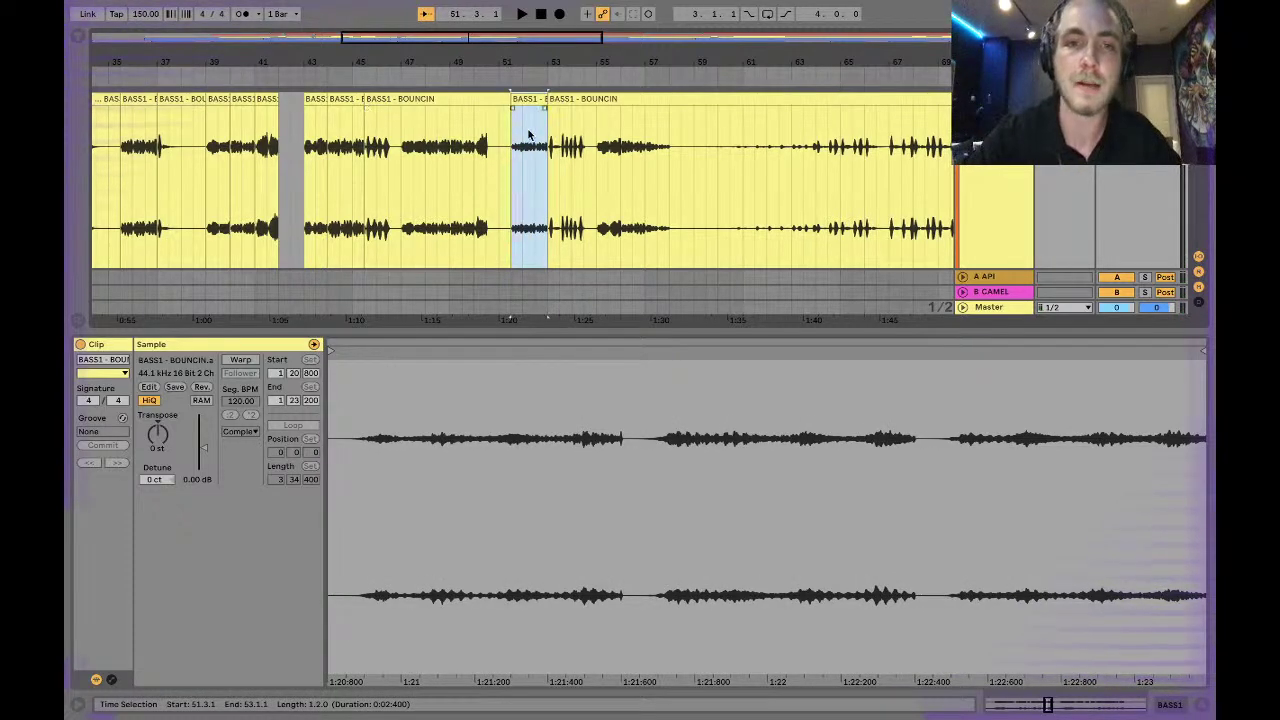
pyautogui.moveTo(208, 453); pyautogui.dragTo(208, 440)
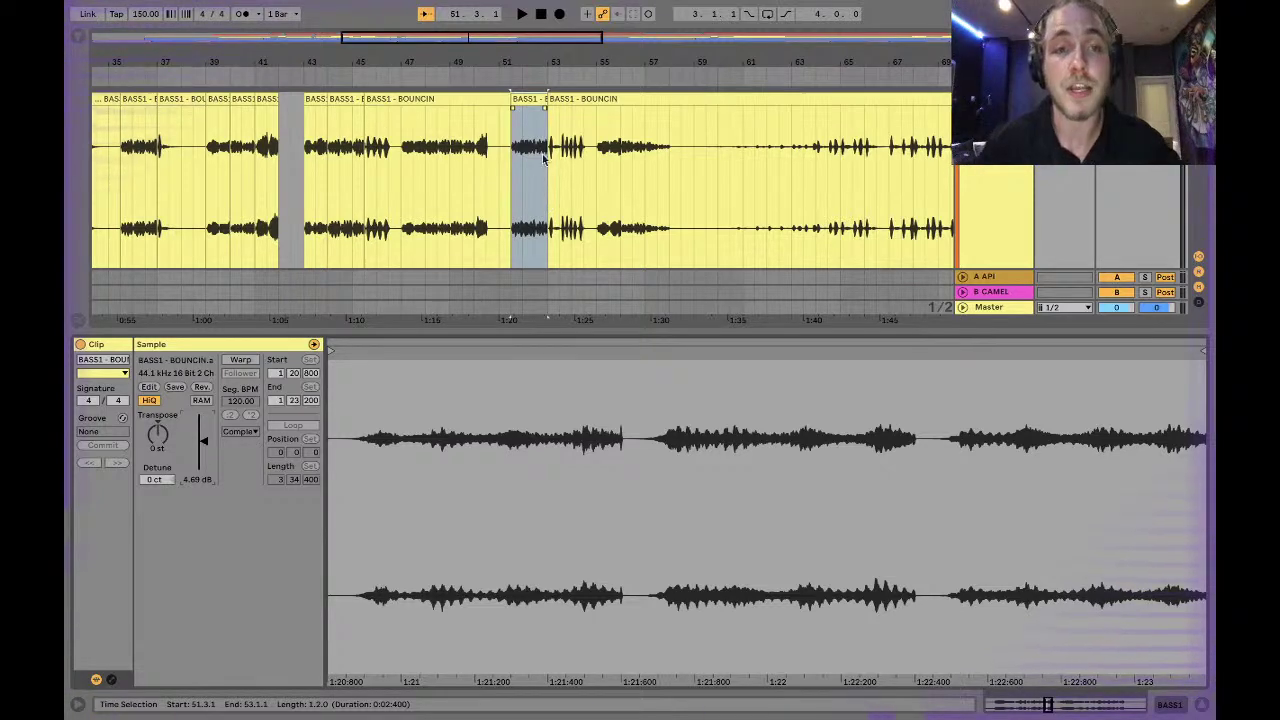
# Split off the fading BASS1 section from 56.1.1 to 58.1.1 and raise its gain.
pyautogui.click(619, 166)
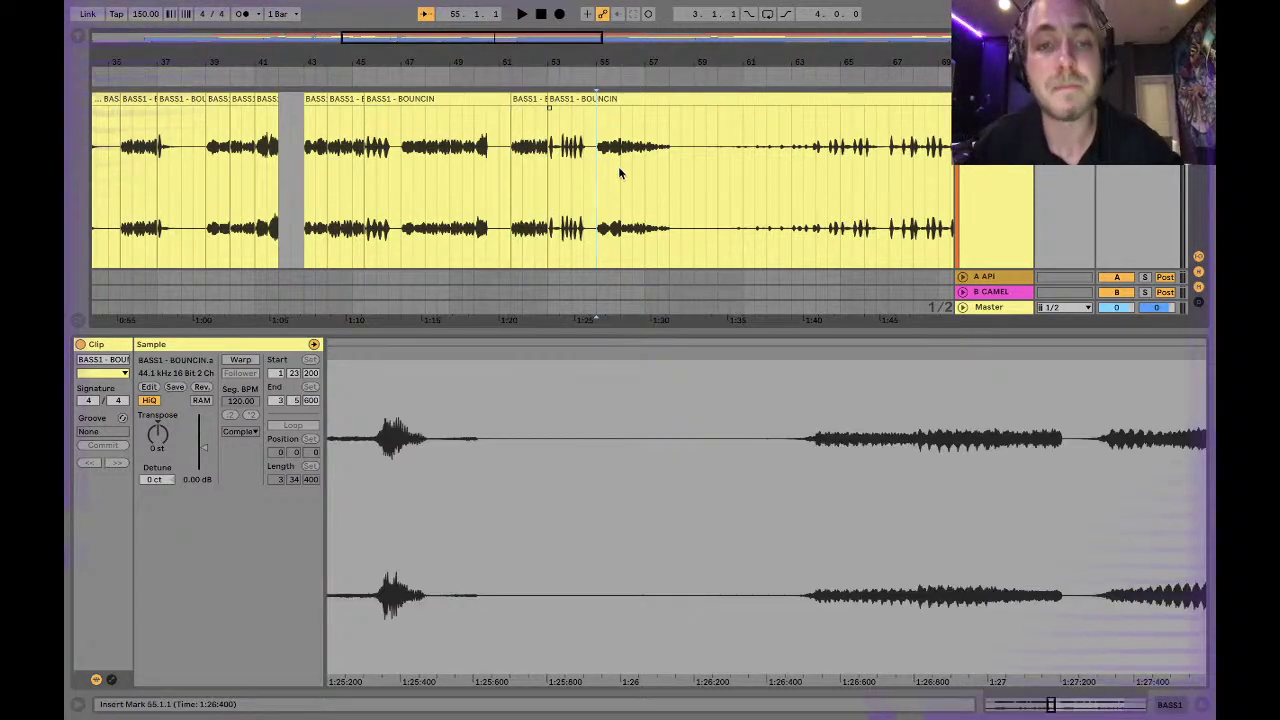
pyautogui.moveTo(621, 163); pyautogui.dragTo(668, 162)
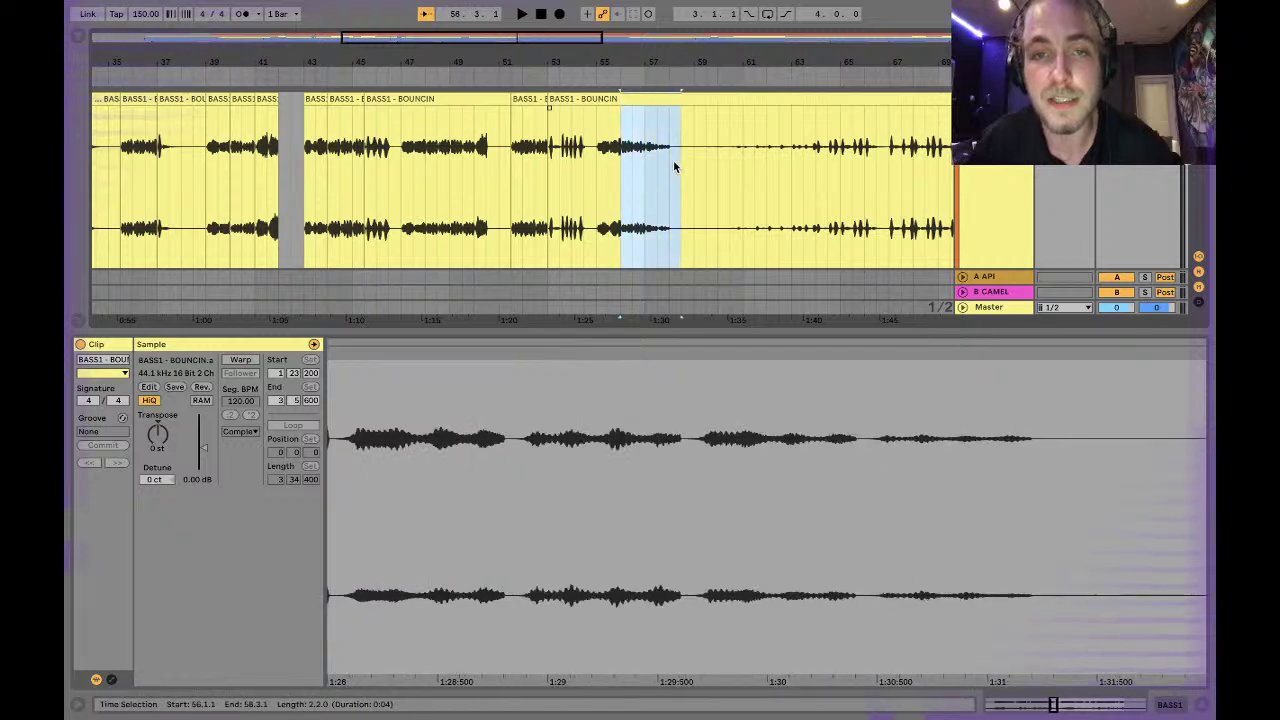
pyautogui.hotkey('ctrl', 'e')
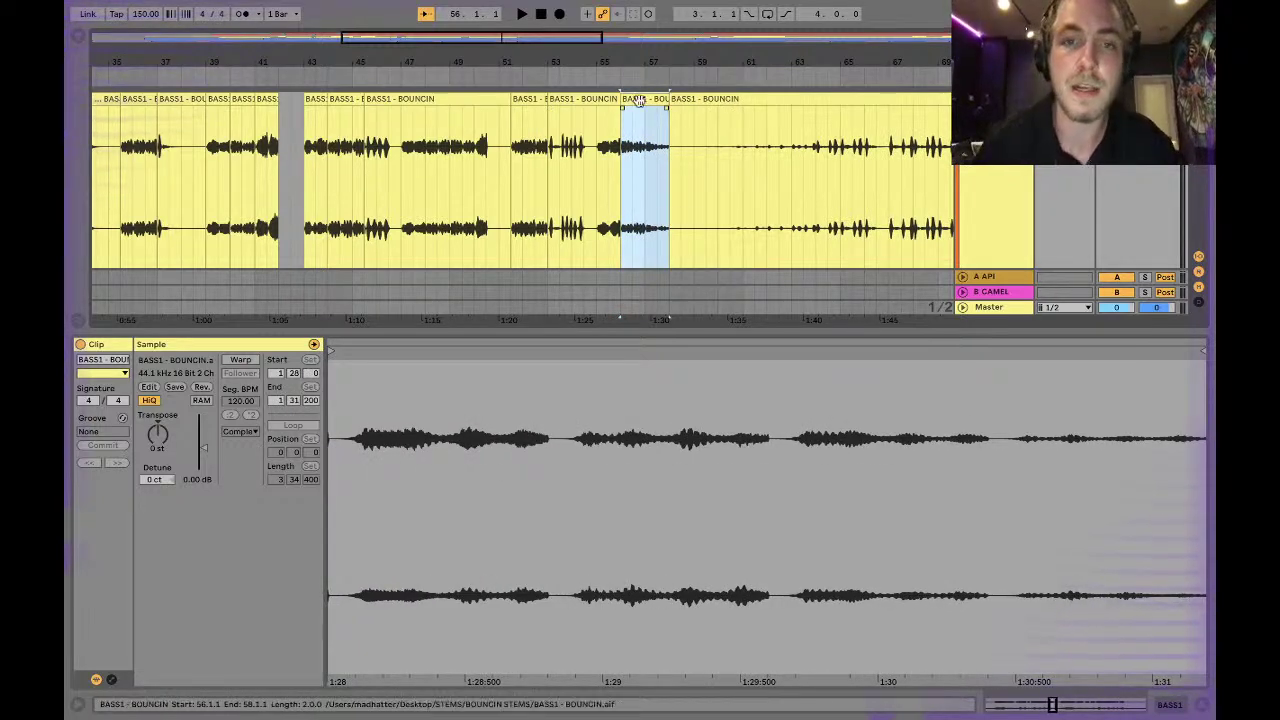
pyautogui.click(199, 490)
pyautogui.moveTo(205, 450); pyautogui.dragTo(205, 440)
# Trim the start of the BASS1 clip after 58.1.1 to 58.3.1 and give it a long fade-in during playback.
pyautogui.click(597, 183)
pyautogui.press('space')
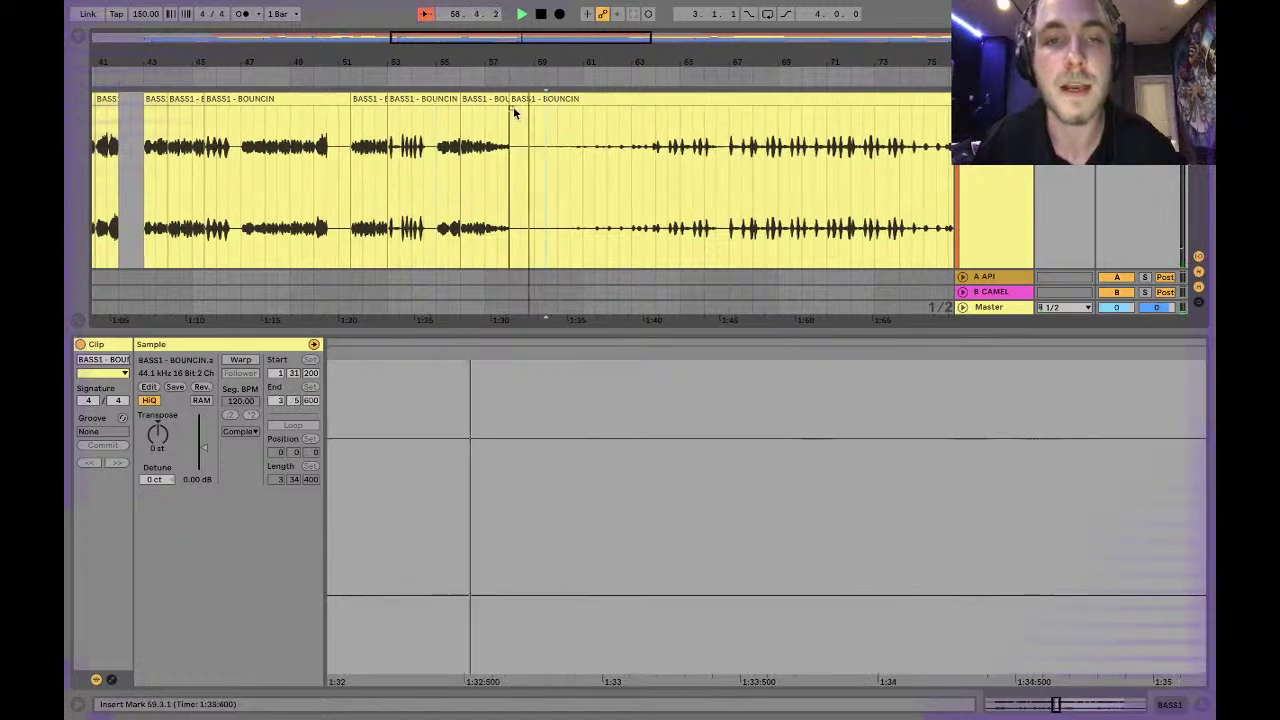
pyautogui.click(513, 102)
pyautogui.moveTo(523, 109); pyautogui.dragTo(644, 190)
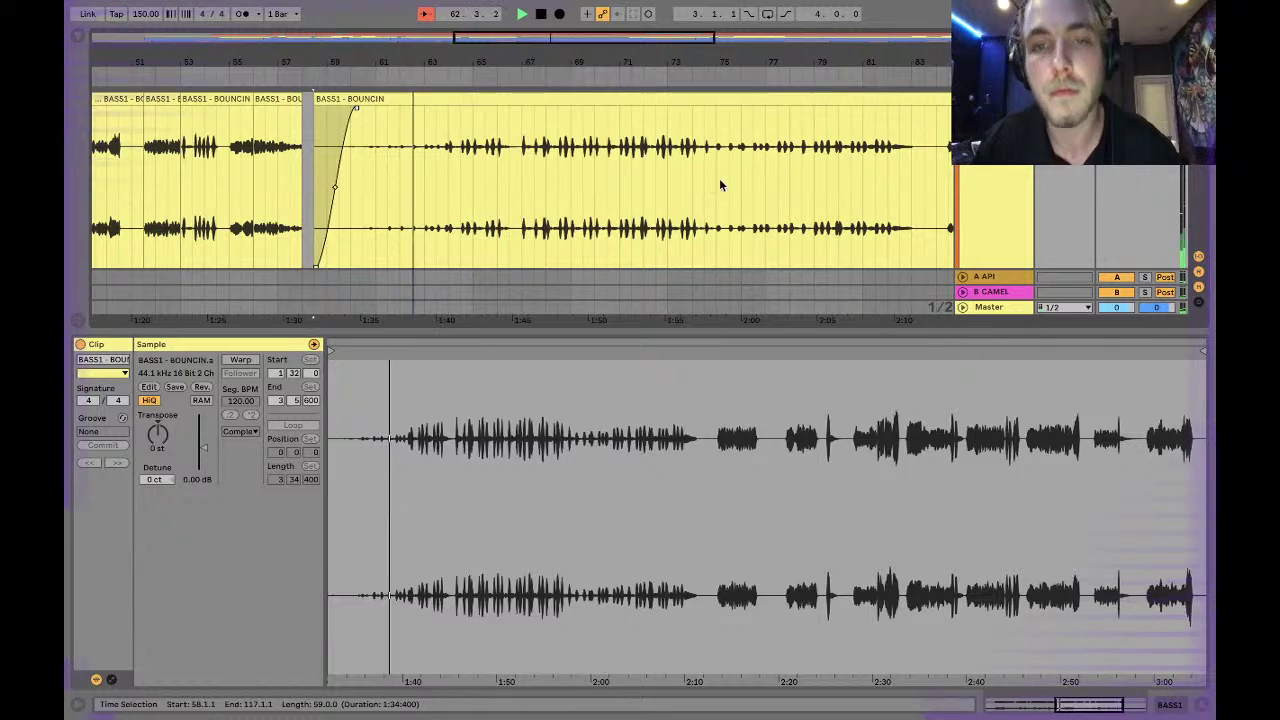
# Play BASS1 from 84.3.1 and compare it with the earlier sections.
pyautogui.click(612, 176)
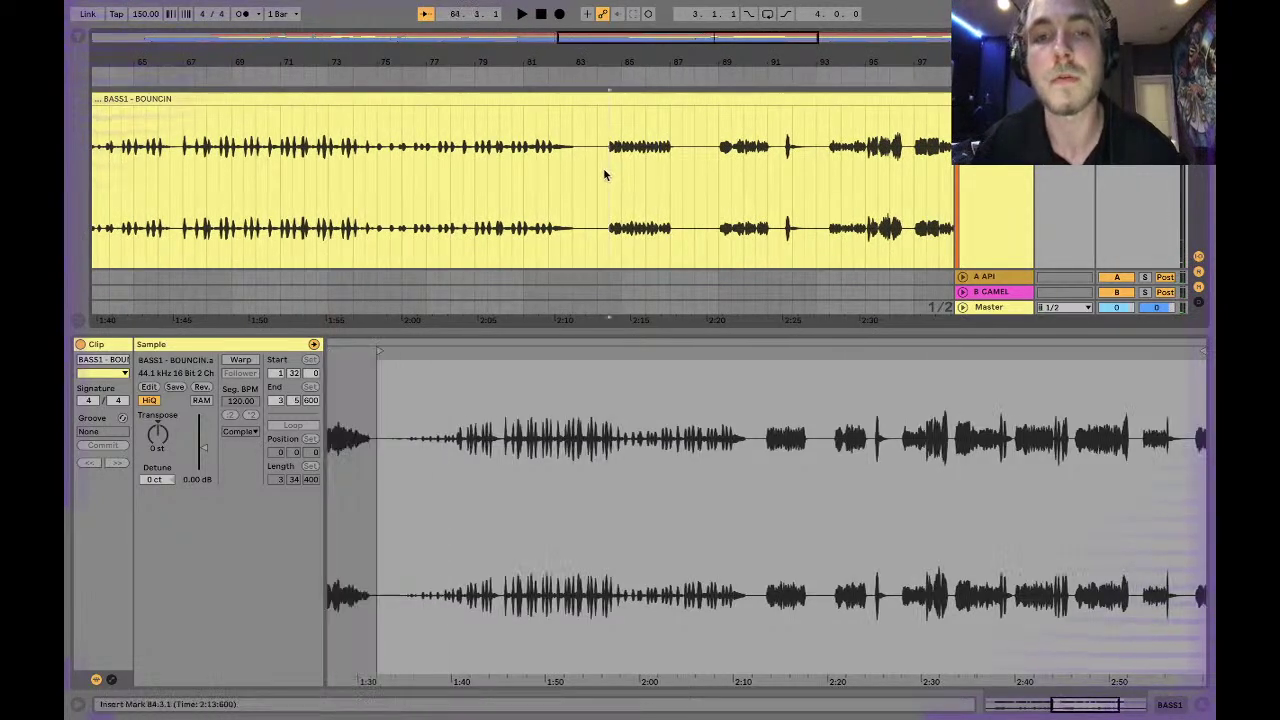
pyautogui.press('space')
pyautogui.hscroll(-10, 603, 176)
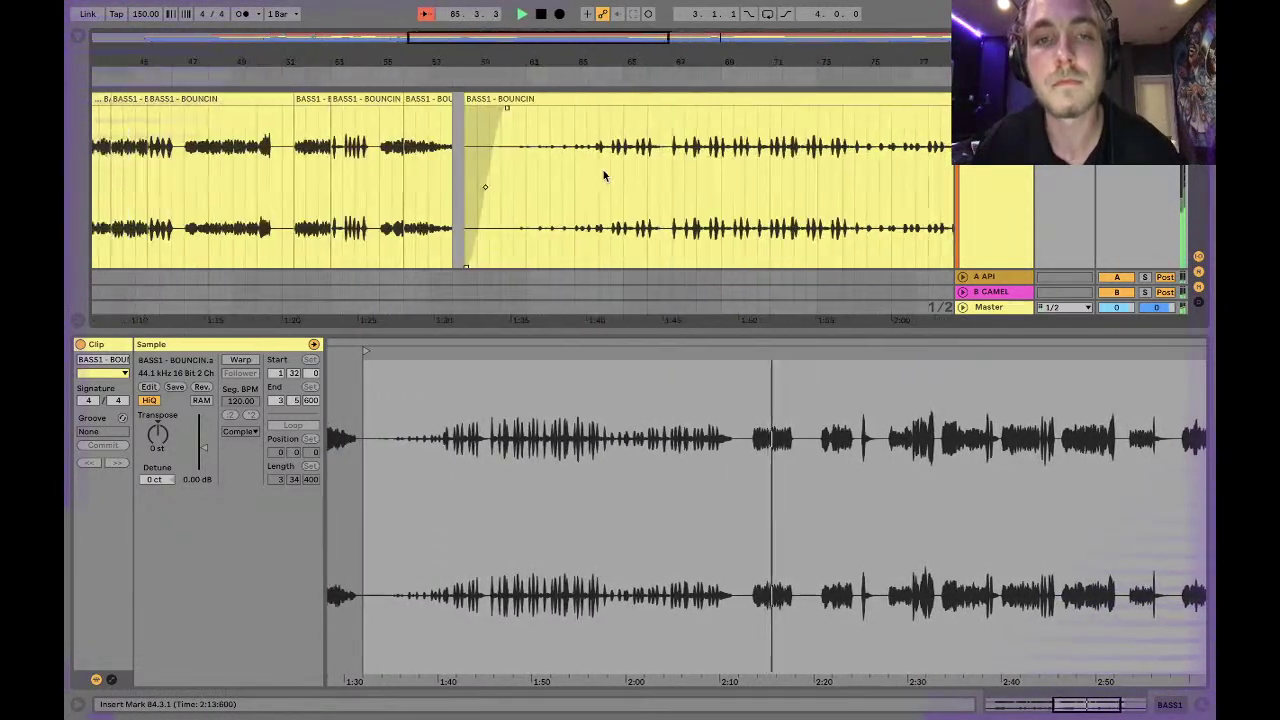
pyautogui.press('space')
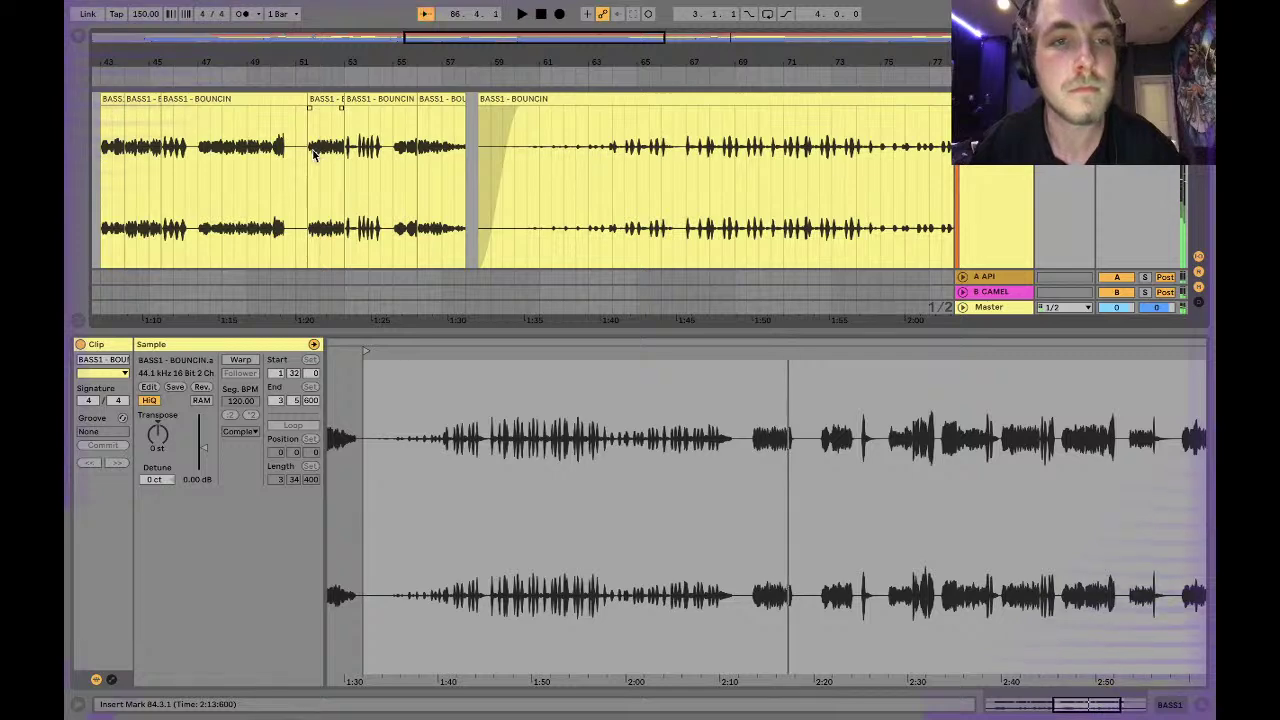
# Examine the BASS1 waveform levels alongside the snare group track from about bar 43 to bar 103.
pyautogui.scroll(3, 505, 210)
pyautogui.scroll(2, 507, 219)
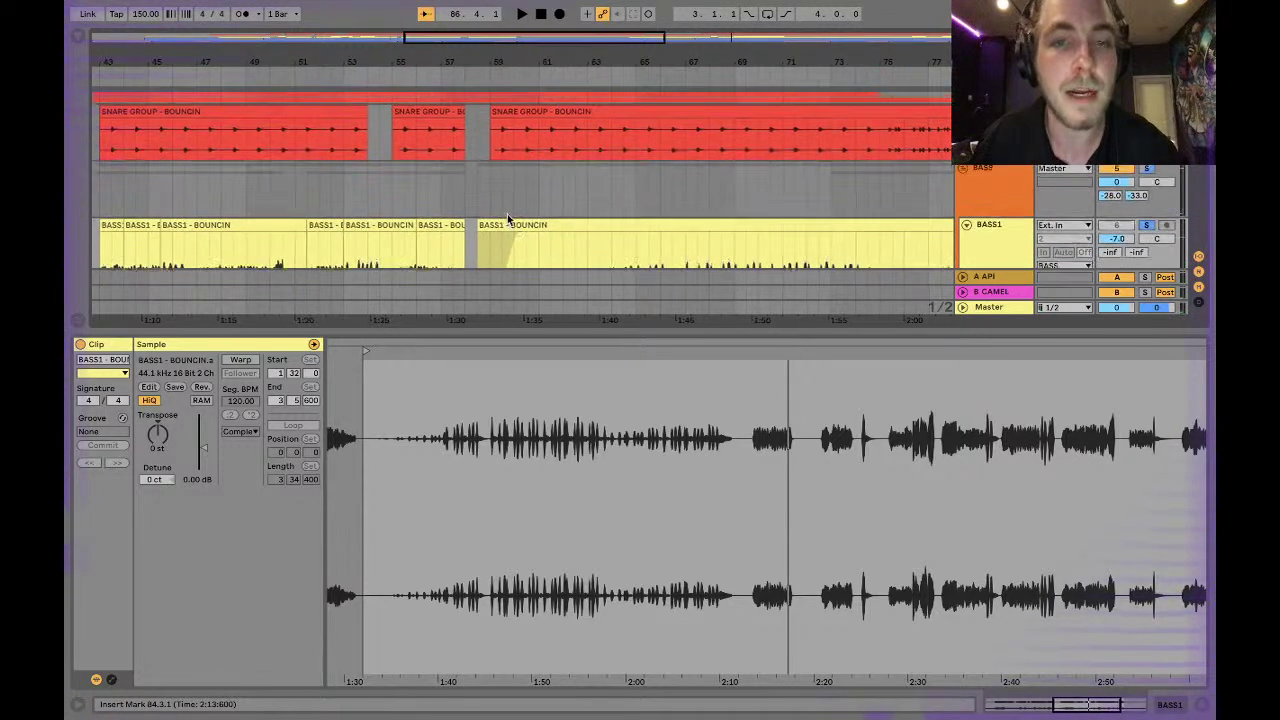
pyautogui.scroll(-1, 508, 215)
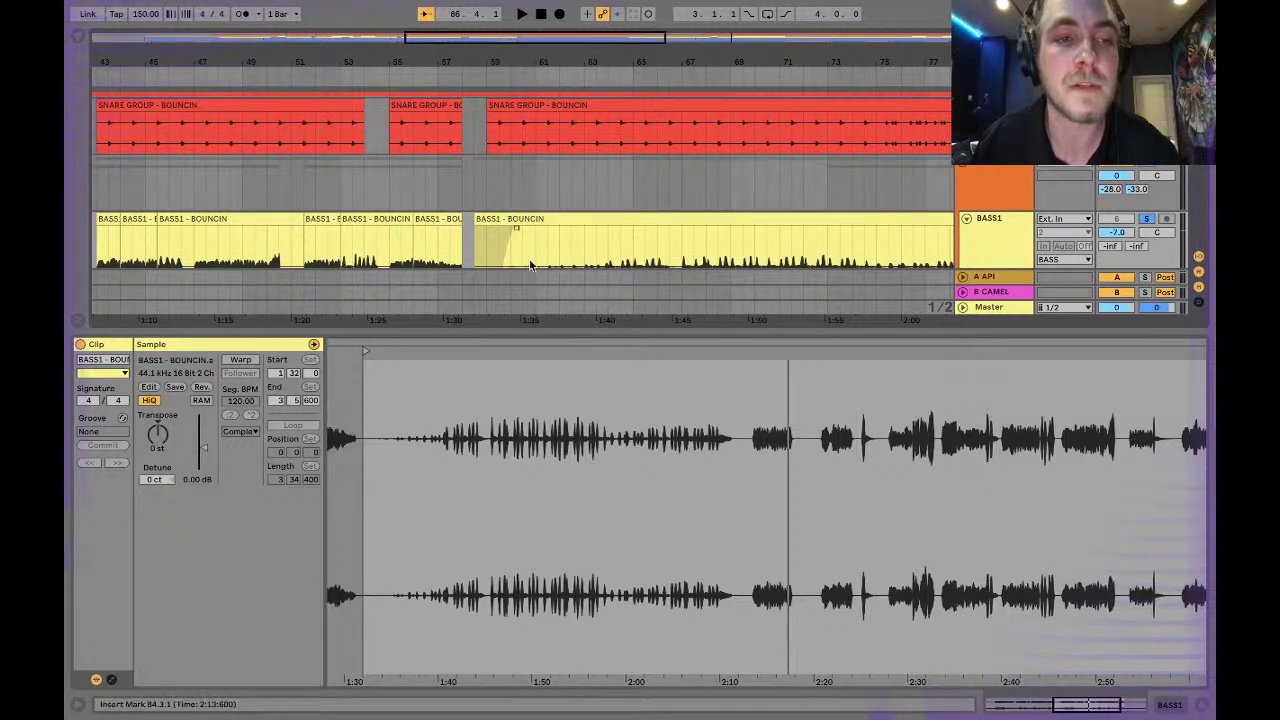
pyautogui.hscroll(5, 624, 240)
pyautogui.hscroll(5, 624, 245)
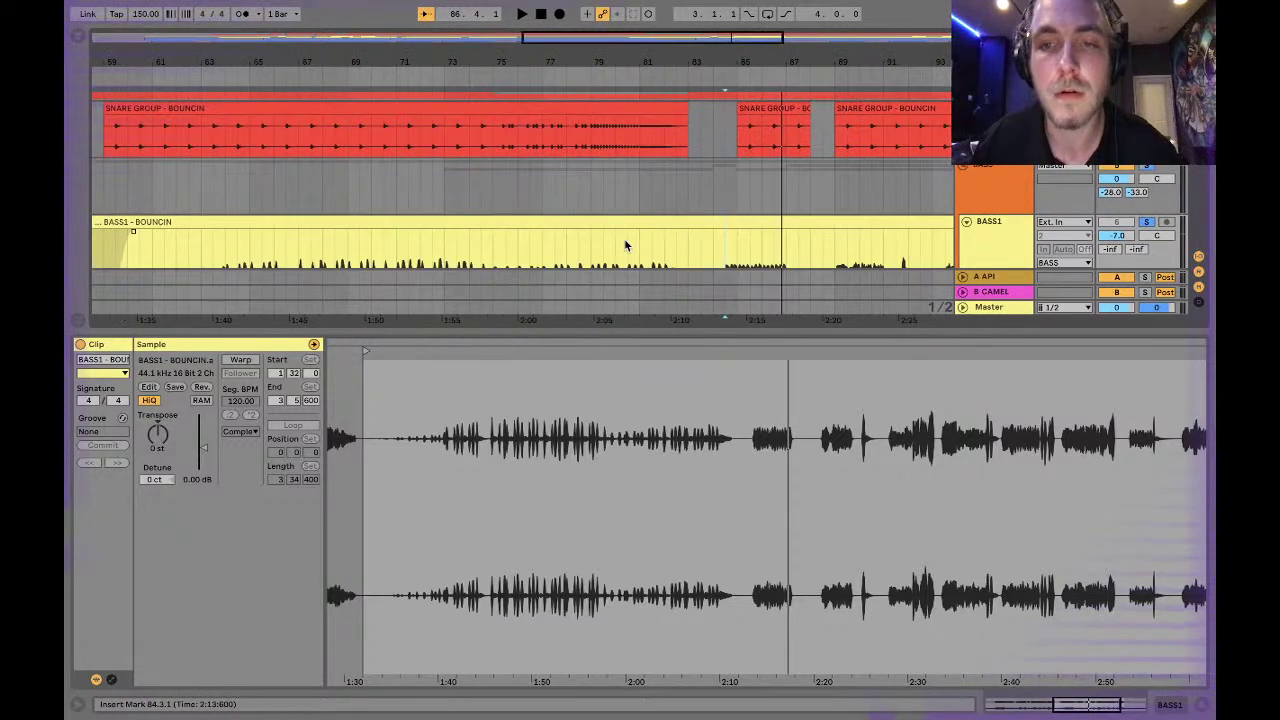
pyautogui.scroll(1, 624, 245)
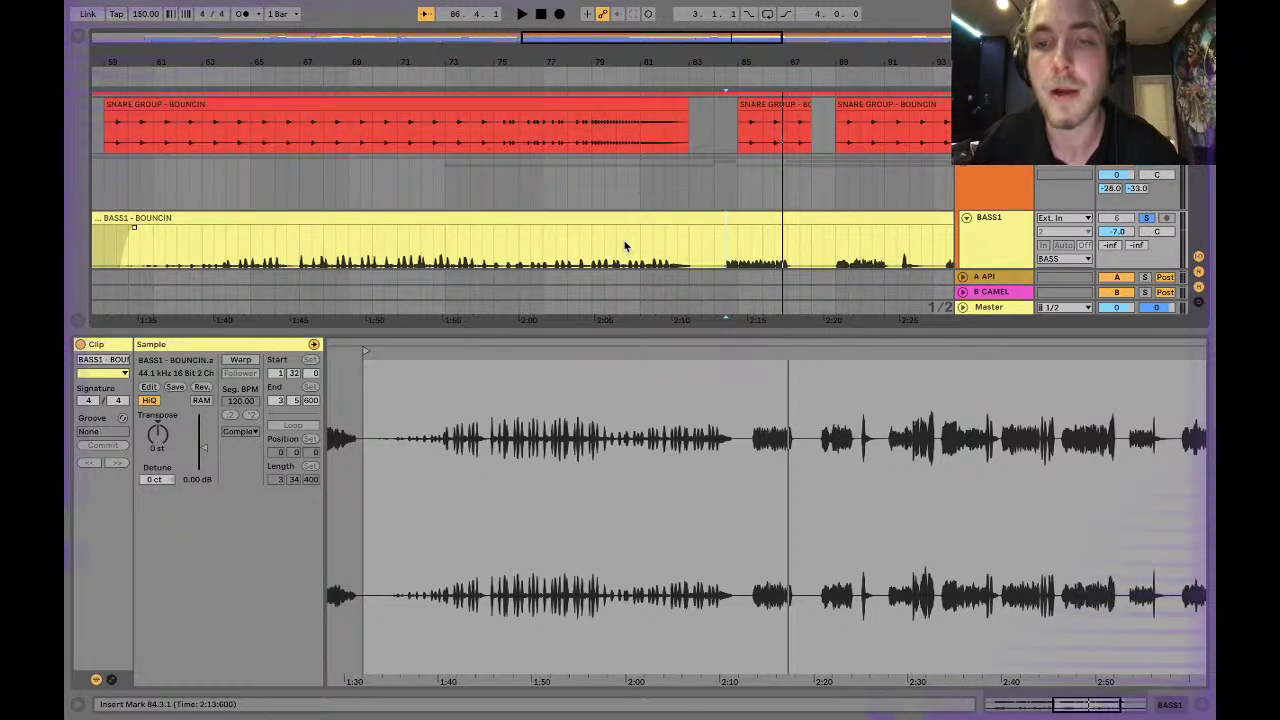
pyautogui.hscroll(-2, 626, 245)
pyautogui.hscroll(-2, 629, 245)
pyautogui.hscroll(6, 629, 245)
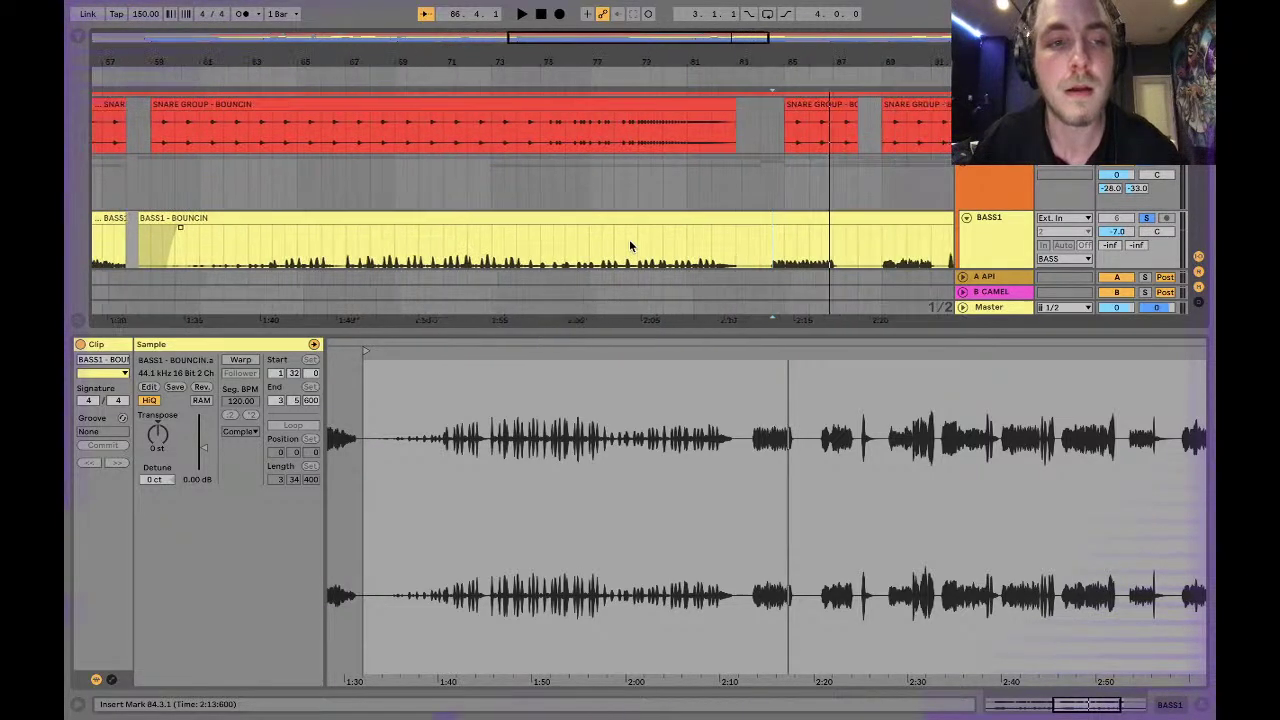
pyautogui.scroll(-2, 629, 245)
pyautogui.hscroll(8, 629, 243)
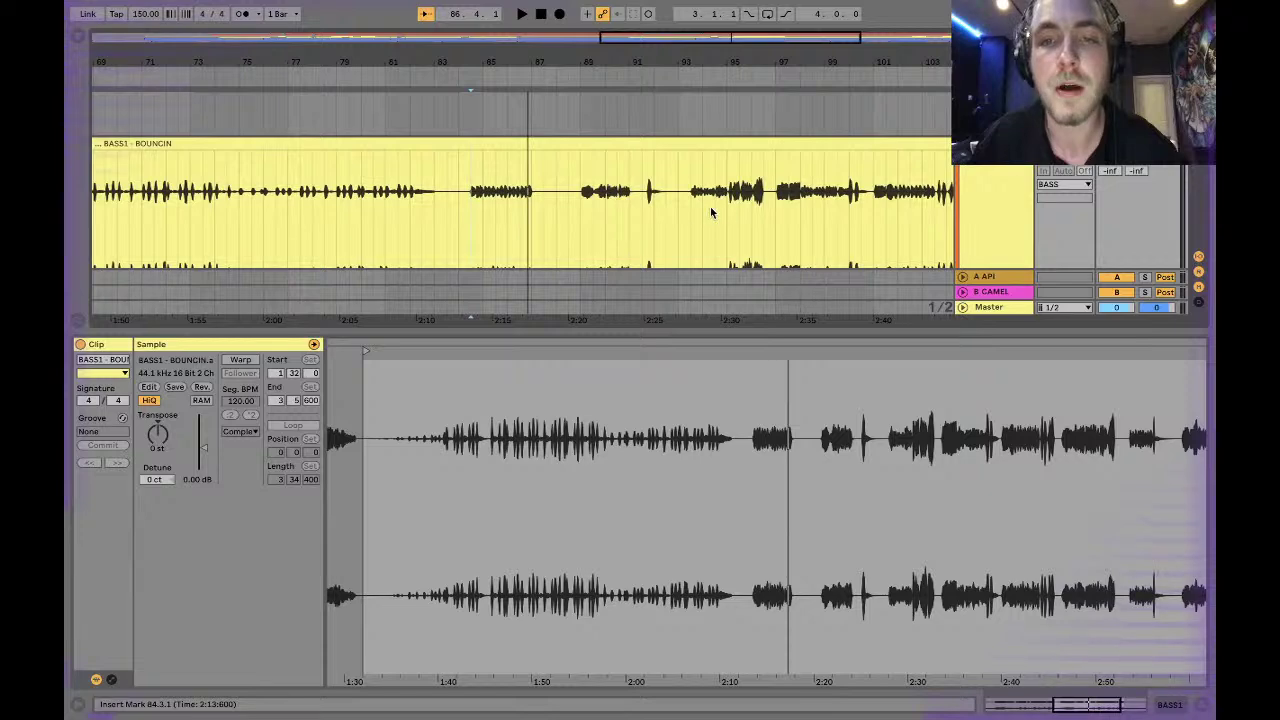
# Audition BASS1 at 90.1.1 and 84.3.1, split off 84.3.1 to 91.1.1 and raise its gain to 2.19 dB.
pyautogui.click(582, 205)
pyautogui.hscroll(4, 575, 205)
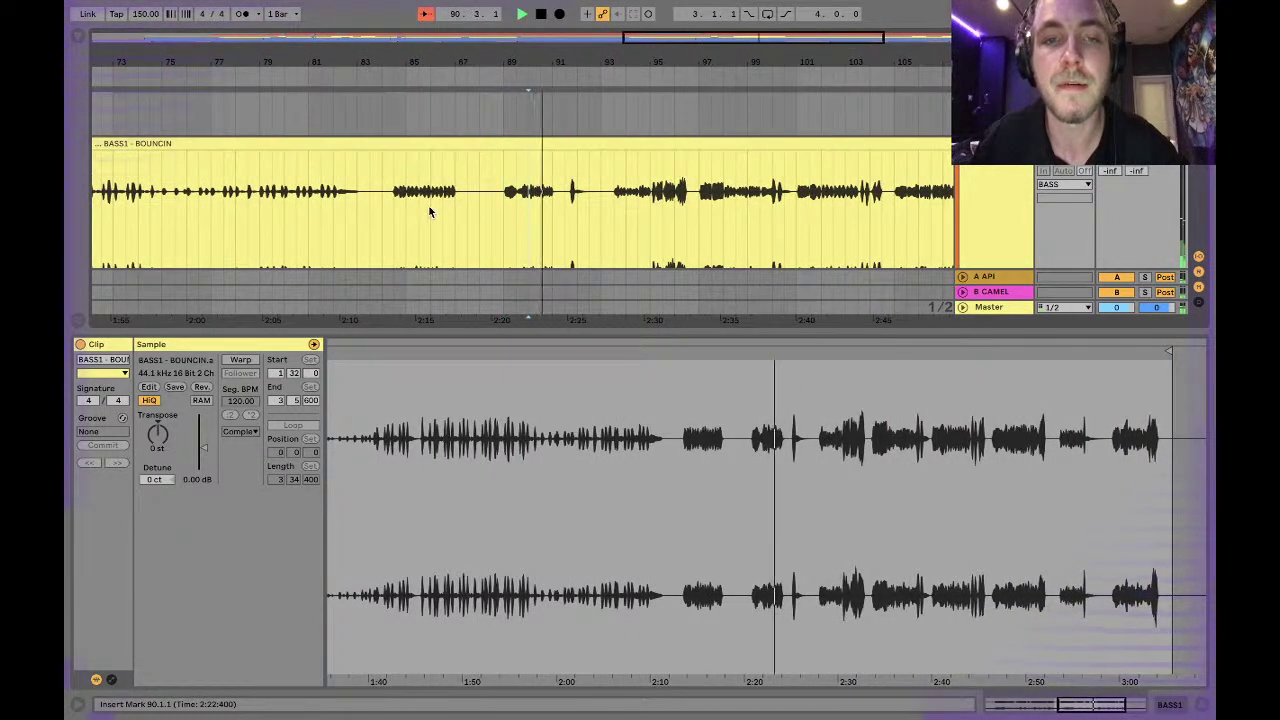
pyautogui.click(395, 205)
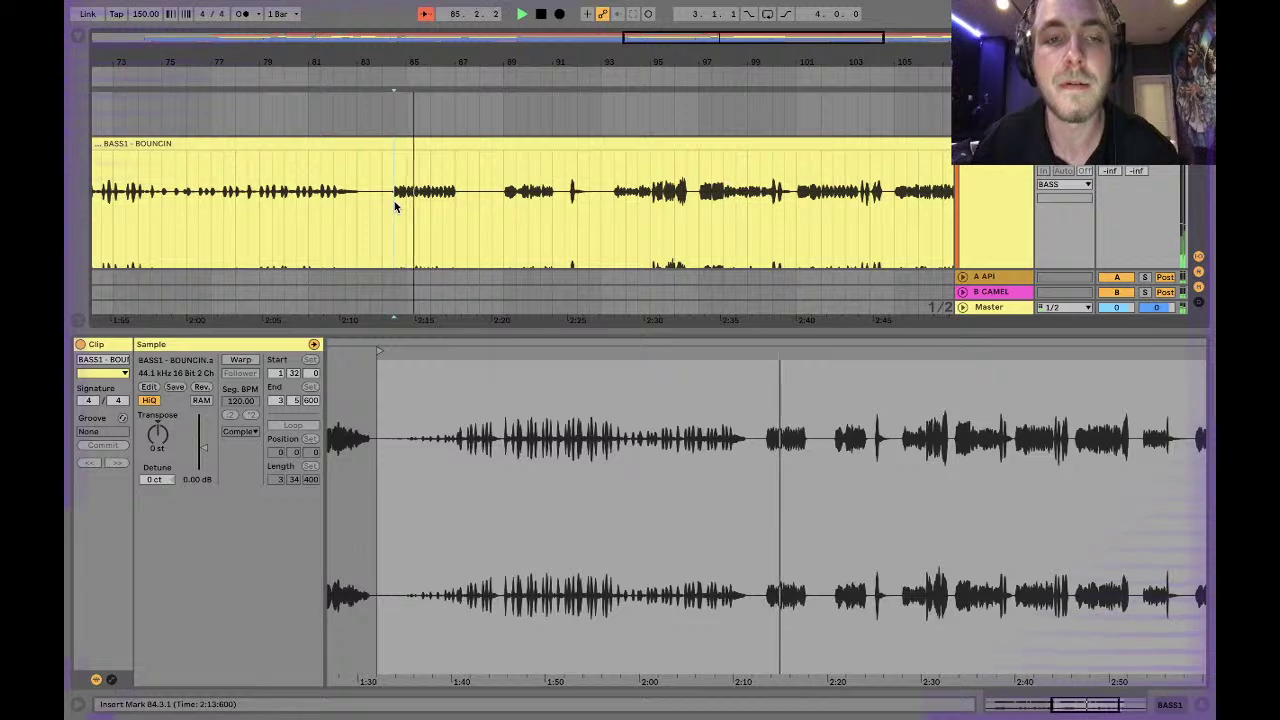
pyautogui.press('space')
pyautogui.moveTo(395, 199); pyautogui.dragTo(552, 197)
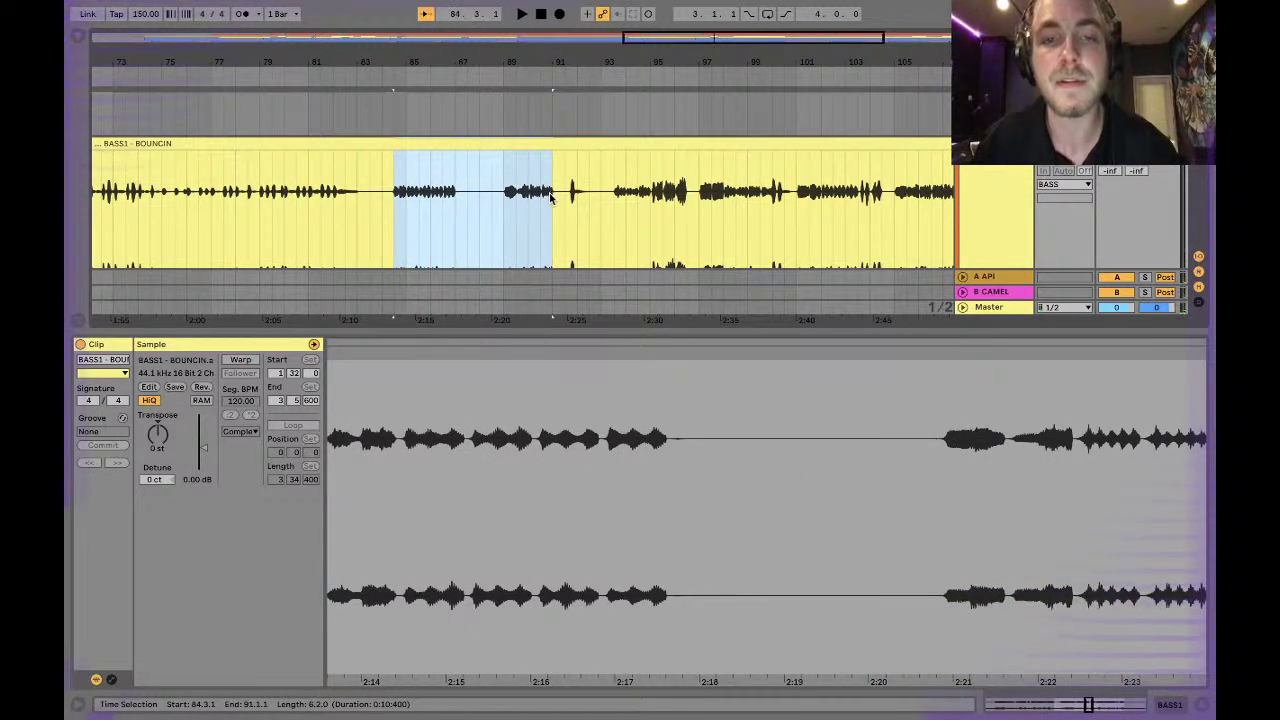
pyautogui.hotkey('ctrl', 'e')
pyautogui.moveTo(198, 447); pyautogui.dragTo(198, 436)
pyautogui.hscroll(-5, 343, 224)
pyautogui.hscroll(-5, 343, 224)
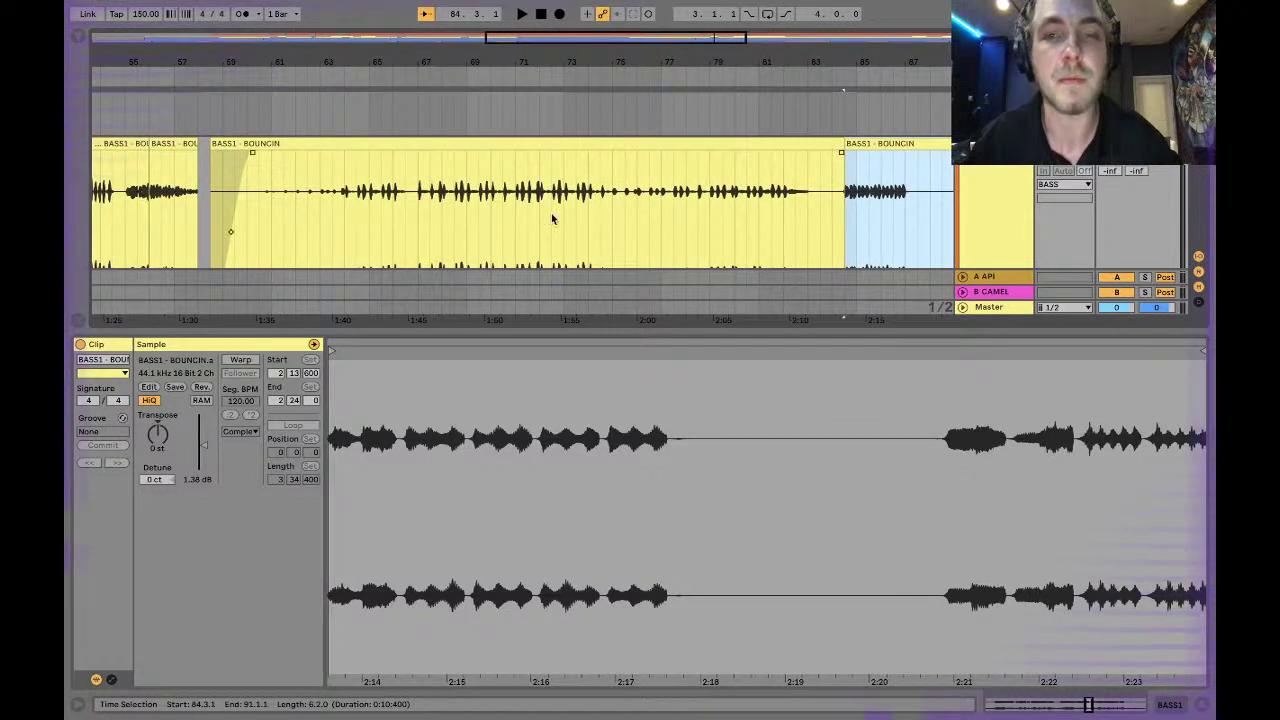
pyautogui.moveTo(201, 446); pyautogui.dragTo(201, 442)
pyautogui.press('space')
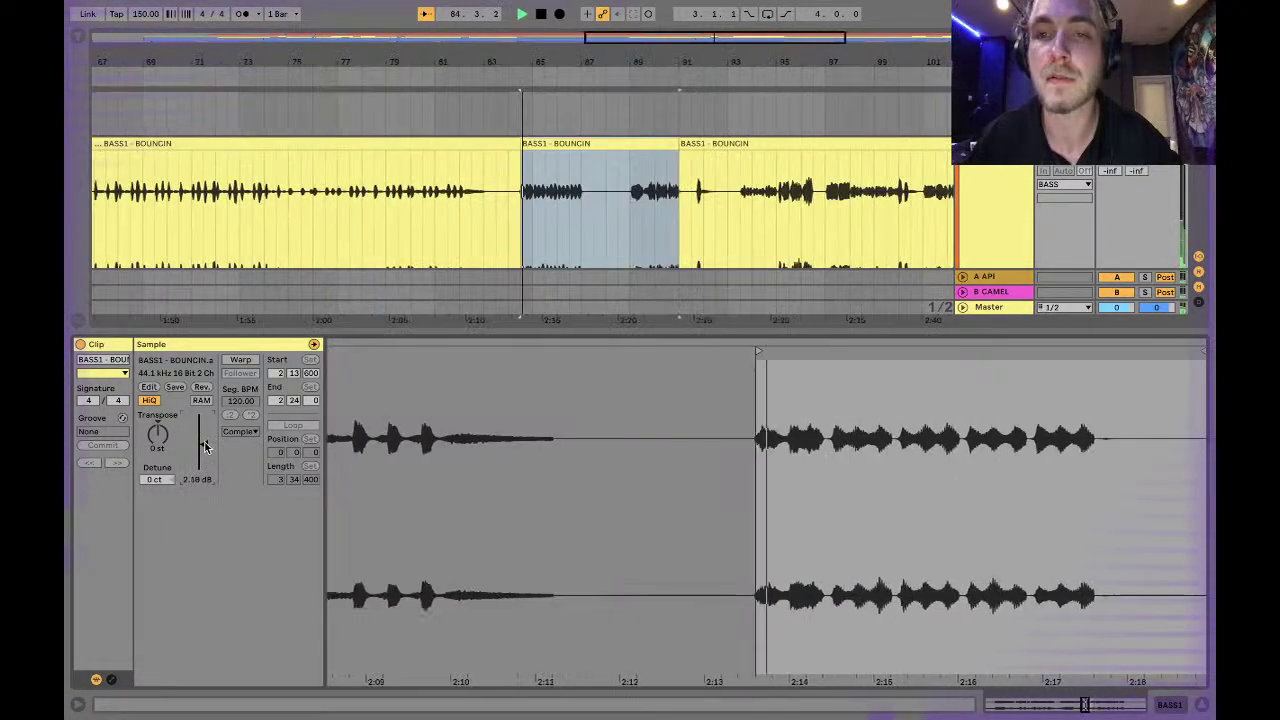
# Delete the silent BASS1 stretch from 87.1.1 to 89.1.1.
pyautogui.scroll(-3, 595, 220)
pyautogui.scroll(3, 595, 220)
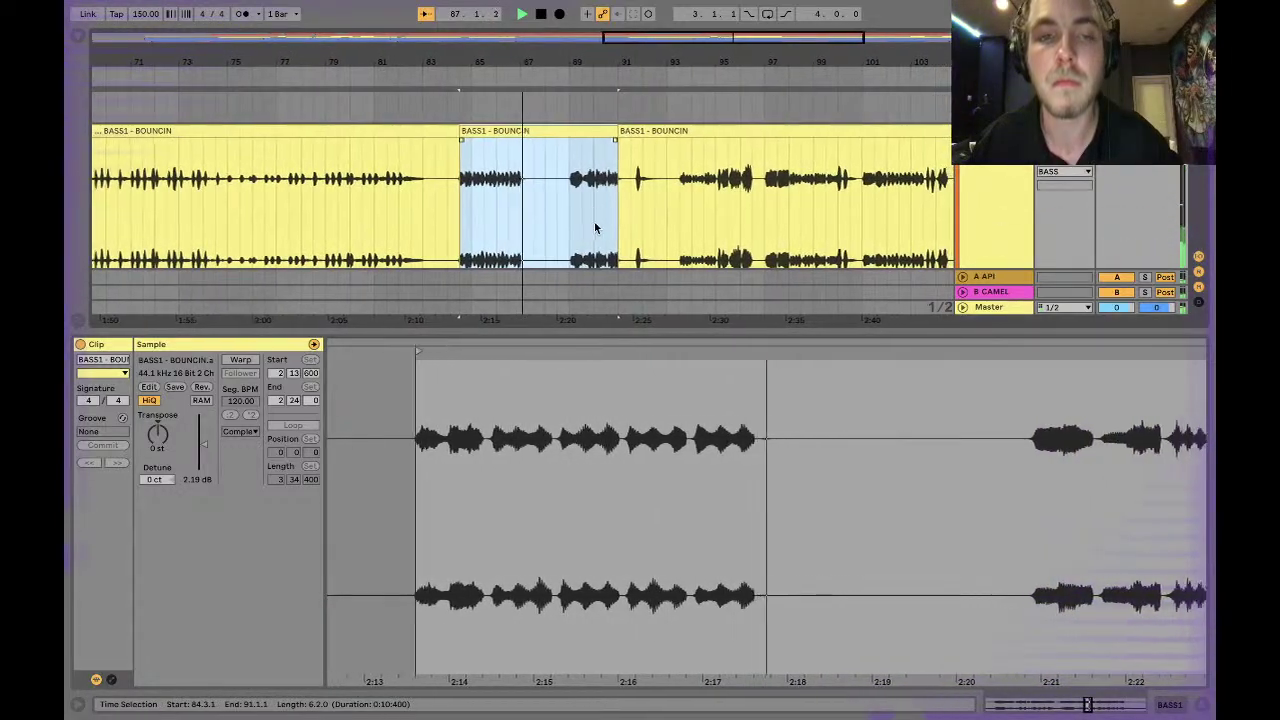
pyautogui.click(504, 198)
pyautogui.moveTo(504, 198); pyautogui.dragTo(547, 201)
pyautogui.press('Delete')
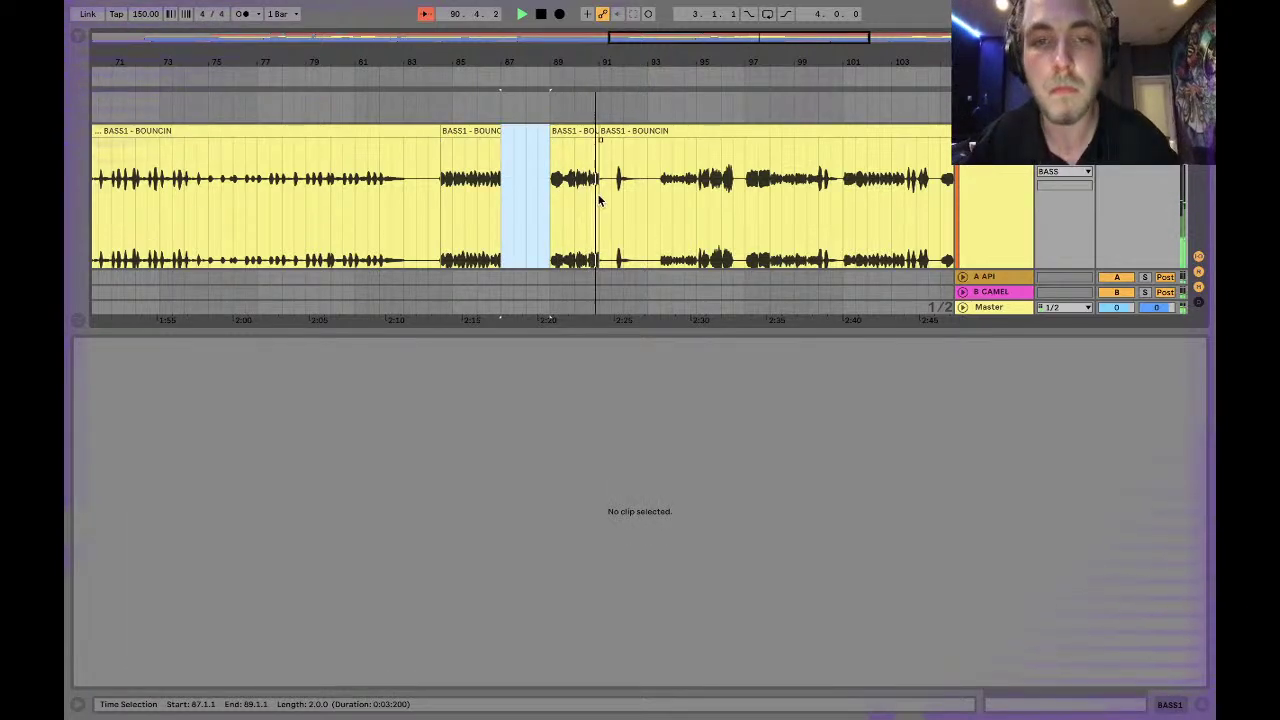
# Split off the quiet BASS1 section from 93.3.1 to 95.1.1 and raise its gain to 4.00 dB.
pyautogui.moveTo(603, 149)
pyautogui.mouseDown()
pyautogui.moveTo(615, 149)
pyautogui.moveTo(600, 131)
pyautogui.mouseUp()
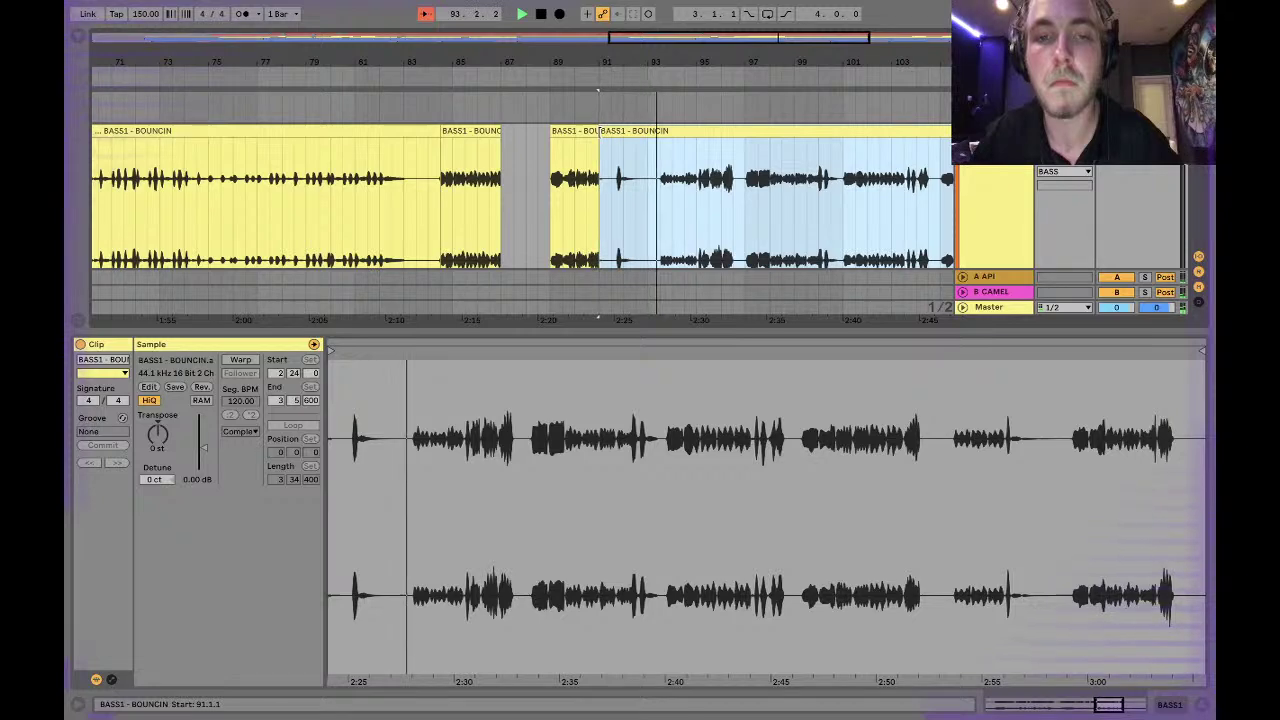
pyautogui.moveTo(661, 200); pyautogui.dragTo(695, 200)
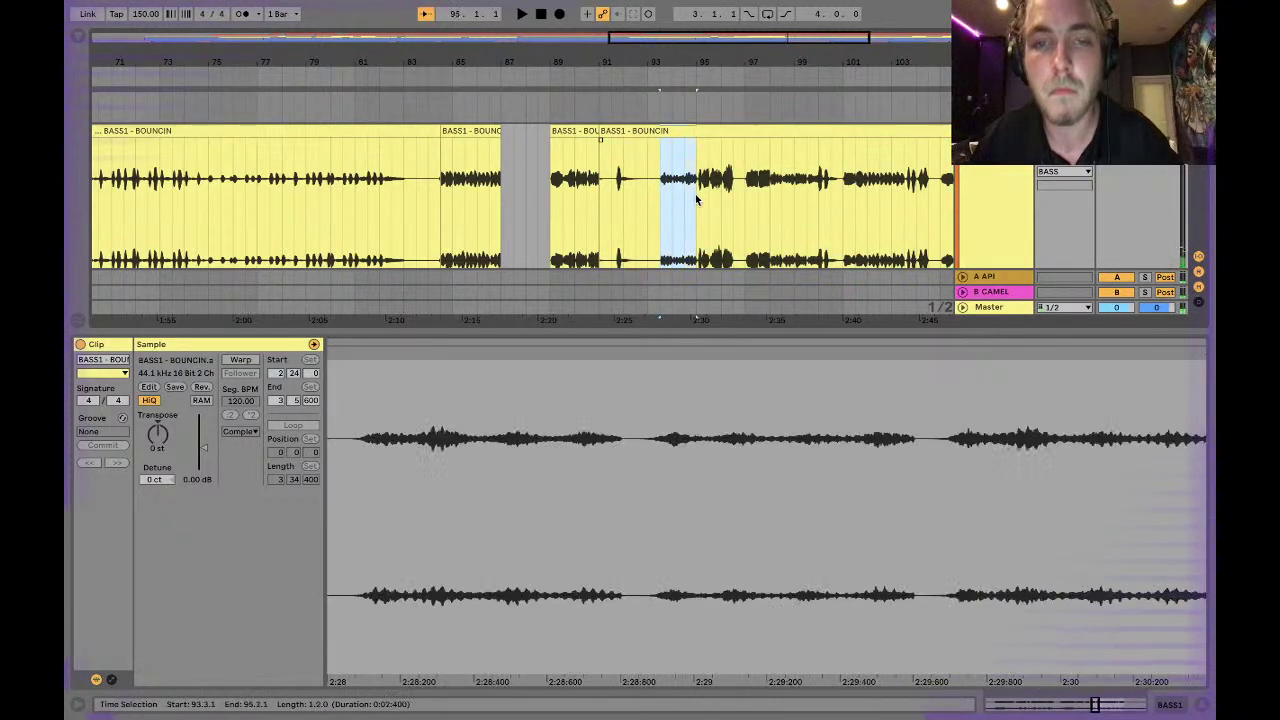
pyautogui.press('super+e')
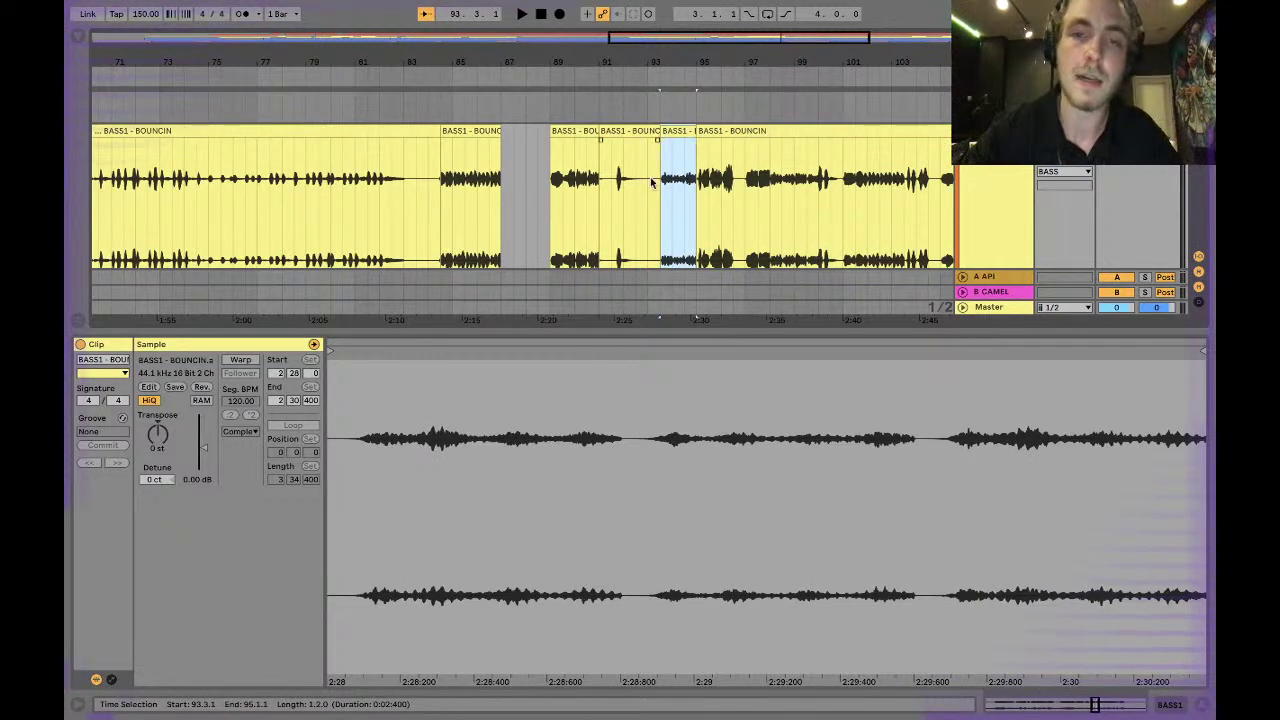
pyautogui.moveTo(201, 453); pyautogui.dragTo(202, 440)
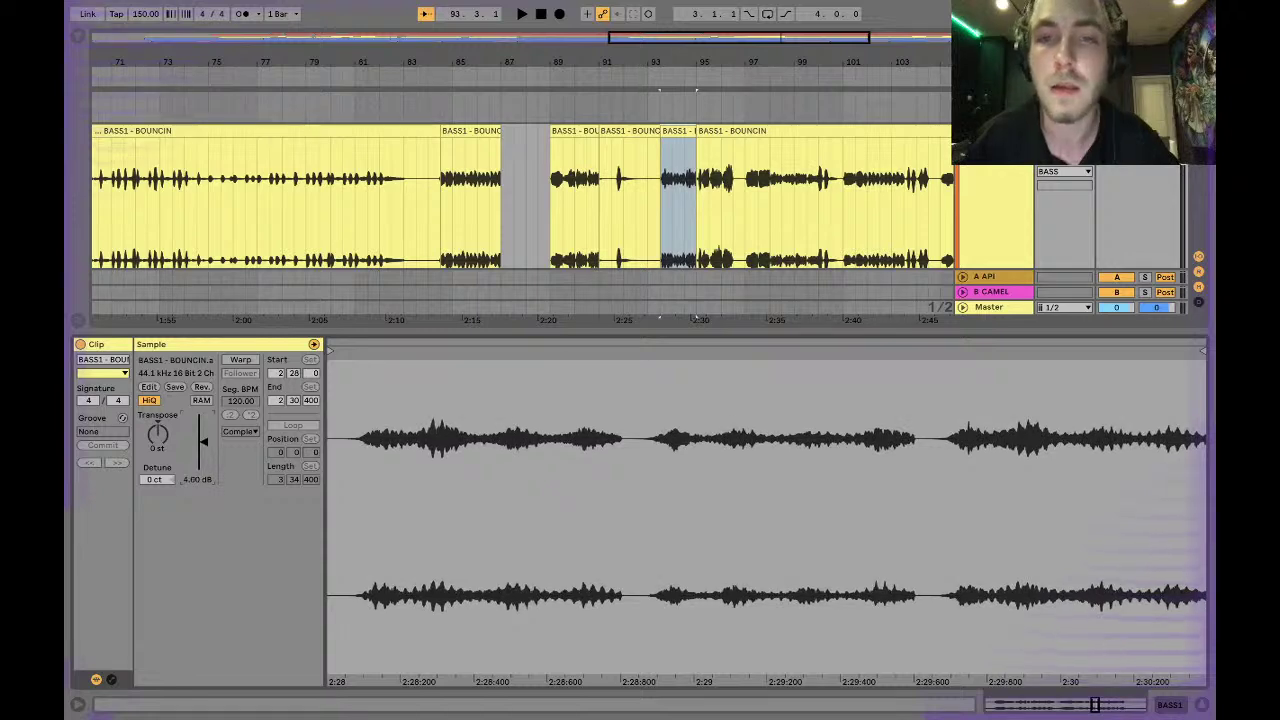
# Audition BASS1 from 93.3.1 and delete the silent stretch from 96.3.1 to 97.1.1.
pyautogui.press('space')
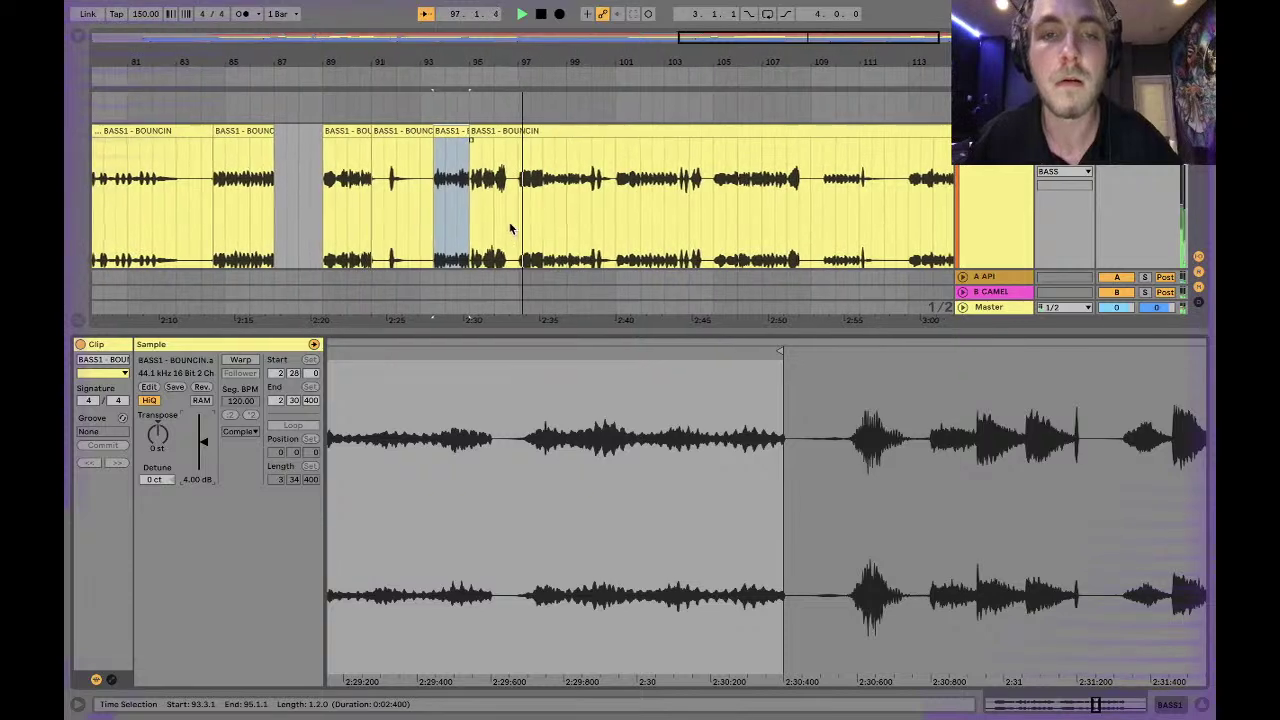
pyautogui.moveTo(505, 221); pyautogui.dragTo(516, 225)
pyautogui.press('space')
pyautogui.press('Delete')
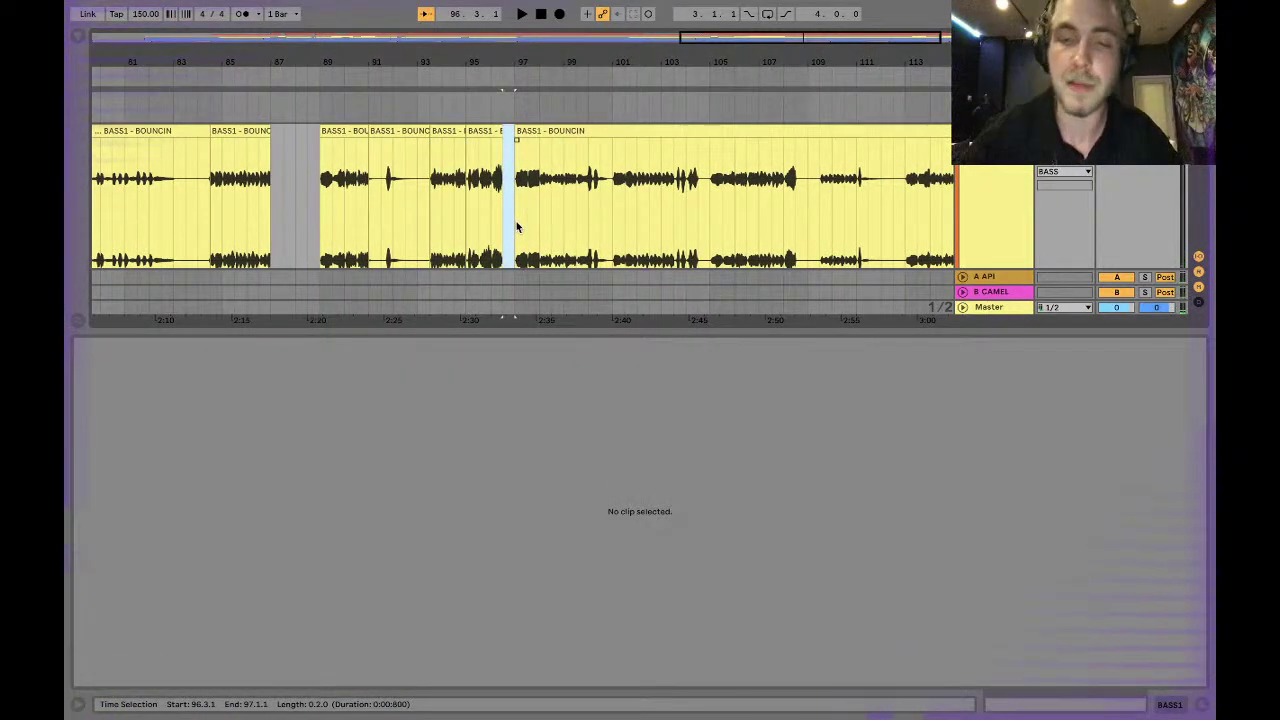
# Audition BASS1 from 97.1.1, split off 97.1.1 to 98.1.1 and lower its gain to -2.22 dB.
pyautogui.click(516, 145)
pyautogui.press('space')
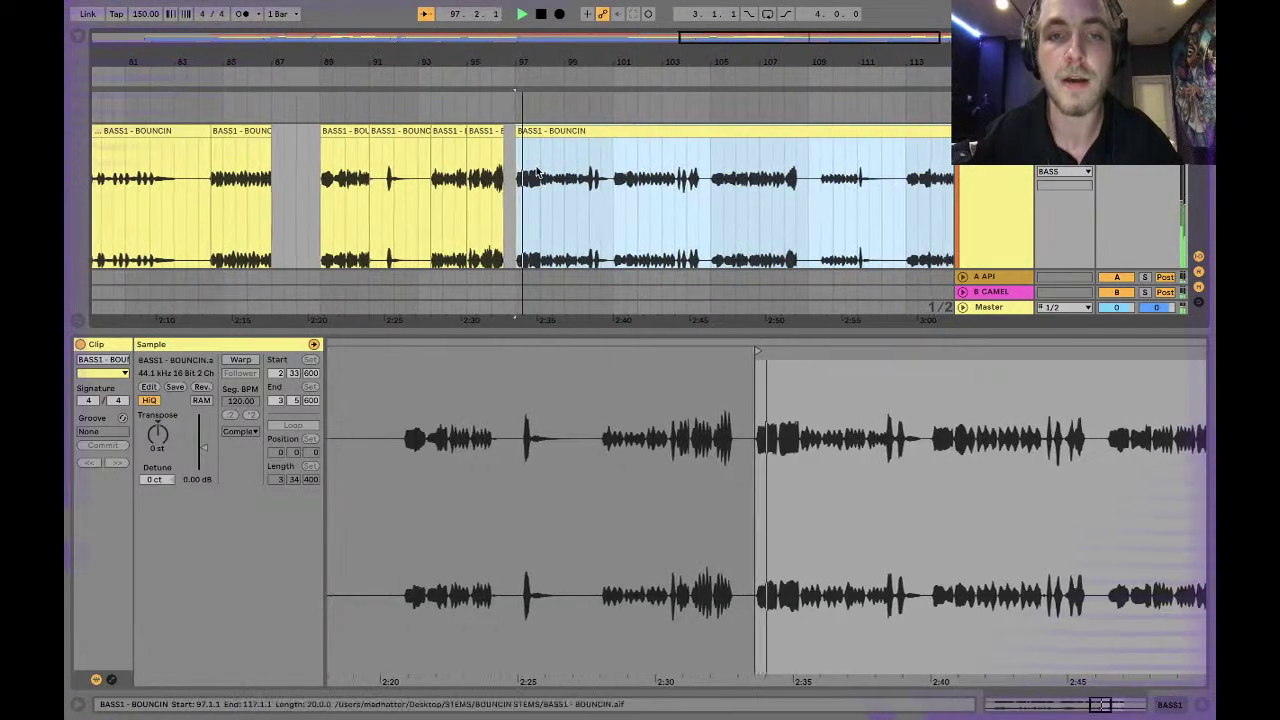
pyautogui.press('space')
pyautogui.moveTo(512, 193)
pyautogui.mouseDown()
pyautogui.moveTo(500, 196)
pyautogui.moveTo(510, 200)
pyautogui.mouseUp()
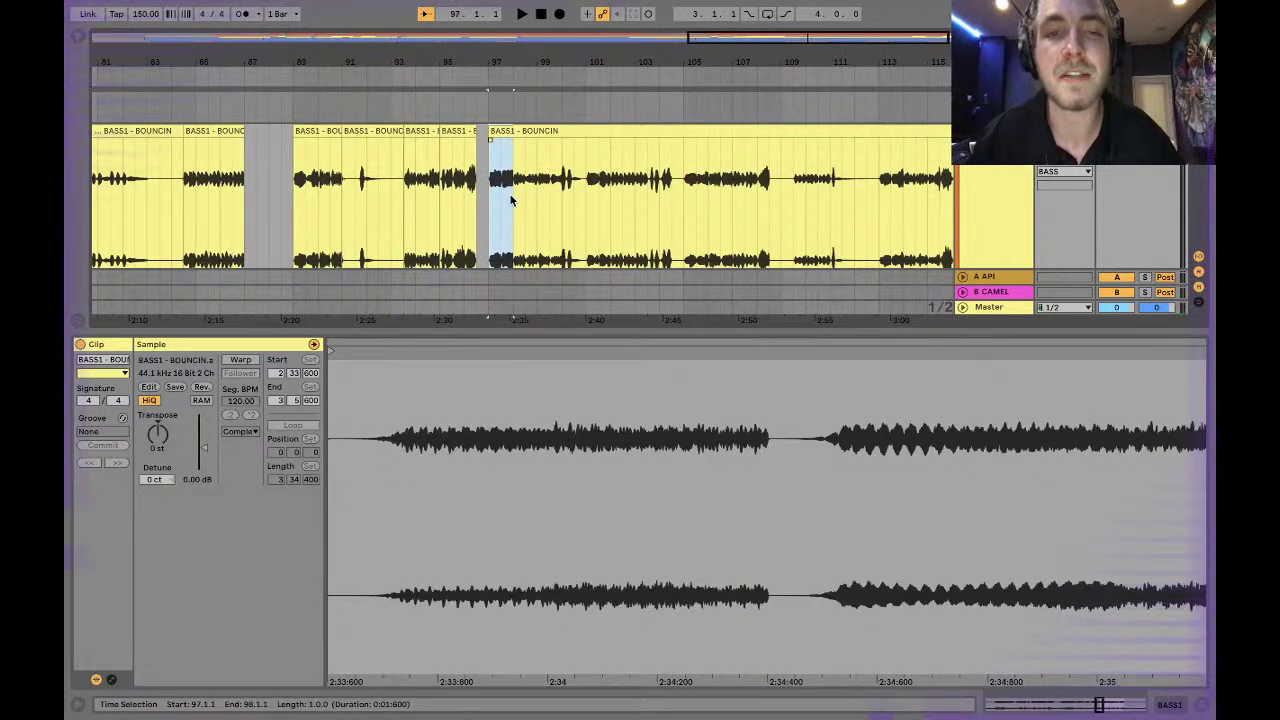
pyautogui.hotkey('ctrl', 'e')
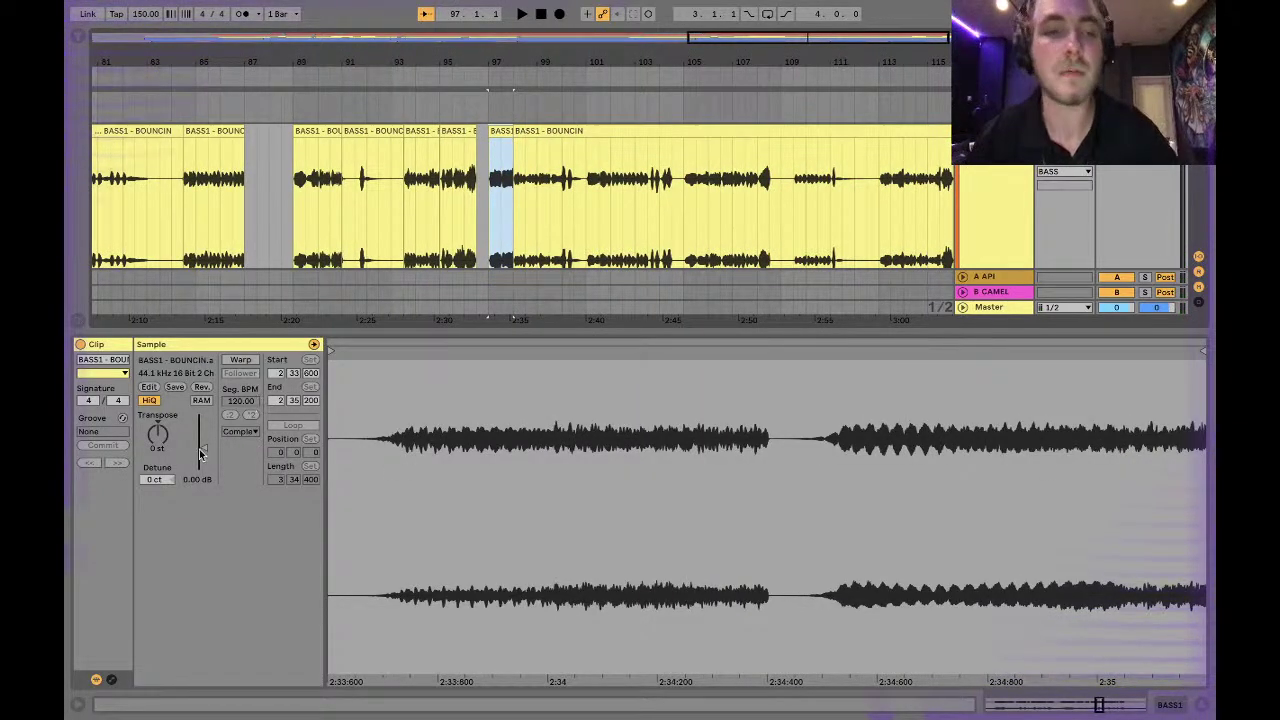
pyautogui.moveTo(199, 456); pyautogui.dragTo(199, 462)
pyautogui.click(488, 224)
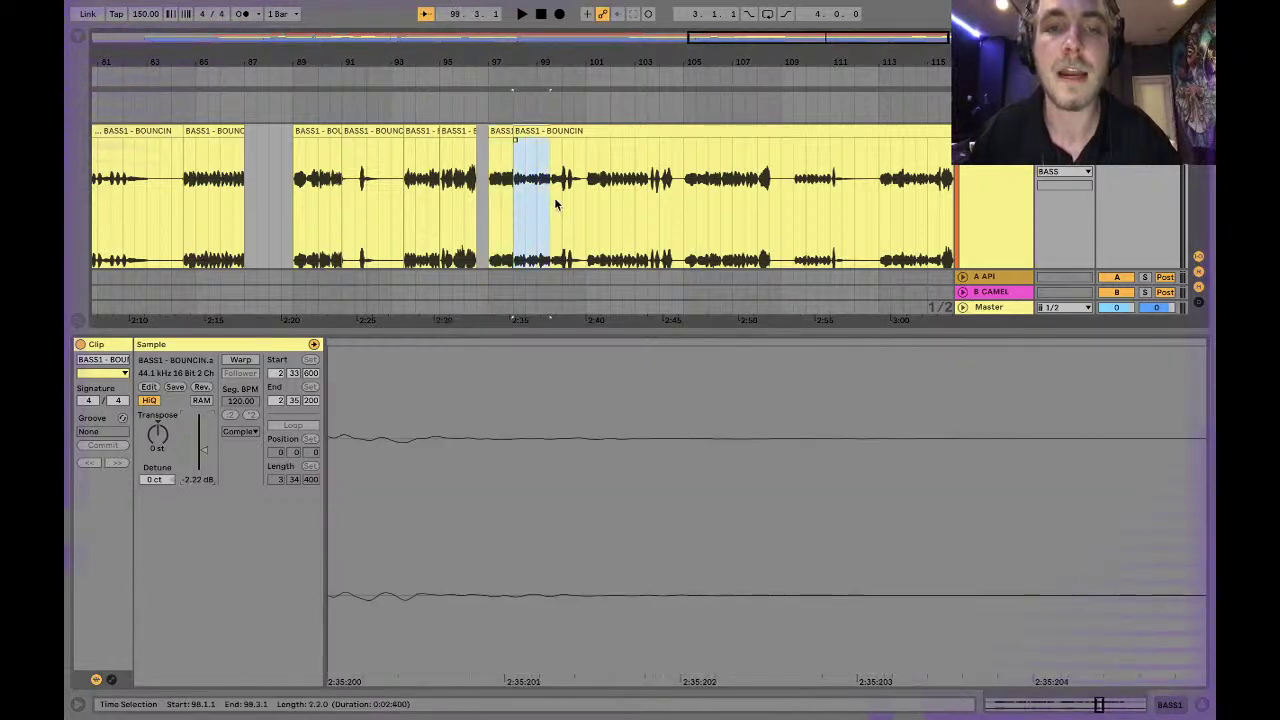
# Audition BASS1 at 99.3.1, split off the quiet section from 98.1.1 to 100.1.1 and raise its gain to 2.19 dB.
pyautogui.click(554, 200)
pyautogui.press('space')
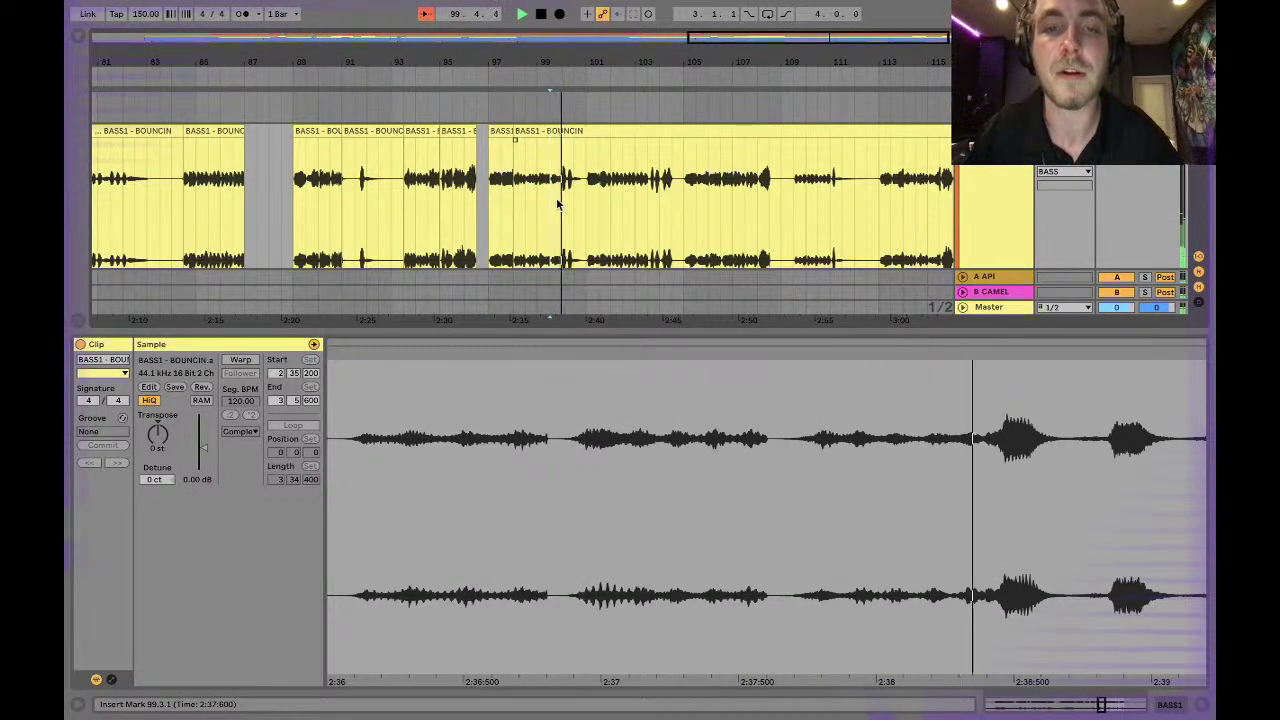
pyautogui.press('space')
pyautogui.moveTo(559, 197); pyautogui.dragTo(513, 205)
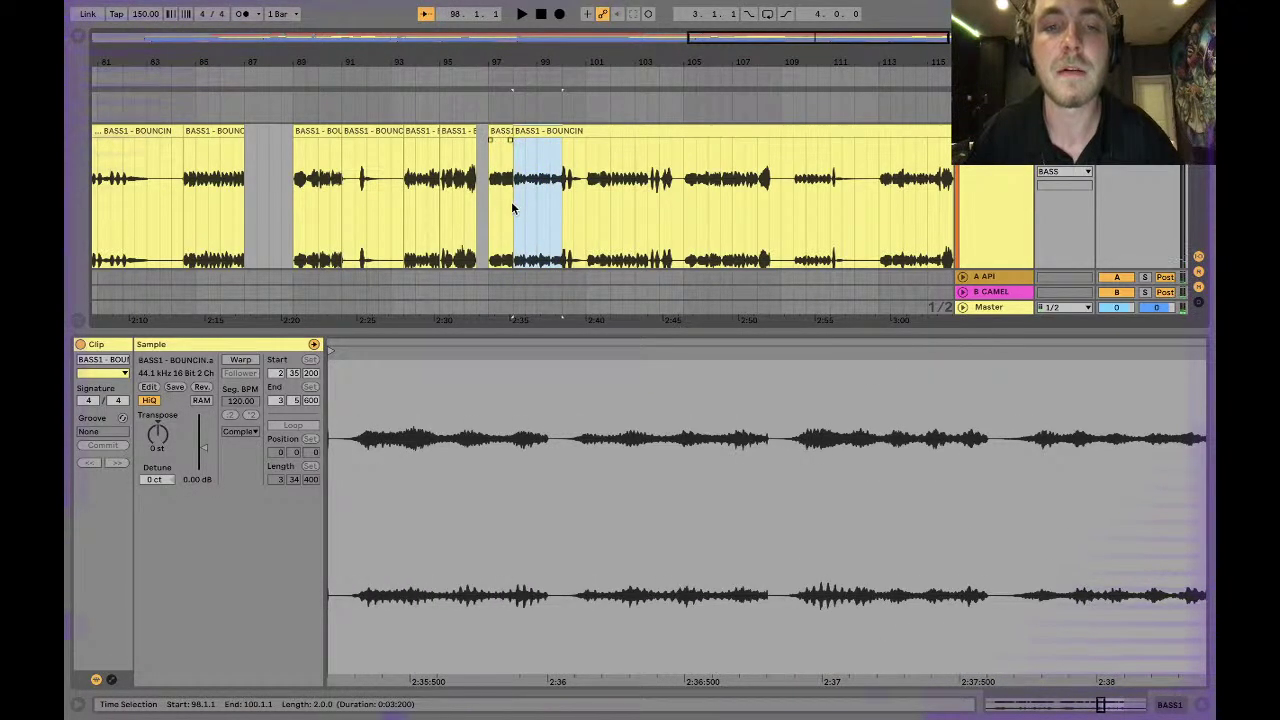
pyautogui.moveTo(203, 447); pyautogui.dragTo(203, 442)
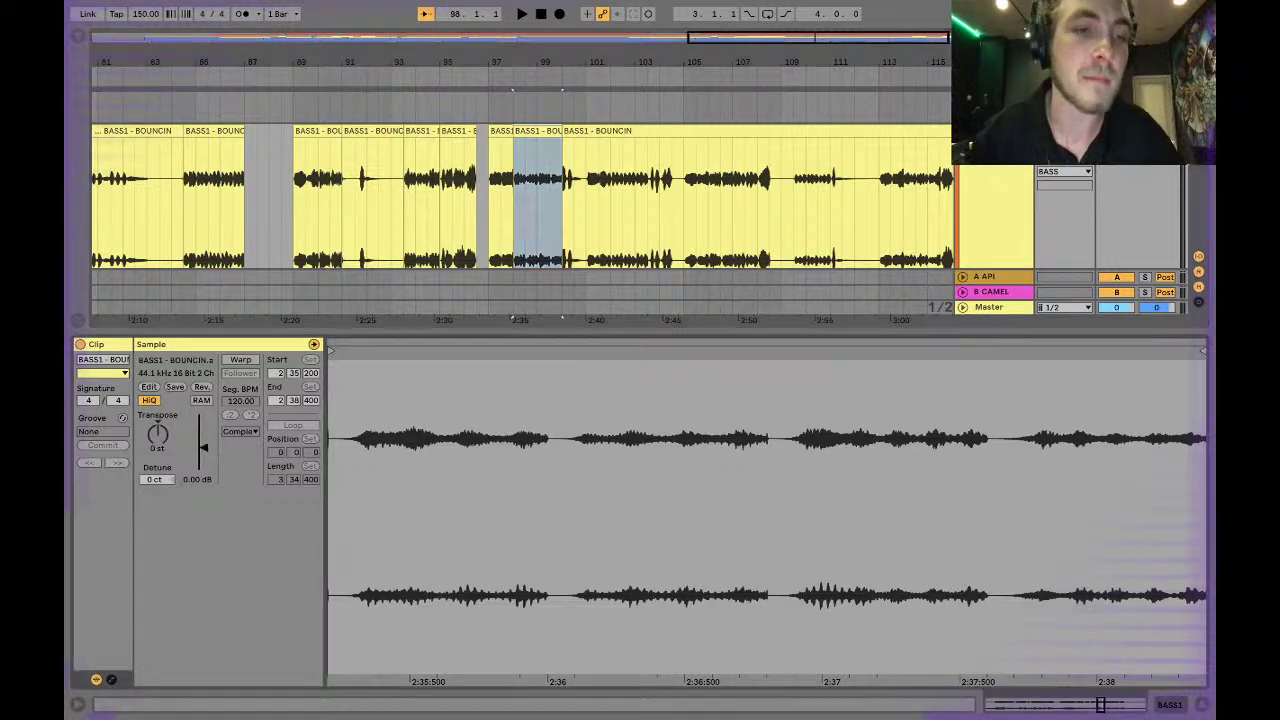
# Audition the neighbouring BASS1 clips, setting the 97.1.1 clip's gain to -2.41 dB and the 98.1.1 clip's gain to 2.31 dB.
pyautogui.press('space')
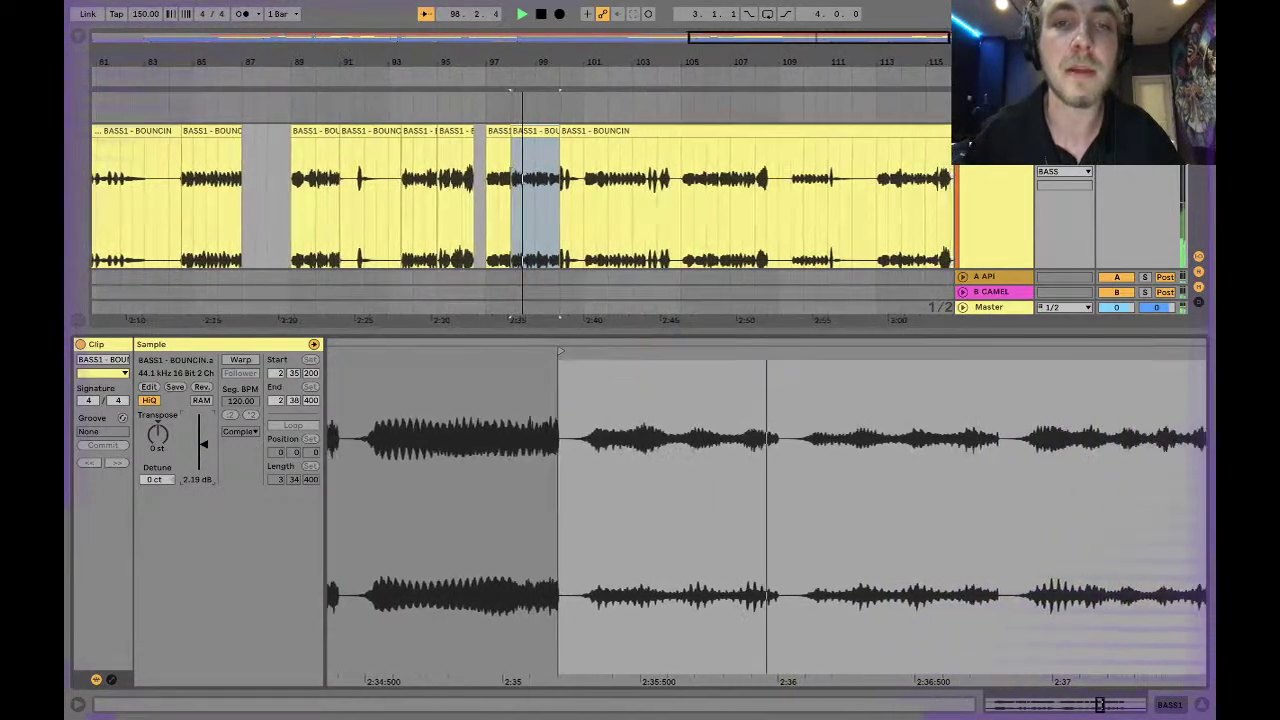
pyautogui.click(462, 194)
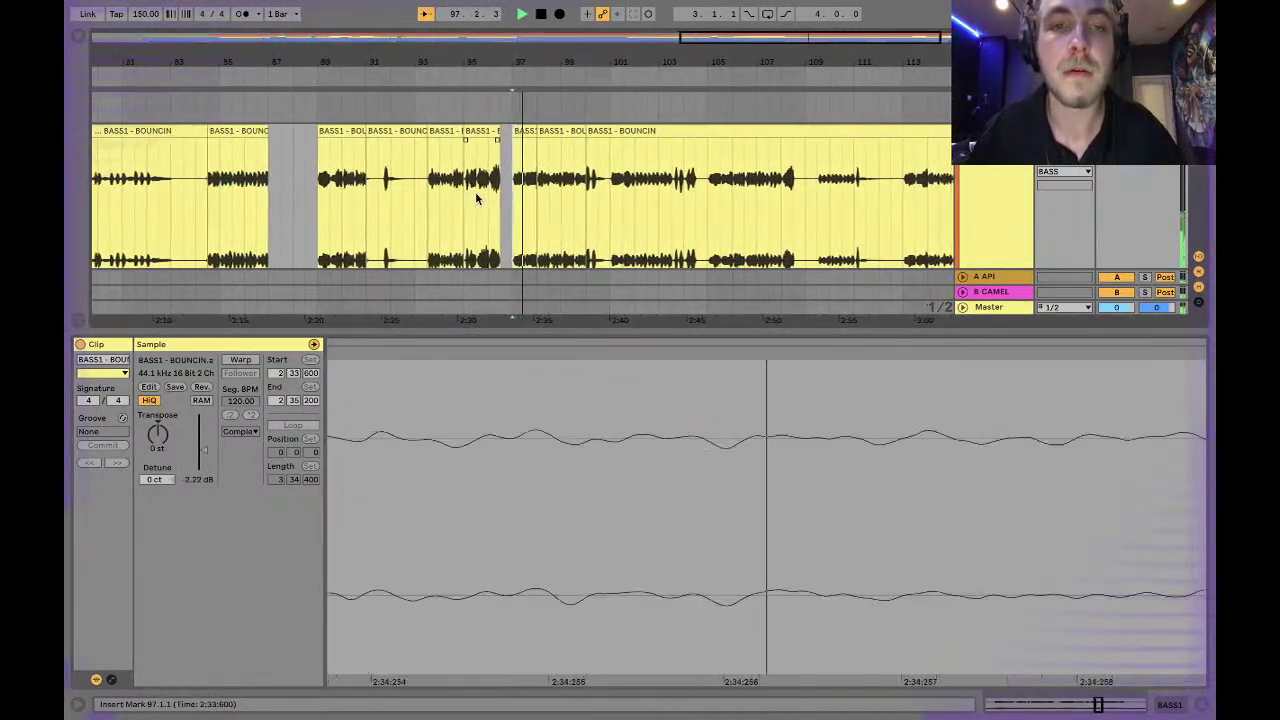
pyautogui.click(489, 131)
pyautogui.press('space')
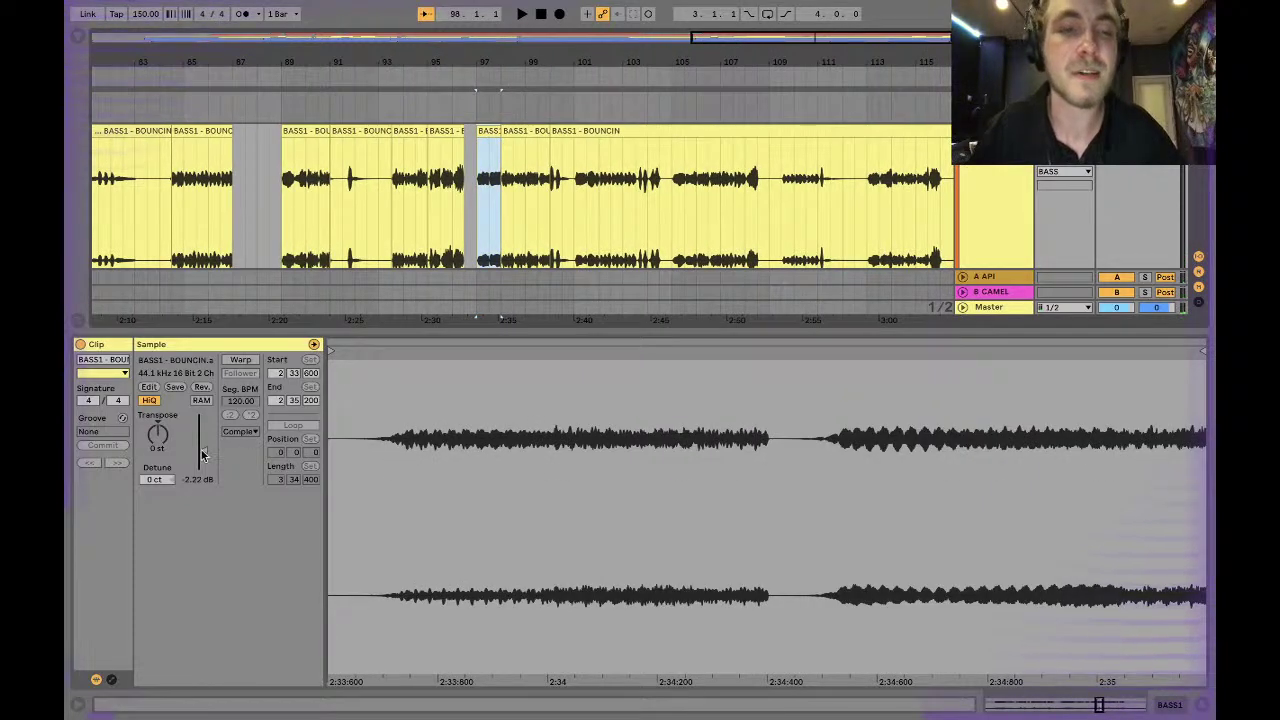
pyautogui.click(488, 194)
pyautogui.press('space')
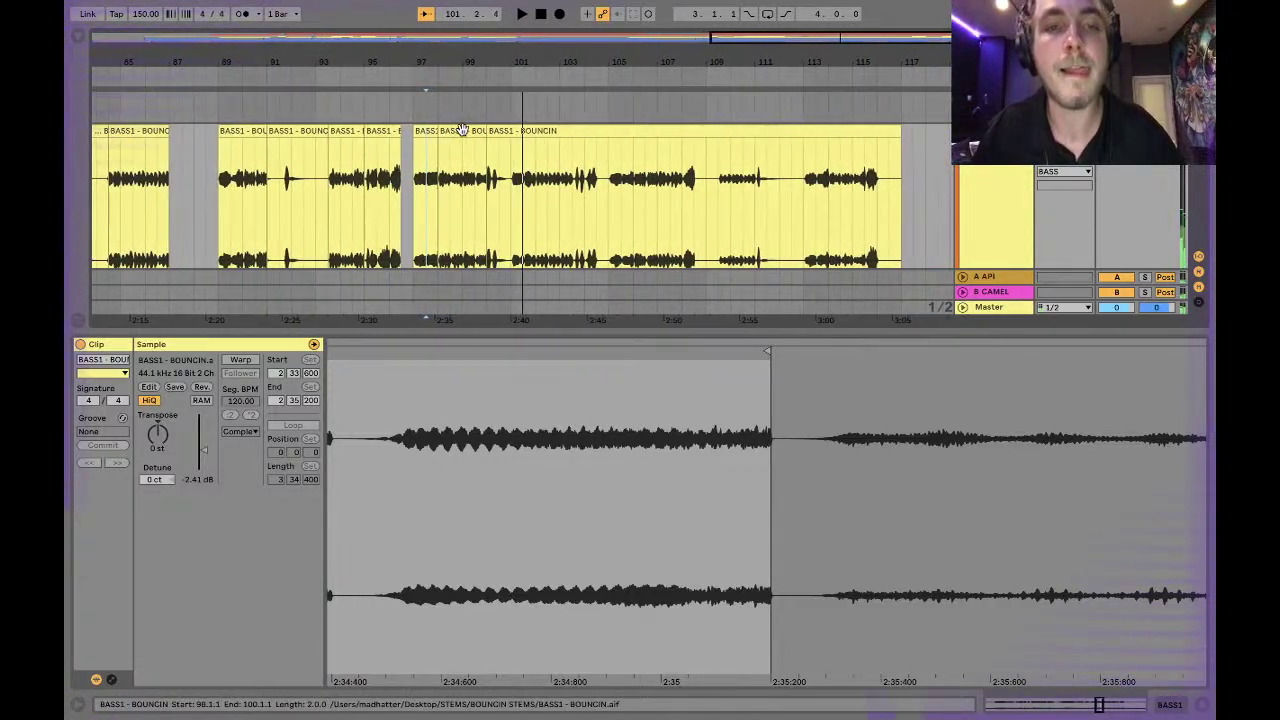
pyautogui.click(462, 130)
pyautogui.moveTo(202, 452); pyautogui.dragTo(202, 449)
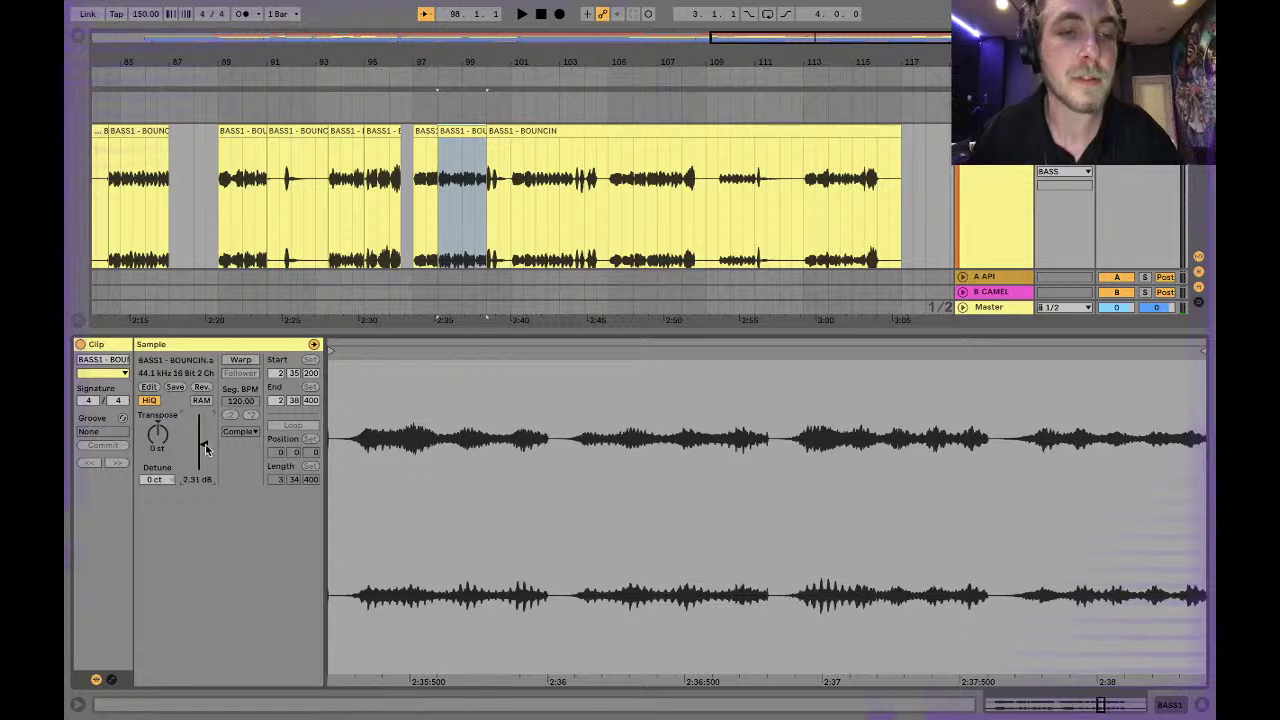
# Audition BASS1 from 102.1.1, split off the quiet section from 109.3.1 to 111.1.1 and raise its gain above 3 dB.
pyautogui.click(524, 201)
pyautogui.press('space')
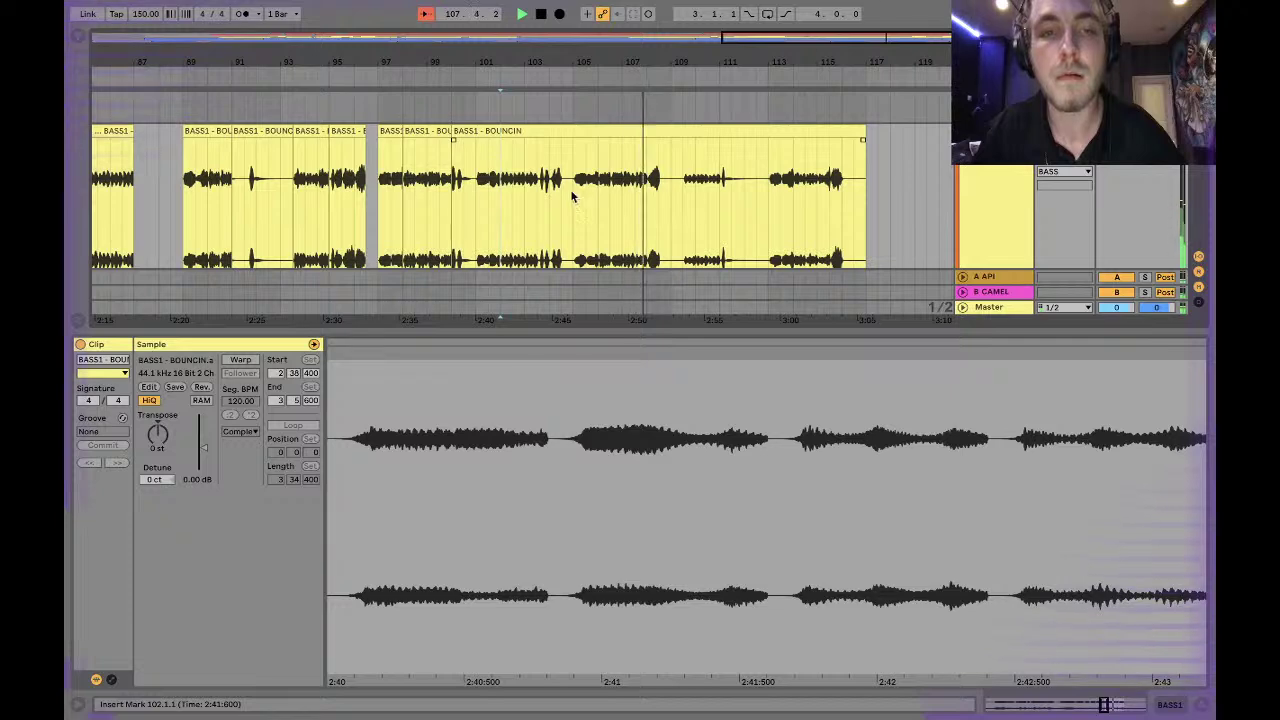
pyautogui.moveTo(685, 195); pyautogui.dragTo(719, 191)
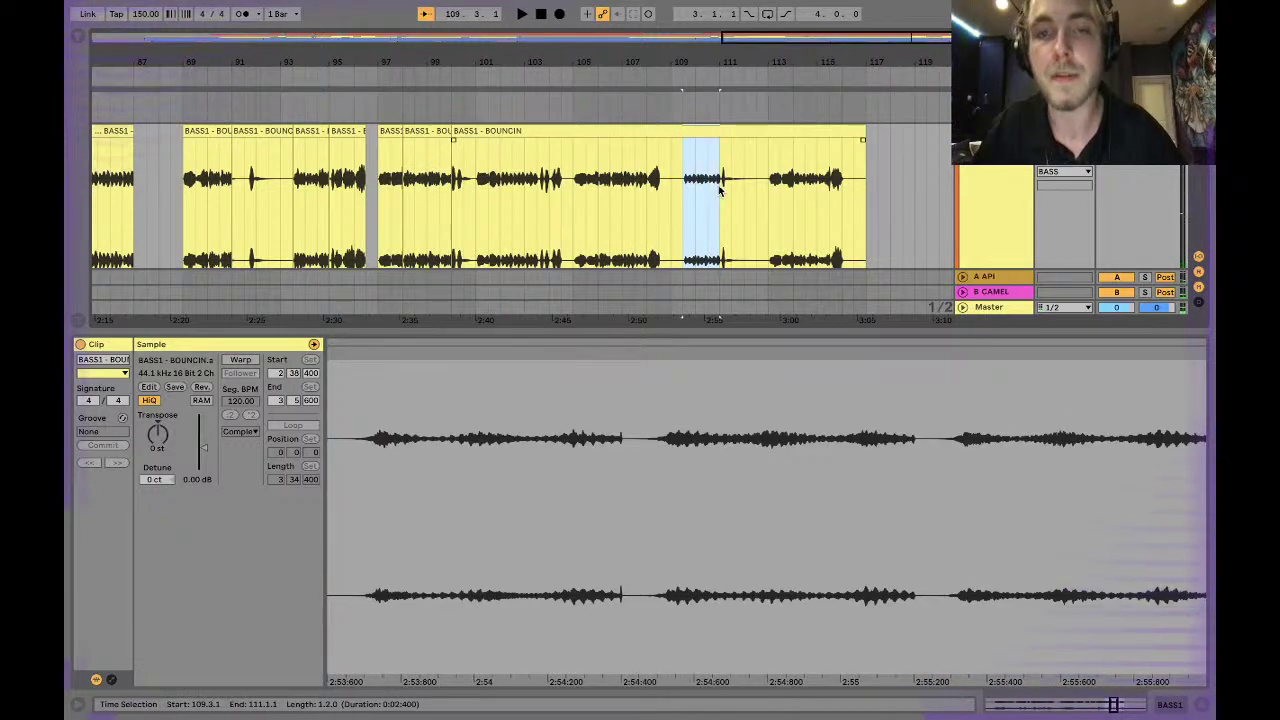
pyautogui.hotkey('ctrl', 'e')
pyautogui.moveTo(200, 458); pyautogui.dragTo(200, 443)
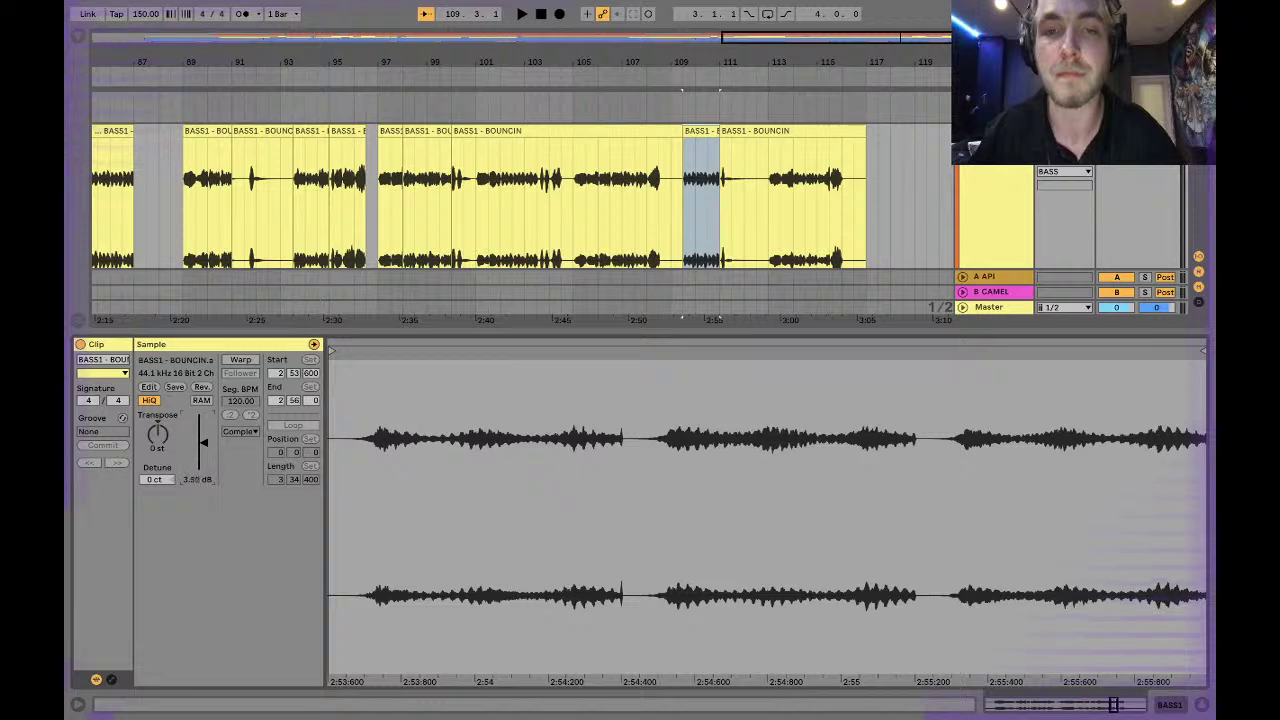
# Audition the last BASS1 phrase, split off 114.1.1 to 115.1.1 and raise its gain to 3.06 dB.
pyautogui.click(774, 189)
pyautogui.press('space')
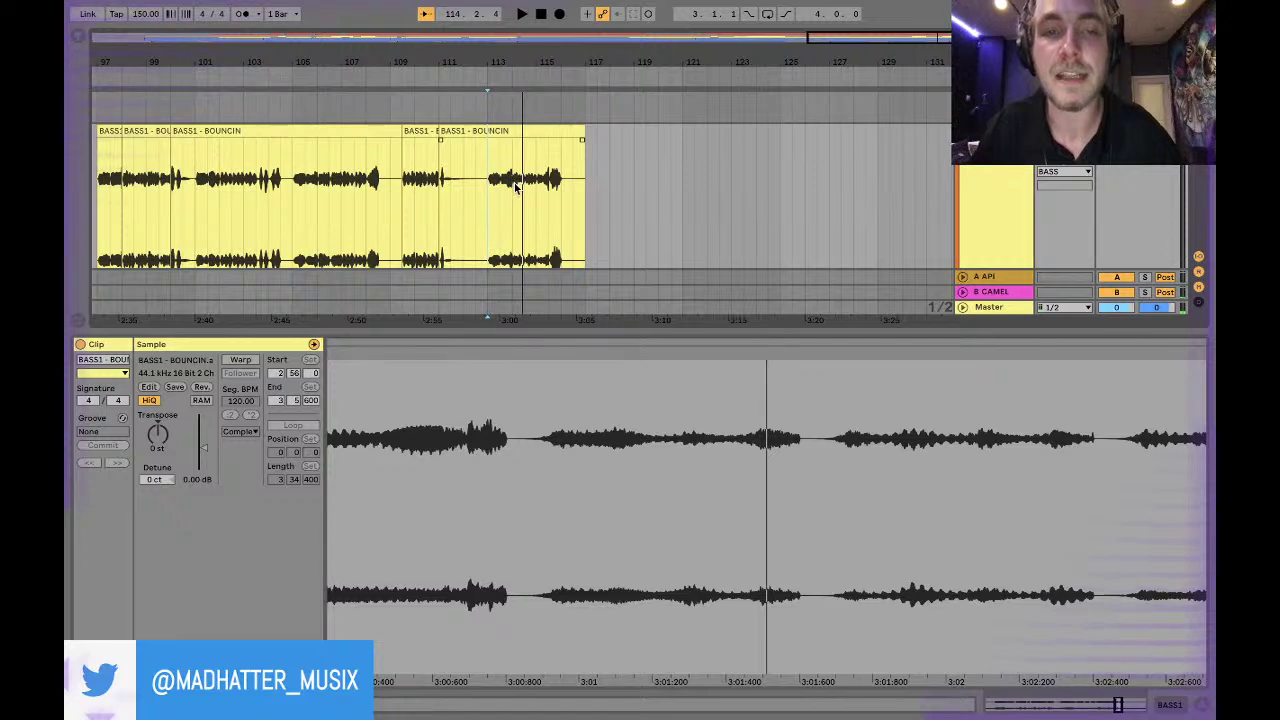
pyautogui.moveTo(516, 187); pyautogui.dragTo(549, 186)
pyautogui.click(526, 191)
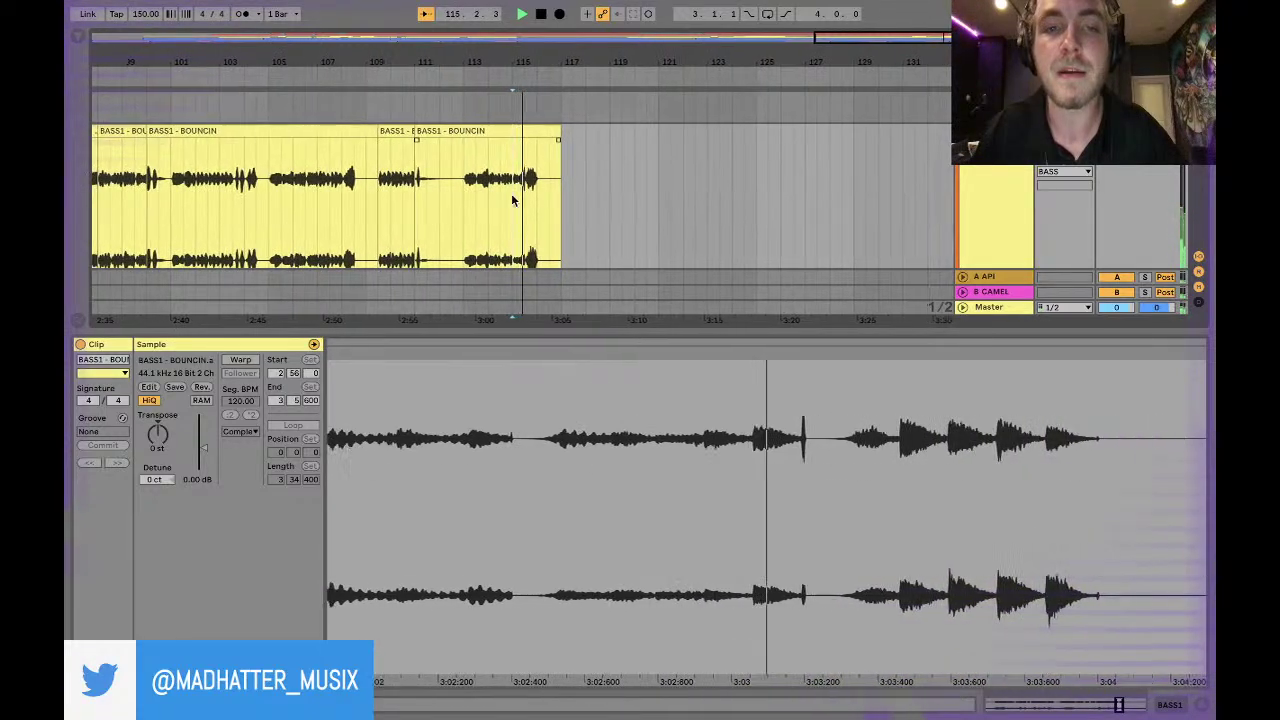
pyautogui.moveTo(474, 199); pyautogui.dragTo(494, 197)
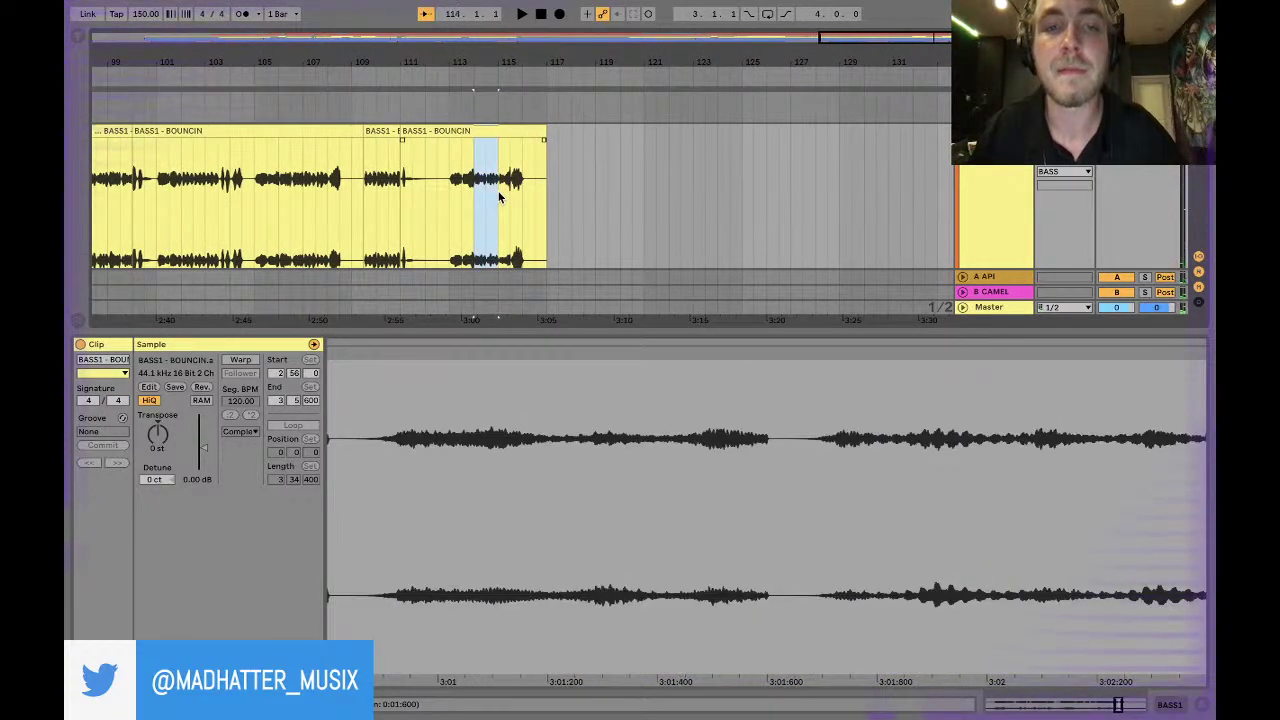
pyautogui.press('super+e')
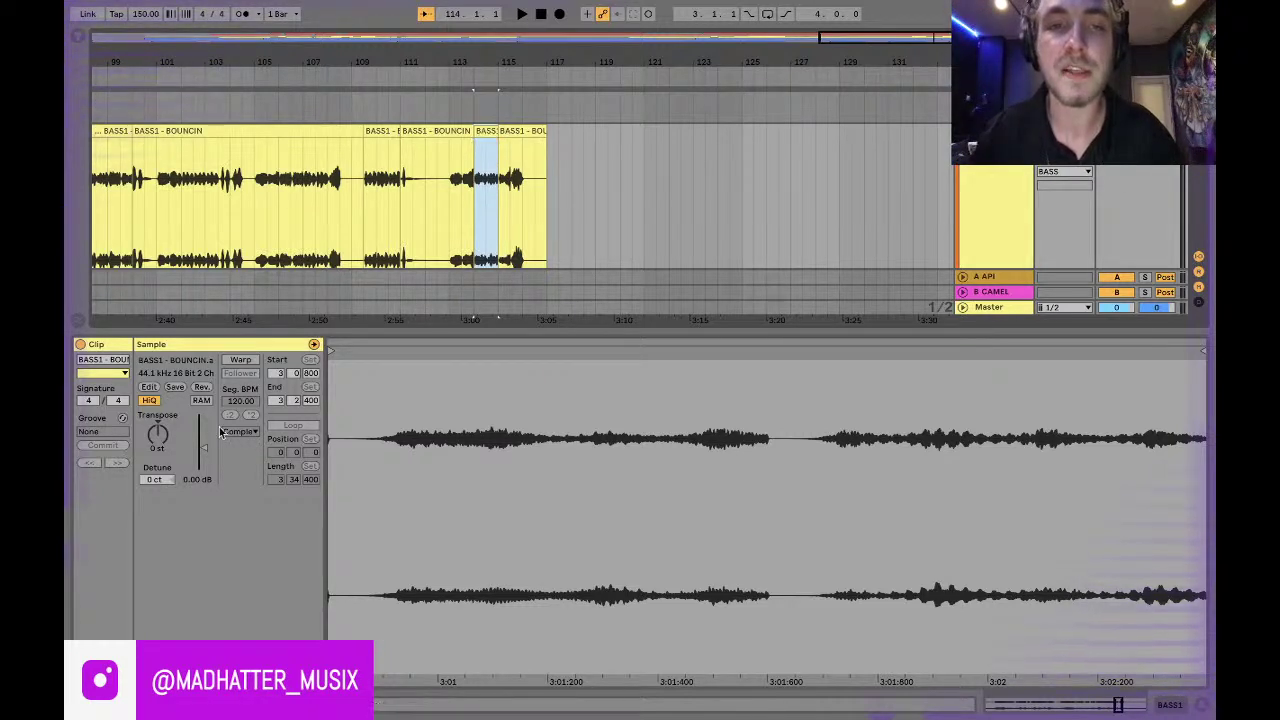
pyautogui.moveTo(205, 455); pyautogui.dragTo(204, 443)
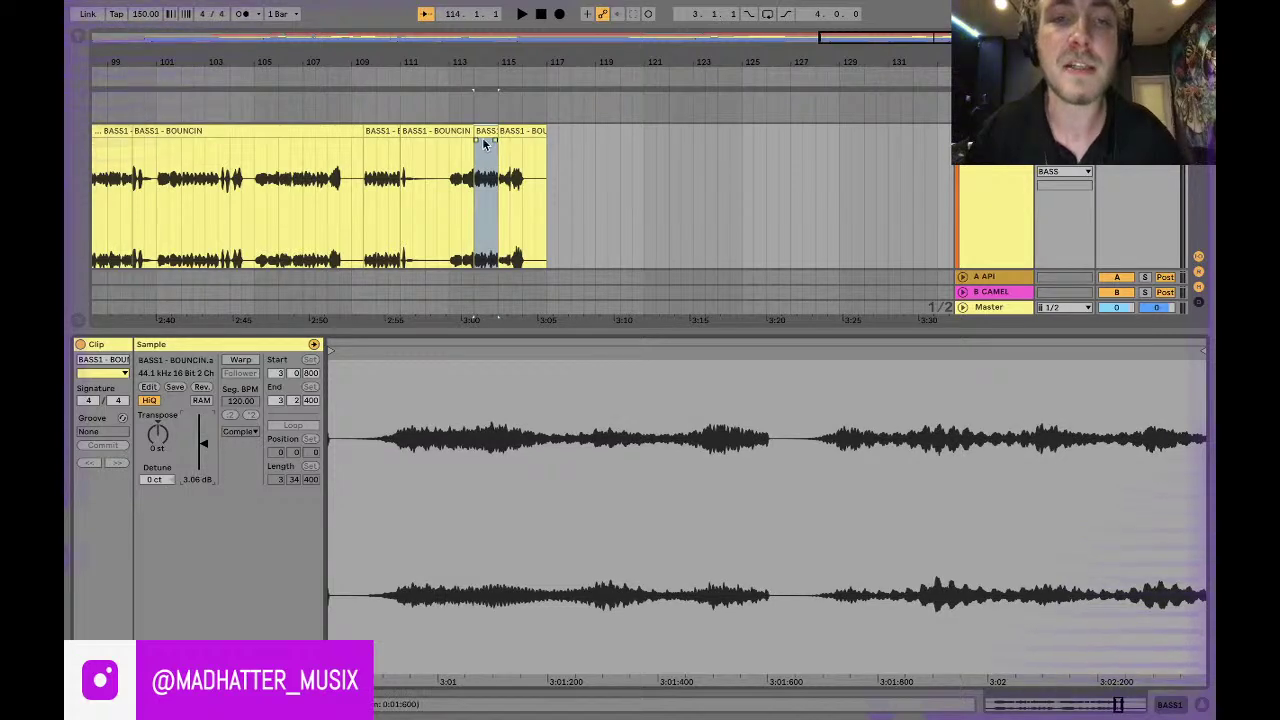
# Extend the end of the BASS1 clip at 114.1.1 to about 115.3.3 and audition the section.
pyautogui.press('space')
pyautogui.press('space')
pyautogui.moveTo(522, 141); pyautogui.dragTo(537, 145)
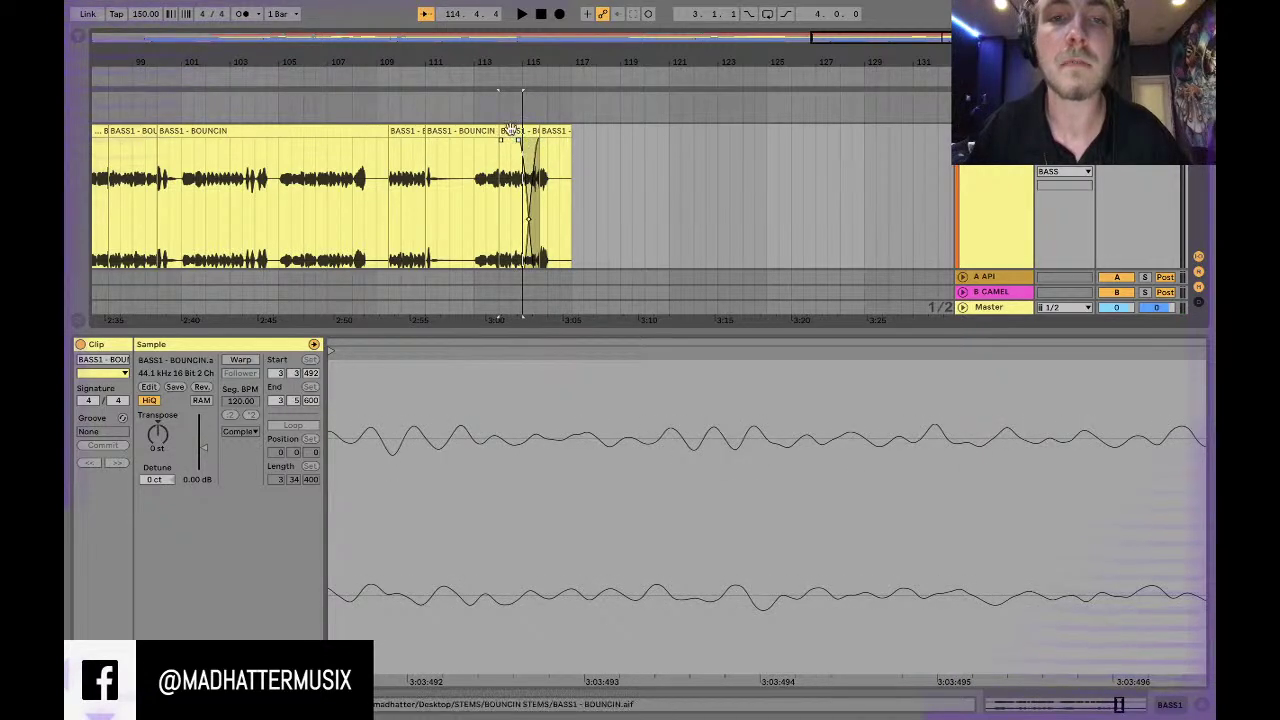
pyautogui.click(510, 131)
pyautogui.press('space')
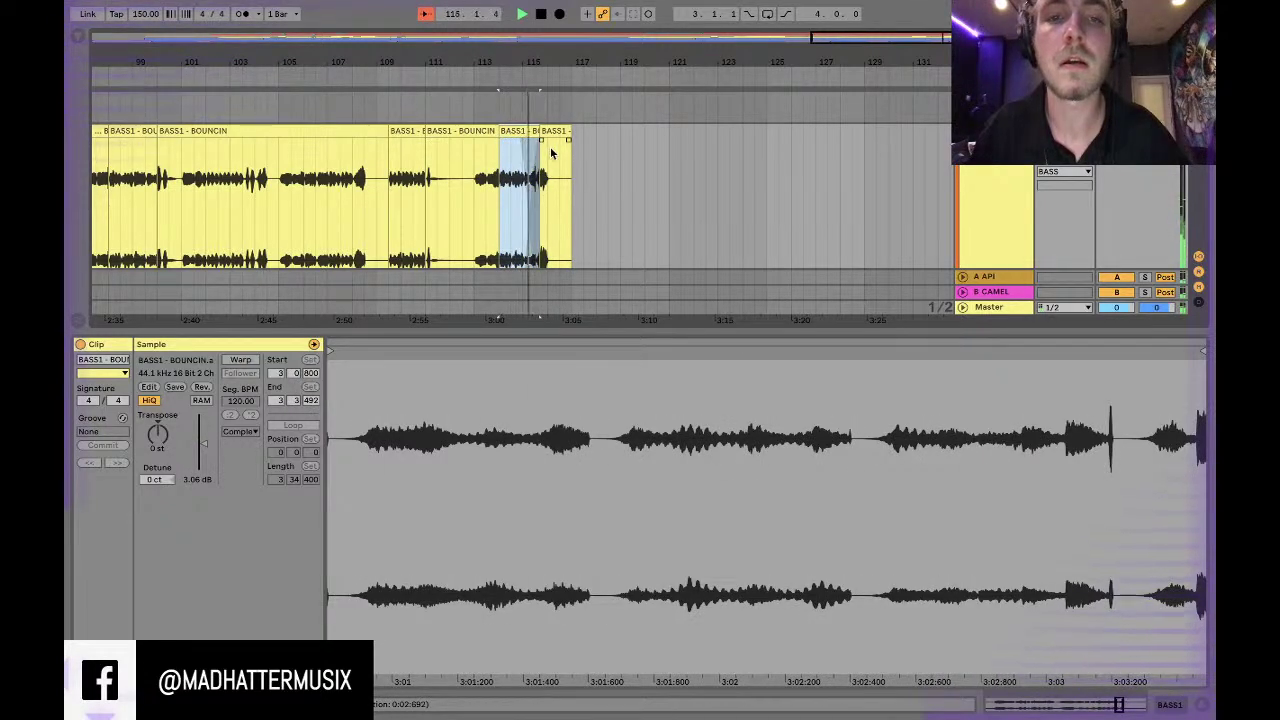
pyautogui.press('space')
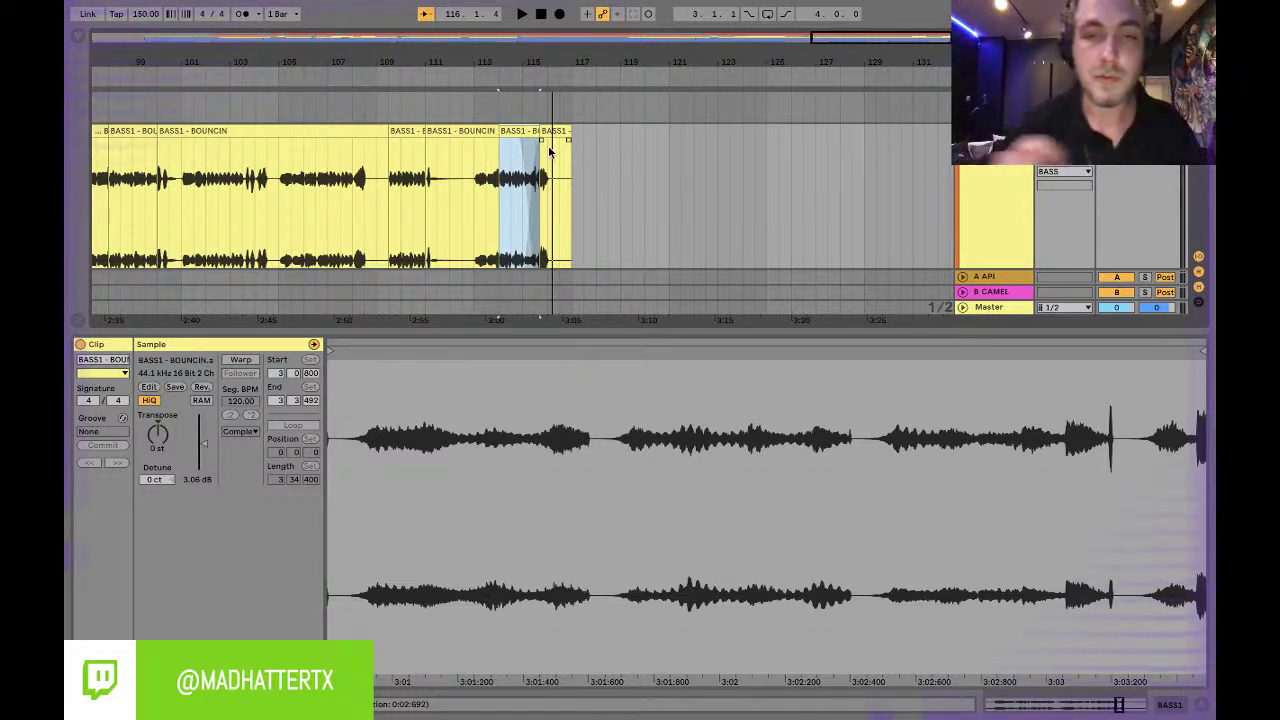
# Turn off solo on the bass tracks and fold the BASS group in the full-height arrangement.
pyautogui.press('super+alt+l')
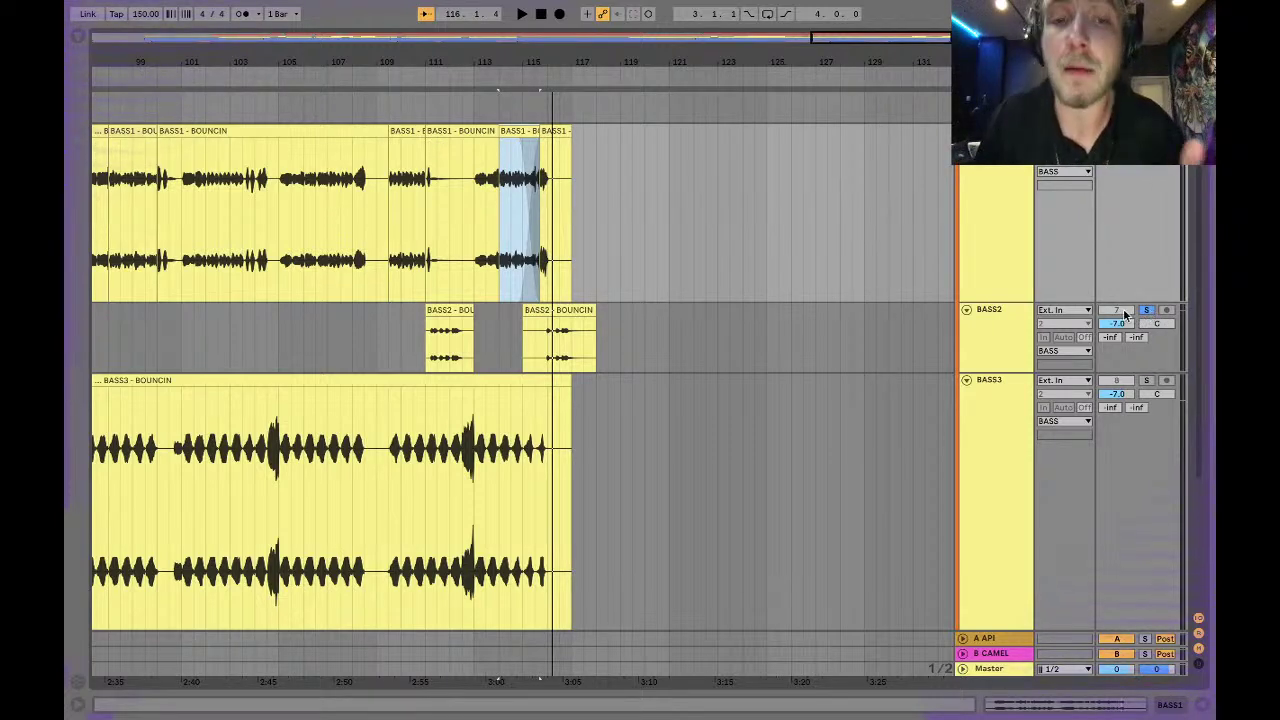
pyautogui.scroll(2, 1062, 301)
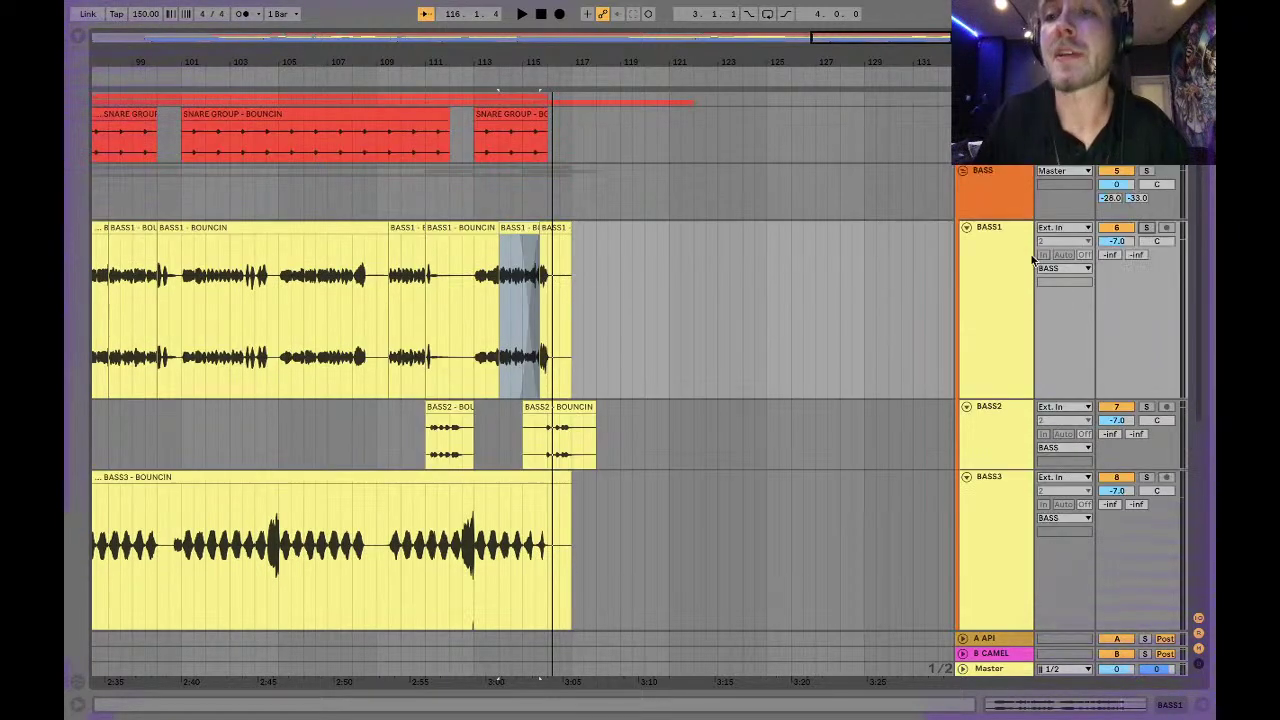
pyautogui.click(964, 172)
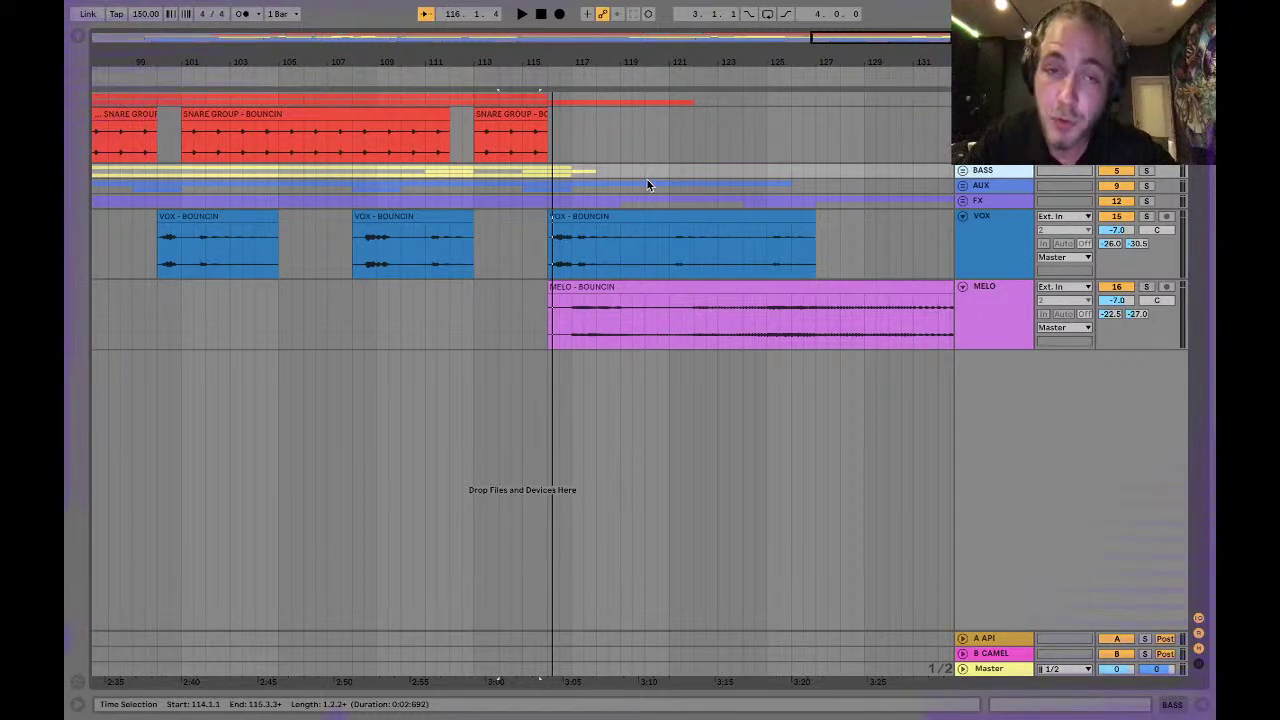
# Examine the SUB waveform alongside the kick and snare from about bar 79 onward, marking 101.1.1 to 108.3.1.
pyautogui.scroll(5, 520, 400)
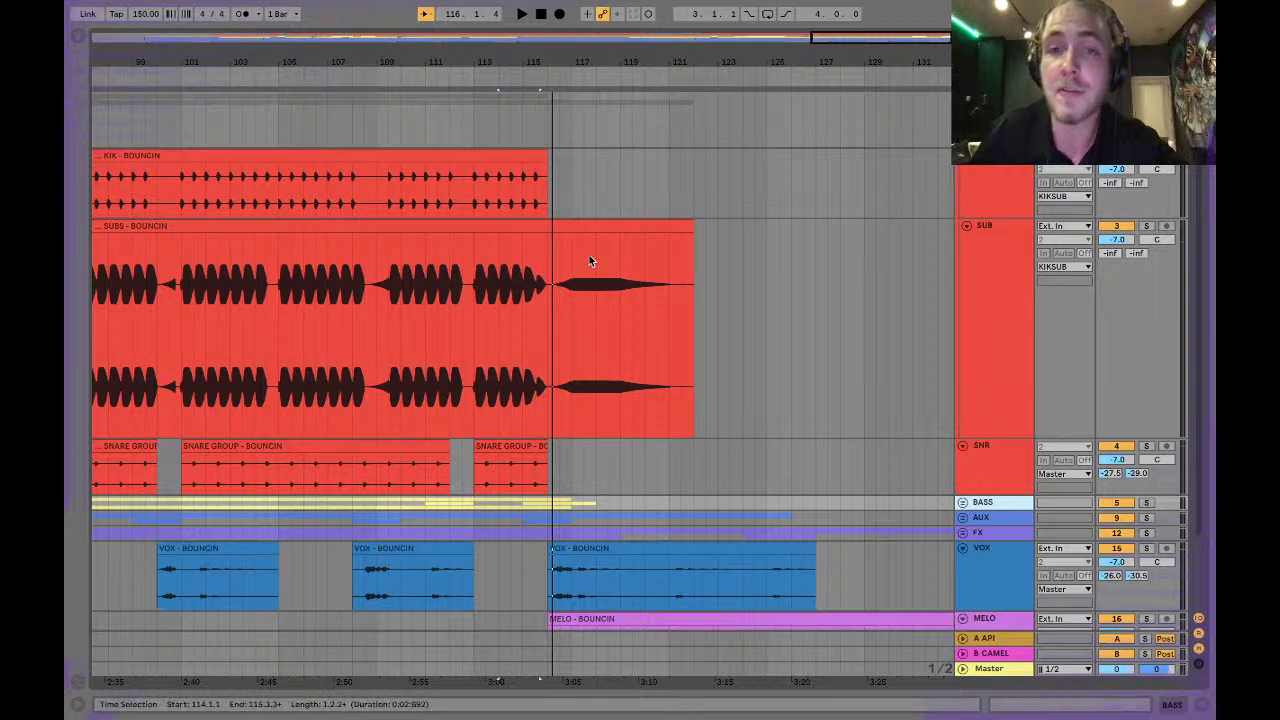
pyautogui.moveTo(455, 262); pyautogui.dragTo(644, 262)
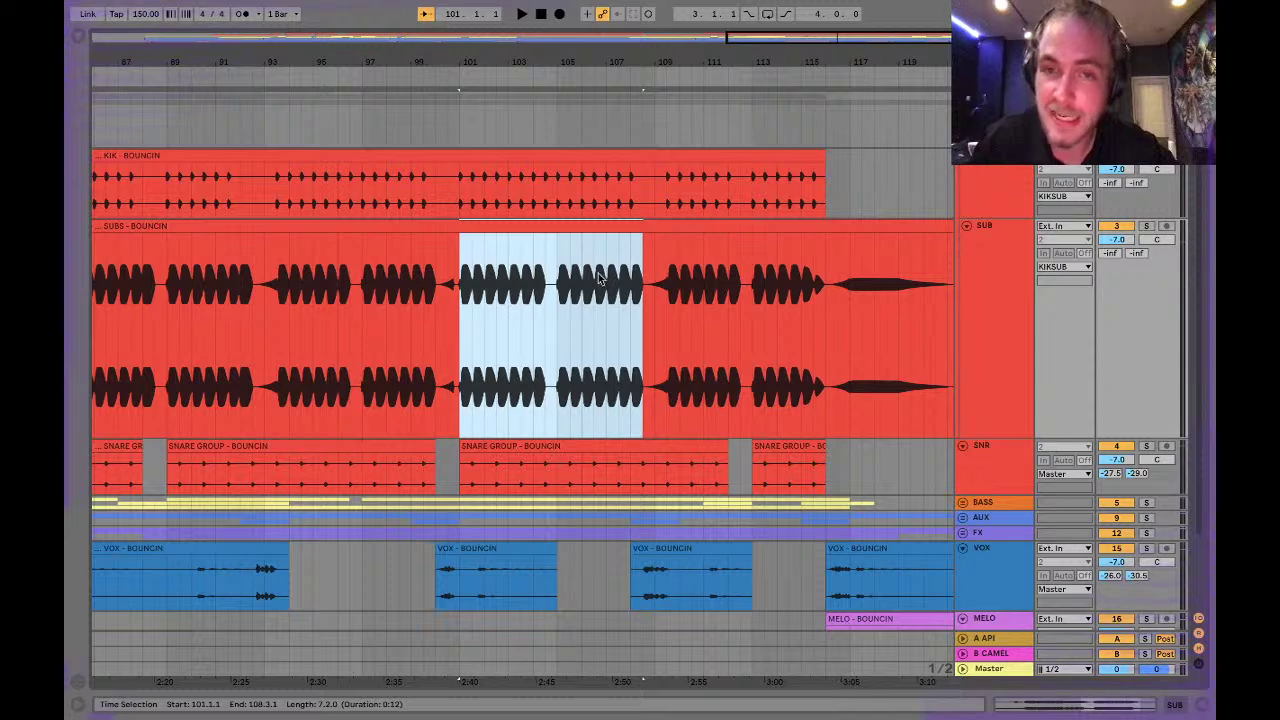
pyautogui.hscroll(-5, 510, 290)
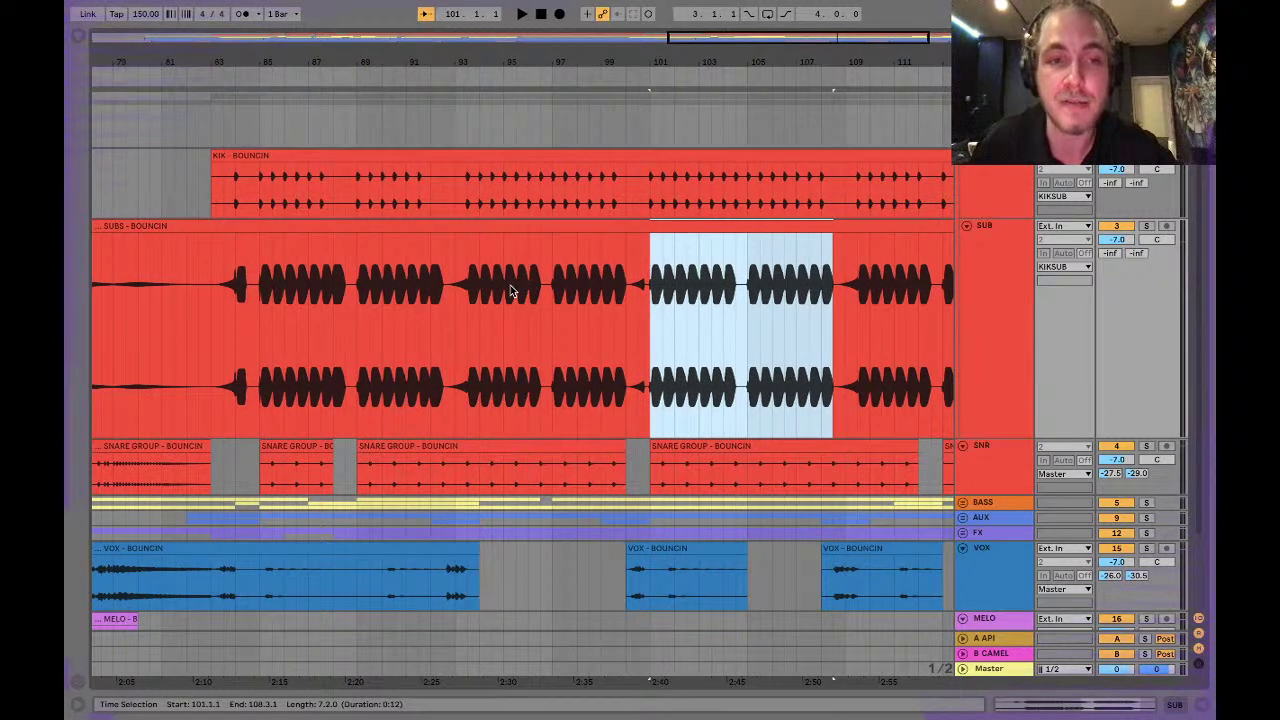
pyautogui.hscroll(5, 520, 291)
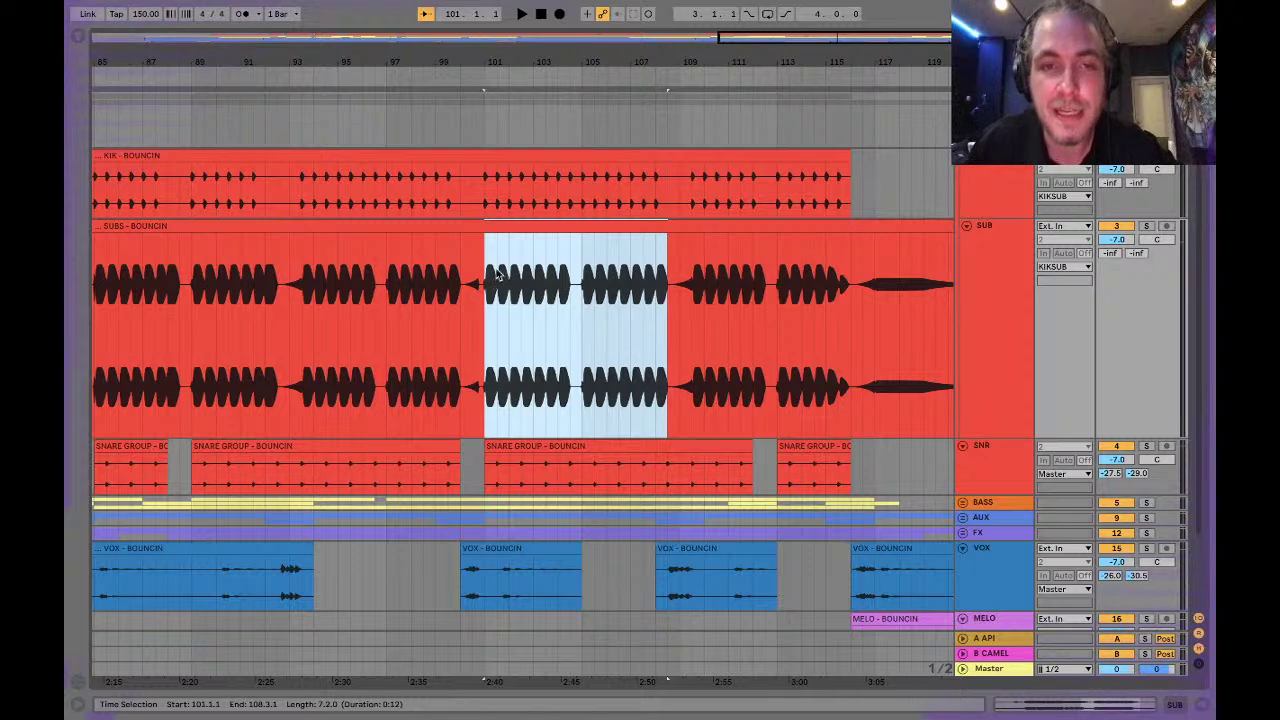
pyautogui.hscroll(10, 712, 306)
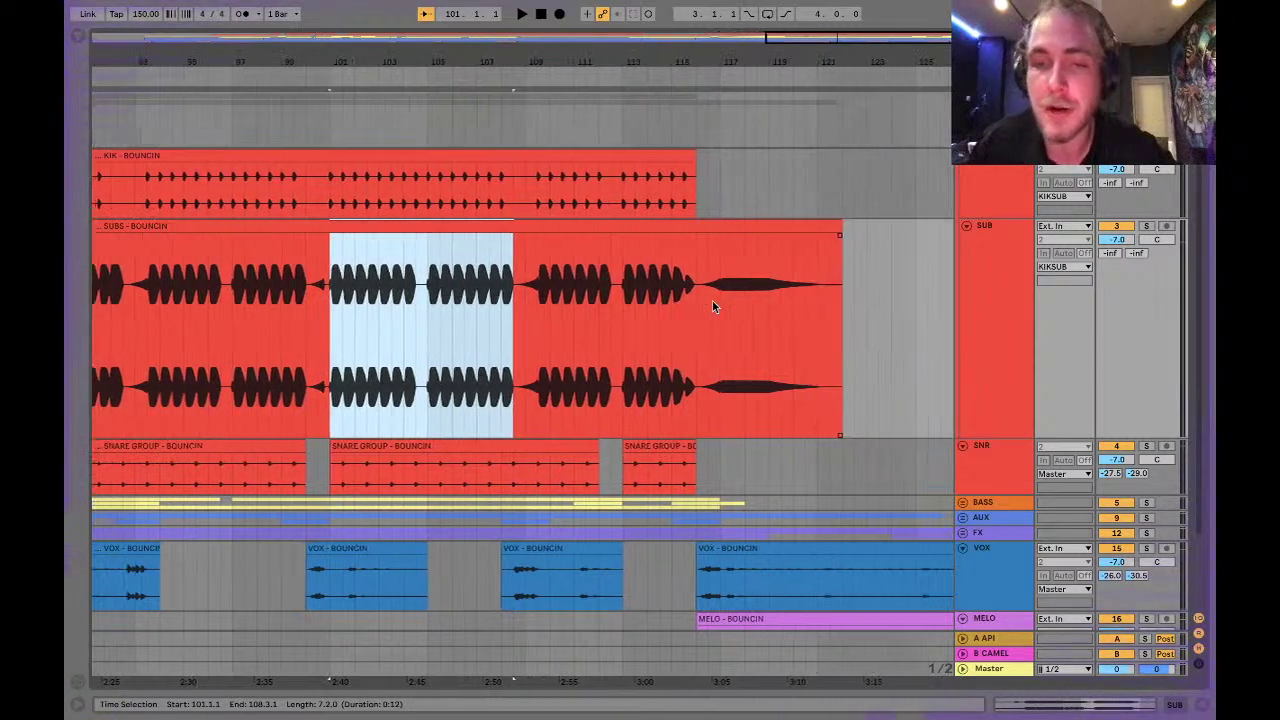
pyautogui.scroll(-3, 712, 306)
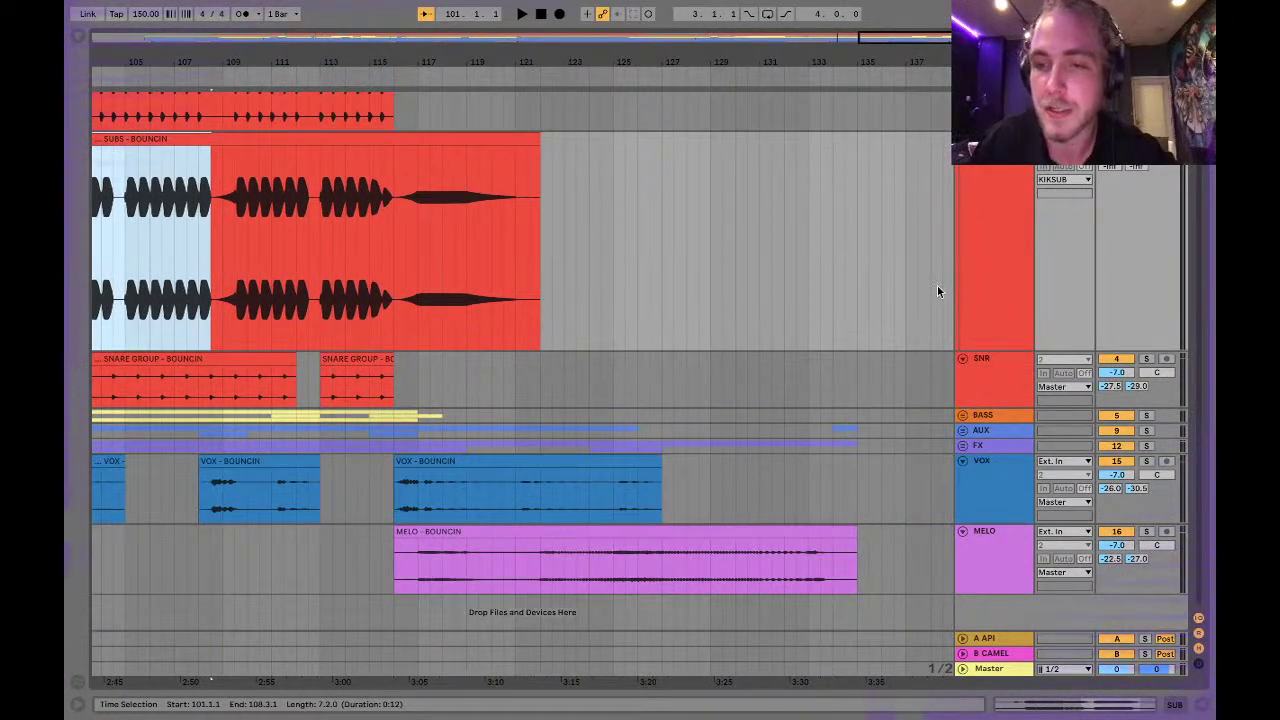
pyautogui.hscroll(-12, 678, 308)
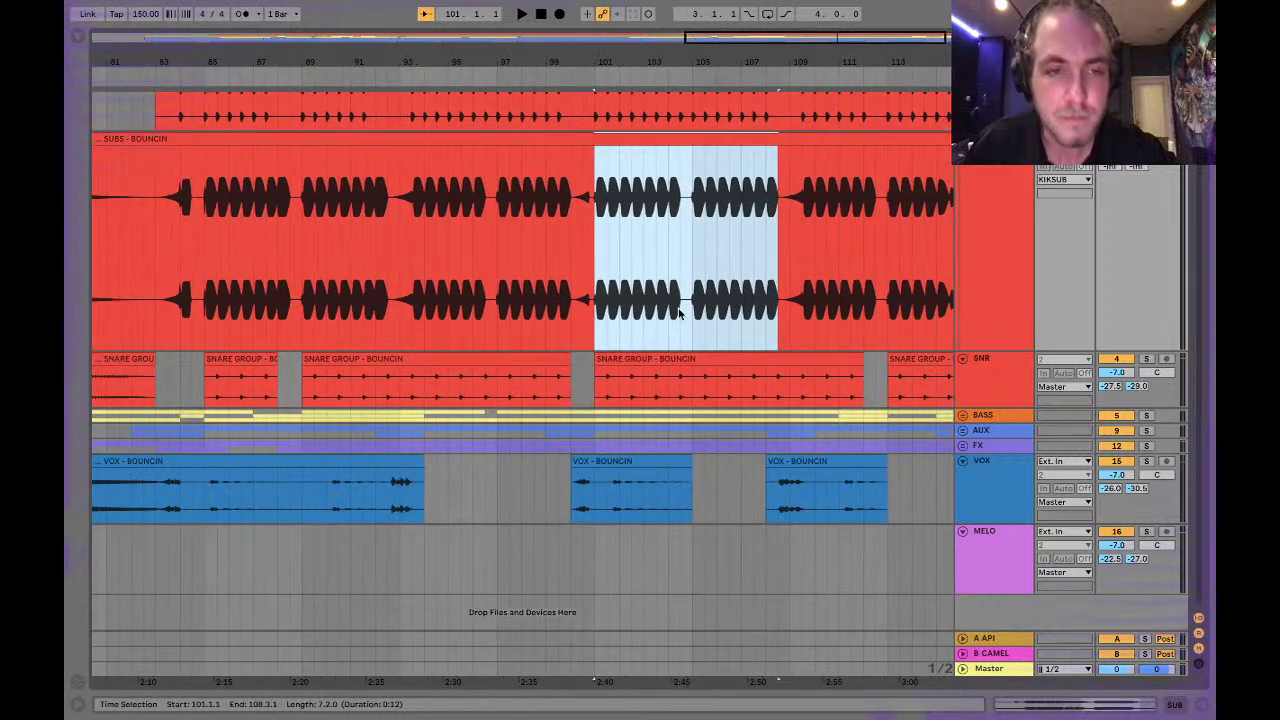
# Mark 101.1.1 to 108.3.1 on the SUB track and audition the mix from 100.1.1.
pyautogui.moveTo(598, 207); pyautogui.dragTo(781, 213)
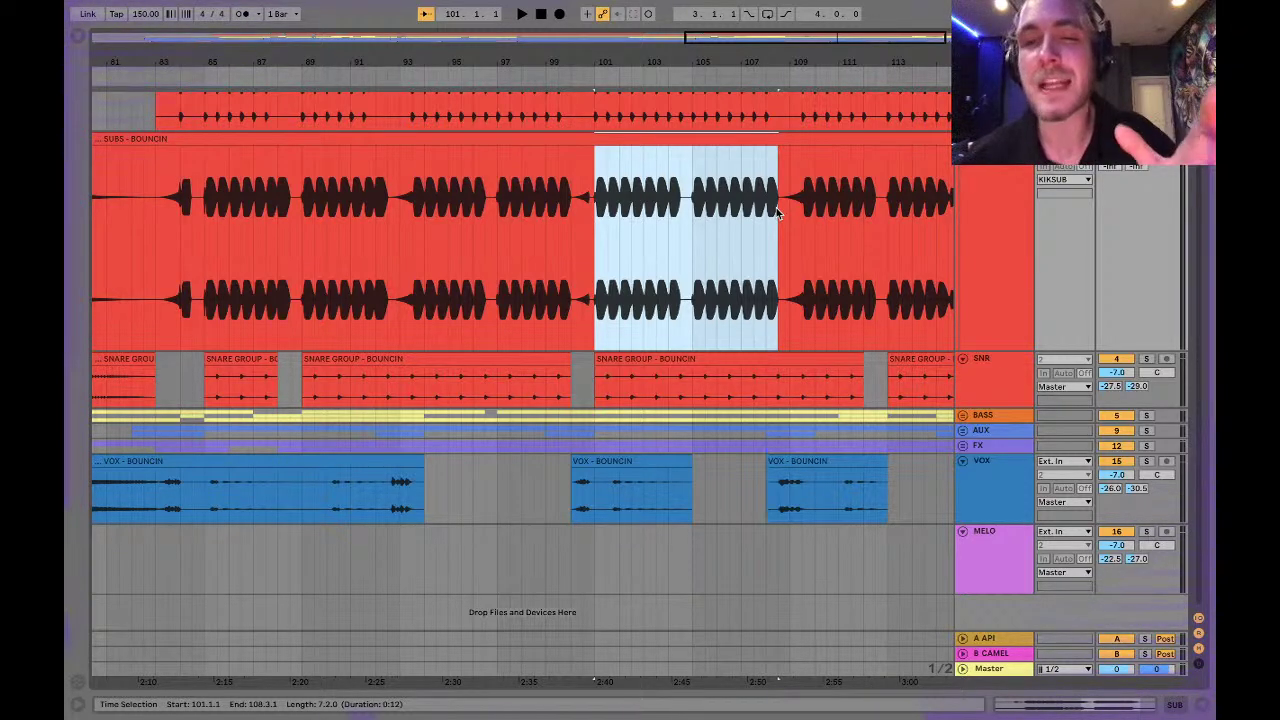
pyautogui.click(576, 204)
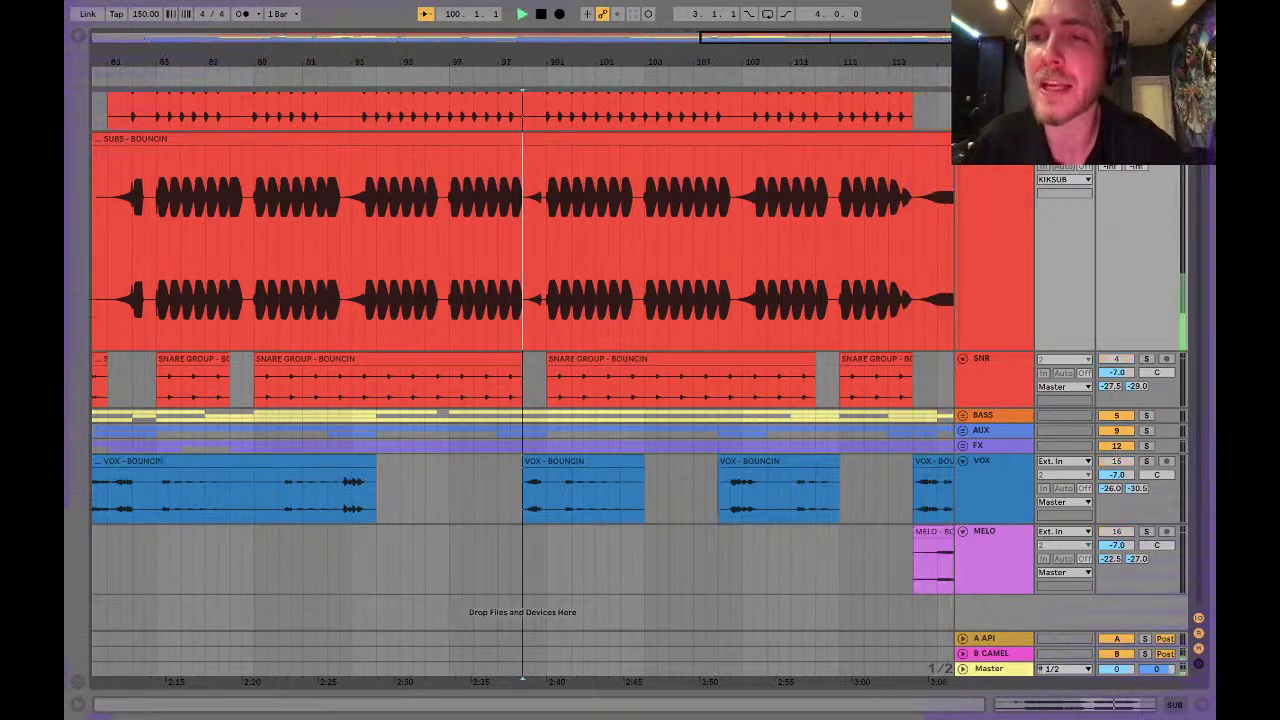
pyautogui.press('space')
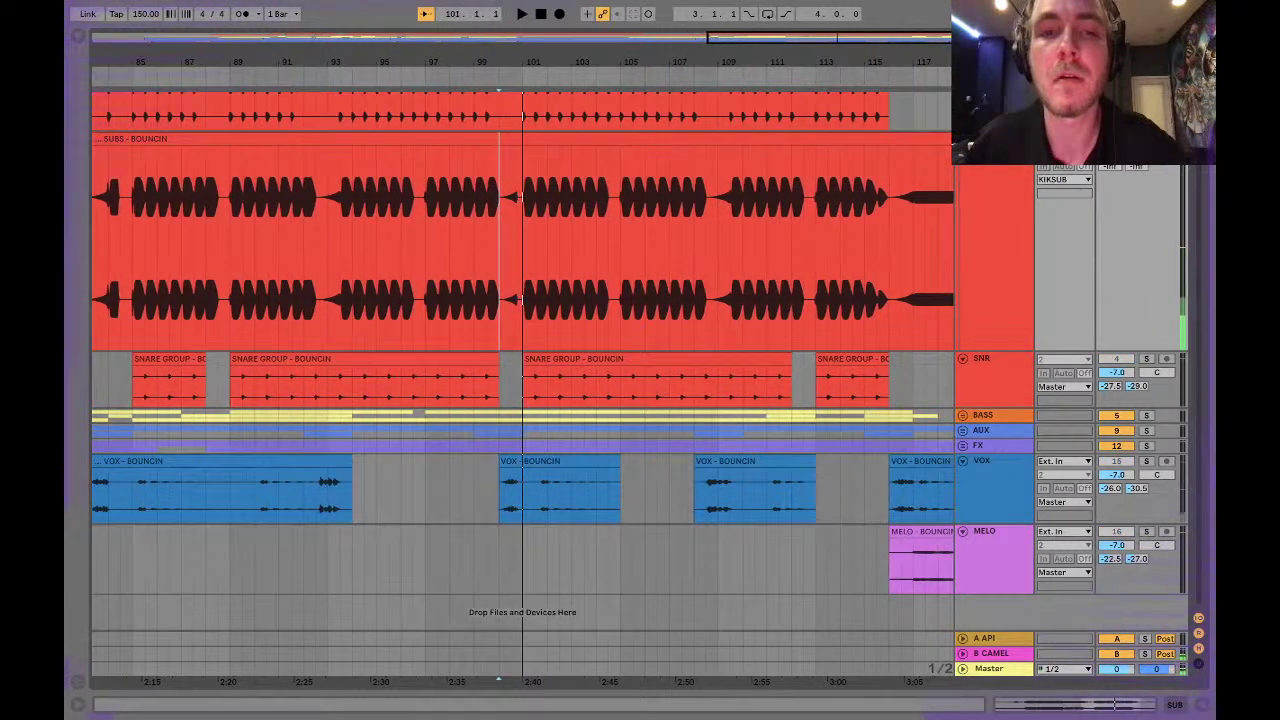
pyautogui.press('space')
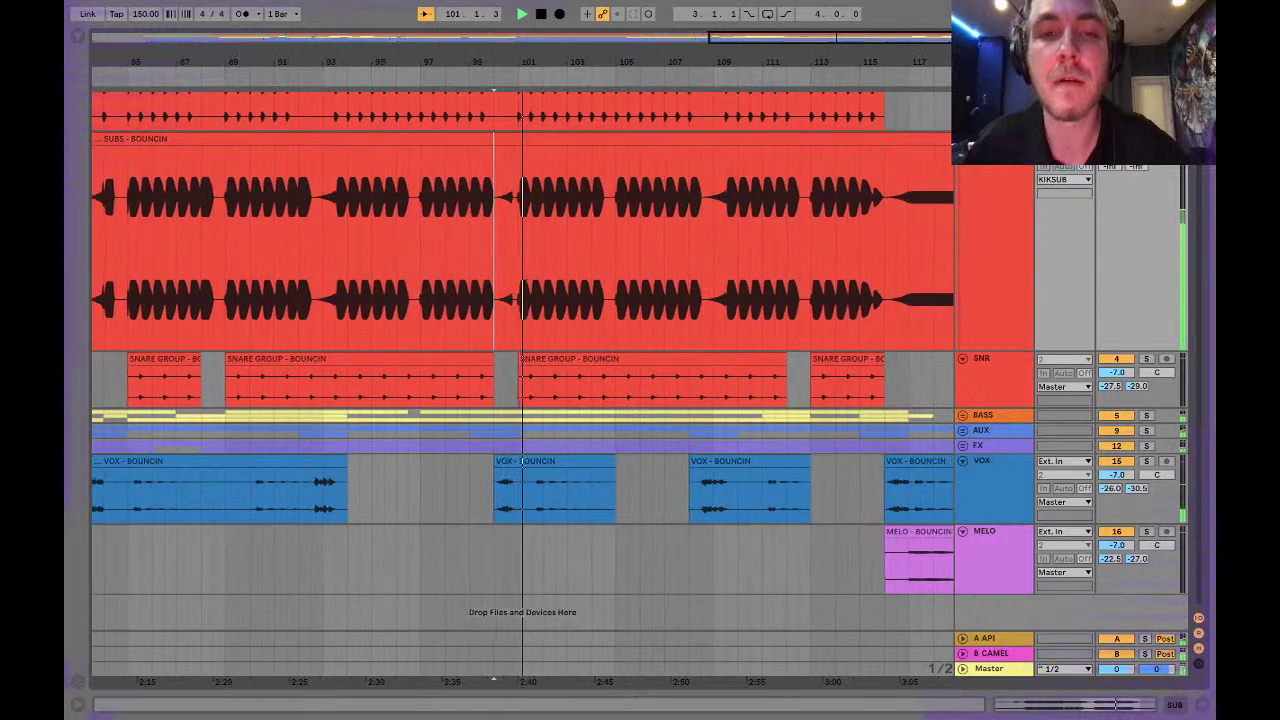
pyautogui.press('space')
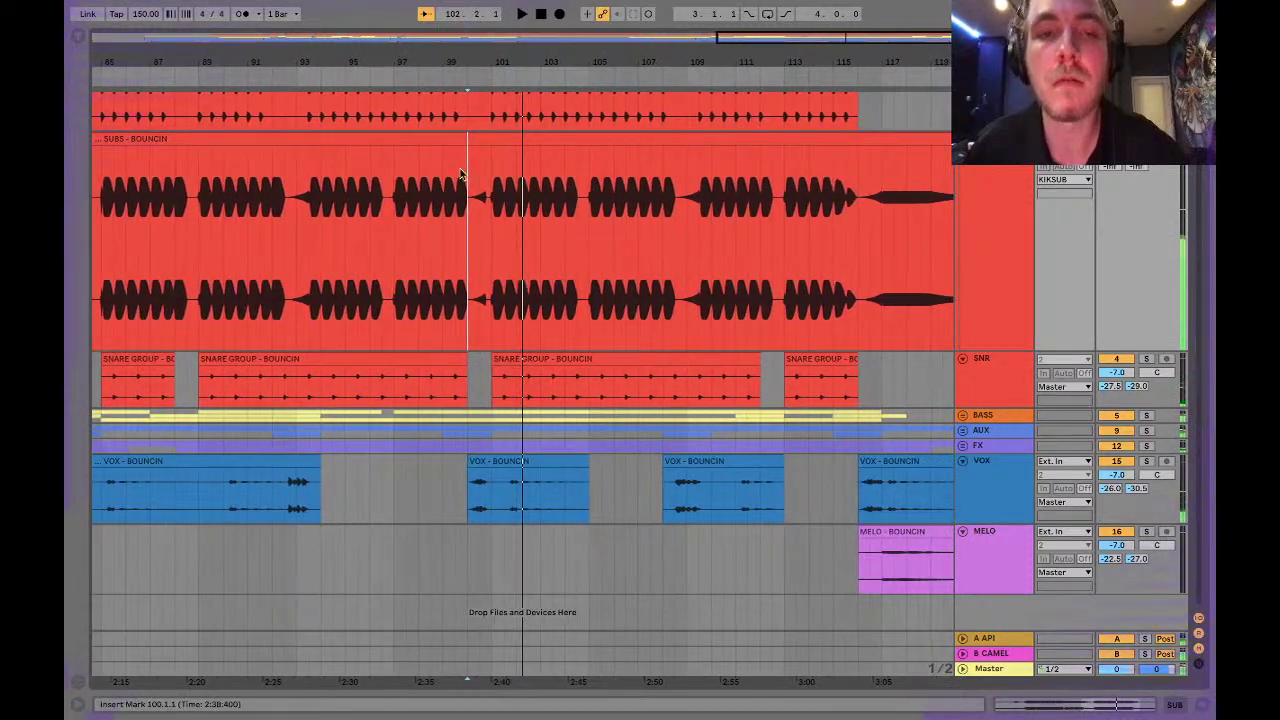
# Fade out about the last two bars of the SUBS - BOUNCIN clip.
pyautogui.hscroll(10, 847, 178)
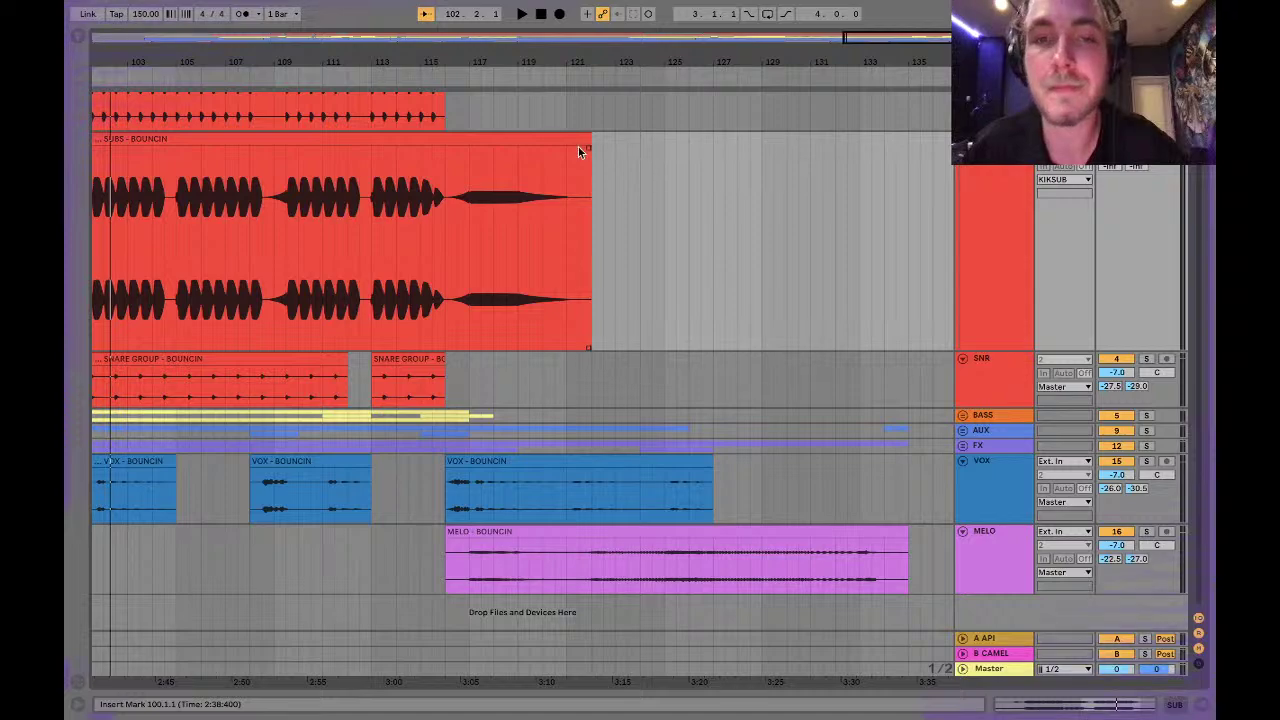
pyautogui.moveTo(587, 146); pyautogui.dragTo(538, 150)
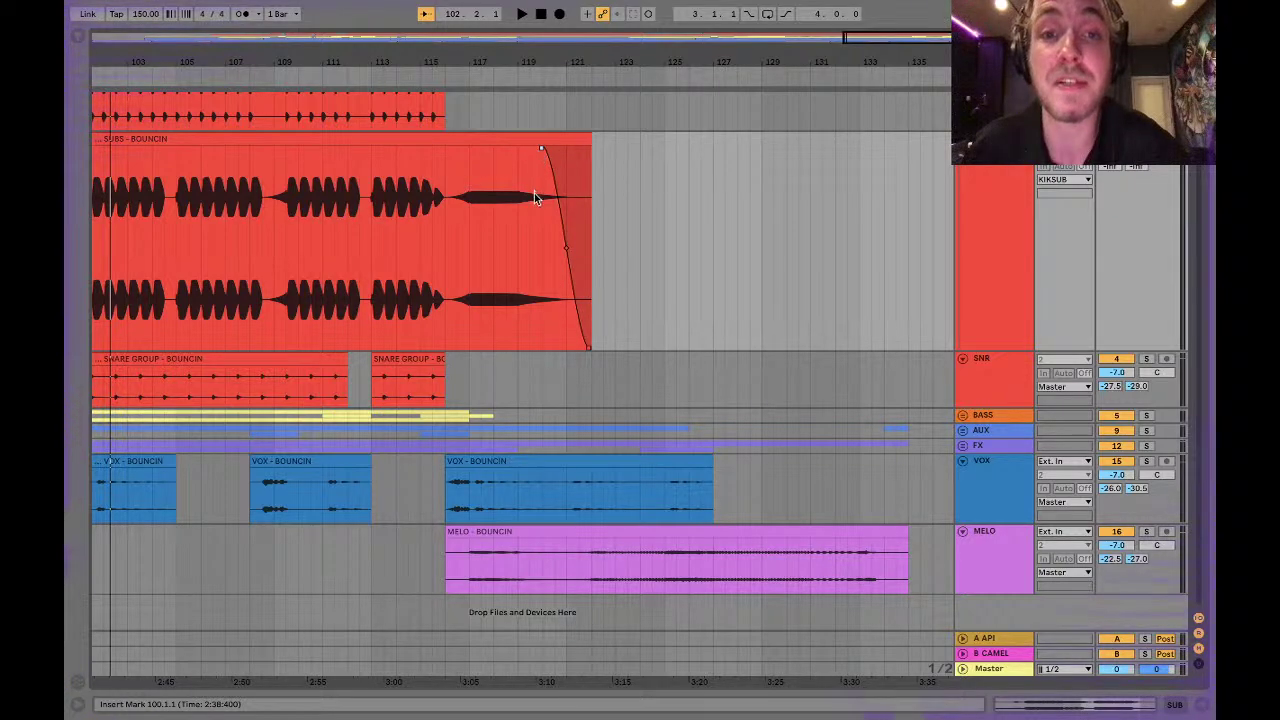
pyautogui.hscroll(-20, 662, 170)
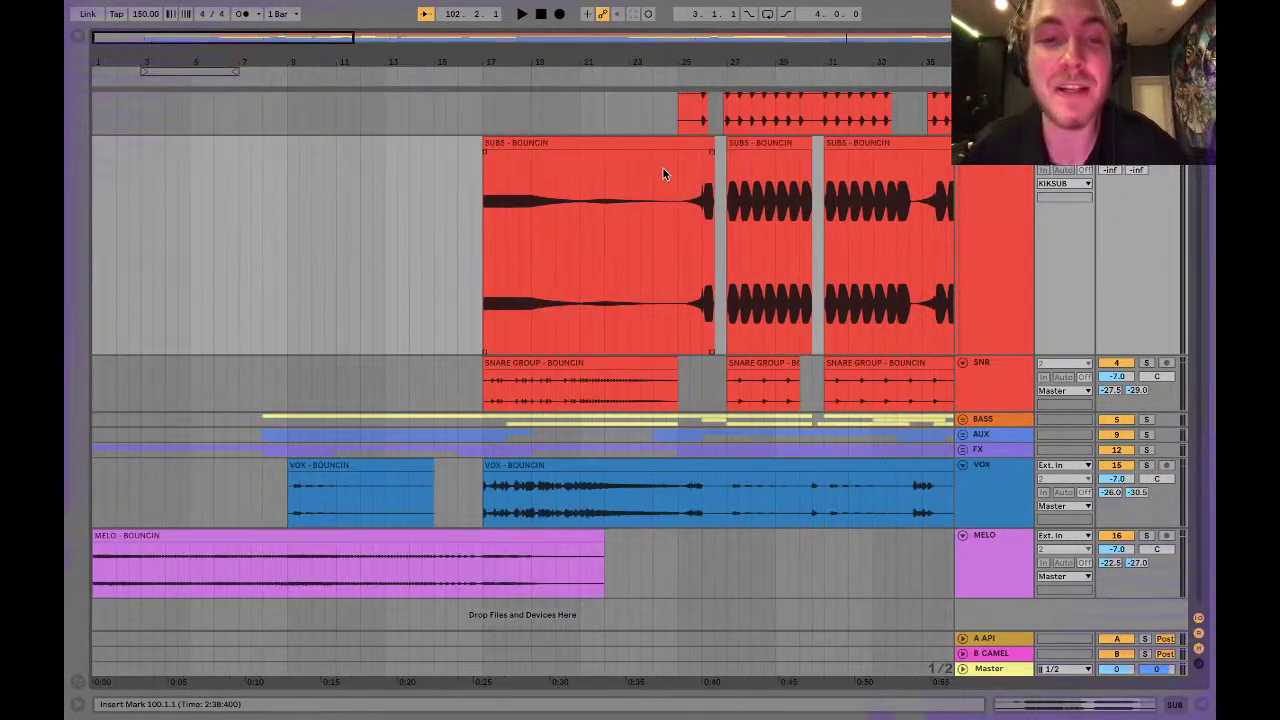
# Fold the VOX and MELO tracks in the arrangement.
pyautogui.scroll(3, 663, 174)
pyautogui.scroll(-10, 522, 360)
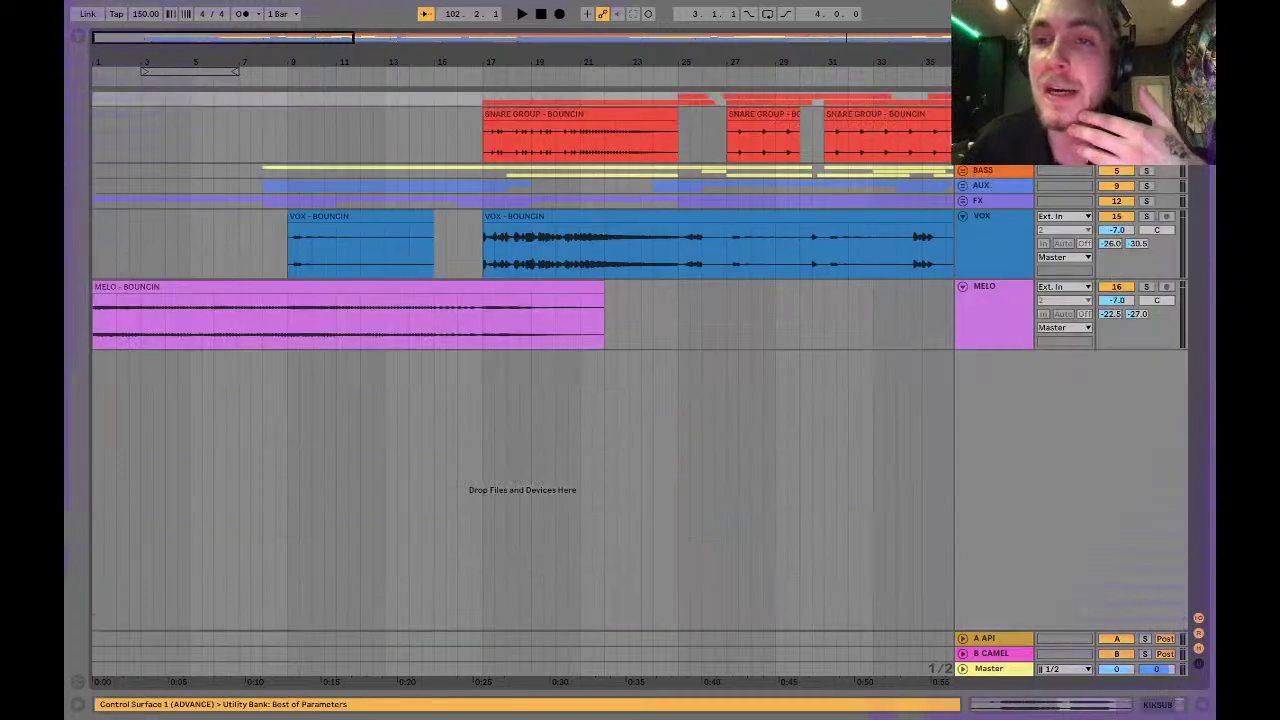
pyautogui.hscroll(4, 871, 201)
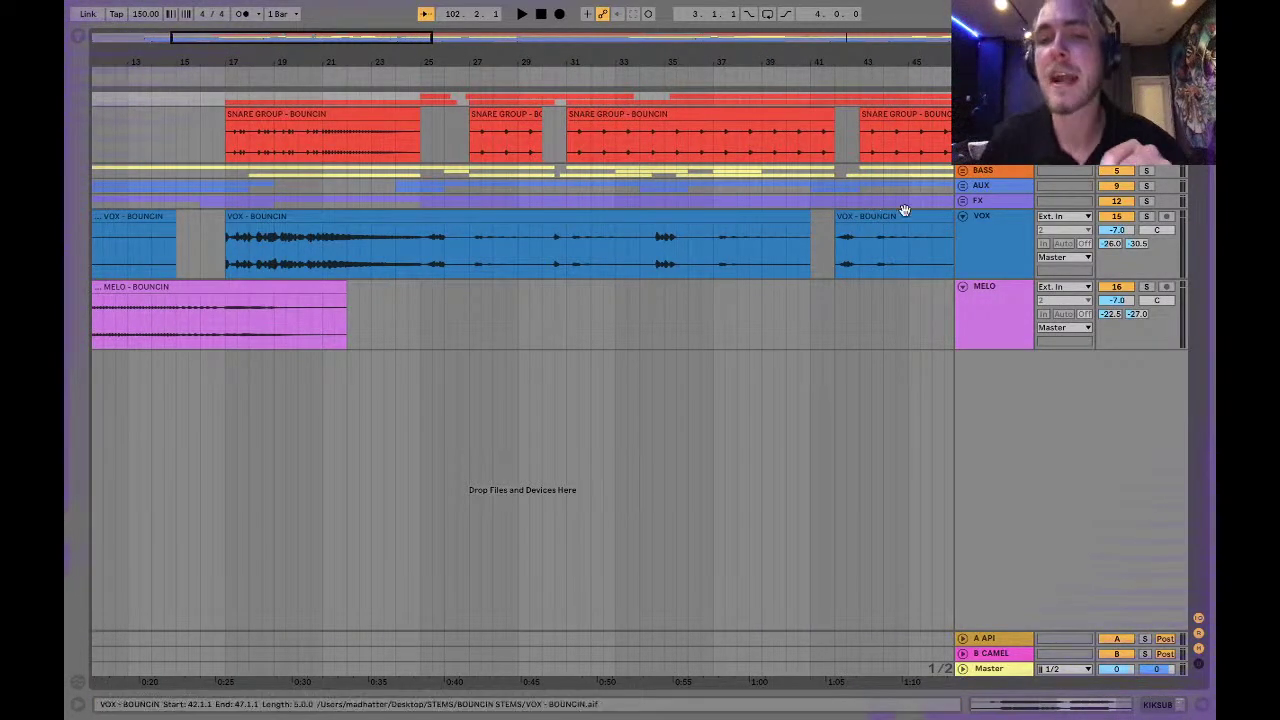
pyautogui.click(965, 217)
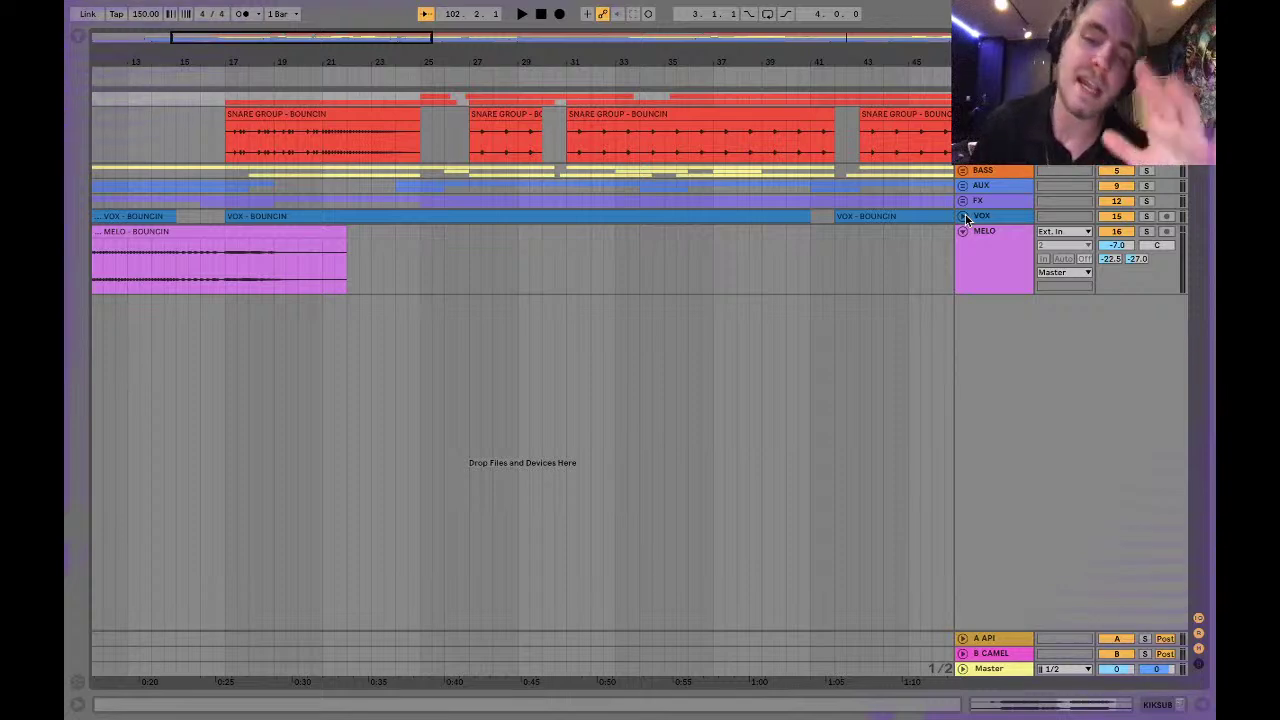
pyautogui.click(964, 232)
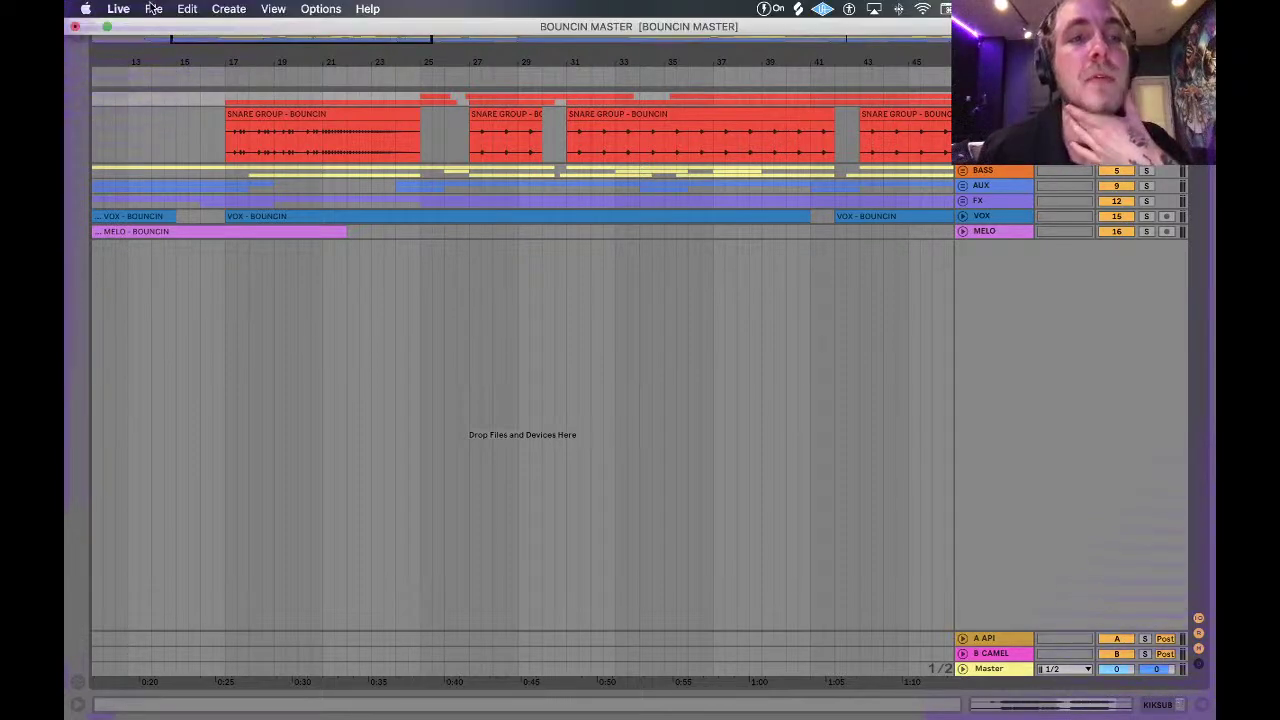
# Open the recent Live Set OQ MASTER in place of the current set.
pyautogui.click(153, 9)
pyautogui.moveTo(197, 60)
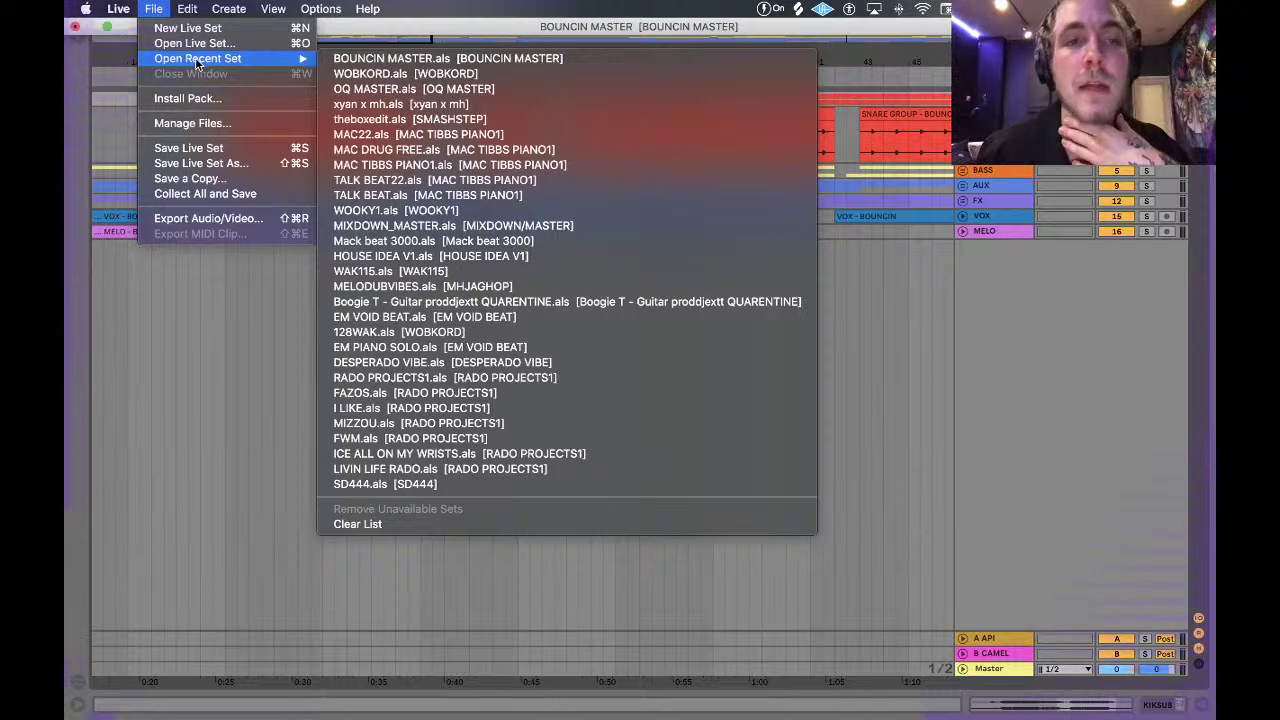
pyautogui.click(369, 90)
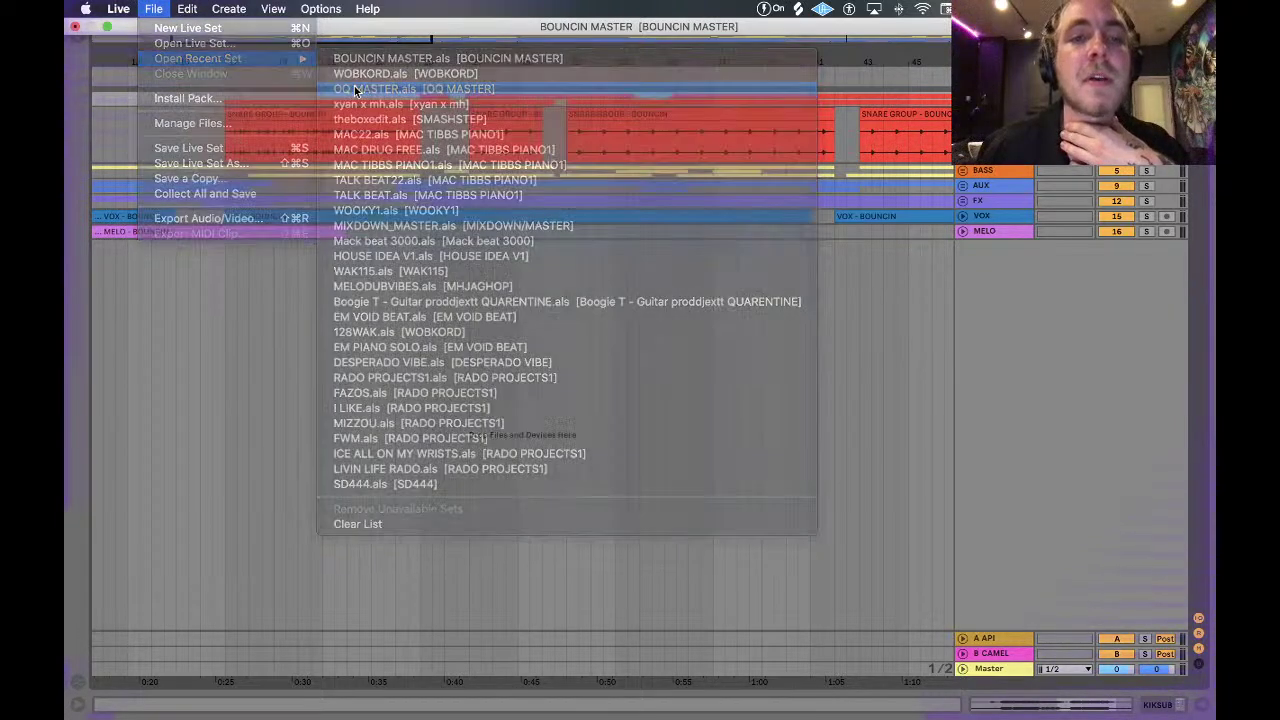
pyautogui.click(763, 386)
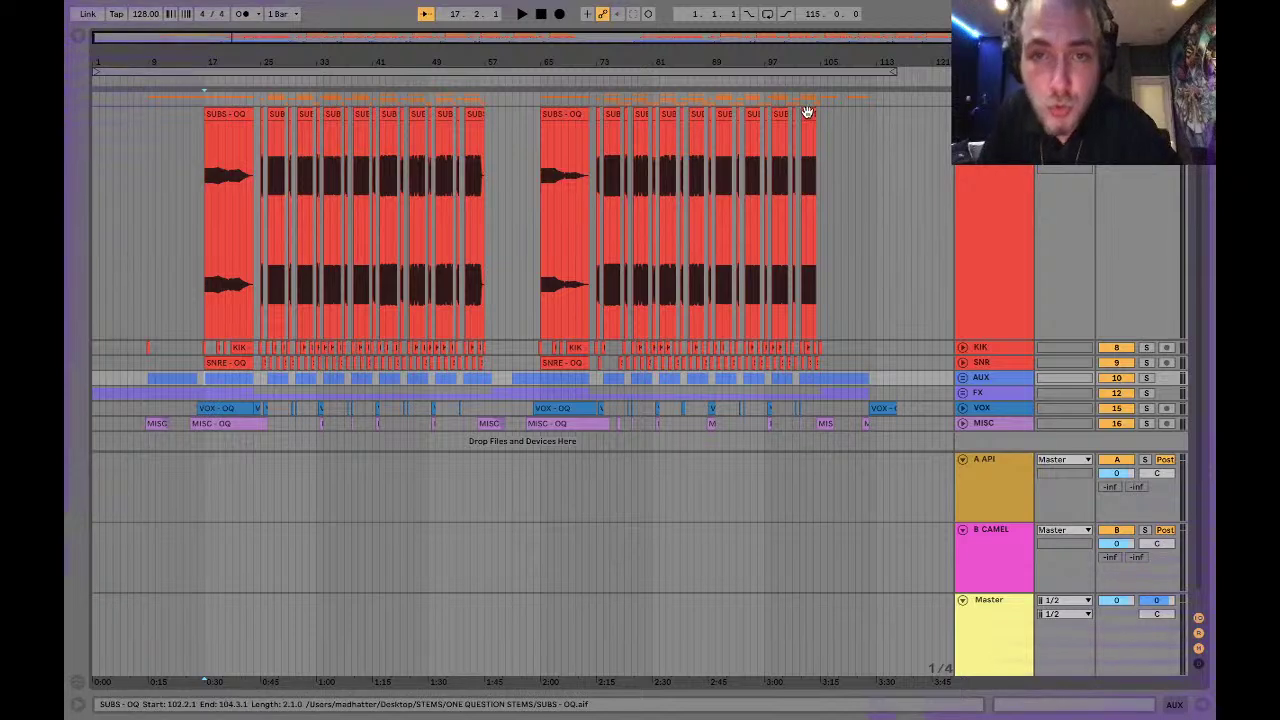
# Extend the first SUBS - OQ clip from 17.1.1 over the following clips to about 112.4.1.
pyautogui.click(275, 108)
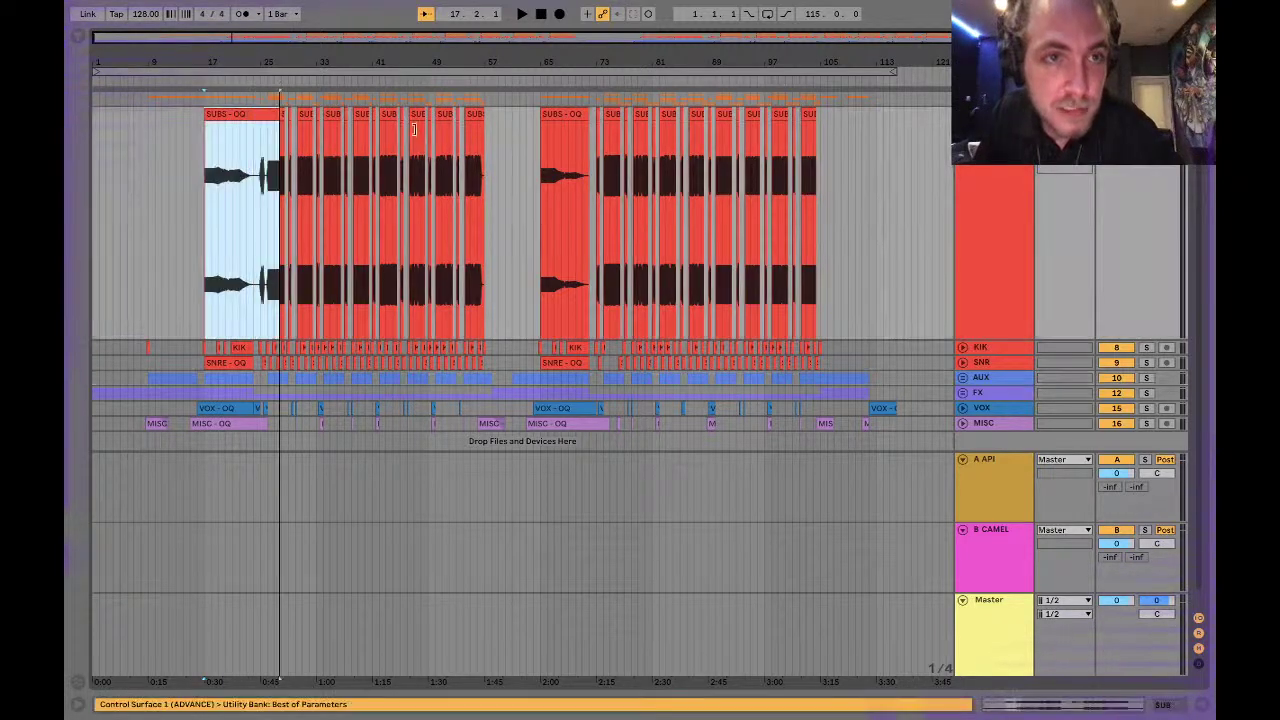
pyautogui.keyDown('shift'); pyautogui.click(818, 133); pyautogui.keyUp('shift')
pyautogui.hotkey('ctrl', 'j')
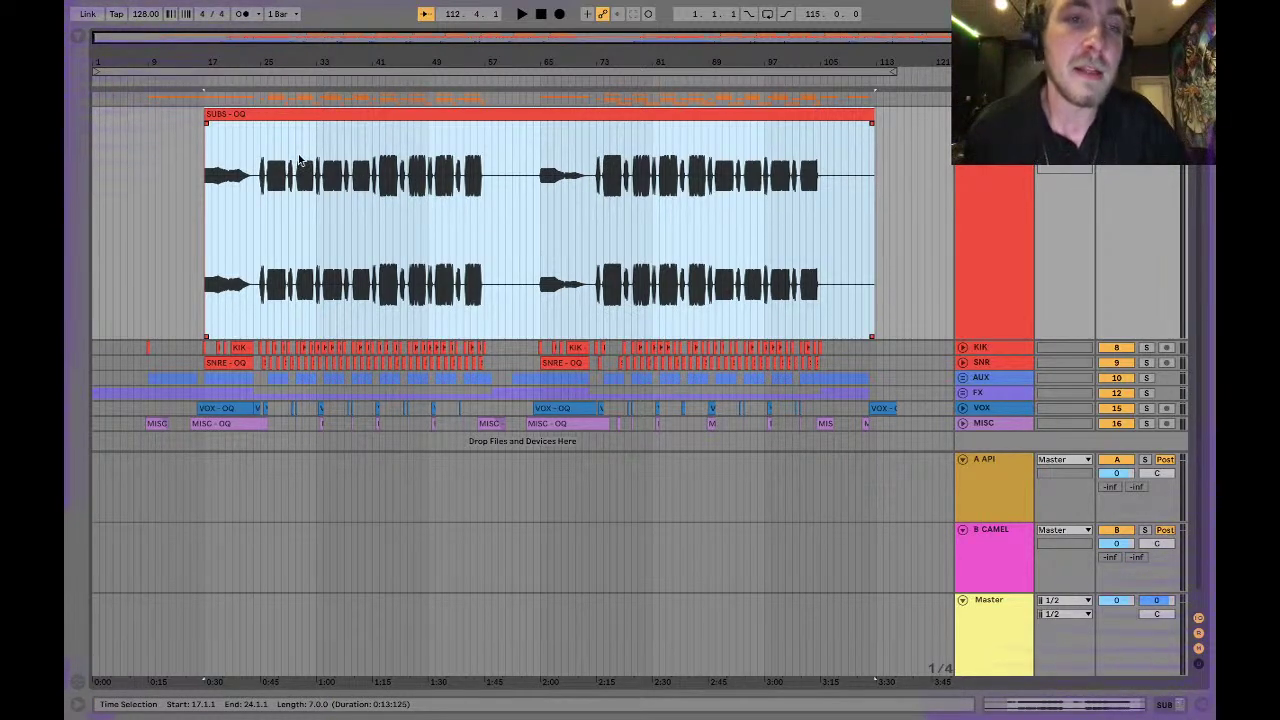
# Set the arrangement's fixed grid to 1 bar and mark 42.1.1 to 45.1.1 in the SUBS - OQ clip.
pyautogui.moveTo(382, 157); pyautogui.dragTo(398, 152)
pyautogui.rightClick(399, 152)
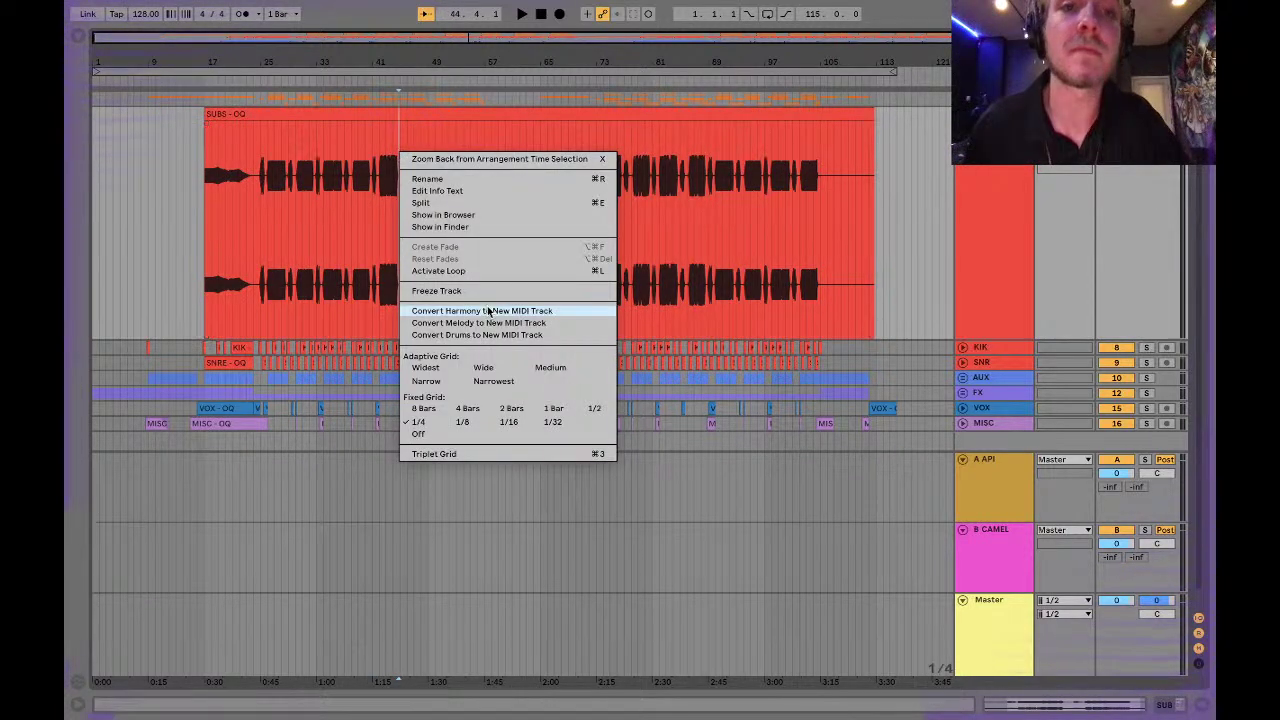
pyautogui.click(560, 409)
pyautogui.click(381, 201)
pyautogui.moveTo(381, 201); pyautogui.dragTo(398, 206)
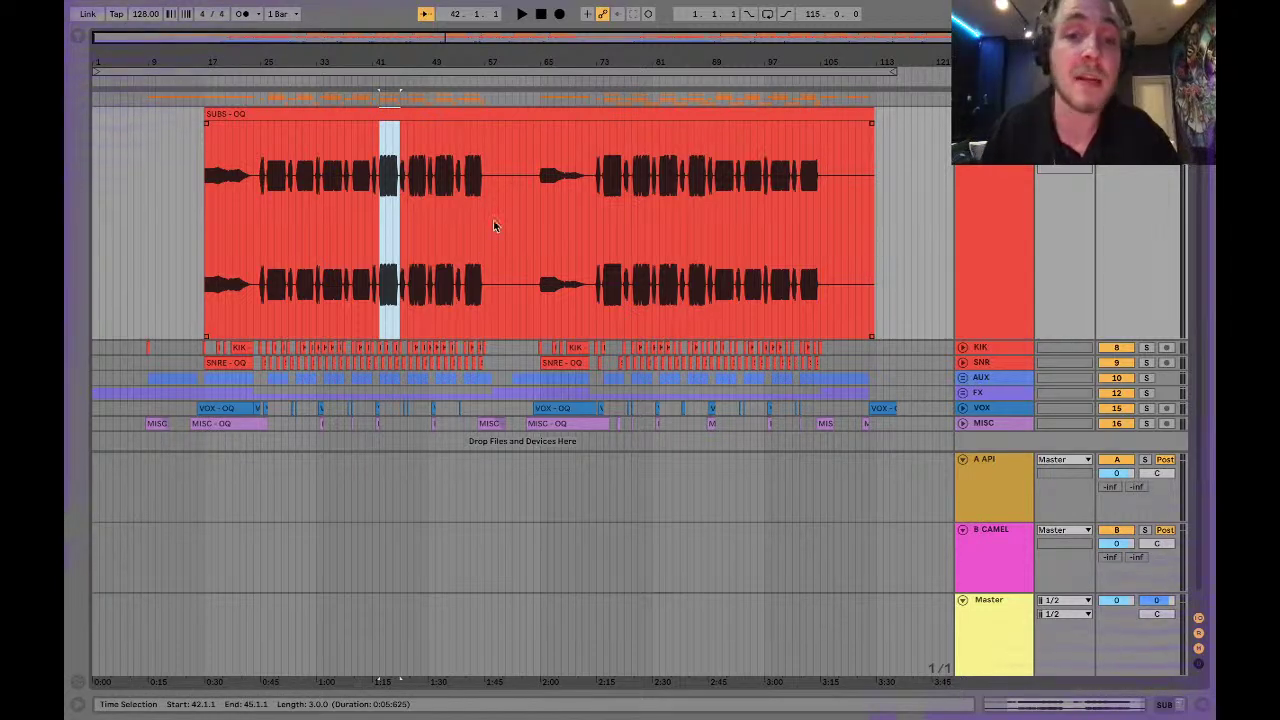
# Cut the silent parts of the SUBS - OQ clip at 57.1.1 to 64.1.1 and from 105.1.1 to its end.
pyautogui.moveTo(484, 198); pyautogui.dragTo(535, 195)
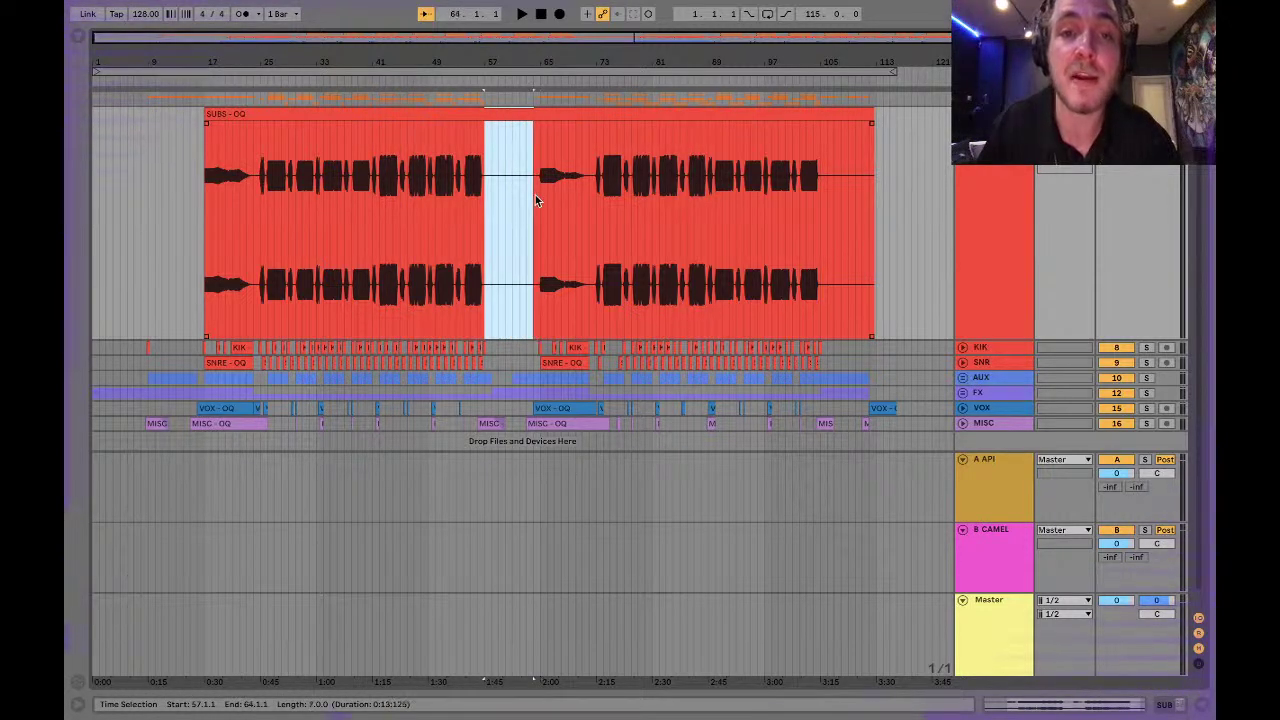
pyautogui.press('super+e')
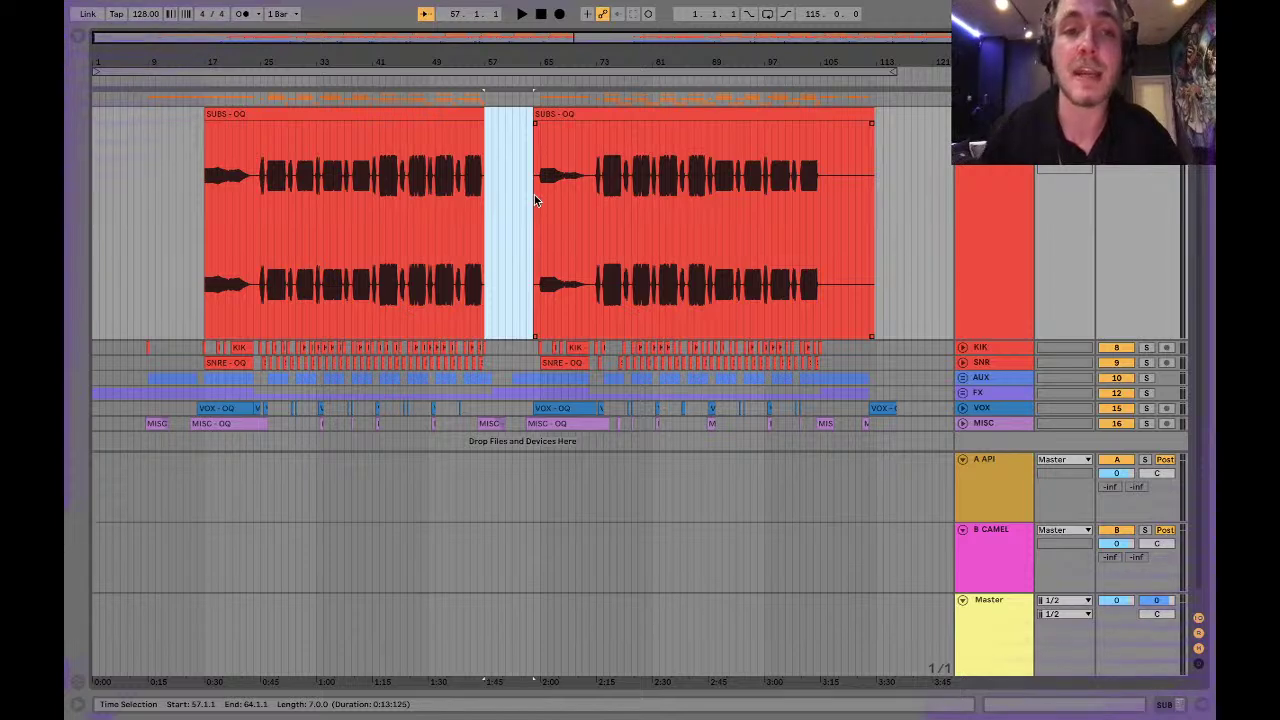
pyautogui.moveTo(820, 182); pyautogui.dragTo(885, 187)
pyautogui.press('Delete')
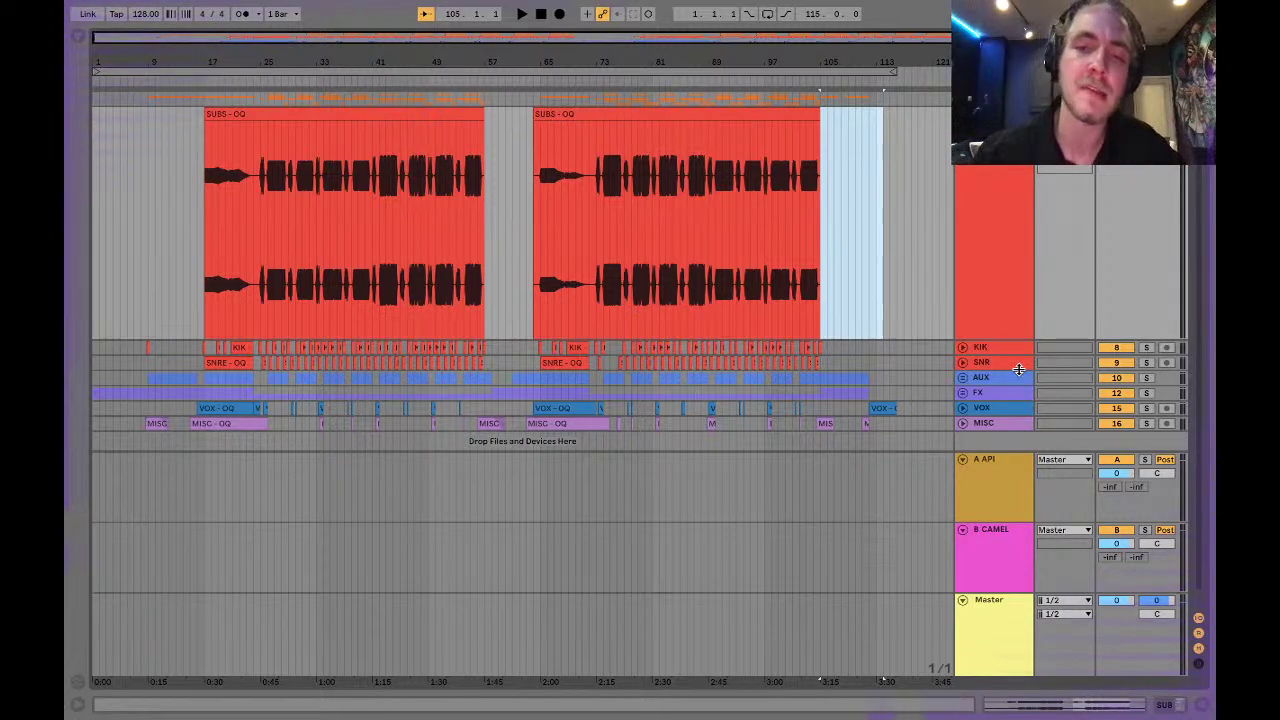
# Undo the silence cuts and the extension of the first SUBS - OQ clip.
pyautogui.press('super+z')
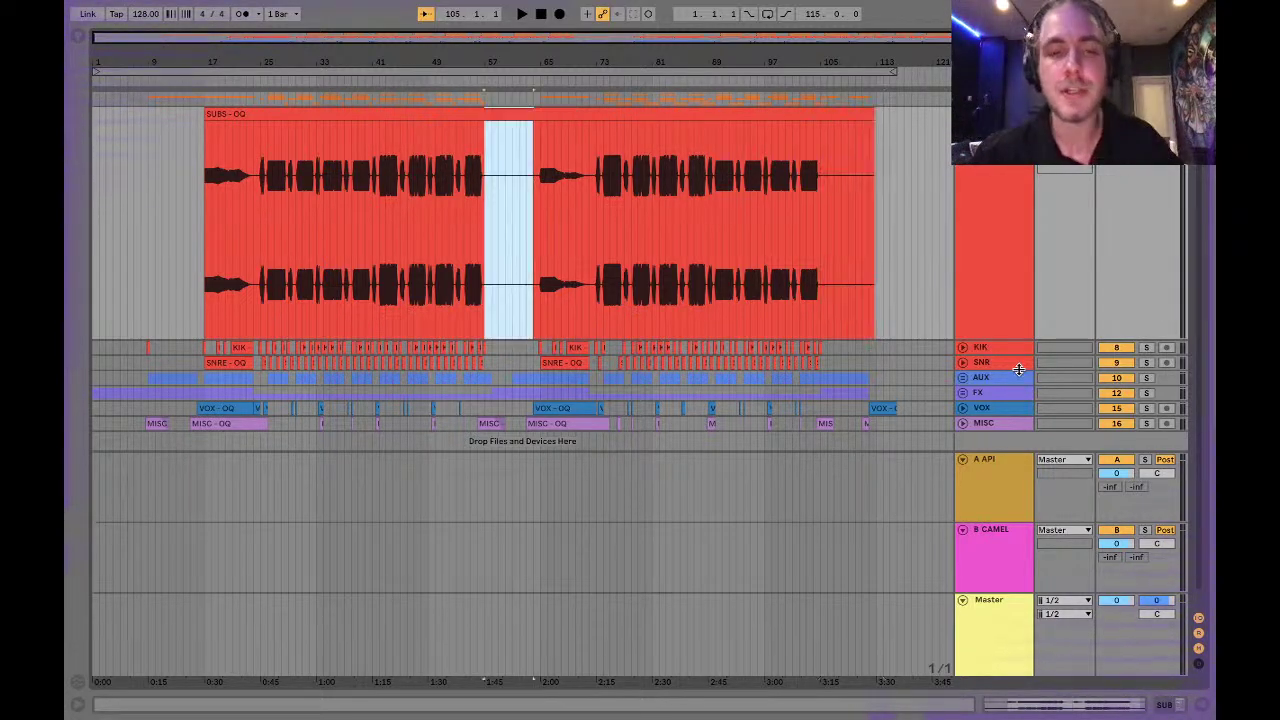
pyautogui.press('super+z')
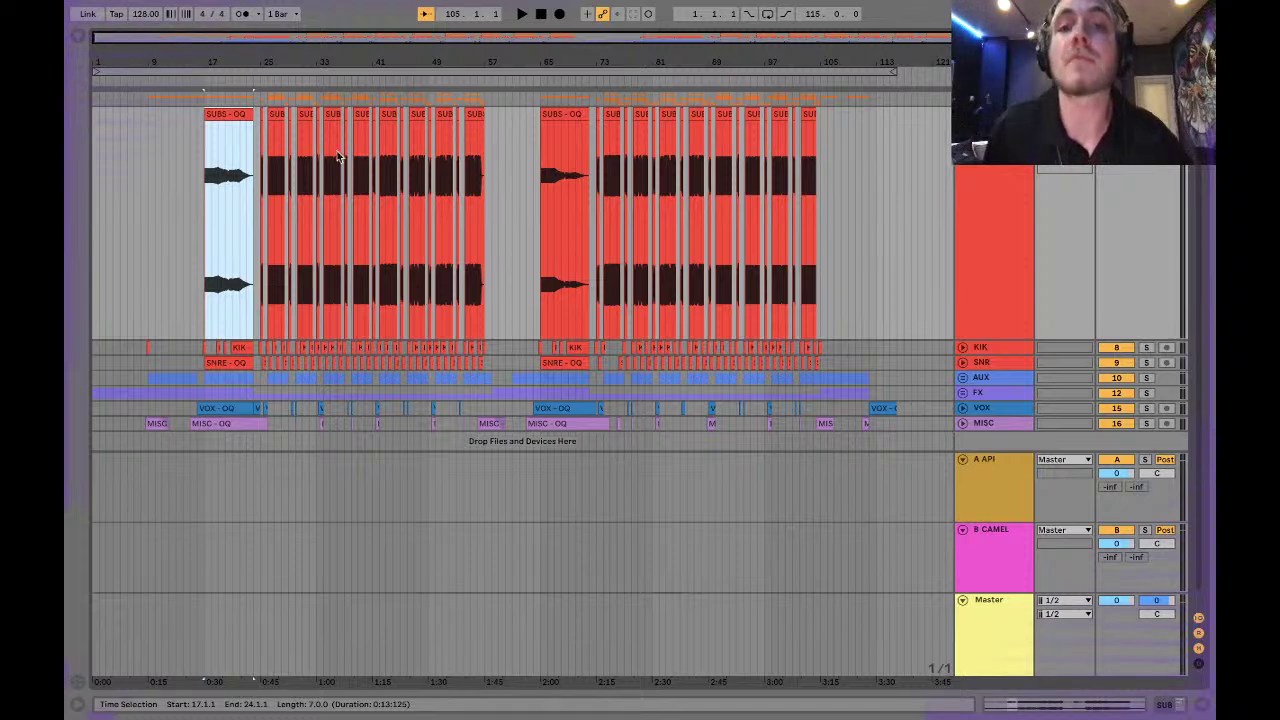
# Examine the separate SUBS - OQ clips around bars 29 to 36 and fold the SUB track.
pyautogui.moveTo(419, 39); pyautogui.dragTo(354, 164)
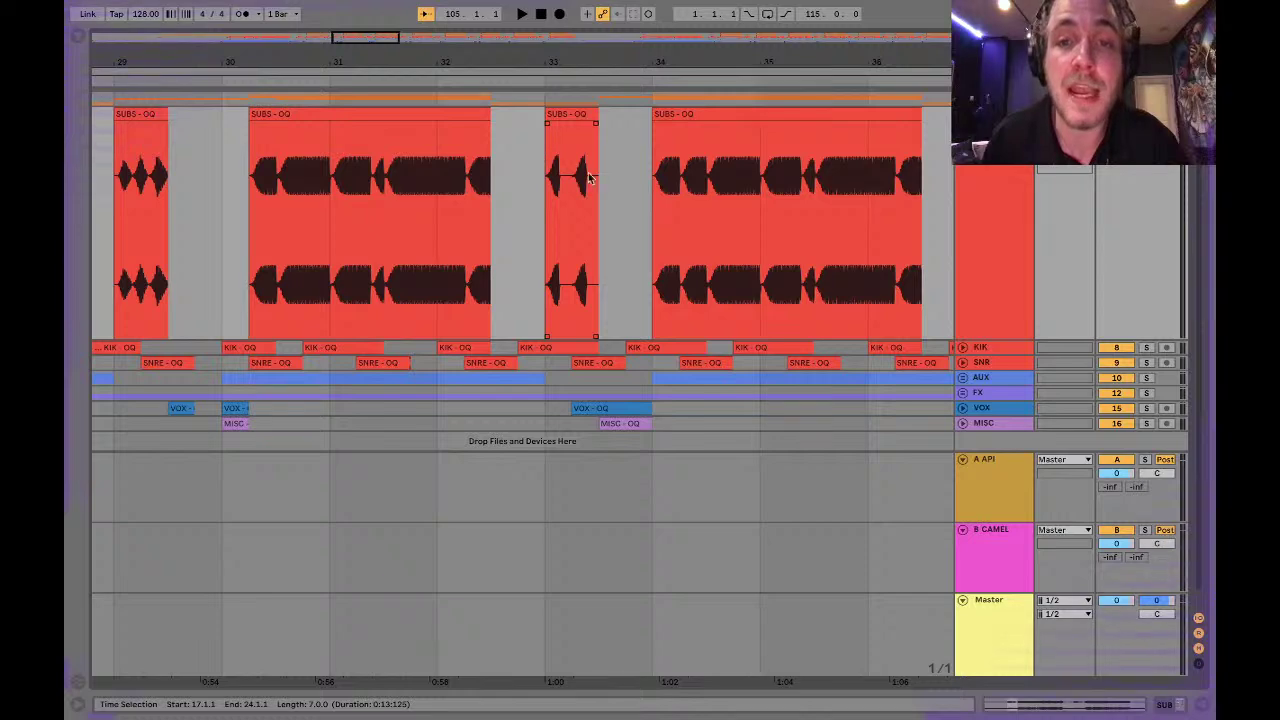
pyautogui.press('x')
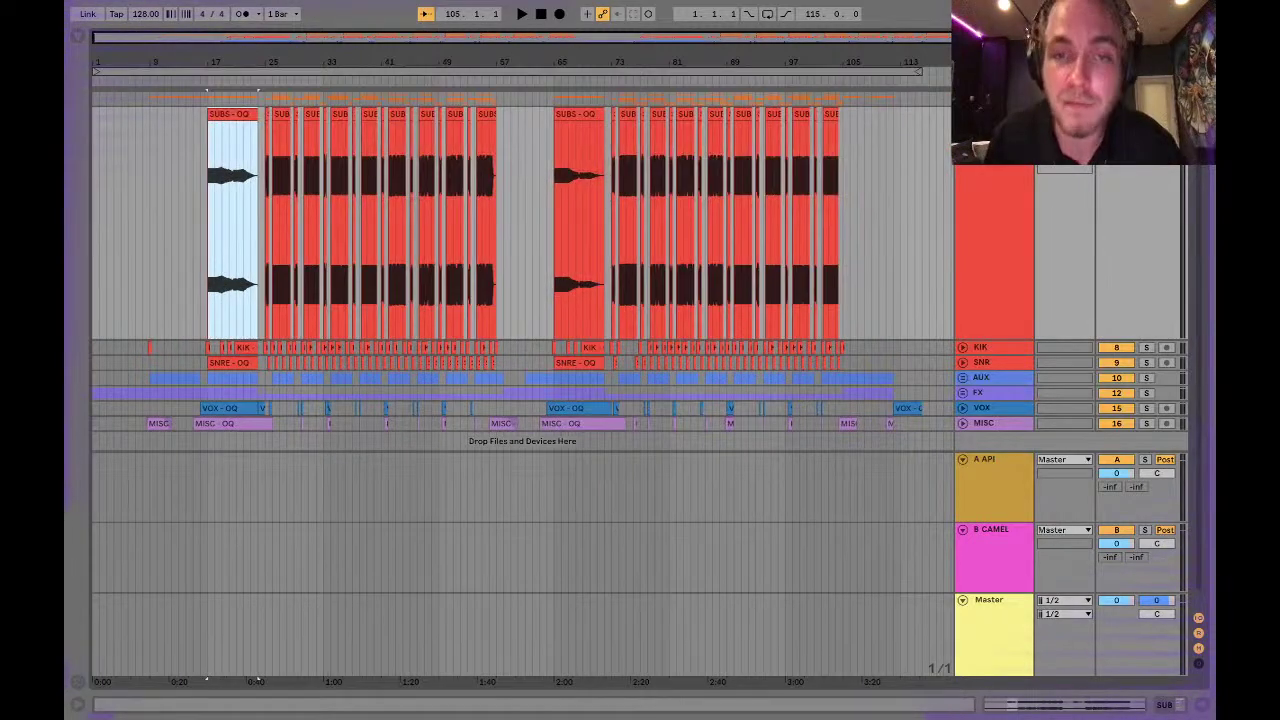
pyautogui.click(962, 114)
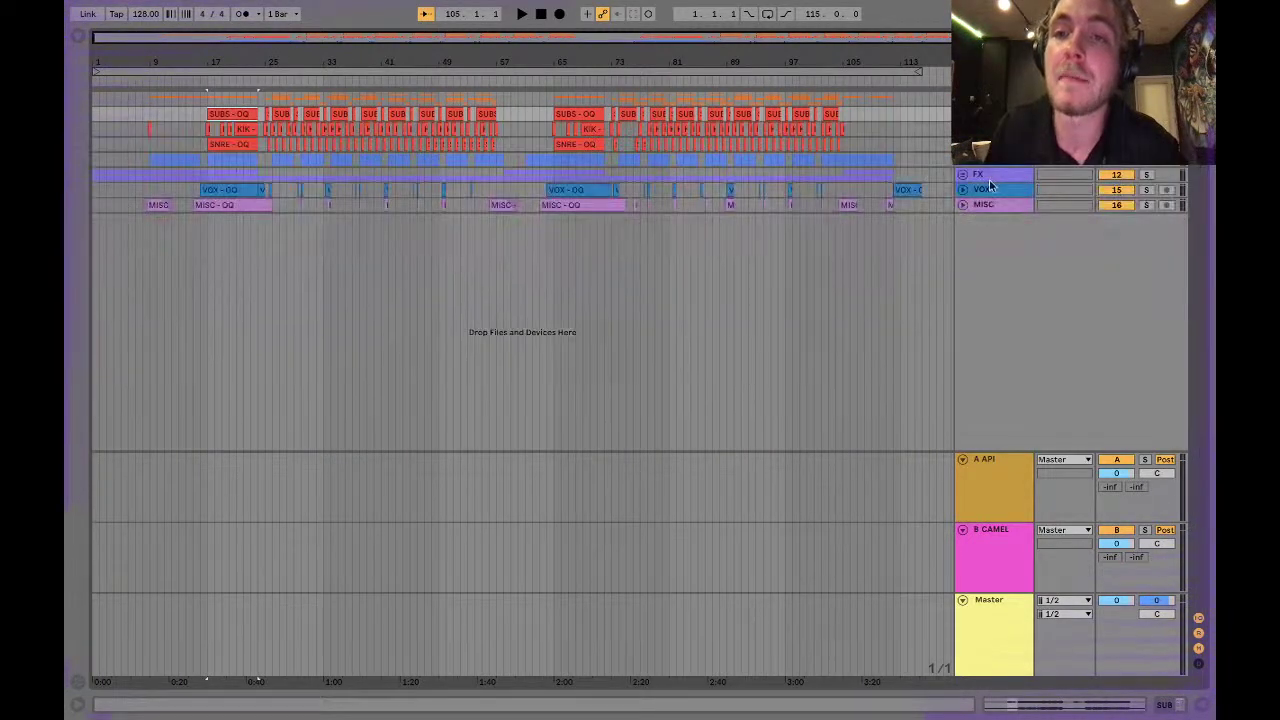
# Inspect the CamelCrusher device on return B CAMEL and the API-2500 on return A API, and hide the device view.
pyautogui.click(1001, 548)
pyautogui.click(1000, 510)
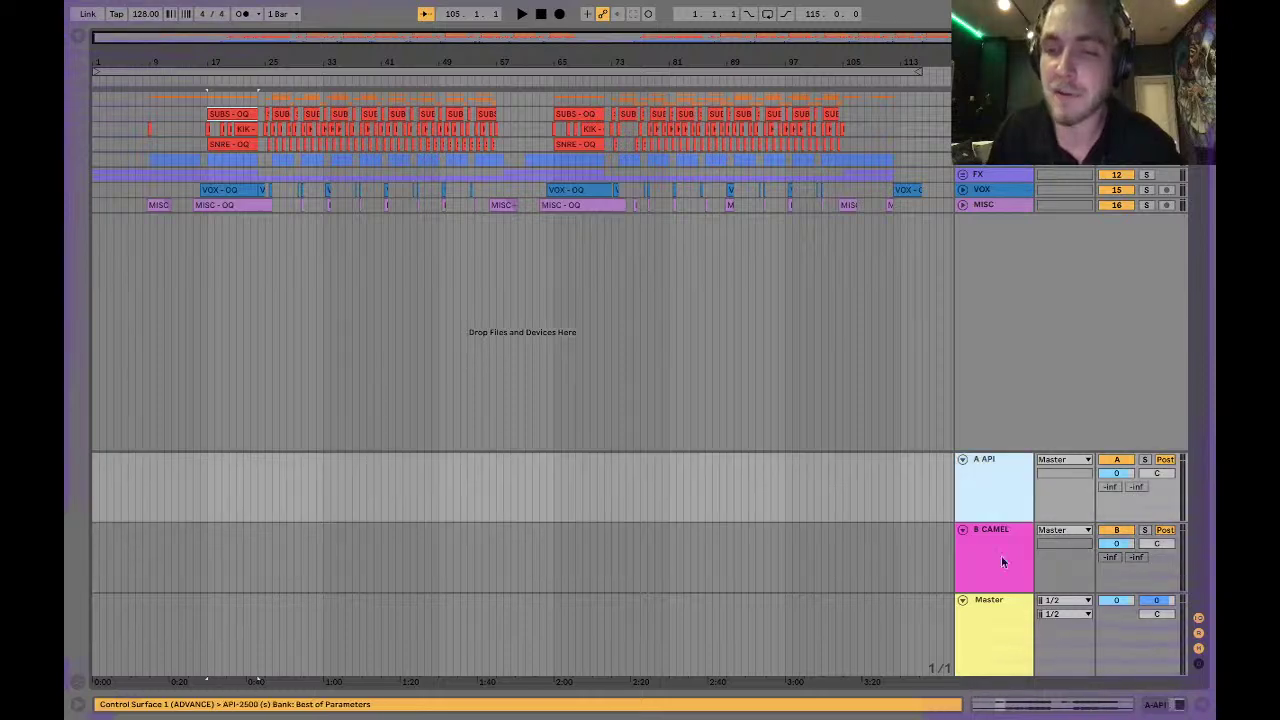
pyautogui.doubleClick(1008, 645)
pyautogui.click(997, 400)
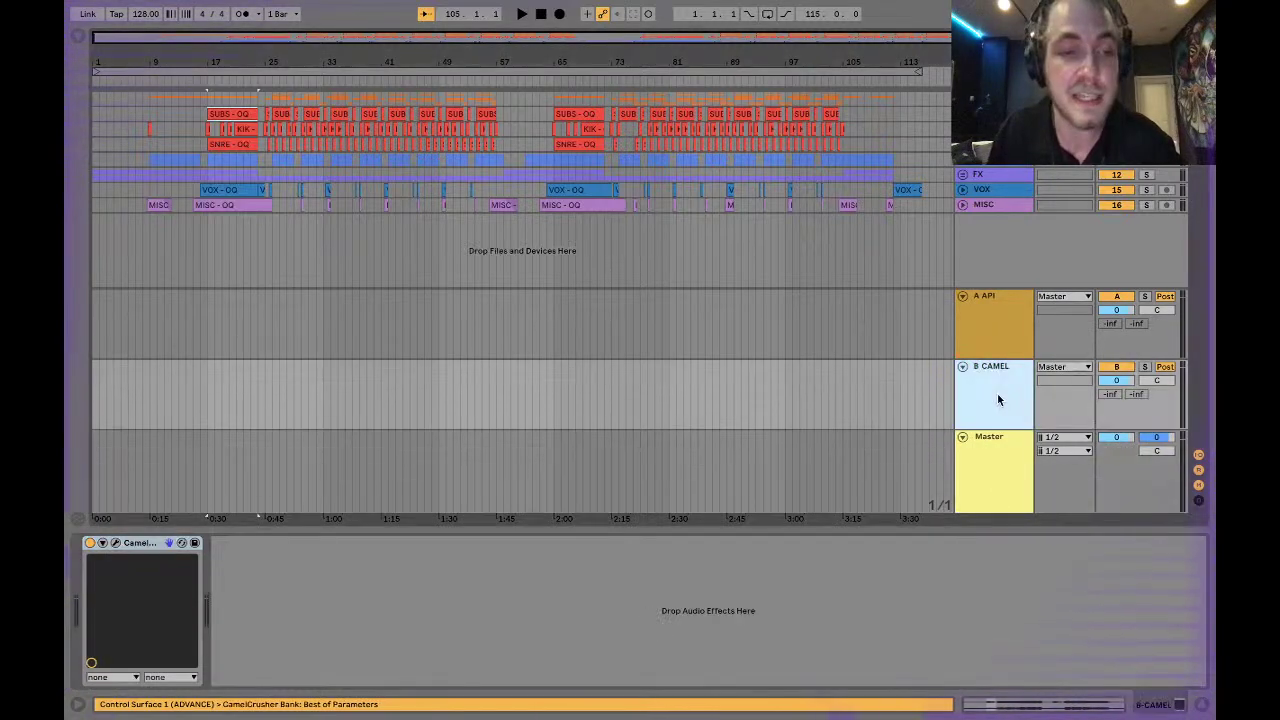
pyautogui.click(991, 339)
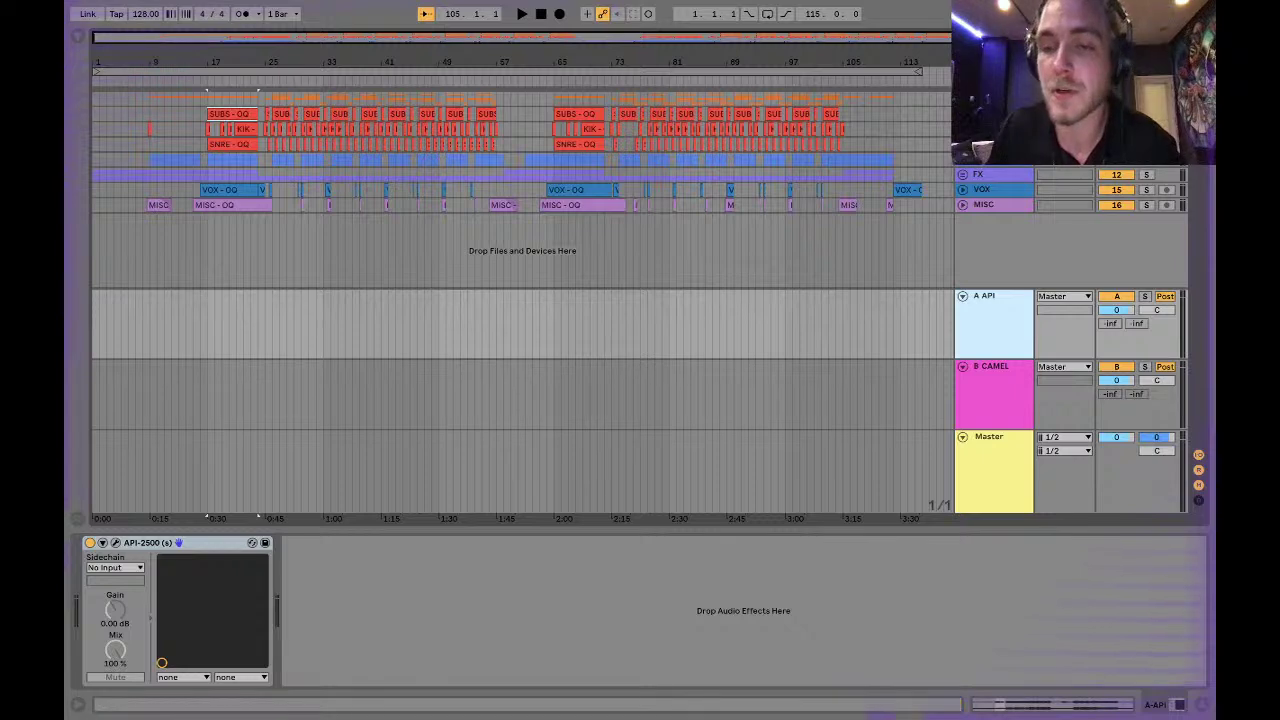
pyautogui.click(1203, 702)
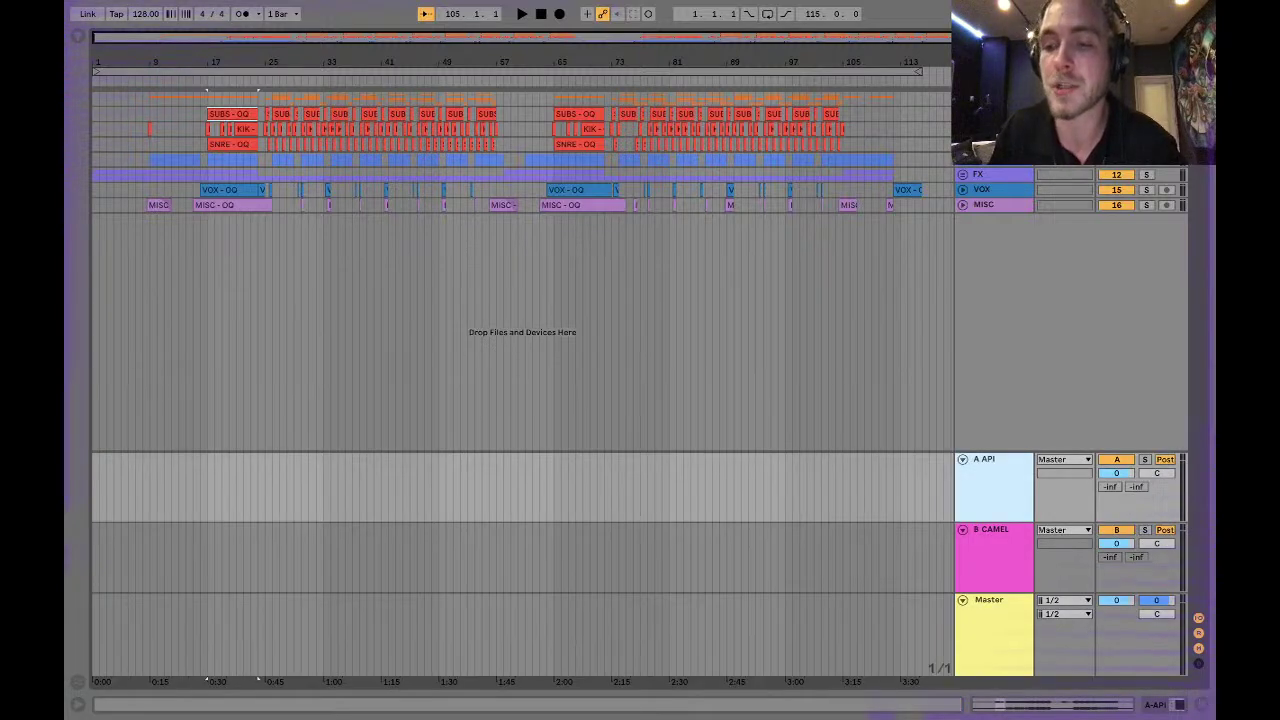
# Check the MISC track's send controls and reopen the device chains of returns A API and B CAMEL.
pyautogui.click(961, 205)
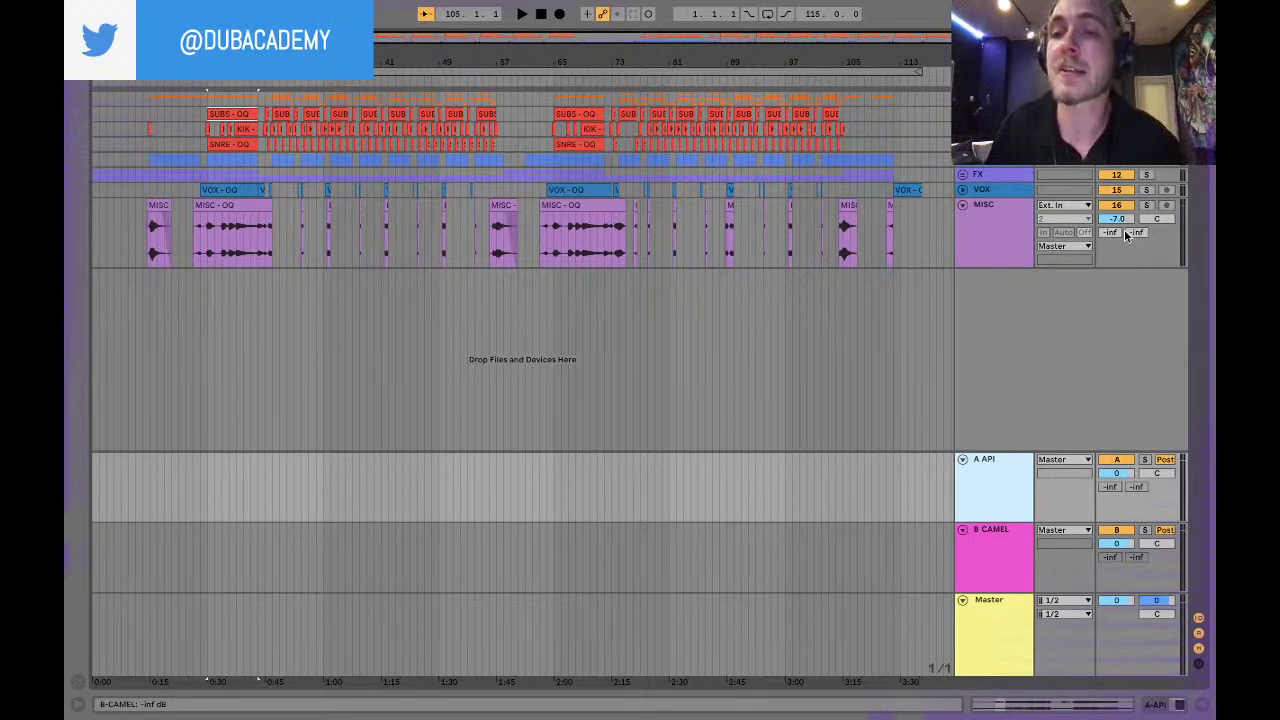
pyautogui.click(963, 205)
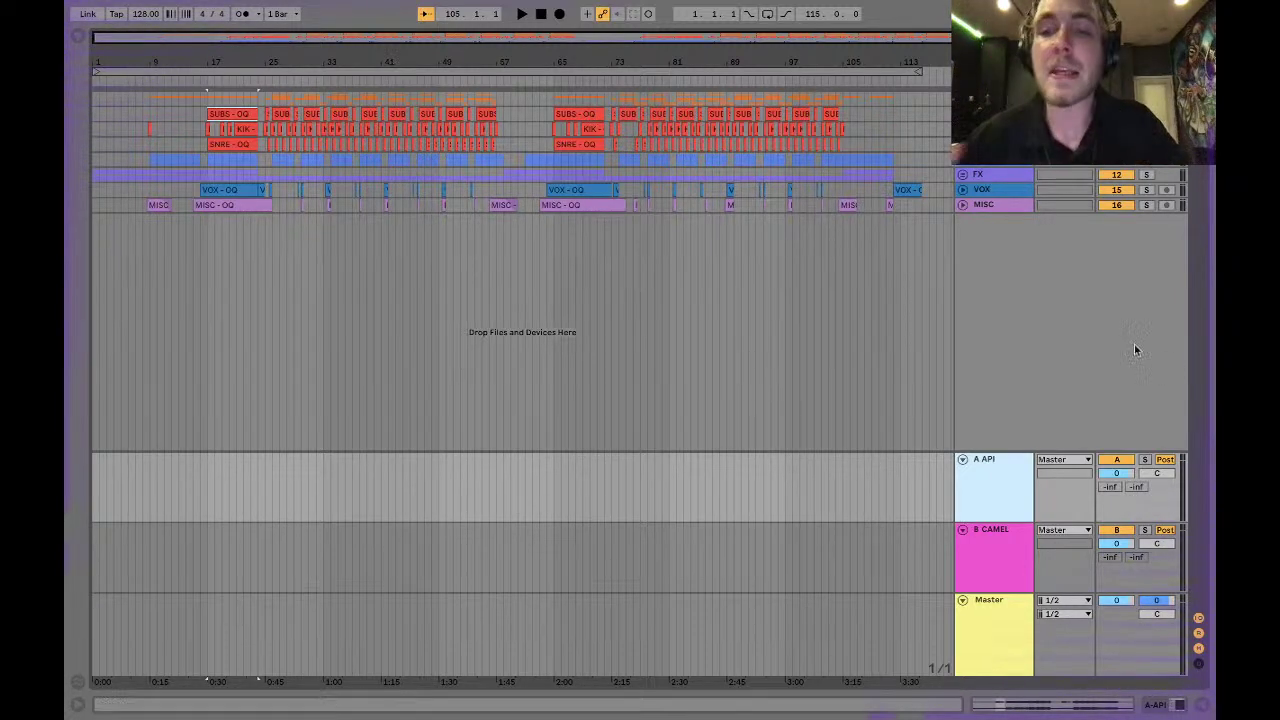
pyautogui.doubleClick(1013, 463)
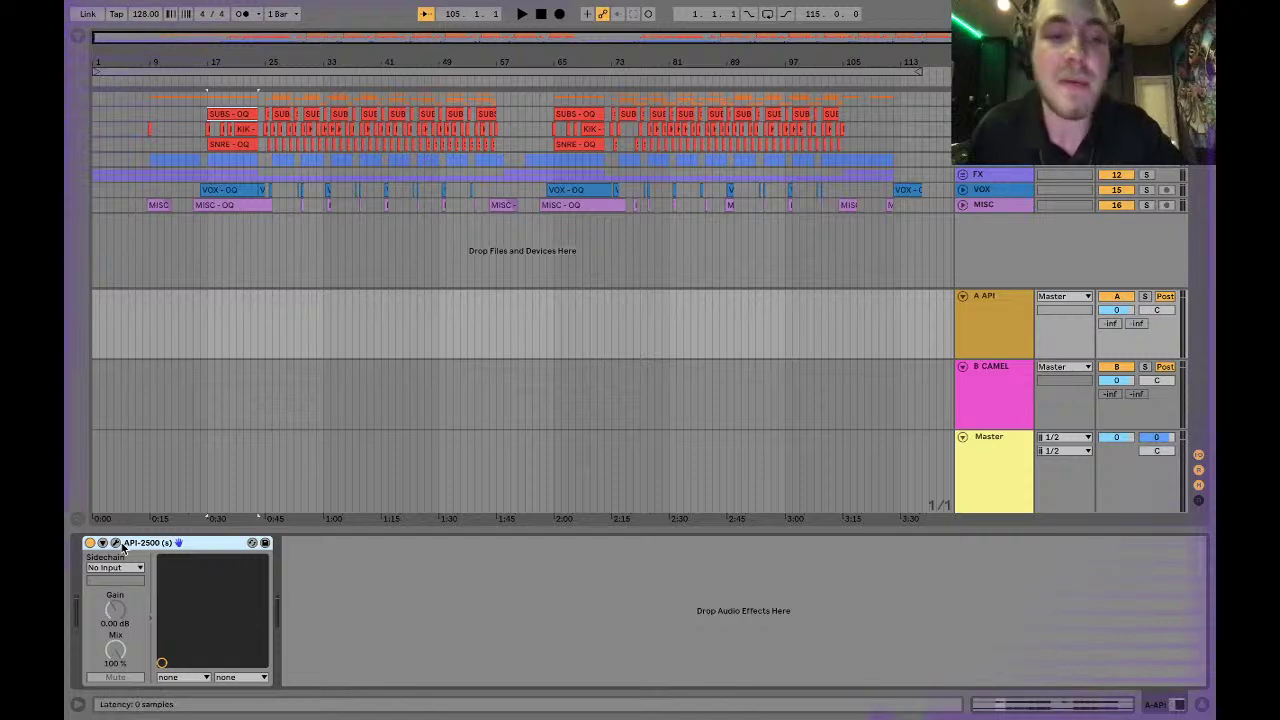
pyautogui.click(976, 400)
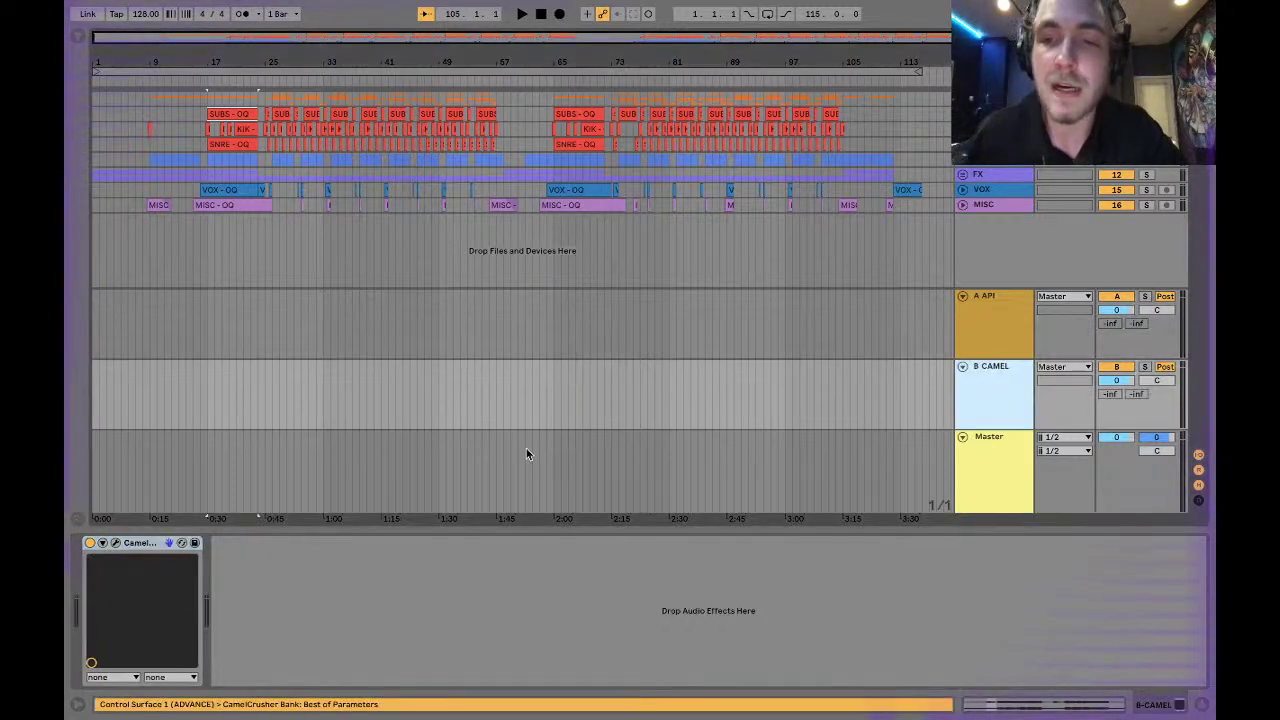
# Inspect the CamelCrusher plug-in settings on return B CAMEL and the API-2500 compressor settings on return A API, closing each plug-in window.
pyautogui.click(115, 542)
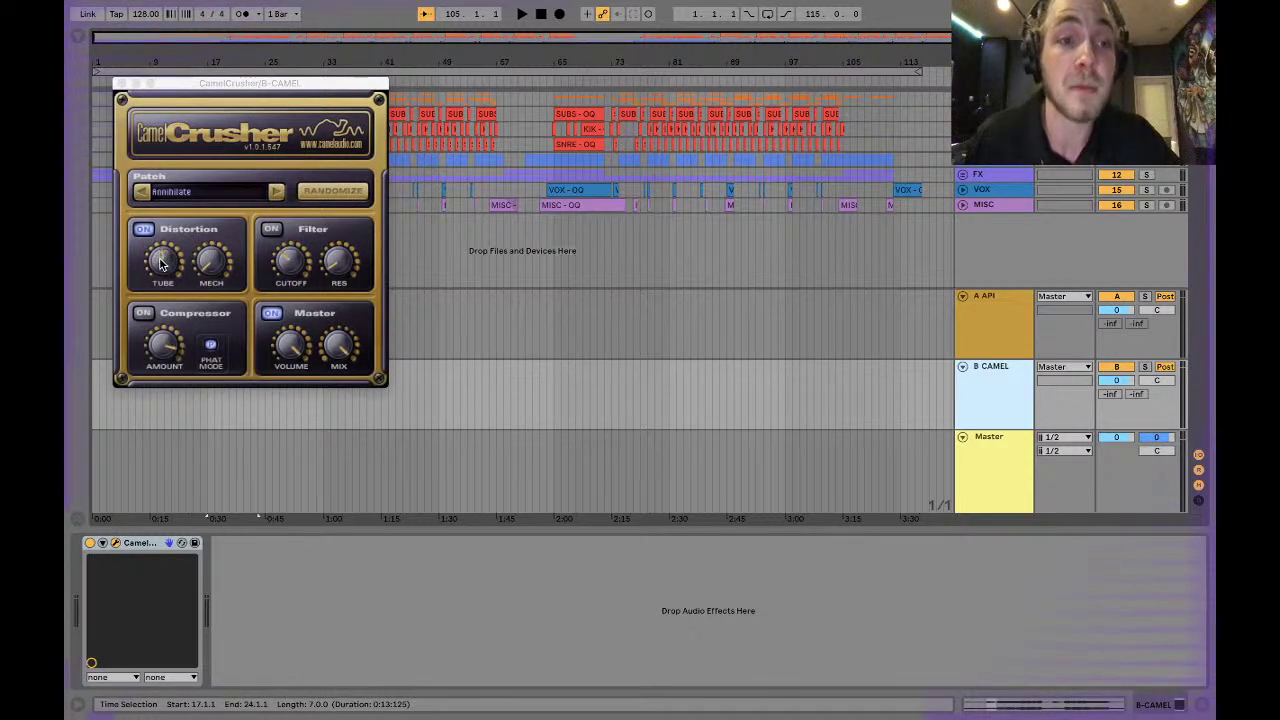
pyautogui.click(121, 84)
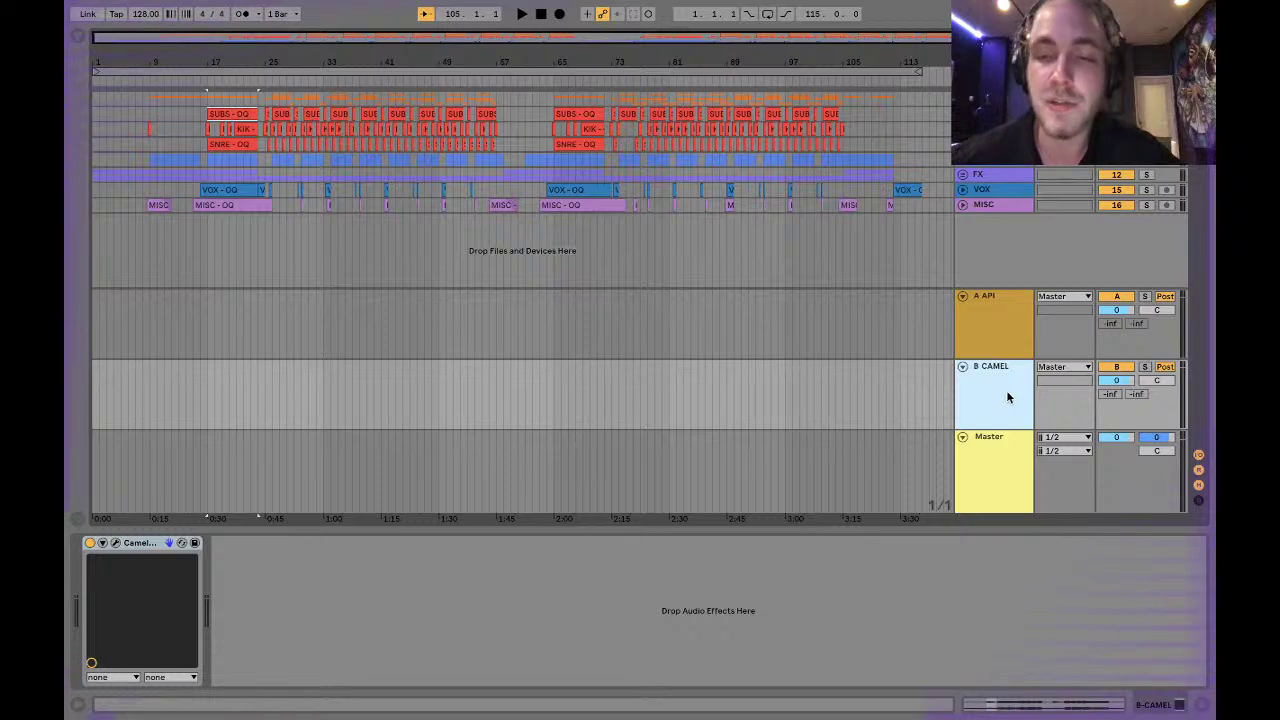
pyautogui.click(1000, 334)
pyautogui.click(115, 542)
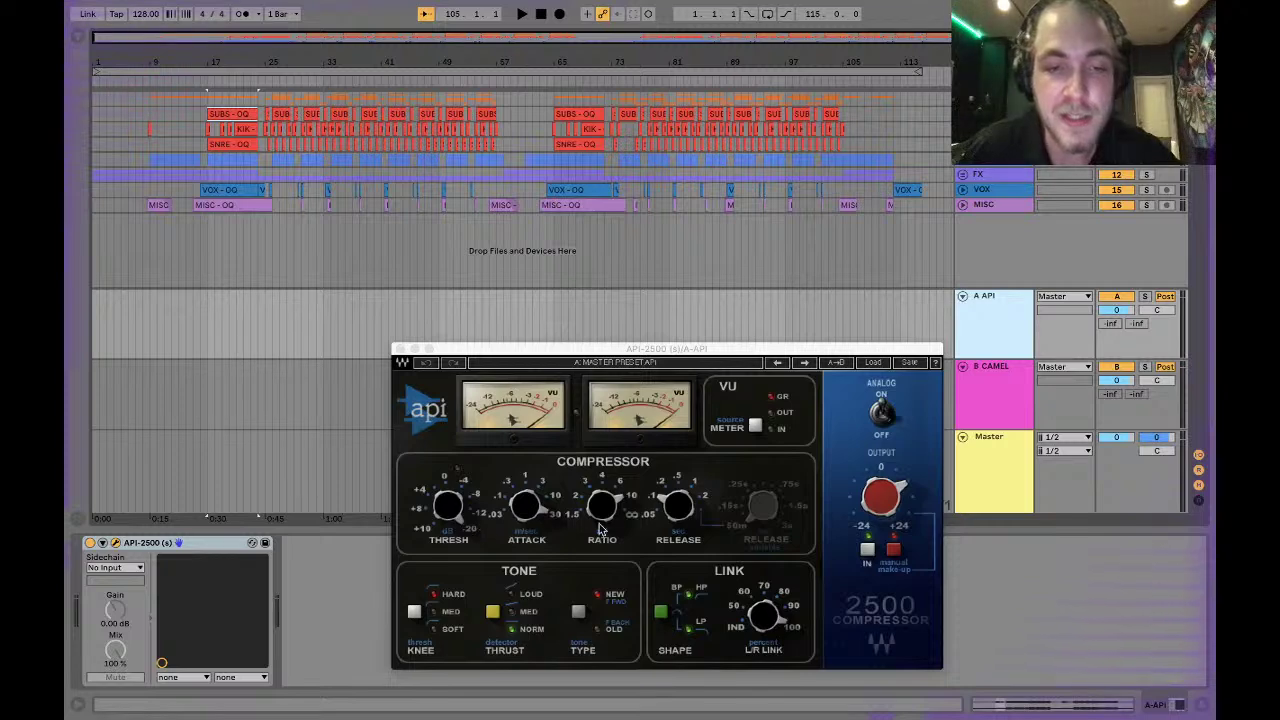
pyautogui.click(399, 349)
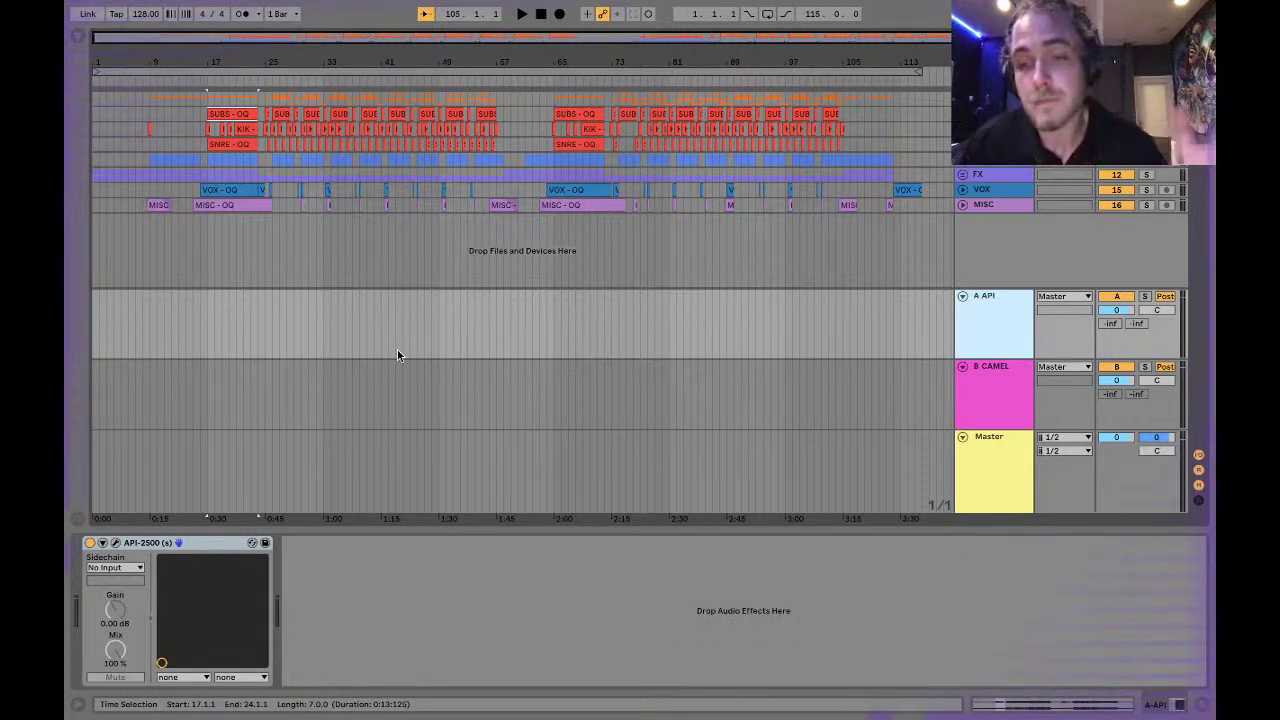
# Fold the A API and B CAMEL return tracks and the Master track in the arrangement.
pyautogui.click(962, 296)
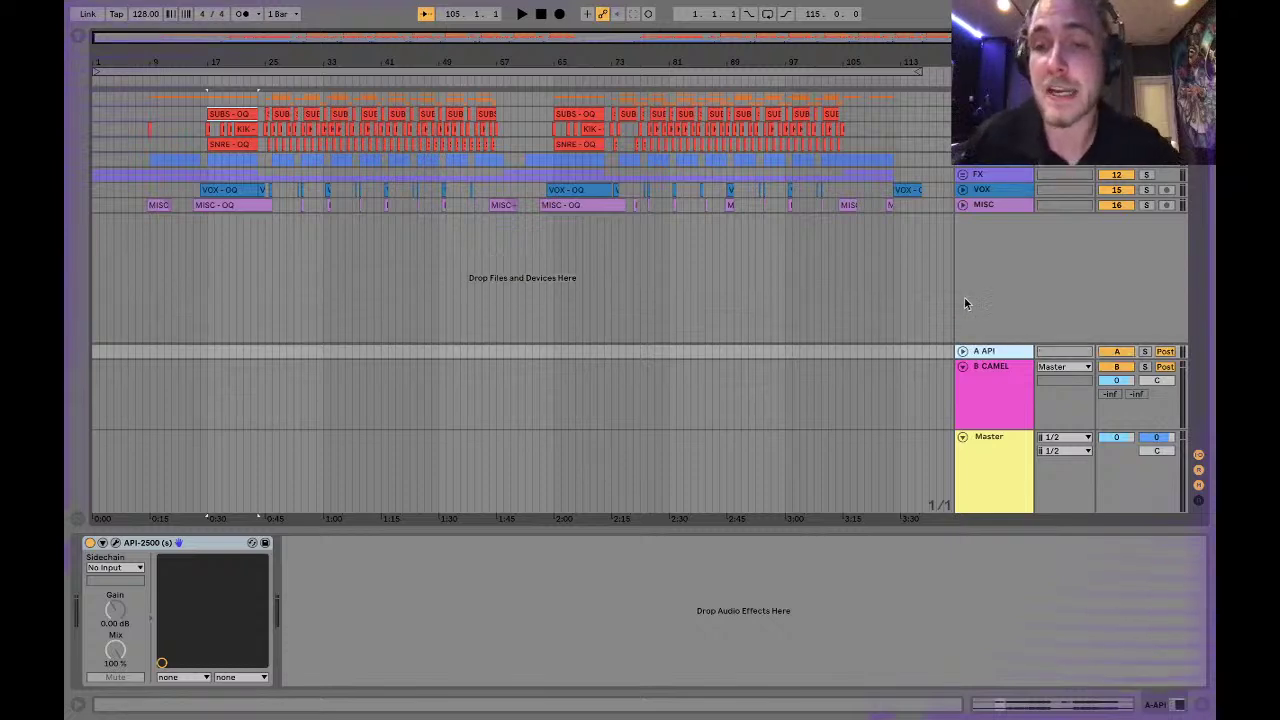
pyautogui.click(962, 367)
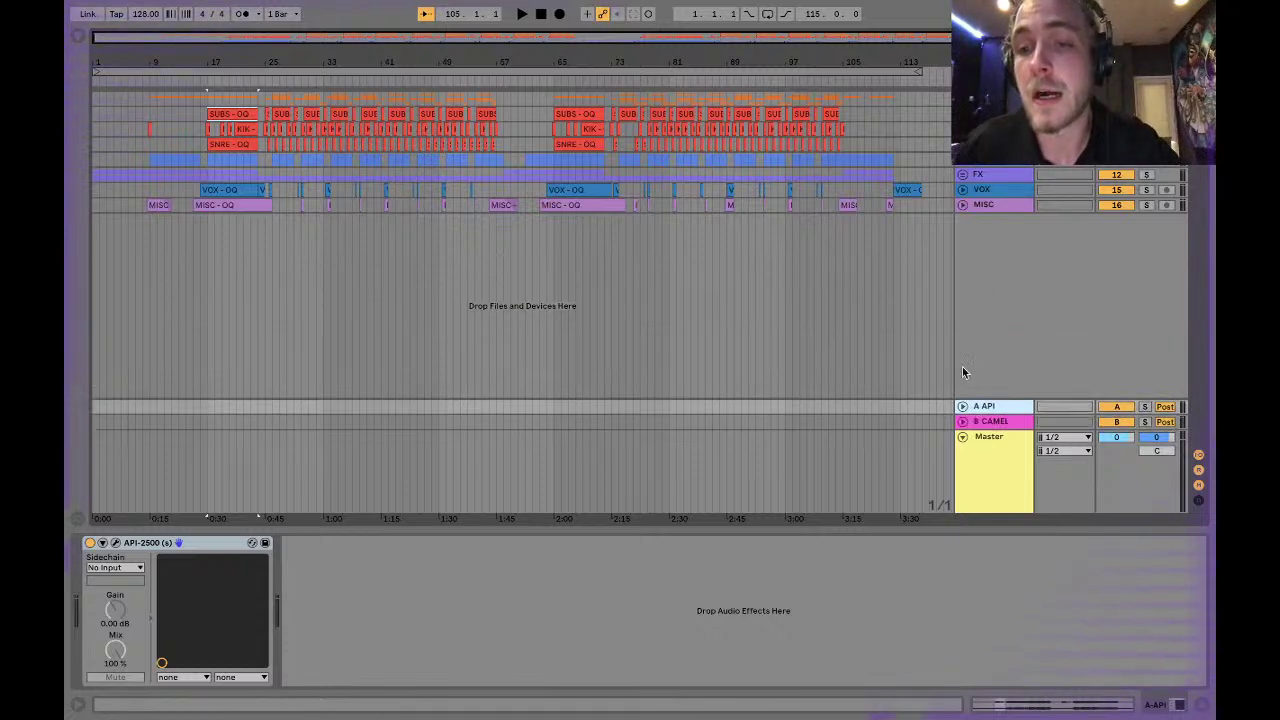
pyautogui.click(963, 439)
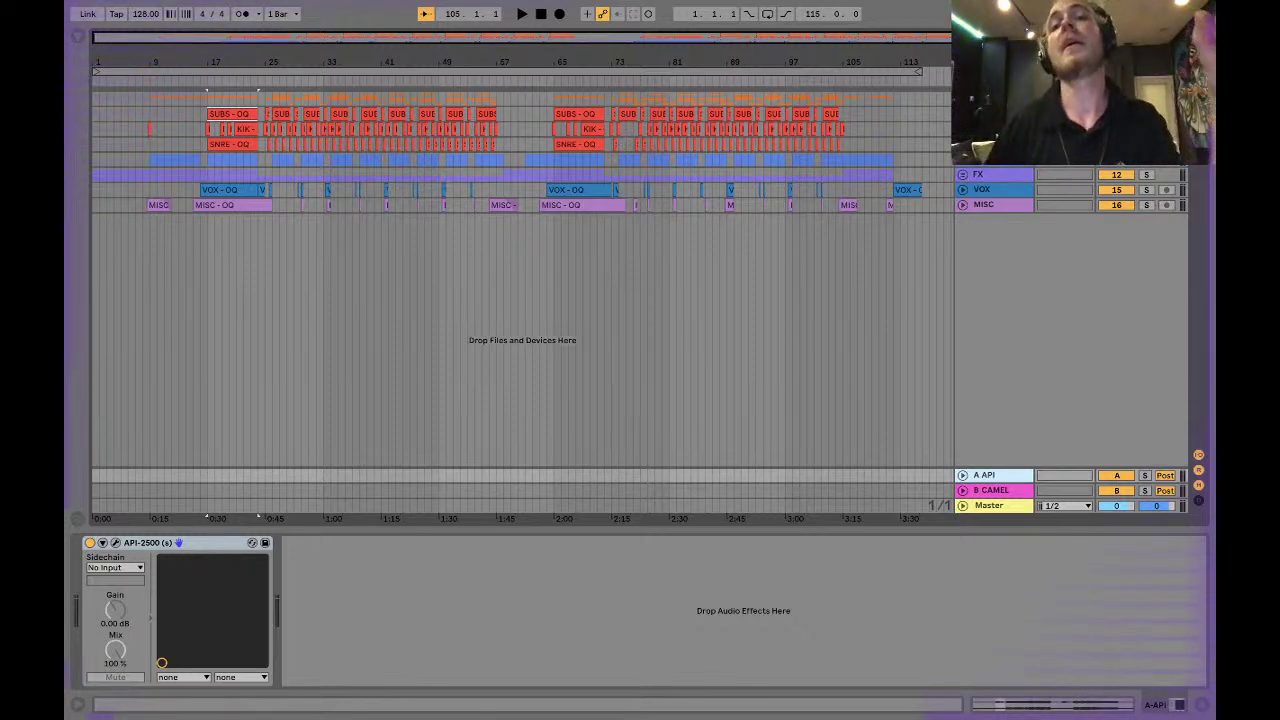
pyautogui.scroll(3, 962, 175)
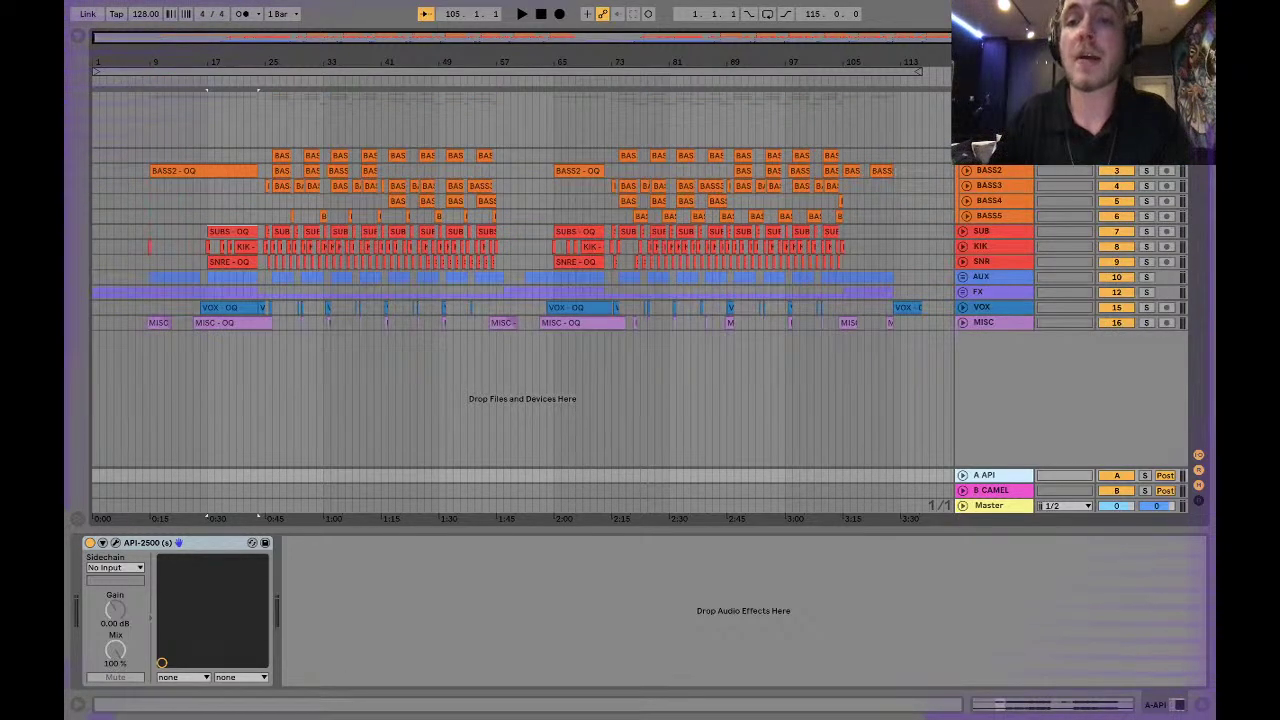
pyautogui.scroll(-3, 962, 175)
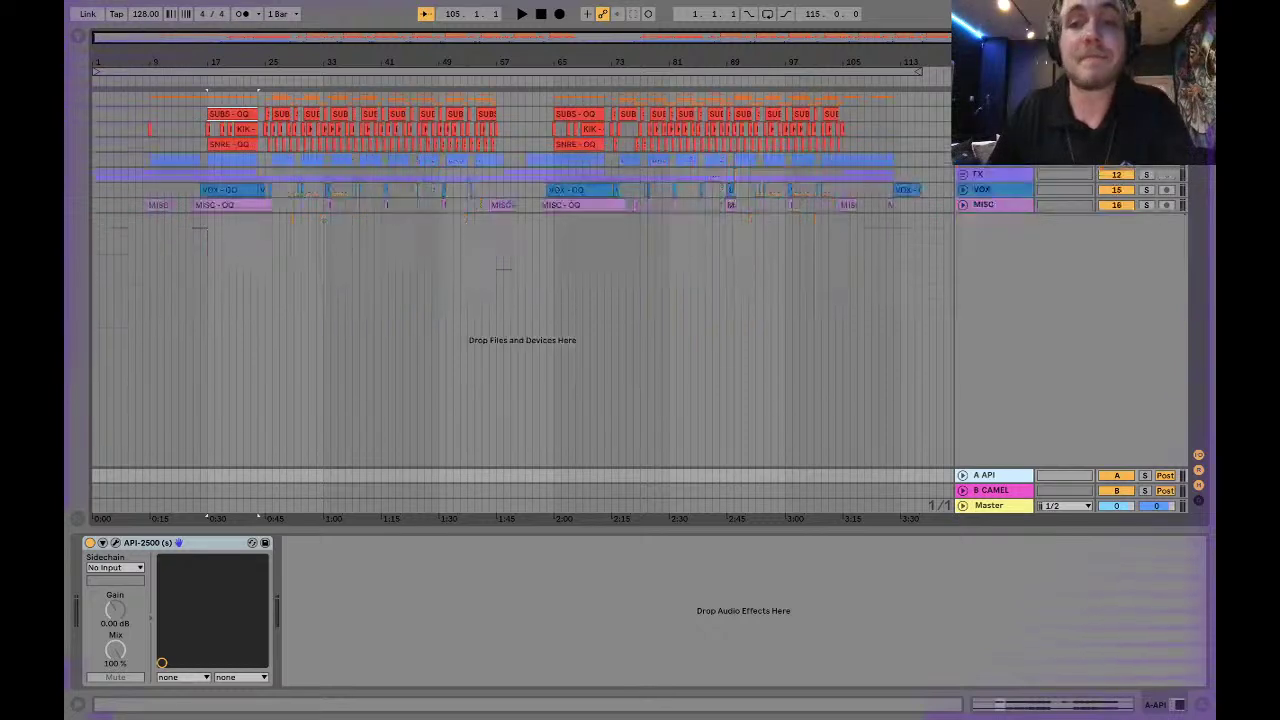
pyautogui.scroll(3, 962, 175)
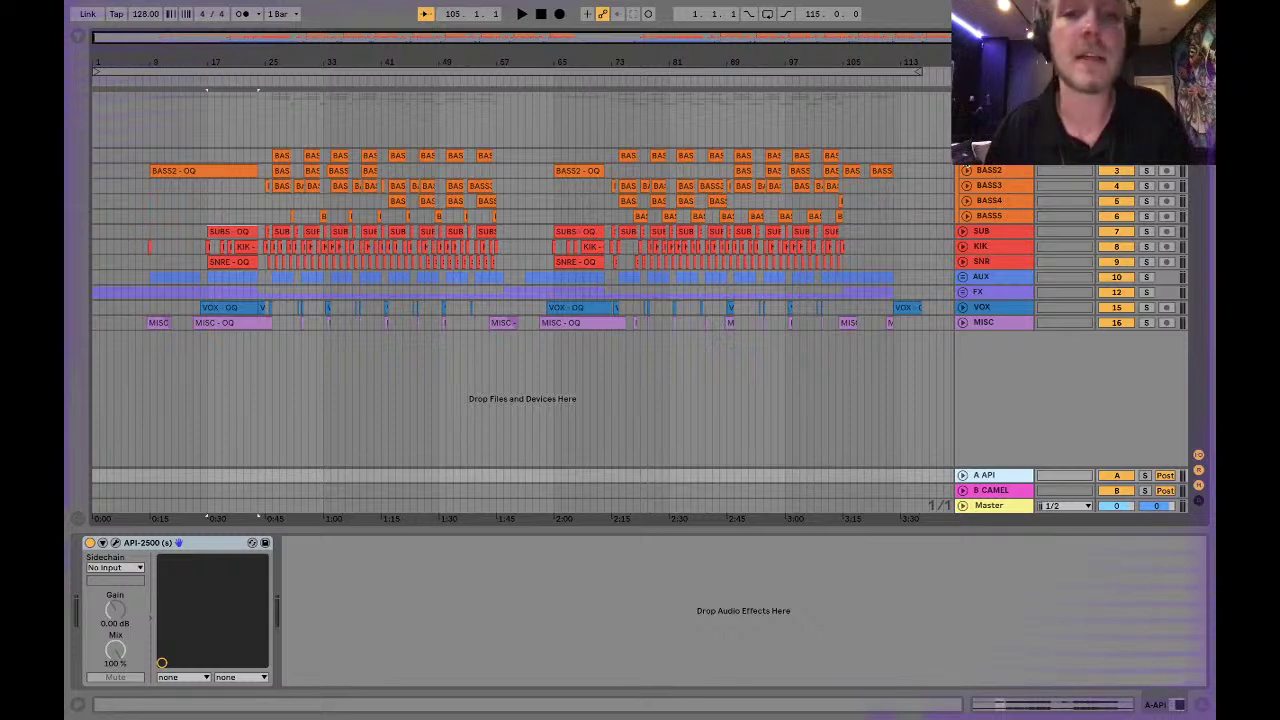
pyautogui.scroll(-3, 640, 215)
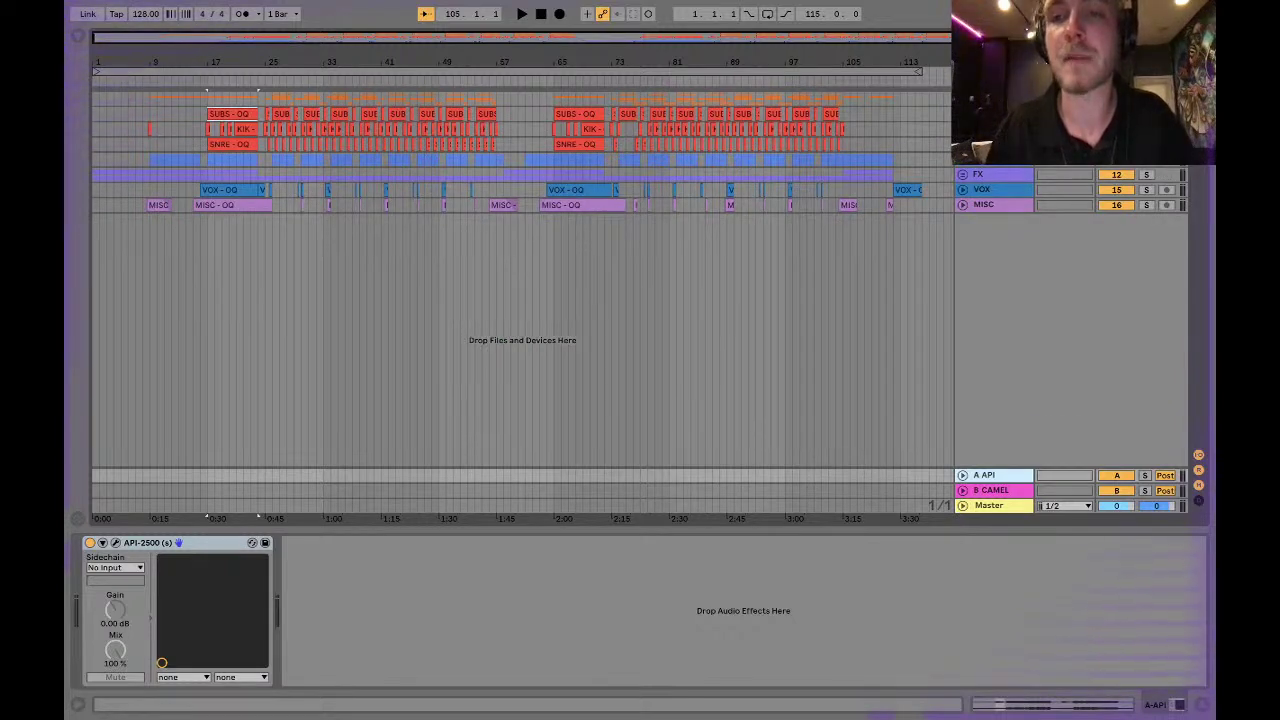